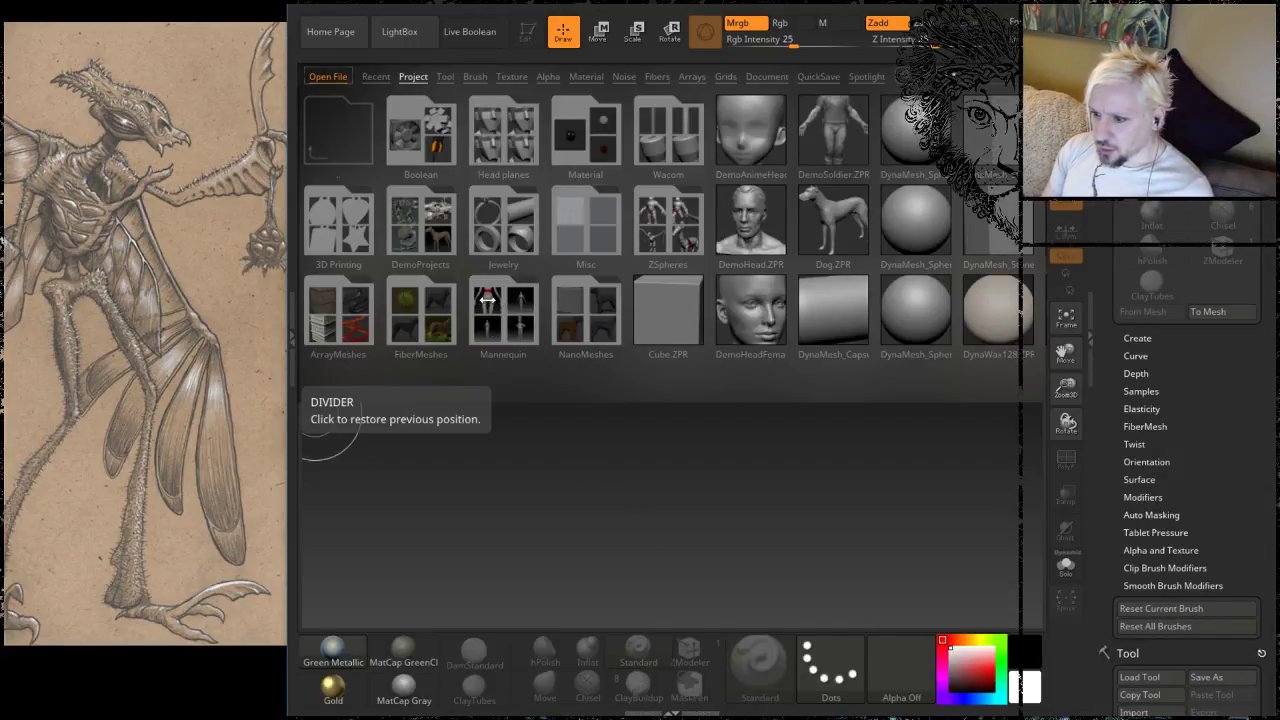
# Step: Open the Mannequin.ZPR project from the Mannequin folder of the project library
pyautogui.click(498, 302)
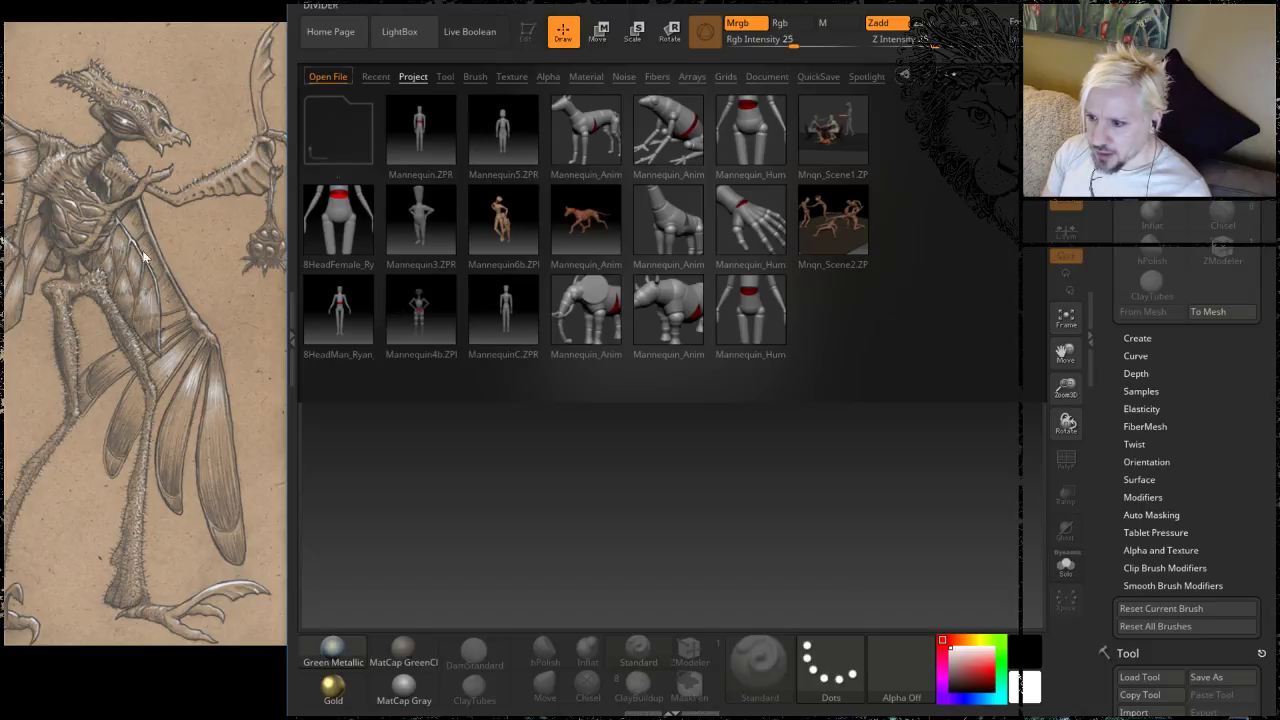
pyautogui.doubleClick(420, 140)
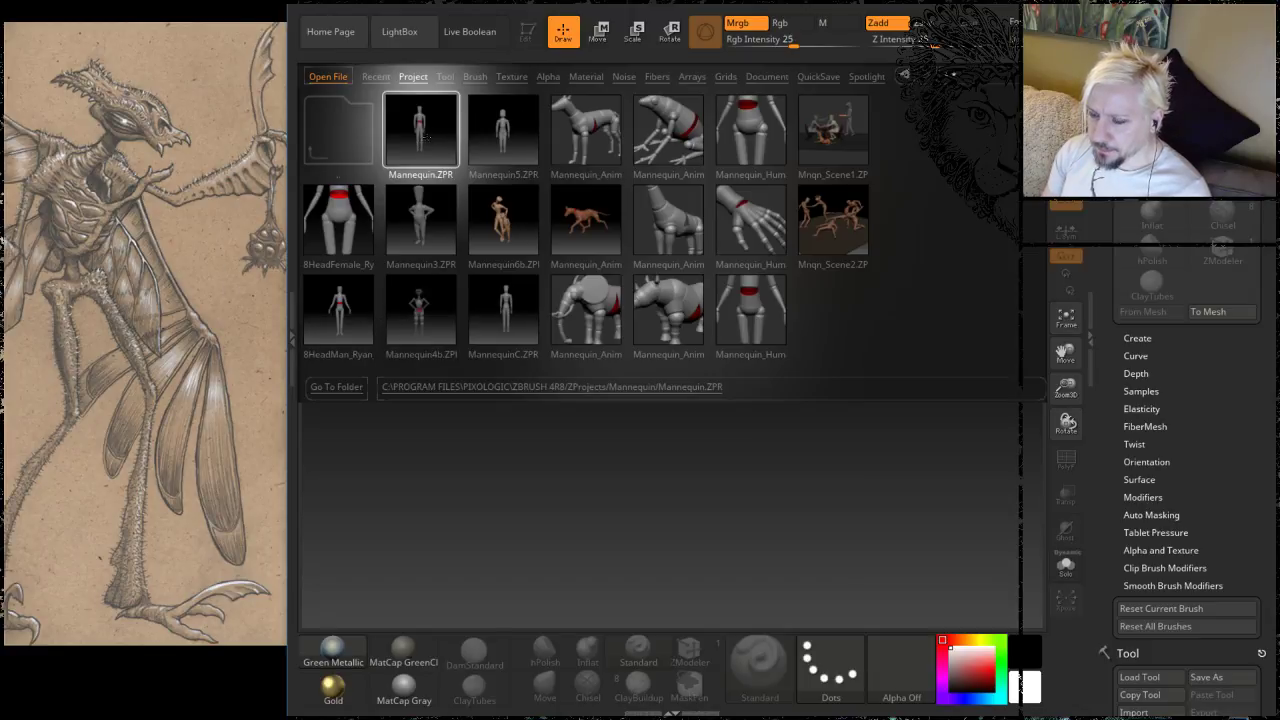
pyautogui.click(798, 474)
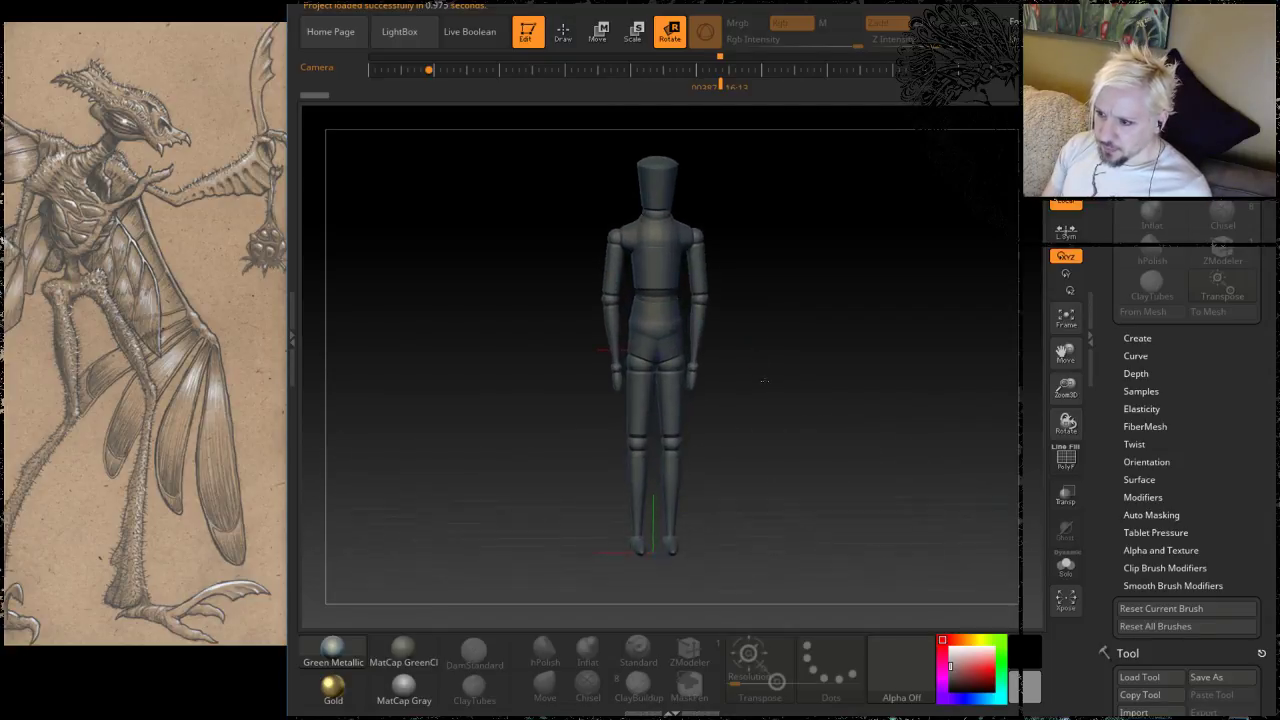
# Step: Move the mannequin's wrists, elbows and hands outward so both arms angle away from the body in straight lines
pyautogui.keyDown('alt'); pyautogui.moveTo(765, 381); pyautogui.dragTo(729, 447); pyautogui.keyUp('alt')
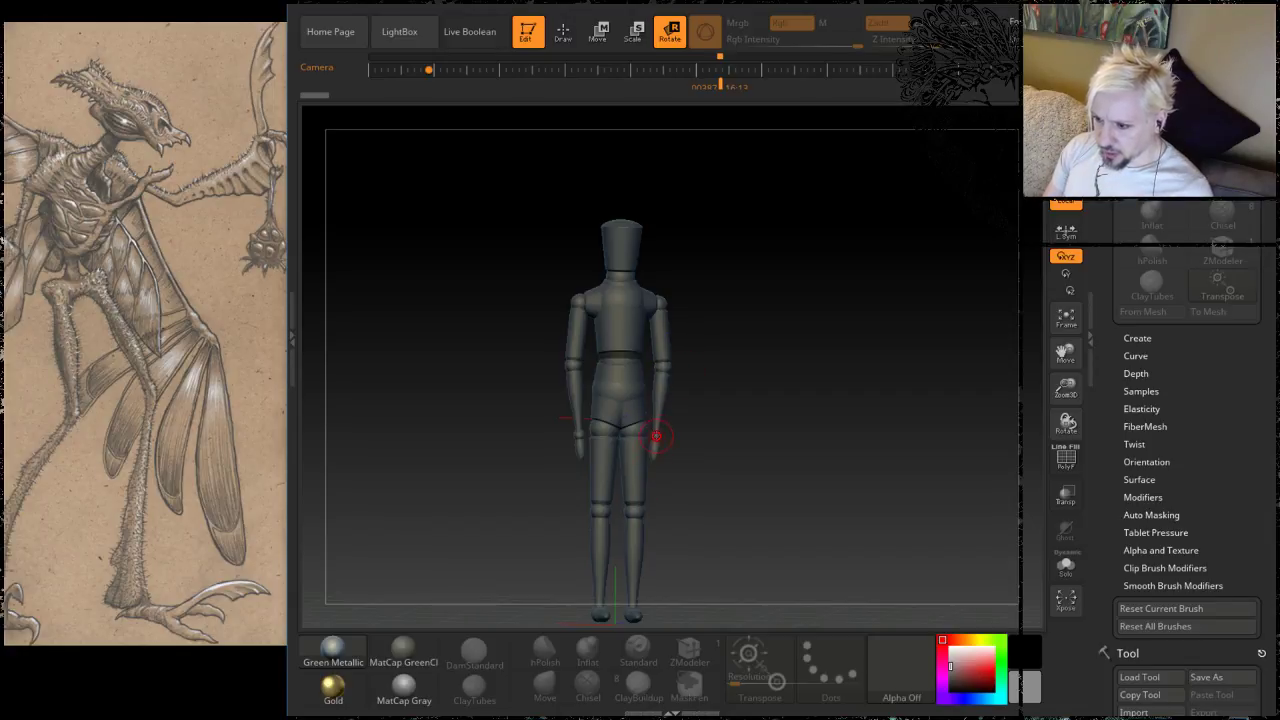
pyautogui.moveTo(655, 436); pyautogui.dragTo(656, 438)
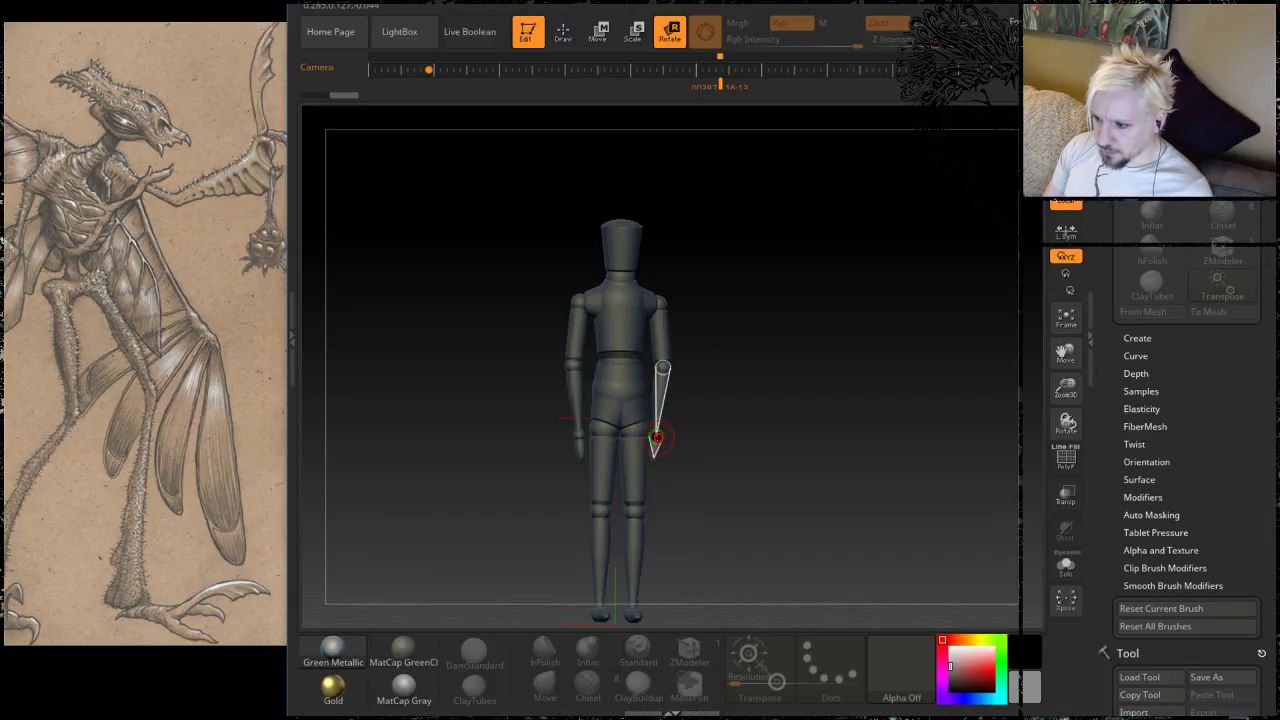
pyautogui.press('w')
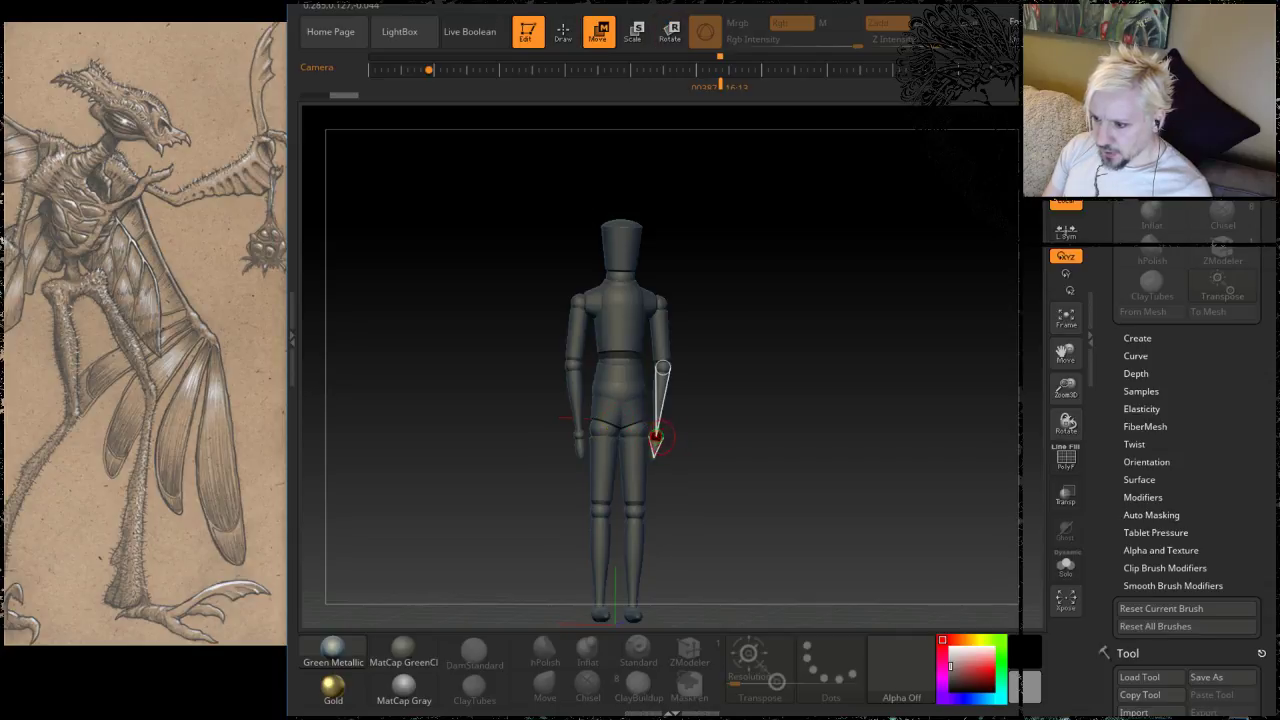
pyautogui.moveTo(655, 437); pyautogui.dragTo(729, 400)
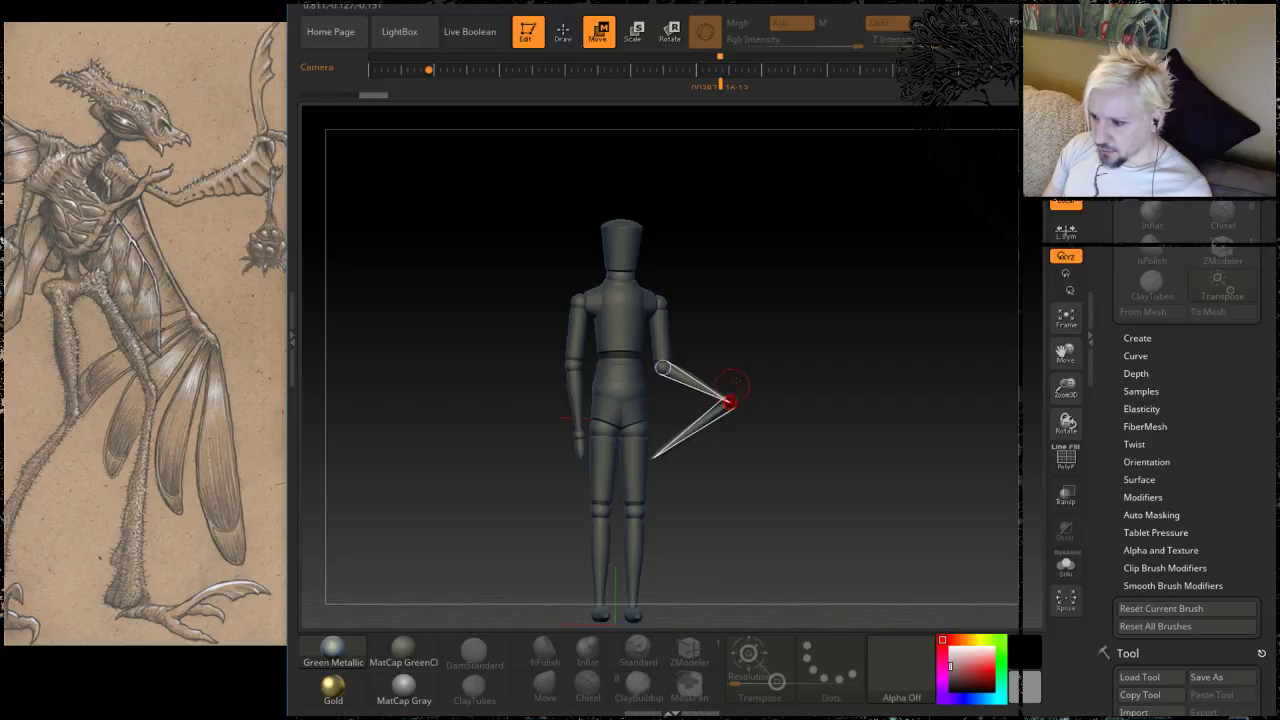
pyautogui.hotkey('ctrl', 'z')
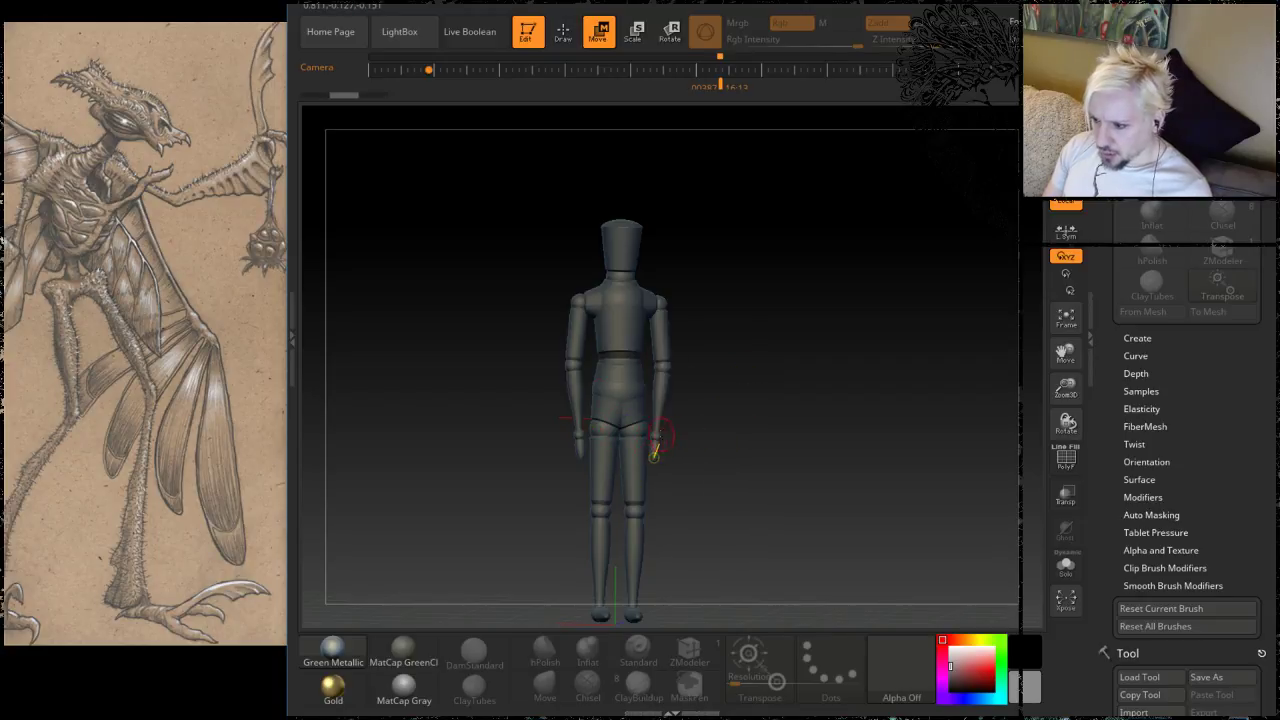
pyautogui.moveTo(657, 436)
pyautogui.mouseDown()
pyautogui.moveTo(669, 434)
pyautogui.moveTo(668, 460)
pyautogui.moveTo(687, 456)
pyautogui.moveTo(675, 449)
pyautogui.moveTo(714, 408)
pyautogui.mouseUp()
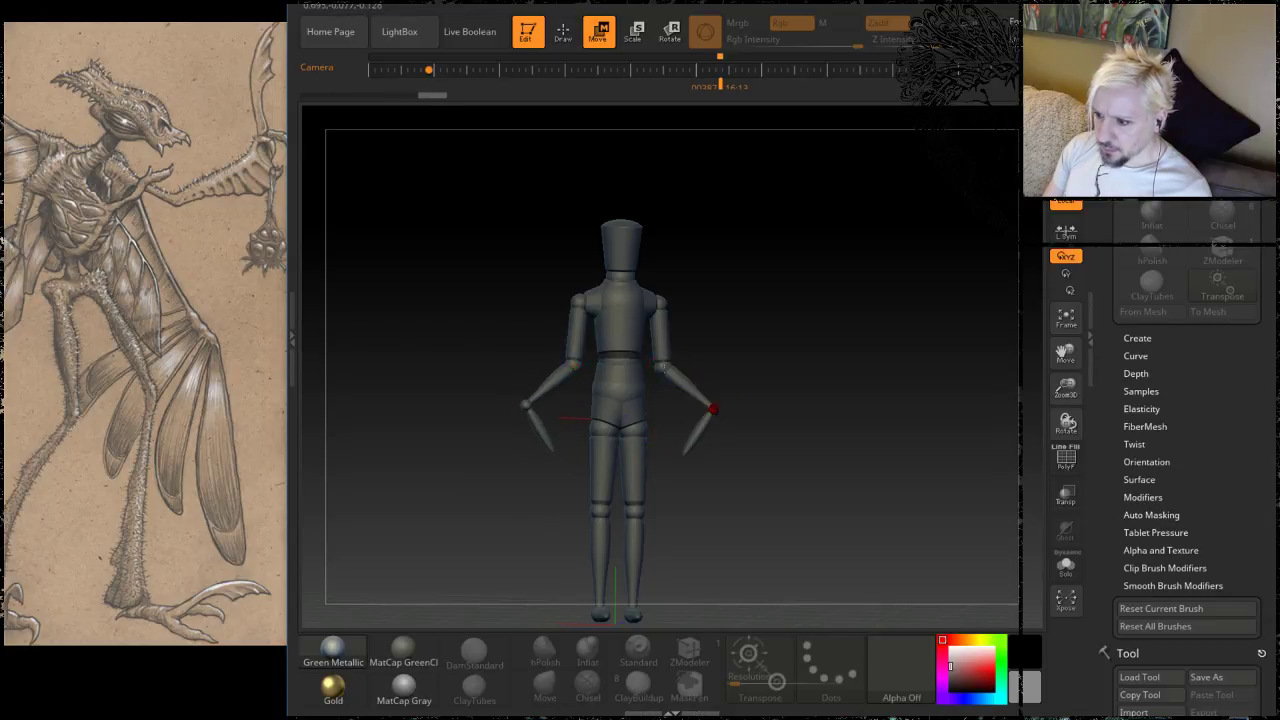
pyautogui.moveTo(663, 367); pyautogui.dragTo(681, 363)
pyautogui.moveTo(657, 304); pyautogui.dragTo(712, 408)
pyautogui.moveTo(684, 455); pyautogui.dragTo(726, 437)
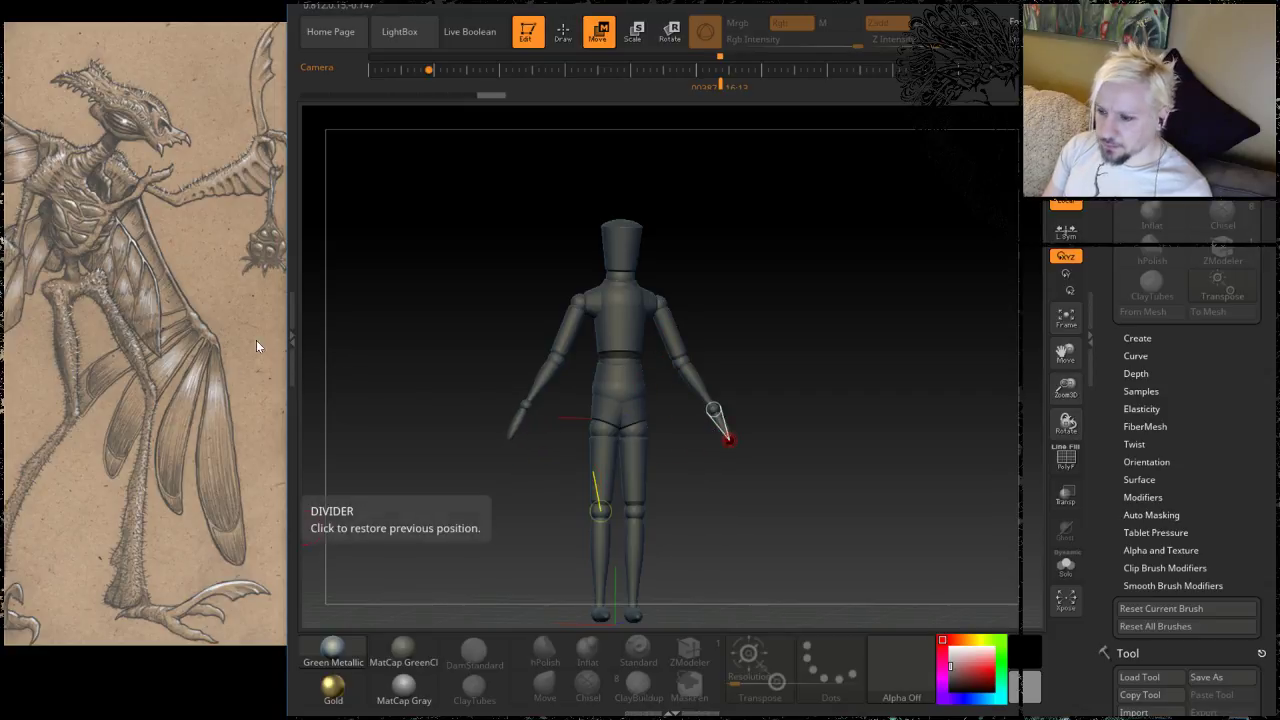
pyautogui.moveTo(684, 361); pyautogui.dragTo(681, 362)
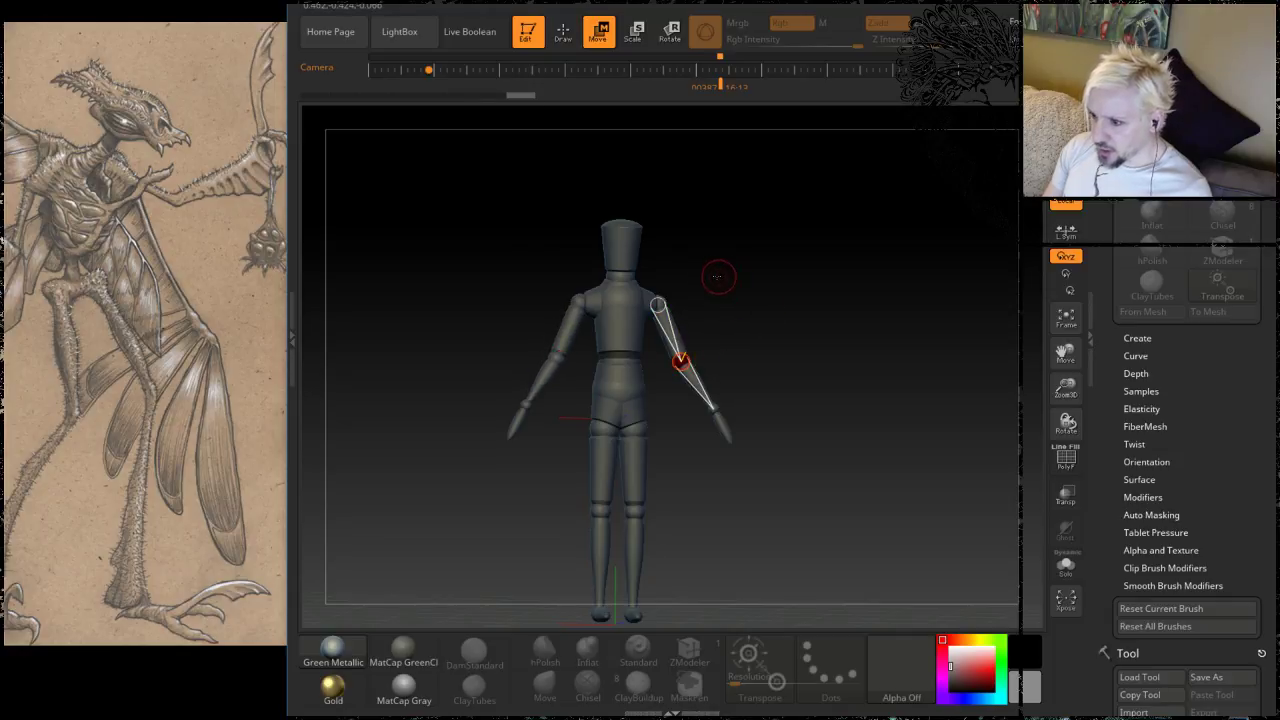
# Step: Reshape the mannequin's legs by moving the hips and knees outward and shifting the ankles and feet backward
pyautogui.moveTo(718, 277)
pyautogui.mouseDown()
pyautogui.moveTo(630, 290)
pyautogui.moveTo(690, 292)
pyautogui.moveTo(545, 304)
pyautogui.moveTo(732, 279)
pyautogui.moveTo(694, 284)
pyautogui.mouseUp()
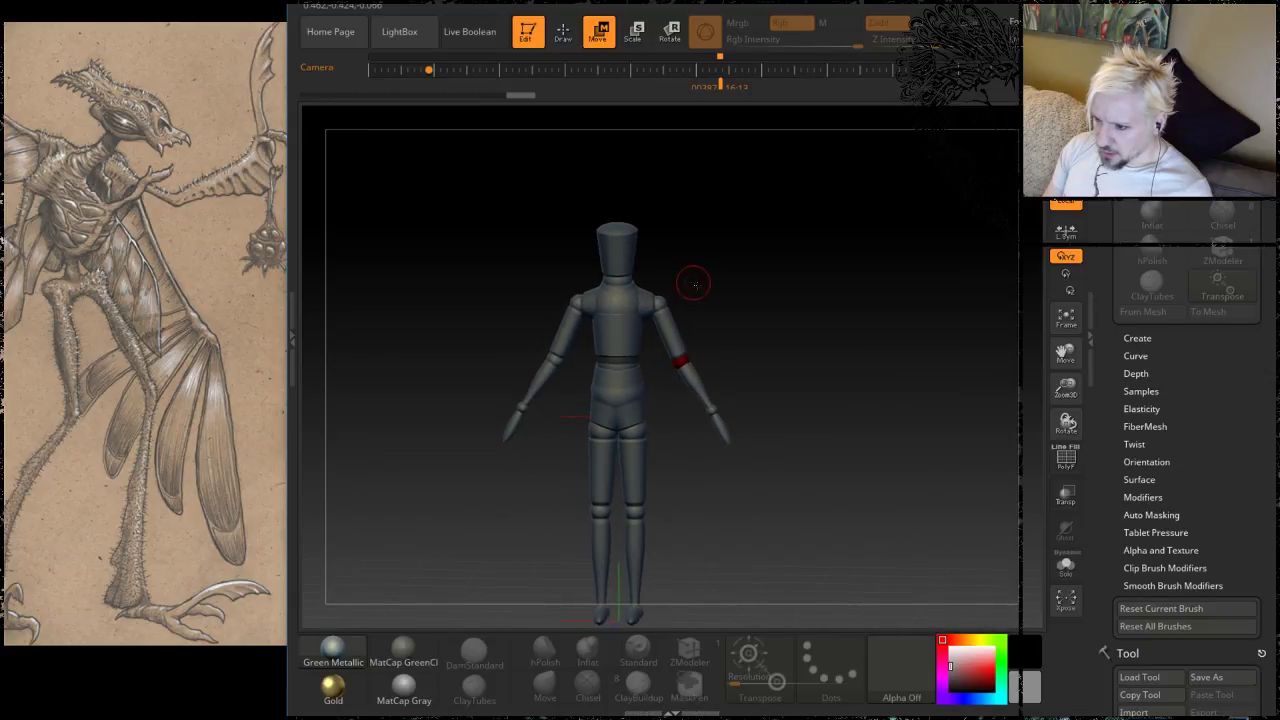
pyautogui.keyDown('alt'); pyautogui.moveTo(741, 336); pyautogui.dragTo(734, 264); pyautogui.keyUp('alt')
pyautogui.moveTo(628, 361); pyautogui.dragTo(643, 355)
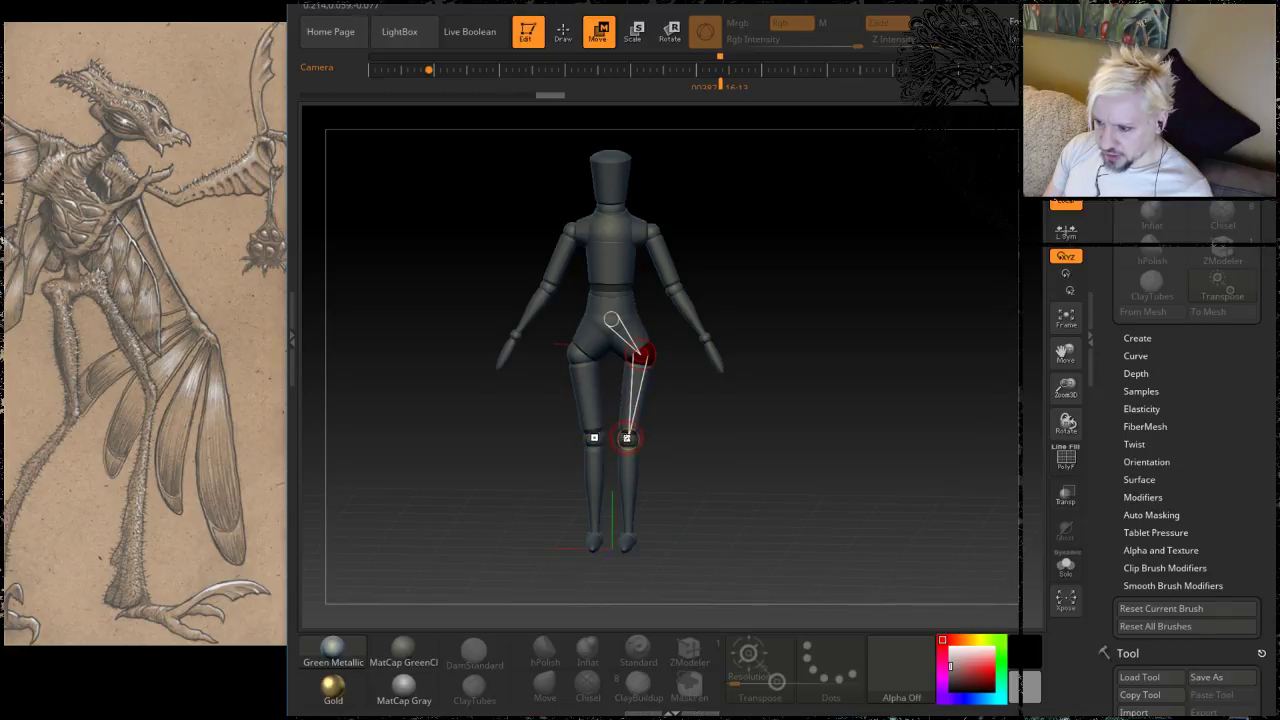
pyautogui.moveTo(627, 438); pyautogui.dragTo(641, 441)
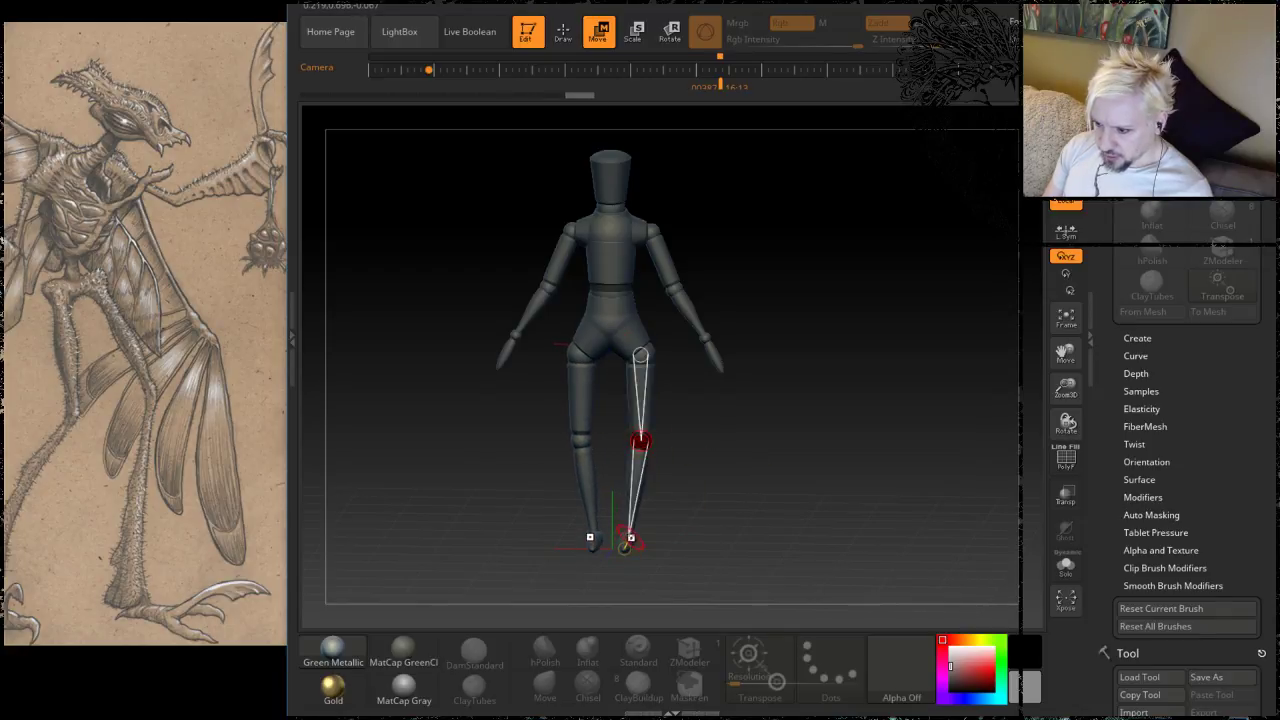
pyautogui.keyDown('alt'); pyautogui.moveTo(723, 507); pyautogui.dragTo(720, 432); pyautogui.keyUp('alt')
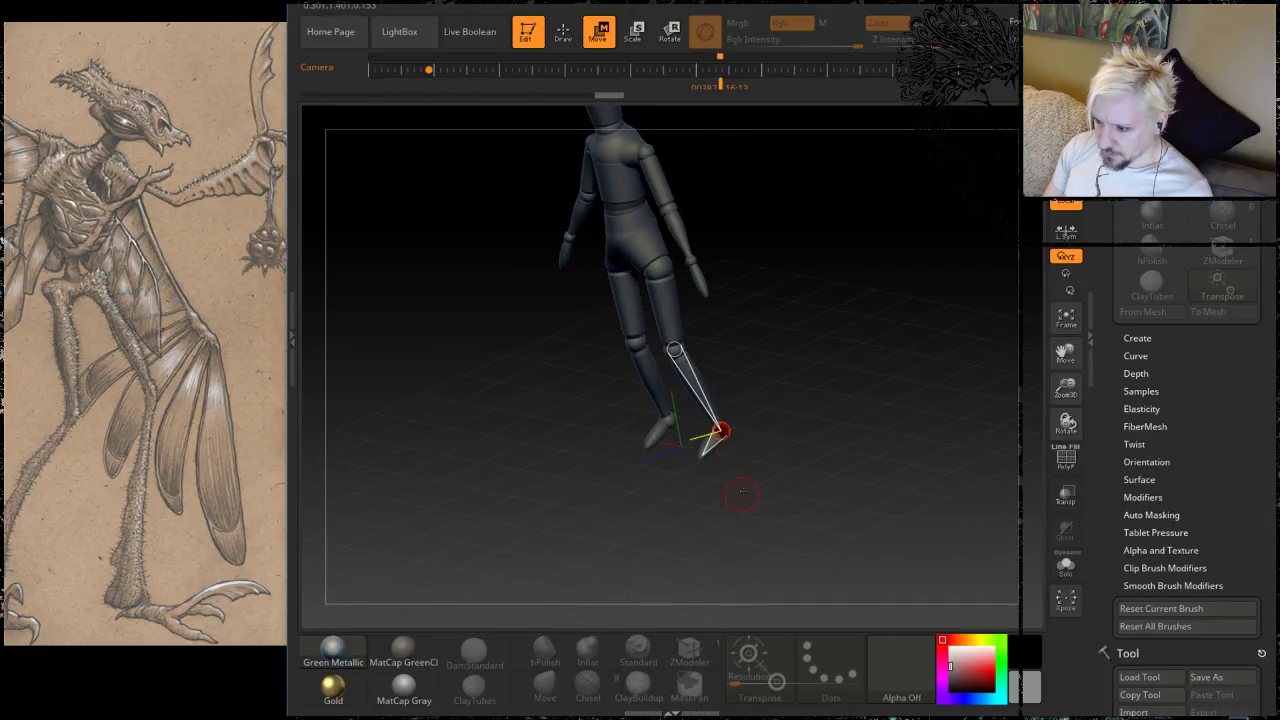
pyautogui.moveTo(735, 490); pyautogui.dragTo(720, 442)
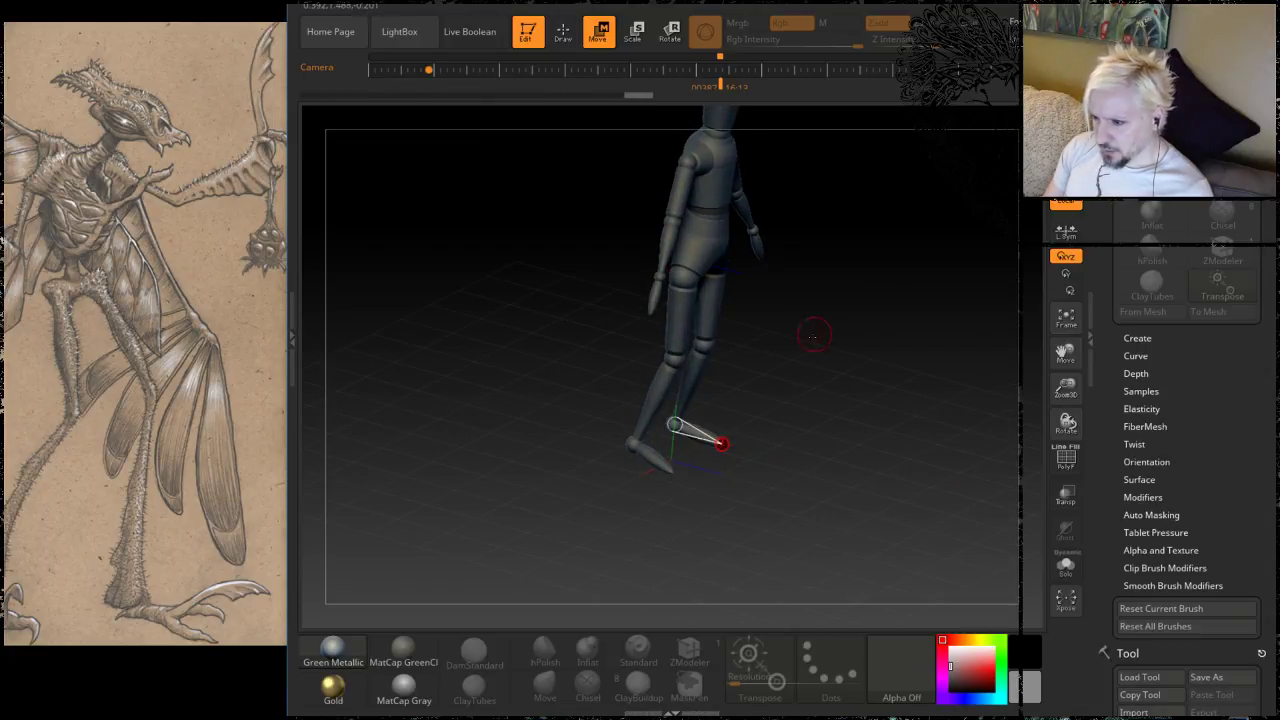
# Step: Tilt the mannequin's head forward and pull the elbows back behind the torso
pyautogui.keyDown('alt'); pyautogui.moveTo(812, 326); pyautogui.dragTo(743, 447); pyautogui.keyUp('alt')
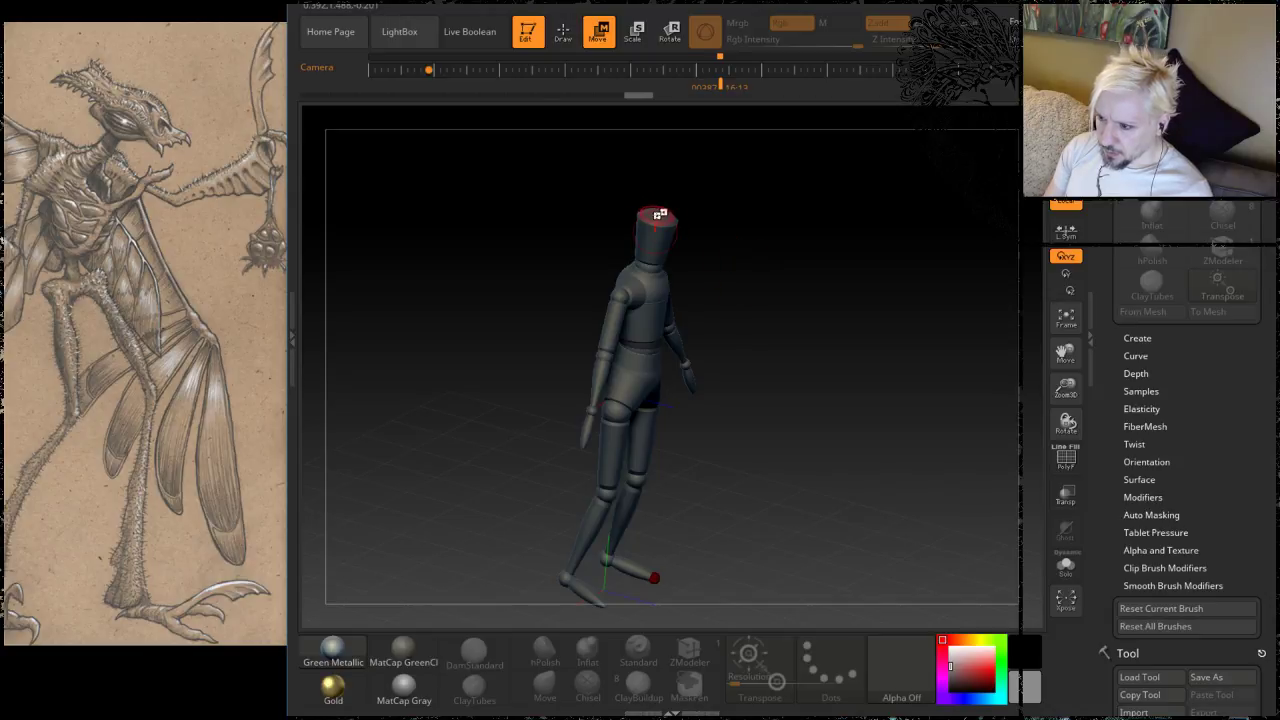
pyautogui.moveTo(657, 214)
pyautogui.mouseDown()
pyautogui.moveTo(664, 173)
pyautogui.moveTo(661, 203)
pyautogui.moveTo(686, 232)
pyautogui.moveTo(672, 230)
pyautogui.mouseUp()
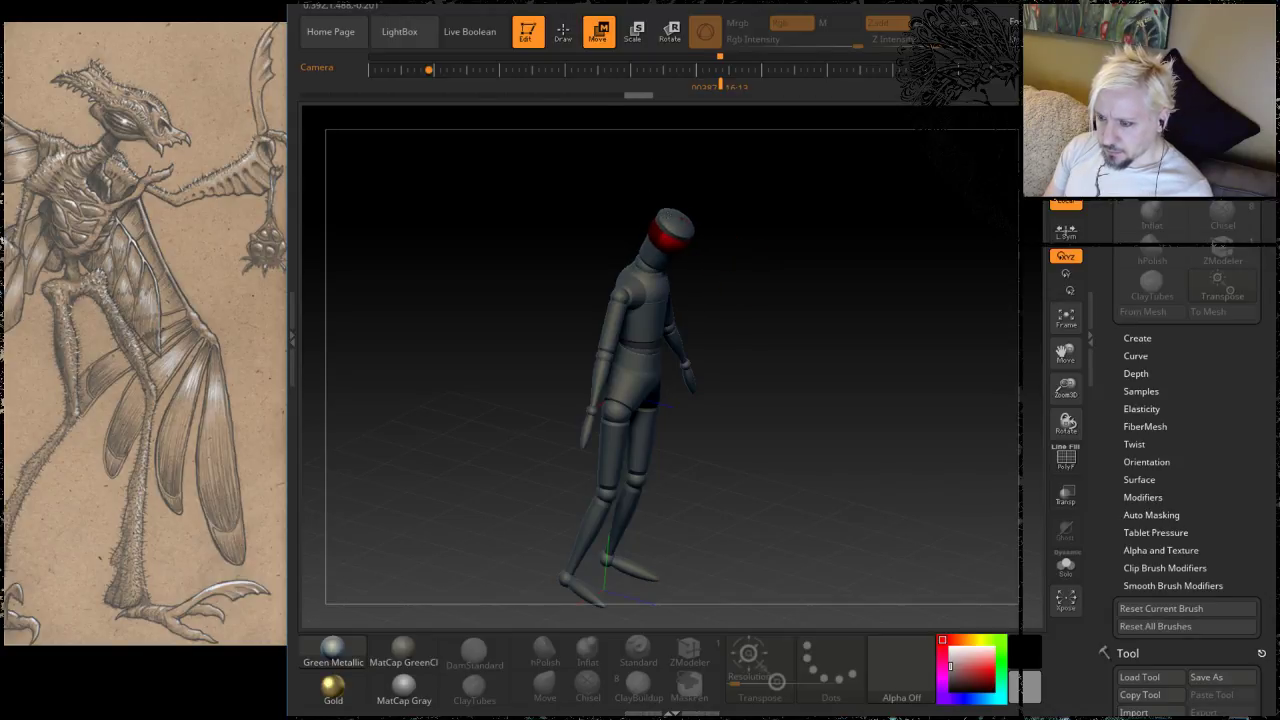
pyautogui.moveTo(742, 312); pyautogui.dragTo(700, 293)
pyautogui.moveTo(610, 347); pyautogui.dragTo(592, 346)
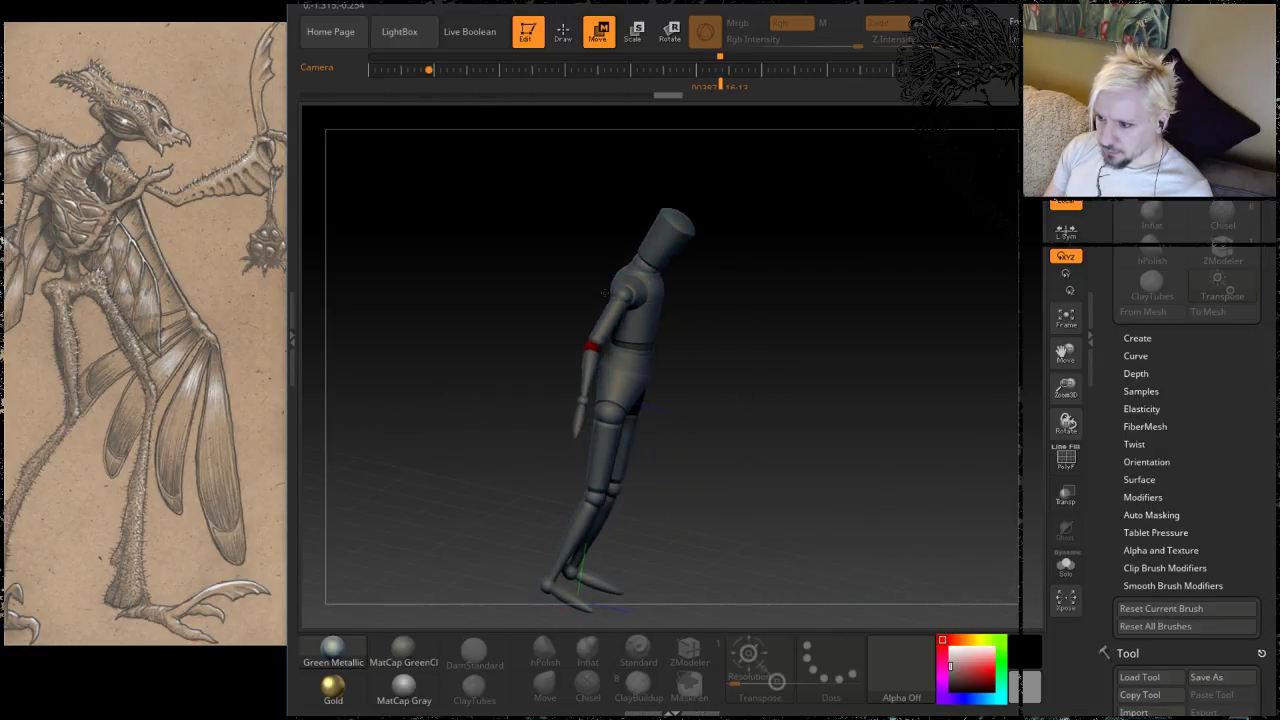
pyautogui.moveTo(604, 292); pyautogui.dragTo(604, 287)
# Step: Turn on the Adaptive Skin preview for the posed mannequin
pyautogui.moveTo(735, 291); pyautogui.dragTo(797, 300)
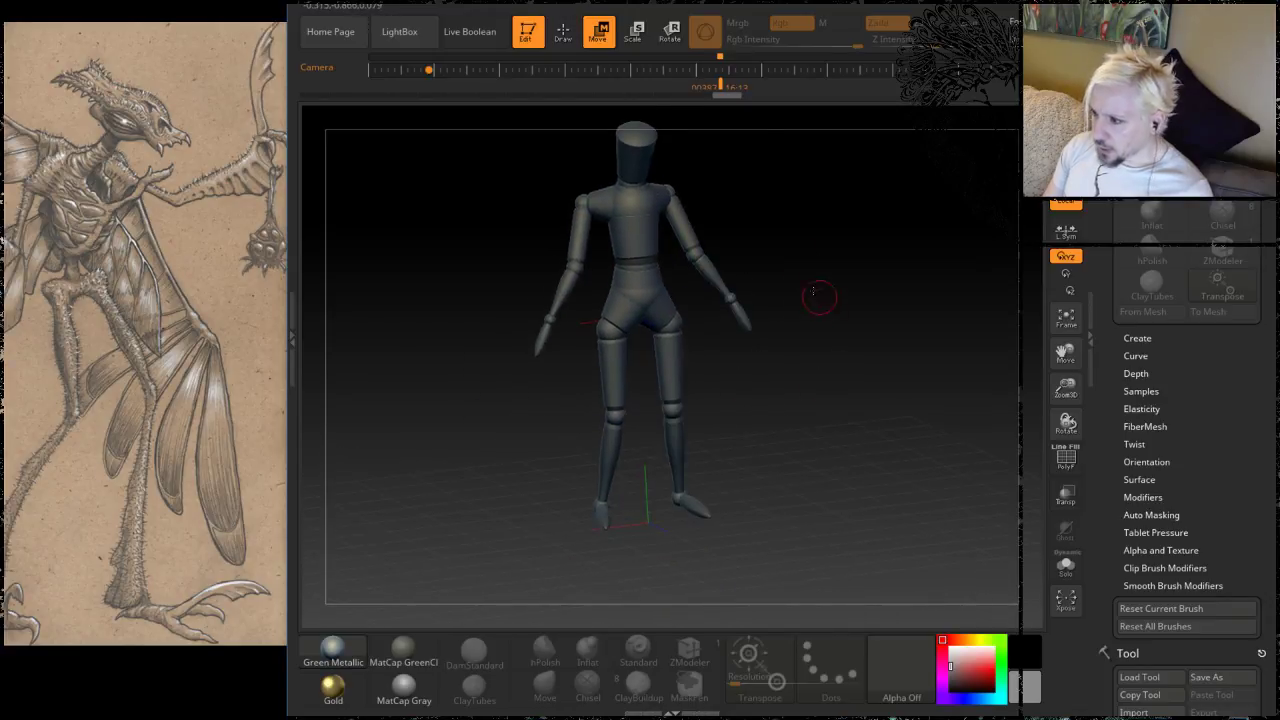
pyautogui.keyDown('alt'); pyautogui.moveTo(820, 297); pyautogui.dragTo(828, 385); pyautogui.keyUp('alt')
pyautogui.moveTo(1246, 489); pyautogui.dragTo(1229, 300)
pyautogui.click(1157, 503)
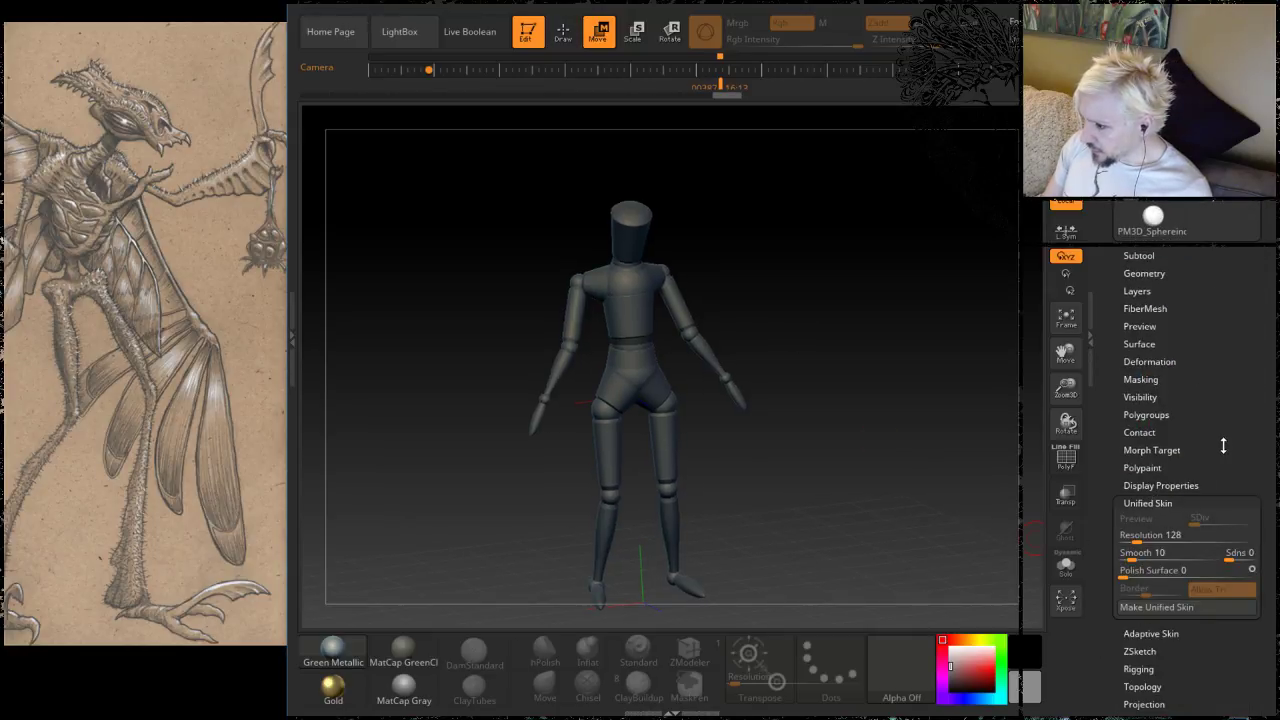
pyautogui.click(1163, 633)
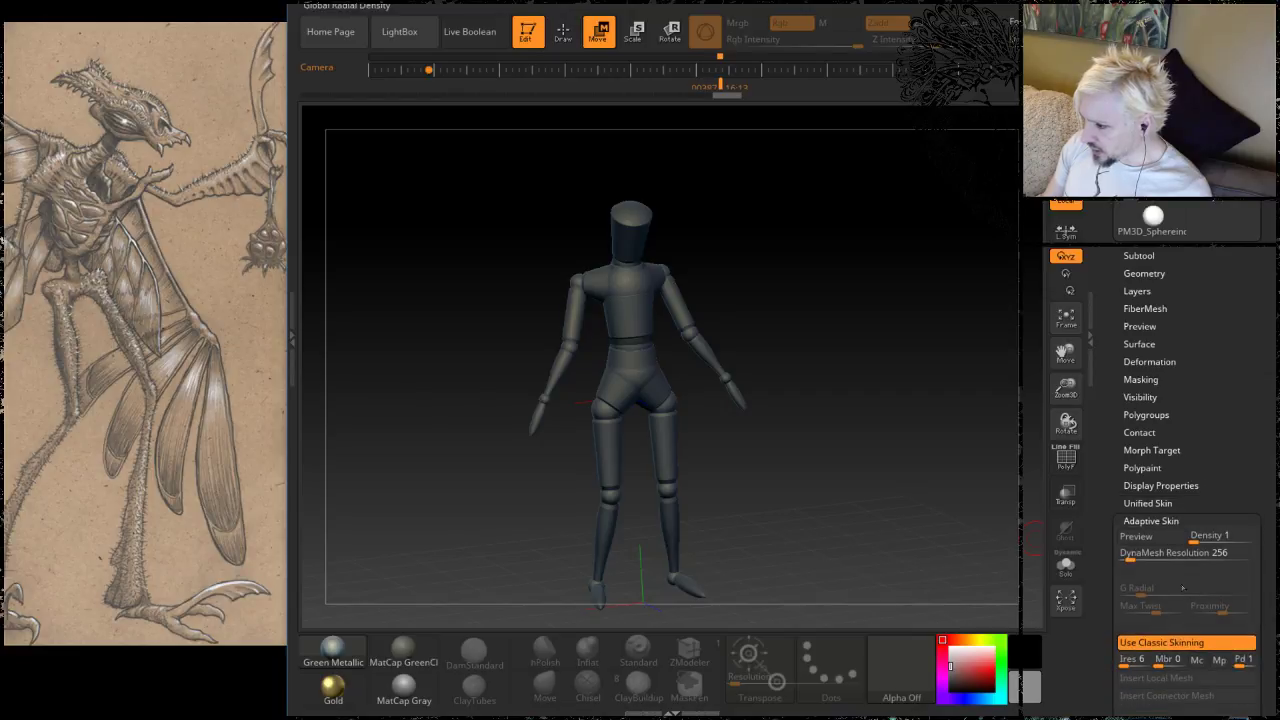
pyautogui.click(1166, 538)
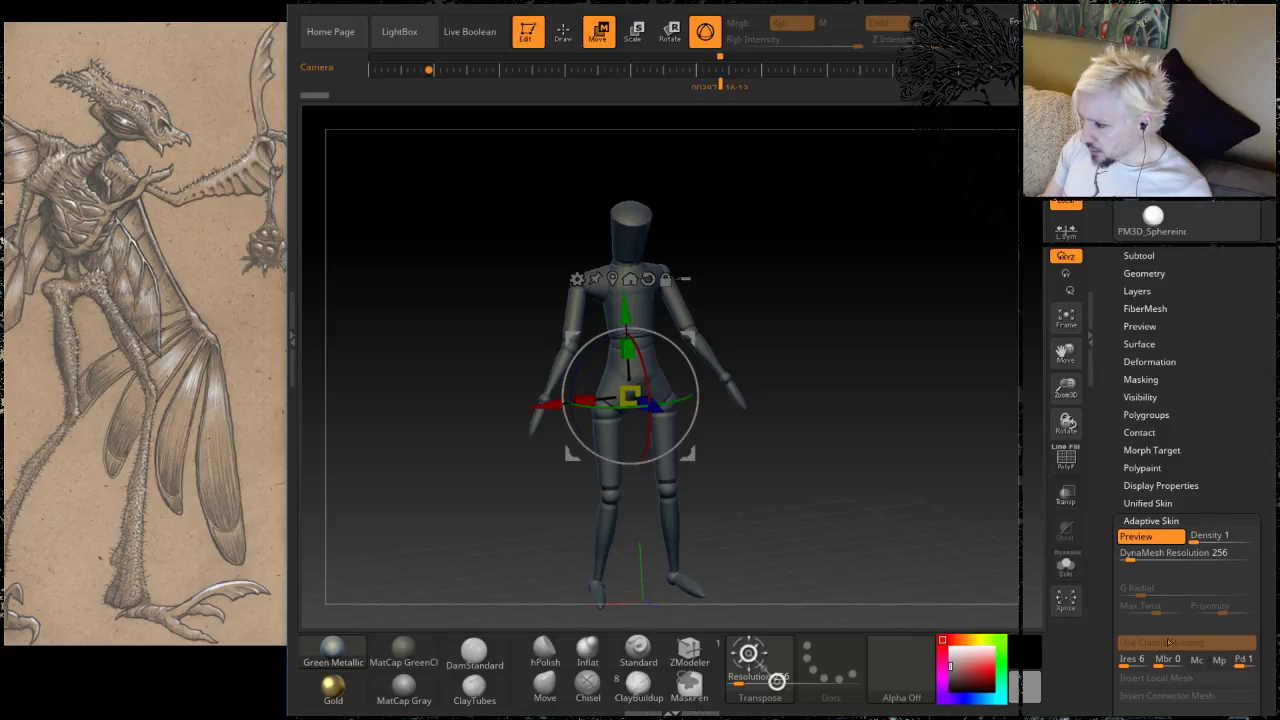
# Step: Set the Adaptive Skin's DynaMesh resolution to 16 and make the adaptive skin
pyautogui.moveTo(1130, 557)
pyautogui.mouseDown()
pyautogui.moveTo(1111, 562)
pyautogui.moveTo(1124, 560)
pyautogui.mouseUp()
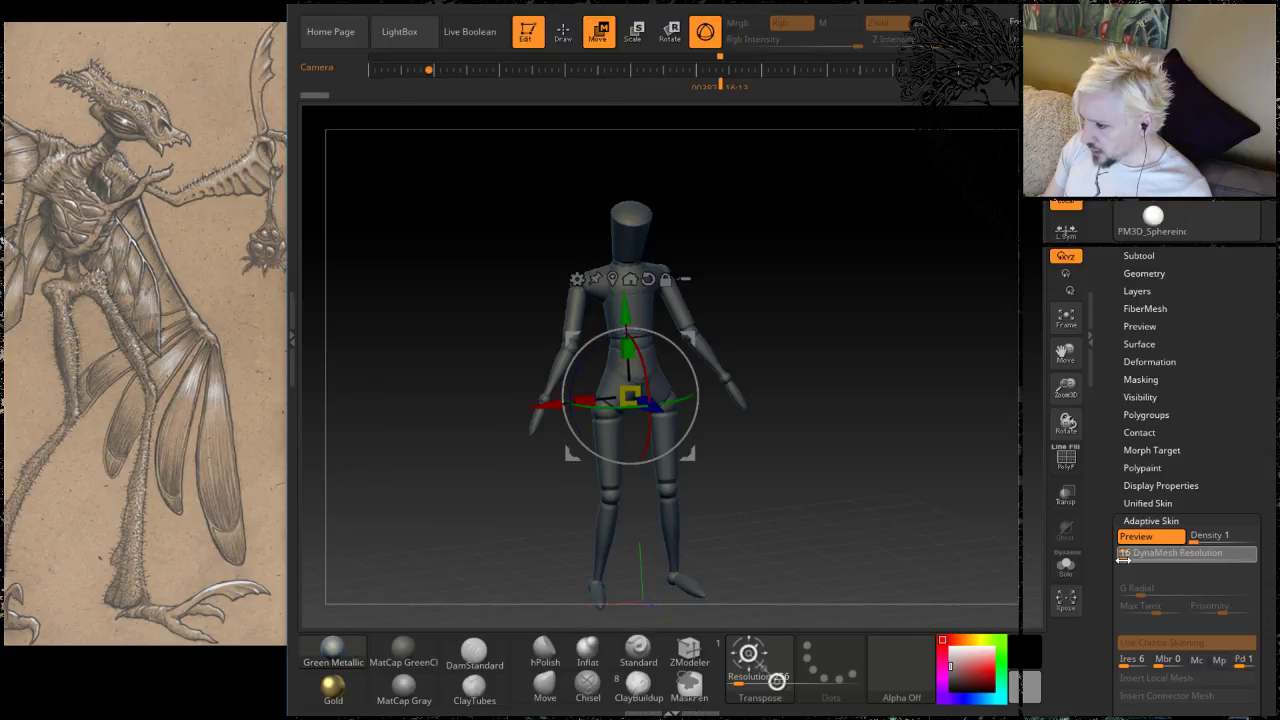
pyautogui.scroll(-3, 1251, 420)
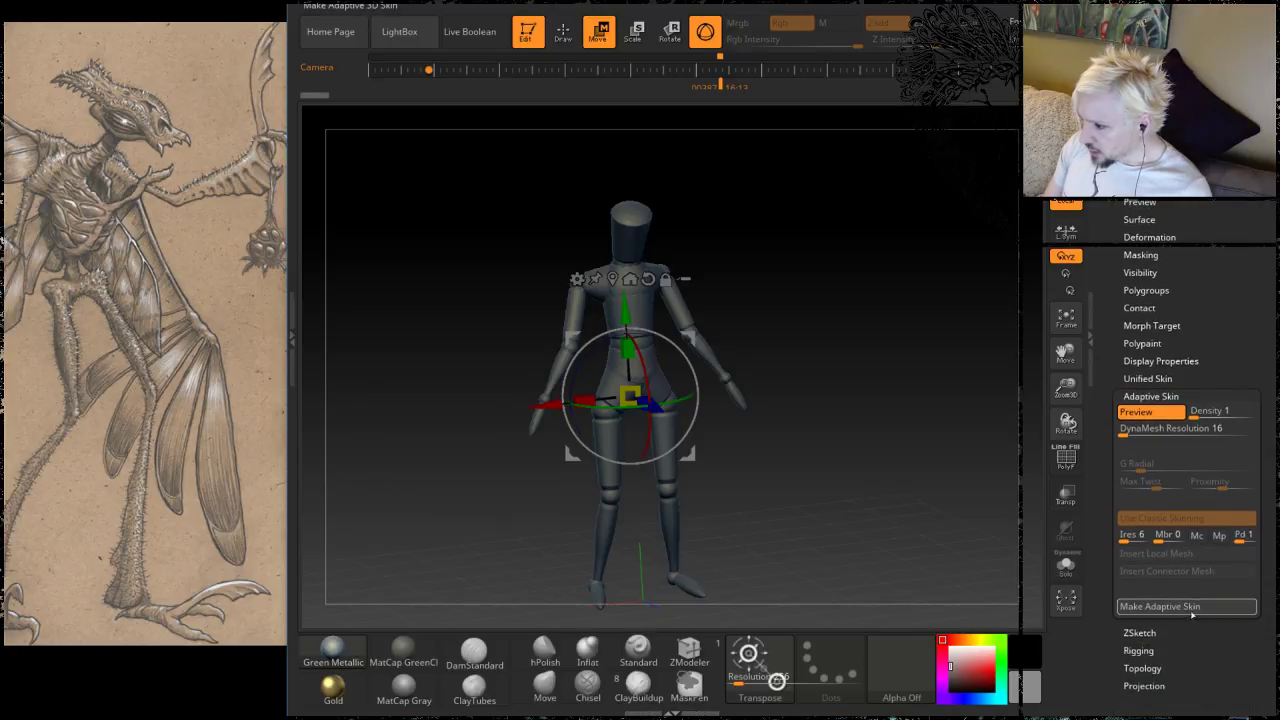
pyautogui.click(1192, 607)
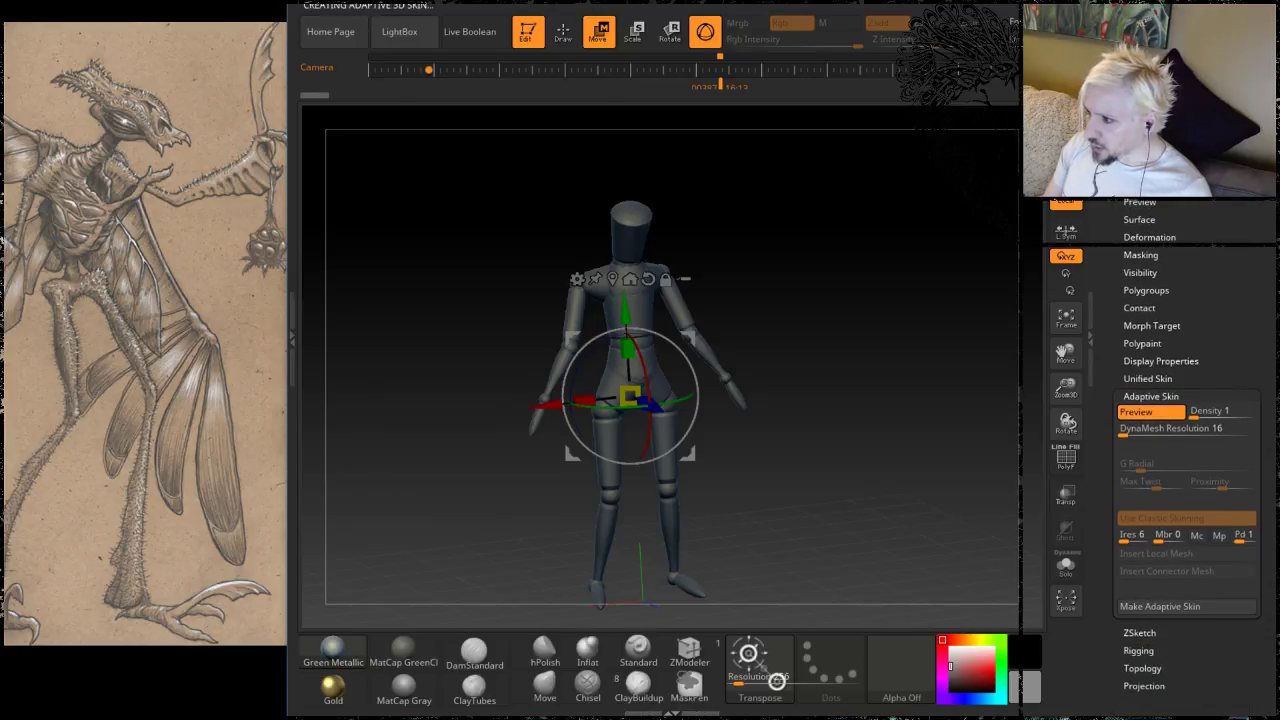
pyautogui.click(1152, 48)
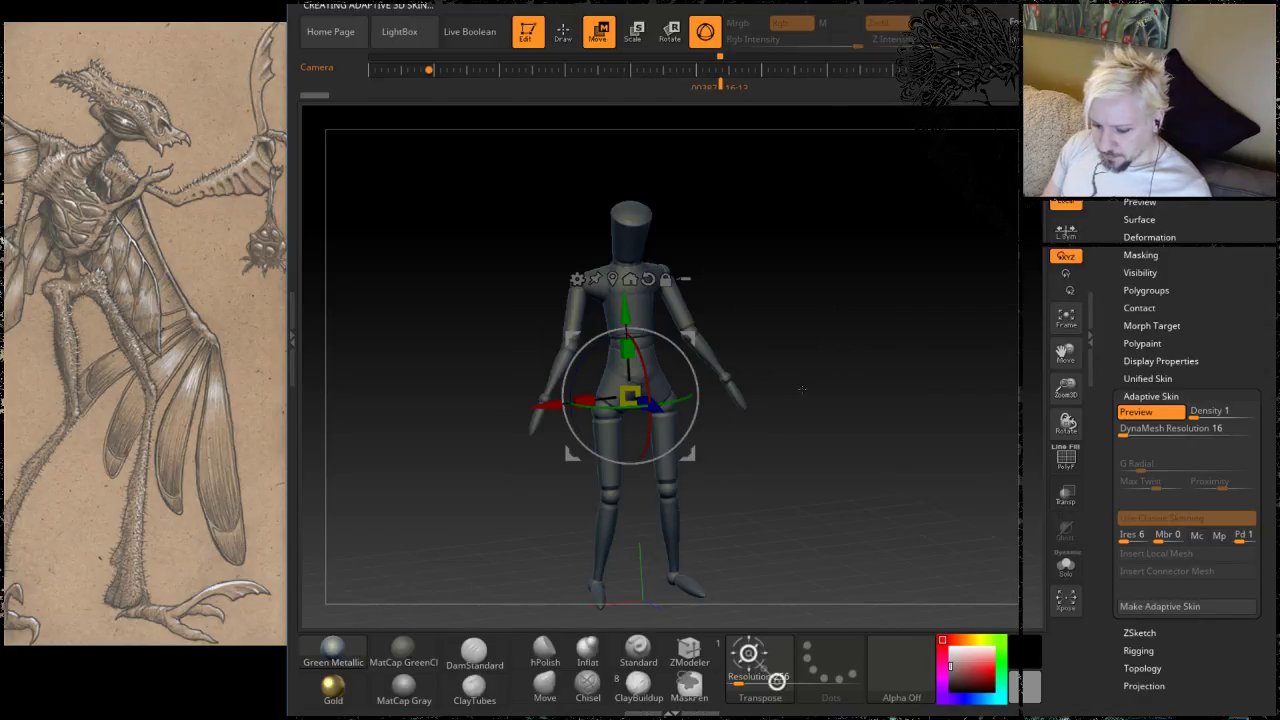
# Step: Switch to Draw mode and set the mannequin mesh's DynaMesh resolution to 32 in its geometry settings
pyautogui.moveTo(785, 331); pyautogui.dragTo(814, 302)
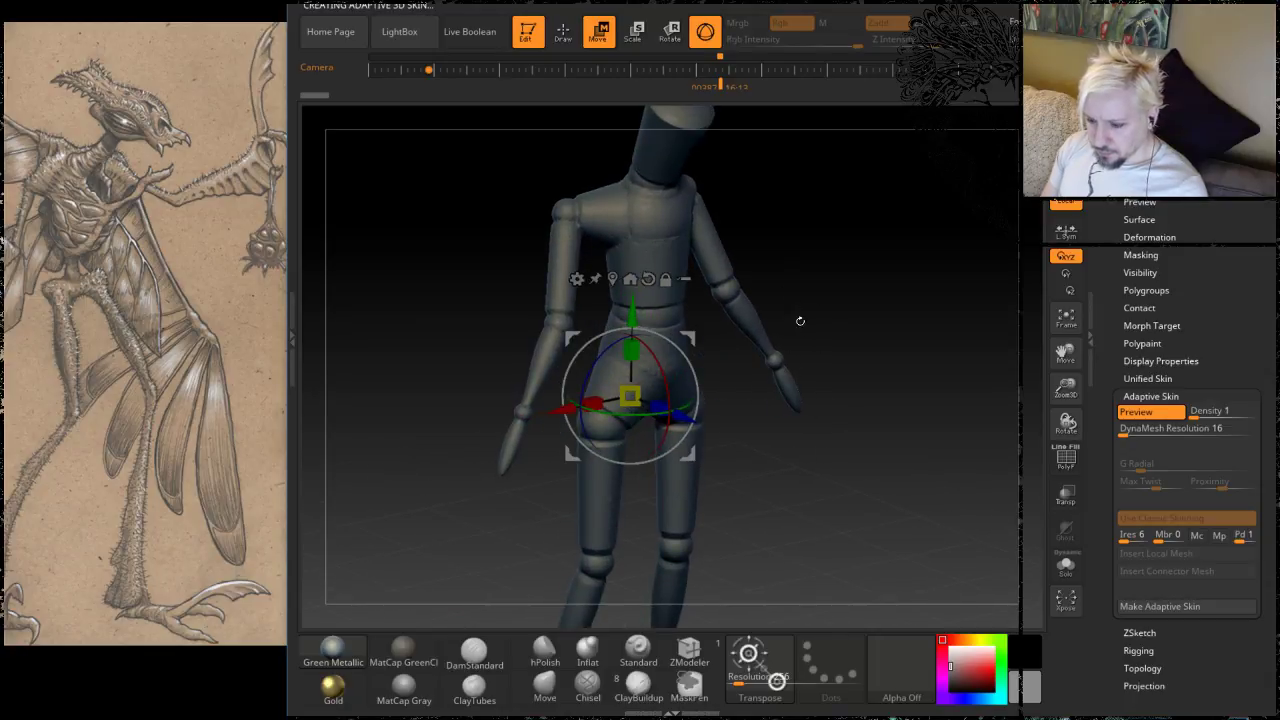
pyautogui.press('q')
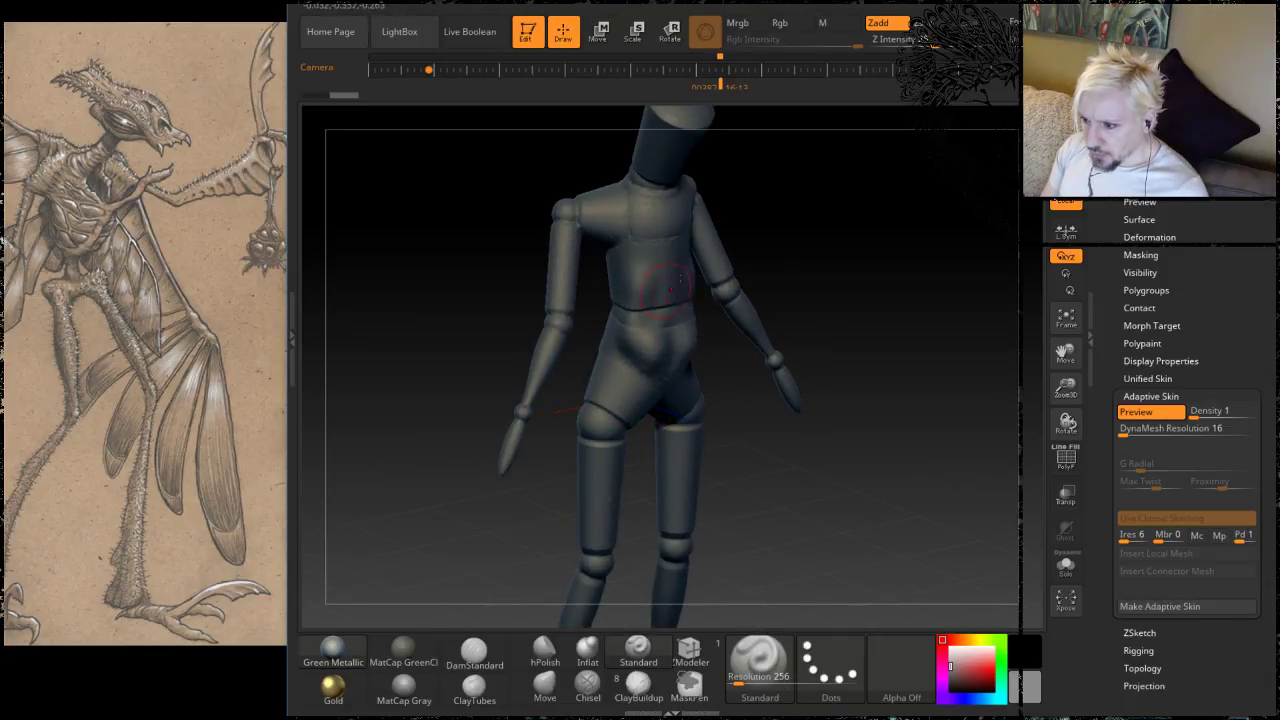
pyautogui.moveTo(826, 237); pyautogui.dragTo(768, 234)
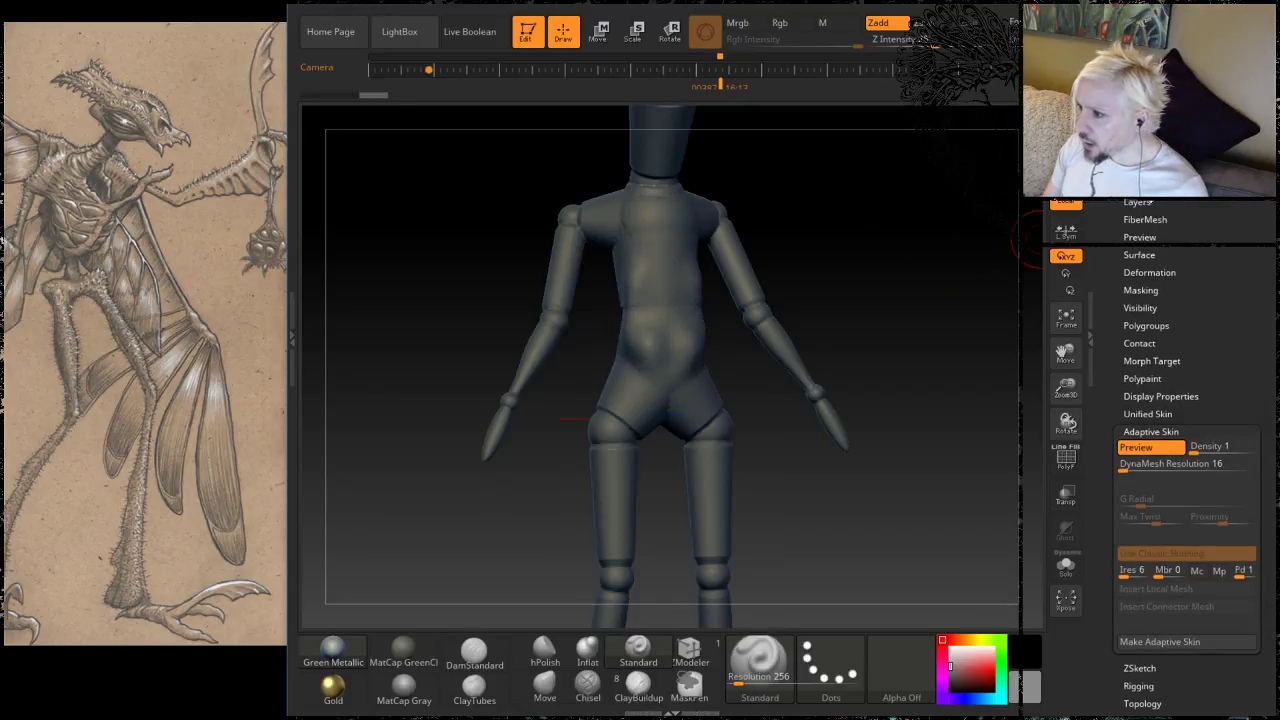
pyautogui.moveTo(1194, 228); pyautogui.dragTo(1197, 312)
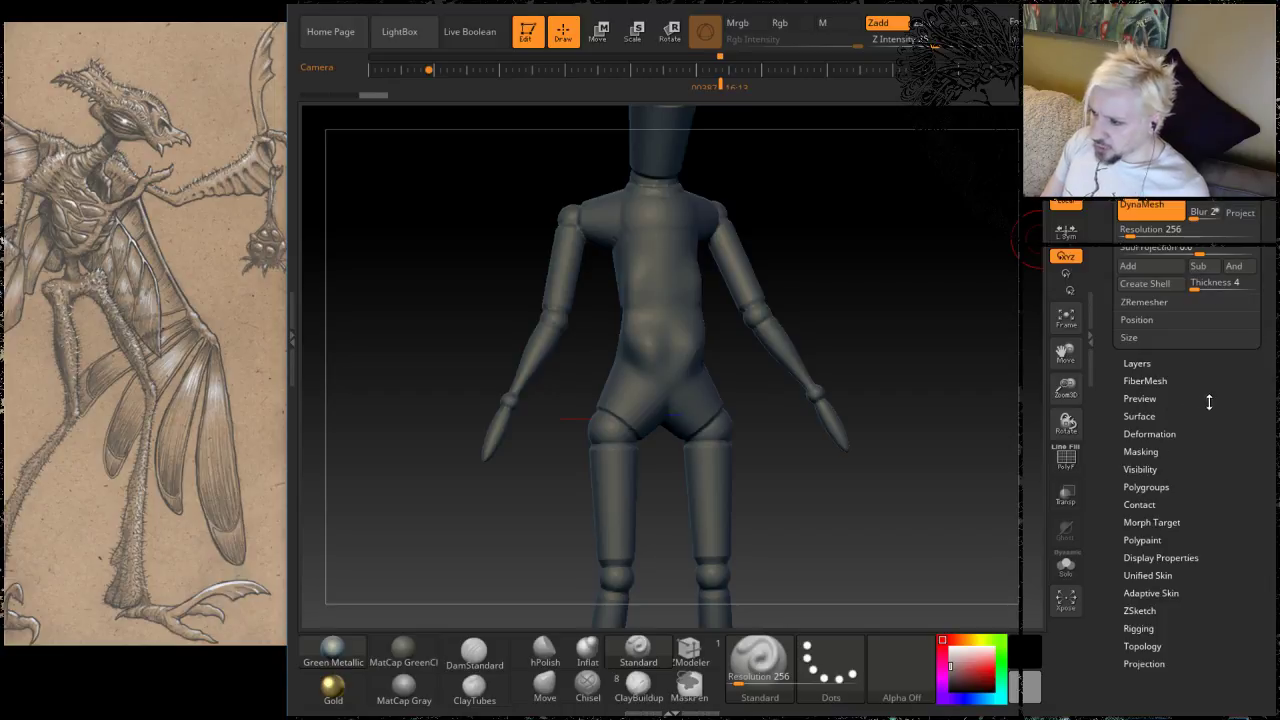
pyautogui.moveTo(1208, 402); pyautogui.dragTo(1208, 344)
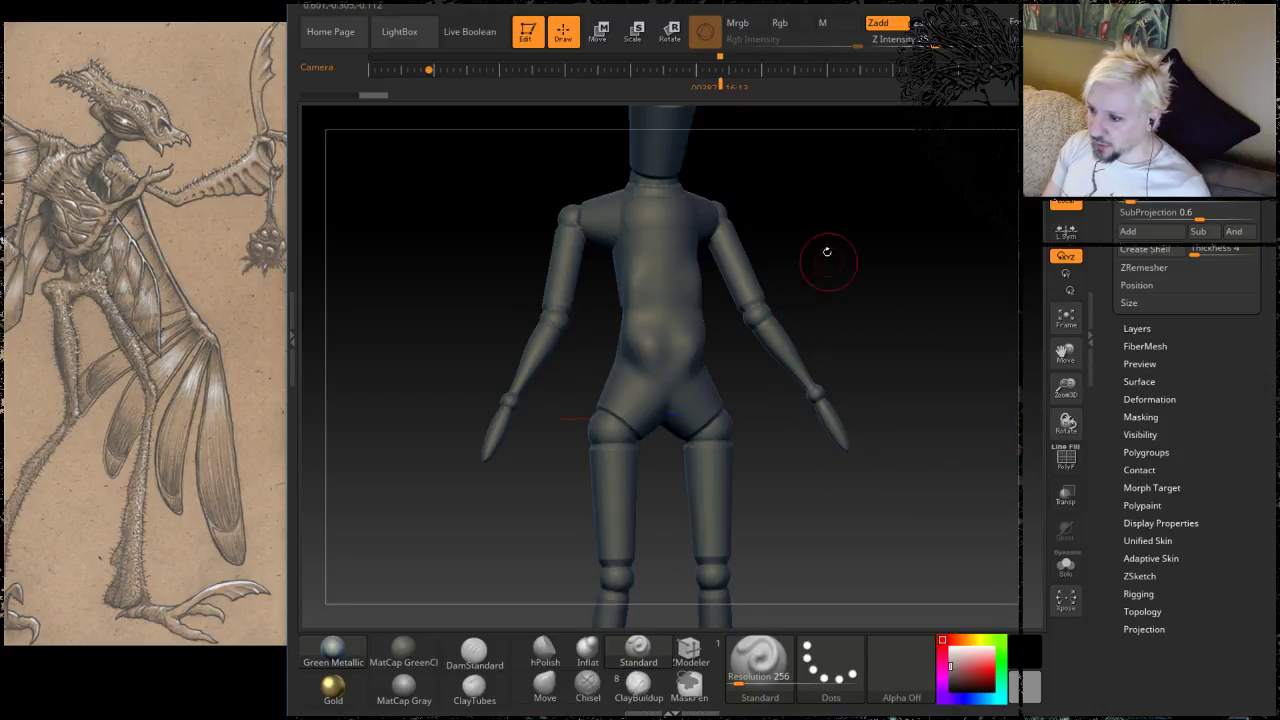
pyautogui.moveTo(826, 251); pyautogui.dragTo(838, 277)
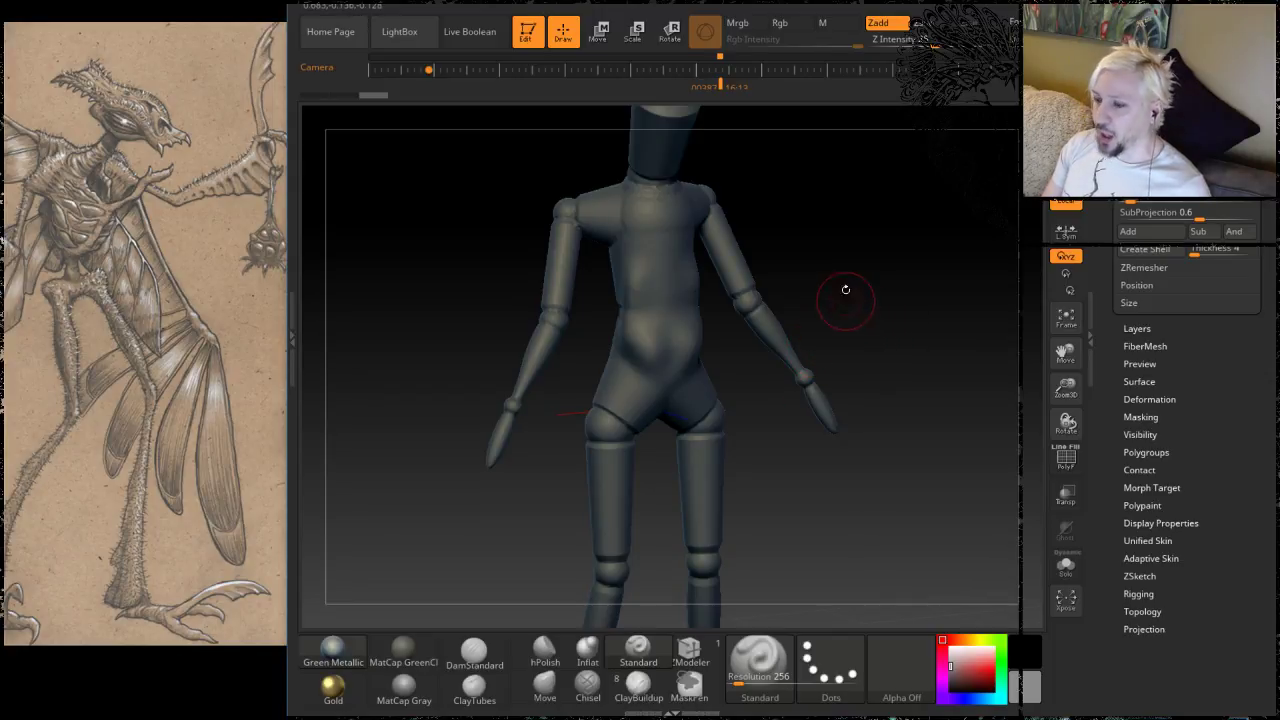
pyautogui.moveTo(857, 340)
pyautogui.mouseDown()
pyautogui.moveTo(874, 286)
pyautogui.moveTo(813, 423)
pyautogui.moveTo(805, 402)
pyautogui.moveTo(765, 404)
pyautogui.mouseUp()
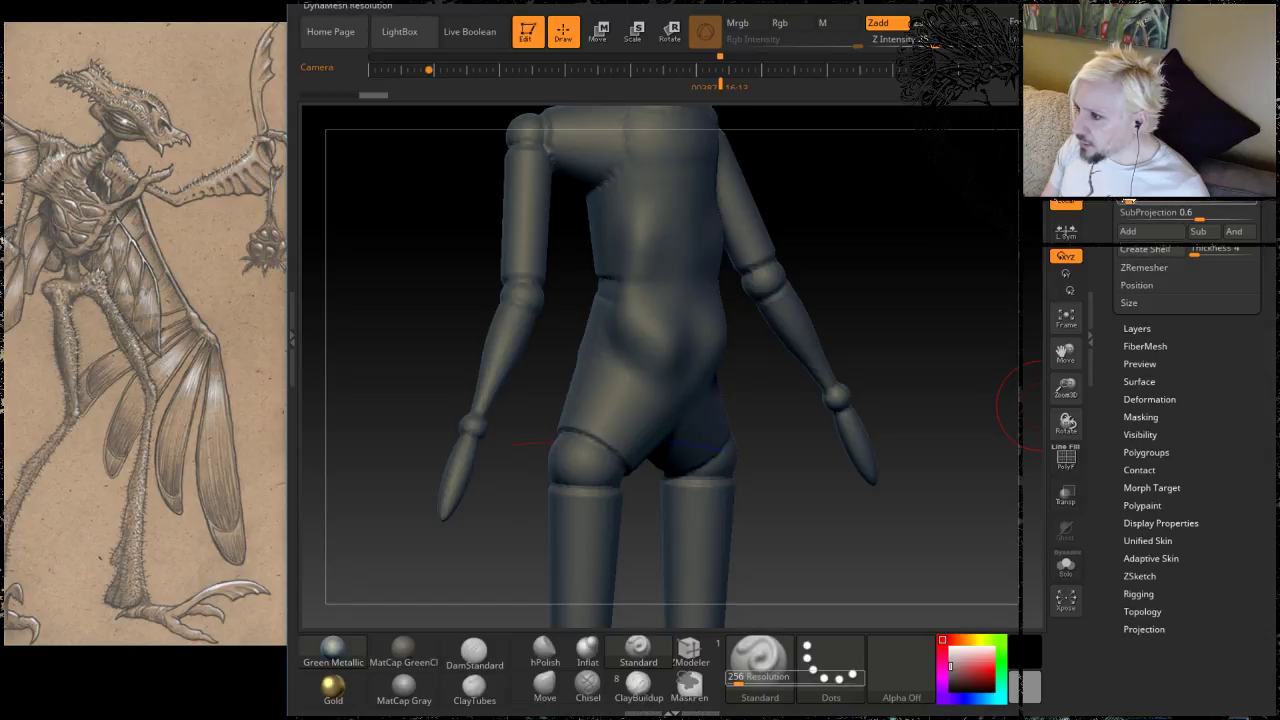
pyautogui.write('32')
pyautogui.press('Return')
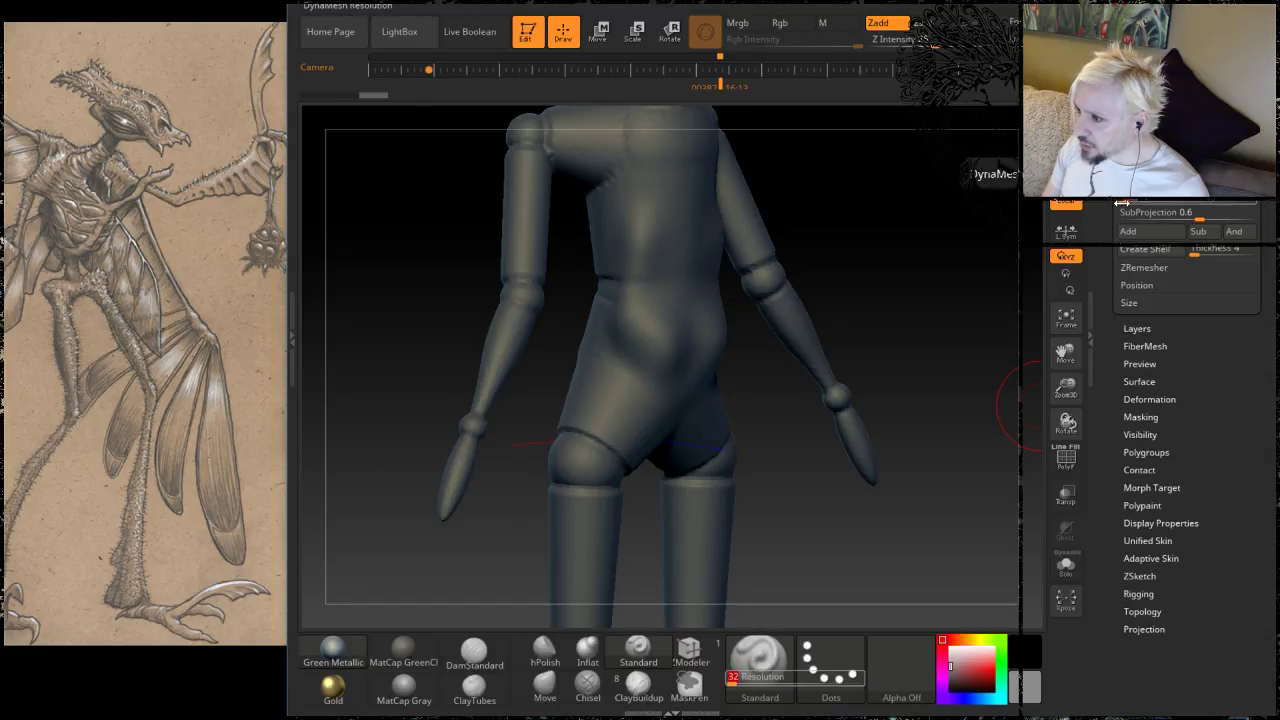
# Step: Remesh the figure at DynaMesh resolution 32 and stretch its head into a long, flat, forward-pointing wedge with the Move brush
pyautogui.keyDown('ctrl'); pyautogui.moveTo(824, 203); pyautogui.dragTo(909, 208); pyautogui.keyUp('ctrl')
pyautogui.moveTo(853, 248)
pyautogui.keyDown('alt'); pyautogui.mouseDown()
pyautogui.moveTo(892, 290)
pyautogui.moveTo(858, 262)
pyautogui.mouseUp(); pyautogui.keyUp('alt')
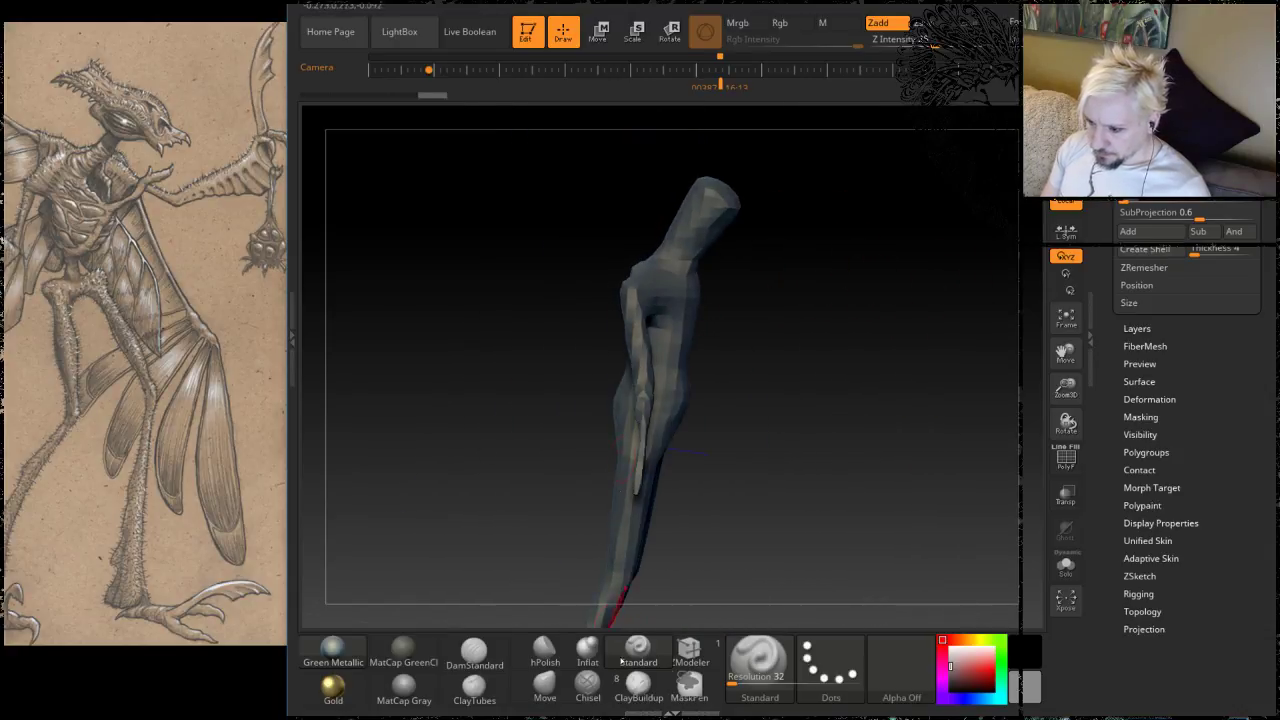
pyautogui.click(545, 685)
pyautogui.press('space')
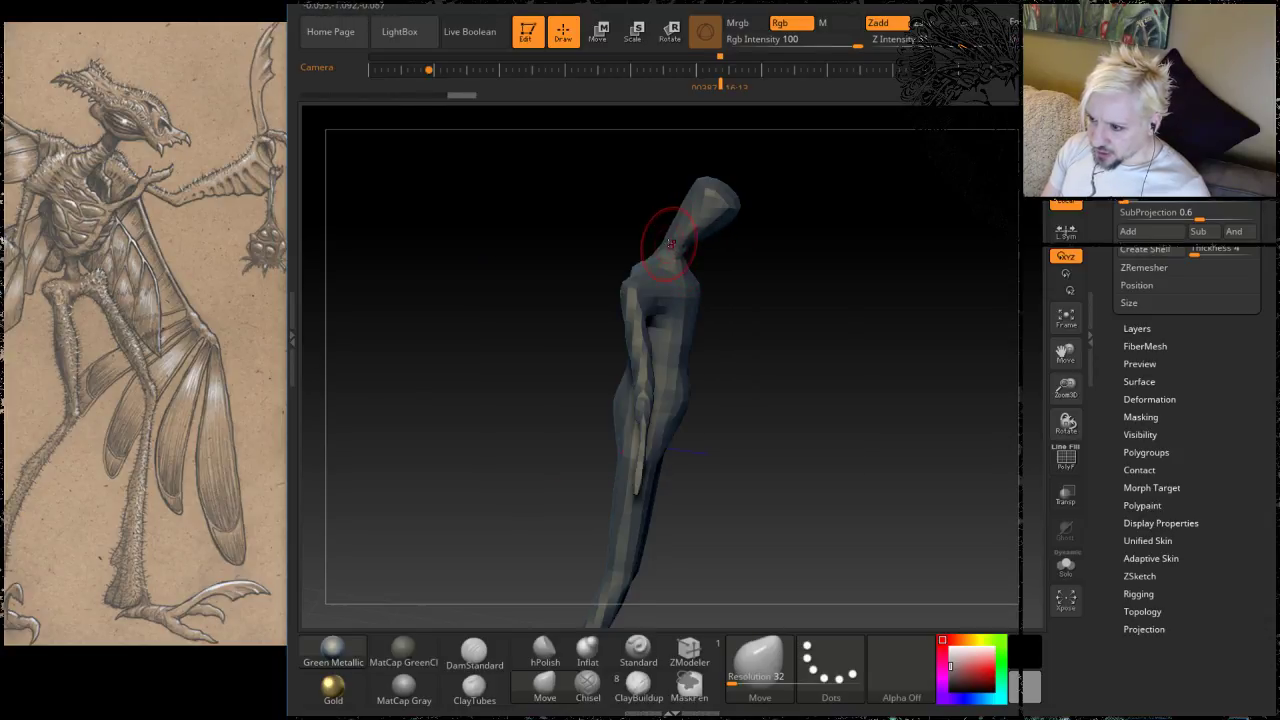
pyautogui.moveTo(671, 244); pyautogui.dragTo(662, 234)
pyautogui.moveTo(703, 188)
pyautogui.mouseDown()
pyautogui.moveTo(600, 194)
pyautogui.moveTo(626, 191)
pyautogui.mouseUp()
pyautogui.moveTo(716, 189); pyautogui.dragTo(747, 241)
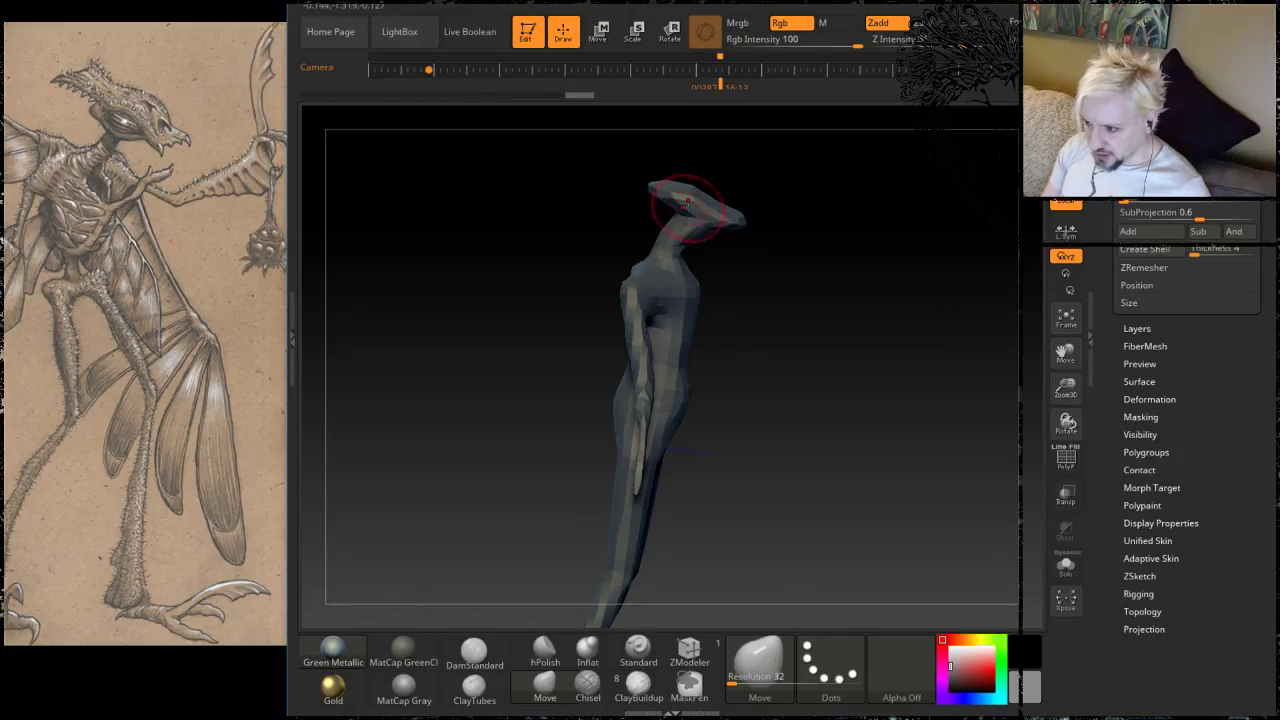
pyautogui.moveTo(687, 203); pyautogui.dragTo(674, 198)
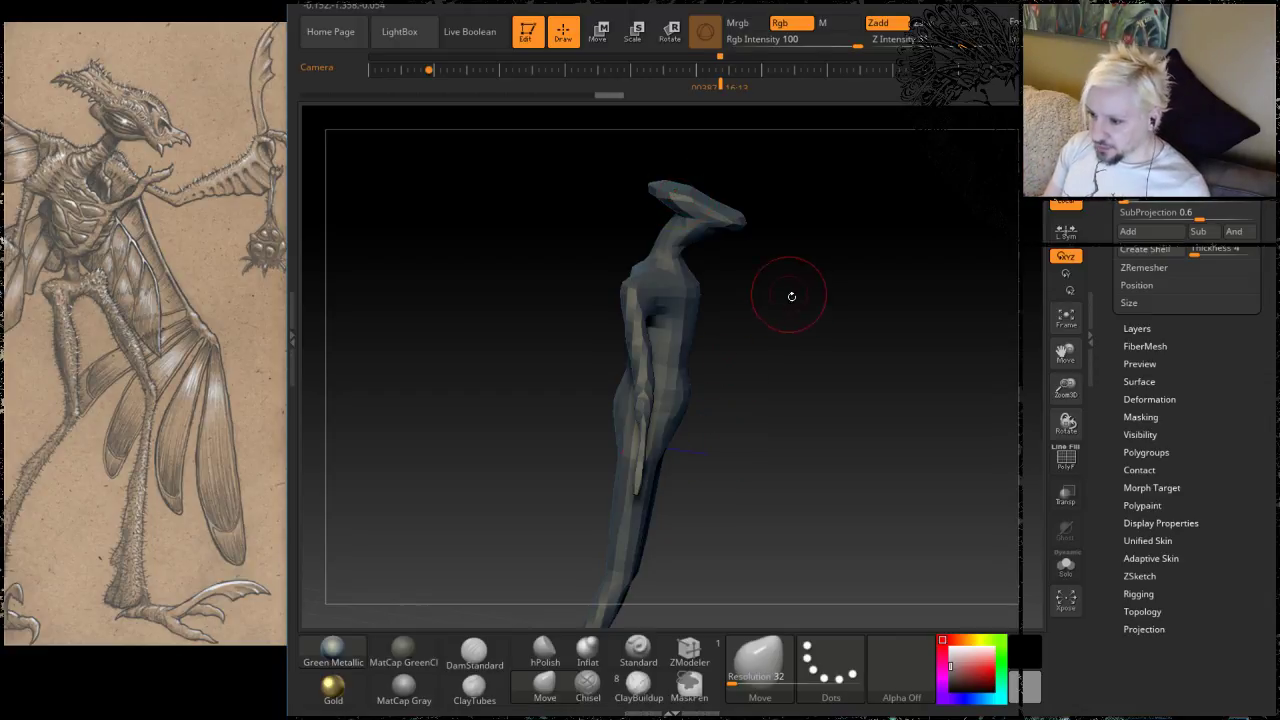
# Step: Reshape the neck, shoulders and upper chest with the Move brush, checking the form from the front and side
pyautogui.moveTo(791, 296)
pyautogui.mouseDown()
pyautogui.moveTo(825, 275)
pyautogui.moveTo(857, 206)
pyautogui.moveTo(850, 290)
pyautogui.moveTo(800, 251)
pyautogui.mouseUp()
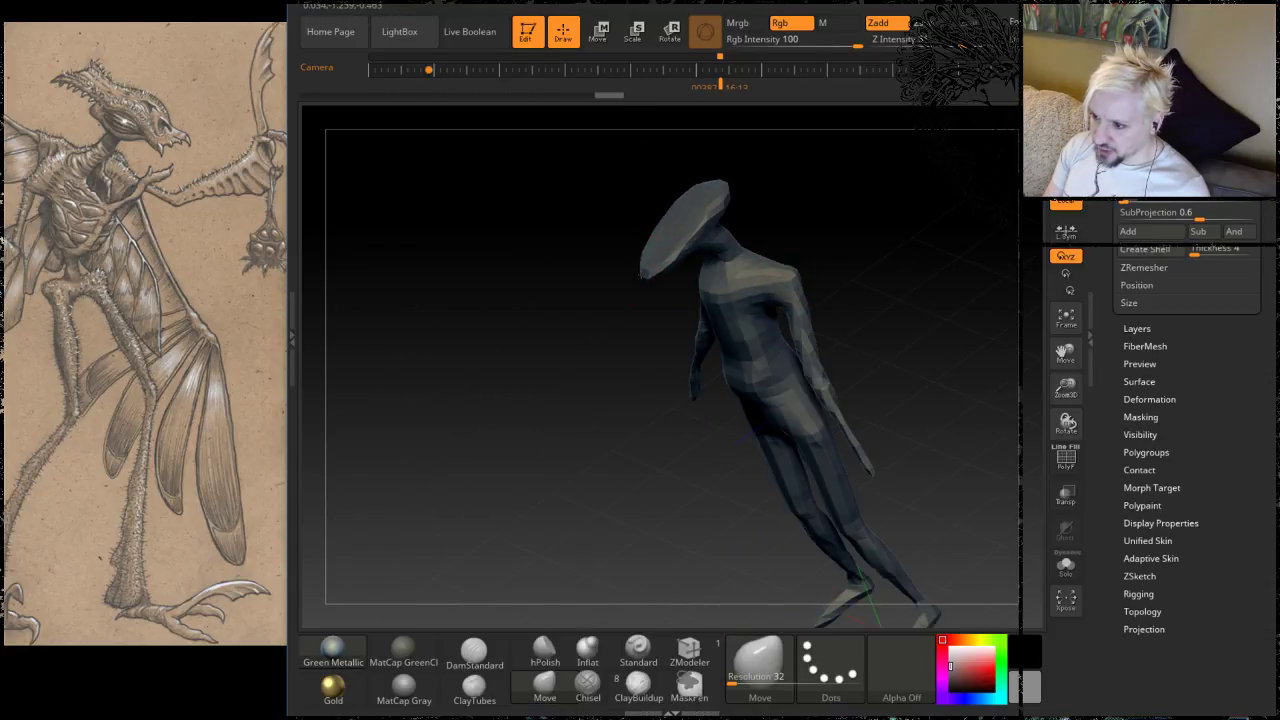
pyautogui.moveTo(823, 205)
pyautogui.mouseDown()
pyautogui.moveTo(951, 192)
pyautogui.moveTo(774, 278)
pyautogui.moveTo(765, 311)
pyautogui.moveTo(823, 327)
pyautogui.mouseUp()
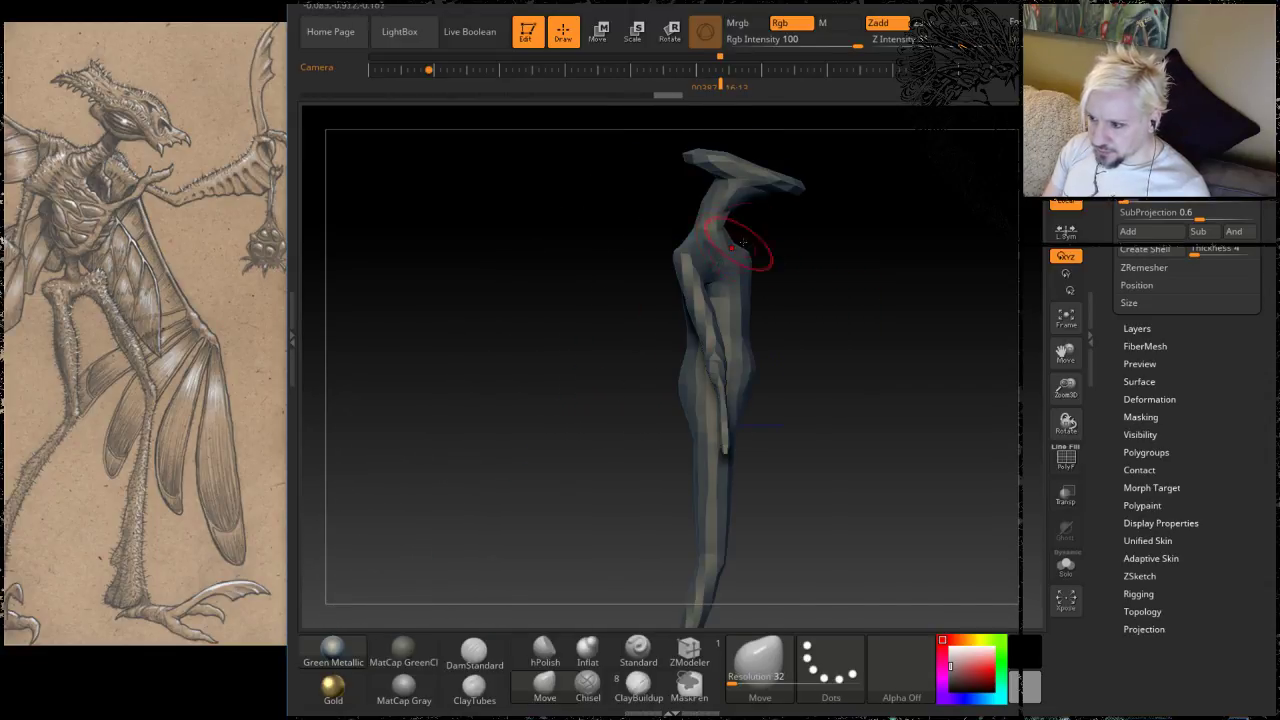
pyautogui.moveTo(812, 232); pyautogui.dragTo(708, 246)
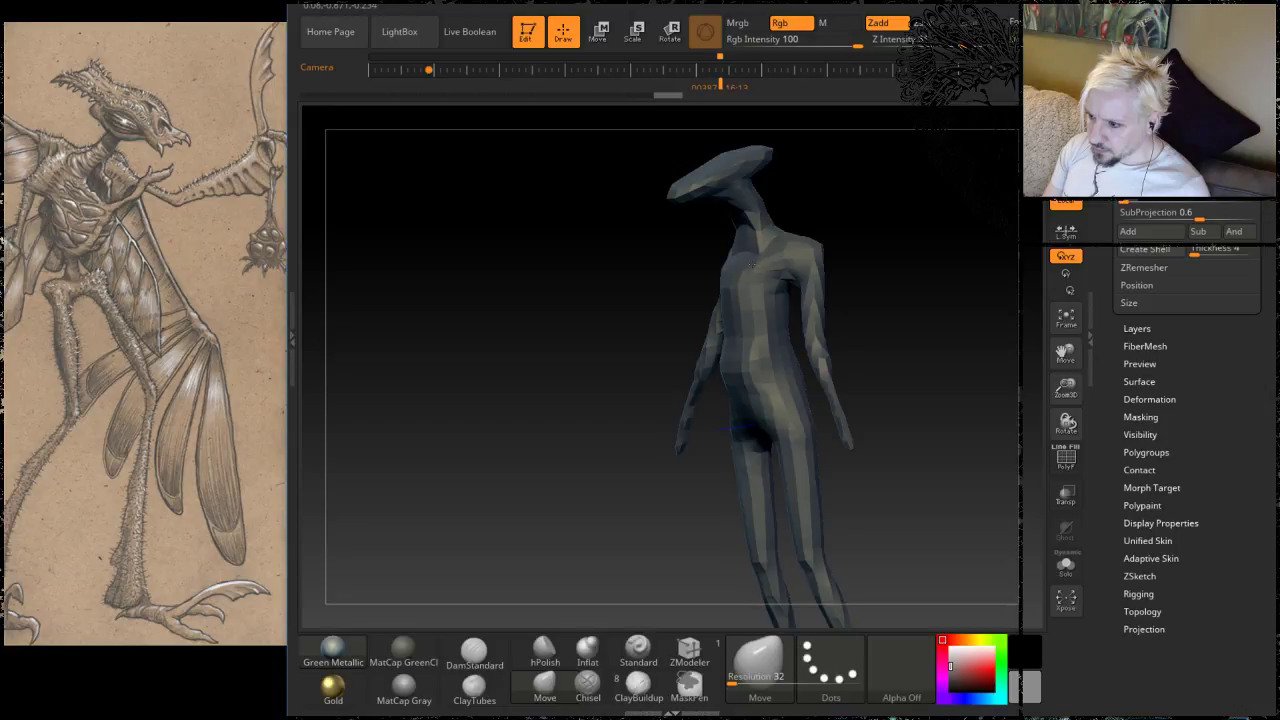
pyautogui.moveTo(846, 200); pyautogui.dragTo(725, 224)
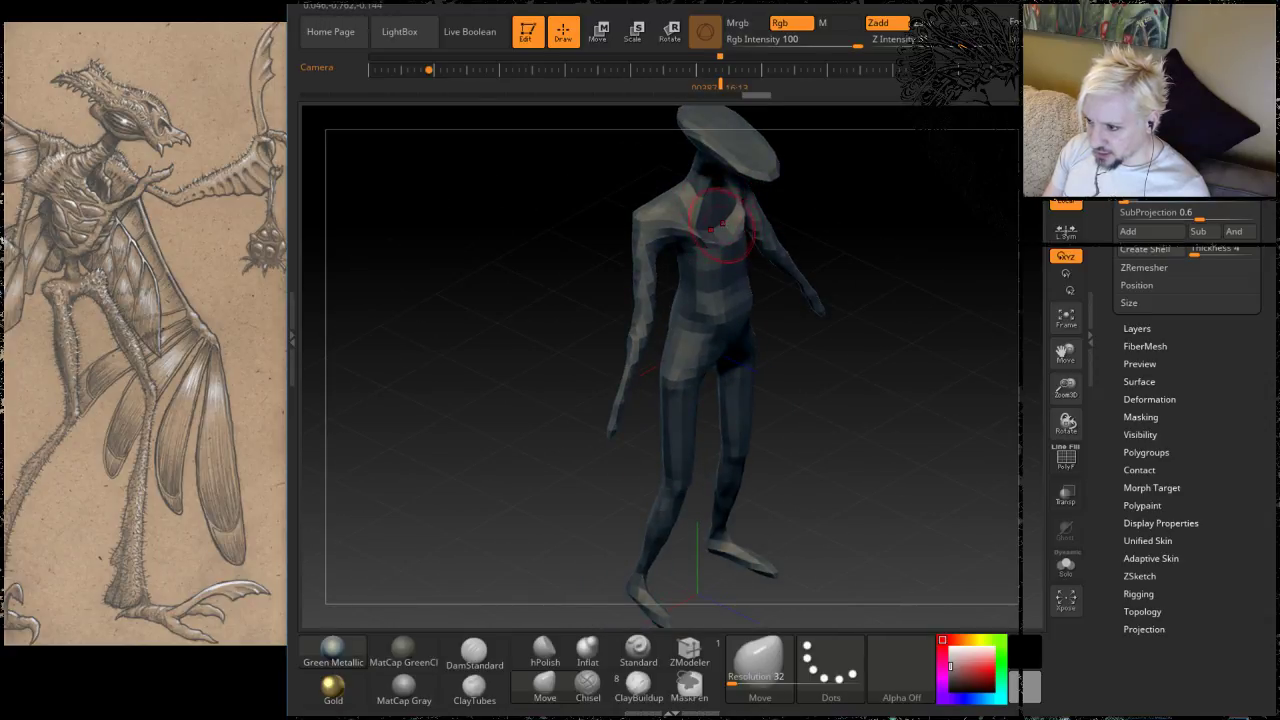
pyautogui.moveTo(711, 237); pyautogui.dragTo(716, 240)
pyautogui.moveTo(845, 170); pyautogui.dragTo(742, 221)
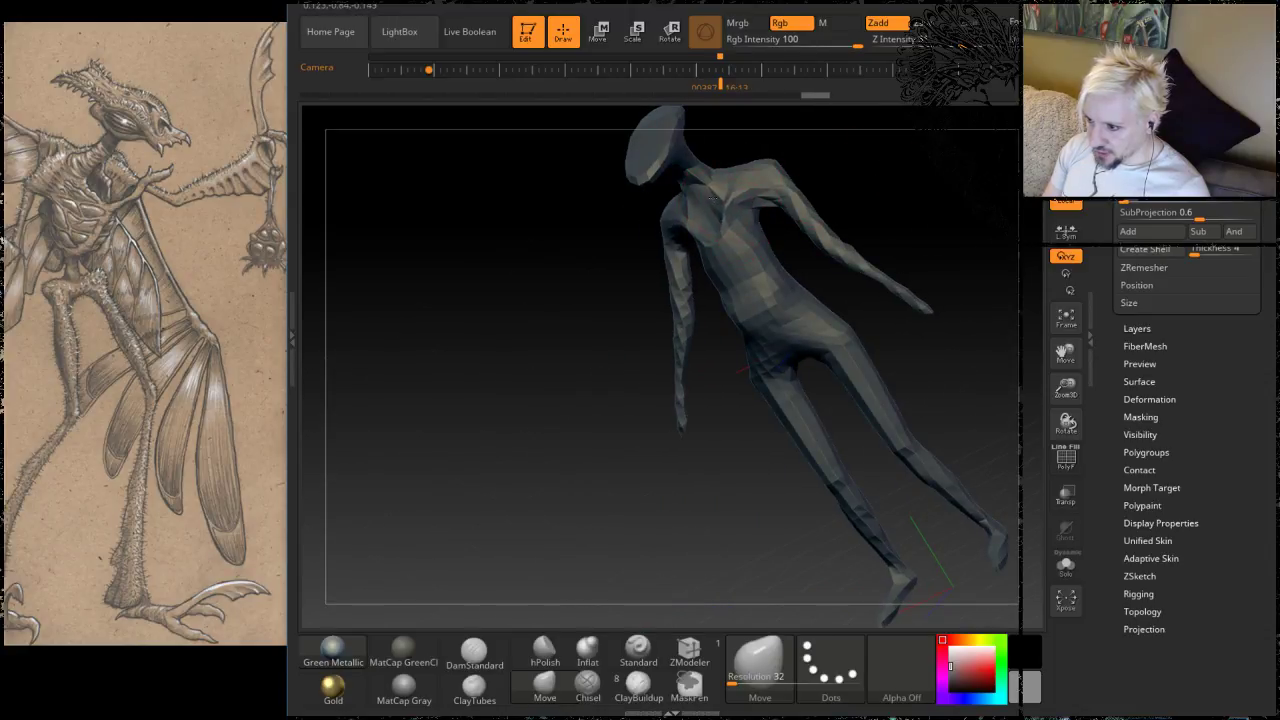
pyautogui.moveTo(735, 200)
pyautogui.mouseDown()
pyautogui.moveTo(821, 208)
pyautogui.moveTo(833, 197)
pyautogui.mouseUp()
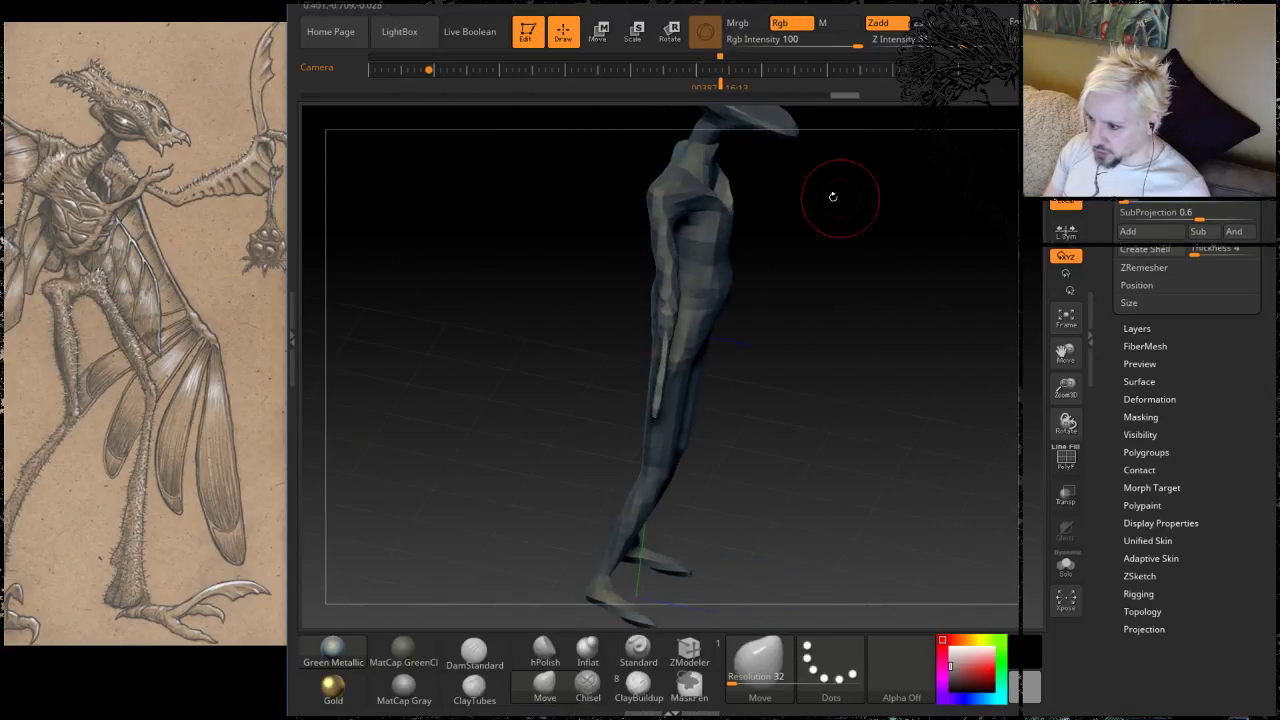
# Step: Pull the waist in to a narrow shape above wide hips and refine the torso and leg silhouette with the Move brush
pyautogui.moveTo(882, 369)
pyautogui.mouseDown()
pyautogui.moveTo(682, 237)
pyautogui.moveTo(741, 261)
pyautogui.mouseUp()
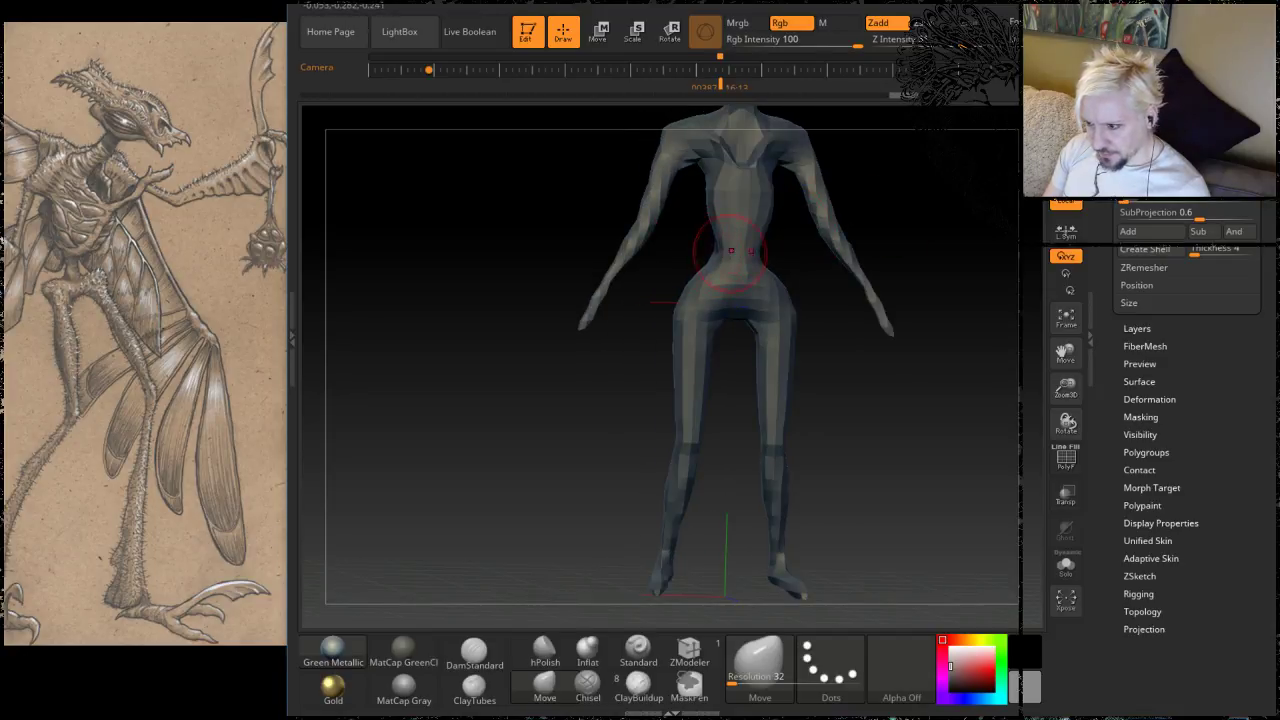
pyautogui.moveTo(745, 257); pyautogui.dragTo(678, 273)
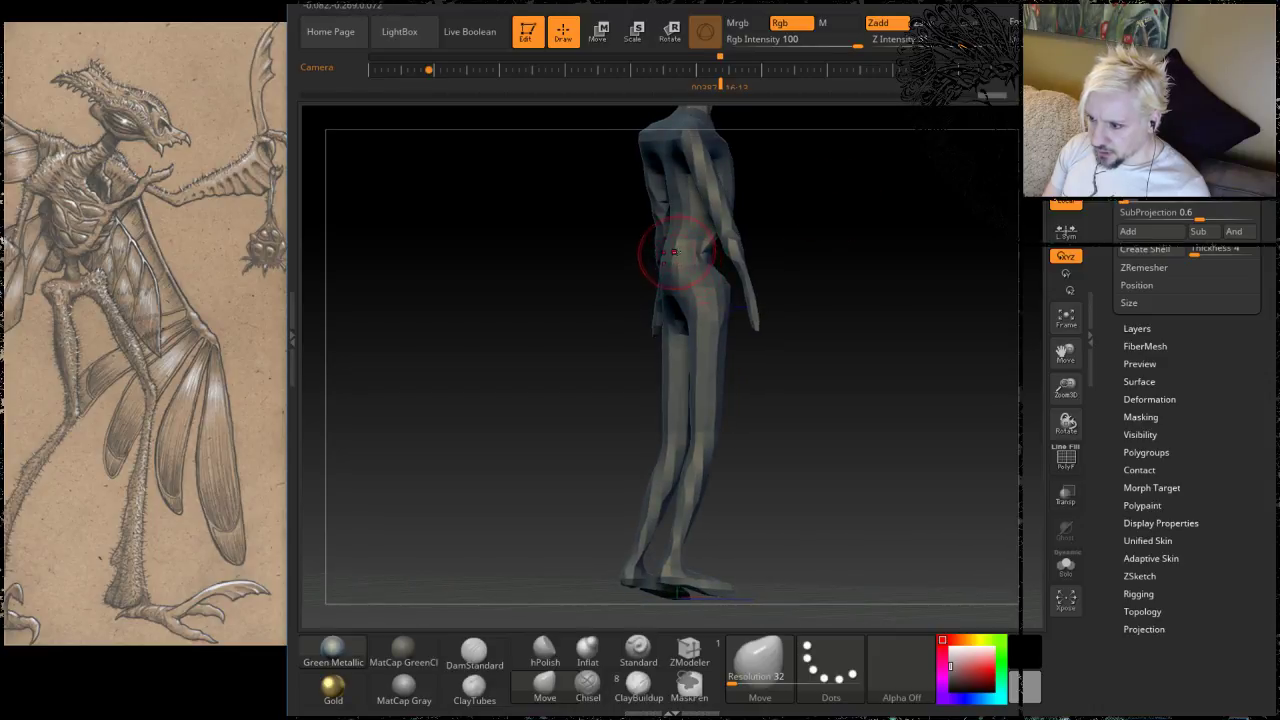
pyautogui.moveTo(768, 226); pyautogui.dragTo(726, 256)
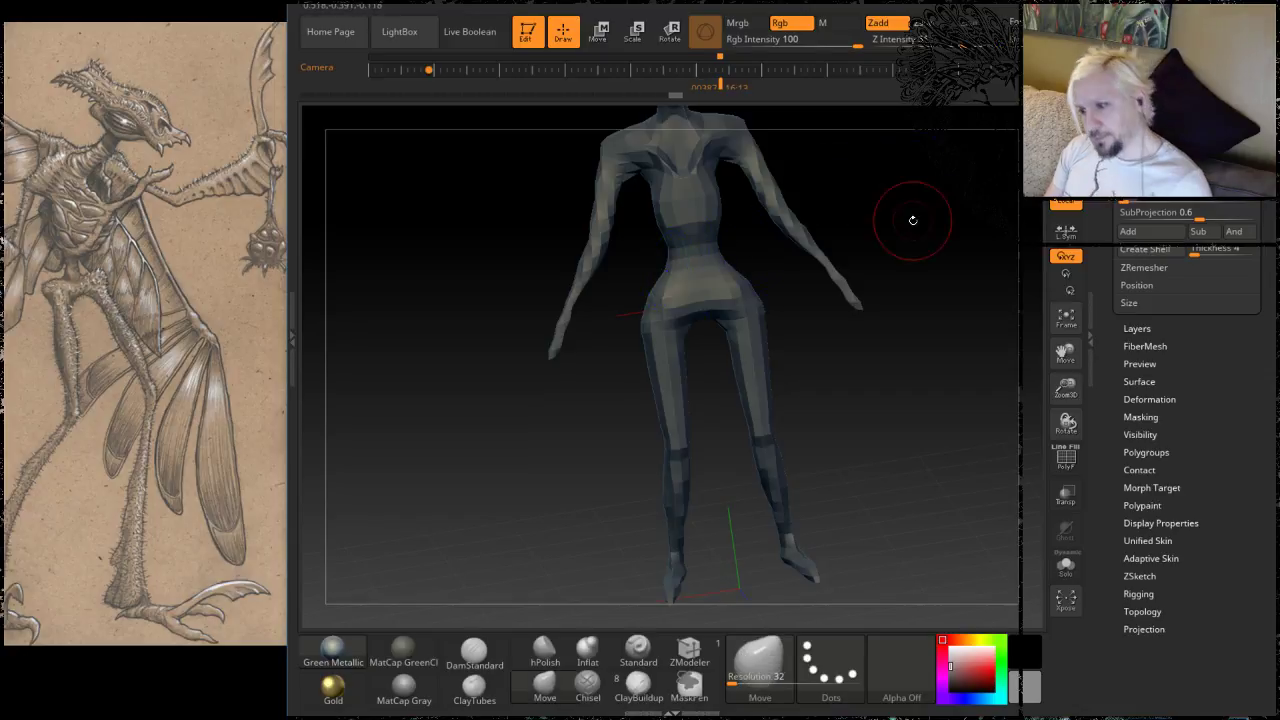
pyautogui.moveTo(911, 220)
pyautogui.mouseDown()
pyautogui.moveTo(903, 286)
pyautogui.moveTo(918, 278)
pyautogui.moveTo(600, 271)
pyautogui.mouseUp()
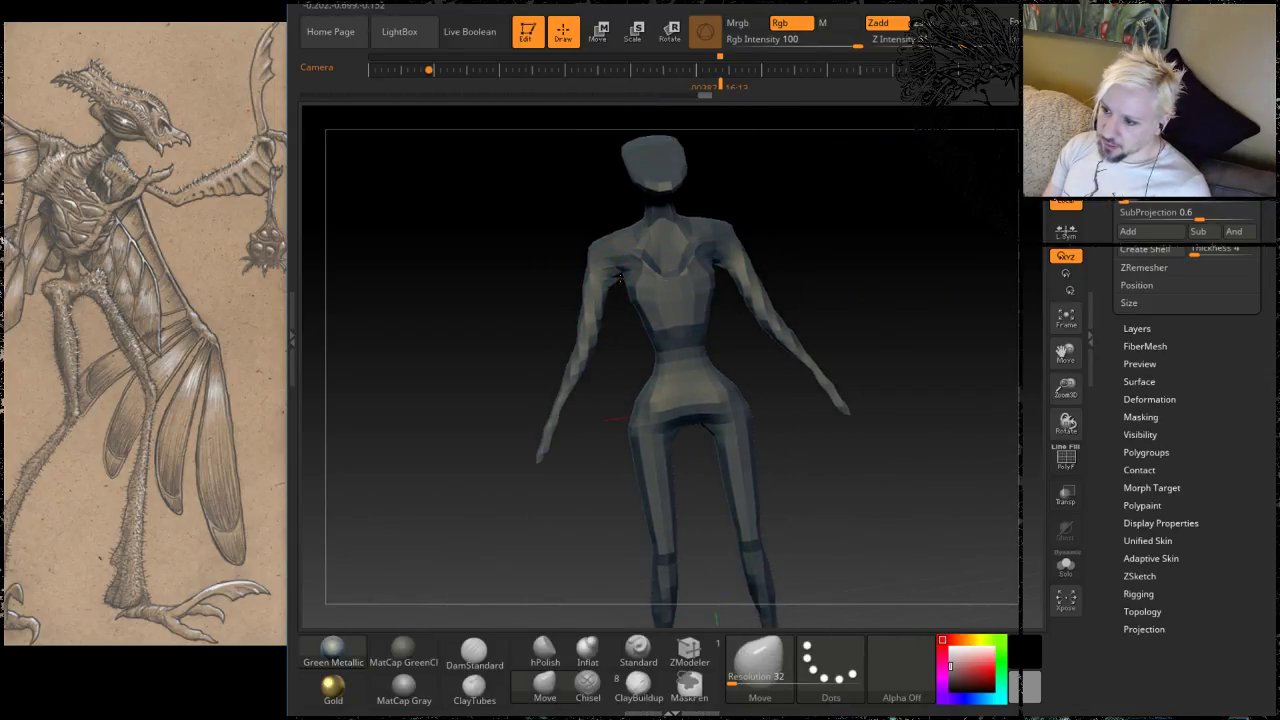
pyautogui.moveTo(797, 294); pyautogui.dragTo(880, 251)
pyautogui.keyDown('alt'); pyautogui.moveTo(826, 398); pyautogui.dragTo(835, 260); pyautogui.keyUp('alt')
pyautogui.moveTo(777, 394)
pyautogui.mouseDown()
pyautogui.moveTo(783, 358)
pyautogui.moveTo(737, 362)
pyautogui.mouseUp()
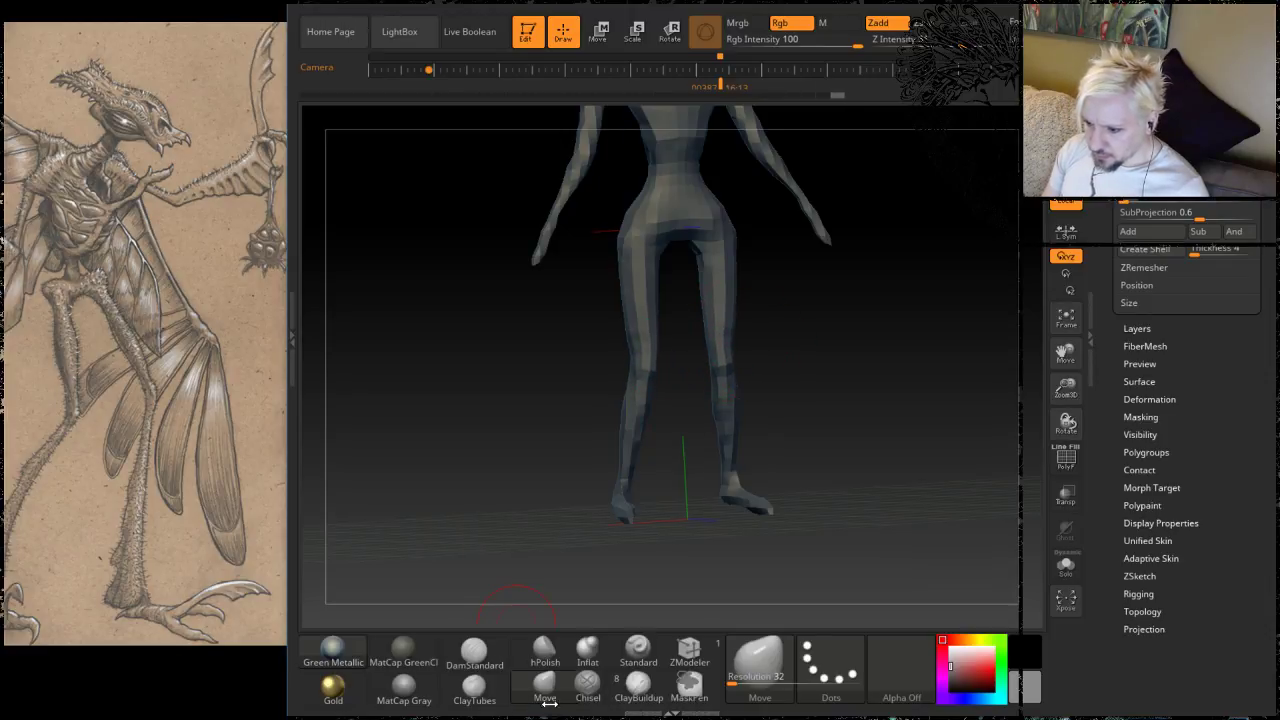
# Step: Use the Inflat brush to pinch the knees, thicken the thighs and carve a crease between hips and legs
pyautogui.click(584, 654)
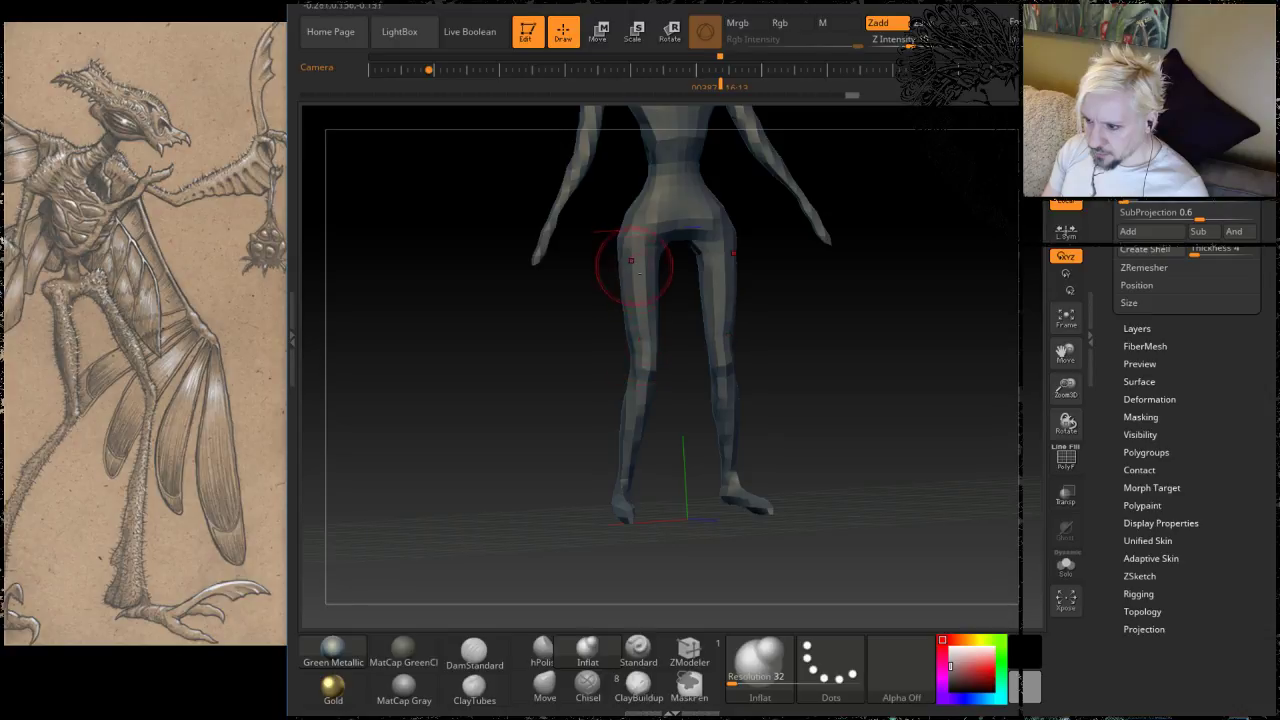
pyautogui.keyDown('alt'); pyautogui.moveTo(645, 337); pyautogui.dragTo(644, 352); pyautogui.keyUp('alt')
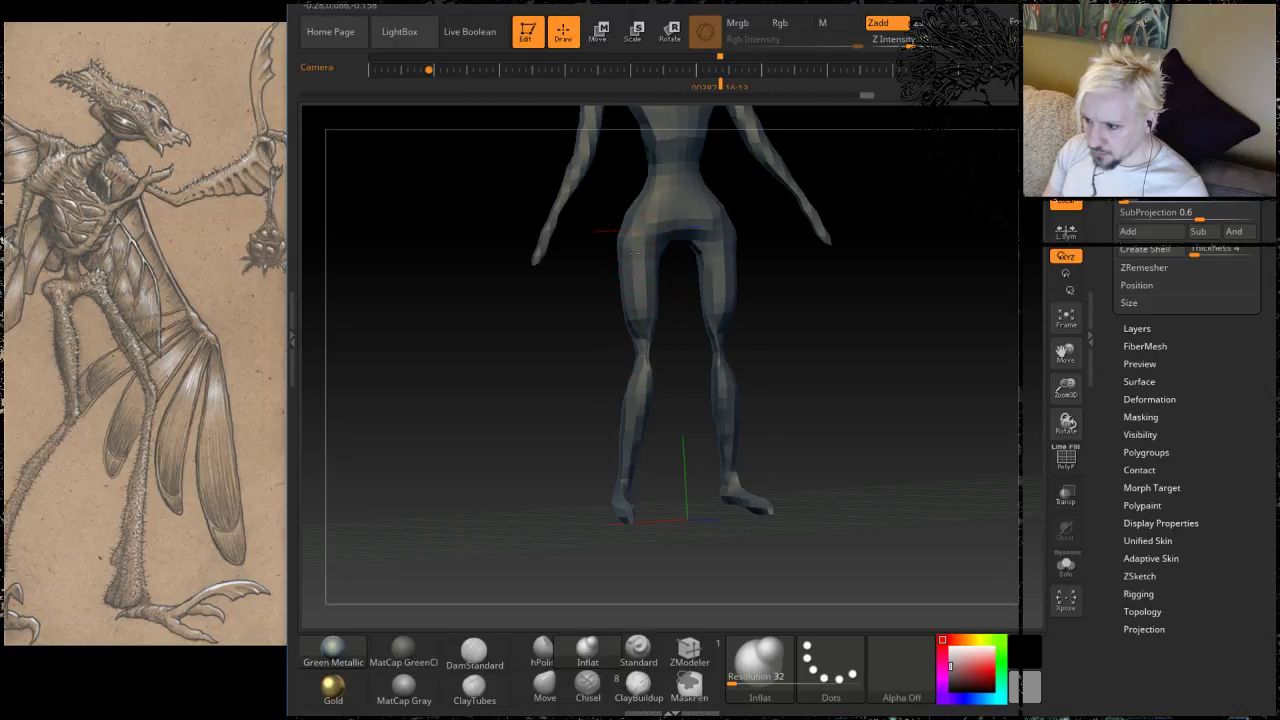
pyautogui.moveTo(633, 252); pyautogui.dragTo(657, 276)
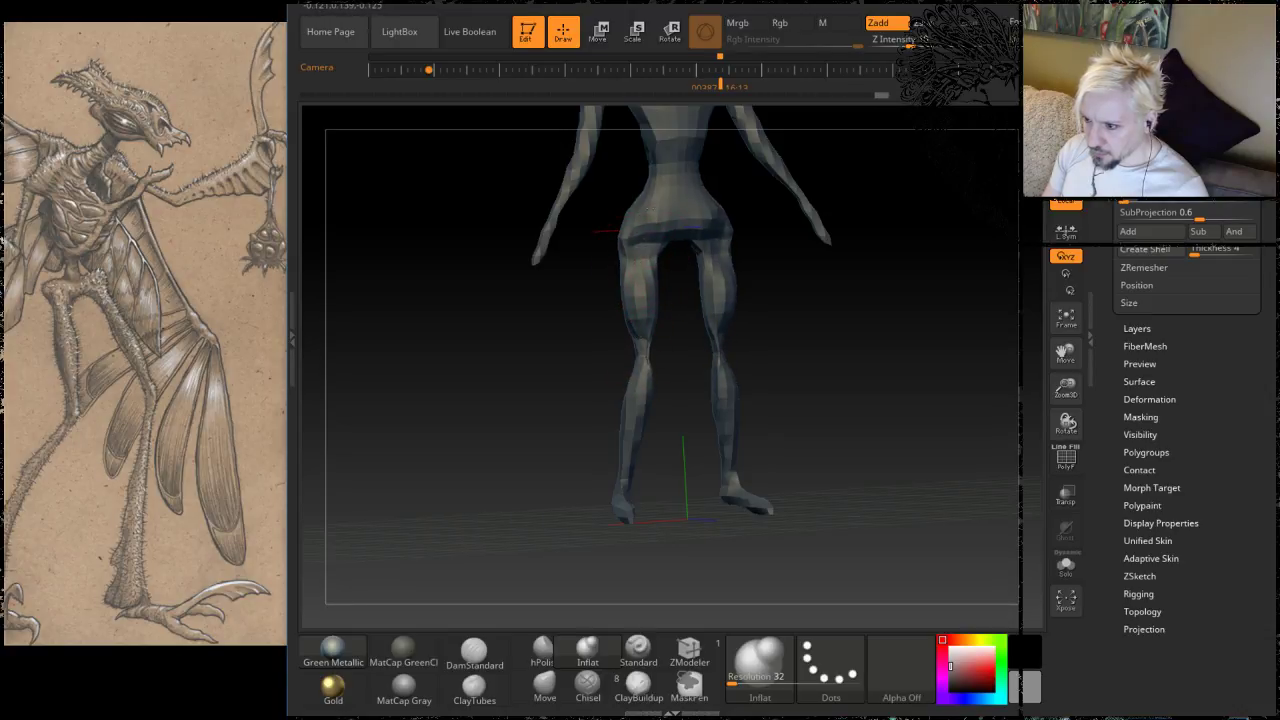
pyautogui.keyDown('alt'); pyautogui.moveTo(650, 210); pyautogui.dragTo(660, 182); pyautogui.keyUp('alt')
pyautogui.moveTo(740, 143); pyautogui.dragTo(943, 186)
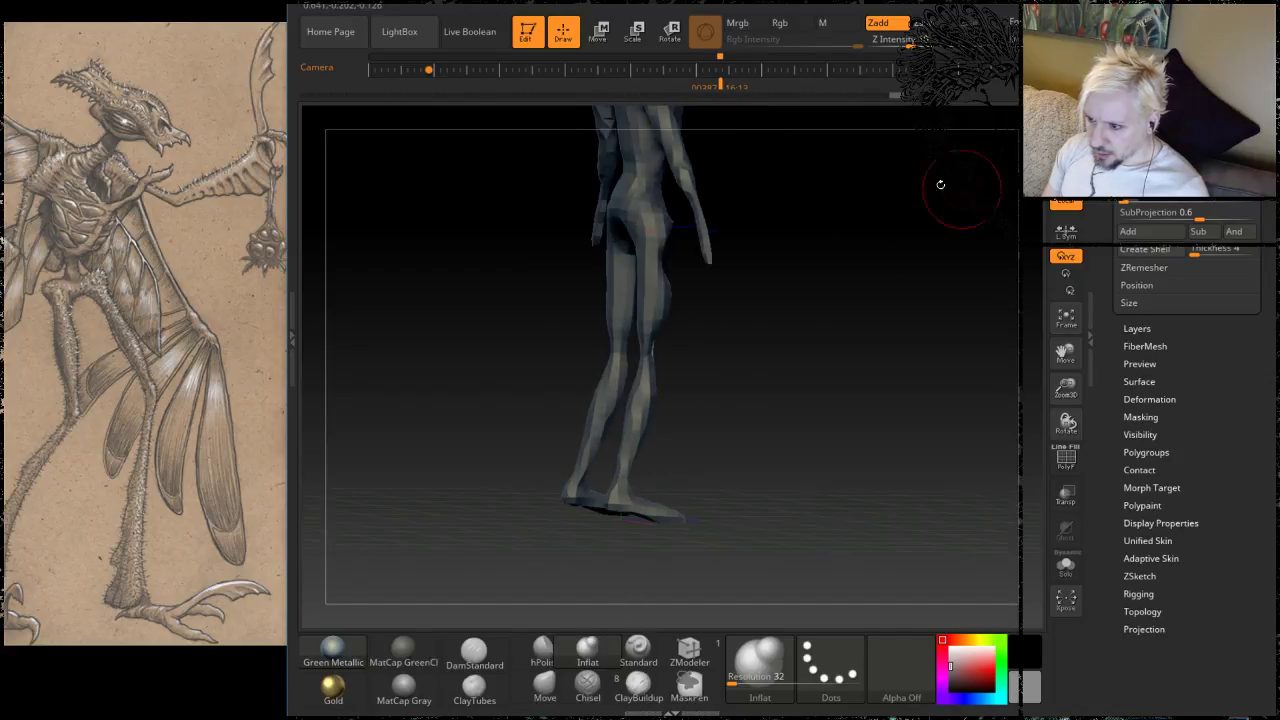
pyautogui.moveTo(808, 236); pyautogui.dragTo(749, 246)
pyautogui.moveTo(701, 442); pyautogui.dragTo(691, 352)
# Step: Smooth the knees, shins and upper thighs so the legs blend into the hips
pyautogui.keyDown('alt'); pyautogui.moveTo(776, 274); pyautogui.dragTo(605, 375); pyautogui.keyUp('alt')
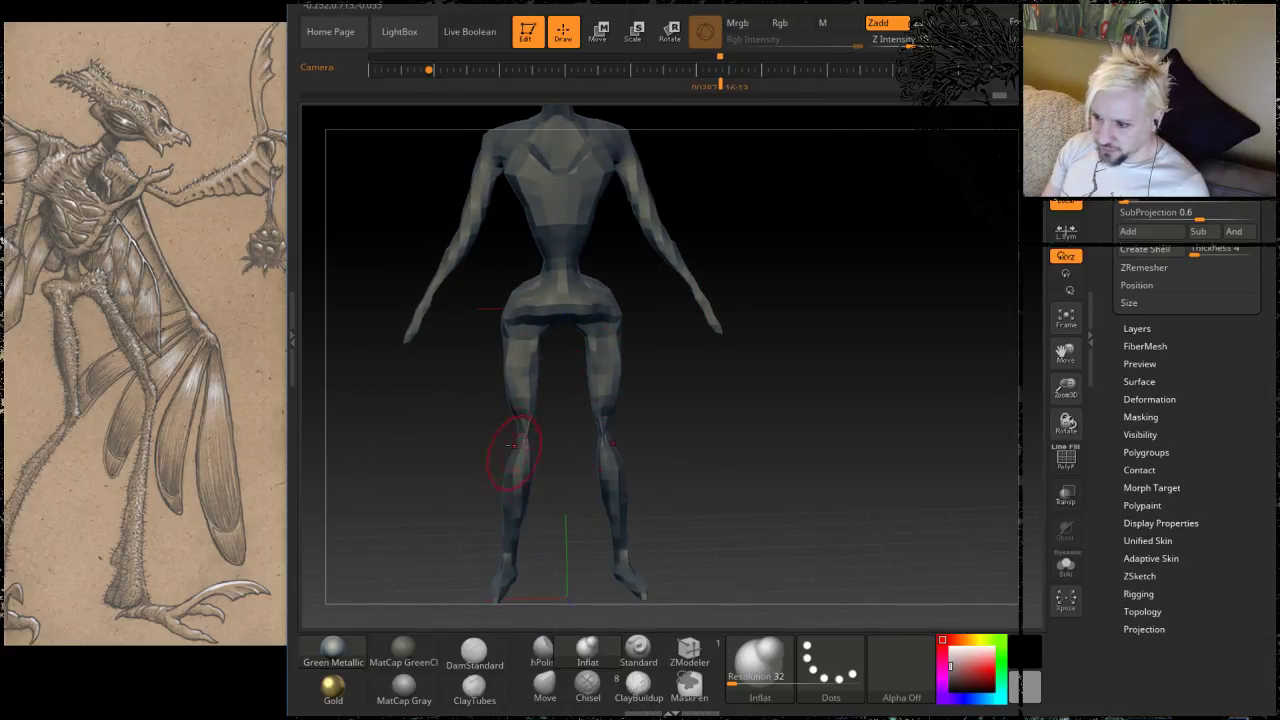
pyautogui.keyDown('shift'); pyautogui.moveTo(512, 446); pyautogui.dragTo(514, 460); pyautogui.keyUp('shift')
pyautogui.keyDown('shift'); pyautogui.moveTo(614, 461); pyautogui.dragTo(602, 468); pyautogui.keyUp('shift')
pyautogui.keyDown('shift'); pyautogui.moveTo(591, 365); pyautogui.dragTo(604, 348); pyautogui.keyUp('shift')
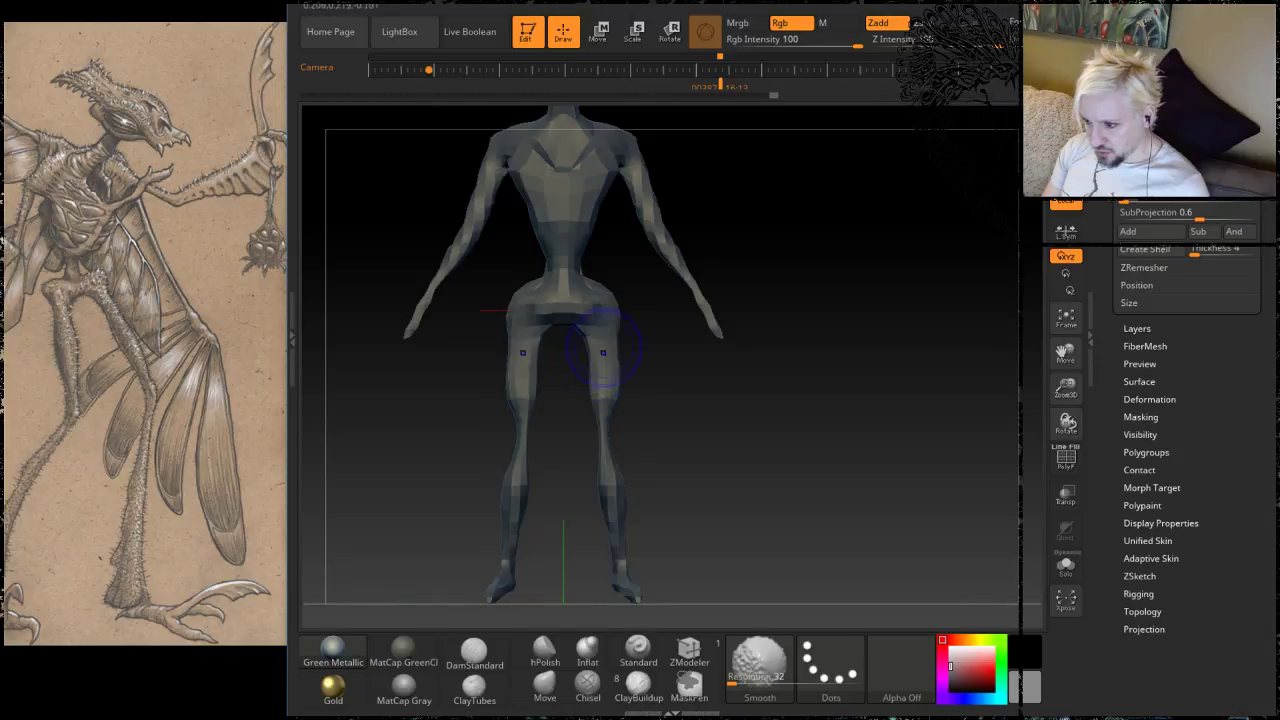
# Step: Smooth the shoulders and armpits where the upper arms meet the torso
pyautogui.moveTo(789, 240)
pyautogui.mouseDown()
pyautogui.moveTo(726, 306)
pyautogui.moveTo(701, 351)
pyautogui.moveTo(702, 382)
pyautogui.mouseUp()
pyautogui.keyDown('alt'); pyautogui.moveTo(723, 240); pyautogui.dragTo(728, 356); pyautogui.keyUp('alt')
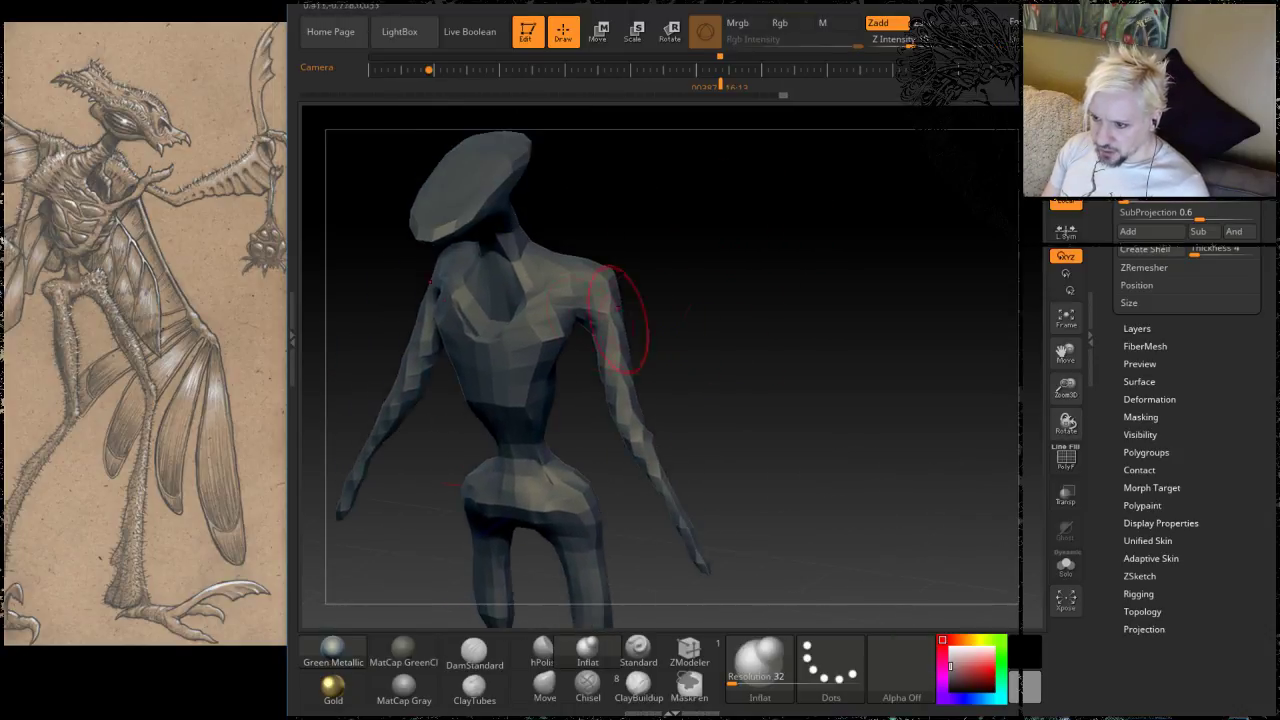
pyautogui.keyDown('shift'); pyautogui.moveTo(594, 318); pyautogui.dragTo(573, 308); pyautogui.keyUp('shift')
pyautogui.moveTo(734, 369)
pyautogui.mouseDown()
pyautogui.moveTo(720, 300)
pyautogui.moveTo(623, 366)
pyautogui.moveTo(669, 297)
pyautogui.moveTo(737, 318)
pyautogui.moveTo(768, 283)
pyautogui.moveTo(720, 343)
pyautogui.mouseUp()
pyautogui.moveTo(588, 312)
pyautogui.keyDown('shift'); pyautogui.mouseDown()
pyautogui.moveTo(597, 299)
pyautogui.moveTo(588, 325)
pyautogui.mouseUp(); pyautogui.keyUp('shift')
pyautogui.moveTo(668, 365); pyautogui.dragTo(729, 387)
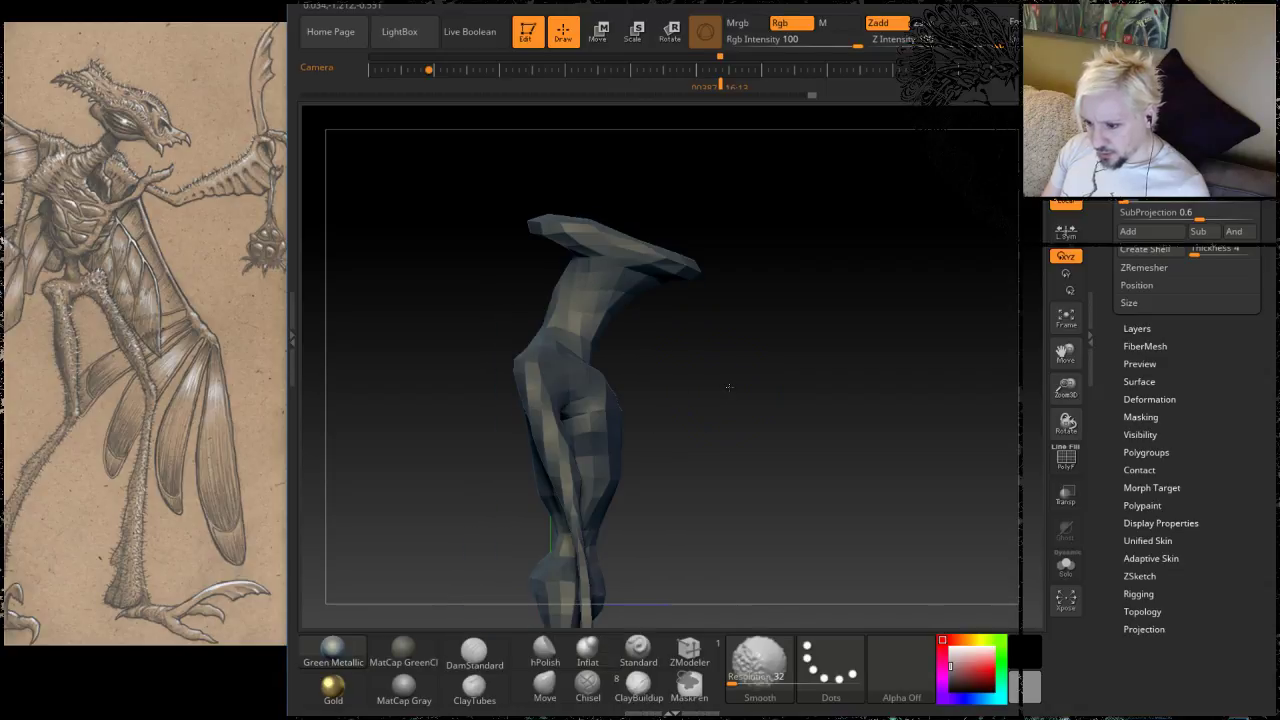
# Step: Slim the neck beneath the head and refine the shoulder line with the Move brush
pyautogui.click(541, 688)
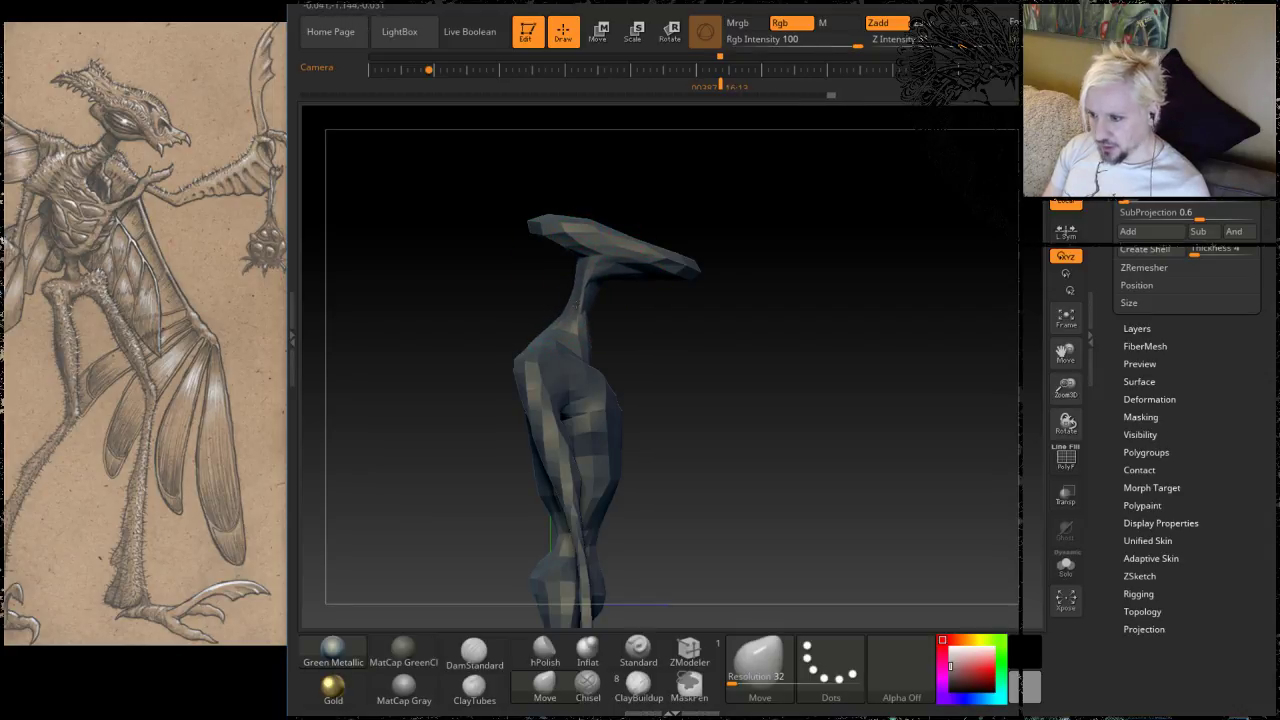
pyautogui.moveTo(704, 338); pyautogui.dragTo(531, 271)
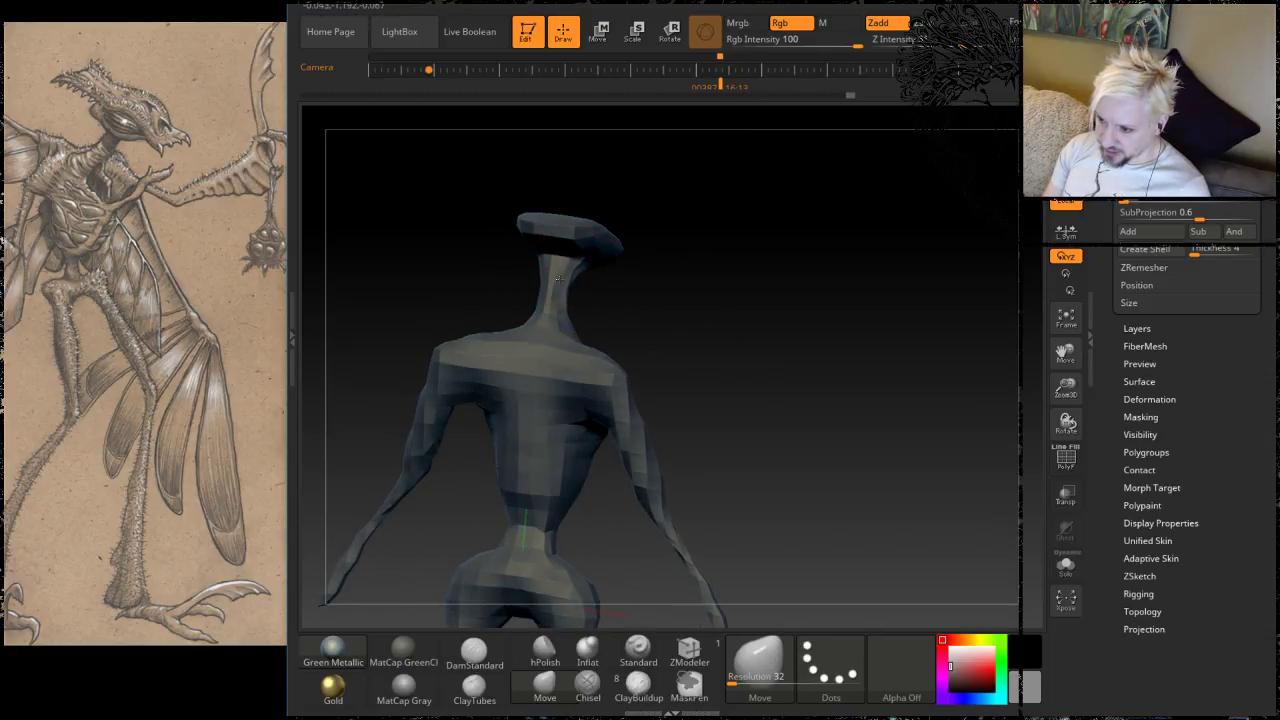
pyautogui.moveTo(784, 348); pyautogui.dragTo(500, 330)
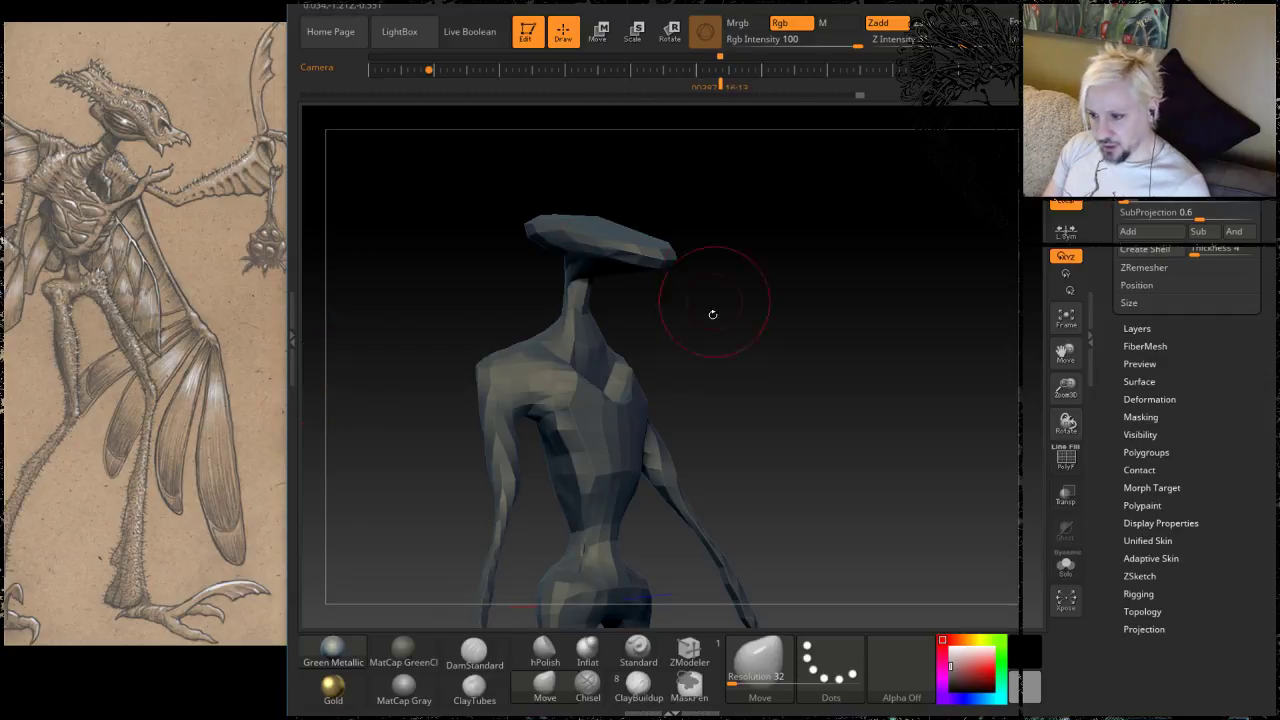
pyautogui.moveTo(761, 370)
pyautogui.mouseDown()
pyautogui.moveTo(700, 405)
pyautogui.moveTo(764, 388)
pyautogui.moveTo(729, 266)
pyautogui.moveTo(743, 294)
pyautogui.moveTo(726, 314)
pyautogui.mouseUp()
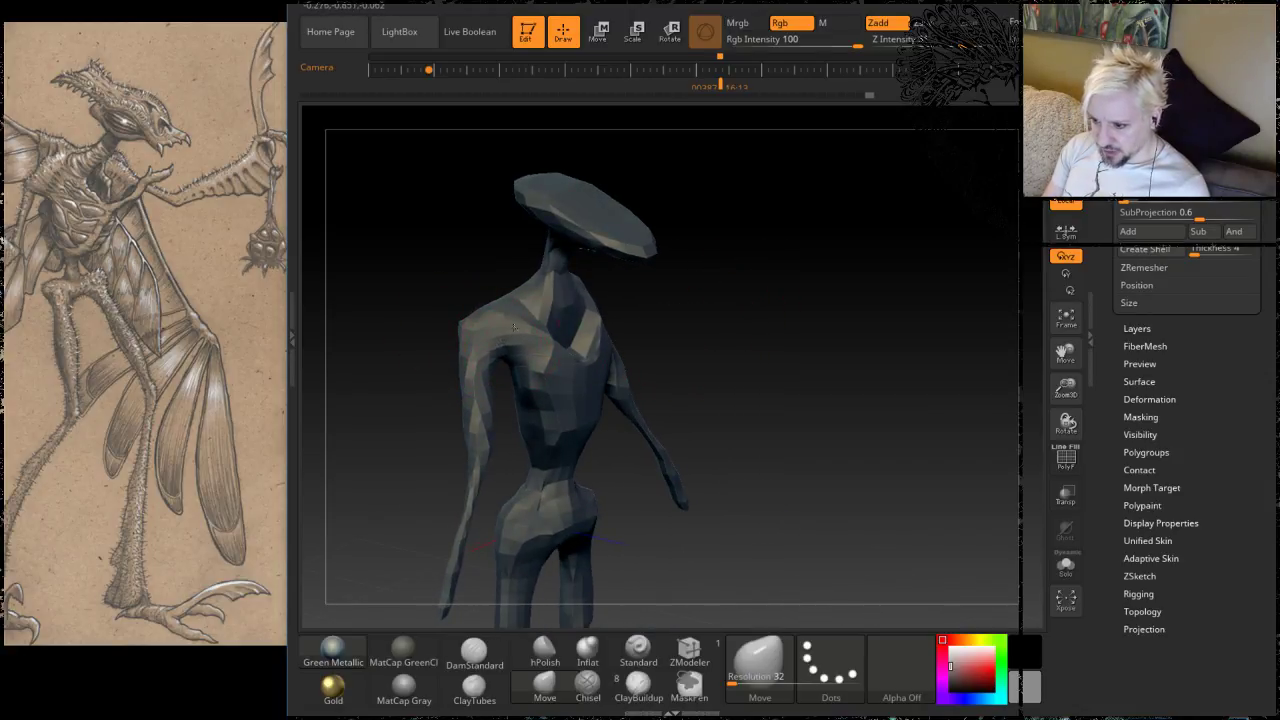
pyautogui.moveTo(788, 344); pyautogui.dragTo(675, 348)
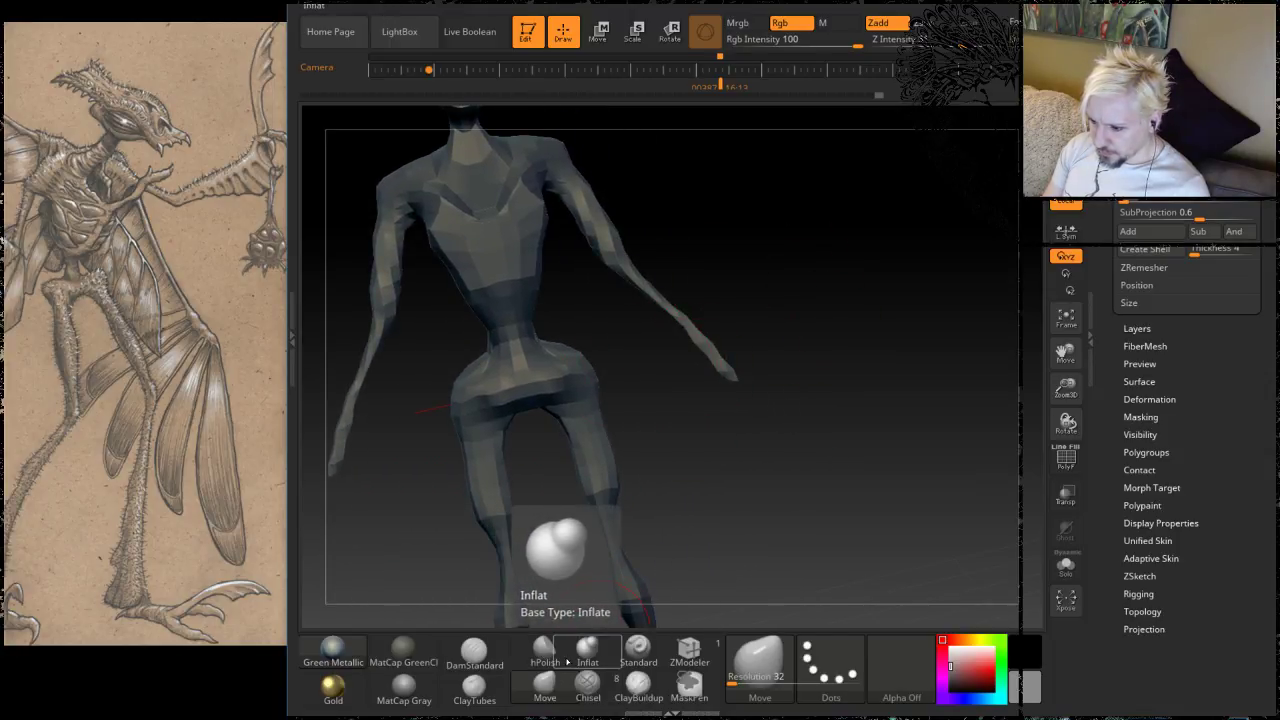
# Step: Thicken both forearms with the Inflat brush and check the whole figure from the front
pyautogui.click(548, 655)
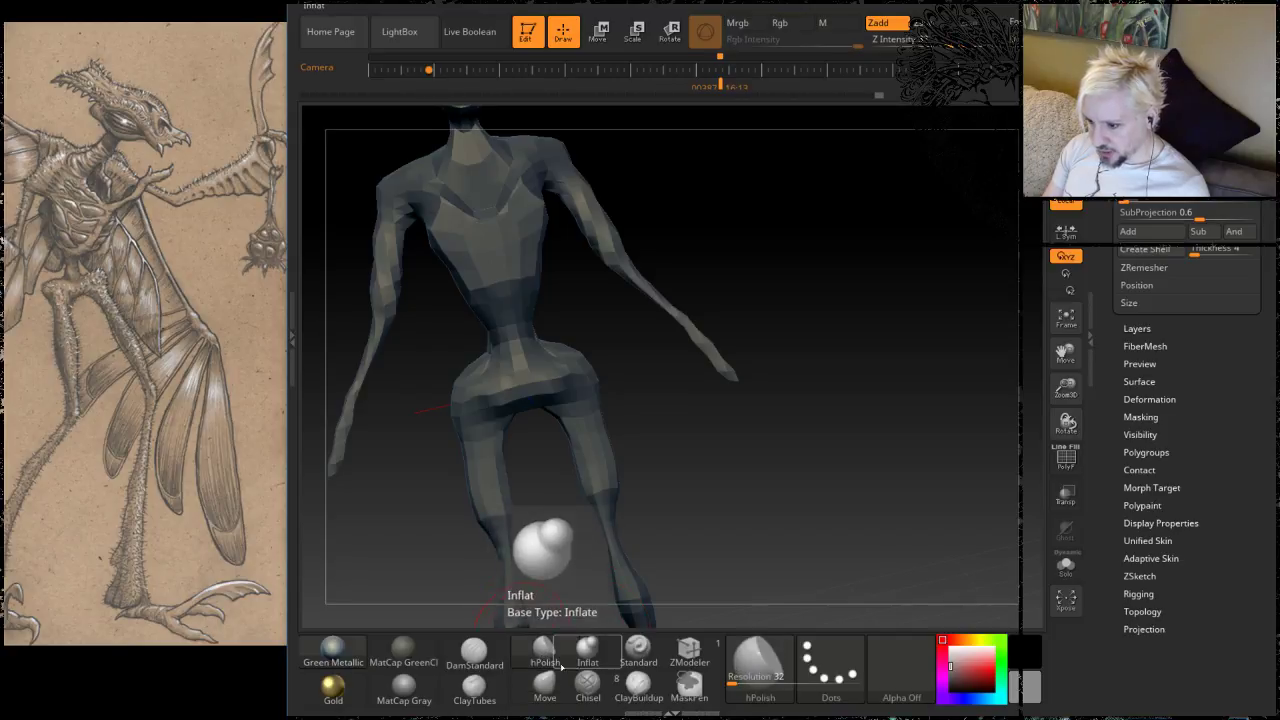
pyautogui.click(587, 652)
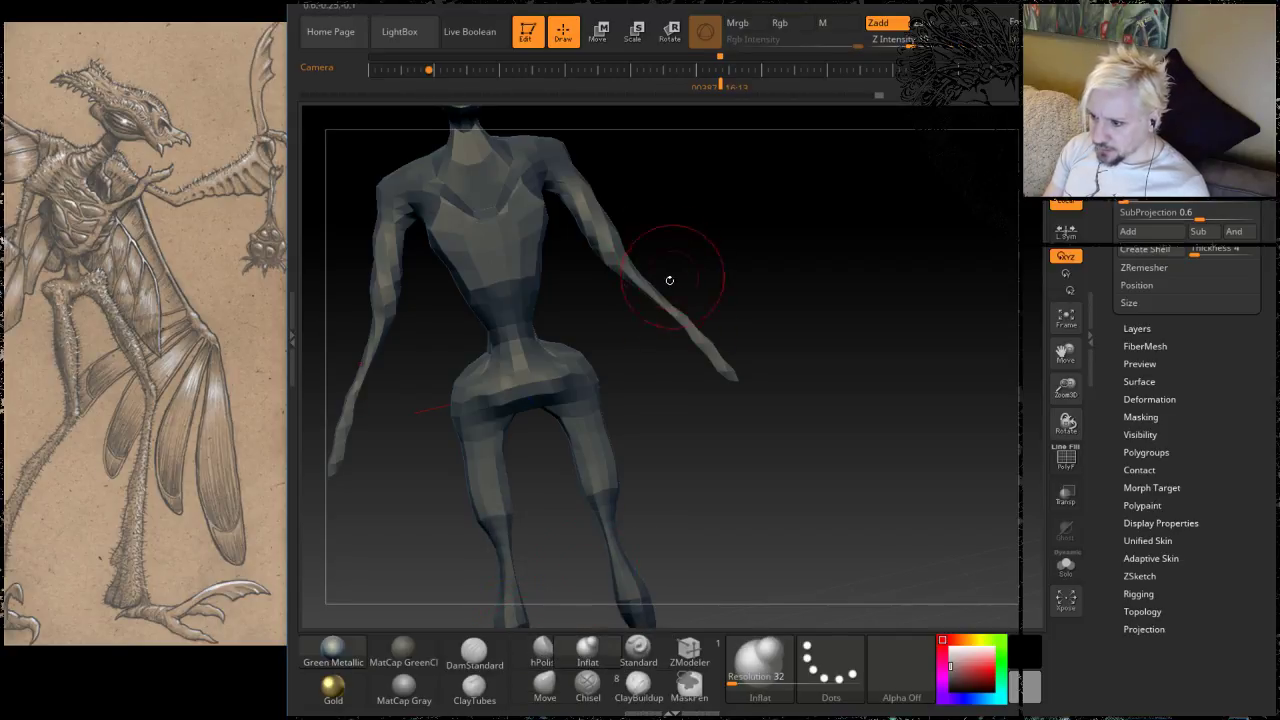
pyautogui.moveTo(648, 283); pyautogui.dragTo(682, 320)
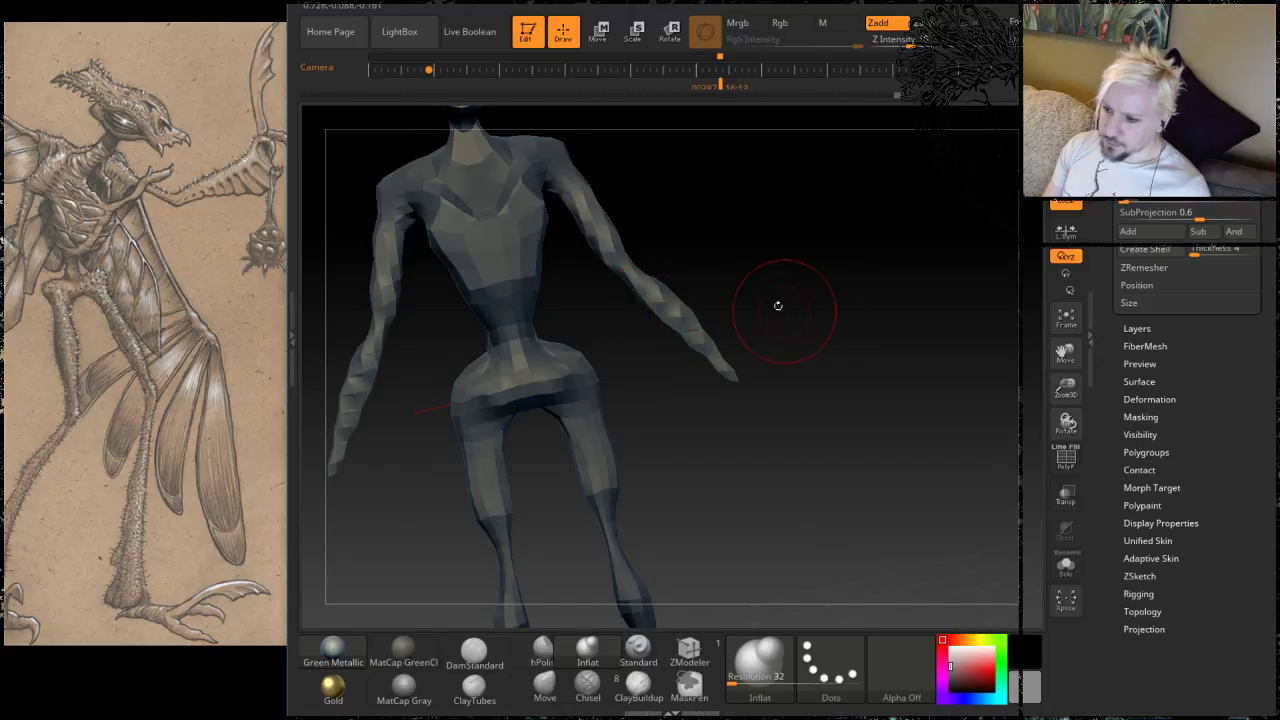
pyautogui.moveTo(778, 306); pyautogui.dragTo(752, 305)
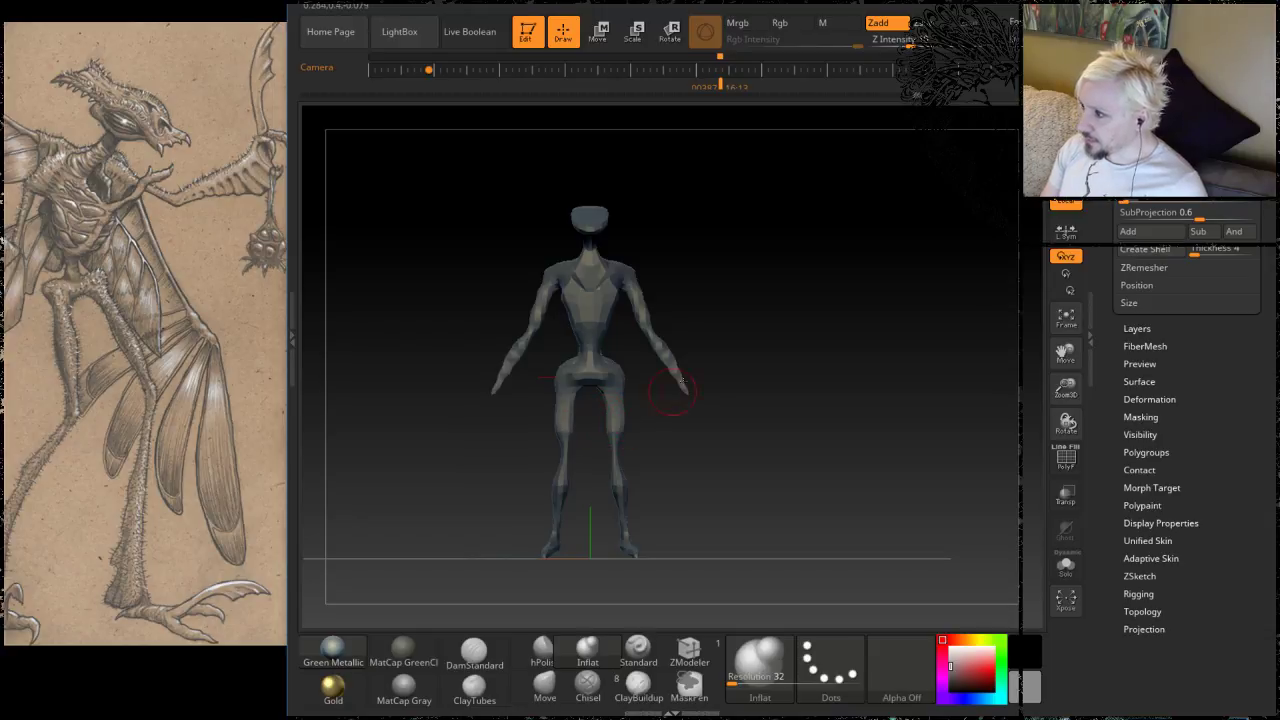
pyautogui.moveTo(716, 325); pyautogui.dragTo(758, 325)
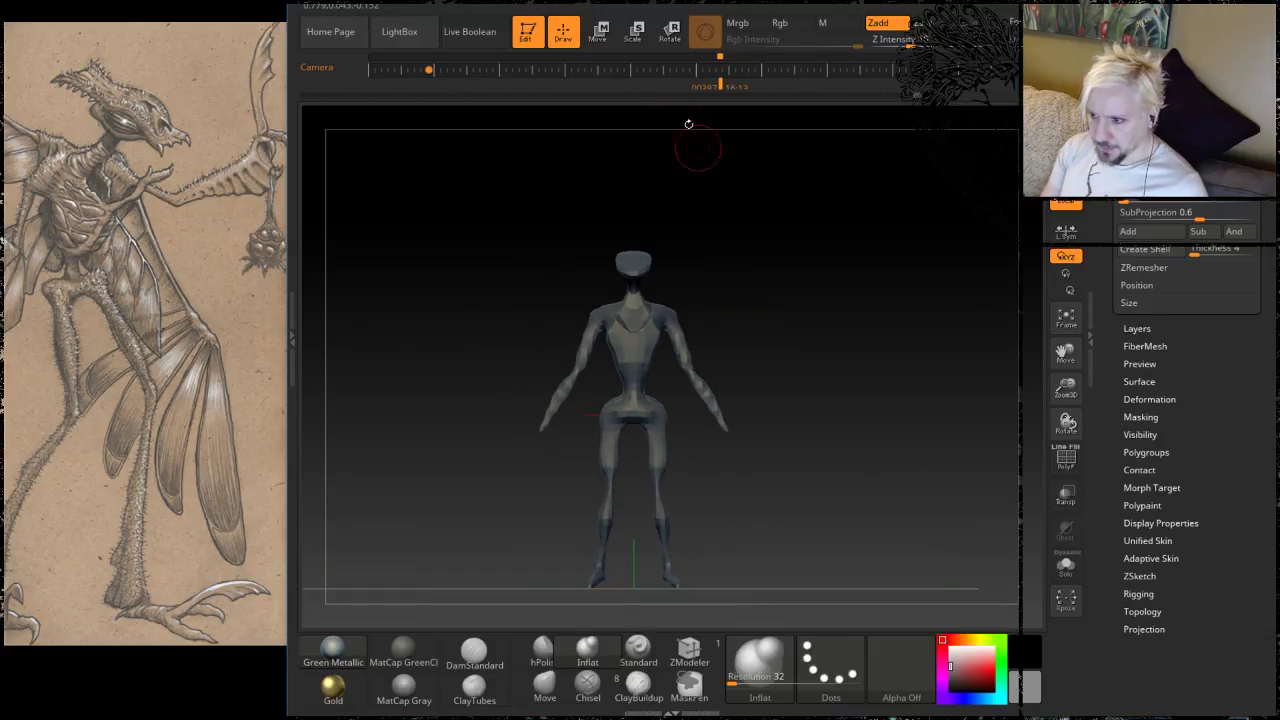
# Step: Scale the whole figure taller along its vertical axis with the transform gizmo
pyautogui.click(635, 38)
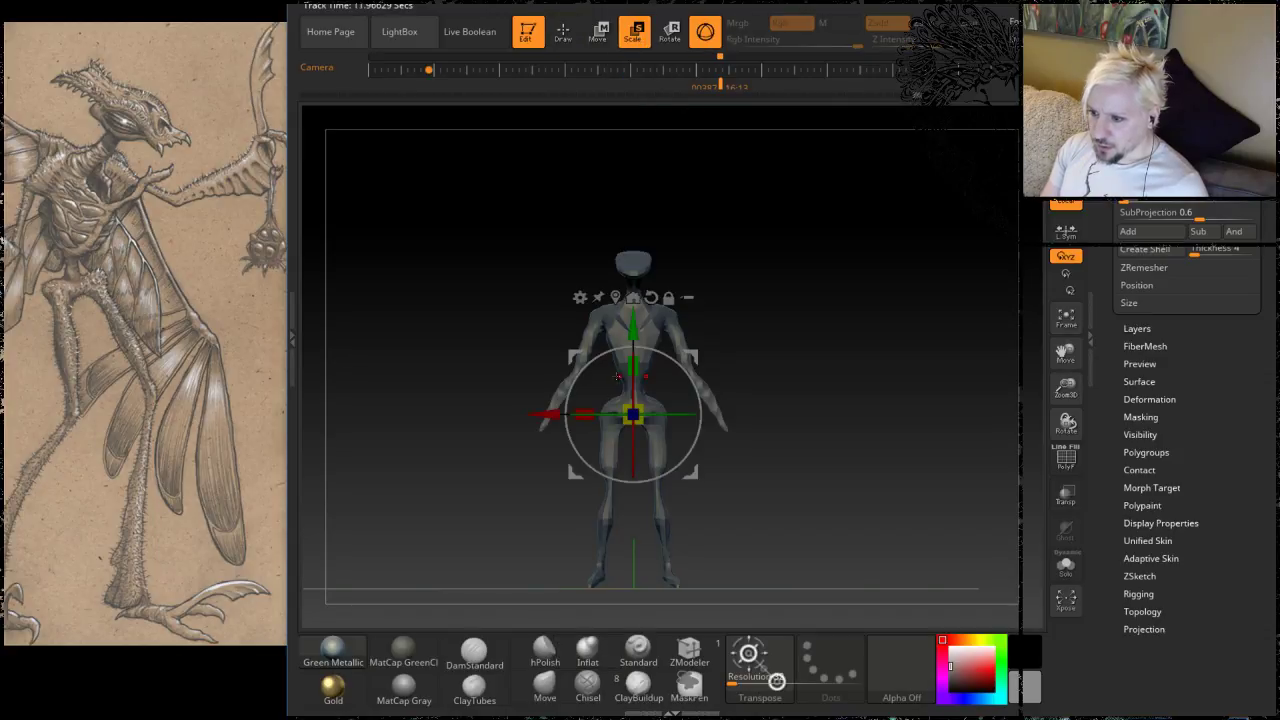
pyautogui.moveTo(634, 364); pyautogui.dragTo(636, 332)
pyautogui.press('w')
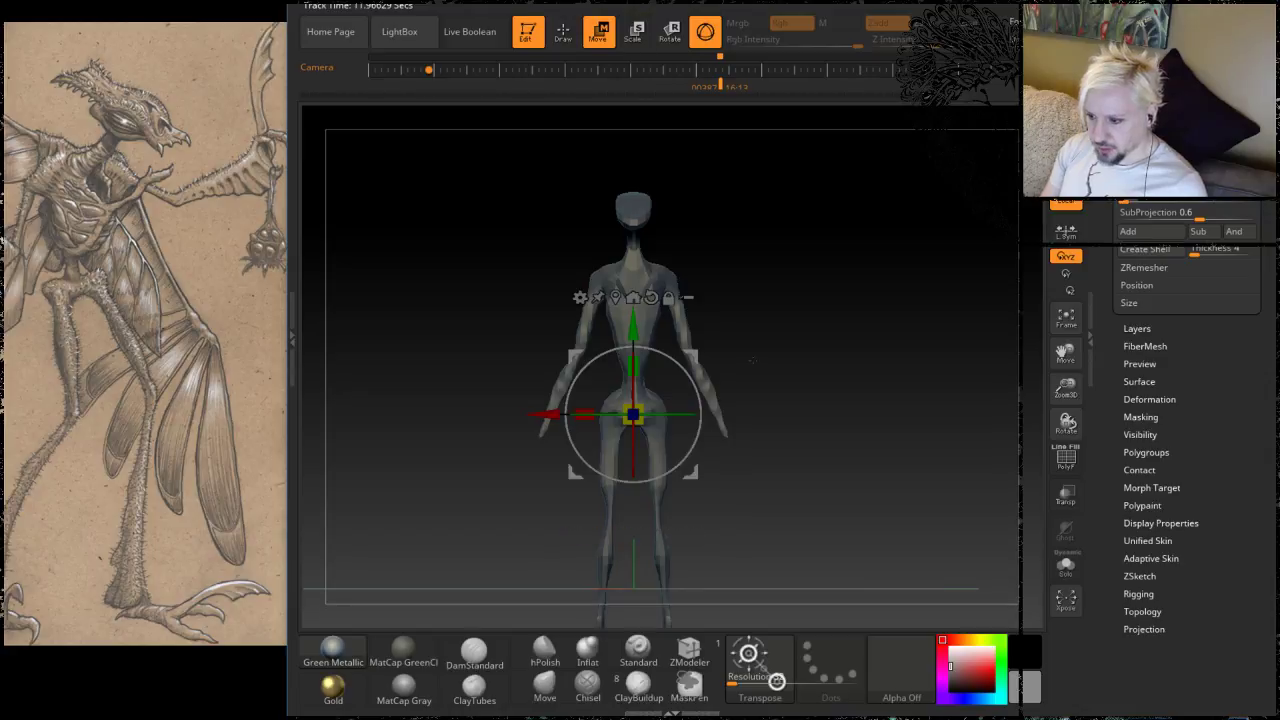
# Step: Return to sculpting, raise the DynaMesh resolution to 80 and remesh the figure
pyautogui.moveTo(752, 291); pyautogui.dragTo(772, 297)
pyautogui.press('q')
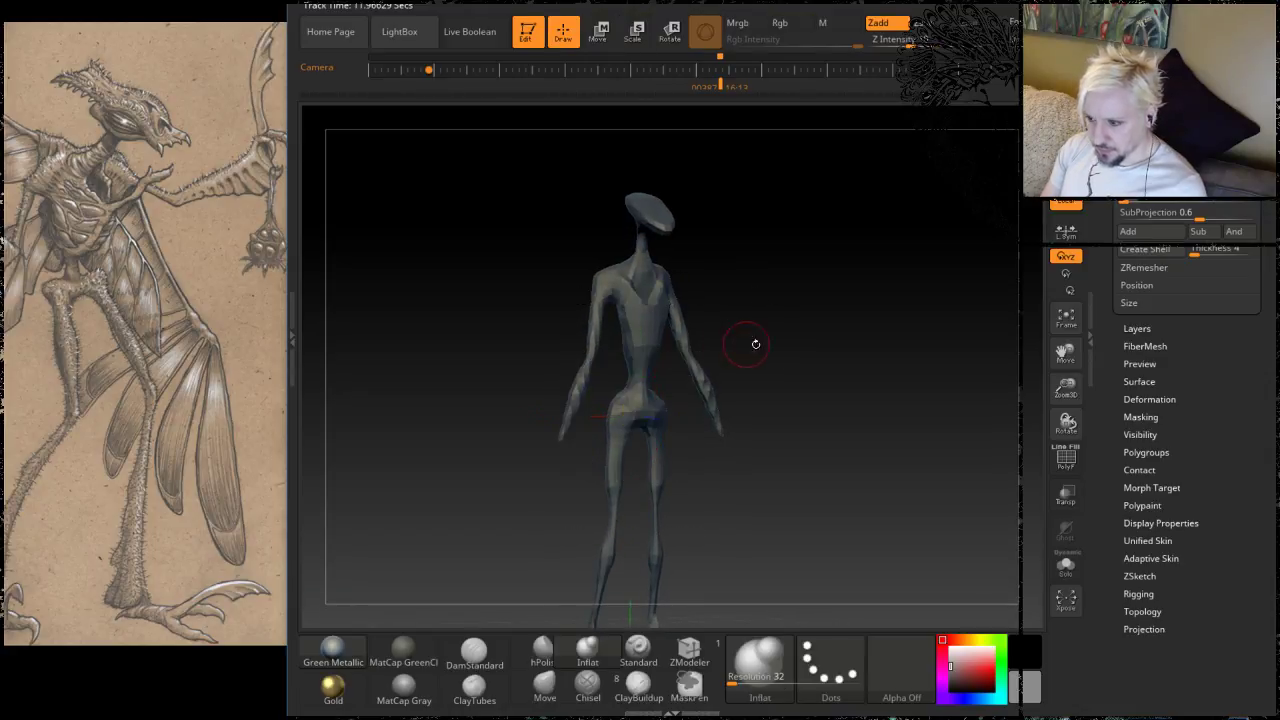
pyautogui.moveTo(749, 346)
pyautogui.mouseDown()
pyautogui.moveTo(749, 303)
pyautogui.moveTo(780, 310)
pyautogui.moveTo(776, 385)
pyautogui.moveTo(786, 324)
pyautogui.mouseUp()
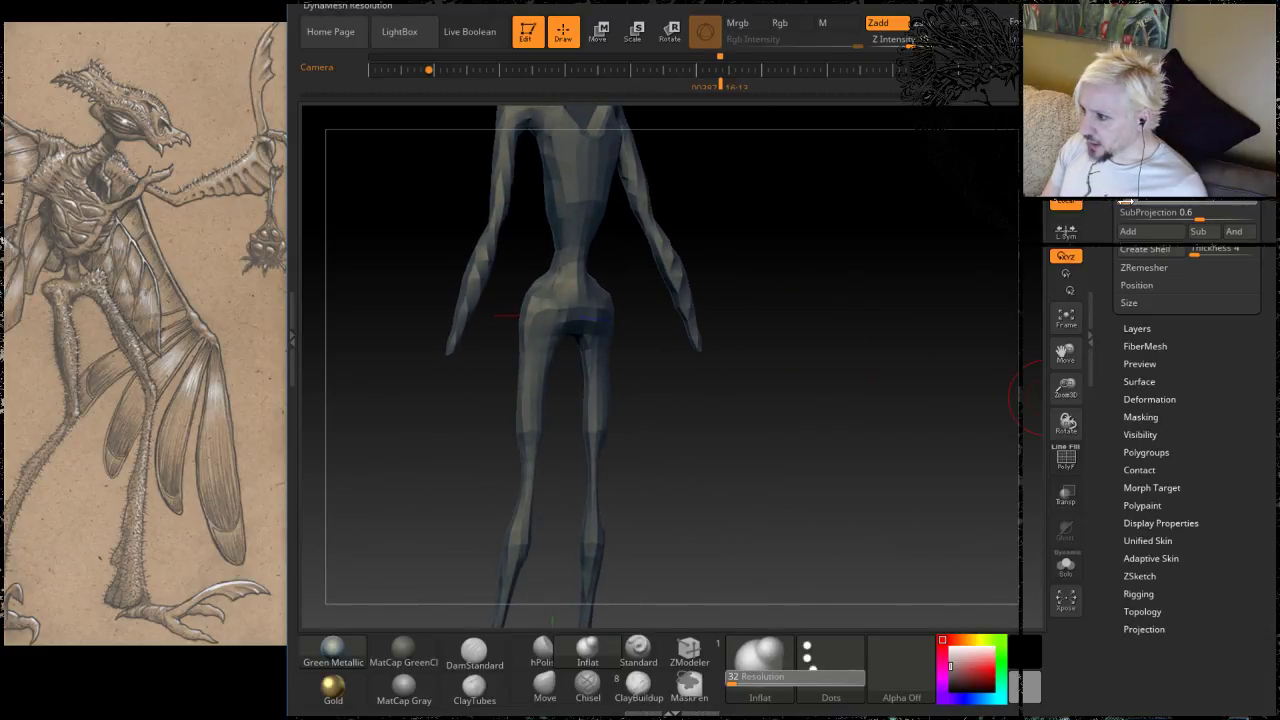
pyautogui.press('ctrl')
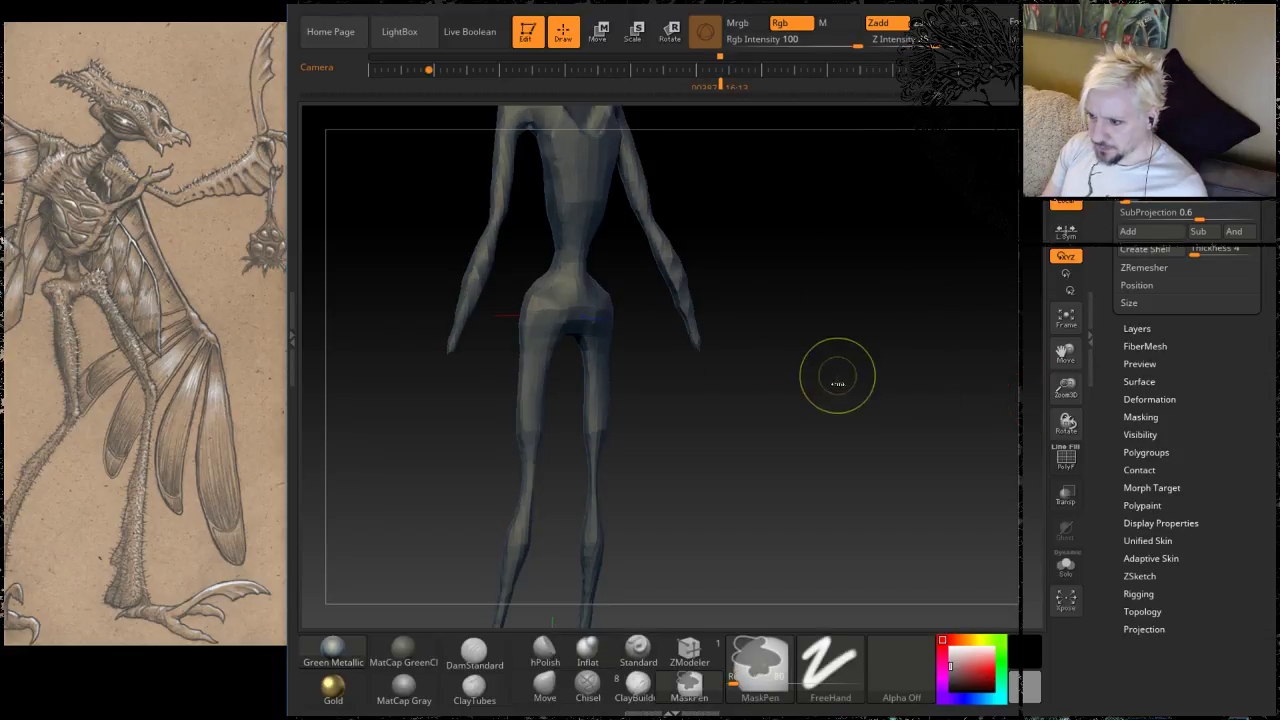
pyautogui.moveTo(814, 283)
pyautogui.mouseDown()
pyautogui.moveTo(766, 334)
pyautogui.moveTo(780, 405)
pyautogui.moveTo(799, 366)
pyautogui.moveTo(771, 351)
pyautogui.moveTo(868, 368)
pyautogui.moveTo(840, 354)
pyautogui.moveTo(783, 372)
pyautogui.mouseUp()
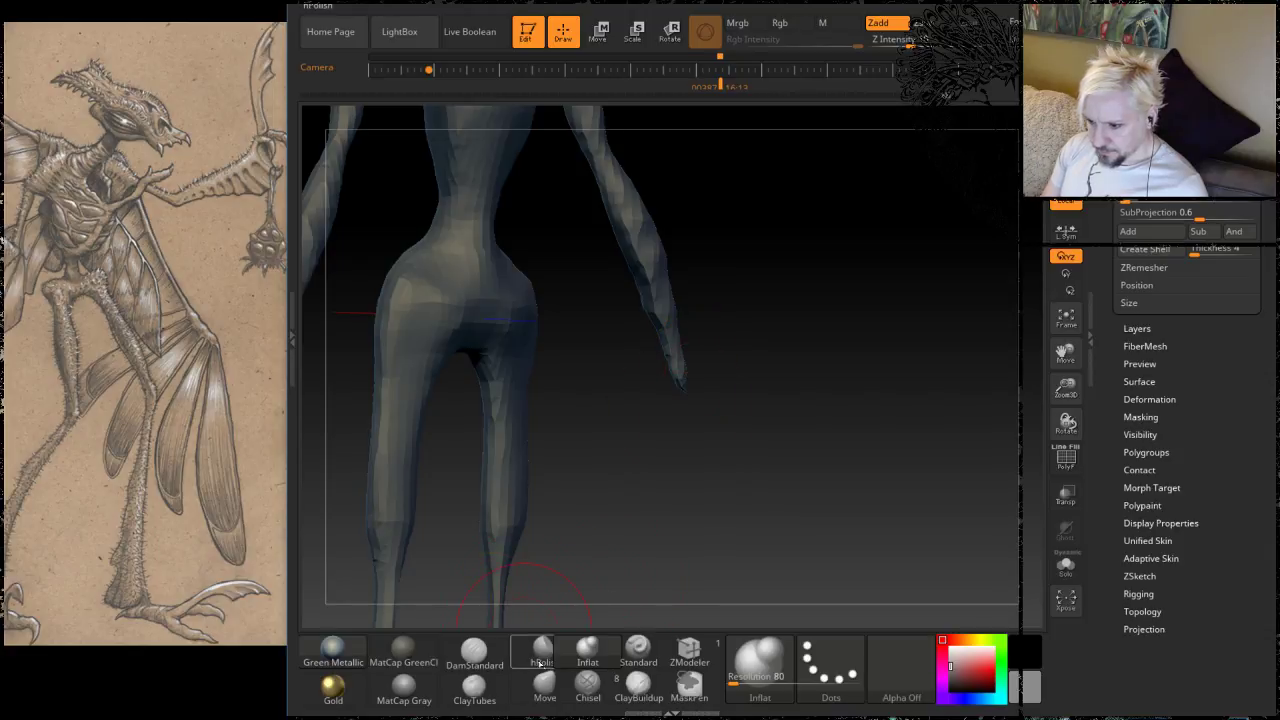
# Step: Reduce the brush size, mask the tips of both hands and invert the mask so only the tips stay editable
pyautogui.press('space')
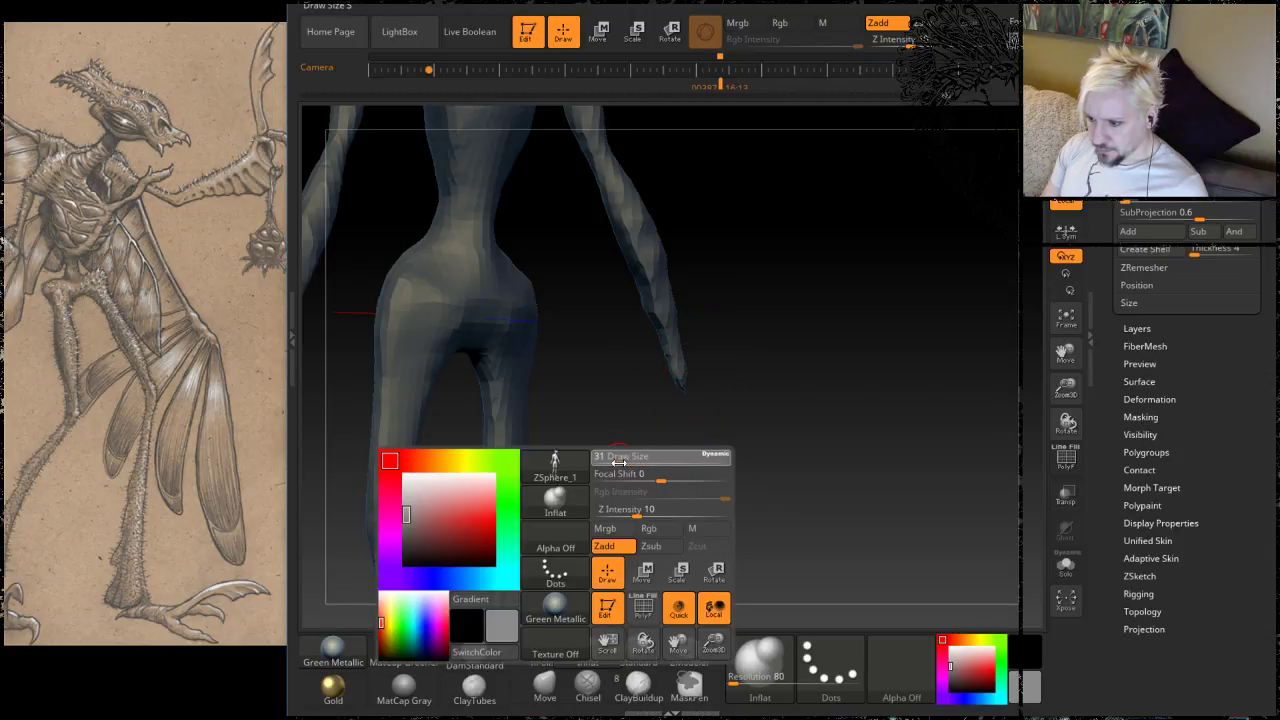
pyautogui.moveTo(622, 460)
pyautogui.mouseDown()
pyautogui.moveTo(719, 347)
pyautogui.moveTo(692, 353)
pyautogui.moveTo(930, 335)
pyautogui.moveTo(807, 332)
pyautogui.moveTo(640, 400)
pyautogui.moveTo(665, 410)
pyautogui.mouseUp()
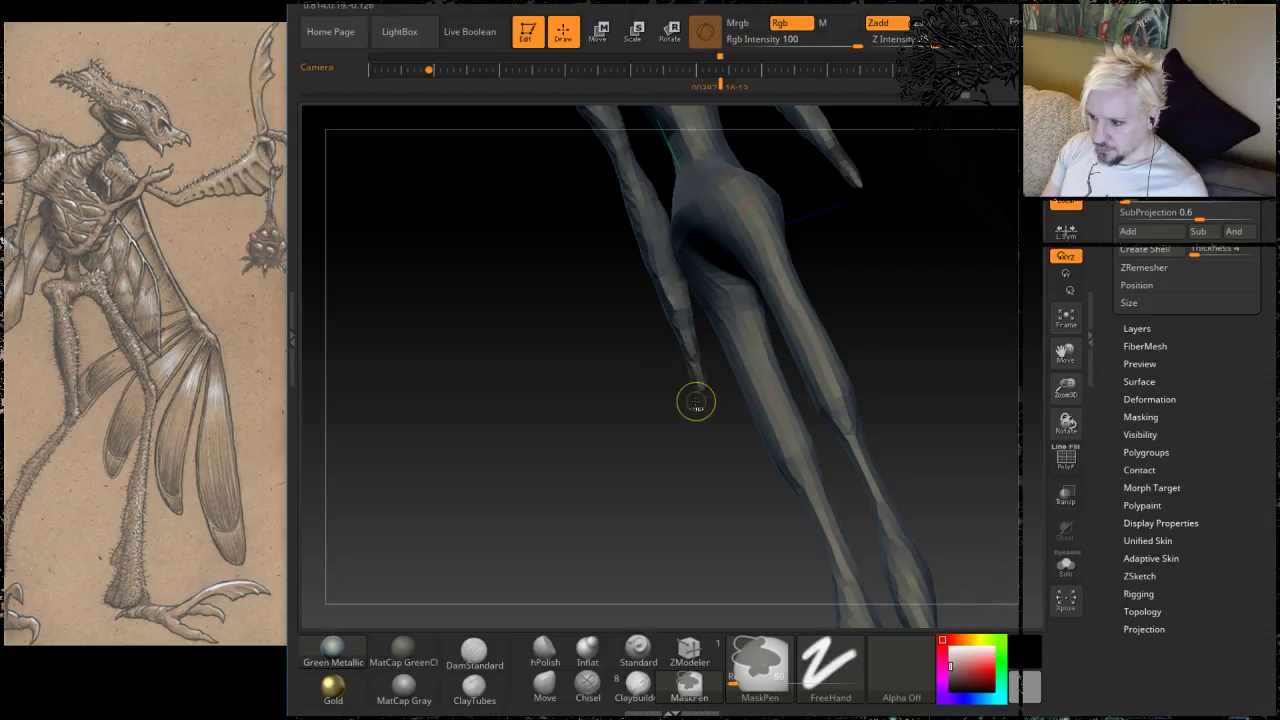
pyautogui.keyDown('ctrl'); pyautogui.moveTo(692, 386); pyautogui.dragTo(686, 385); pyautogui.keyUp('ctrl')
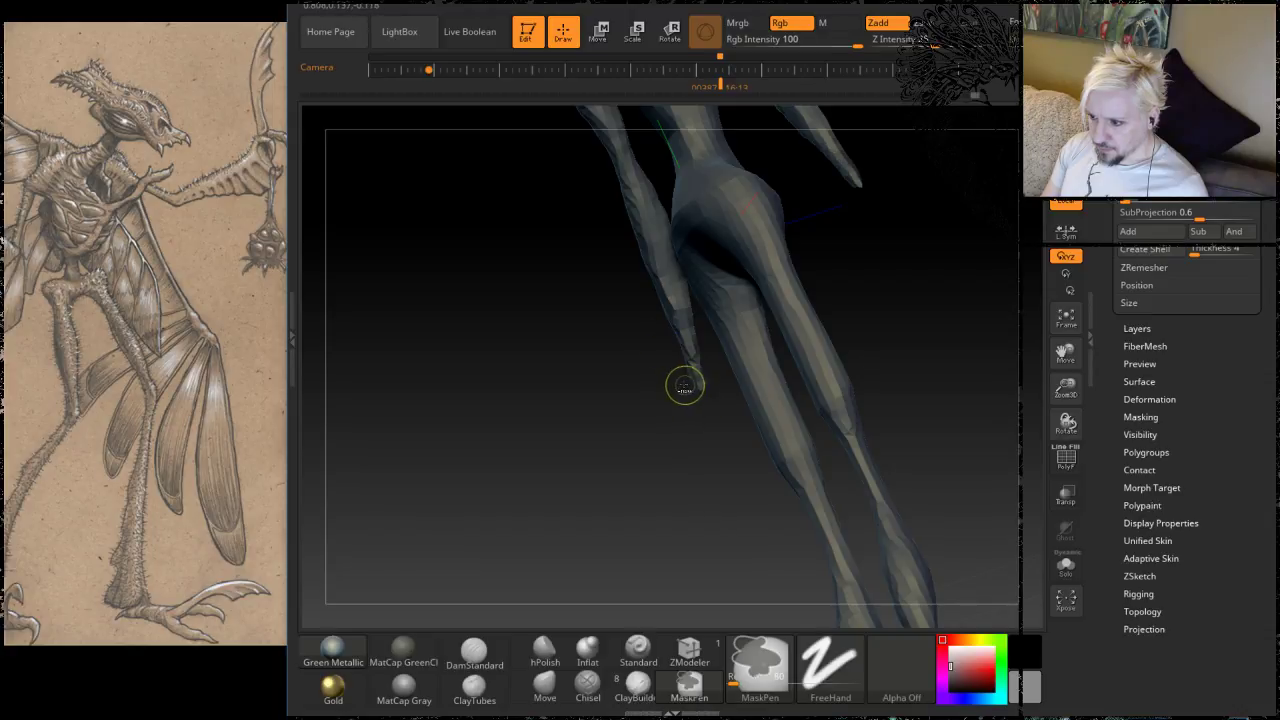
pyautogui.moveTo(948, 266)
pyautogui.mouseDown()
pyautogui.moveTo(854, 326)
pyautogui.moveTo(871, 400)
pyautogui.moveTo(770, 344)
pyautogui.mouseUp()
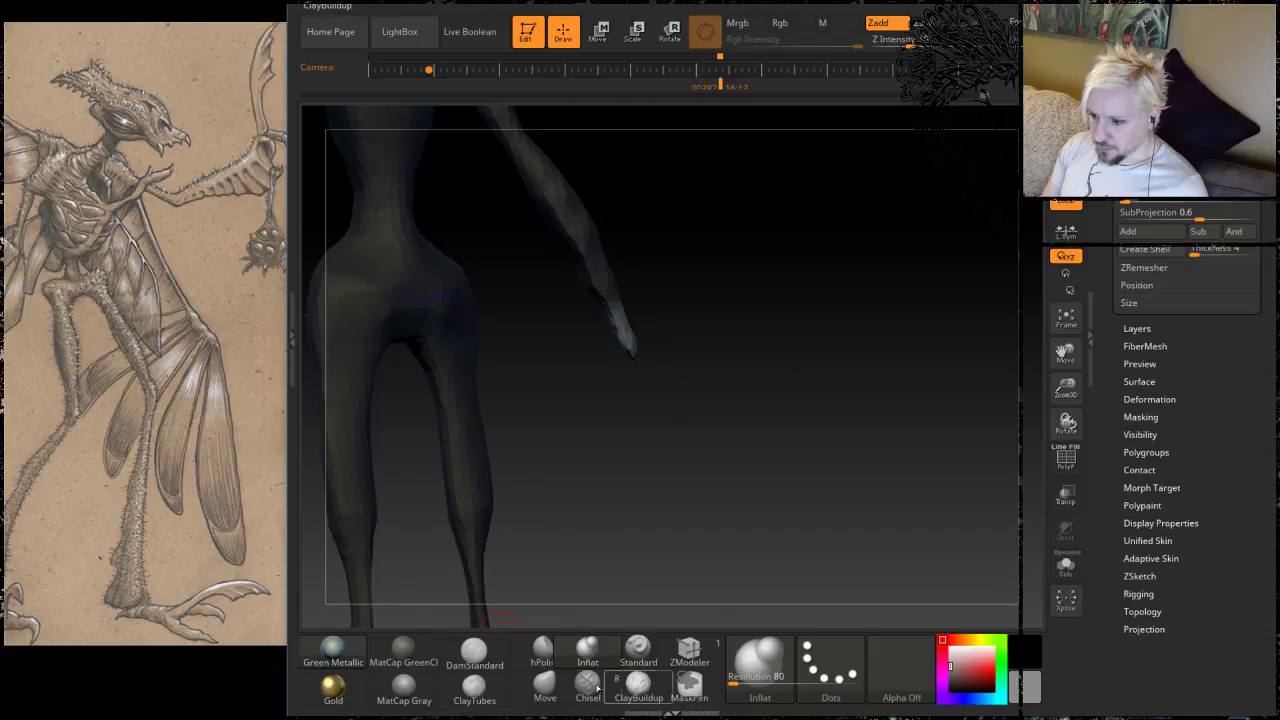
# Step: Pull the unmasked hand tips outward from the wrists with the Move brush
pyautogui.click(545, 685)
pyautogui.moveTo(760, 430)
pyautogui.mouseDown()
pyautogui.moveTo(769, 349)
pyautogui.moveTo(629, 351)
pyautogui.mouseUp()
pyautogui.press('space')
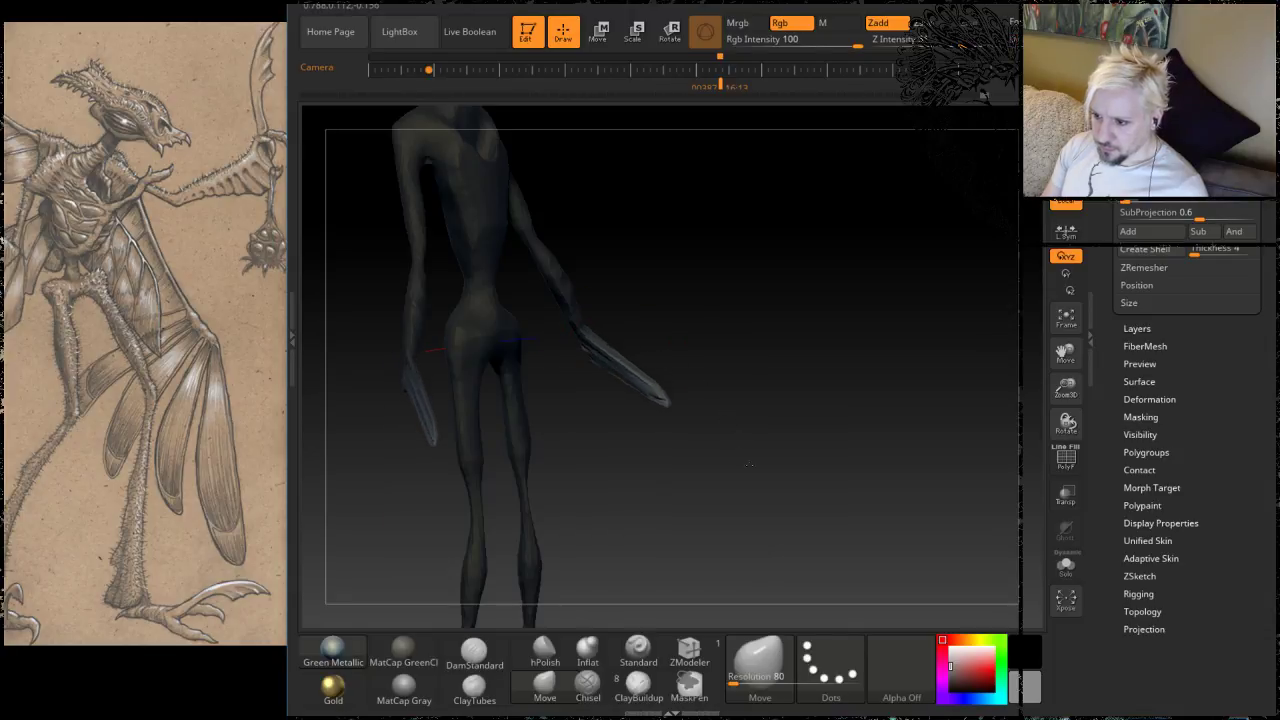
pyautogui.moveTo(750, 464)
pyautogui.mouseDown()
pyautogui.moveTo(731, 510)
pyautogui.moveTo(720, 434)
pyautogui.moveTo(665, 369)
pyautogui.mouseUp()
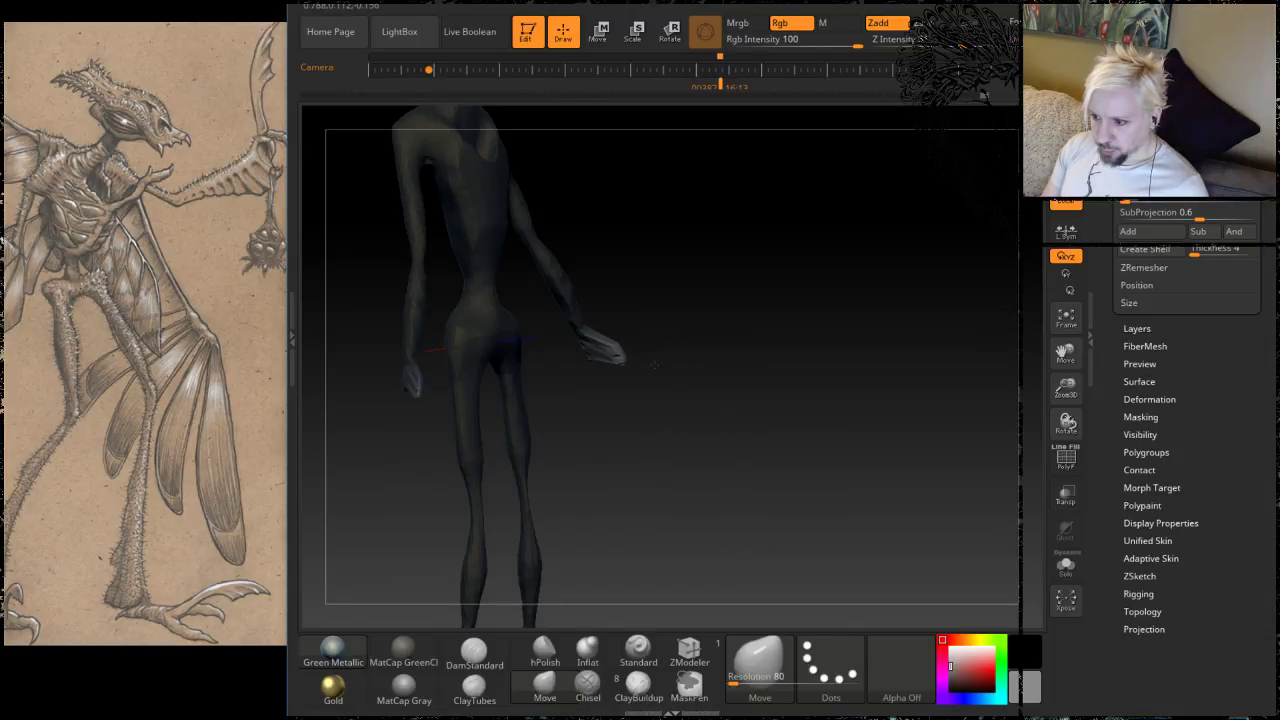
pyautogui.moveTo(685, 456)
pyautogui.keyDown('alt'); pyautogui.mouseDown()
pyautogui.moveTo(680, 354)
pyautogui.moveTo(620, 352)
pyautogui.moveTo(660, 400)
pyautogui.mouseUp(); pyautogui.keyUp('alt')
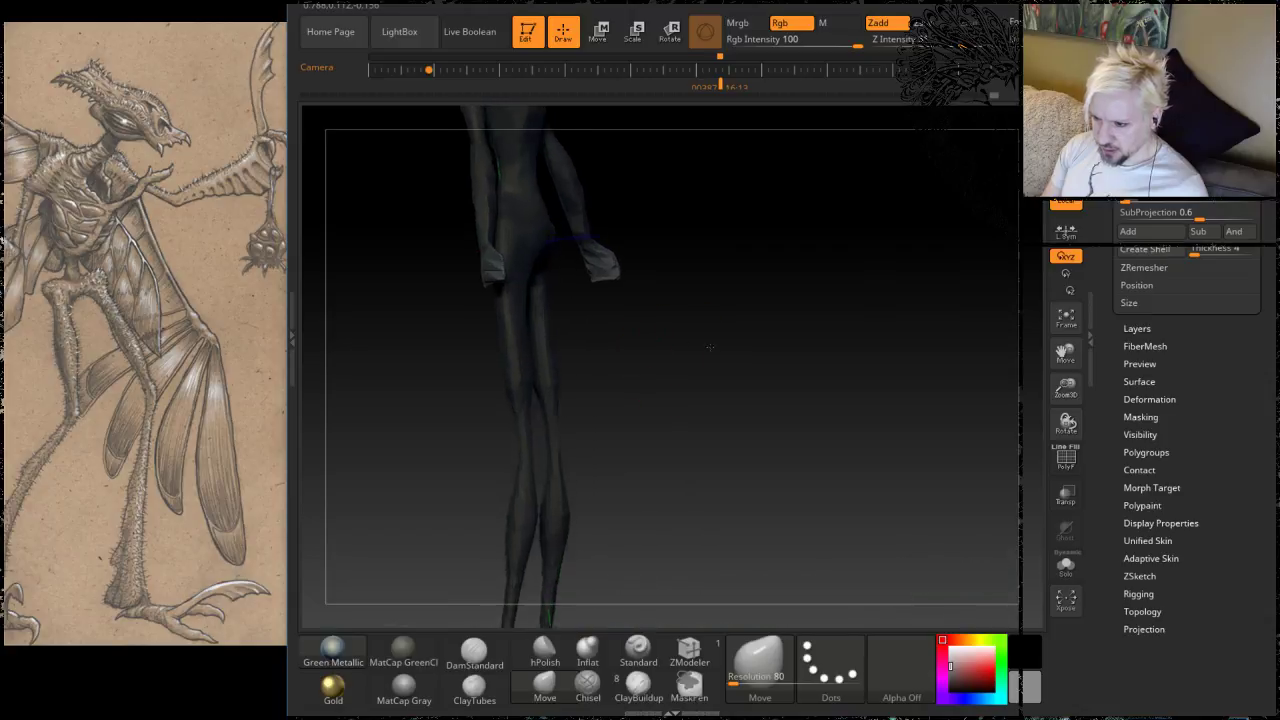
# Step: Stretch the hands downward into long tapering blades and broaden them along their outer edges
pyautogui.moveTo(690, 345)
pyautogui.mouseDown()
pyautogui.moveTo(631, 309)
pyautogui.moveTo(635, 338)
pyautogui.mouseUp()
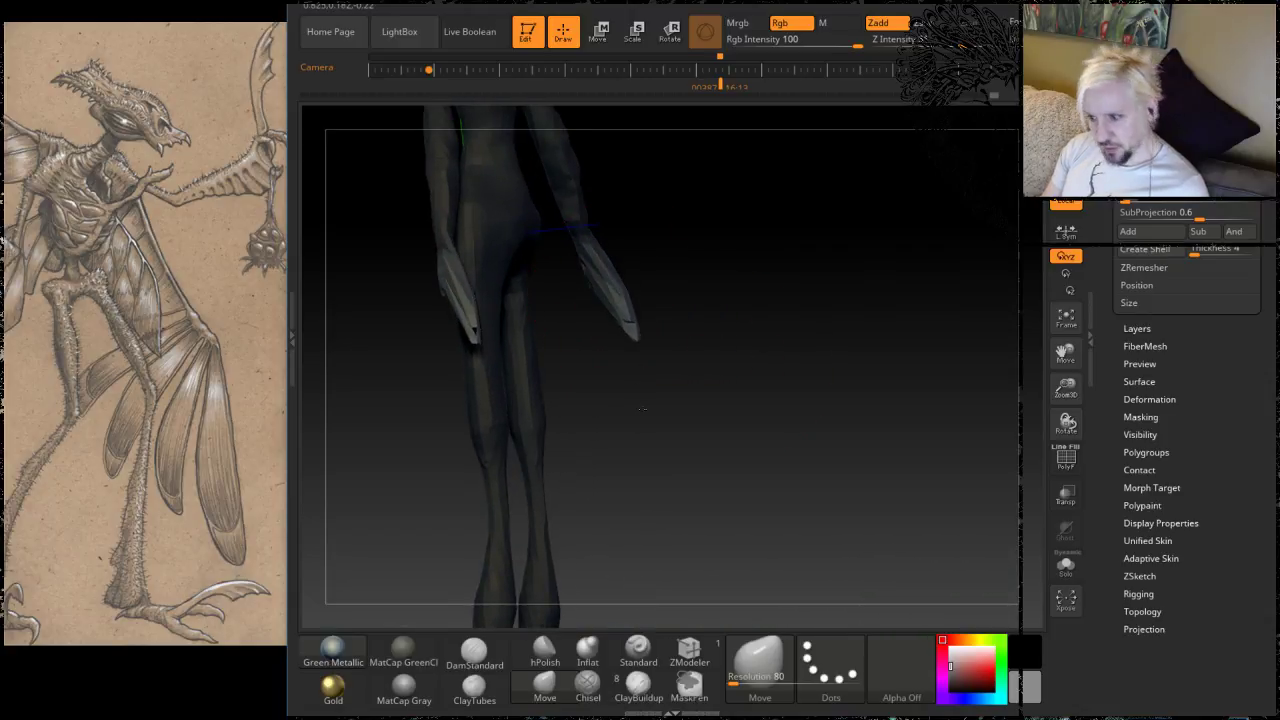
pyautogui.moveTo(605, 278); pyautogui.dragTo(608, 230)
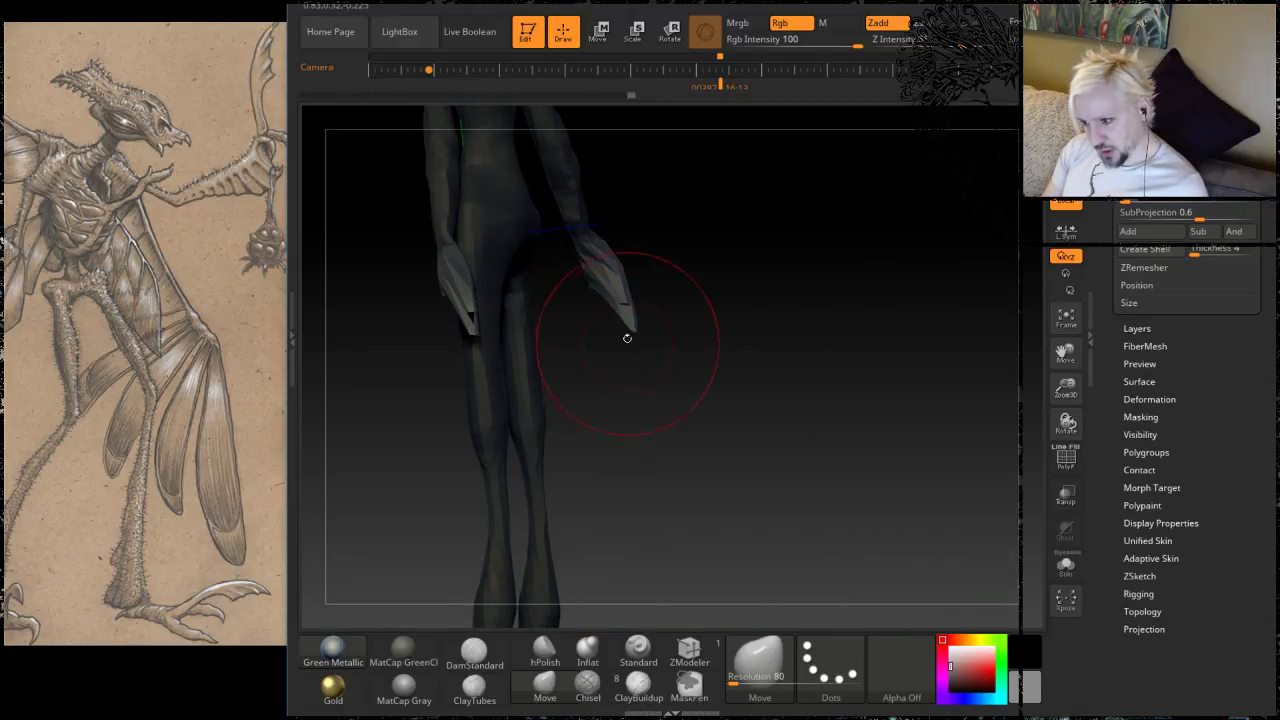
pyautogui.moveTo(628, 322); pyautogui.dragTo(650, 410)
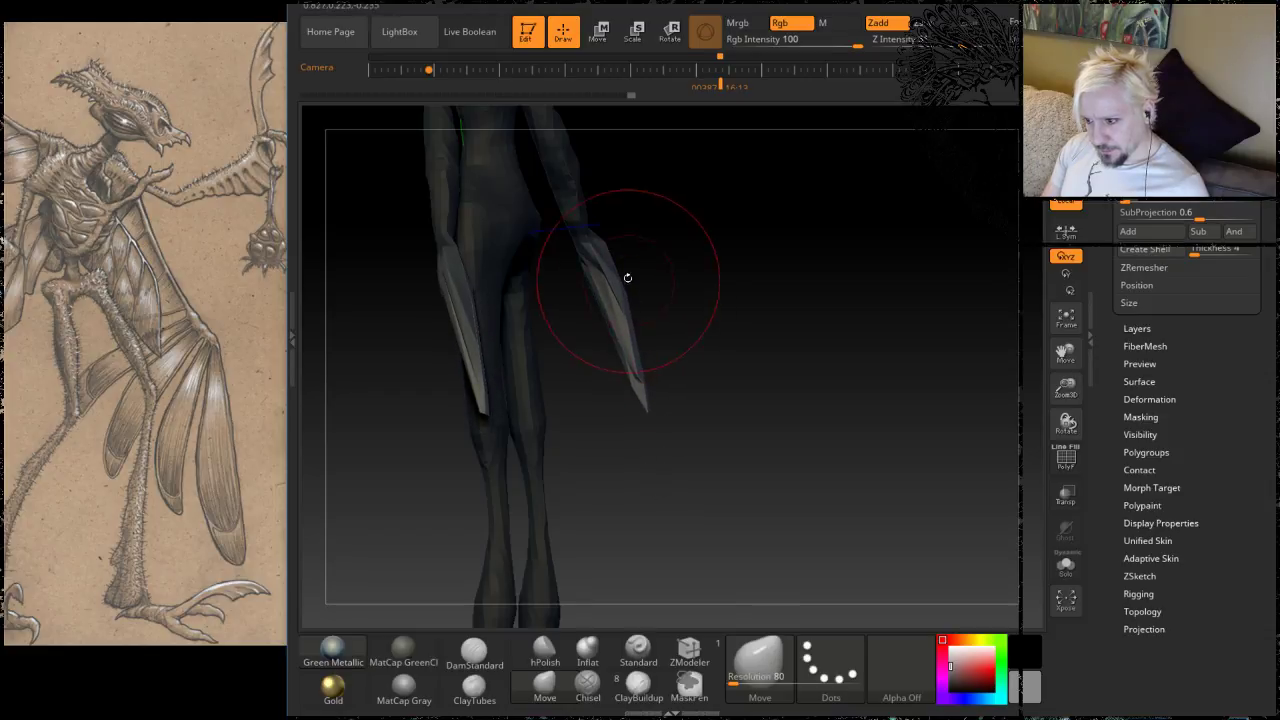
pyautogui.moveTo(626, 288); pyautogui.dragTo(642, 280)
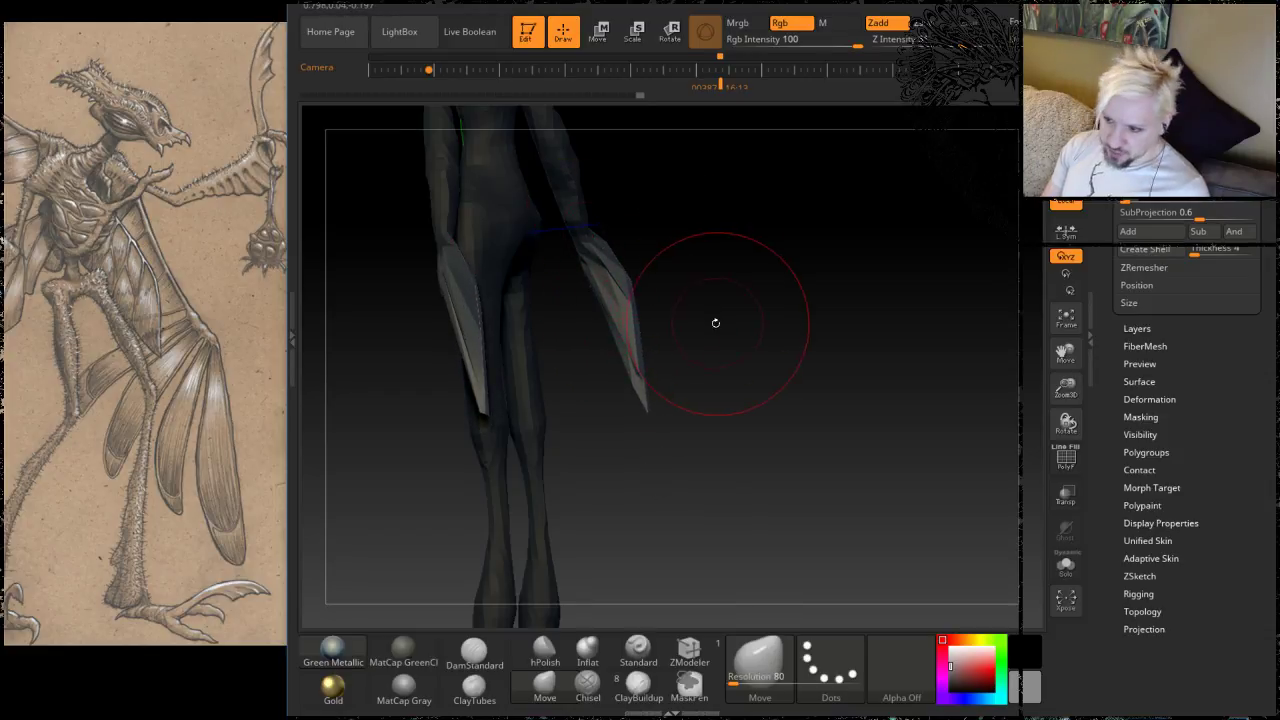
pyautogui.moveTo(716, 323)
pyautogui.mouseDown()
pyautogui.moveTo(676, 332)
pyautogui.moveTo(729, 337)
pyautogui.moveTo(727, 293)
pyautogui.moveTo(838, 302)
pyautogui.moveTo(829, 285)
pyautogui.moveTo(758, 281)
pyautogui.moveTo(869, 297)
pyautogui.moveTo(771, 323)
pyautogui.moveTo(865, 281)
pyautogui.moveTo(811, 337)
pyautogui.mouseUp()
# Step: Swell the front ends of both feet into rounded masses with the Inflat brush
pyautogui.keyDown('alt'); pyautogui.moveTo(809, 509); pyautogui.dragTo(809, 323); pyautogui.keyUp('alt')
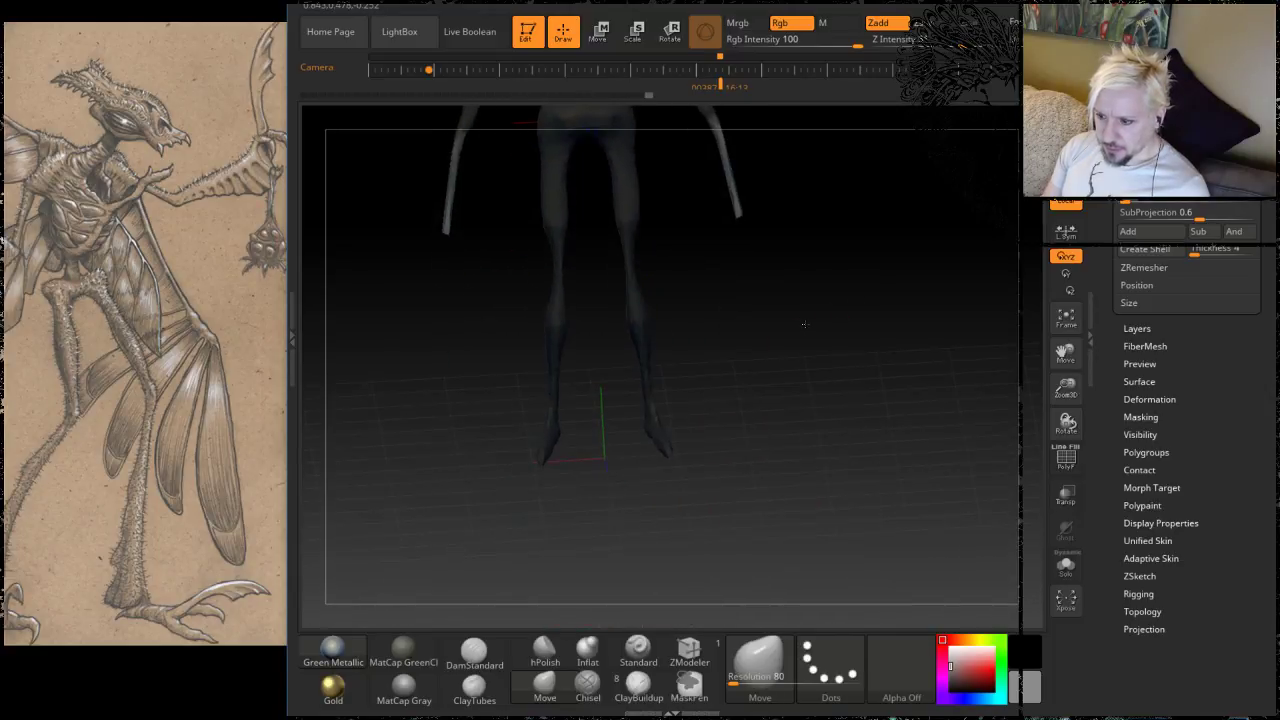
pyautogui.moveTo(780, 423)
pyautogui.mouseDown()
pyautogui.moveTo(848, 417)
pyautogui.moveTo(811, 446)
pyautogui.moveTo(800, 302)
pyautogui.moveTo(767, 361)
pyautogui.moveTo(748, 580)
pyautogui.moveTo(818, 290)
pyautogui.moveTo(789, 300)
pyautogui.moveTo(788, 270)
pyautogui.mouseUp()
pyautogui.click(587, 652)
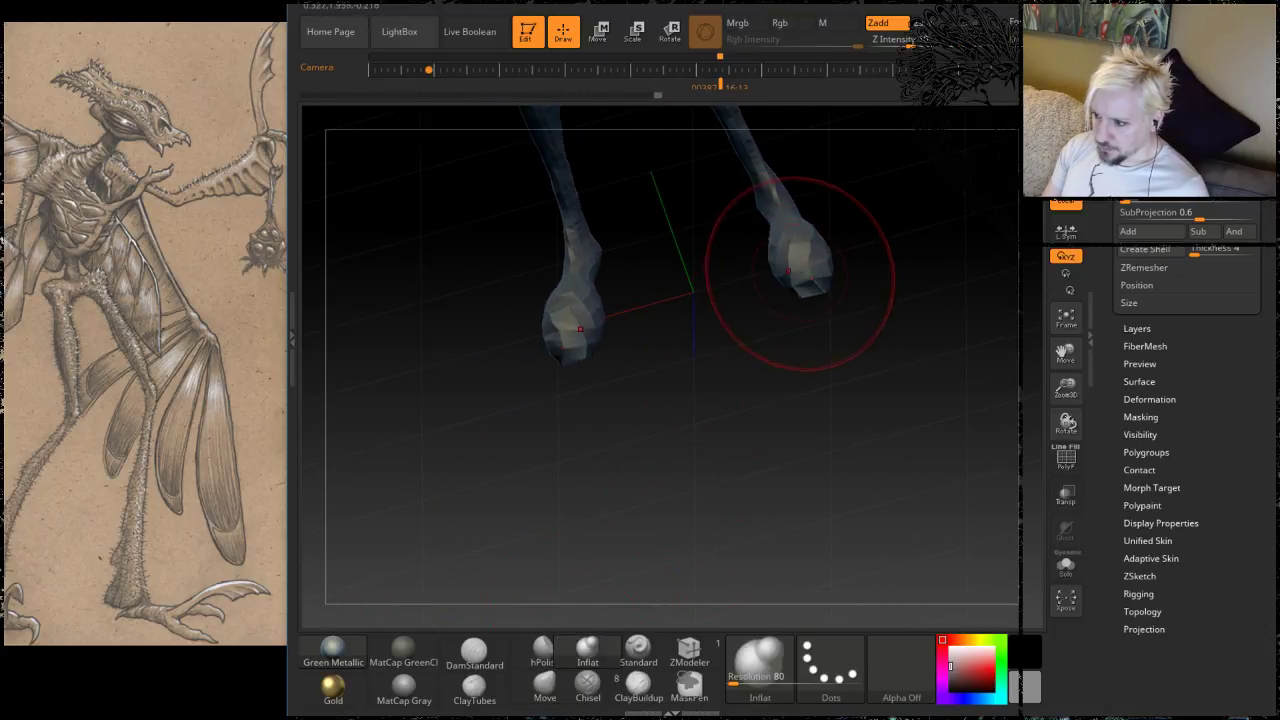
pyautogui.moveTo(701, 451)
pyautogui.mouseDown()
pyautogui.moveTo(871, 363)
pyautogui.moveTo(680, 358)
pyautogui.moveTo(755, 306)
pyautogui.moveTo(733, 316)
pyautogui.mouseUp()
# Step: Mask the fronts of both feet with a resized brush and invert the mask to protect the rest of the body
pyautogui.press('space')
pyautogui.keyDown('ctrl'); pyautogui.moveTo(657, 369); pyautogui.dragTo(655, 367); pyautogui.keyUp('ctrl')
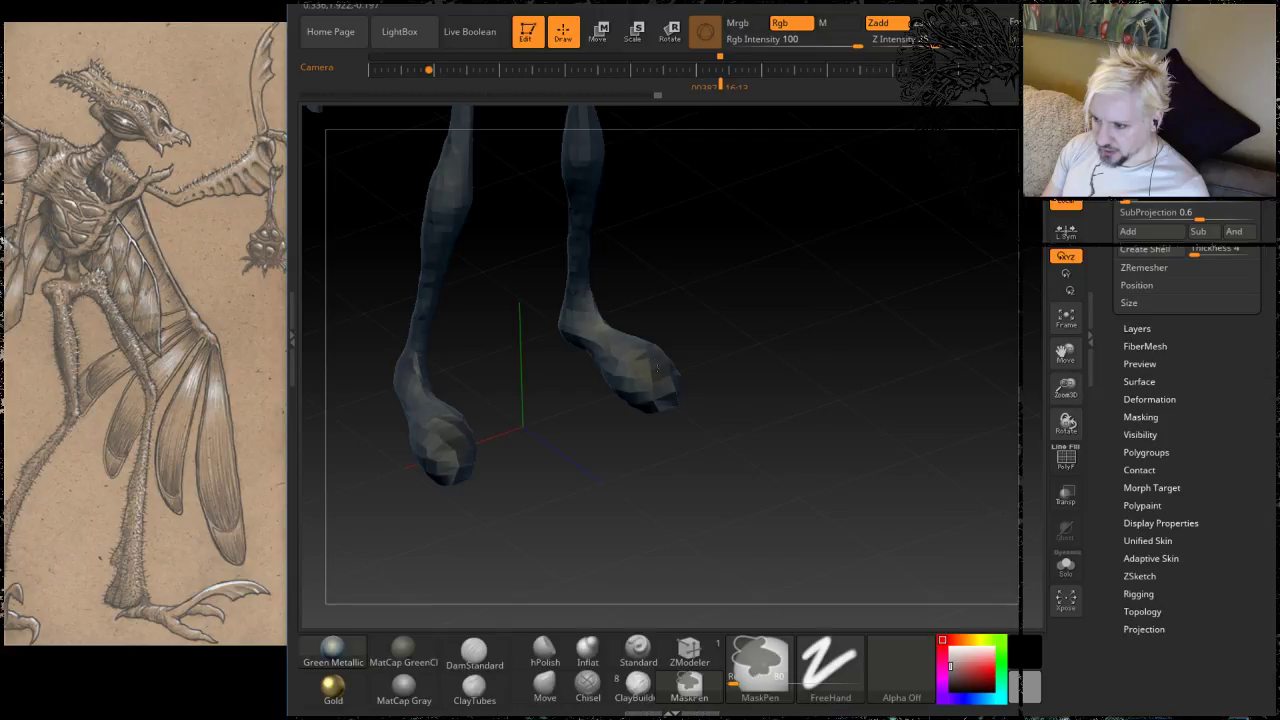
pyautogui.keyDown('ctrl'); pyautogui.click(779, 305); pyautogui.keyUp('ctrl')
pyautogui.keyDown('alt'); pyautogui.moveTo(831, 460); pyautogui.dragTo(715, 362); pyautogui.keyUp('alt')
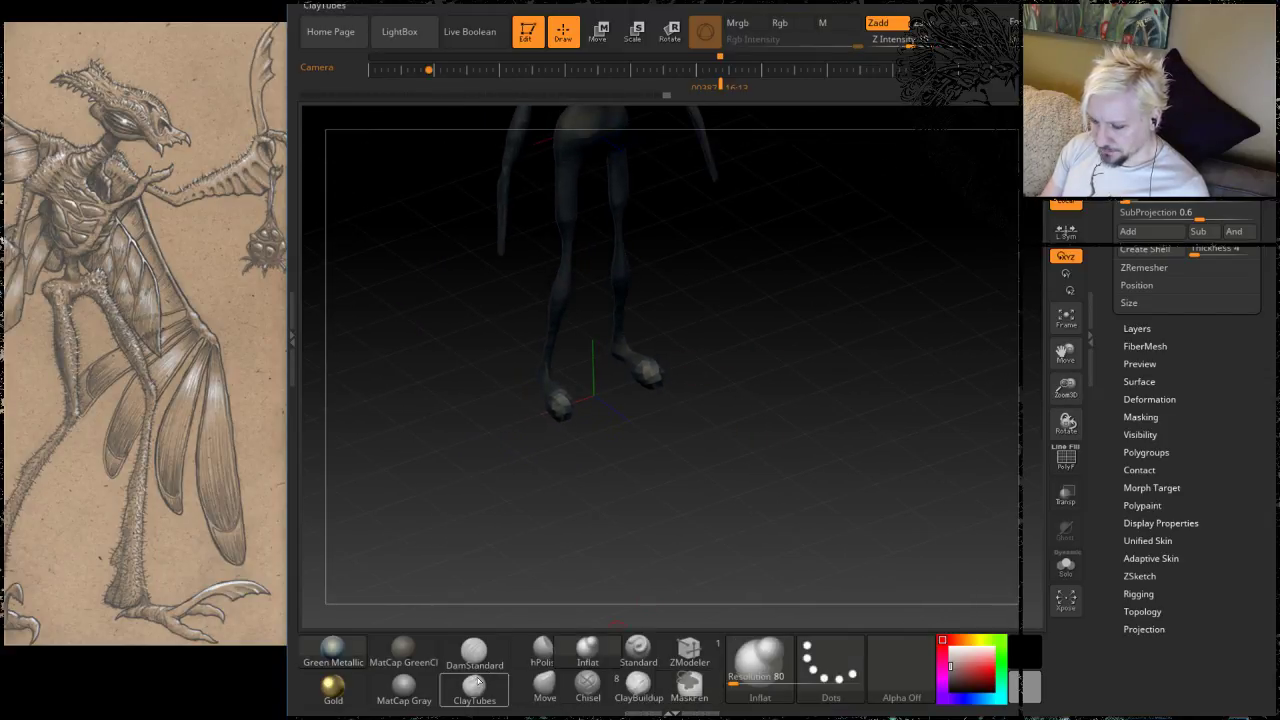
# Step: Pull the unmasked fronts of the feet forward into long pointed toes with a resized Move brush
pyautogui.click(545, 685)
pyautogui.press('space')
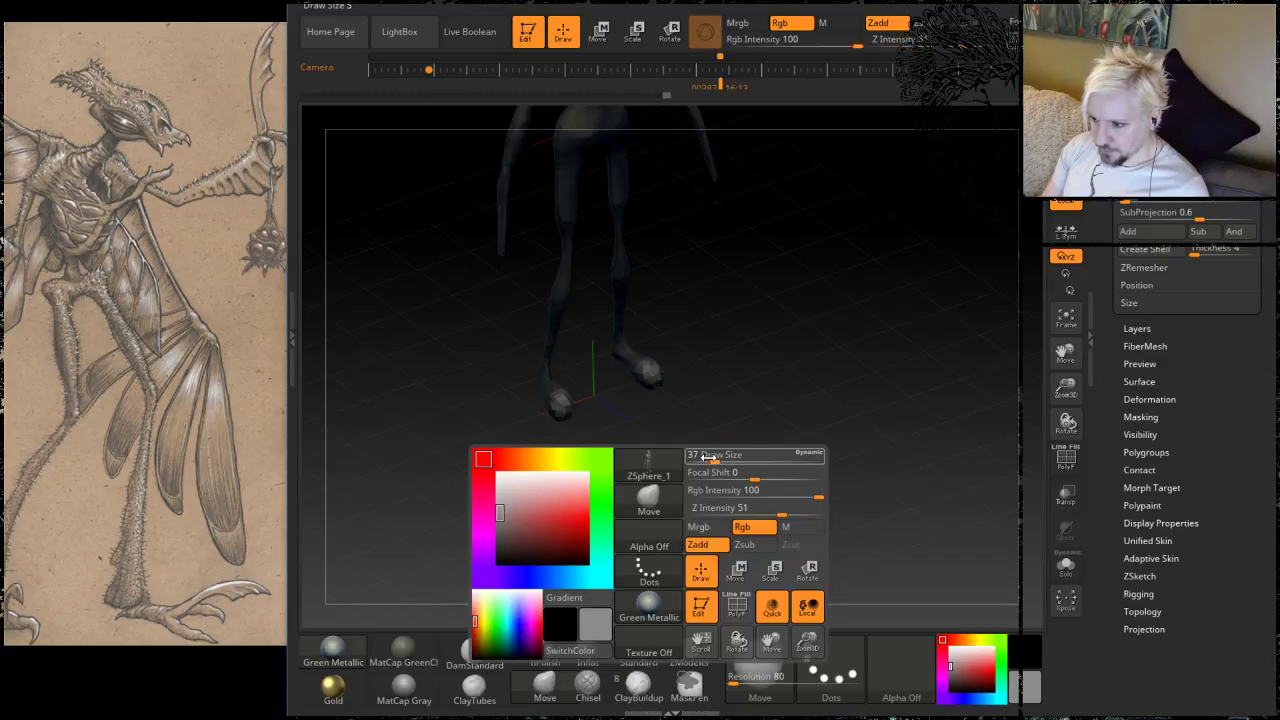
pyautogui.moveTo(709, 456)
pyautogui.mouseDown()
pyautogui.moveTo(735, 456)
pyautogui.moveTo(667, 367)
pyautogui.mouseUp()
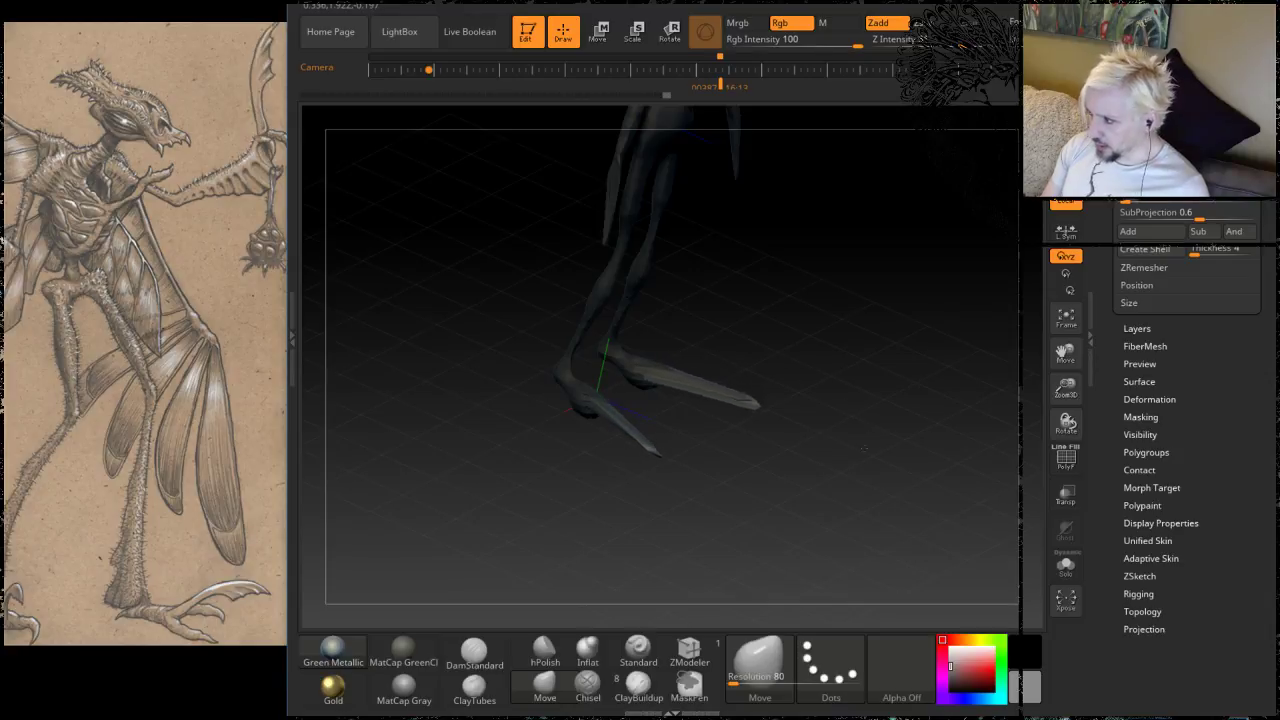
pyautogui.moveTo(864, 447)
pyautogui.mouseDown()
pyautogui.moveTo(858, 470)
pyautogui.moveTo(880, 432)
pyautogui.moveTo(777, 420)
pyautogui.moveTo(785, 372)
pyautogui.moveTo(632, 404)
pyautogui.mouseUp()
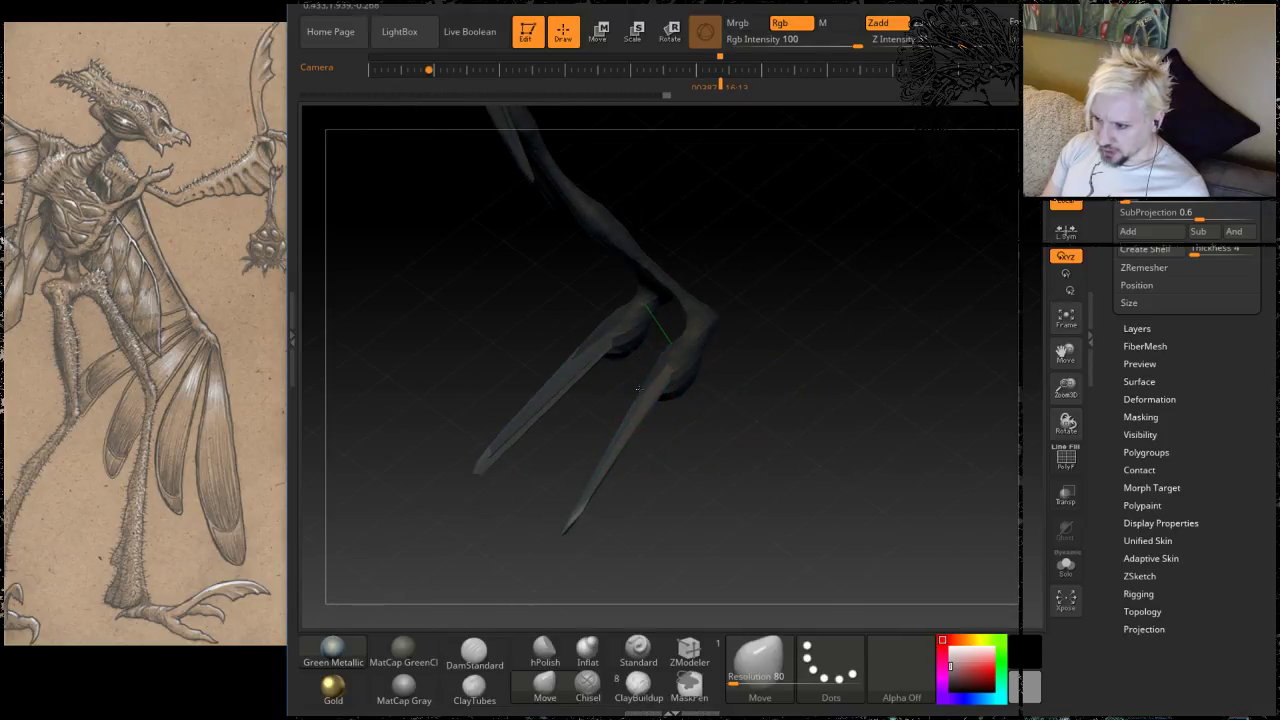
# Step: Widen the base of the pointed toes into flat wedges, clear the mask and check the whole figure
pyautogui.moveTo(600, 354); pyautogui.dragTo(548, 289)
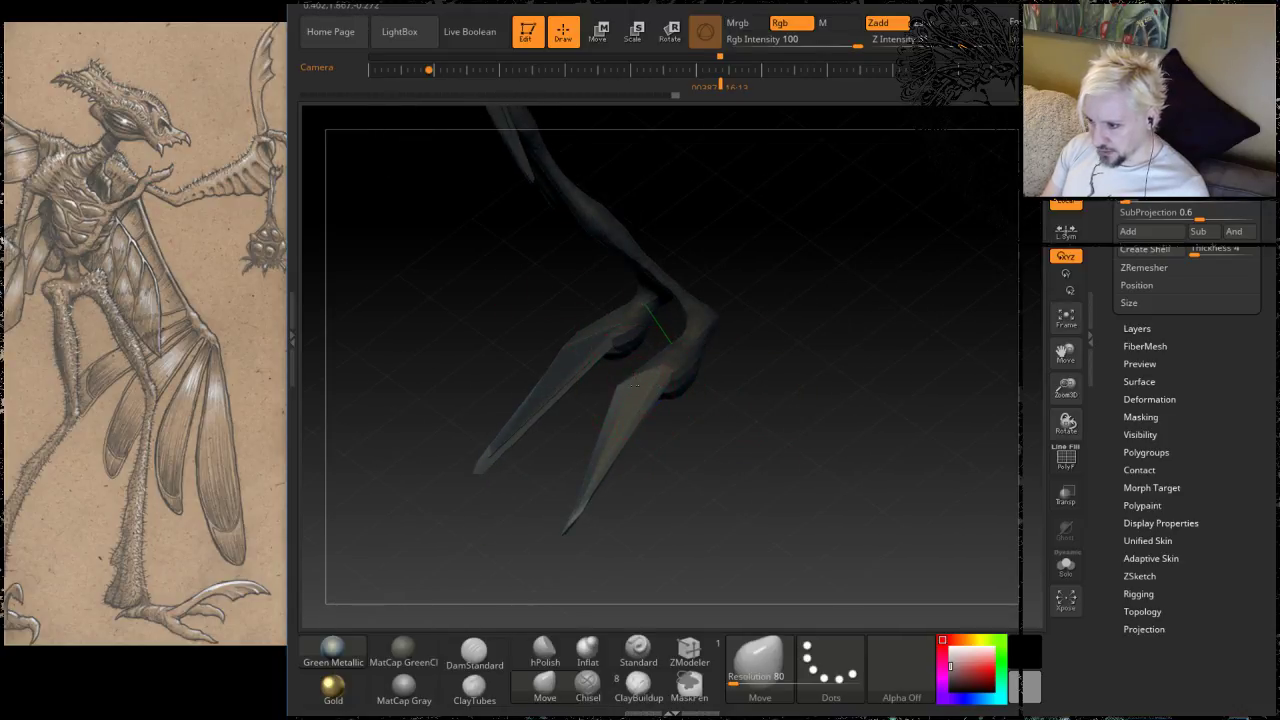
pyautogui.moveTo(699, 252)
pyautogui.mouseDown()
pyautogui.moveTo(740, 270)
pyautogui.moveTo(824, 361)
pyautogui.moveTo(767, 336)
pyautogui.moveTo(820, 300)
pyautogui.mouseUp()
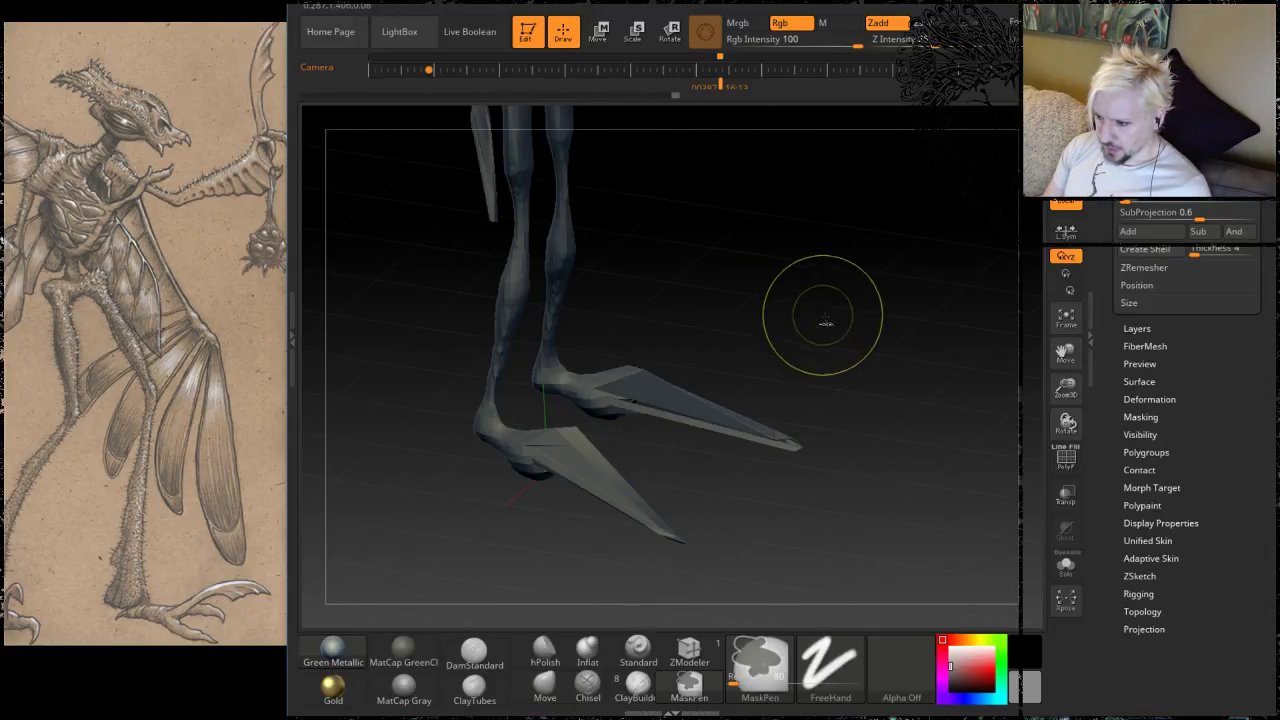
pyautogui.moveTo(851, 366)
pyautogui.mouseDown()
pyautogui.moveTo(800, 291)
pyautogui.moveTo(809, 363)
pyautogui.moveTo(786, 387)
pyautogui.moveTo(789, 517)
pyautogui.moveTo(790, 484)
pyautogui.moveTo(732, 458)
pyautogui.moveTo(877, 462)
pyautogui.moveTo(800, 435)
pyautogui.moveTo(790, 330)
pyautogui.moveTo(852, 328)
pyautogui.moveTo(790, 336)
pyautogui.mouseUp()
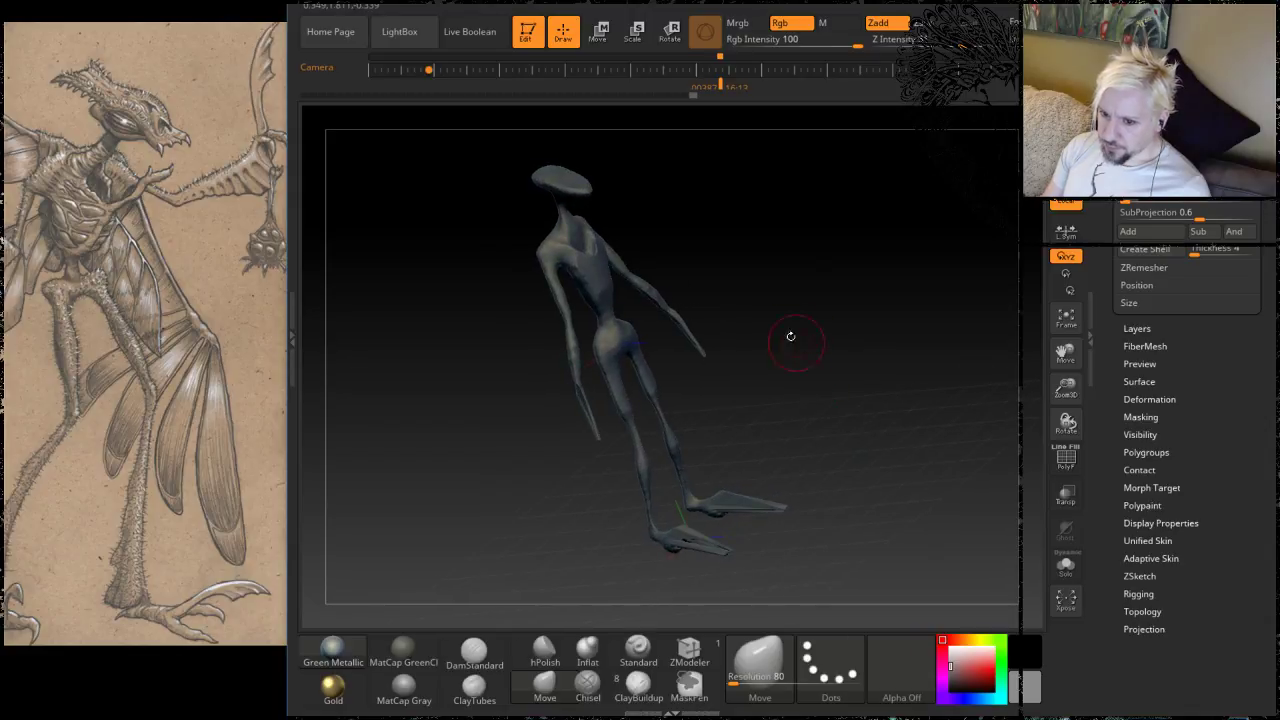
# Step: Mask a small patch in the middle of the upper chest and invert the mask to isolate it
pyautogui.moveTo(772, 248)
pyautogui.keyDown('alt'); pyautogui.mouseDown()
pyautogui.moveTo(751, 311)
pyautogui.moveTo(817, 334)
pyautogui.moveTo(795, 201)
pyautogui.moveTo(737, 438)
pyautogui.mouseUp(); pyautogui.keyUp('alt')
pyautogui.press('space')
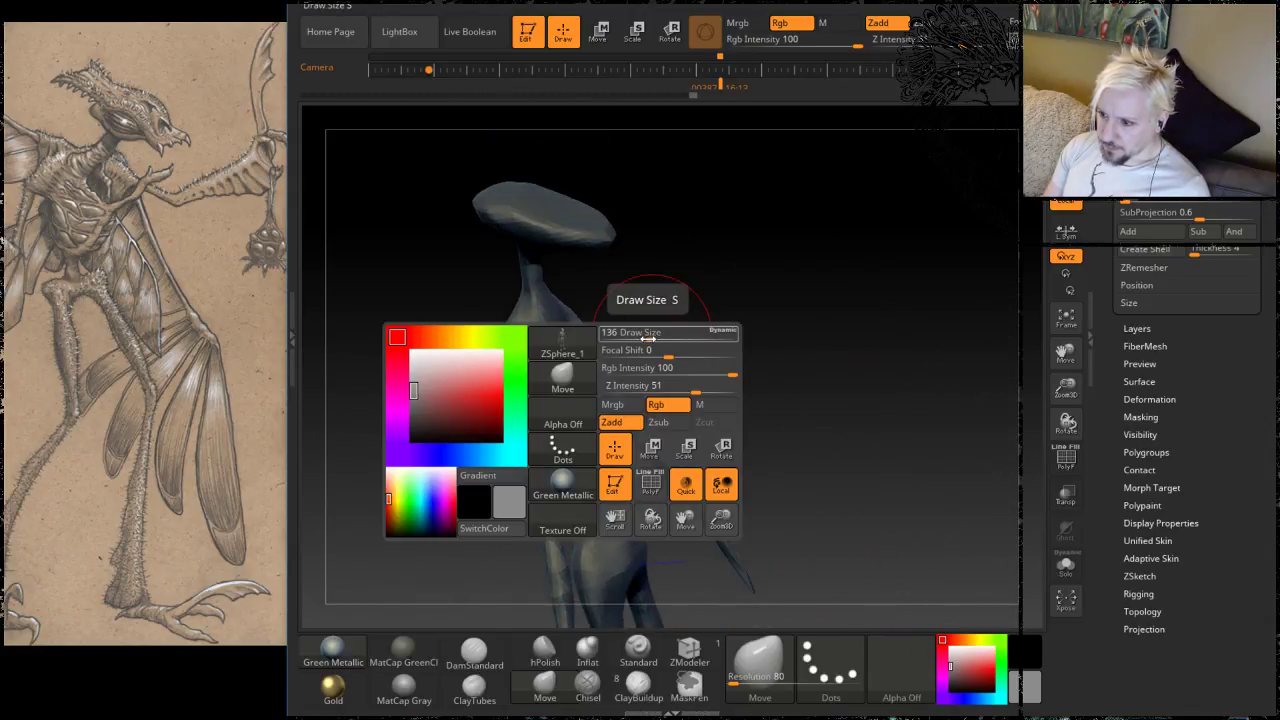
pyautogui.moveTo(632, 340)
pyautogui.mouseDown()
pyautogui.moveTo(606, 325)
pyautogui.moveTo(572, 350)
pyautogui.mouseUp()
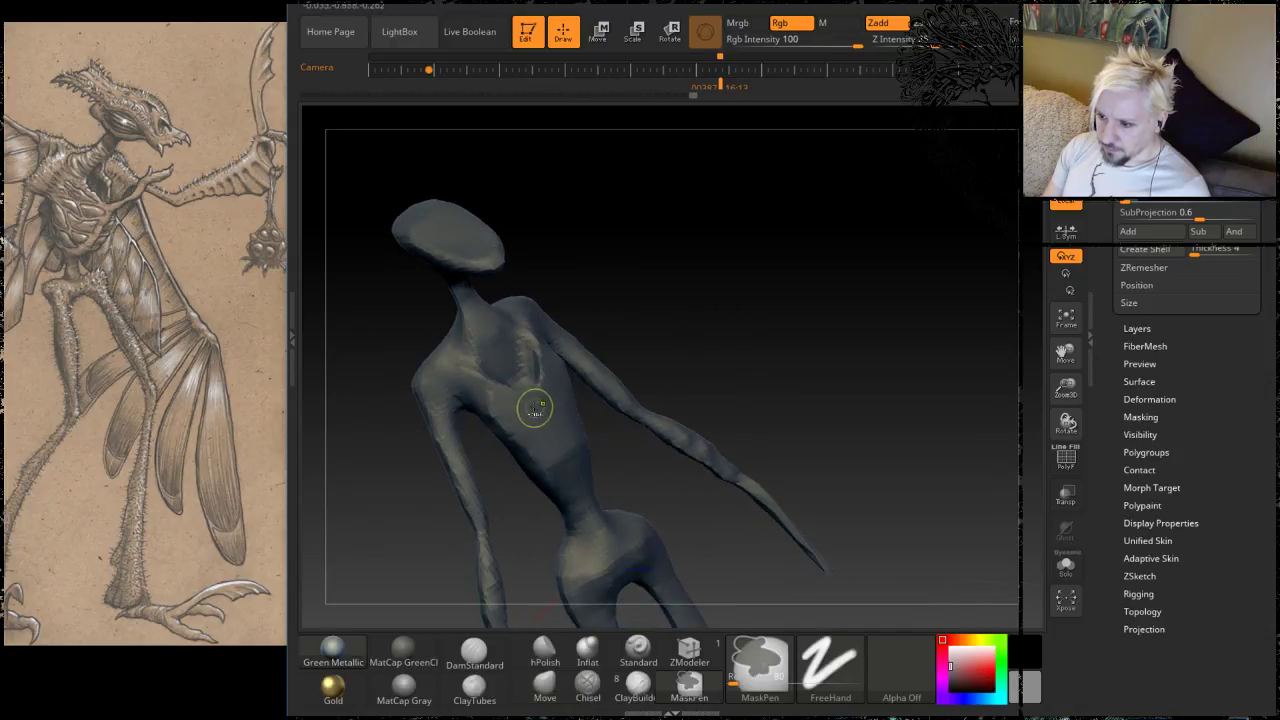
pyautogui.keyDown('ctrl'); pyautogui.click(685, 259); pyautogui.keyUp('ctrl')
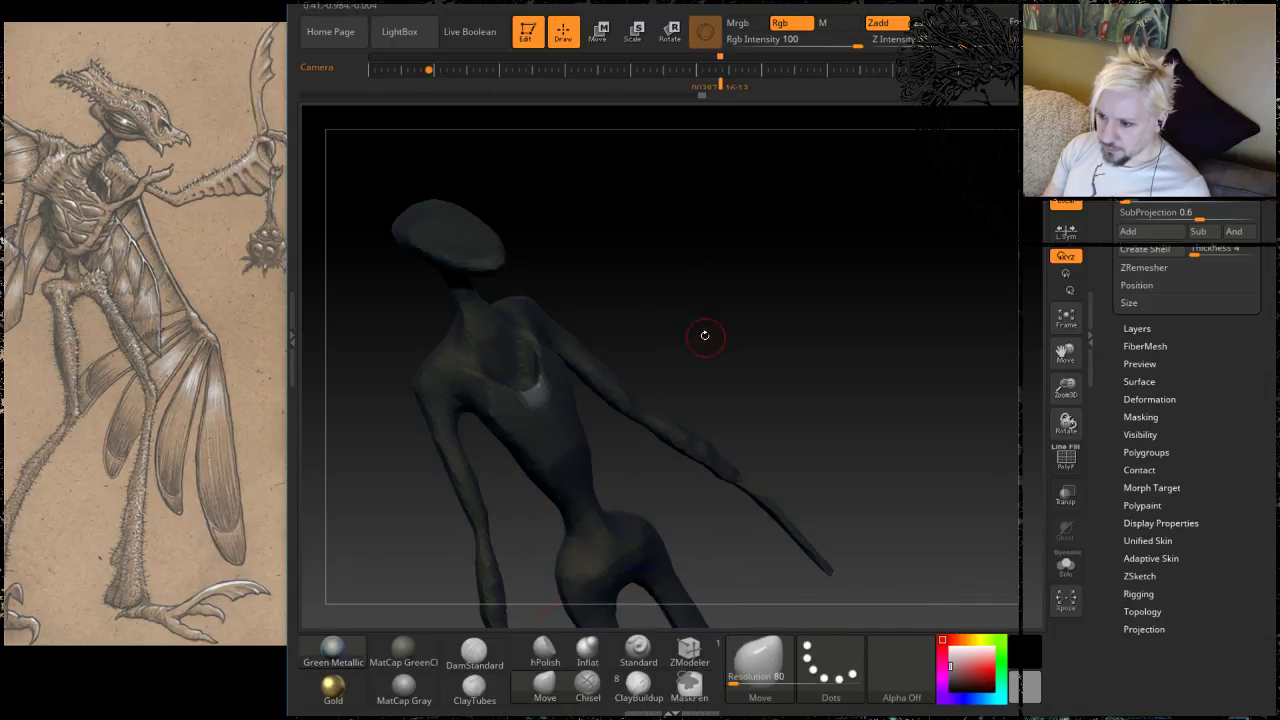
# Step: Pull the unmasked chest patch forward and upward into a long spike with a resized Move brush
pyautogui.moveTo(706, 334); pyautogui.dragTo(630, 552)
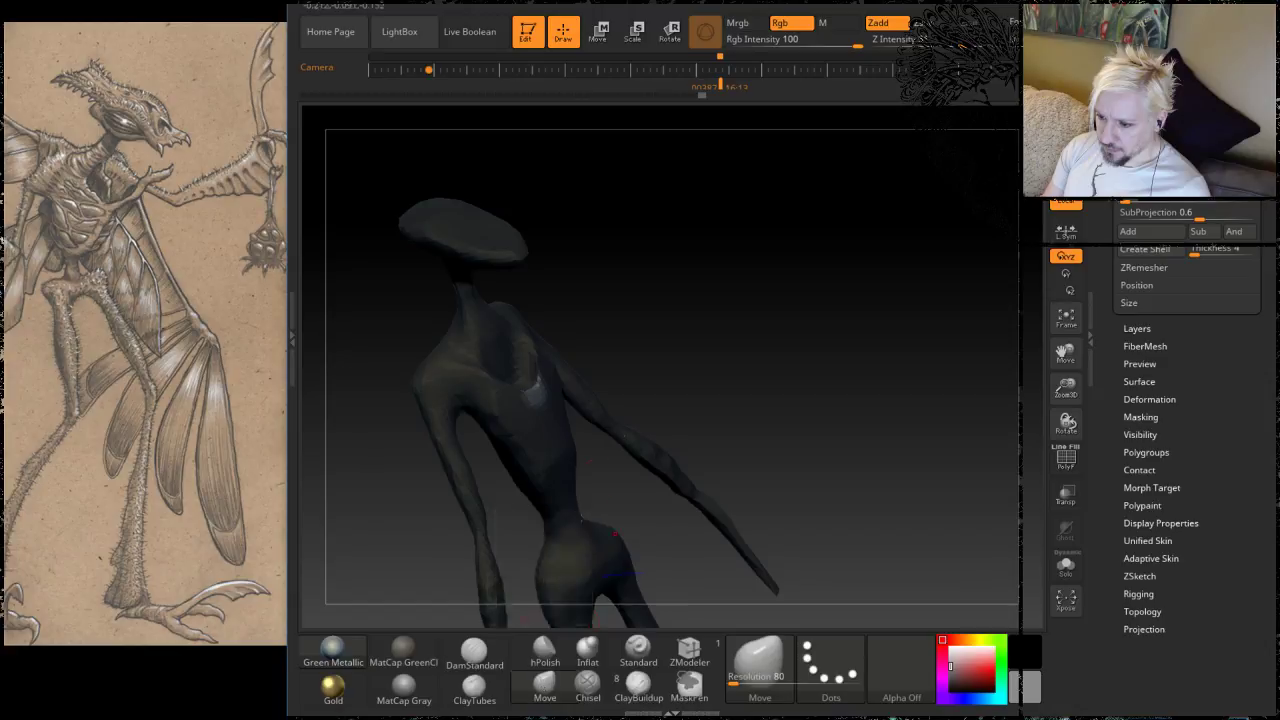
pyautogui.moveTo(699, 301); pyautogui.dragTo(601, 479)
pyautogui.press('space')
pyautogui.moveTo(666, 383)
pyautogui.mouseDown()
pyautogui.moveTo(688, 380)
pyautogui.moveTo(673, 308)
pyautogui.mouseUp()
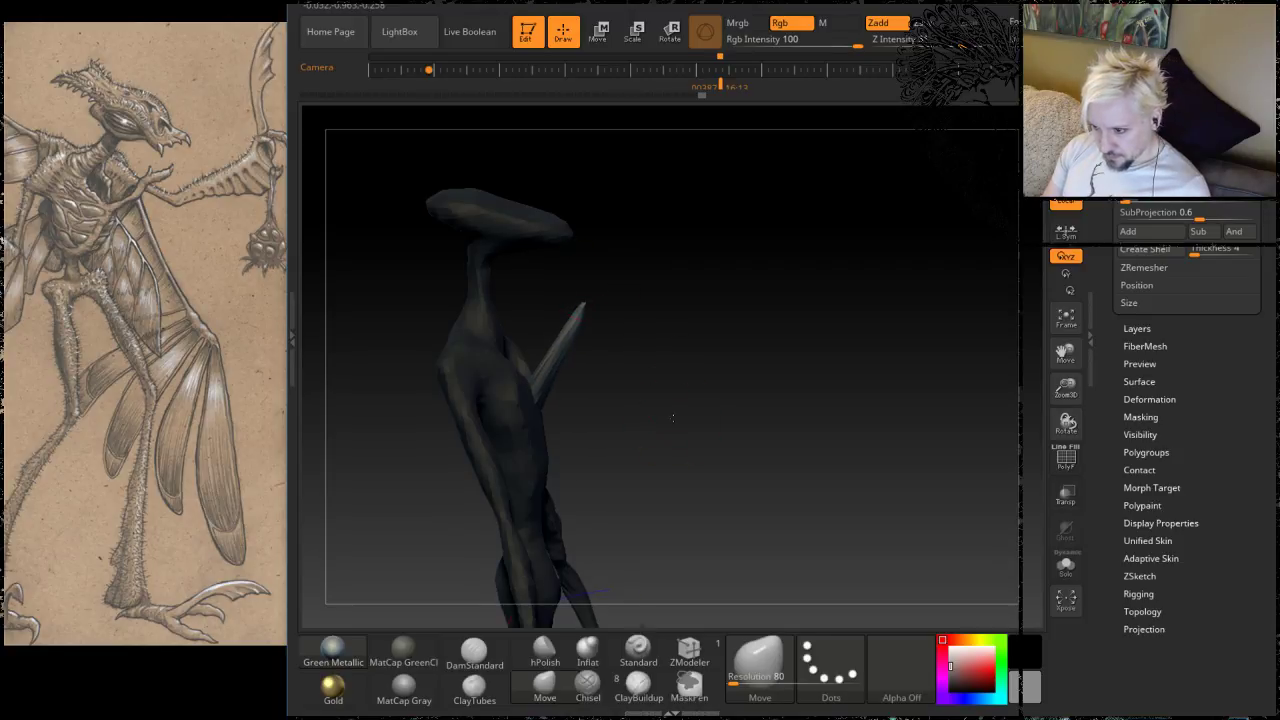
pyautogui.moveTo(673, 418)
pyautogui.mouseDown()
pyautogui.moveTo(603, 350)
pyautogui.moveTo(688, 305)
pyautogui.moveTo(722, 355)
pyautogui.moveTo(674, 353)
pyautogui.moveTo(745, 264)
pyautogui.moveTo(700, 288)
pyautogui.moveTo(740, 334)
pyautogui.mouseUp()
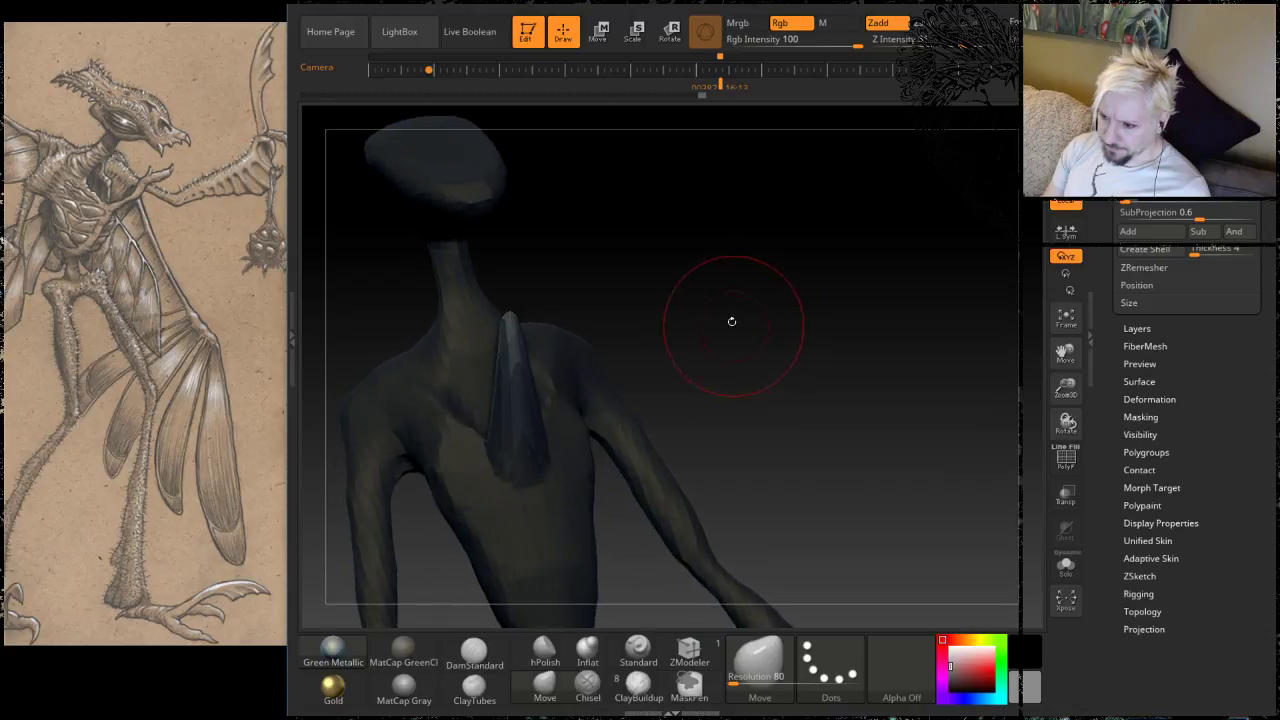
# Step: Clear the mask, reduce the Move brush size, and reshape and smooth the chest spike
pyautogui.press('space')
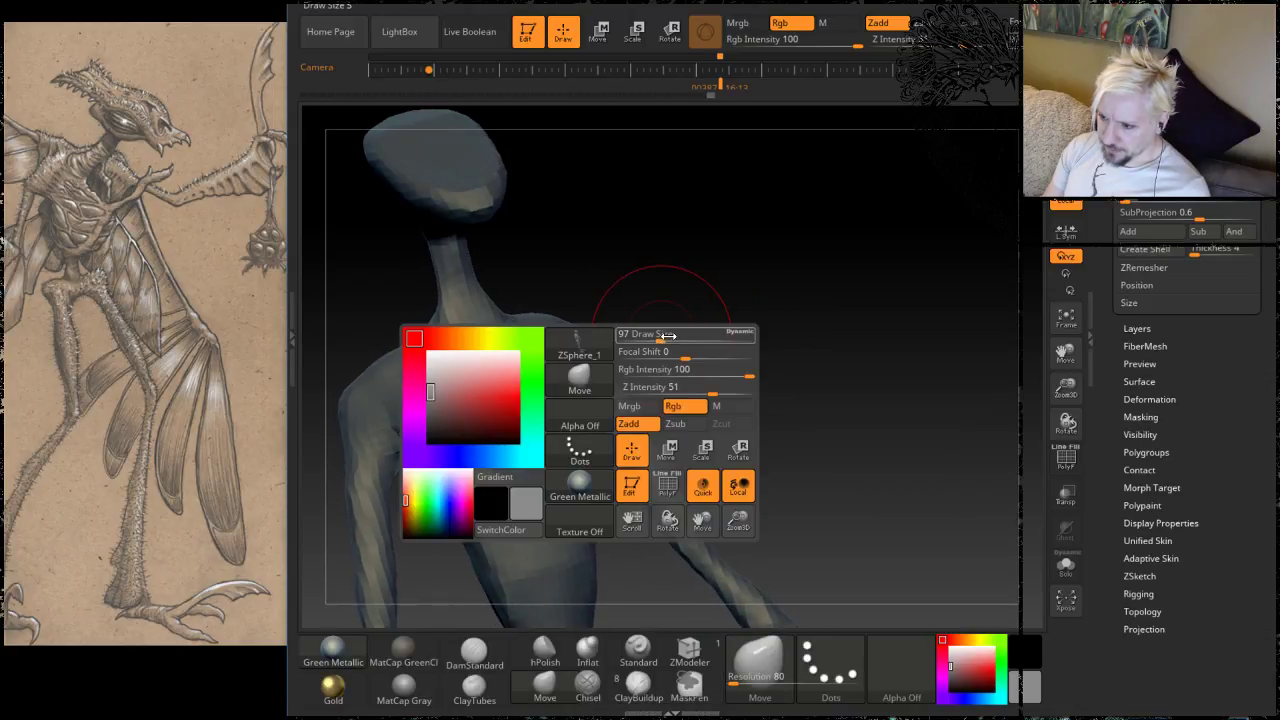
pyautogui.moveTo(667, 336); pyautogui.dragTo(651, 341)
pyautogui.moveTo(689, 266); pyautogui.dragTo(674, 227)
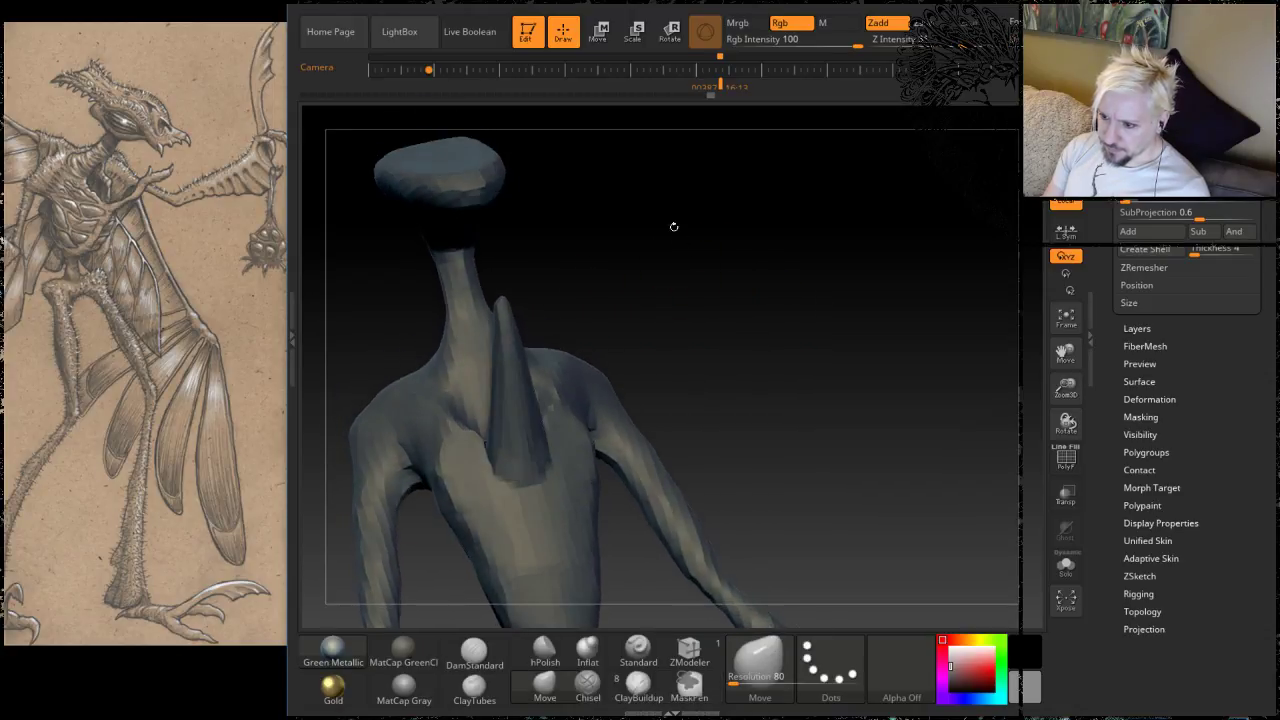
pyautogui.moveTo(493, 323)
pyautogui.mouseDown()
pyautogui.moveTo(386, 334)
pyautogui.moveTo(432, 313)
pyautogui.mouseUp()
pyautogui.moveTo(700, 250); pyautogui.dragTo(720, 263)
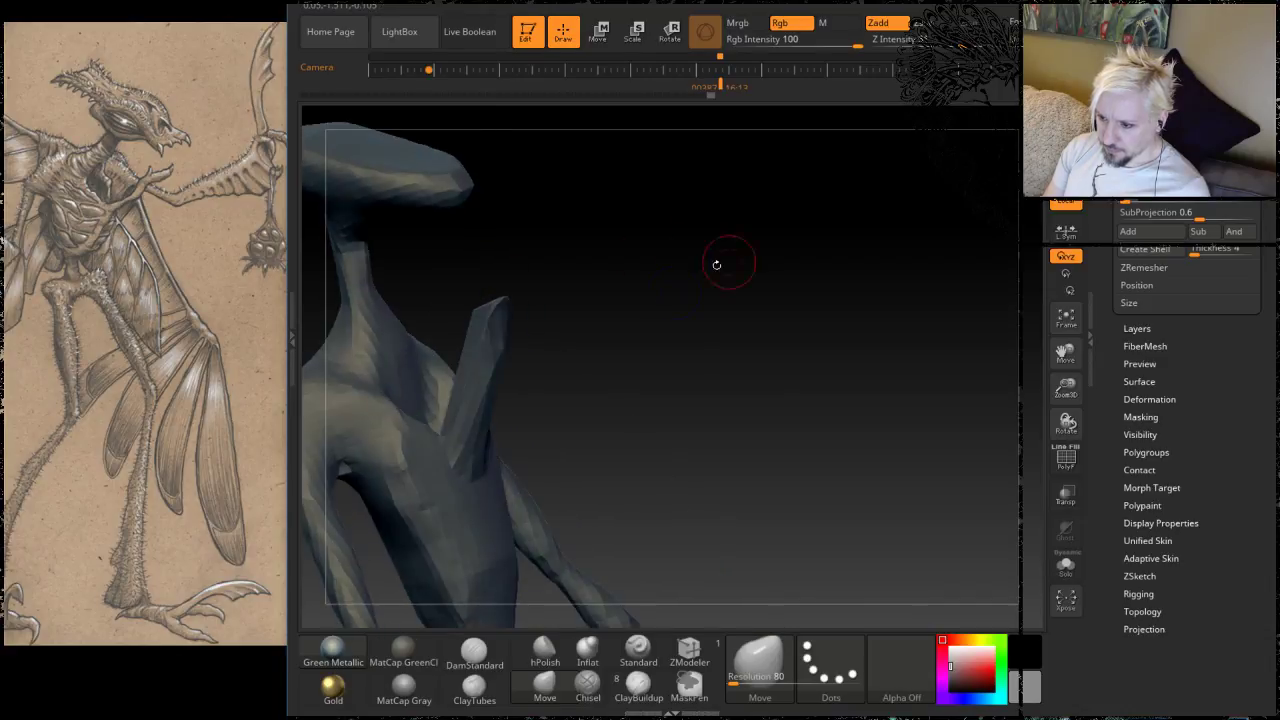
pyautogui.press('shift')
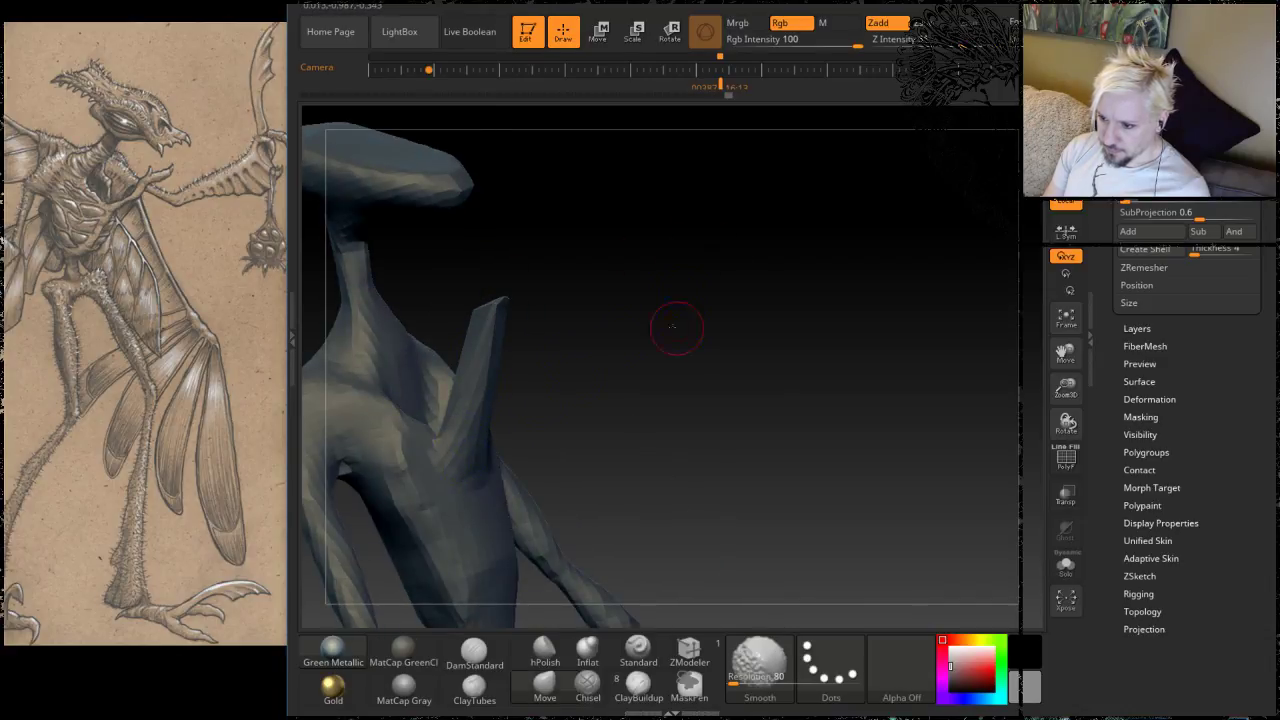
# Step: Slim the chest spike and refine its base on the torso with a resized Move brush
pyautogui.moveTo(672, 326); pyautogui.dragTo(550, 345)
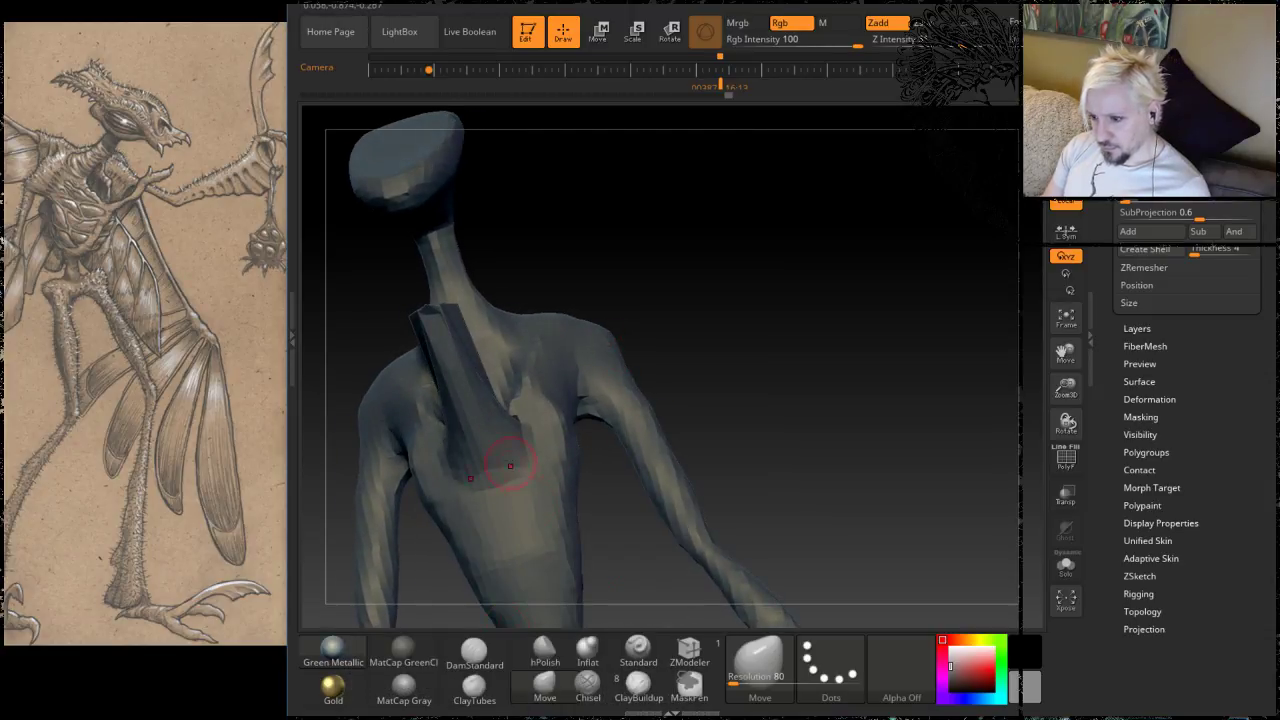
pyautogui.press('space')
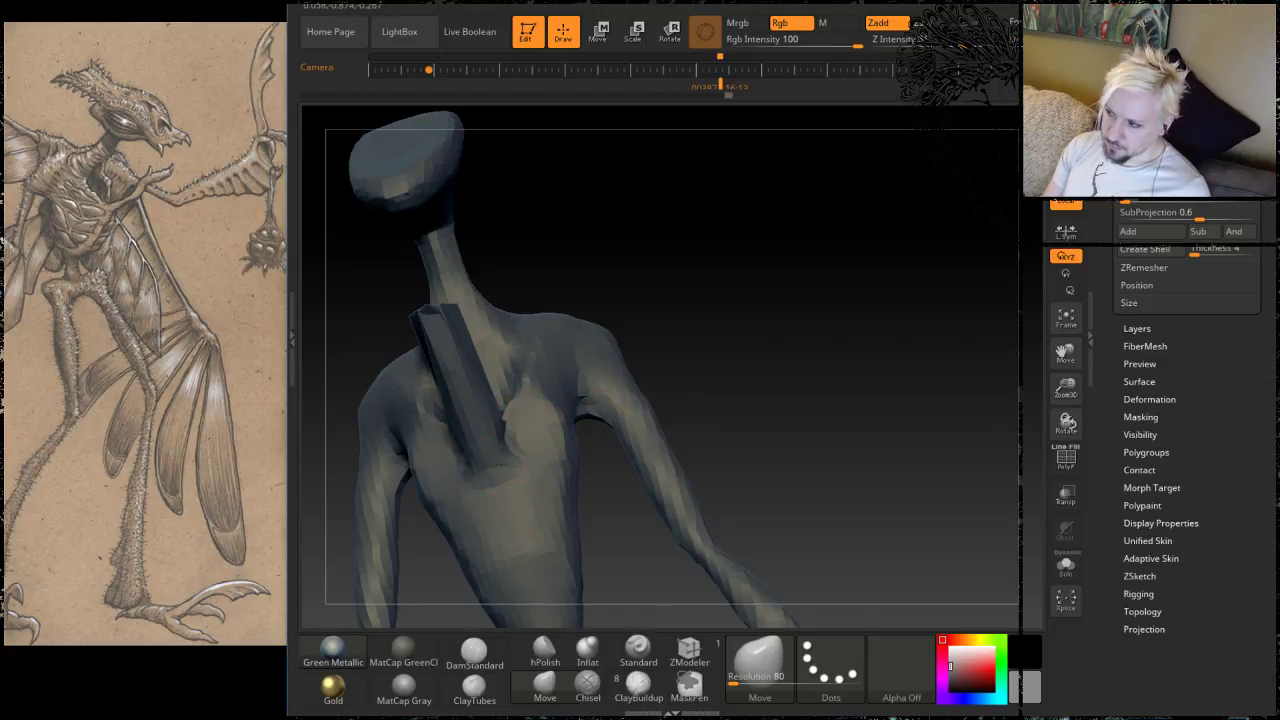
pyautogui.moveTo(740, 271)
pyautogui.mouseDown()
pyautogui.moveTo(797, 237)
pyautogui.moveTo(785, 252)
pyautogui.mouseUp()
pyautogui.moveTo(749, 300); pyautogui.dragTo(624, 350)
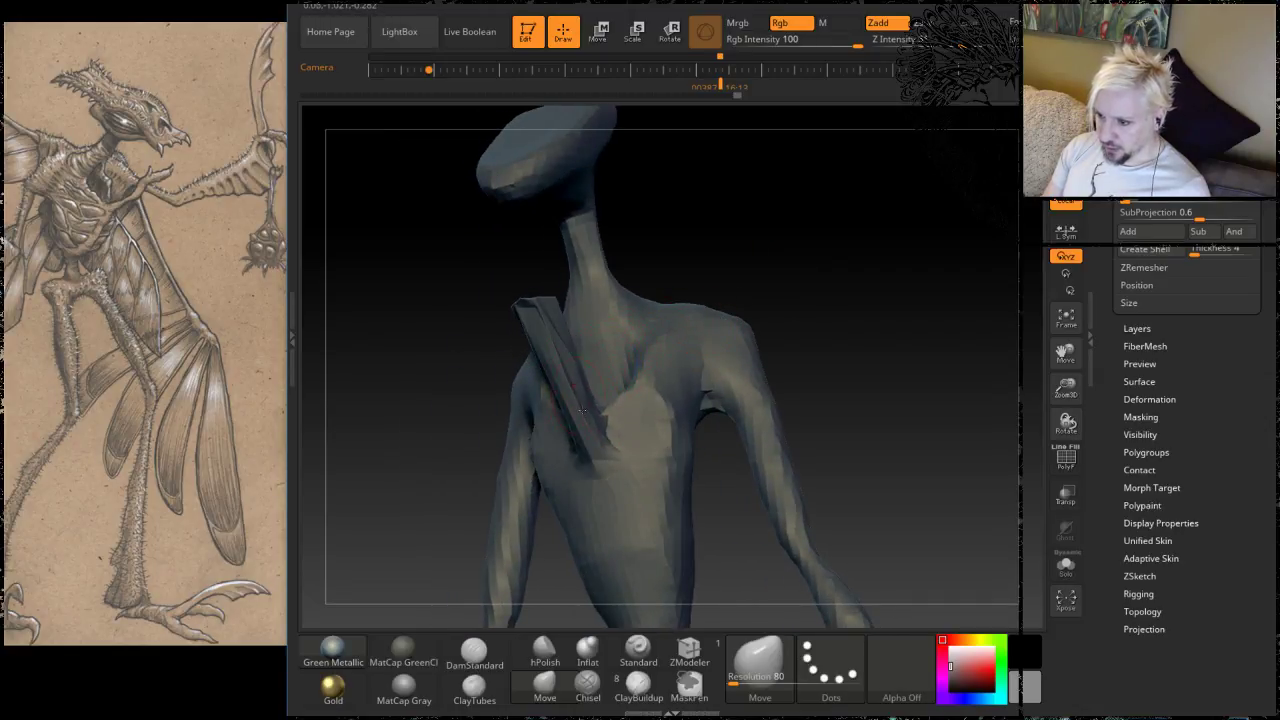
pyautogui.moveTo(799, 185)
pyautogui.mouseDown()
pyautogui.moveTo(711, 294)
pyautogui.moveTo(683, 297)
pyautogui.moveTo(749, 274)
pyautogui.moveTo(691, 226)
pyautogui.moveTo(705, 238)
pyautogui.moveTo(770, 205)
pyautogui.moveTo(710, 245)
pyautogui.moveTo(751, 258)
pyautogui.moveTo(703, 303)
pyautogui.mouseUp()
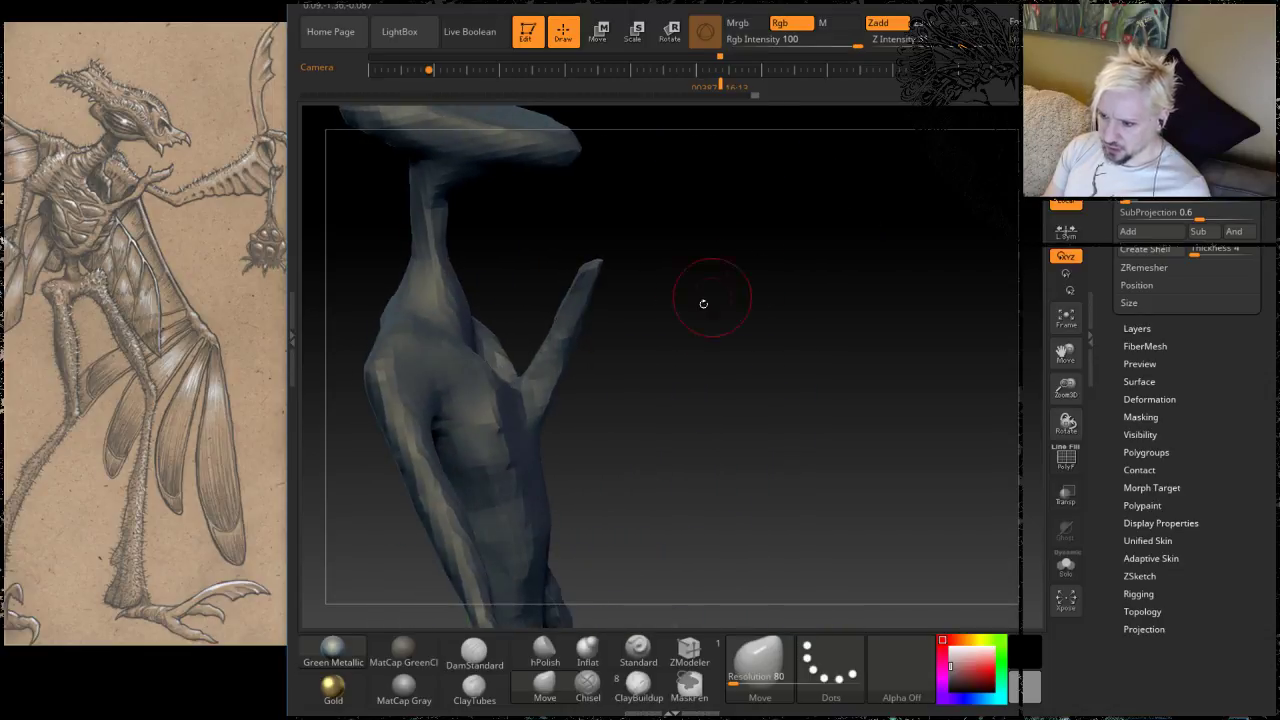
# Step: Bend the chest spike at about mid-length so its upper half points more steeply upward
pyautogui.press('space')
pyautogui.moveTo(636, 404)
pyautogui.mouseDown()
pyautogui.moveTo(656, 404)
pyautogui.moveTo(642, 347)
pyautogui.mouseUp()
pyautogui.moveTo(567, 335); pyautogui.dragTo(573, 342)
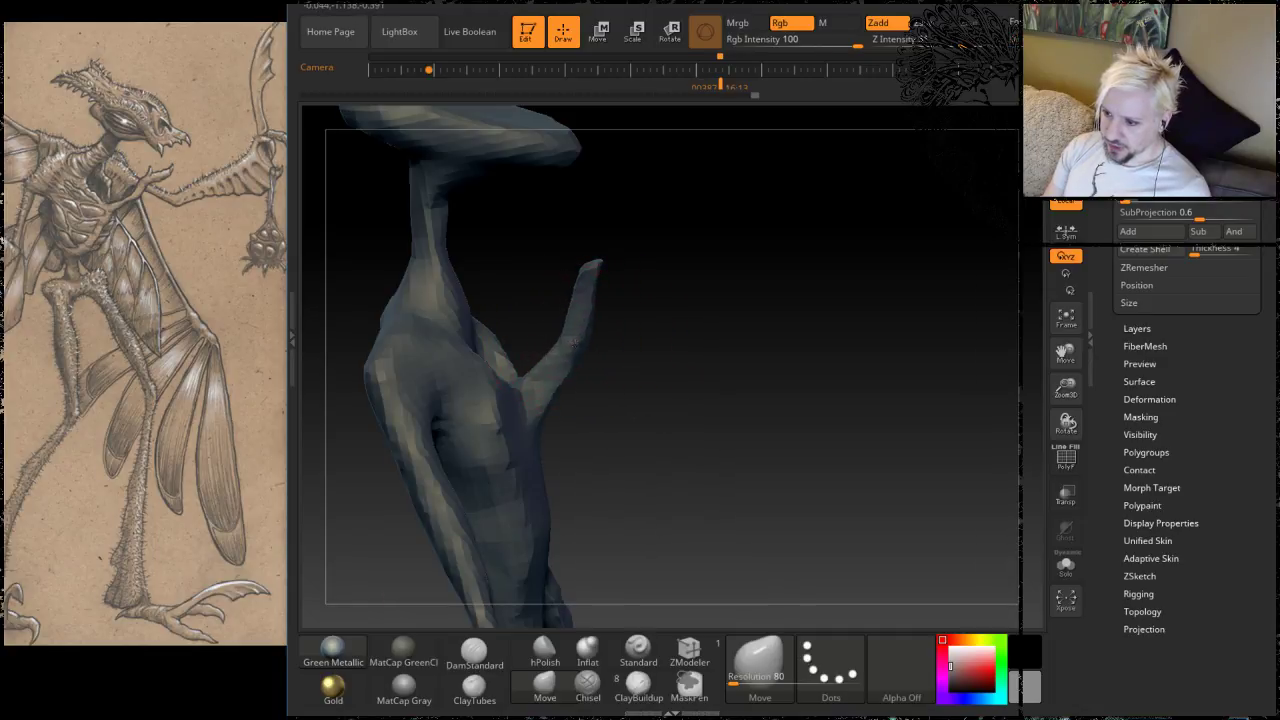
# Step: Reshape the long pointed toes in side view with the Move brush
pyautogui.moveTo(748, 375); pyautogui.dragTo(717, 342)
pyautogui.keyDown('alt'); pyautogui.moveTo(742, 405); pyautogui.dragTo(720, 363); pyautogui.keyUp('alt')
pyautogui.keyDown('alt'); pyautogui.moveTo(742, 458); pyautogui.dragTo(736, 333); pyautogui.keyUp('alt')
pyautogui.keyDown('shift'); pyautogui.moveTo(736, 442); pyautogui.dragTo(680, 514); pyautogui.keyUp('shift')
pyautogui.moveTo(814, 391); pyautogui.dragTo(709, 514)
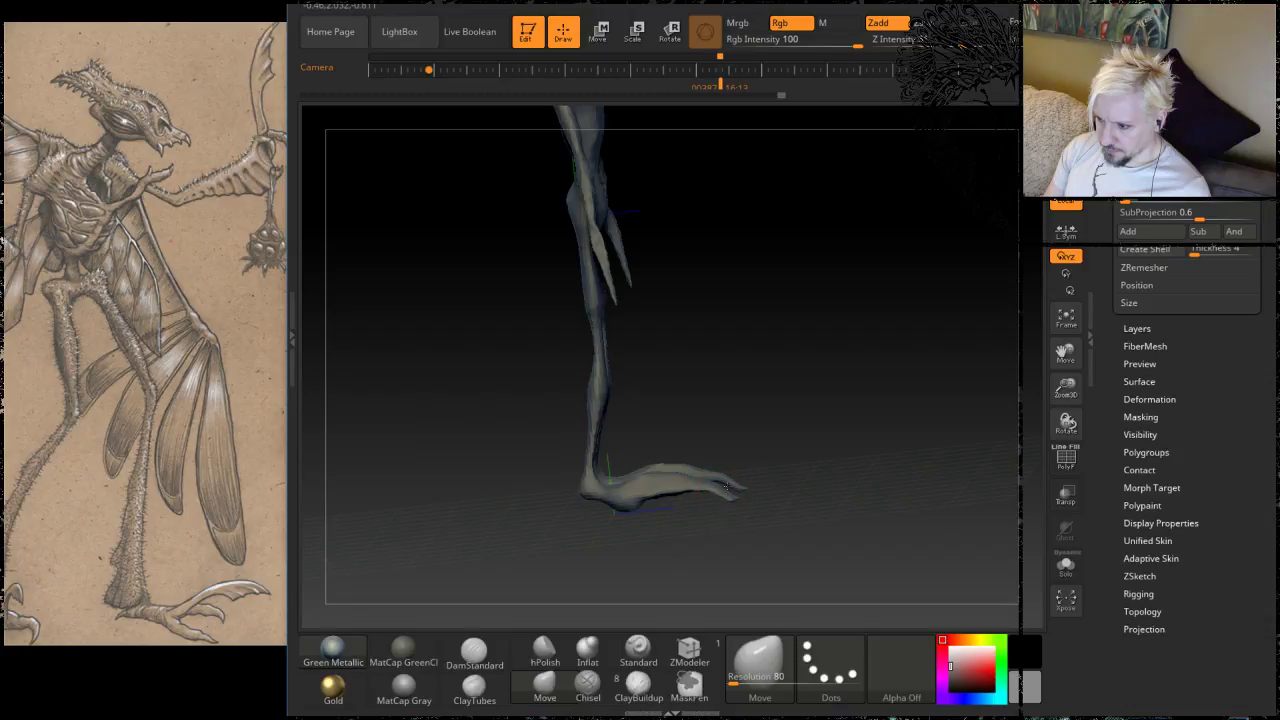
pyautogui.moveTo(817, 339); pyautogui.dragTo(708, 407)
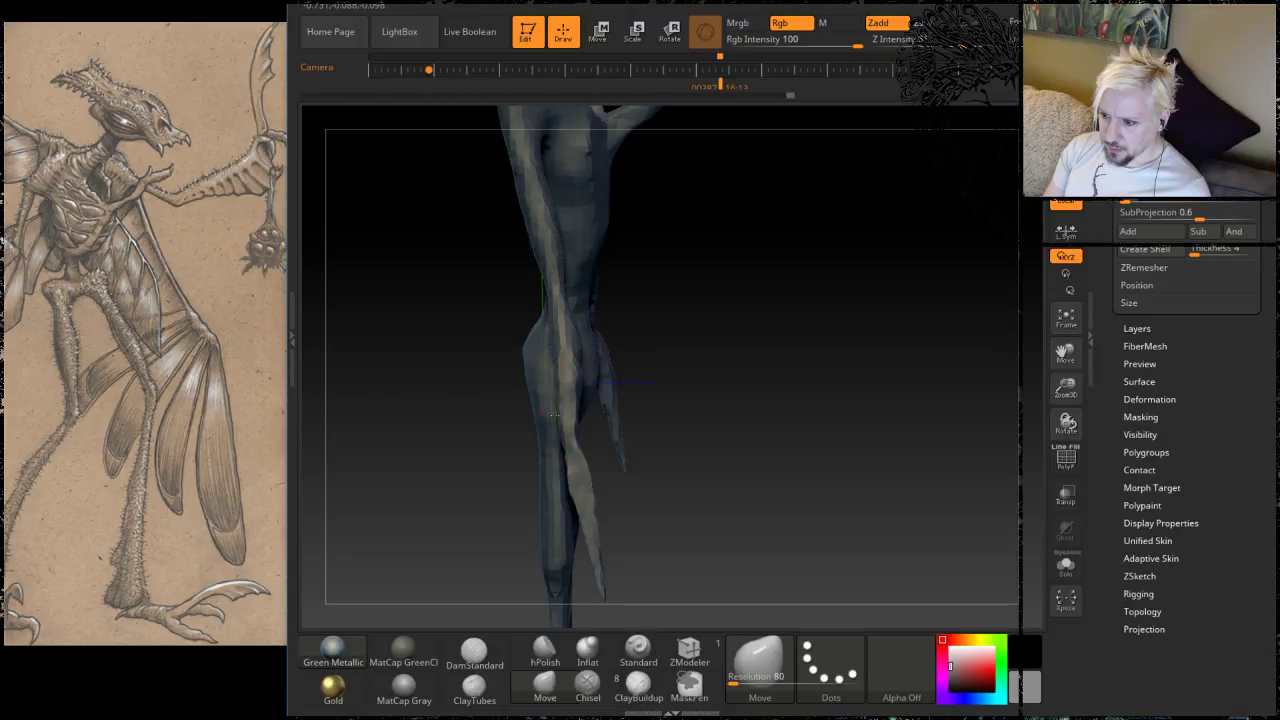
# Step: Set MaskPen as the masking brush, skip its note until the next restart, and draw a mask rectangle beside the forearm
pyautogui.moveTo(566, 415); pyautogui.dragTo(556, 416)
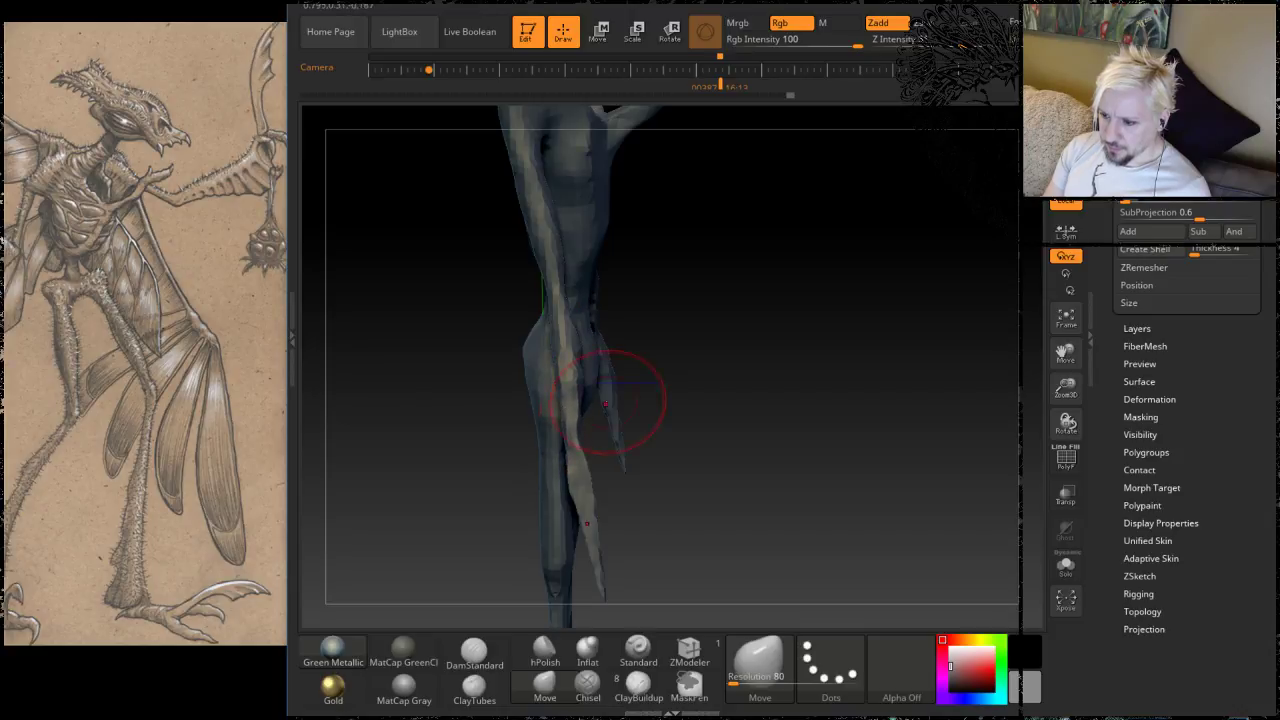
pyautogui.moveTo(747, 350); pyautogui.dragTo(740, 440)
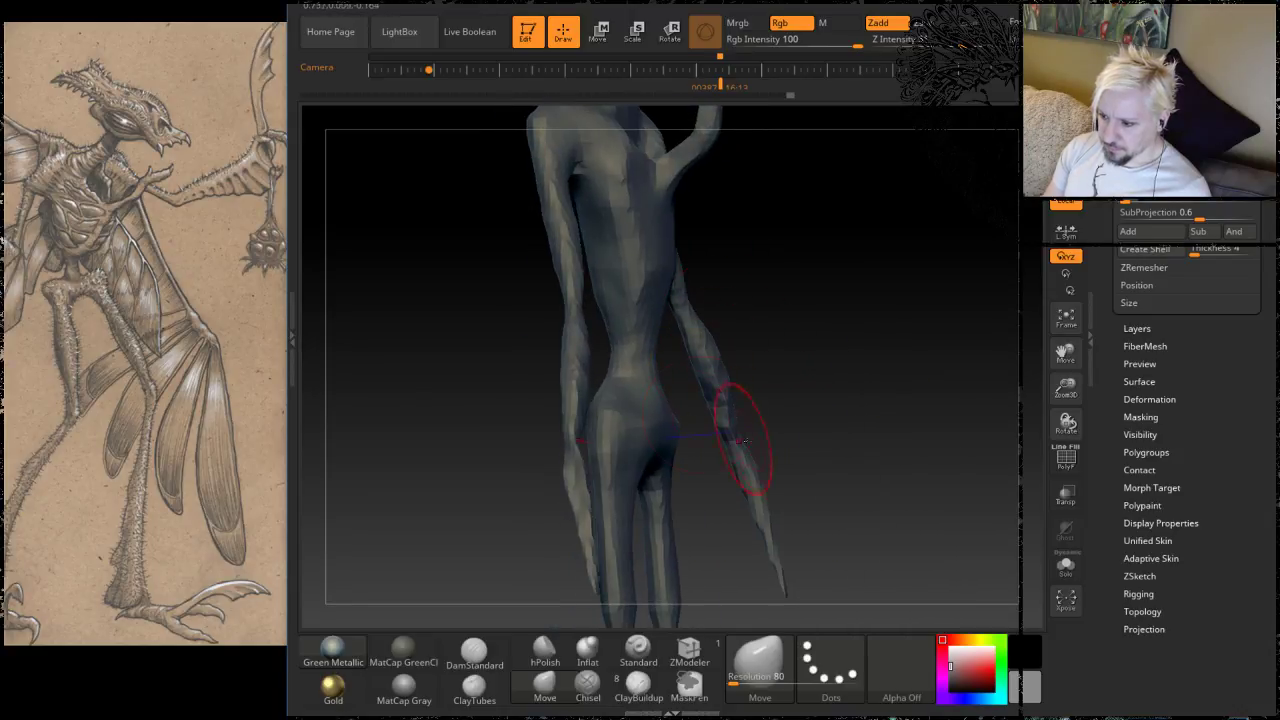
pyautogui.click(689, 681)
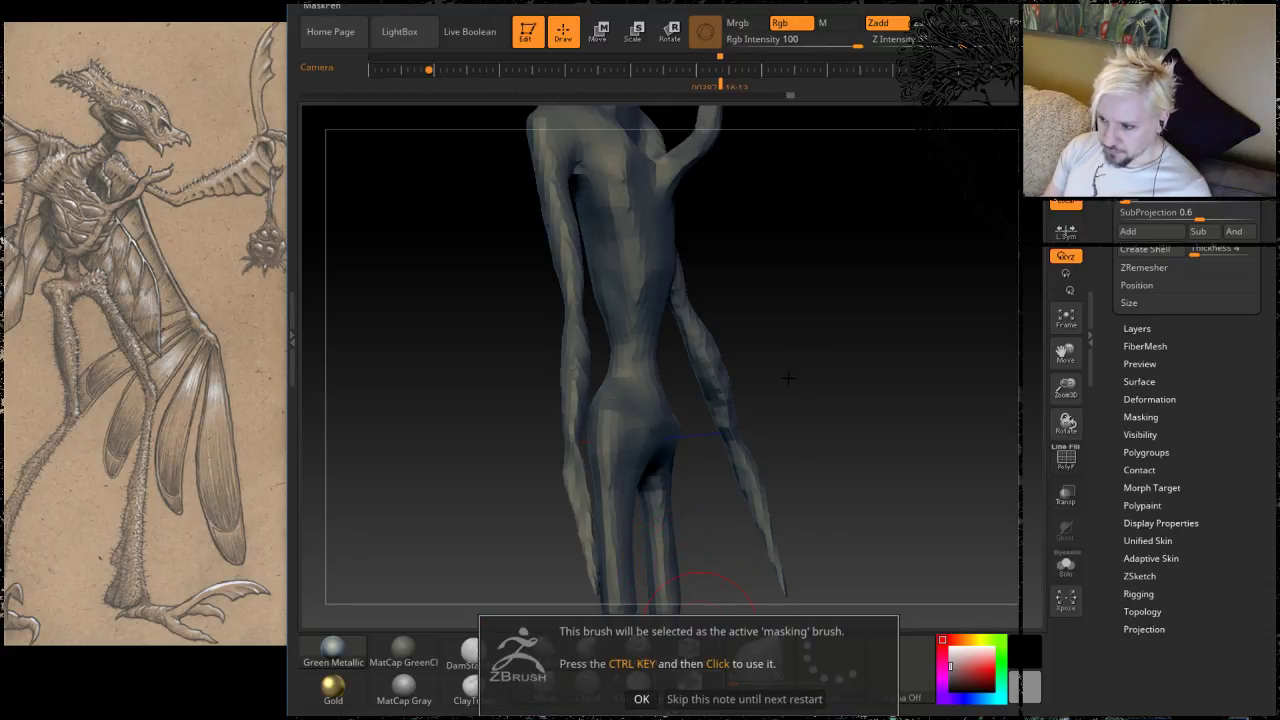
pyautogui.click(745, 699)
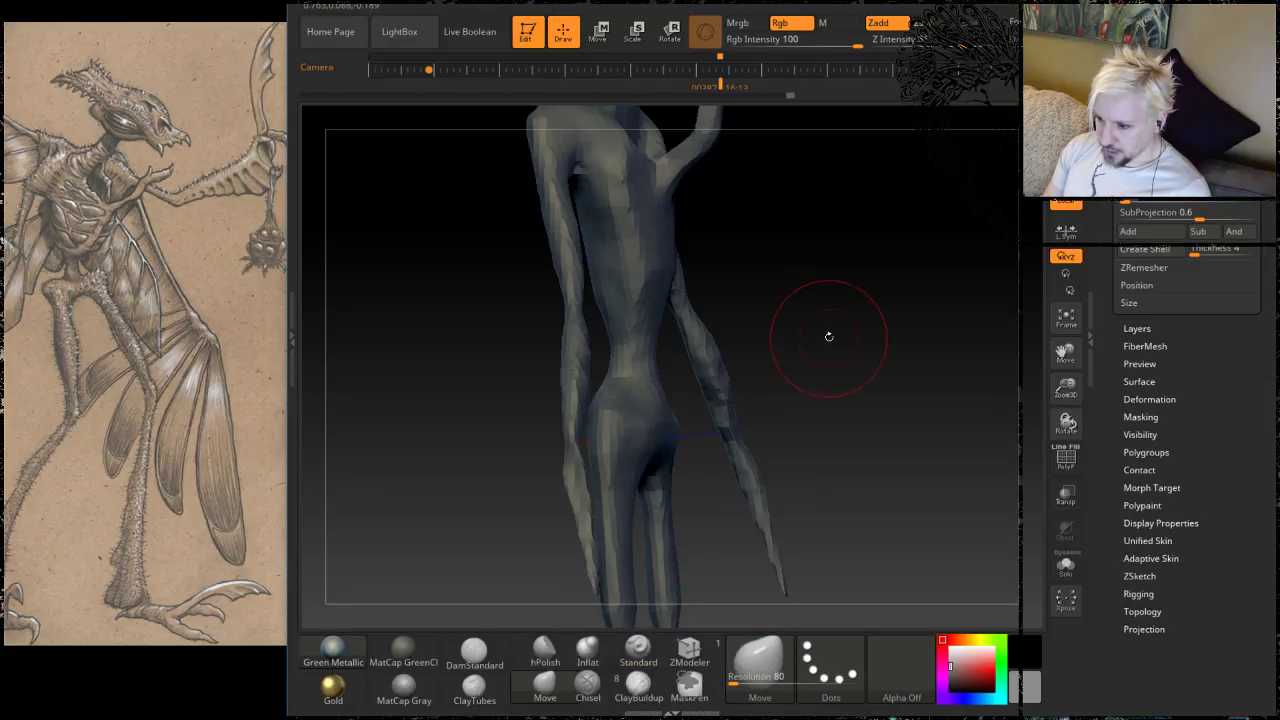
pyautogui.moveTo(829, 337)
pyautogui.mouseDown()
pyautogui.moveTo(851, 364)
pyautogui.moveTo(840, 352)
pyautogui.mouseUp()
pyautogui.moveTo(732, 322); pyautogui.dragTo(780, 316)
pyautogui.moveTo(638, 293)
pyautogui.keyDown('ctrl'); pyautogui.mouseDown()
pyautogui.moveTo(603, 293)
pyautogui.moveTo(606, 367)
pyautogui.mouseUp(); pyautogui.keyUp('ctrl')
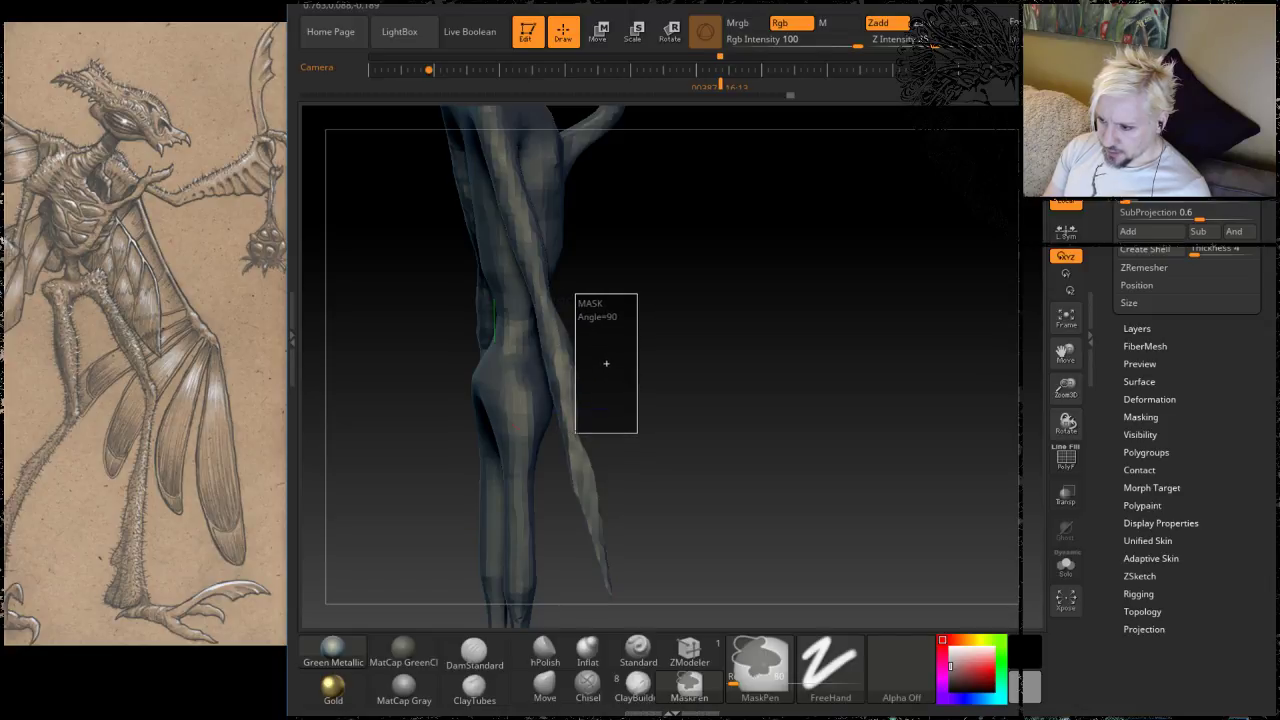
pyautogui.keyDown('ctrl'); pyautogui.moveTo(604, 364); pyautogui.dragTo(606, 372); pyautogui.keyUp('ctrl')
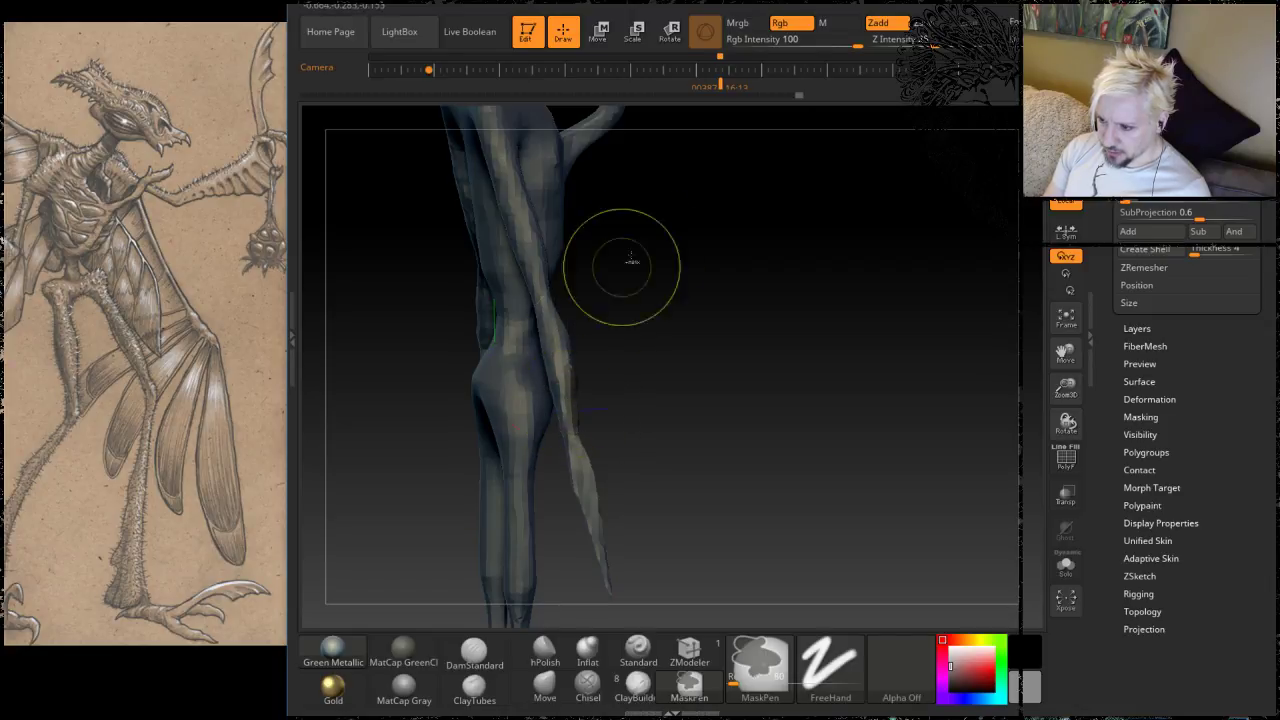
pyautogui.moveTo(769, 326)
pyautogui.mouseDown()
pyautogui.moveTo(651, 320)
pyautogui.moveTo(677, 409)
pyautogui.mouseUp()
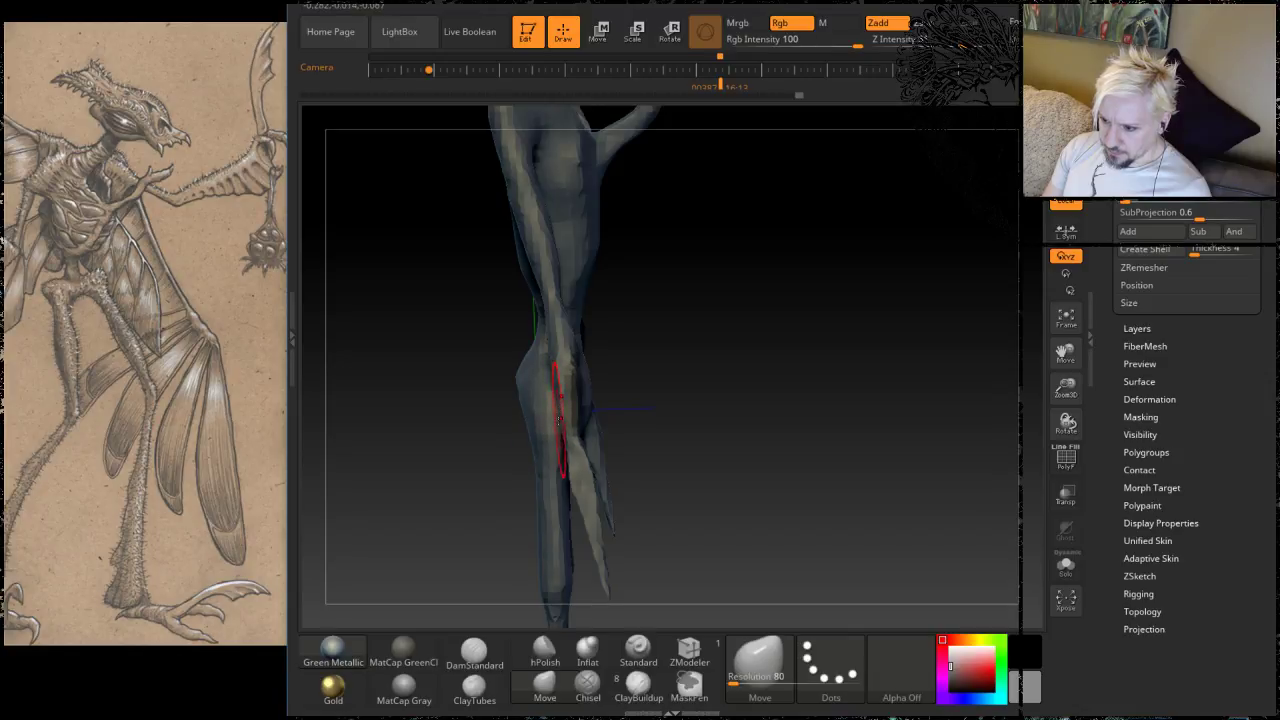
# Step: Try to pull the forearms out into broad shapes with the Move brush, and undo the strokes
pyautogui.moveTo(634, 355); pyautogui.dragTo(670, 343)
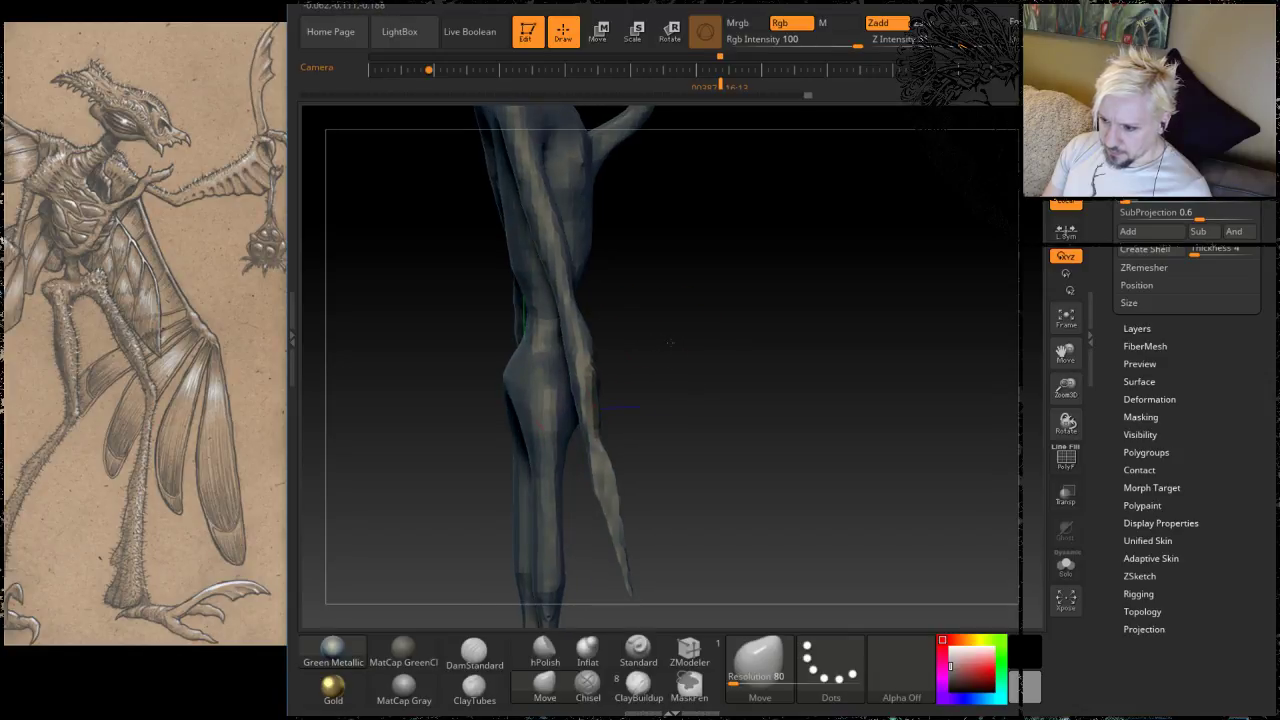
pyautogui.moveTo(517, 355); pyautogui.dragTo(482, 426)
pyautogui.moveTo(551, 346); pyautogui.dragTo(507, 362)
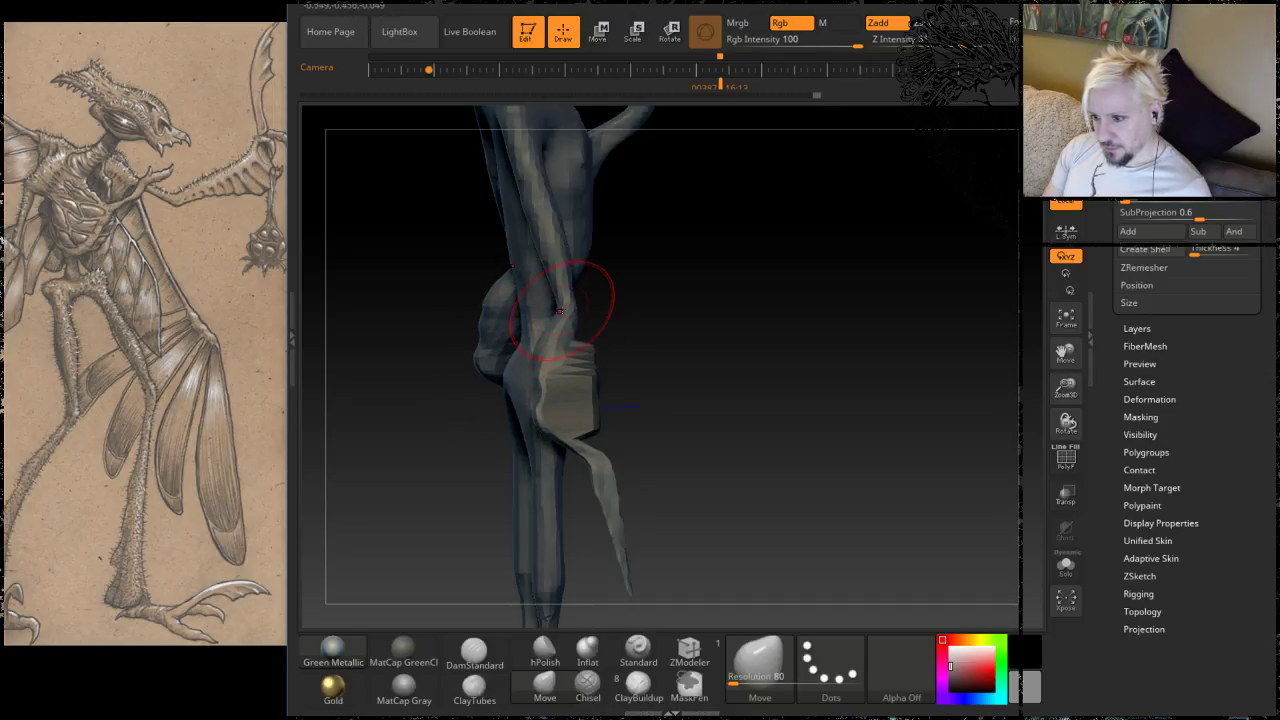
pyautogui.moveTo(560, 311); pyautogui.dragTo(534, 307)
pyautogui.moveTo(728, 276)
pyautogui.mouseDown()
pyautogui.moveTo(560, 282)
pyautogui.moveTo(732, 300)
pyautogui.moveTo(734, 363)
pyautogui.mouseUp()
pyautogui.press('ctrl')
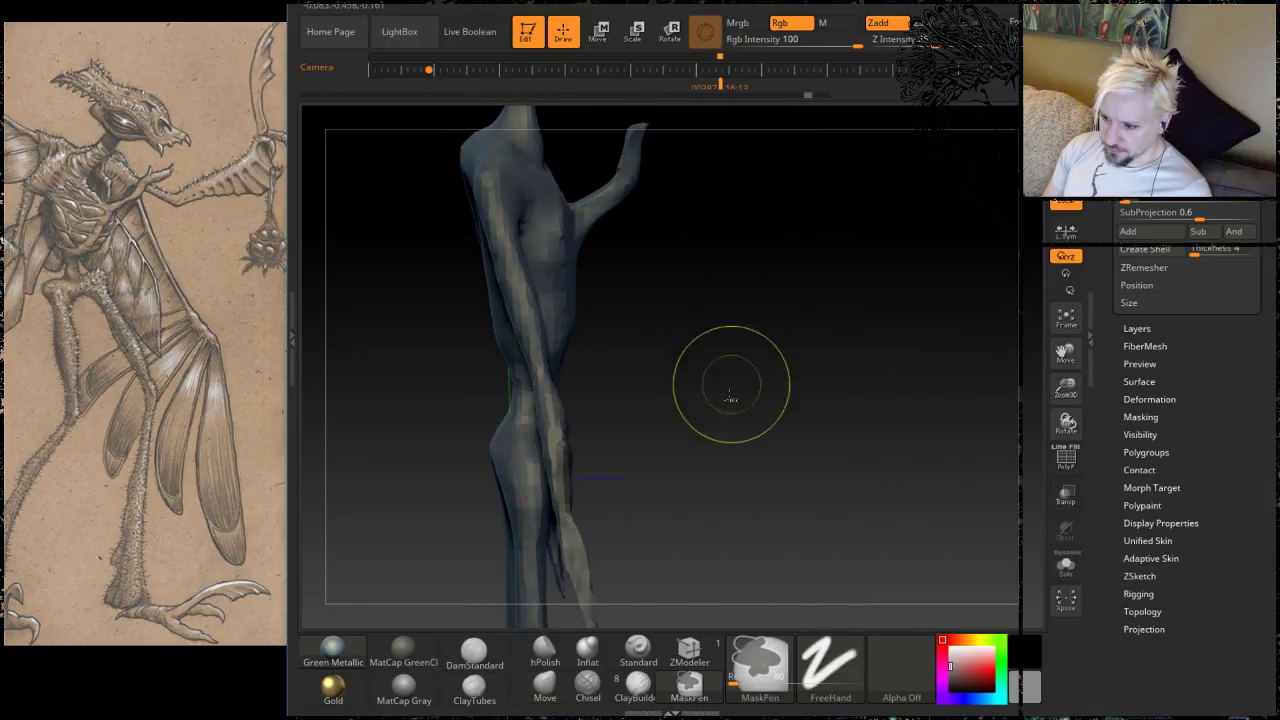
# Step: Thicken both forearms from elbow to wrist with the Inflat brush
pyautogui.moveTo(766, 420); pyautogui.dragTo(688, 434)
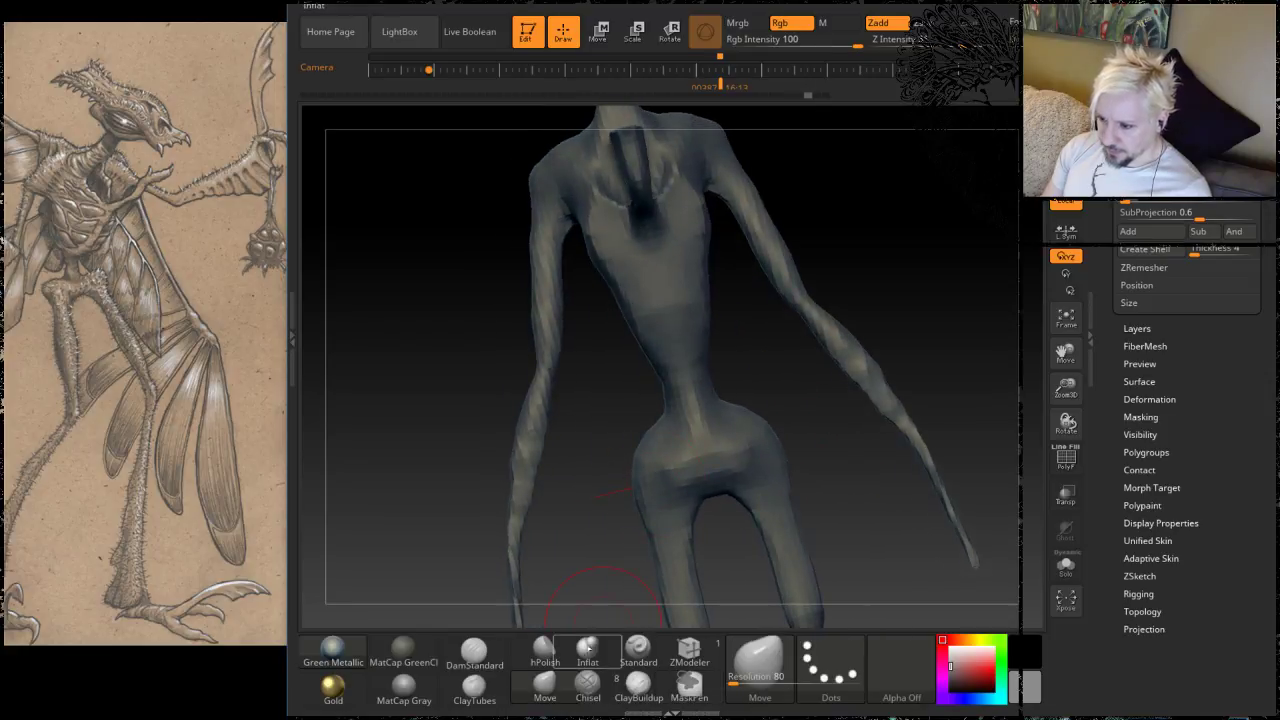
pyautogui.click(589, 668)
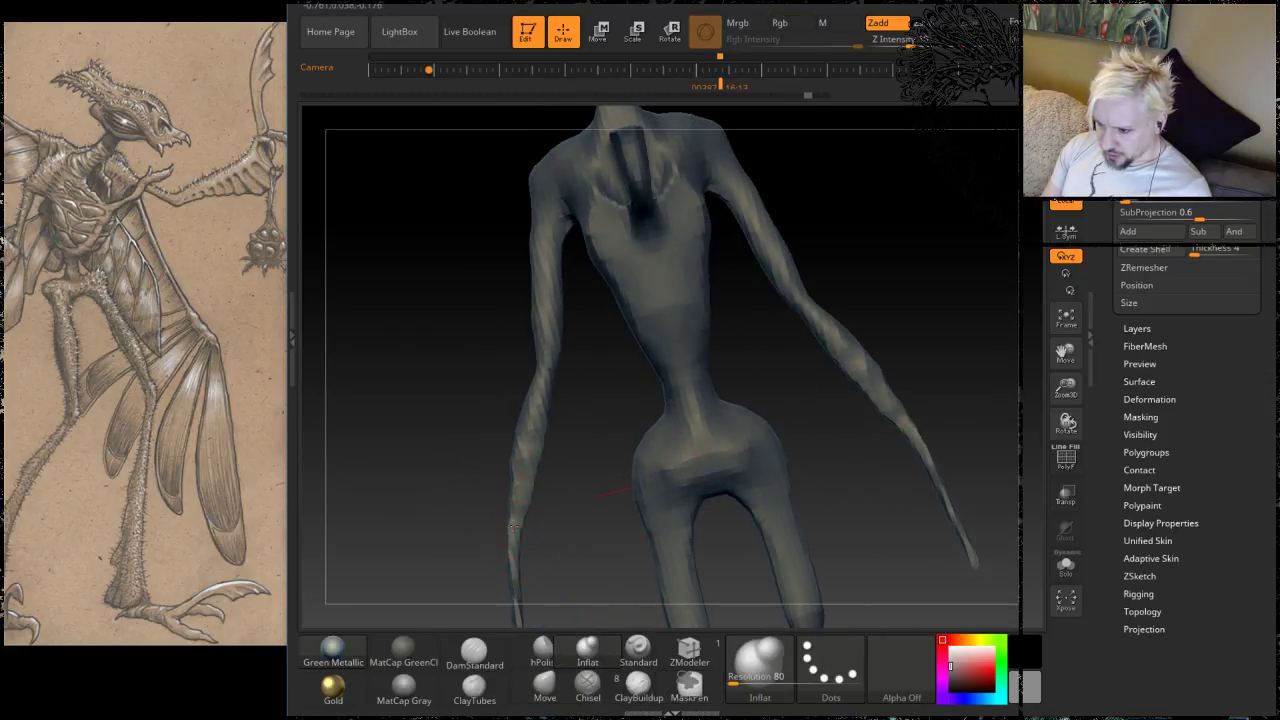
pyautogui.moveTo(512, 525); pyautogui.dragTo(535, 374)
pyautogui.moveTo(523, 471)
pyautogui.mouseDown()
pyautogui.moveTo(514, 520)
pyautogui.moveTo(529, 523)
pyautogui.moveTo(532, 360)
pyautogui.moveTo(514, 526)
pyautogui.mouseUp()
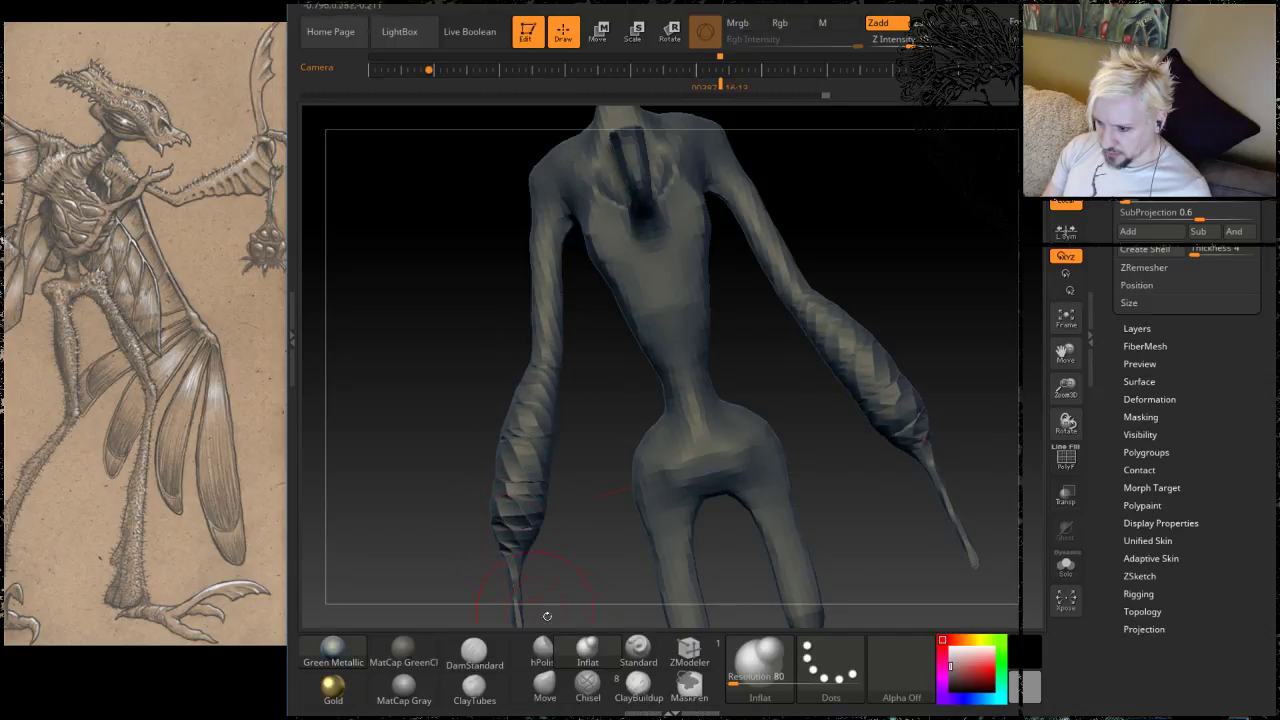
# Step: Switch to the Move brush and reshape the outline of the inflated forearms, undoing an unwanted stroke
pyautogui.click(588, 663)
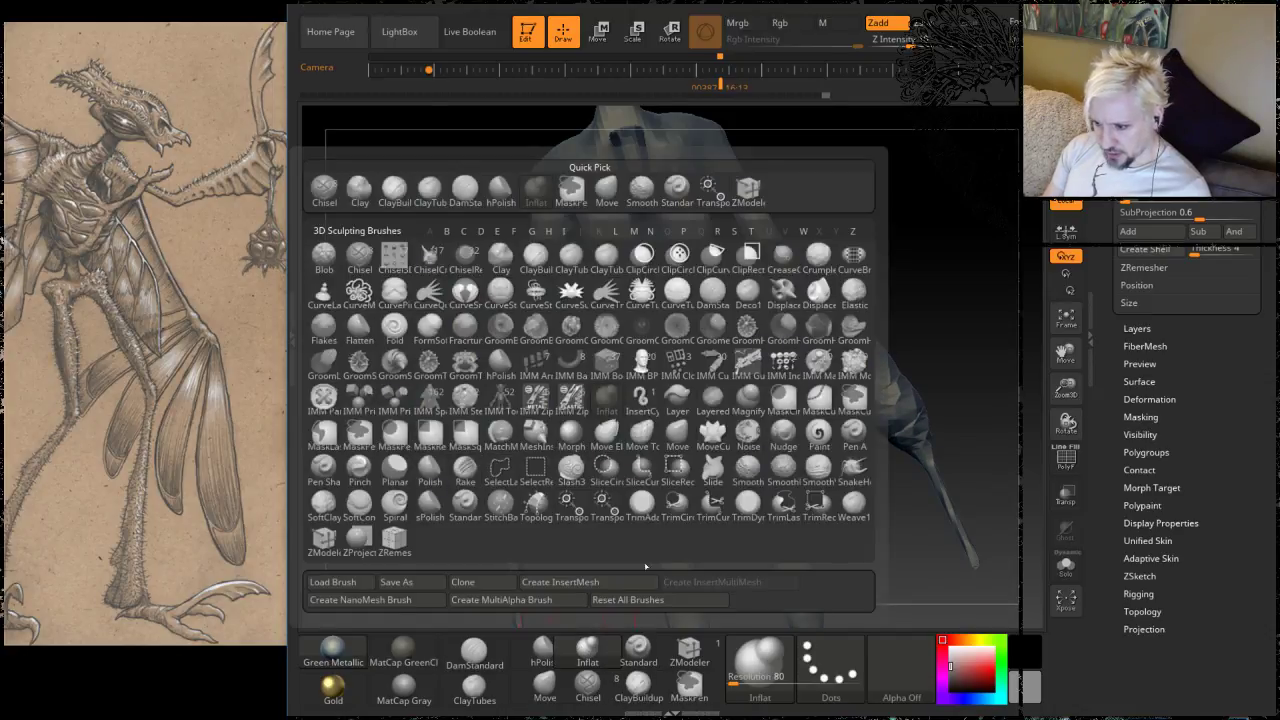
pyautogui.click(545, 684)
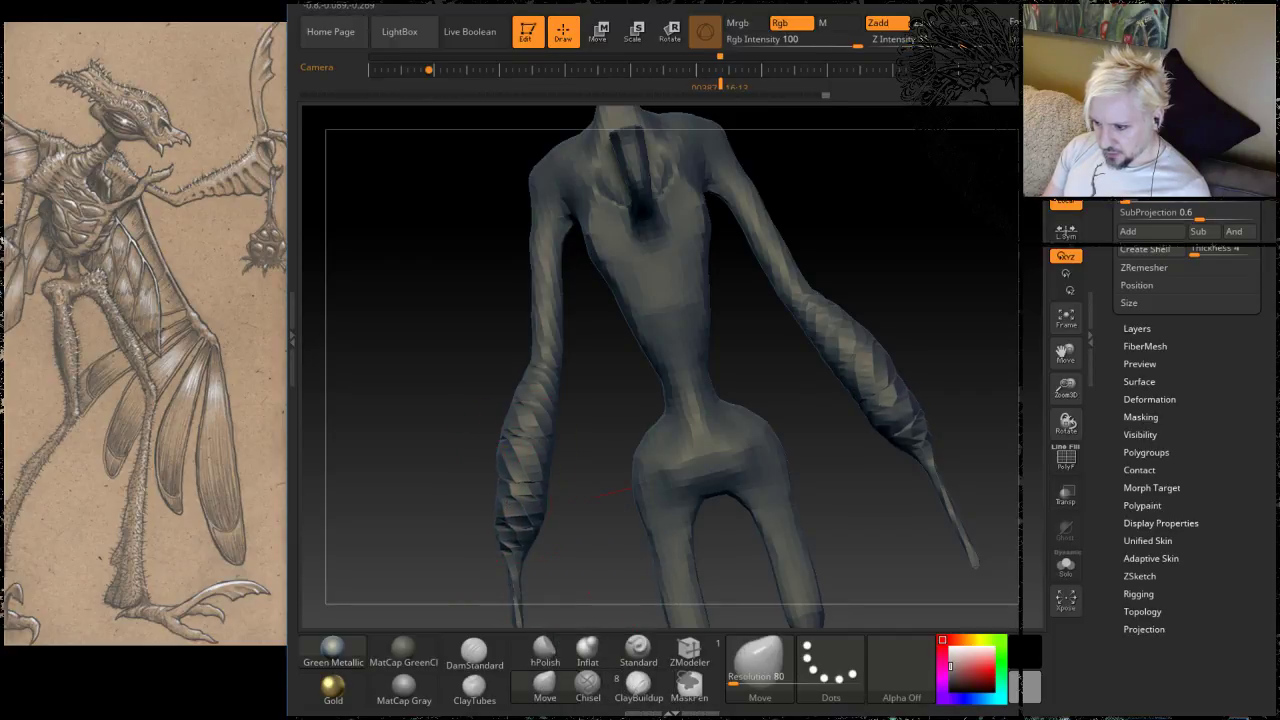
pyautogui.moveTo(498, 454)
pyautogui.mouseDown()
pyautogui.moveTo(512, 452)
pyautogui.moveTo(517, 400)
pyautogui.mouseUp()
pyautogui.moveTo(499, 515)
pyautogui.mouseDown()
pyautogui.moveTo(441, 504)
pyautogui.moveTo(548, 473)
pyautogui.moveTo(543, 443)
pyautogui.moveTo(571, 400)
pyautogui.moveTo(573, 363)
pyautogui.mouseUp()
pyautogui.moveTo(471, 420)
pyautogui.mouseDown()
pyautogui.moveTo(588, 486)
pyautogui.moveTo(562, 488)
pyautogui.mouseUp()
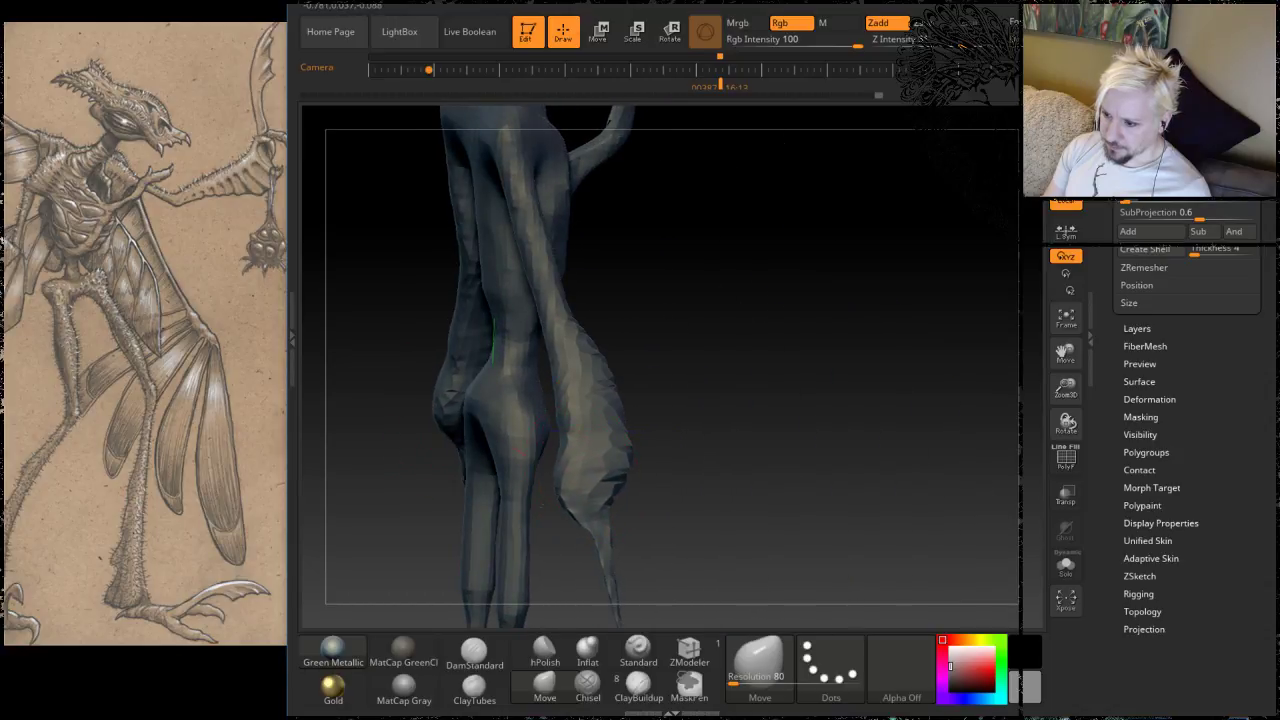
pyautogui.moveTo(560, 437)
pyautogui.mouseDown()
pyautogui.moveTo(286, 370)
pyautogui.moveTo(314, 343)
pyautogui.mouseUp()
pyautogui.hotkey('ctrl', 'z')
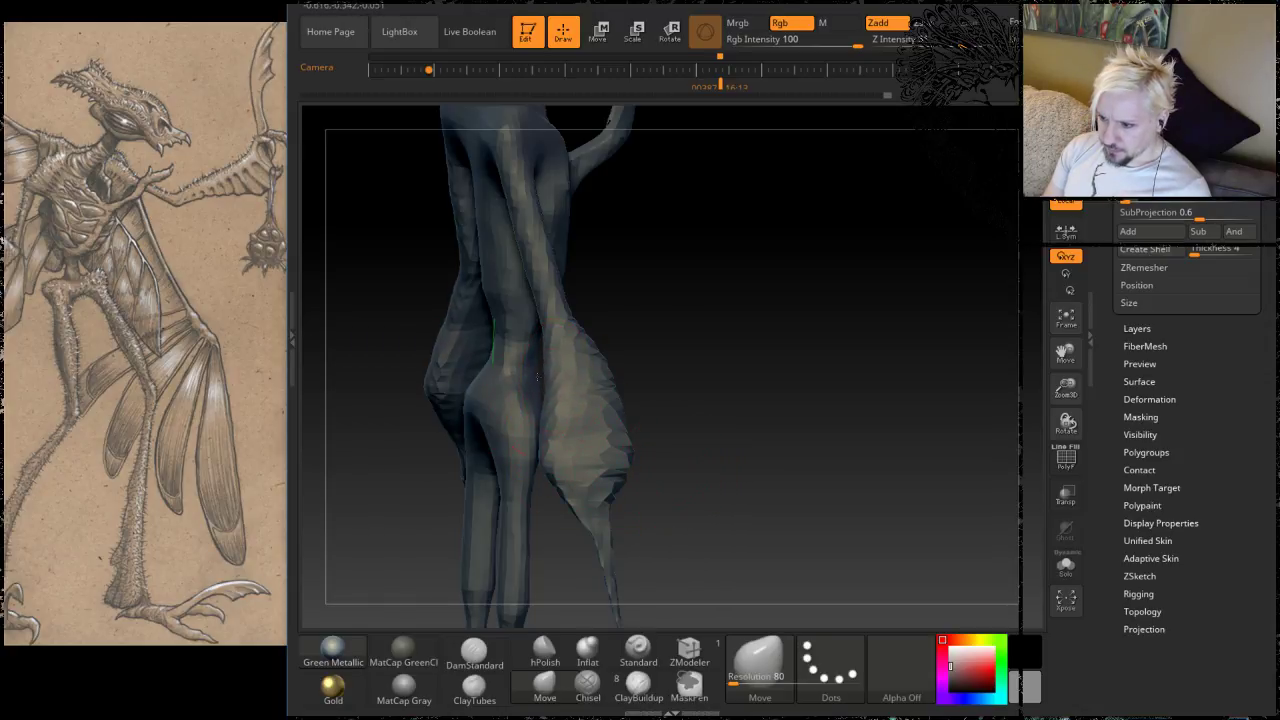
# Step: Refine the forearms from the side so they taper smoothly through the wrists into the pointed hands
pyautogui.moveTo(753, 341)
pyautogui.mouseDown()
pyautogui.moveTo(786, 334)
pyautogui.moveTo(748, 343)
pyautogui.moveTo(616, 444)
pyautogui.mouseUp()
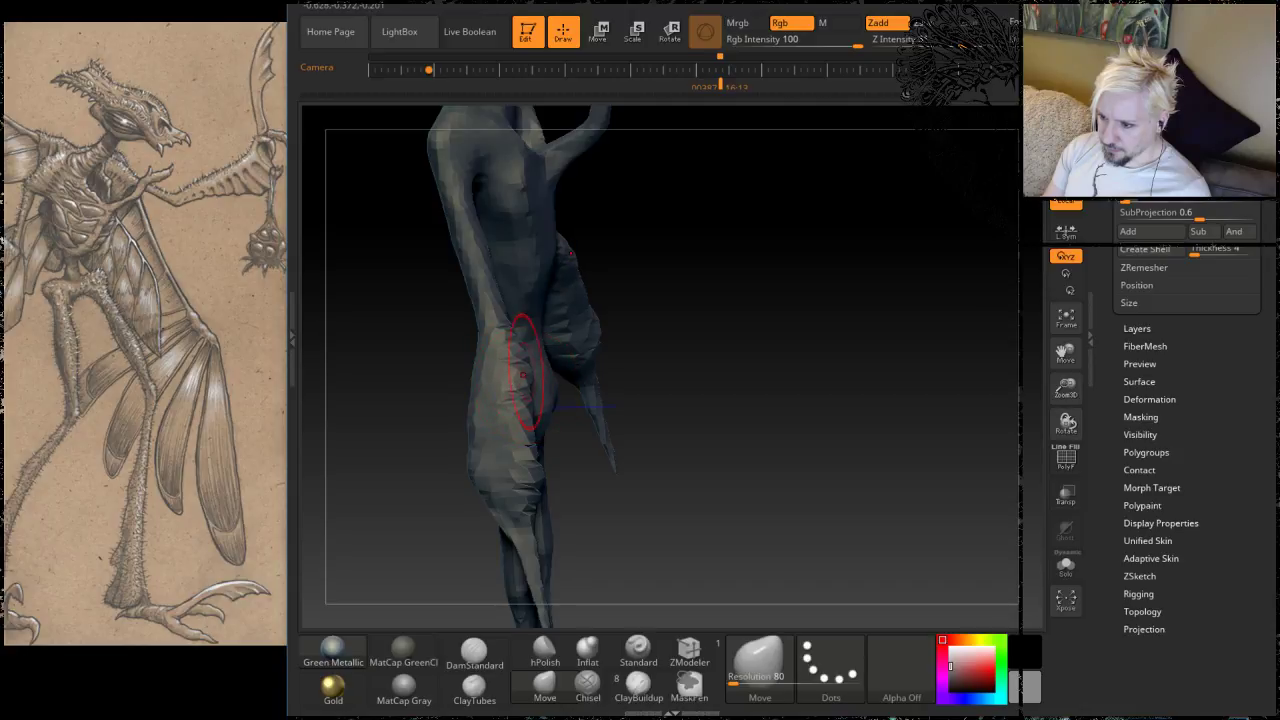
pyautogui.moveTo(748, 407)
pyautogui.mouseDown()
pyautogui.moveTo(723, 357)
pyautogui.moveTo(773, 325)
pyautogui.moveTo(704, 332)
pyautogui.mouseUp()
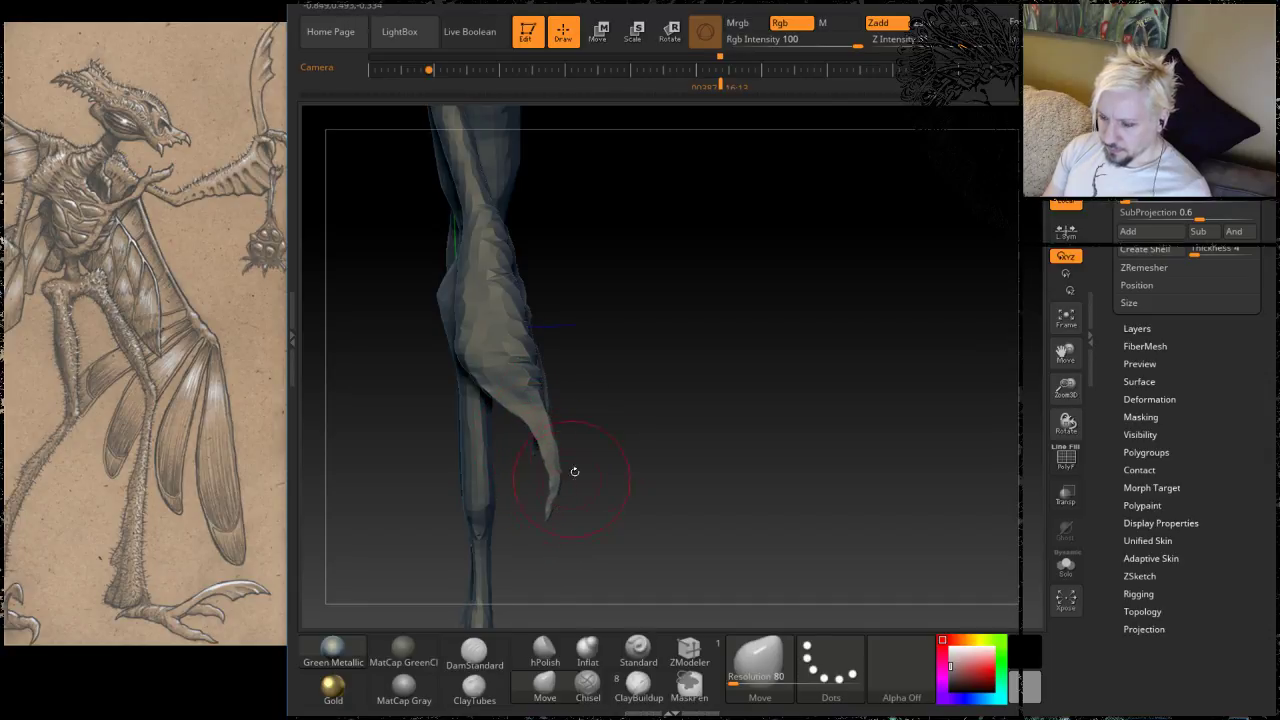
pyautogui.moveTo(716, 458)
pyautogui.mouseDown()
pyautogui.moveTo(686, 363)
pyautogui.moveTo(610, 341)
pyautogui.moveTo(650, 344)
pyautogui.moveTo(616, 350)
pyautogui.mouseUp()
pyautogui.moveTo(403, 417)
pyautogui.keyDown('alt'); pyautogui.mouseDown()
pyautogui.moveTo(648, 353)
pyautogui.moveTo(608, 525)
pyautogui.mouseUp(); pyautogui.keyUp('alt')
# Step: Mask a small patch on the inner side of the wrist with a smaller brush and invert the mask
pyautogui.press('space')
pyautogui.moveTo(602, 415)
pyautogui.mouseDown()
pyautogui.moveTo(584, 417)
pyautogui.moveTo(618, 413)
pyautogui.moveTo(545, 400)
pyautogui.mouseUp()
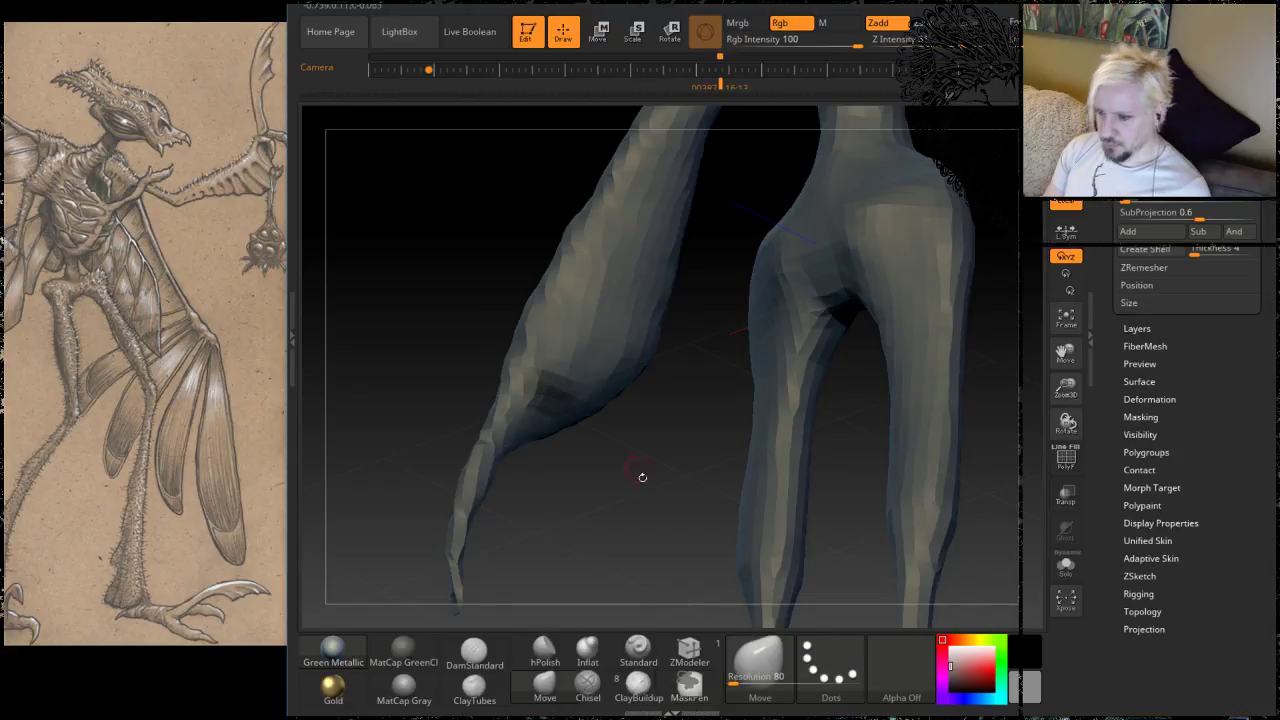
pyautogui.moveTo(640, 480)
pyautogui.mouseDown()
pyautogui.moveTo(600, 420)
pyautogui.moveTo(612, 450)
pyautogui.mouseUp()
pyautogui.keyDown('ctrl'); pyautogui.click(626, 417); pyautogui.keyUp('ctrl')
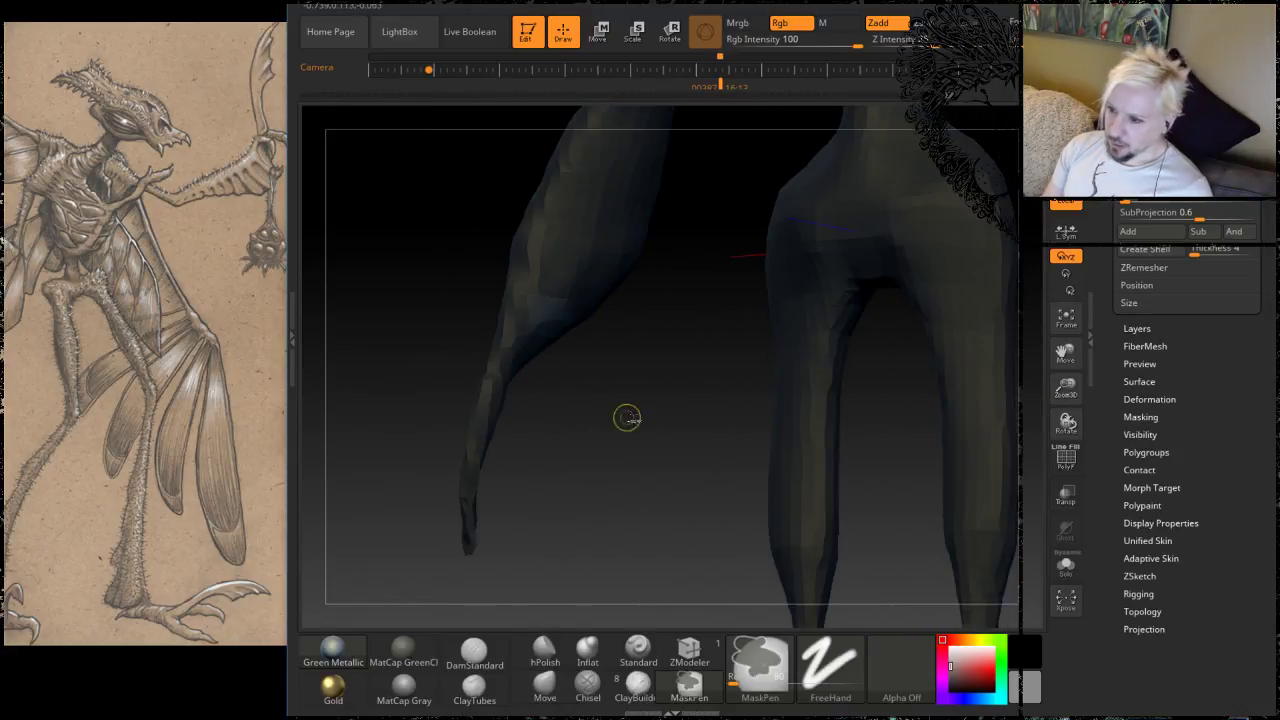
# Step: Pull the unmasked wrist patch down into a long pointed digit with a resized Move brush
pyautogui.keyDown('alt'); pyautogui.moveTo(629, 497); pyautogui.dragTo(528, 485); pyautogui.keyUp('alt')
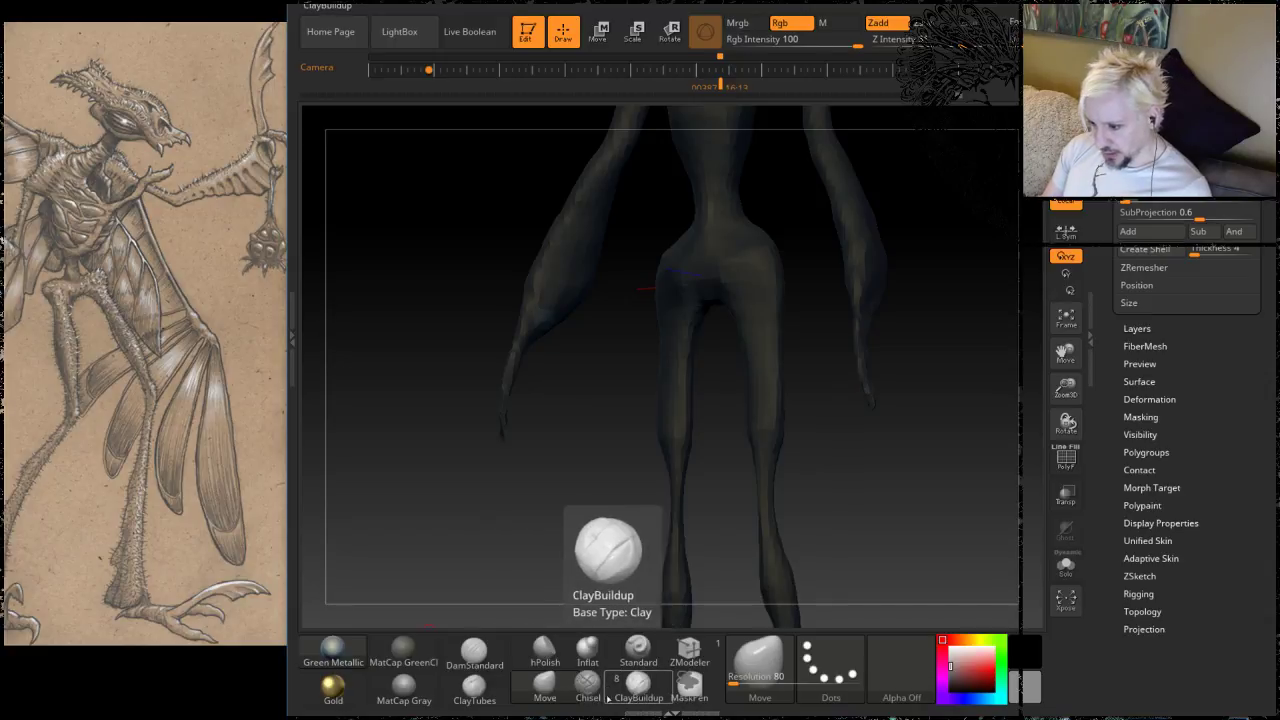
pyautogui.click(550, 688)
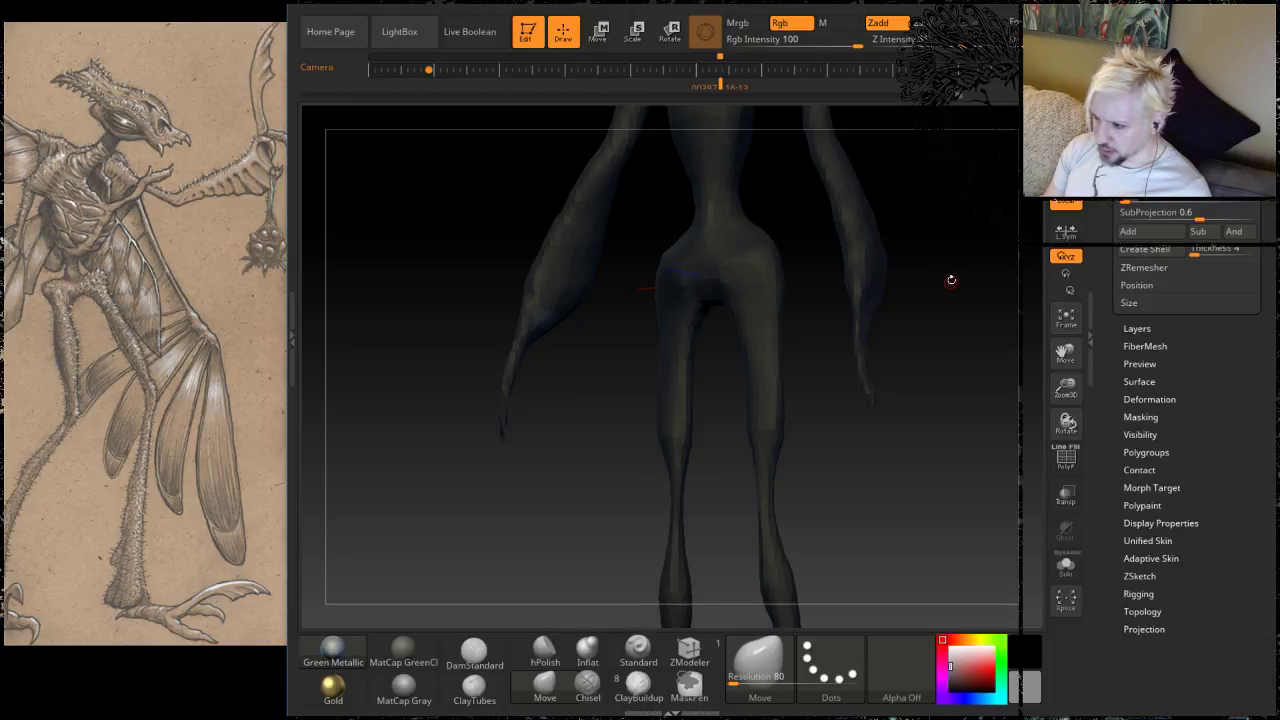
pyautogui.press('space')
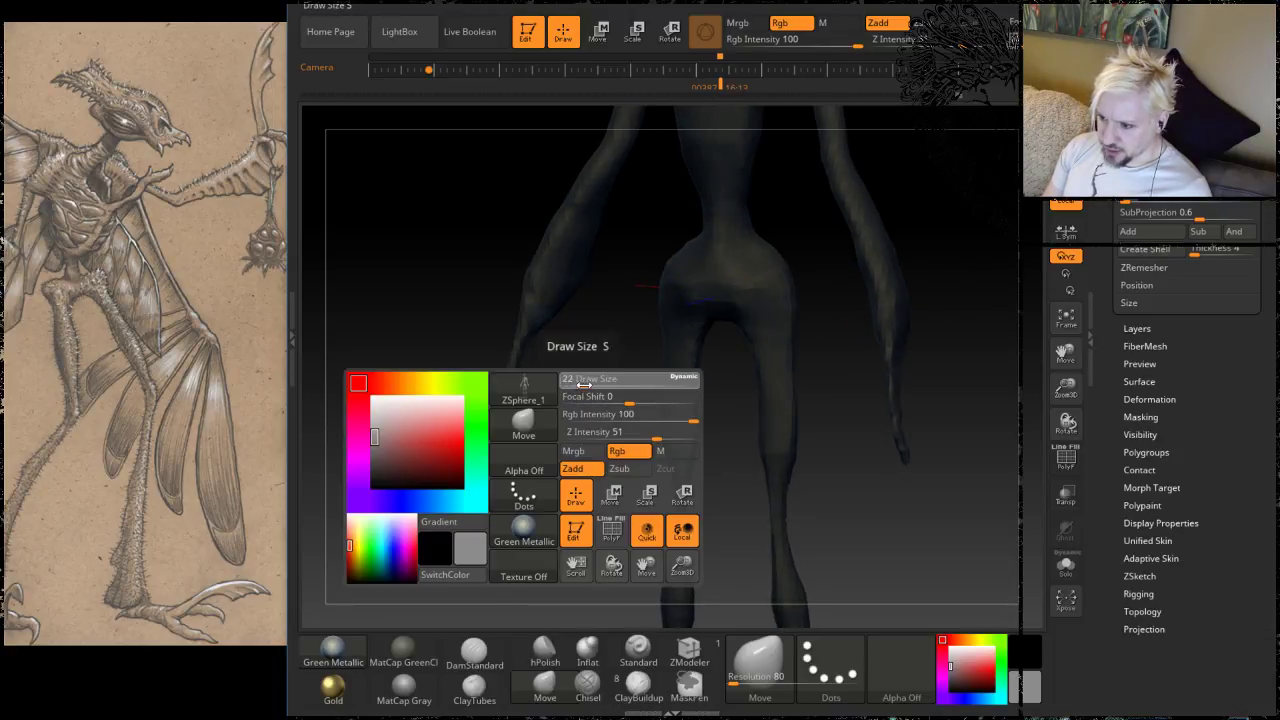
pyautogui.press('space')
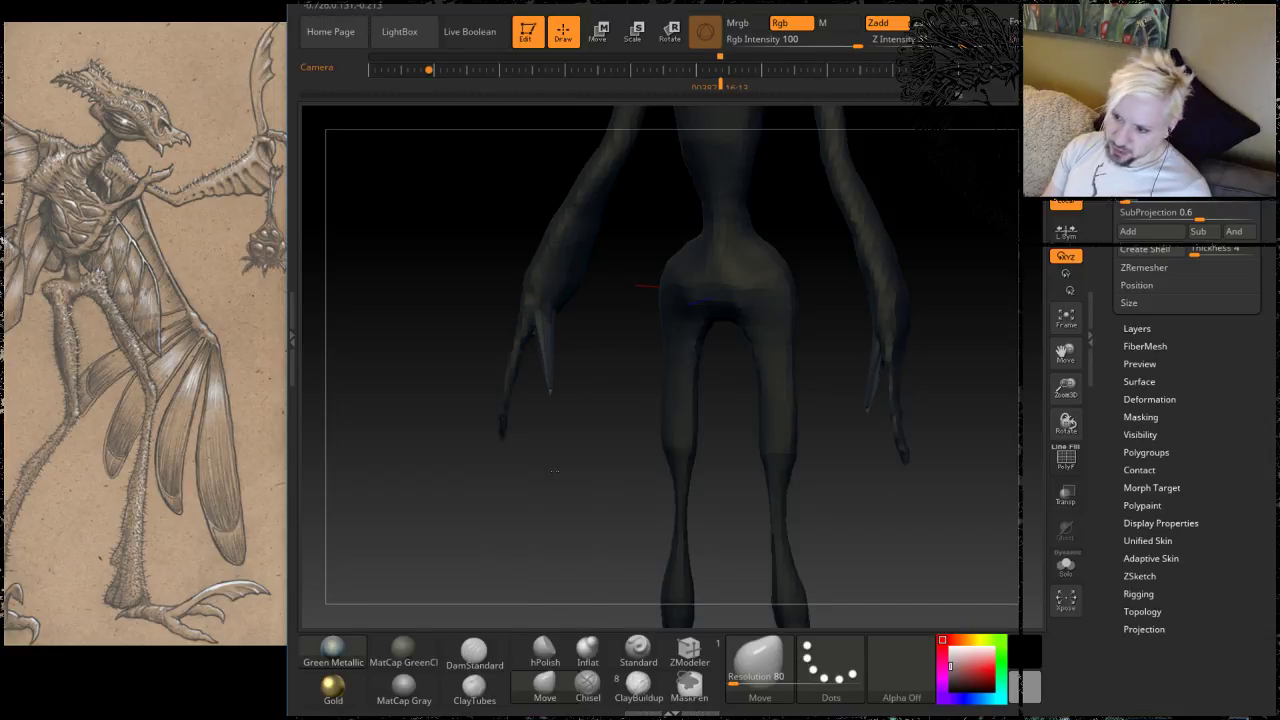
# Step: Adjust the shape and direction of the new digit beside the hand and check it on the whole figure
pyautogui.moveTo(555, 471)
pyautogui.keyDown('alt'); pyautogui.mouseDown()
pyautogui.moveTo(546, 526)
pyautogui.moveTo(480, 400)
pyautogui.moveTo(593, 381)
pyautogui.moveTo(621, 321)
pyautogui.moveTo(512, 372)
pyautogui.mouseUp(); pyautogui.keyUp('alt')
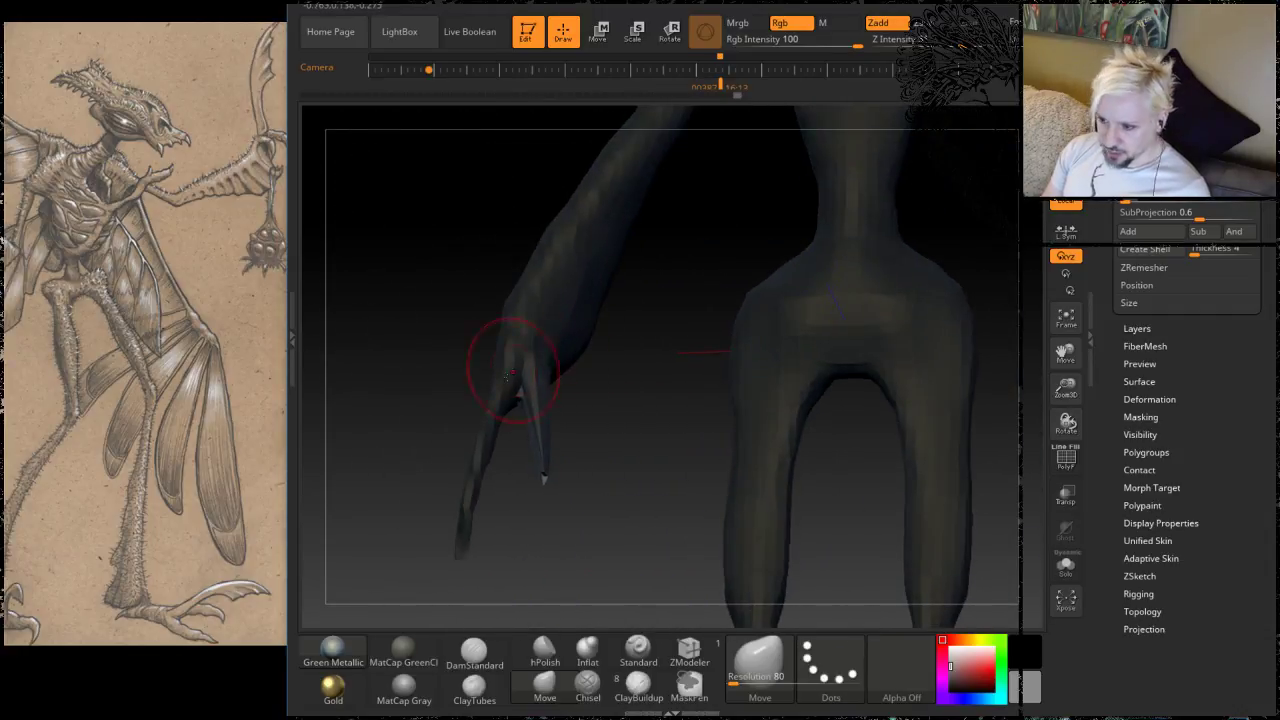
pyautogui.moveTo(613, 451); pyautogui.dragTo(537, 392)
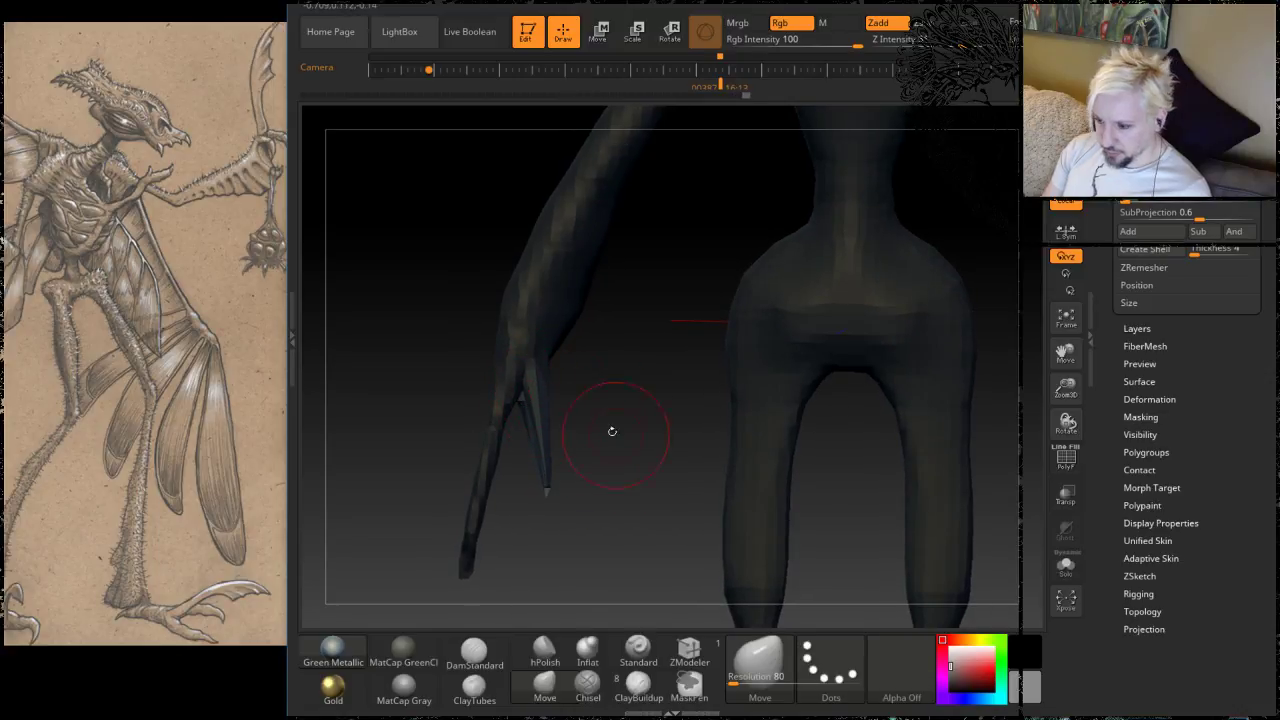
pyautogui.moveTo(612, 431)
pyautogui.mouseDown()
pyautogui.moveTo(623, 437)
pyautogui.moveTo(420, 399)
pyautogui.moveTo(466, 386)
pyautogui.moveTo(438, 376)
pyautogui.mouseUp()
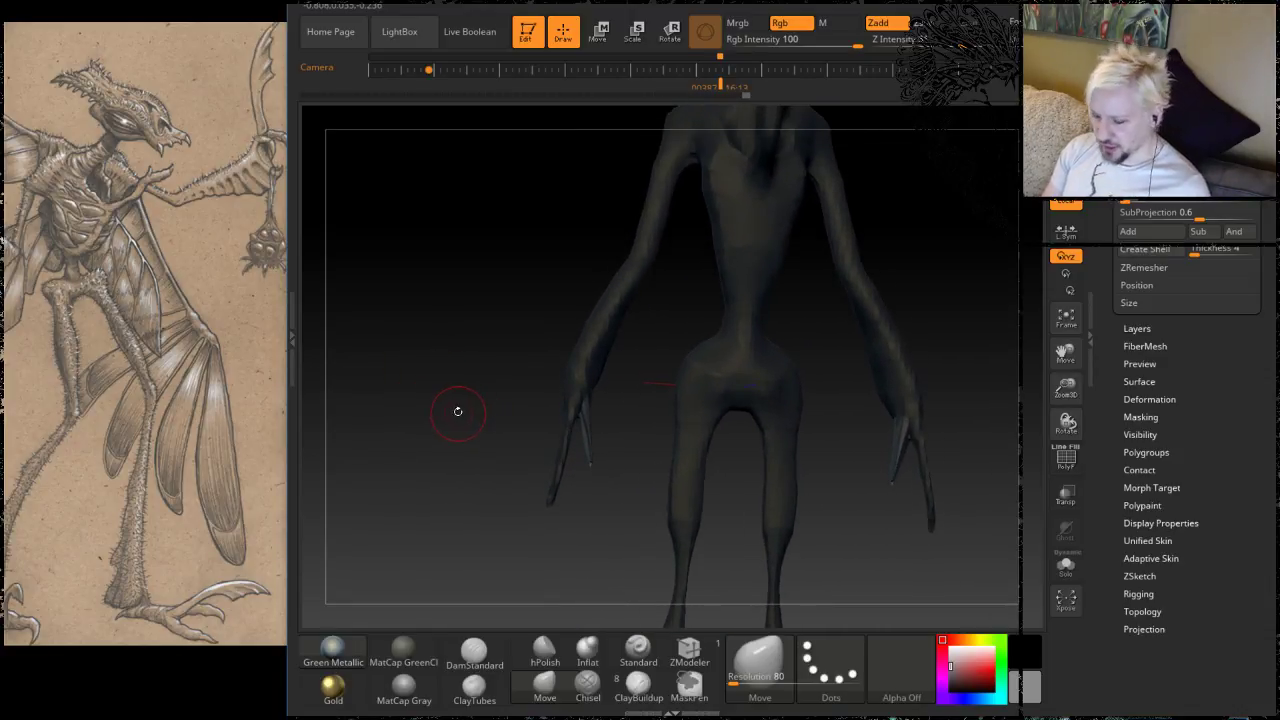
# Step: Clear the current mask, then mask a small patch on the outer side of the wrist and invert the mask
pyautogui.moveTo(458, 412)
pyautogui.mouseDown()
pyautogui.moveTo(430, 409)
pyautogui.moveTo(456, 404)
pyautogui.moveTo(495, 440)
pyautogui.moveTo(510, 379)
pyautogui.moveTo(604, 372)
pyautogui.moveTo(580, 391)
pyautogui.moveTo(600, 382)
pyautogui.mouseUp()
pyautogui.keyDown('ctrl'); pyautogui.click(456, 404); pyautogui.keyUp('ctrl')
pyautogui.press('space')
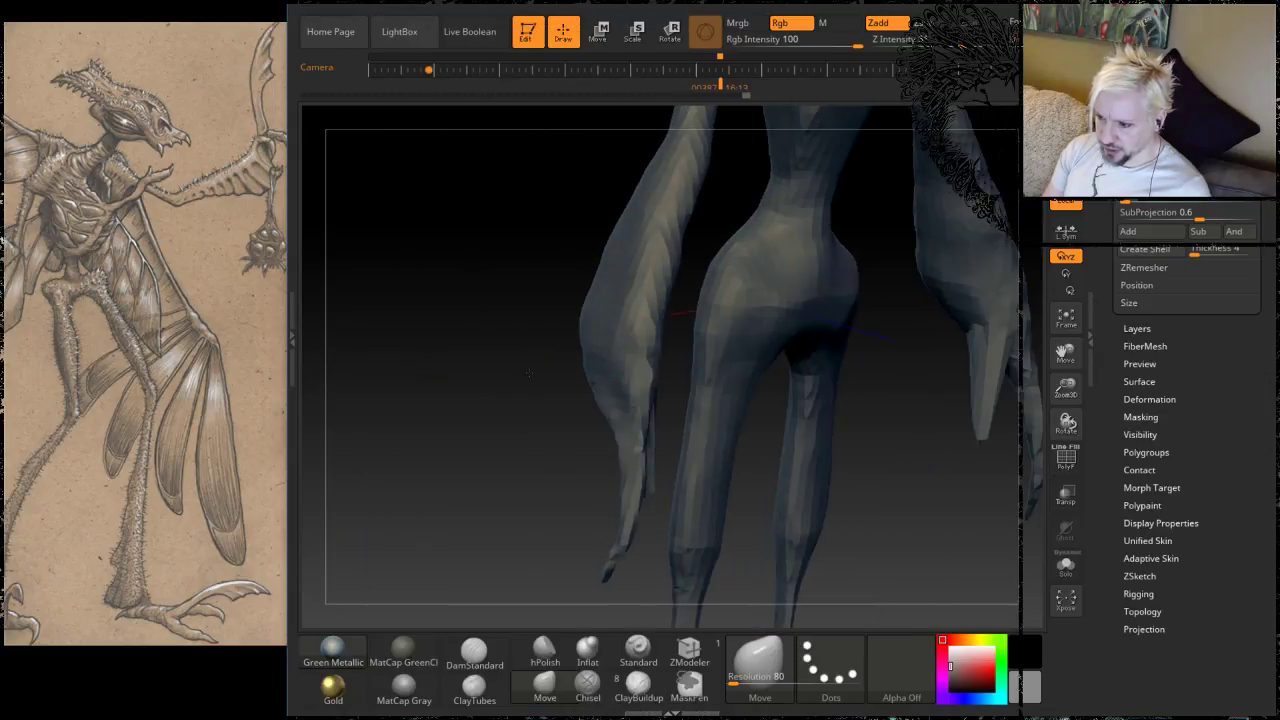
pyautogui.press('ctrl')
pyautogui.keyDown('ctrl'); pyautogui.click(484, 424); pyautogui.keyUp('ctrl')
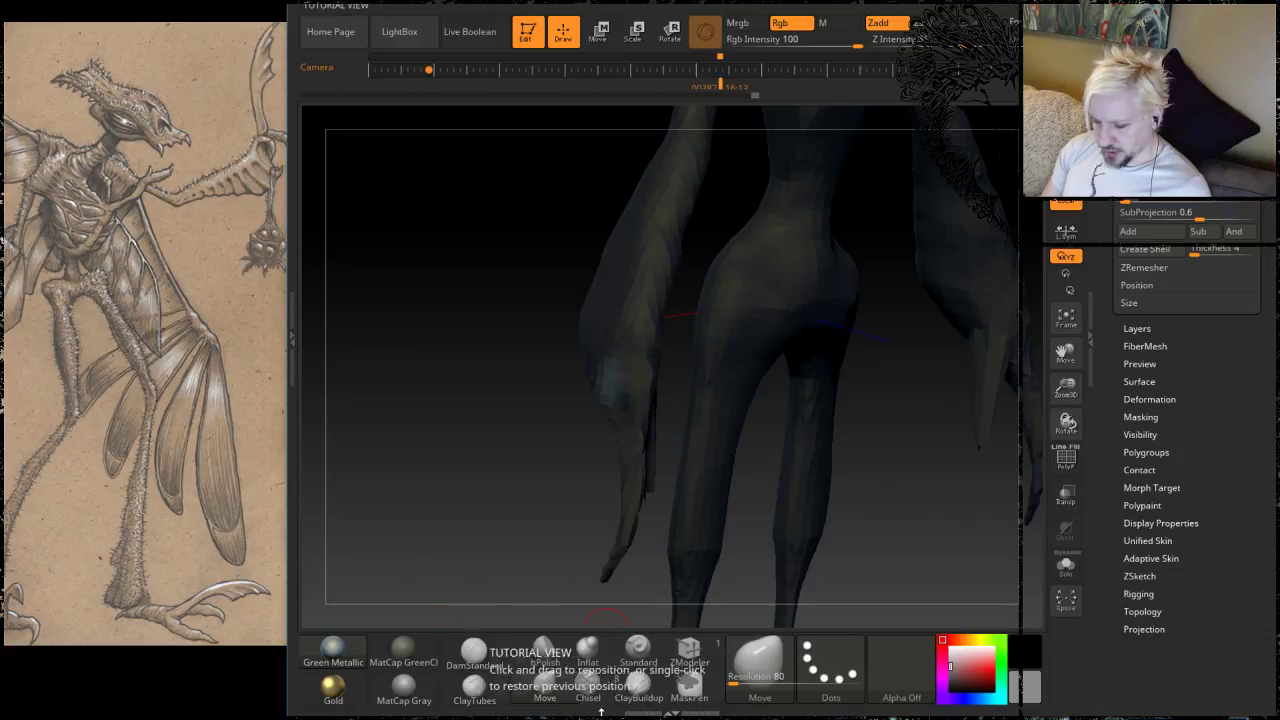
# Step: Pull the unmasked outer wrist patch out into a second pointed digit with the Move brush and clear the mask
pyautogui.click(545, 687)
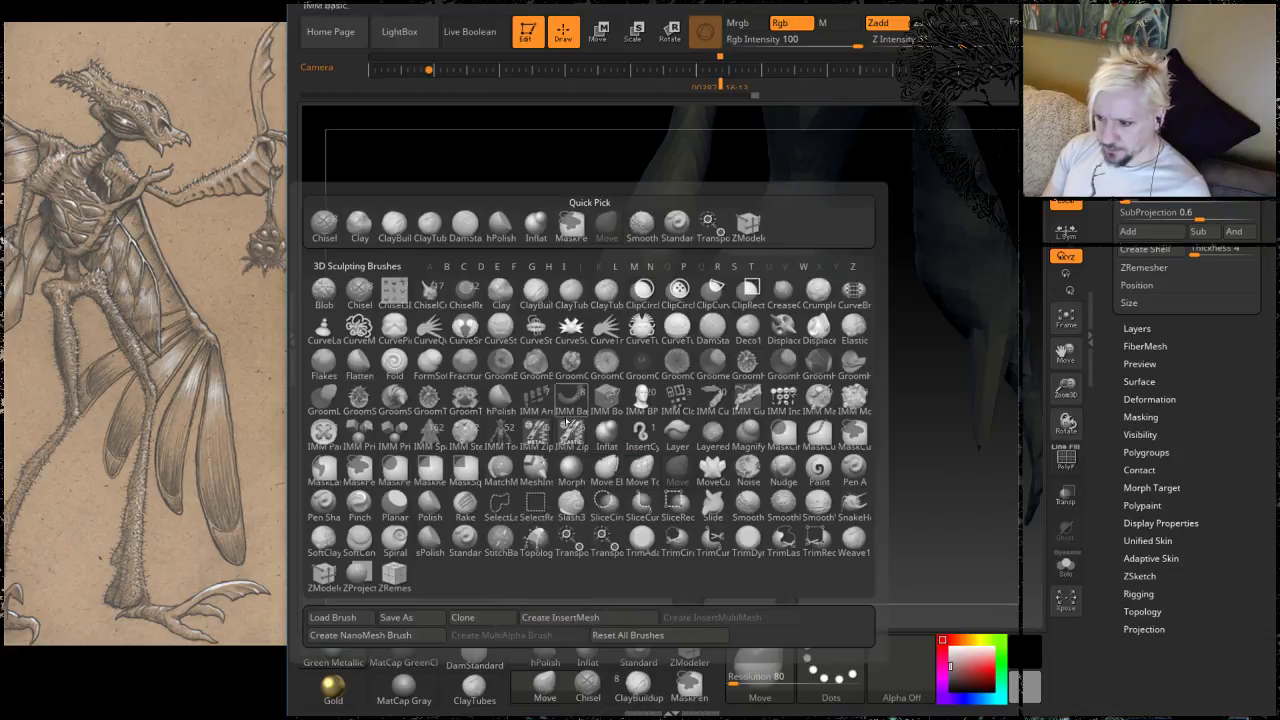
pyautogui.press('space')
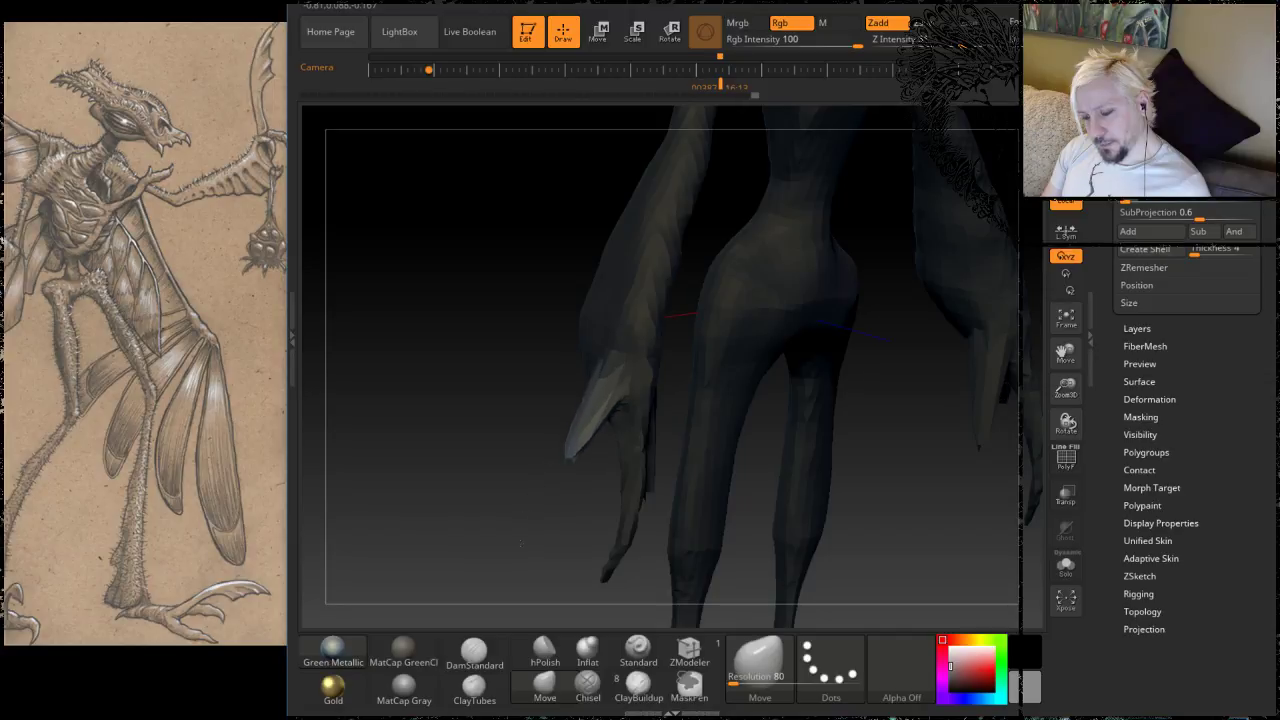
pyautogui.moveTo(512, 528); pyautogui.dragTo(567, 420)
pyautogui.moveTo(497, 449)
pyautogui.keyDown('alt'); pyautogui.mouseDown()
pyautogui.moveTo(461, 287)
pyautogui.moveTo(473, 329)
pyautogui.moveTo(559, 311)
pyautogui.moveTo(714, 434)
pyautogui.moveTo(729, 465)
pyautogui.moveTo(786, 351)
pyautogui.moveTo(619, 403)
pyautogui.mouseUp(); pyautogui.keyUp('alt')
pyautogui.moveTo(785, 424); pyautogui.dragTo(749, 428)
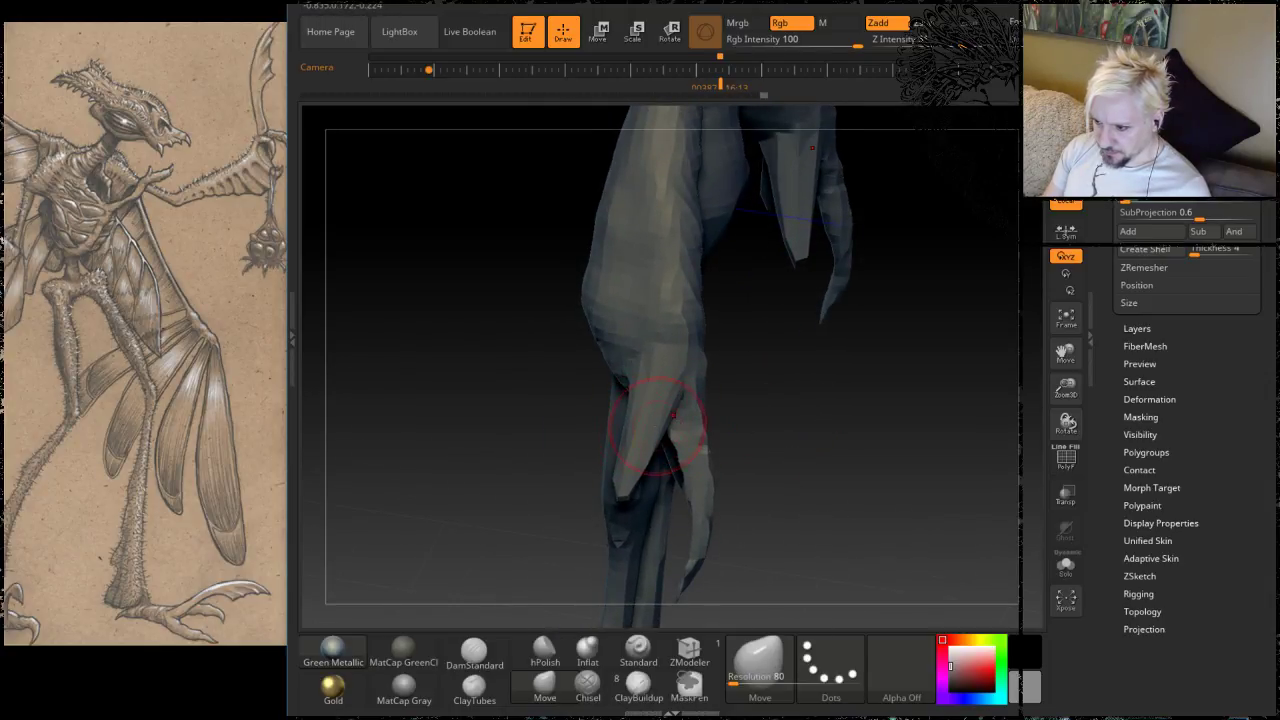
# Step: Adjust the two side digits from several angles so they flank the long central finger
pyautogui.moveTo(870, 422)
pyautogui.mouseDown()
pyautogui.moveTo(813, 380)
pyautogui.moveTo(828, 416)
pyautogui.moveTo(949, 254)
pyautogui.moveTo(918, 232)
pyautogui.moveTo(842, 218)
pyautogui.moveTo(791, 268)
pyautogui.moveTo(853, 268)
pyautogui.moveTo(790, 320)
pyautogui.moveTo(711, 374)
pyautogui.moveTo(668, 376)
pyautogui.moveTo(575, 427)
pyautogui.mouseUp()
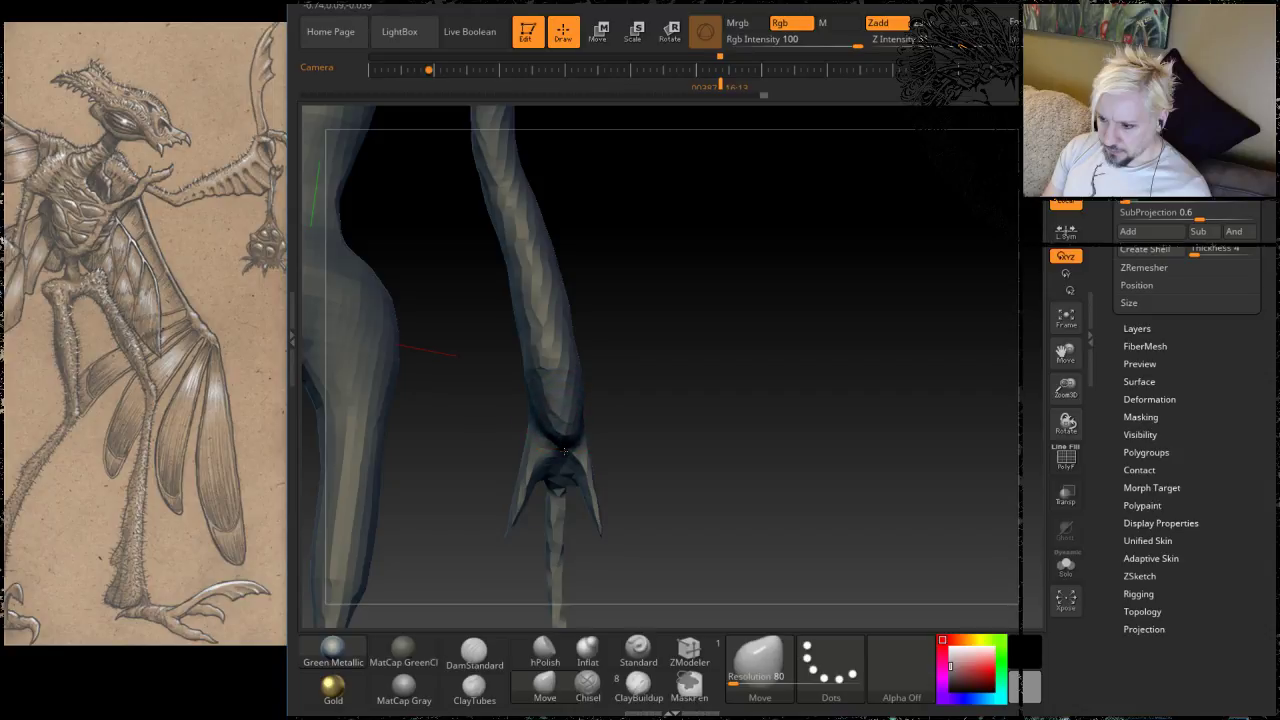
pyautogui.moveTo(699, 328); pyautogui.dragTo(622, 350)
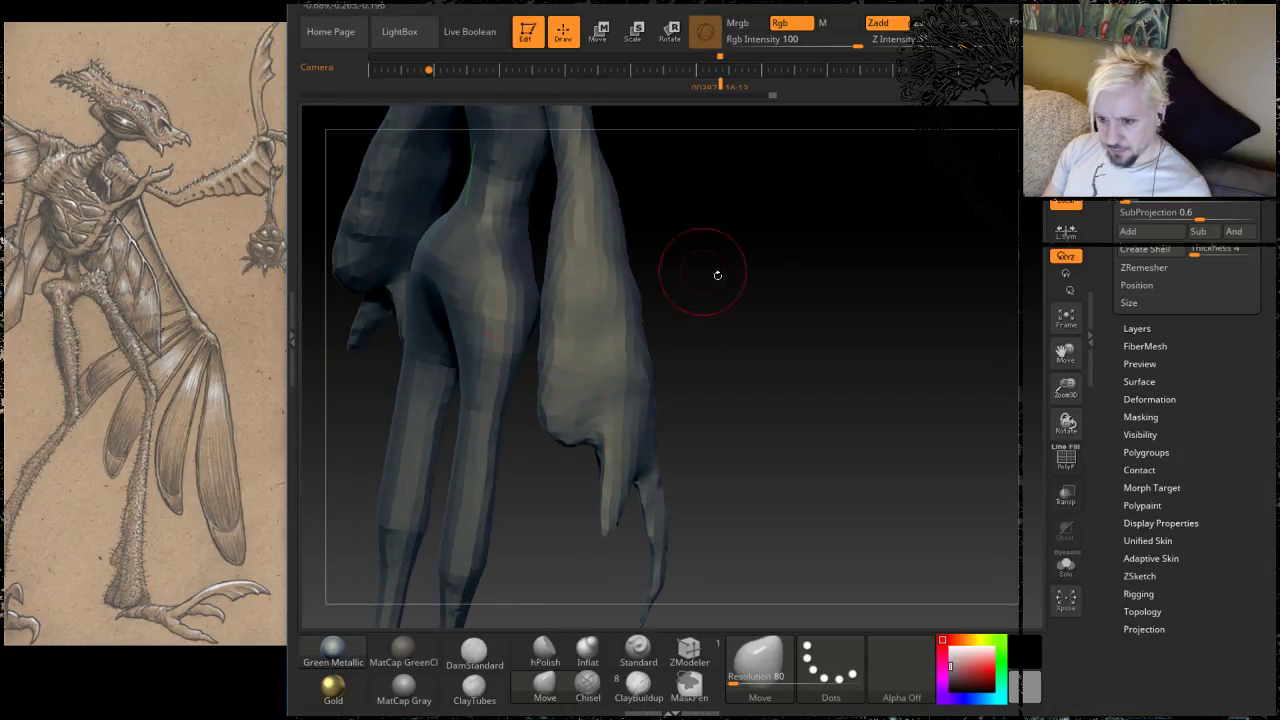
pyautogui.moveTo(718, 275)
pyautogui.mouseDown()
pyautogui.moveTo(894, 353)
pyautogui.moveTo(754, 260)
pyautogui.moveTo(734, 223)
pyautogui.mouseUp()
pyautogui.press('shift')
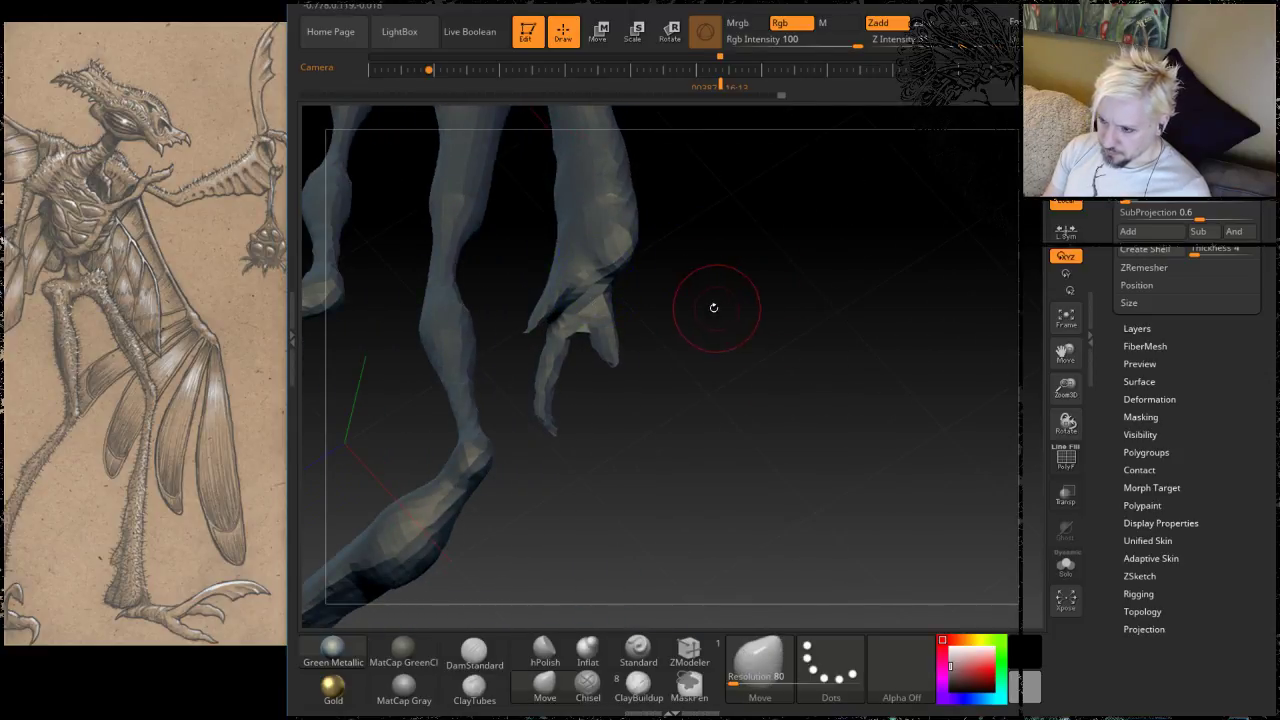
pyautogui.moveTo(711, 306)
pyautogui.mouseDown()
pyautogui.moveTo(773, 302)
pyautogui.moveTo(751, 345)
pyautogui.mouseUp()
# Step: Pull the heel of the palm down into a short pointed thumb with a smaller Move brush
pyautogui.press('space')
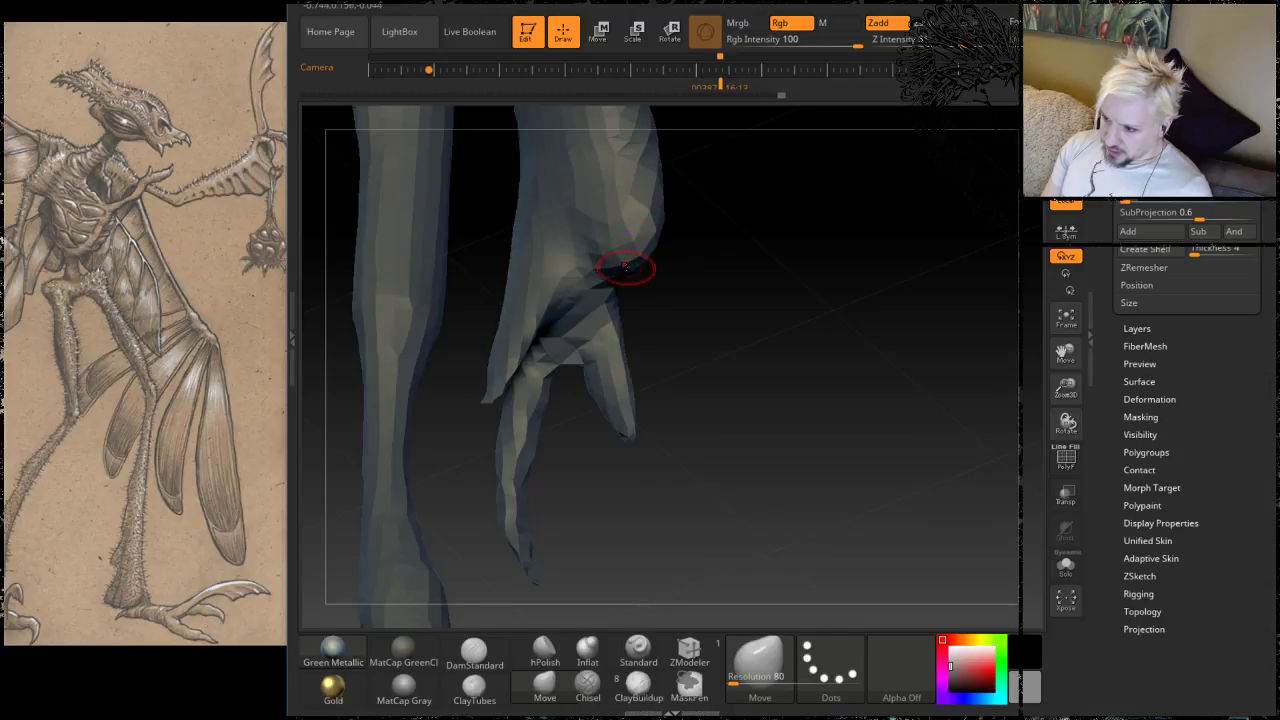
pyautogui.moveTo(620, 391); pyautogui.dragTo(602, 486)
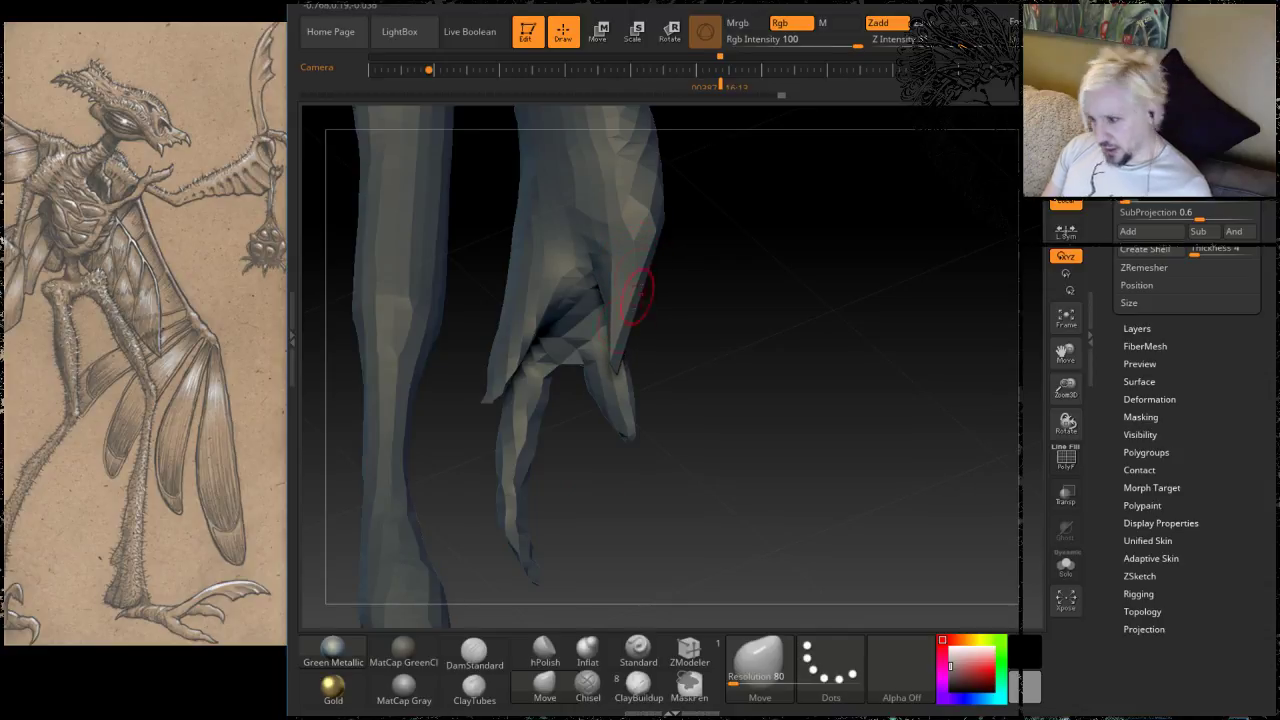
pyautogui.moveTo(719, 227)
pyautogui.mouseDown()
pyautogui.moveTo(780, 340)
pyautogui.moveTo(788, 400)
pyautogui.moveTo(800, 276)
pyautogui.moveTo(704, 229)
pyautogui.moveTo(603, 271)
pyautogui.mouseUp()
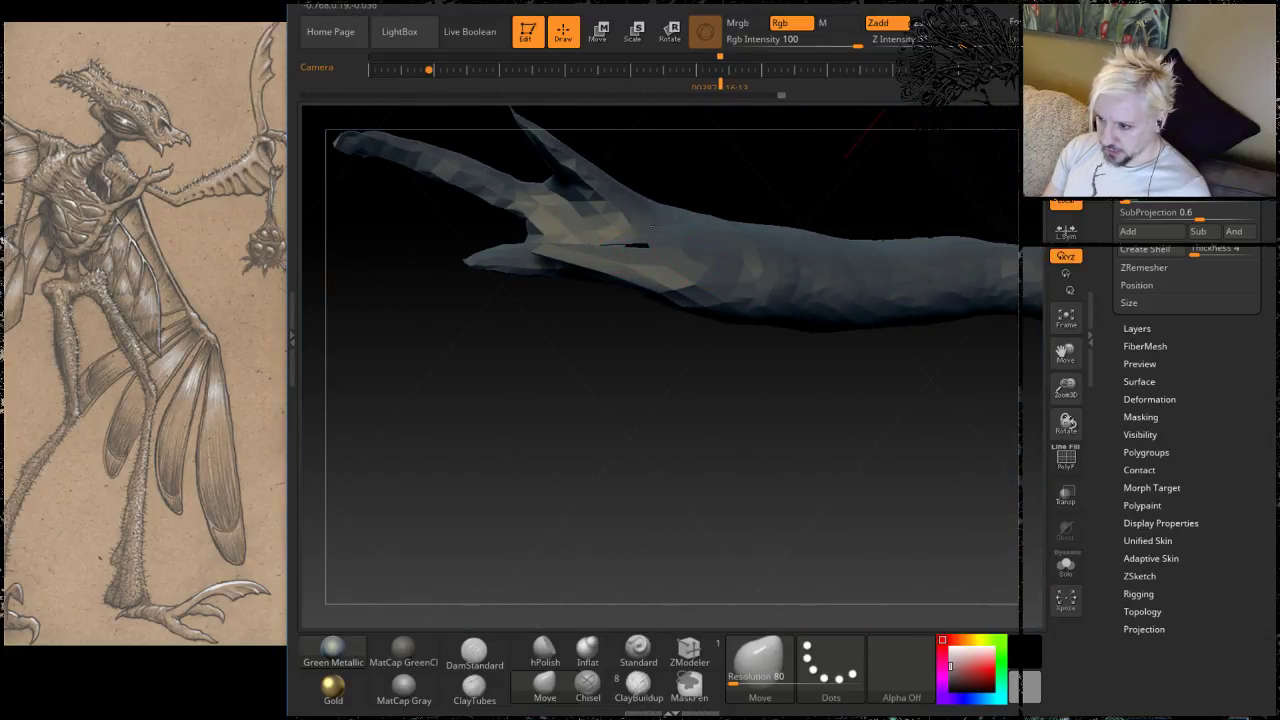
pyautogui.moveTo(720, 127); pyautogui.dragTo(600, 425)
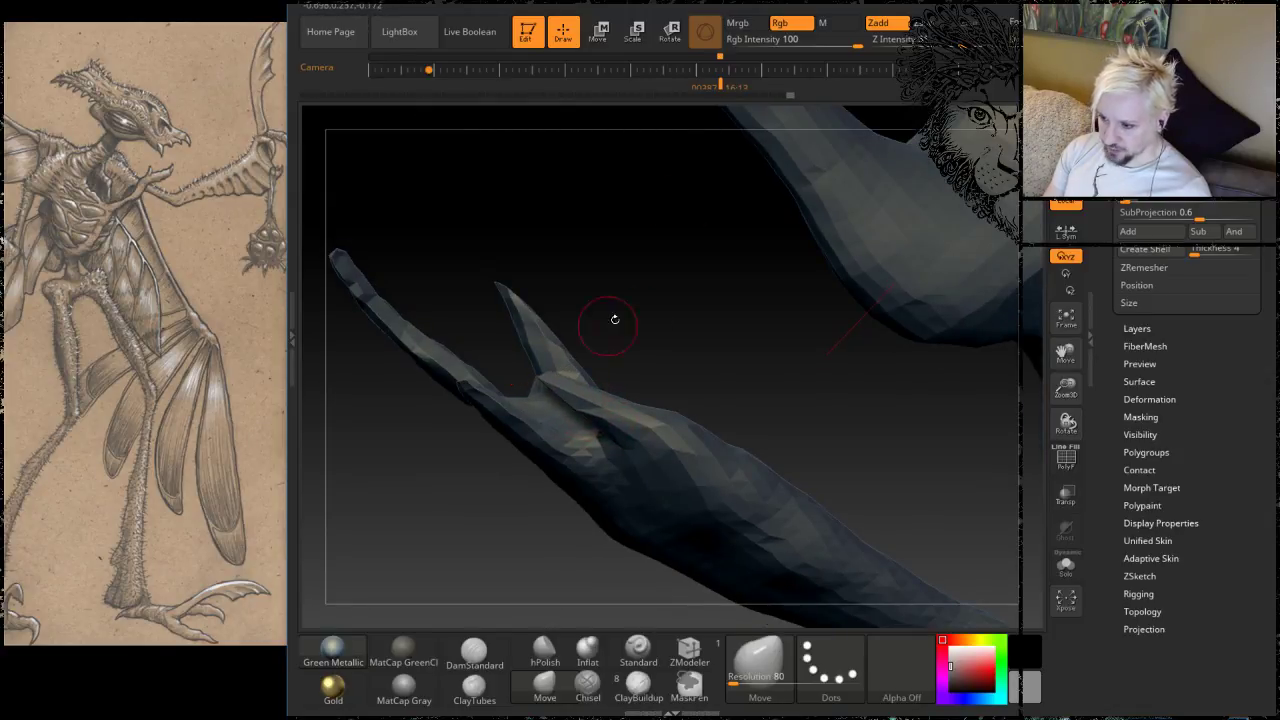
# Step: Refine the thumb's shape, smooth its base into the palm and check the hand on the figure
pyautogui.moveTo(615, 319); pyautogui.dragTo(609, 408)
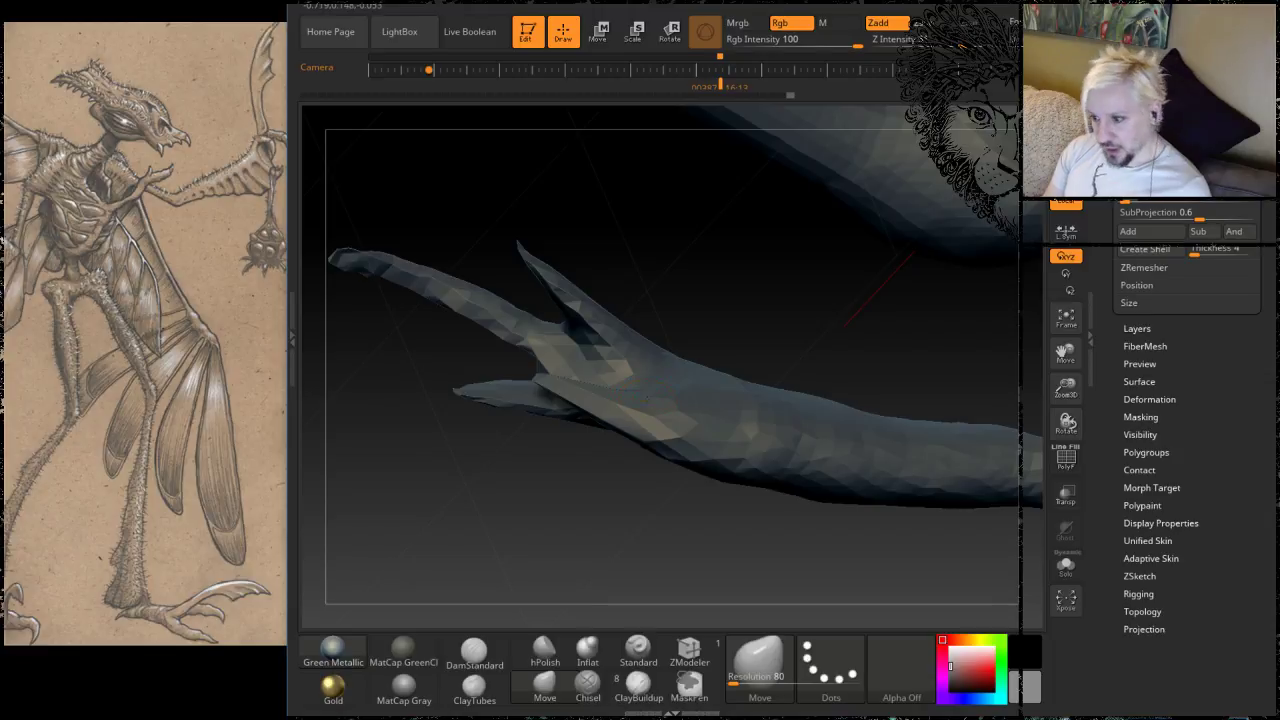
pyautogui.moveTo(690, 310); pyautogui.dragTo(685, 220)
pyautogui.moveTo(659, 287)
pyautogui.mouseDown()
pyautogui.moveTo(758, 274)
pyautogui.moveTo(657, 466)
pyautogui.moveTo(700, 477)
pyautogui.moveTo(655, 462)
pyautogui.mouseUp()
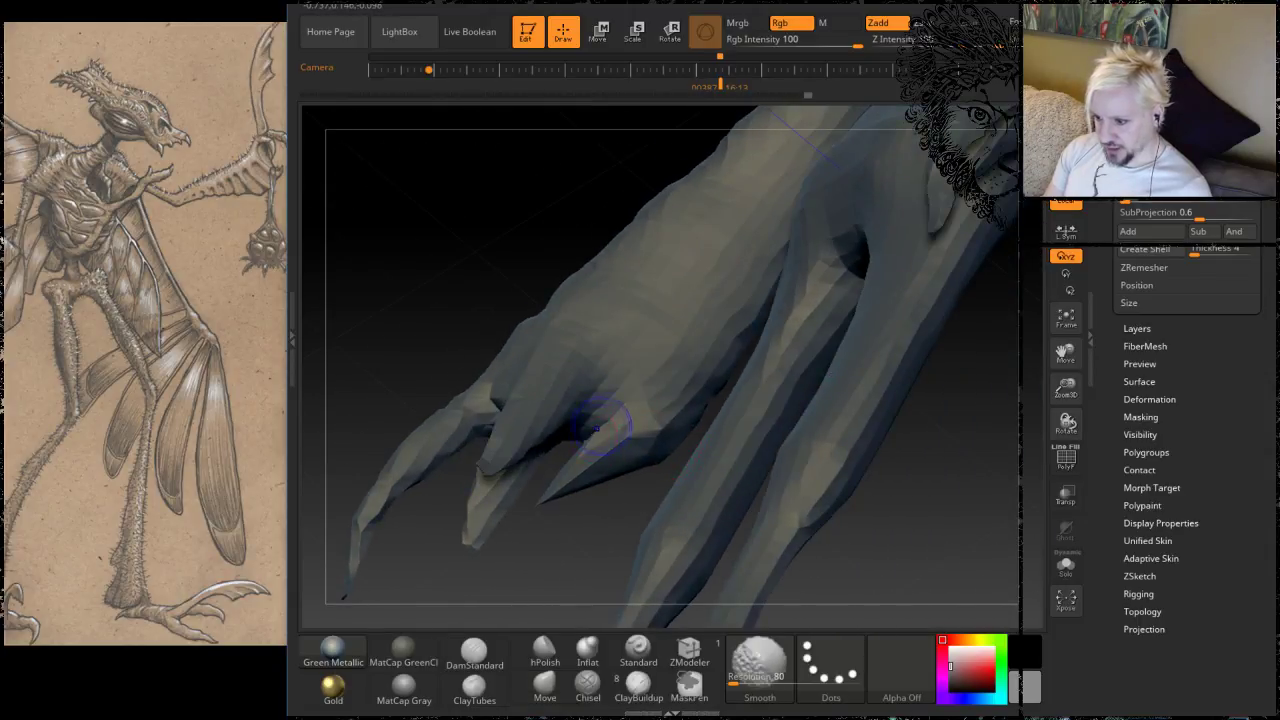
pyautogui.moveTo(563, 523)
pyautogui.mouseDown()
pyautogui.moveTo(741, 437)
pyautogui.moveTo(703, 266)
pyautogui.mouseUp()
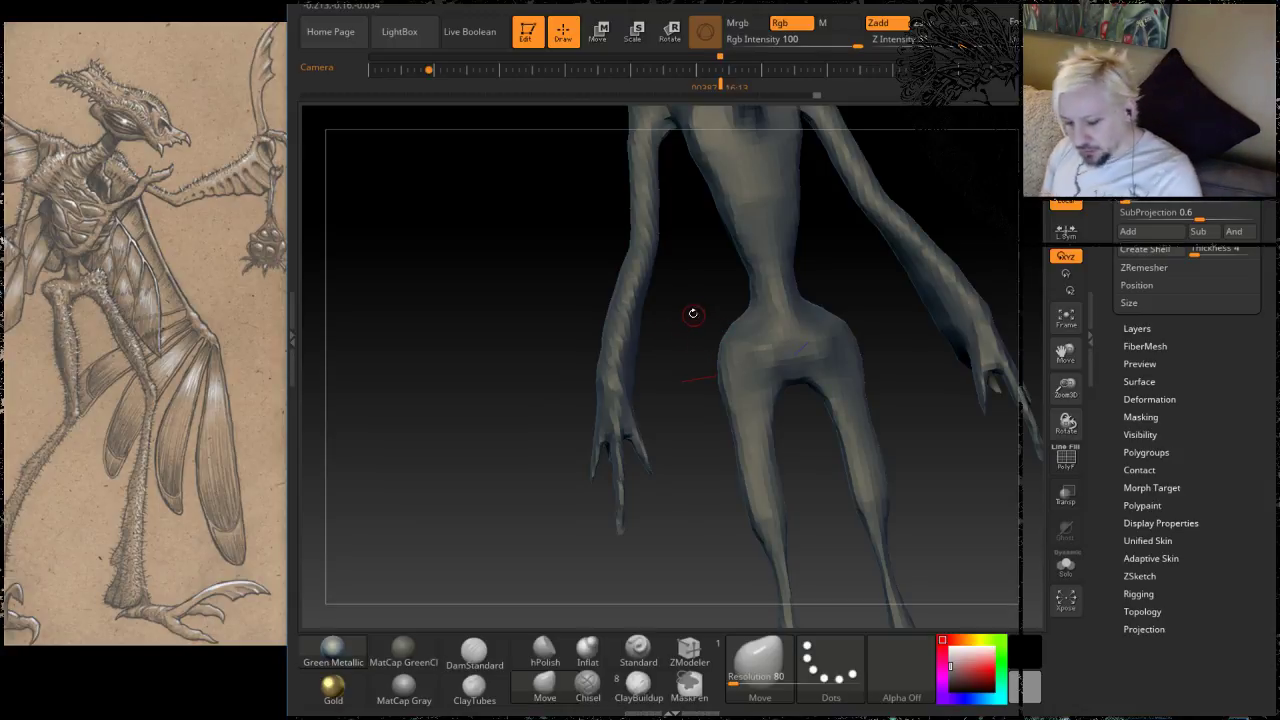
pyautogui.moveTo(679, 442); pyautogui.dragTo(685, 490)
# Step: Mask a small patch on the outer side of the foot and invert the mask
pyautogui.moveTo(783, 338); pyautogui.dragTo(736, 163)
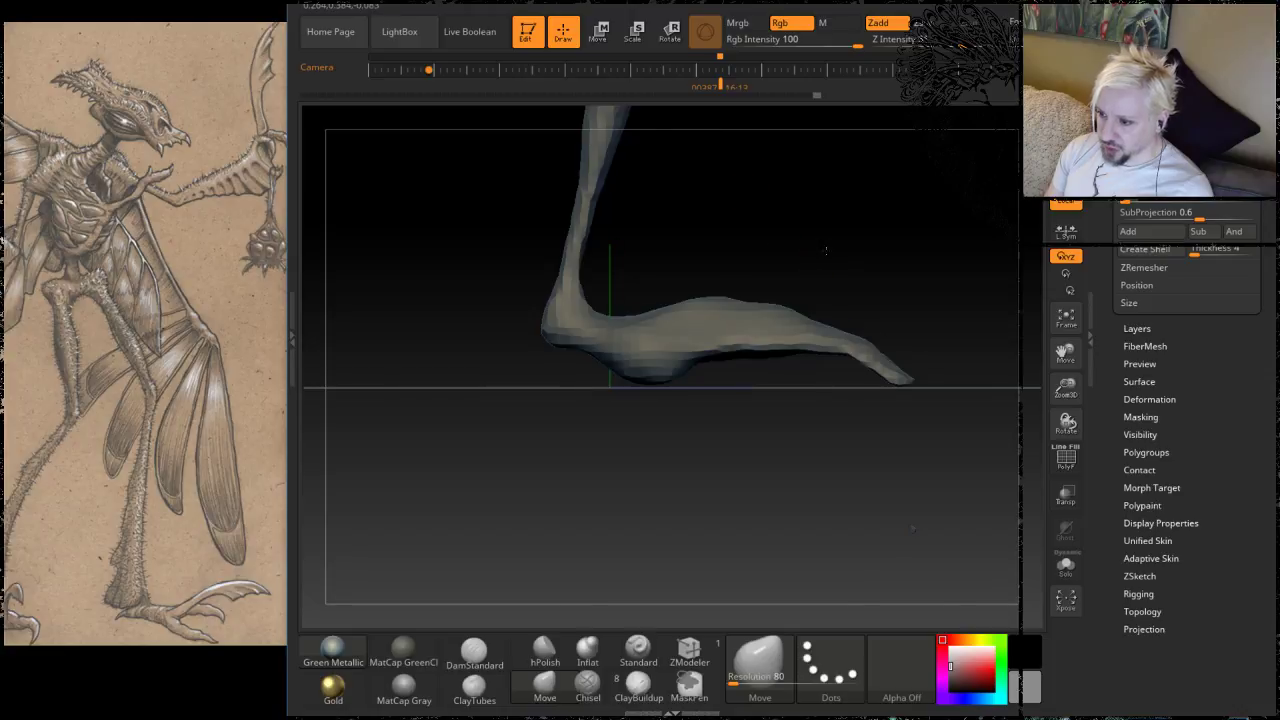
pyautogui.moveTo(826, 250)
pyautogui.mouseDown()
pyautogui.moveTo(832, 300)
pyautogui.moveTo(520, 545)
pyautogui.moveTo(645, 487)
pyautogui.mouseUp()
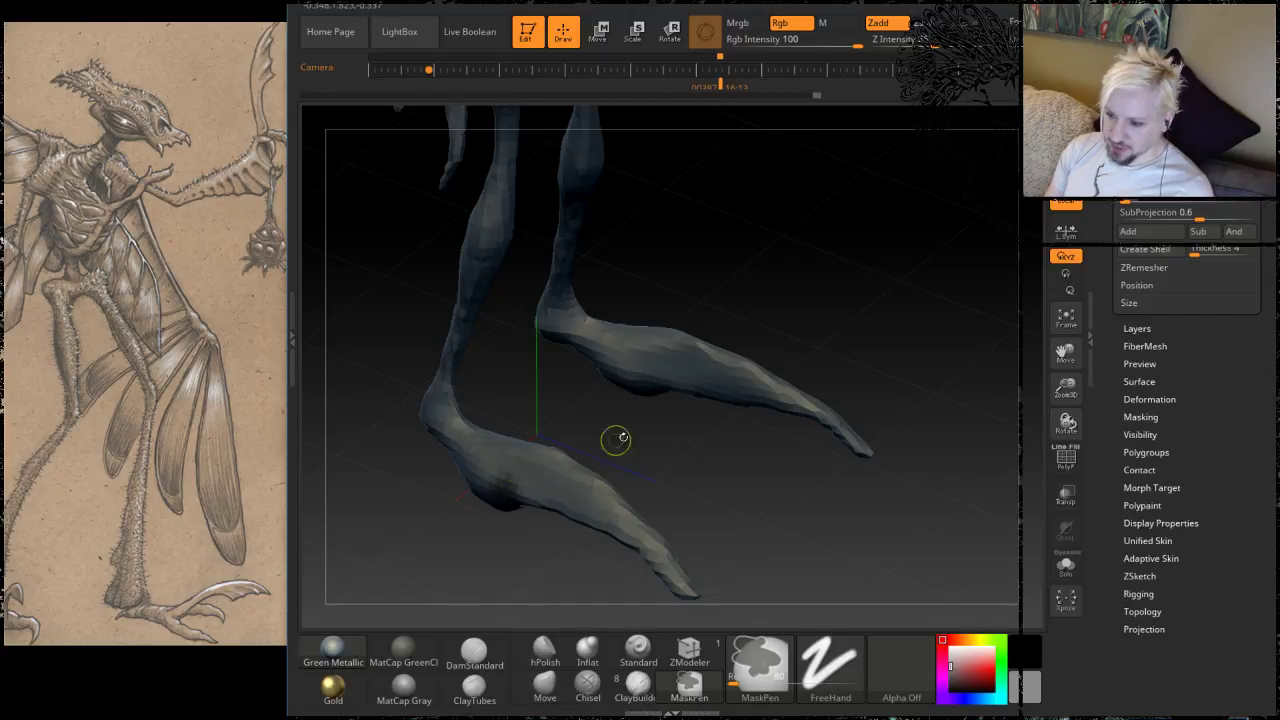
pyautogui.moveTo(616, 438)
pyautogui.mouseDown()
pyautogui.moveTo(649, 469)
pyautogui.moveTo(566, 466)
pyautogui.mouseUp()
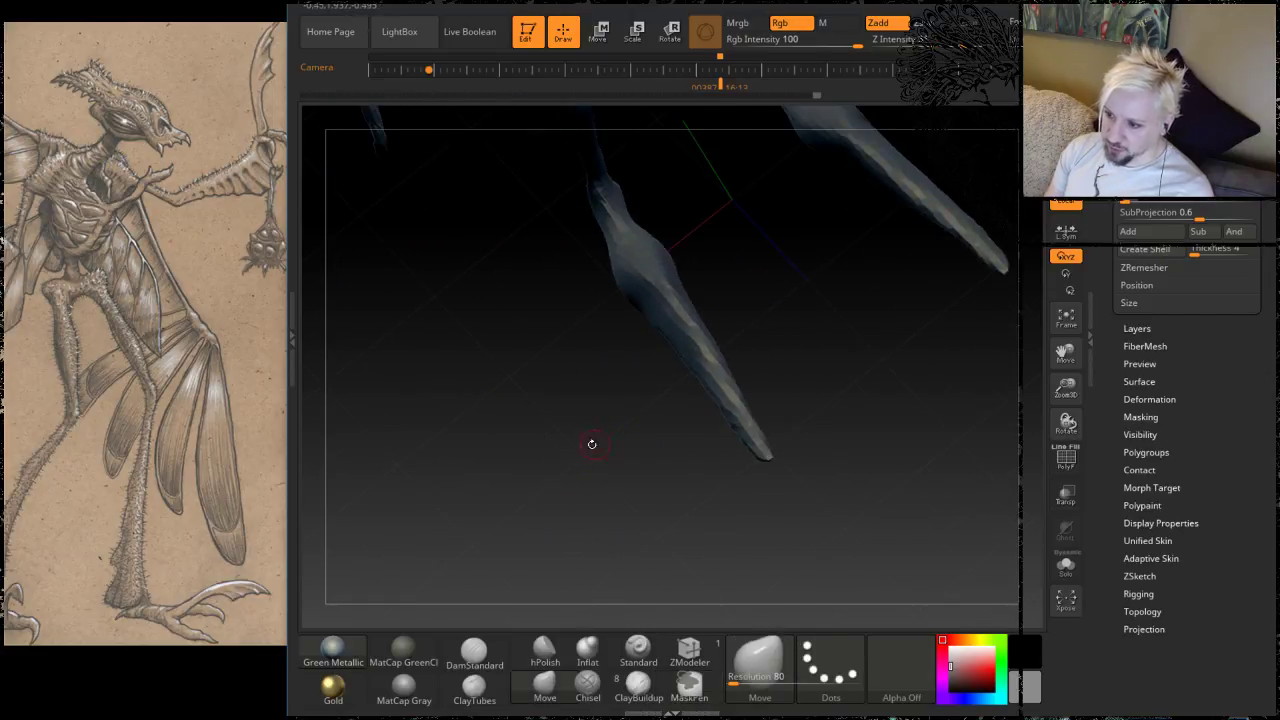
pyautogui.press('ctrl')
pyautogui.moveTo(566, 417)
pyautogui.mouseDown()
pyautogui.moveTo(589, 394)
pyautogui.moveTo(577, 432)
pyautogui.mouseUp()
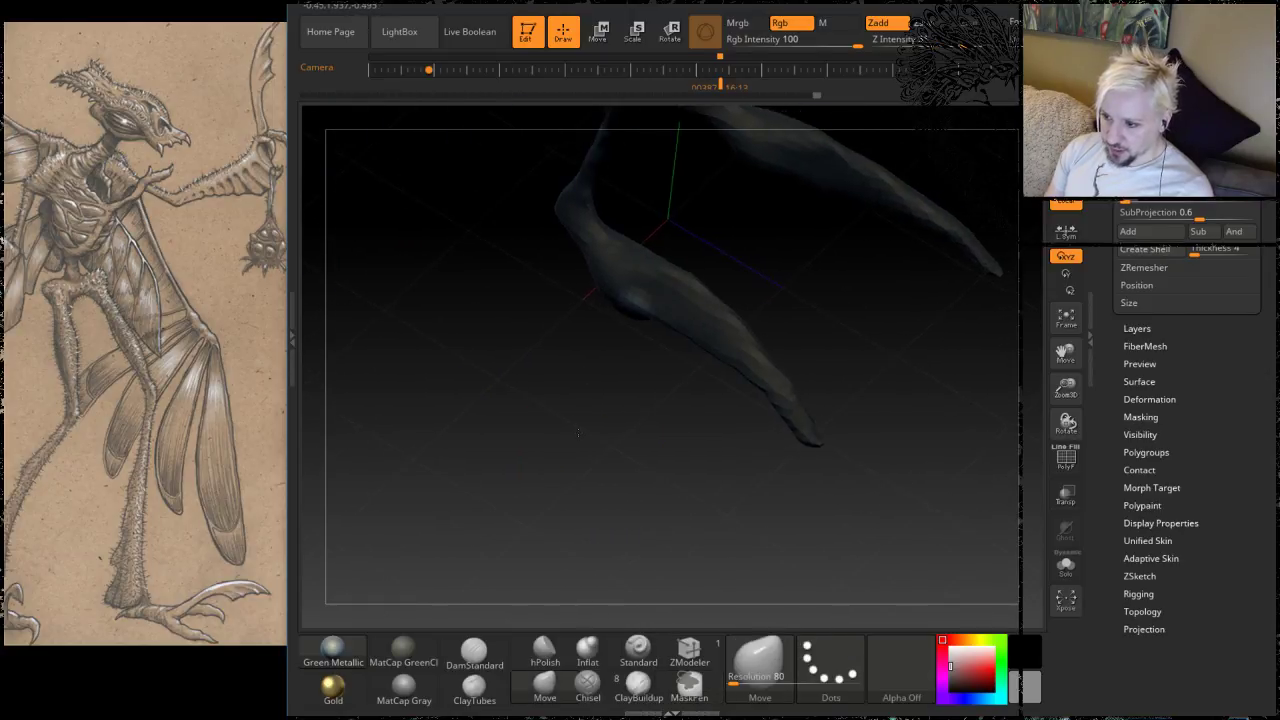
# Step: Pull the unmasked foot patch into an outer toe with a larger Move brush, angle it forward and clear the mask
pyautogui.press('space')
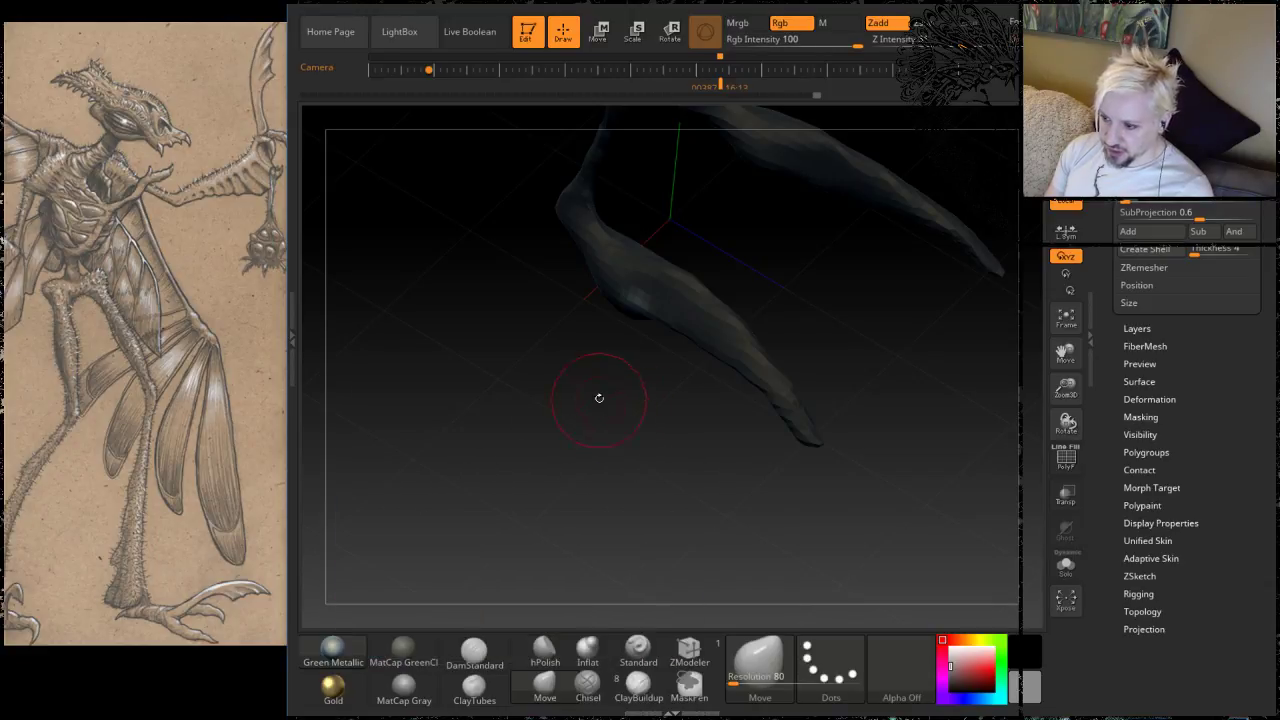
pyautogui.moveTo(596, 397)
pyautogui.mouseDown()
pyautogui.moveTo(585, 415)
pyautogui.moveTo(600, 423)
pyautogui.moveTo(622, 292)
pyautogui.mouseUp()
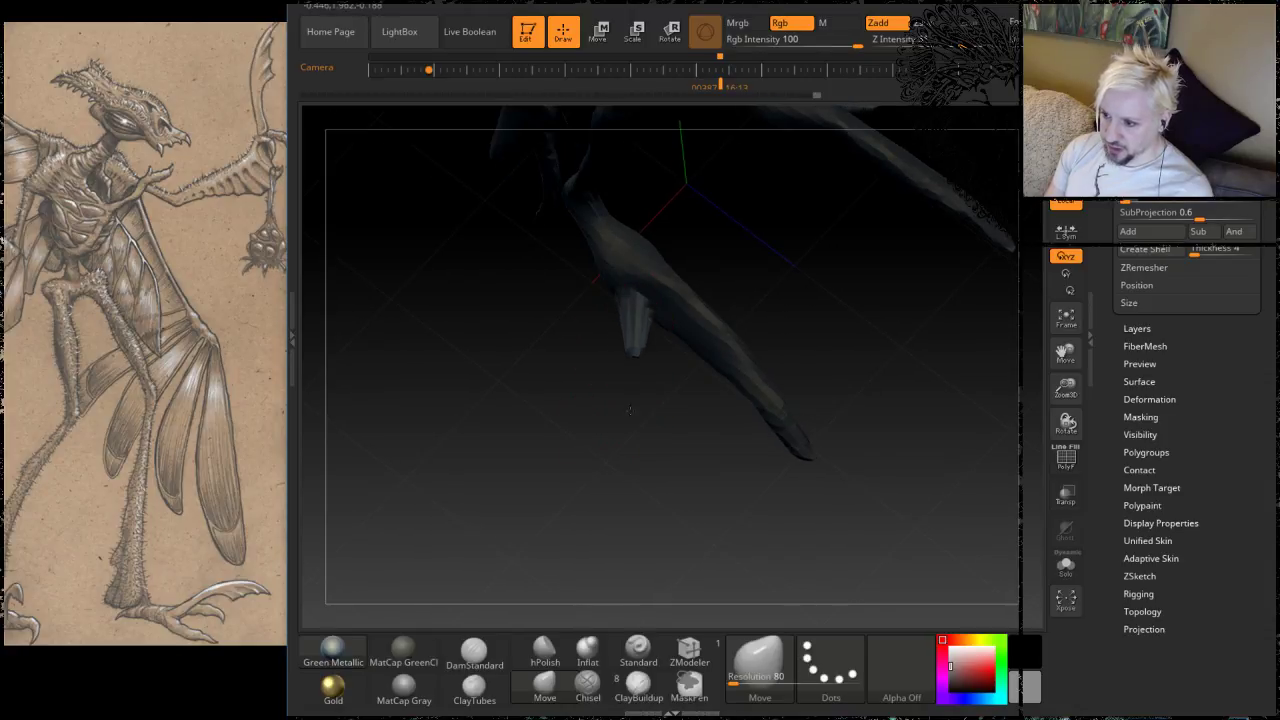
pyautogui.moveTo(630, 409); pyautogui.dragTo(646, 476)
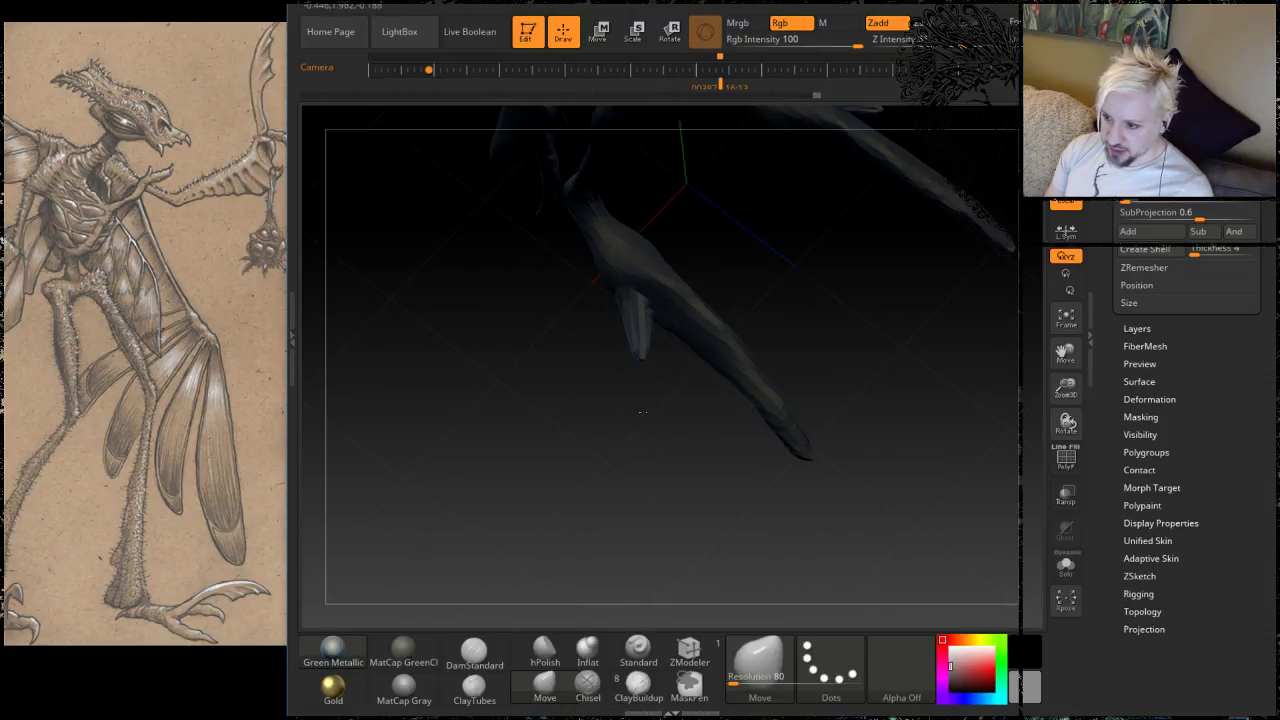
pyautogui.moveTo(646, 415); pyautogui.dragTo(679, 441)
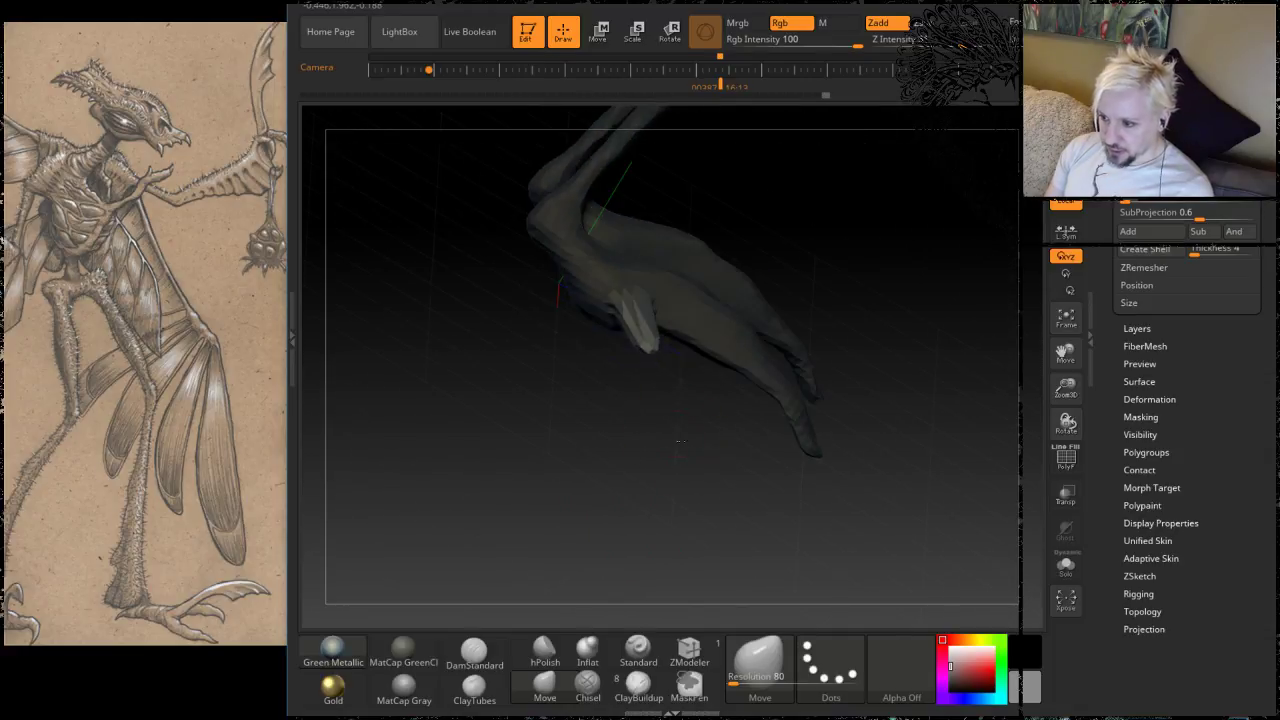
pyautogui.moveTo(650, 342); pyautogui.dragTo(686, 320)
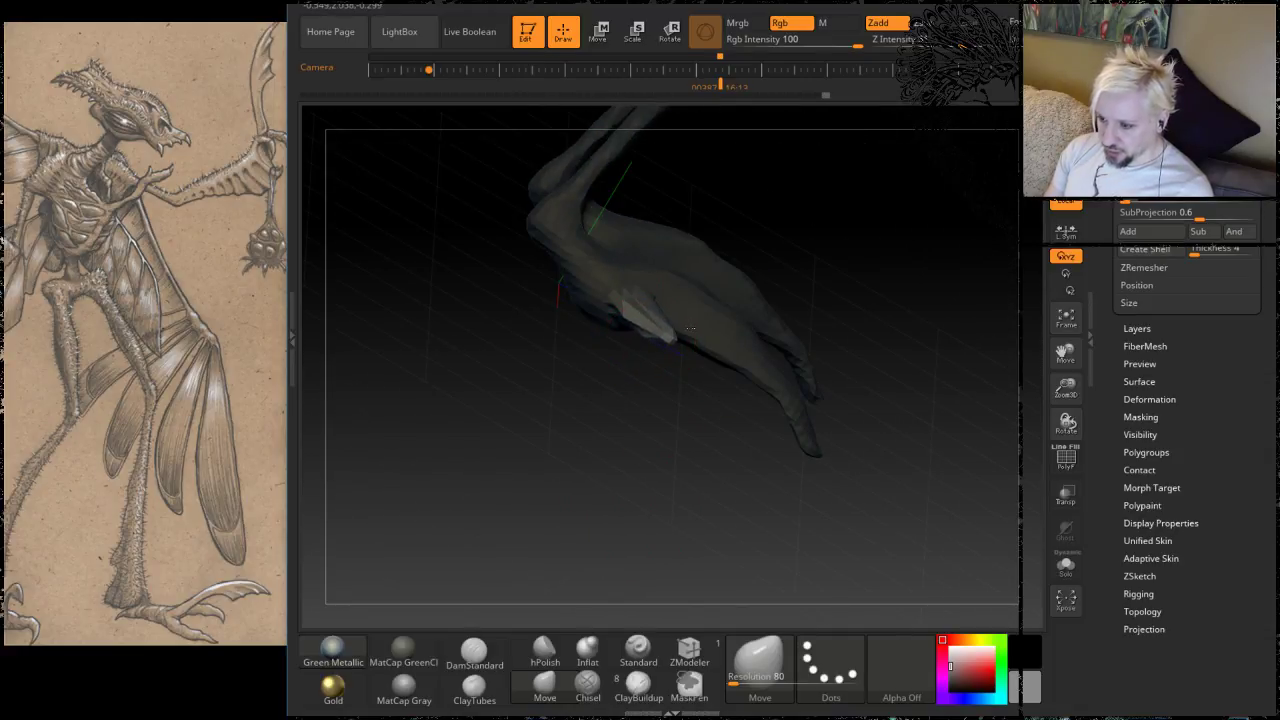
pyautogui.moveTo(649, 462)
pyautogui.mouseDown()
pyautogui.moveTo(806, 323)
pyautogui.moveTo(766, 354)
pyautogui.moveTo(755, 397)
pyautogui.moveTo(734, 409)
pyautogui.mouseUp()
# Step: Mask a small patch on the inner side of the foot and invert the mask
pyautogui.press('space')
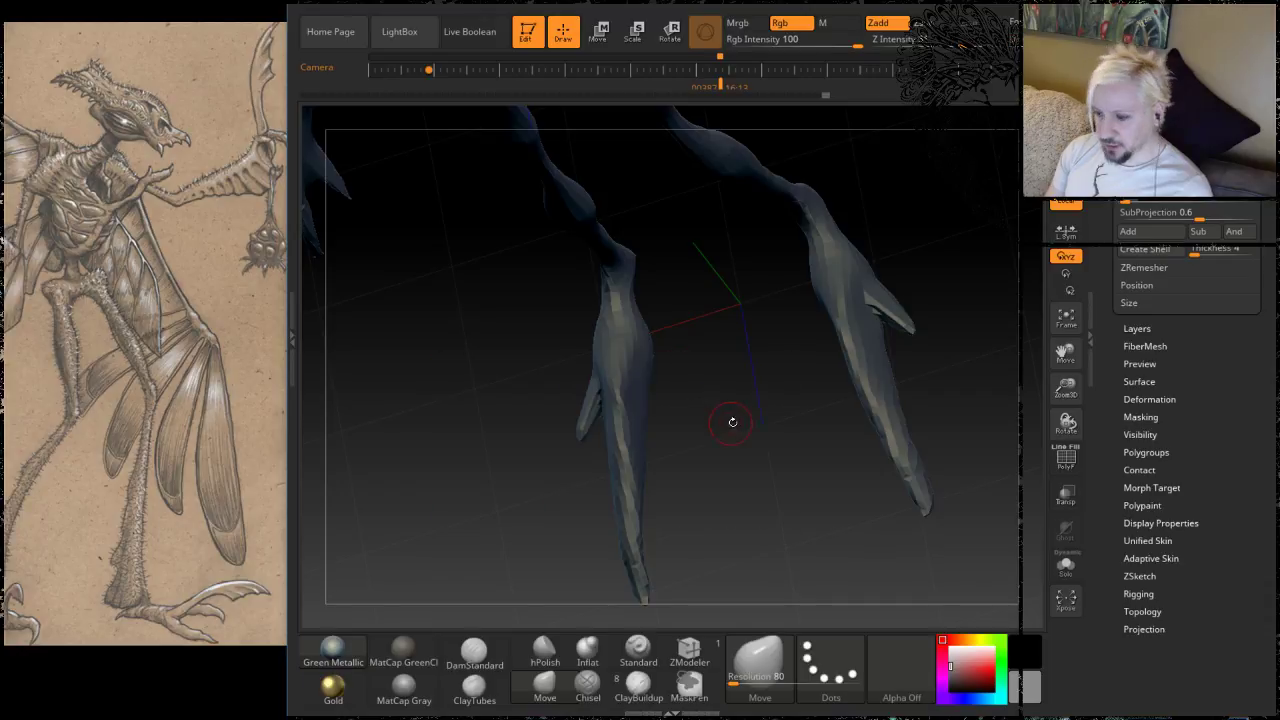
pyautogui.moveTo(733, 423); pyautogui.dragTo(610, 385)
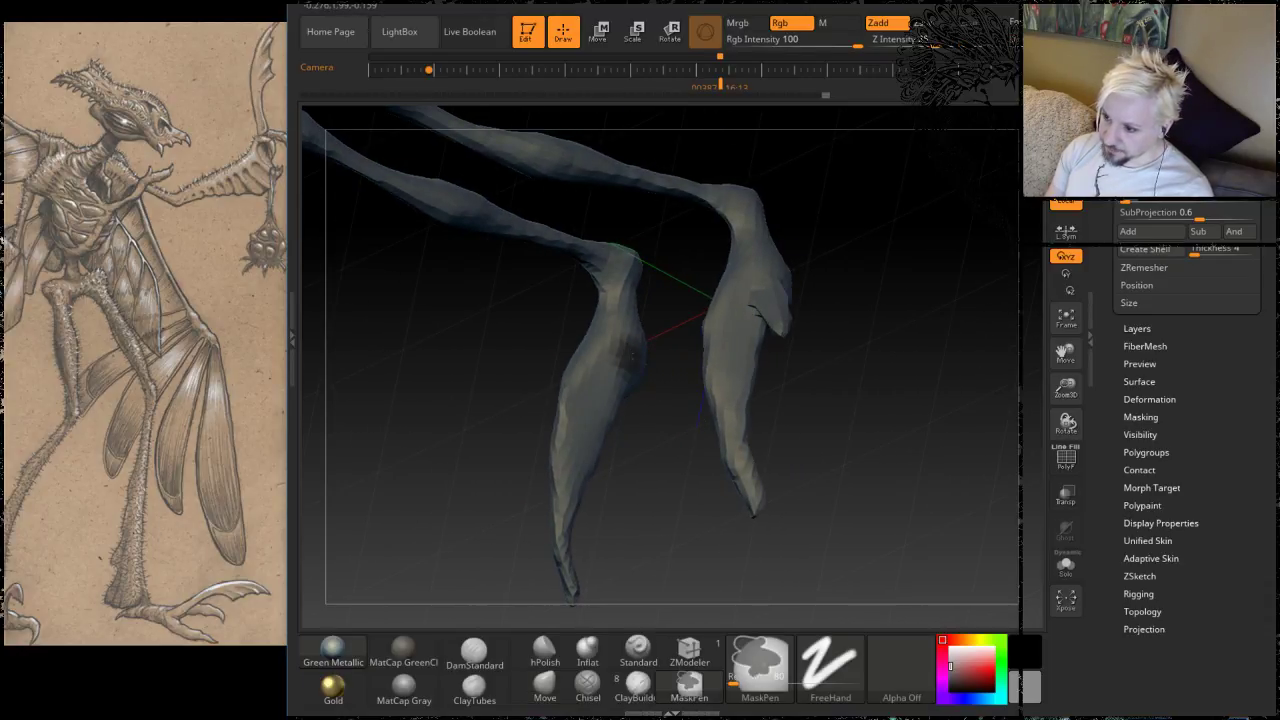
pyautogui.keyDown('ctrl'); pyautogui.click(673, 476); pyautogui.keyUp('ctrl')
pyautogui.moveTo(678, 460)
pyautogui.mouseDown()
pyautogui.moveTo(665, 440)
pyautogui.moveTo(677, 453)
pyautogui.mouseUp()
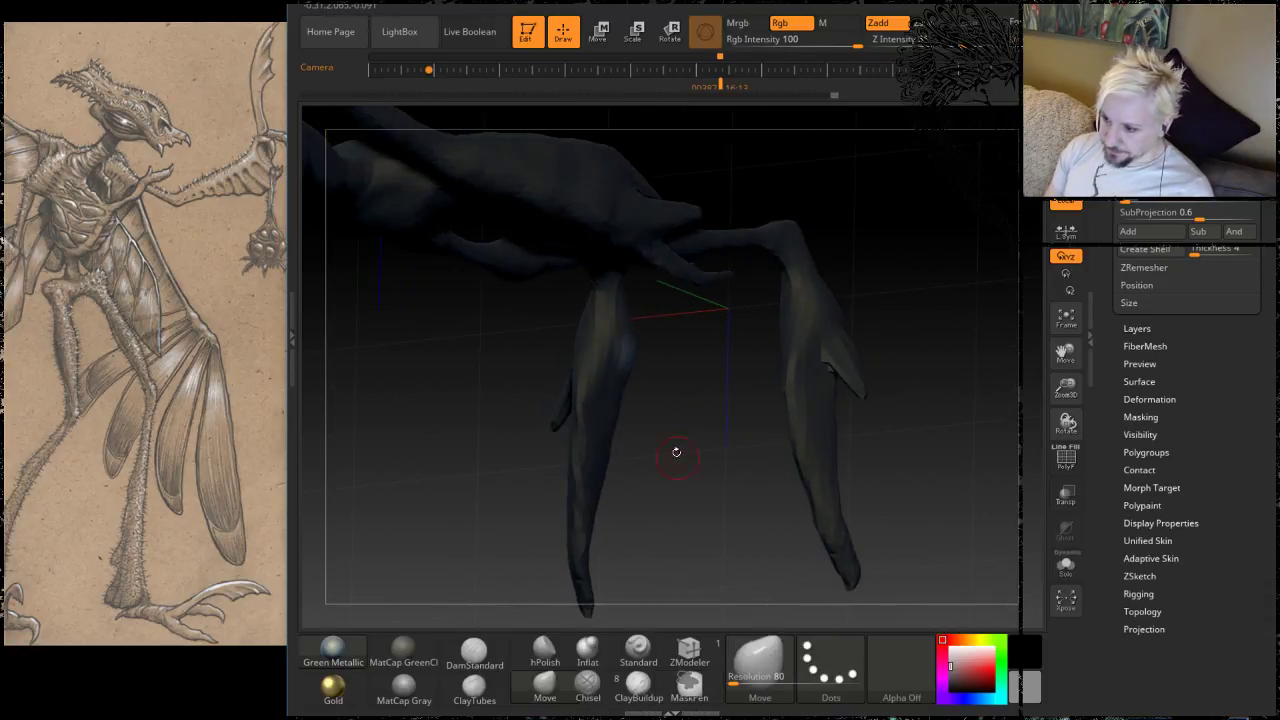
# Step: Pull the unmasked inner foot patch into a matching toe, adjust its direction and clear the mask
pyautogui.press('space')
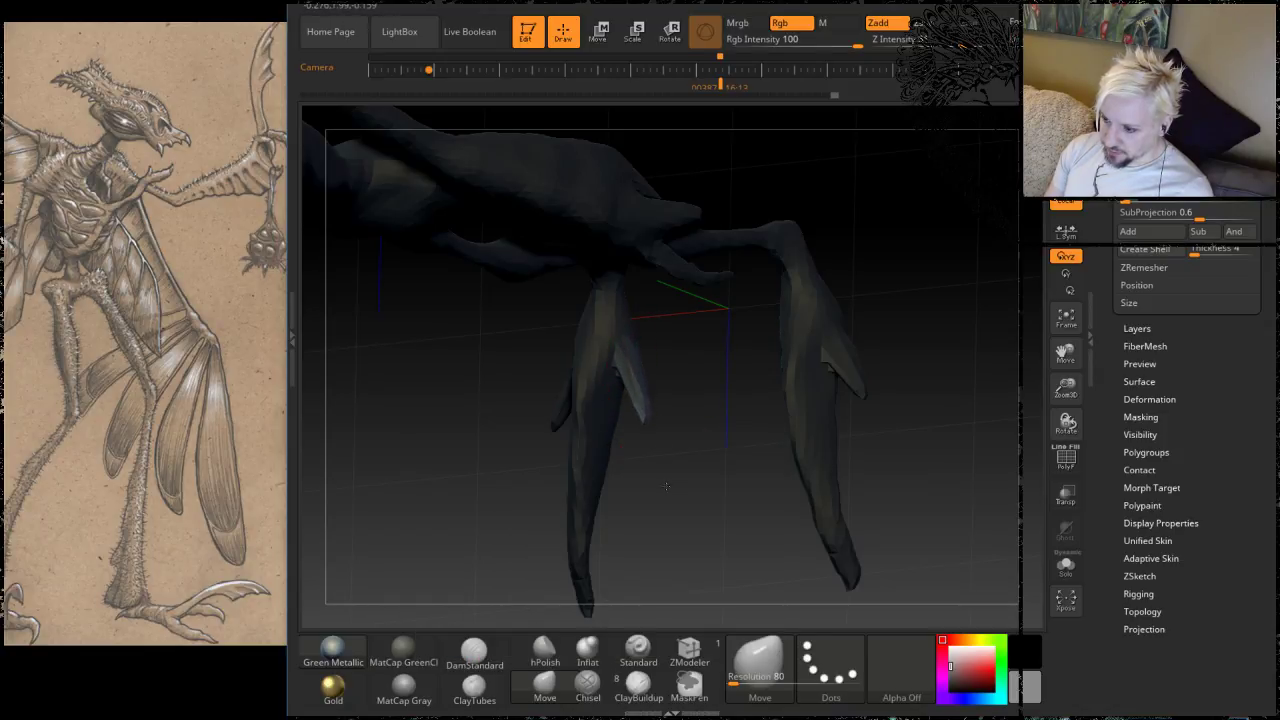
pyautogui.moveTo(664, 488); pyautogui.dragTo(686, 357)
pyautogui.moveTo(725, 407); pyautogui.dragTo(712, 401)
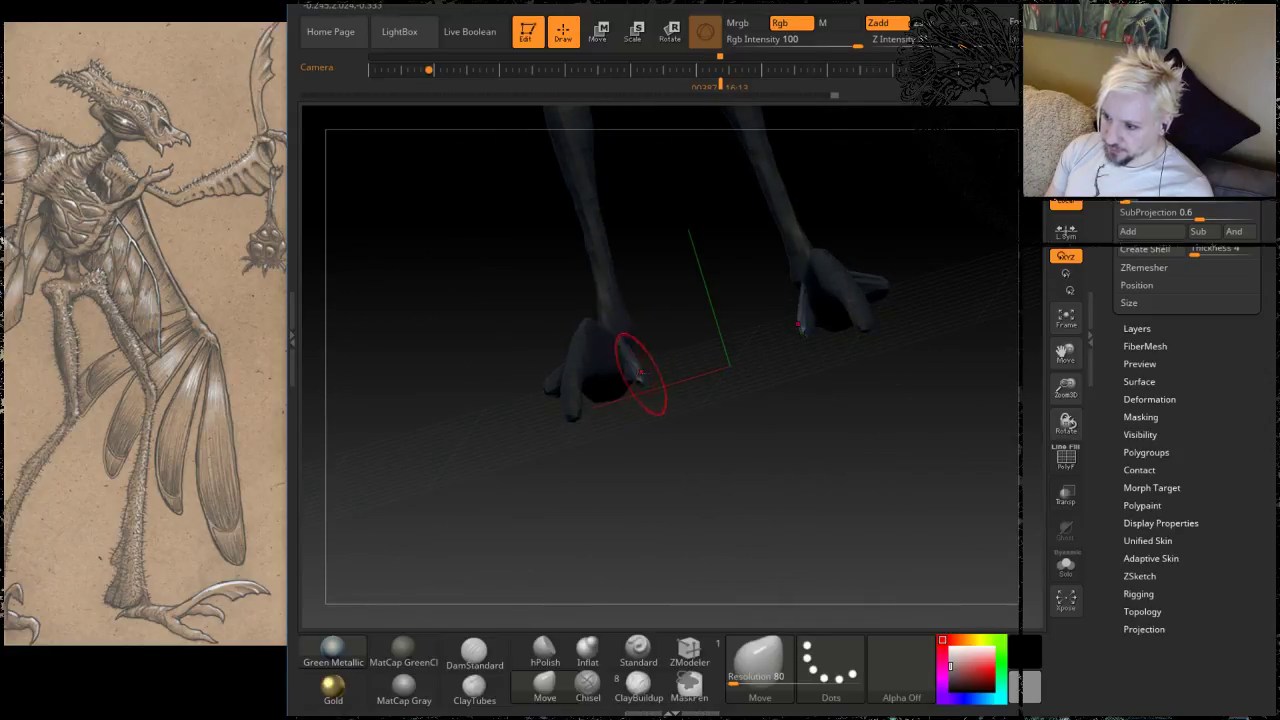
pyautogui.moveTo(717, 339)
pyautogui.mouseDown()
pyautogui.moveTo(774, 451)
pyautogui.moveTo(813, 318)
pyautogui.moveTo(766, 371)
pyautogui.mouseUp()
pyautogui.press('ctrl')
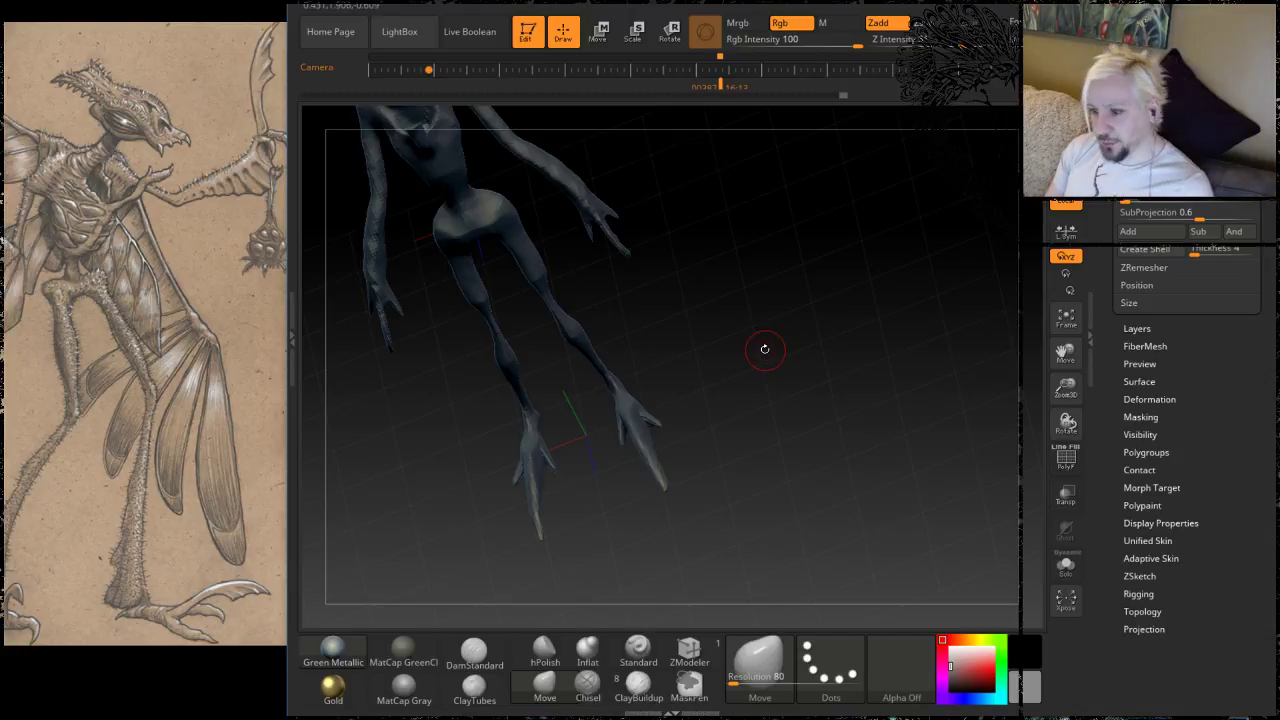
# Step: Reshape the long middle toe from the side, raising its top and bending the tip down toward the ground
pyautogui.moveTo(733, 336)
pyautogui.mouseDown()
pyautogui.moveTo(715, 355)
pyautogui.moveTo(751, 306)
pyautogui.moveTo(712, 347)
pyautogui.moveTo(720, 340)
pyautogui.mouseUp()
pyautogui.moveTo(801, 345); pyautogui.dragTo(809, 290)
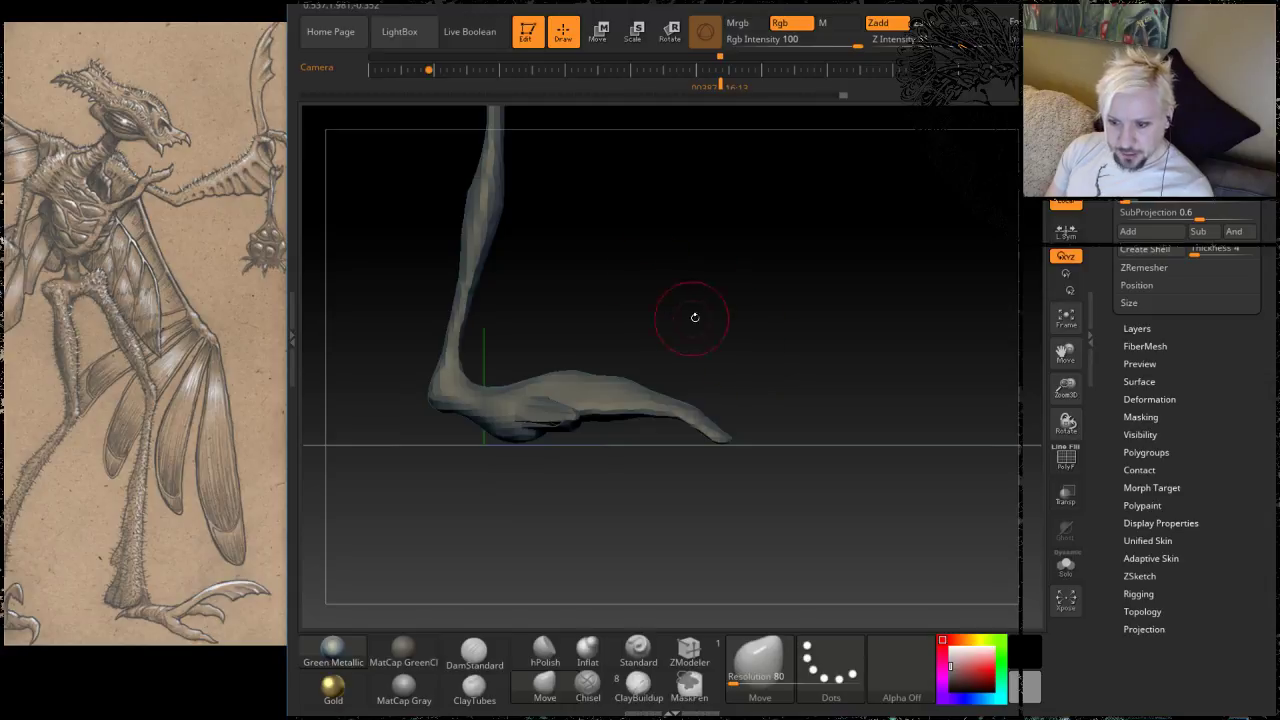
pyautogui.moveTo(694, 317)
pyautogui.keyDown('alt'); pyautogui.mouseDown()
pyautogui.moveTo(669, 438)
pyautogui.moveTo(652, 414)
pyautogui.mouseUp(); pyautogui.keyUp('alt')
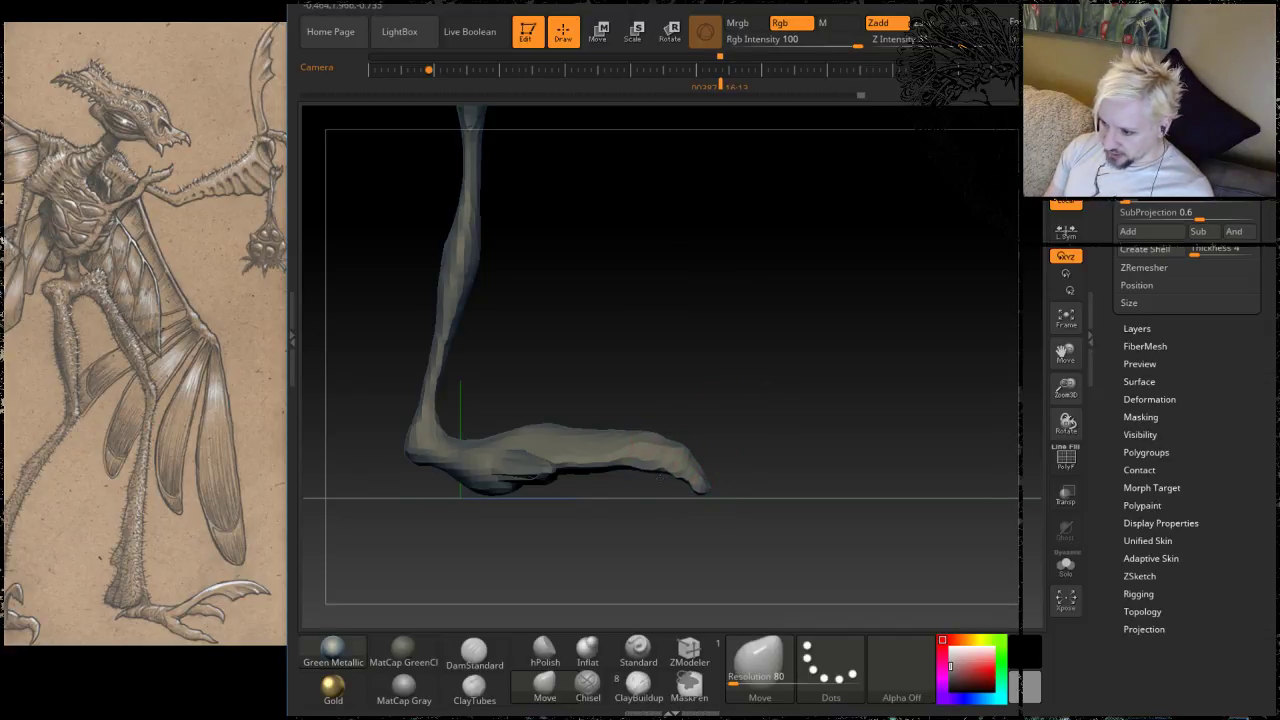
pyautogui.moveTo(710, 382); pyautogui.dragTo(683, 389)
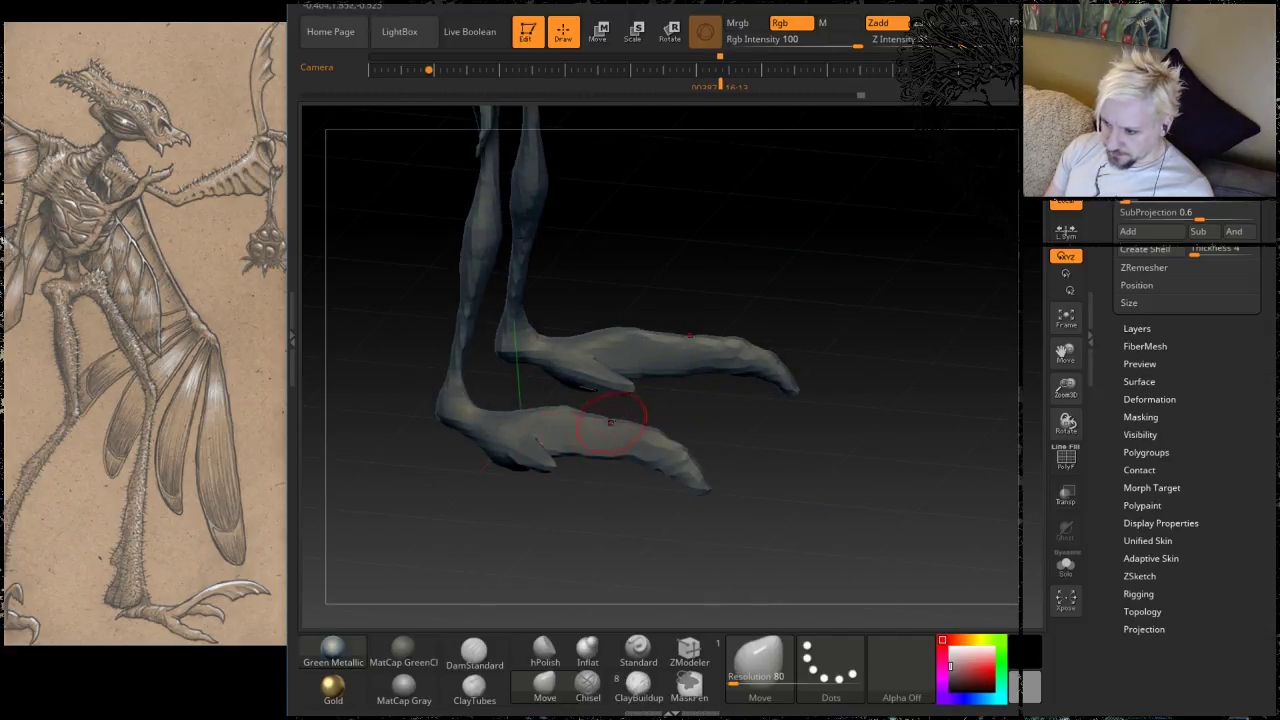
pyautogui.moveTo(611, 422); pyautogui.dragTo(614, 408)
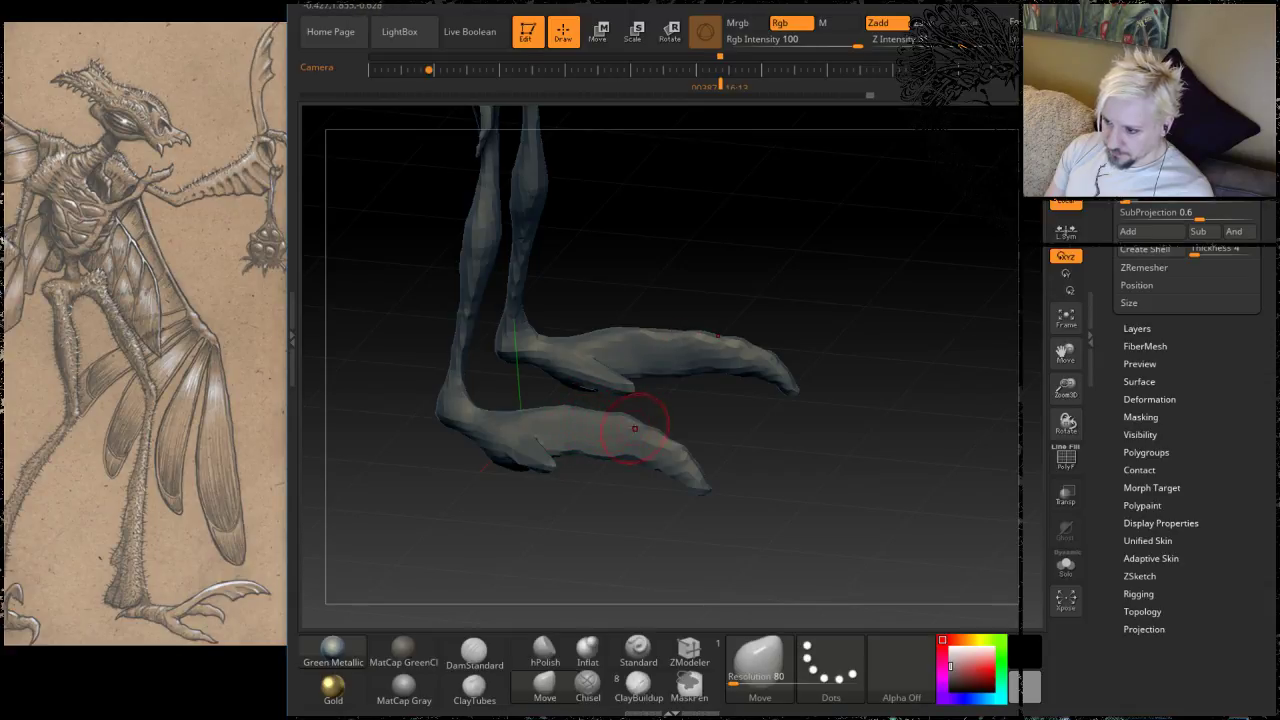
pyautogui.moveTo(828, 320); pyautogui.dragTo(600, 460)
pyautogui.moveTo(715, 375); pyautogui.dragTo(763, 380)
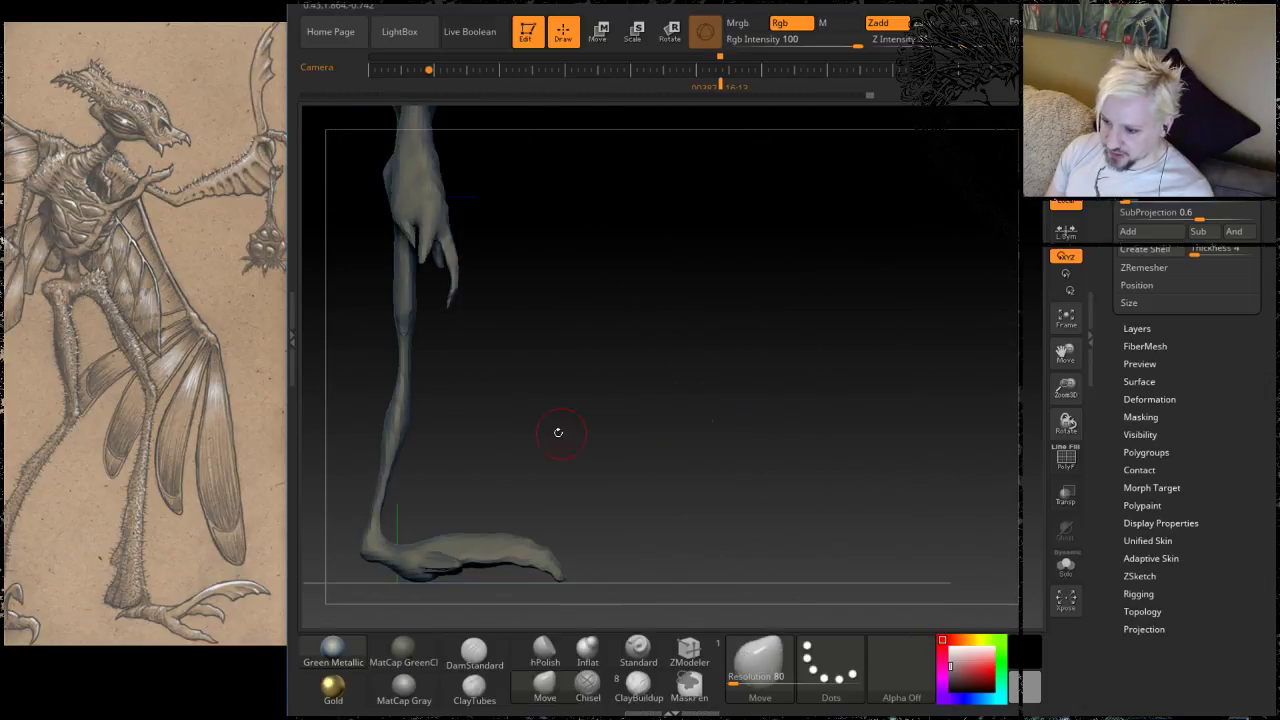
# Step: Smooth the foot and curl the tip of the long middle toe further down with the Move brush
pyautogui.moveTo(570, 454); pyautogui.dragTo(706, 357)
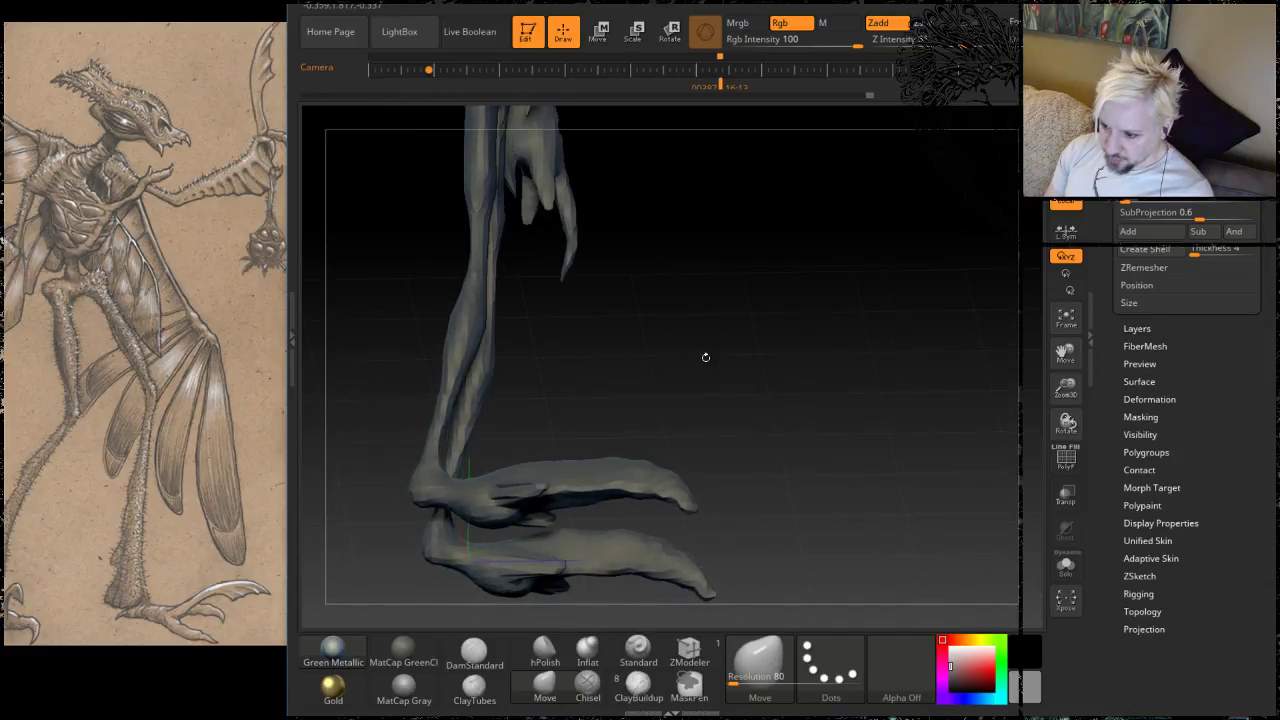
pyautogui.moveTo(655, 402); pyautogui.dragTo(548, 509)
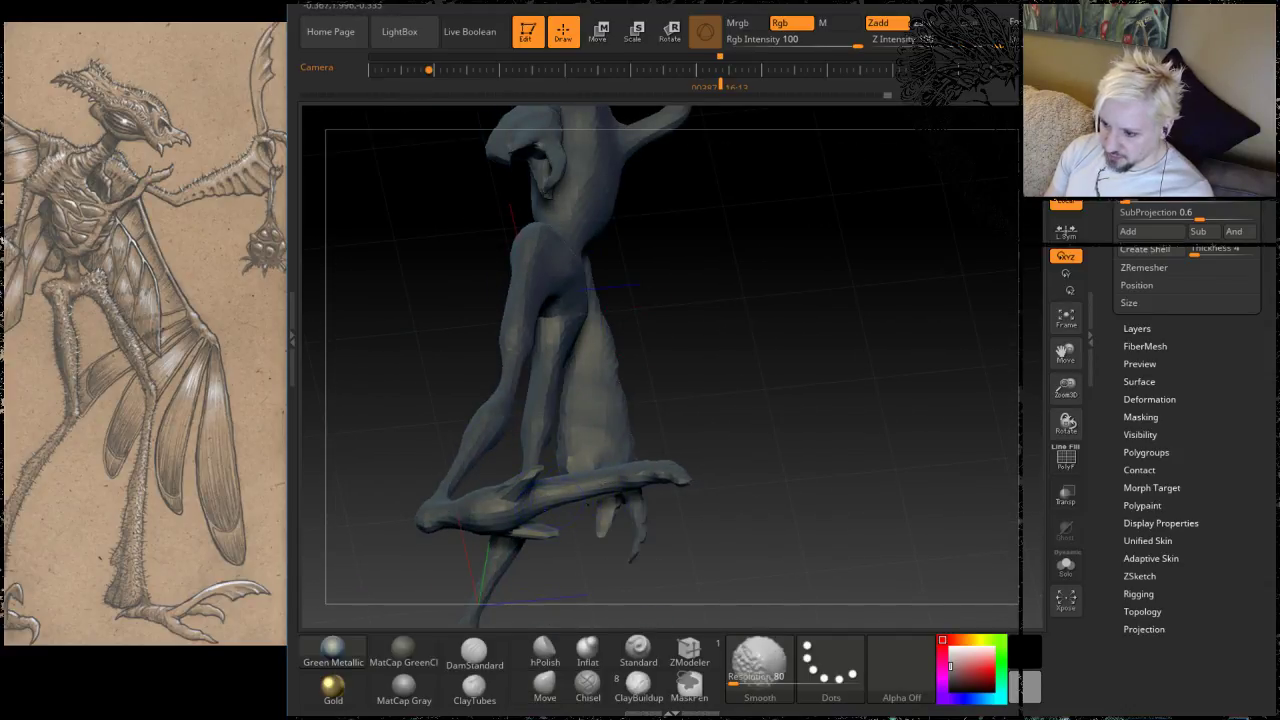
pyautogui.moveTo(723, 329); pyautogui.dragTo(529, 478)
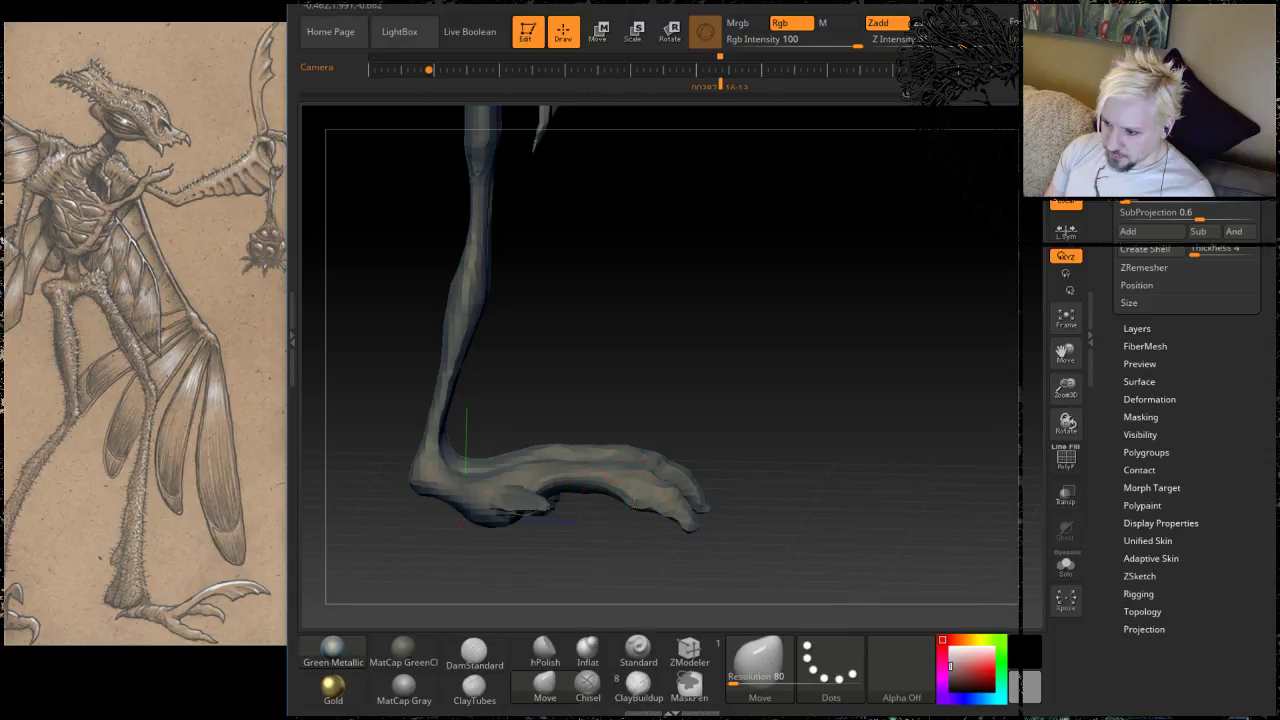
pyautogui.moveTo(654, 490)
pyautogui.mouseDown()
pyautogui.moveTo(563, 423)
pyautogui.moveTo(514, 406)
pyautogui.moveTo(517, 453)
pyautogui.moveTo(609, 446)
pyautogui.mouseUp()
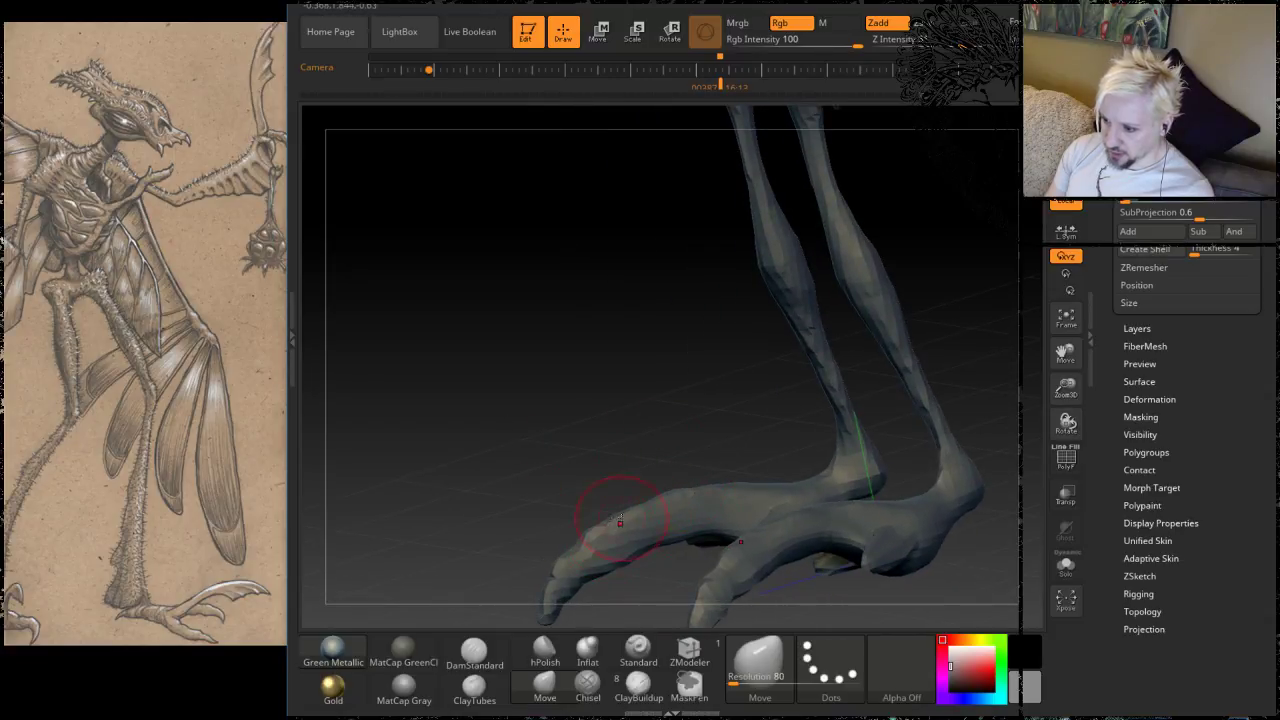
pyautogui.moveTo(638, 426)
pyautogui.mouseDown()
pyautogui.moveTo(713, 433)
pyautogui.moveTo(627, 371)
pyautogui.moveTo(645, 394)
pyautogui.moveTo(635, 411)
pyautogui.mouseUp()
# Step: Refine the long toe's curve and the side toes' placement from several angles with a resized Move brush
pyautogui.moveTo(755, 317); pyautogui.dragTo(768, 325)
pyautogui.moveTo(667, 330)
pyautogui.mouseDown()
pyautogui.moveTo(837, 275)
pyautogui.moveTo(765, 262)
pyautogui.moveTo(868, 256)
pyautogui.moveTo(827, 250)
pyautogui.moveTo(765, 378)
pyautogui.moveTo(709, 386)
pyautogui.mouseUp()
pyautogui.press('space')
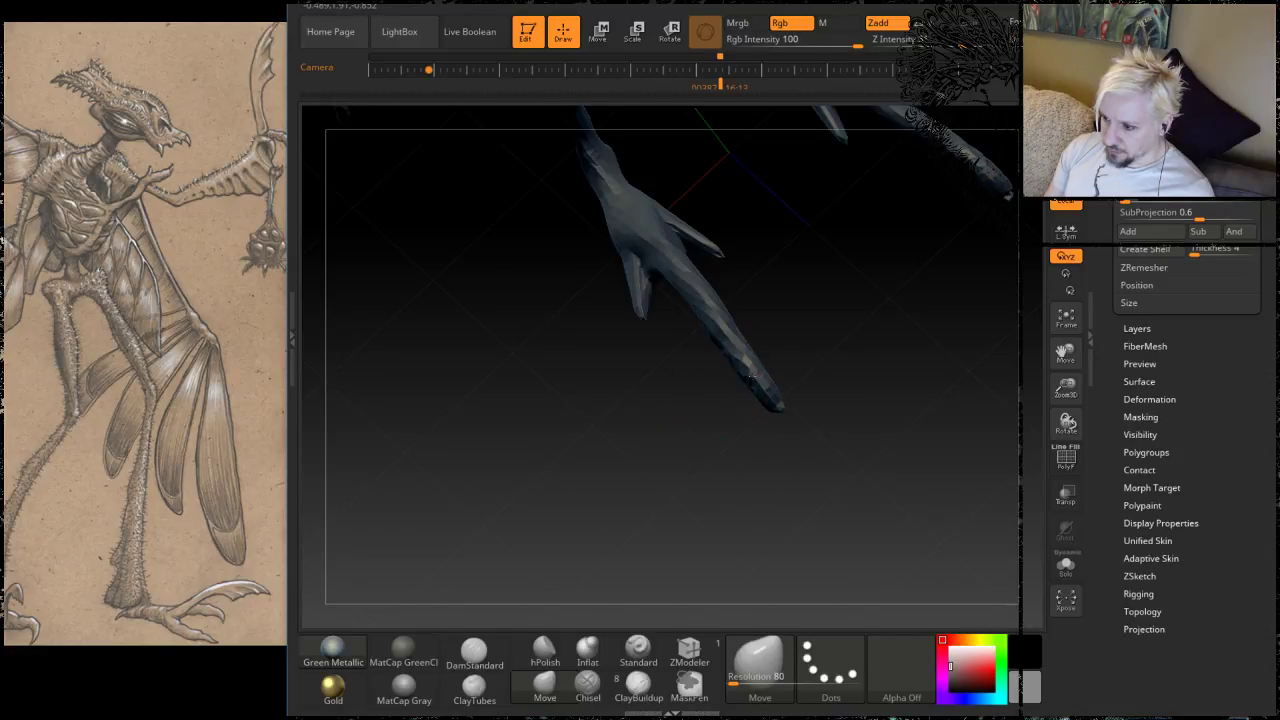
pyautogui.moveTo(749, 380)
pyautogui.mouseDown()
pyautogui.moveTo(707, 437)
pyautogui.moveTo(628, 485)
pyautogui.moveTo(777, 423)
pyautogui.moveTo(763, 448)
pyautogui.moveTo(783, 458)
pyautogui.moveTo(743, 400)
pyautogui.mouseUp()
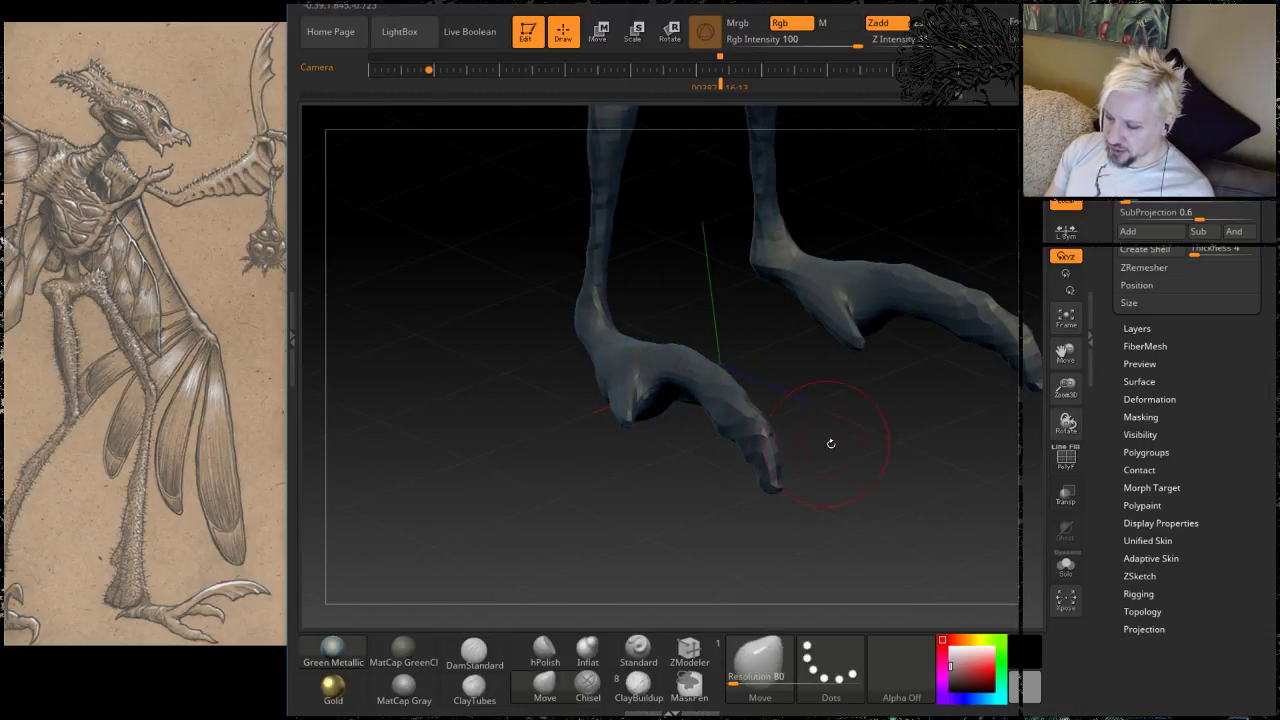
pyautogui.moveTo(830, 443); pyautogui.dragTo(810, 305)
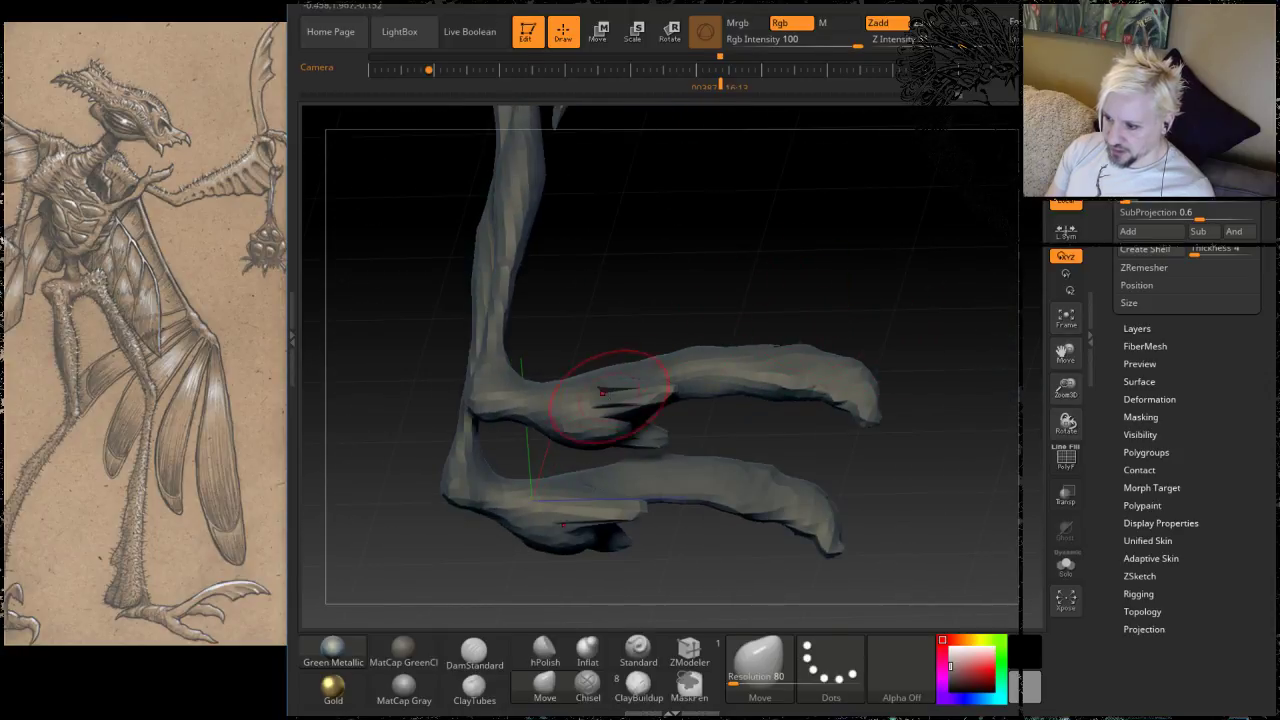
pyautogui.moveTo(706, 251)
pyautogui.mouseDown()
pyautogui.moveTo(702, 339)
pyautogui.moveTo(745, 310)
pyautogui.moveTo(690, 355)
pyautogui.moveTo(614, 386)
pyautogui.mouseUp()
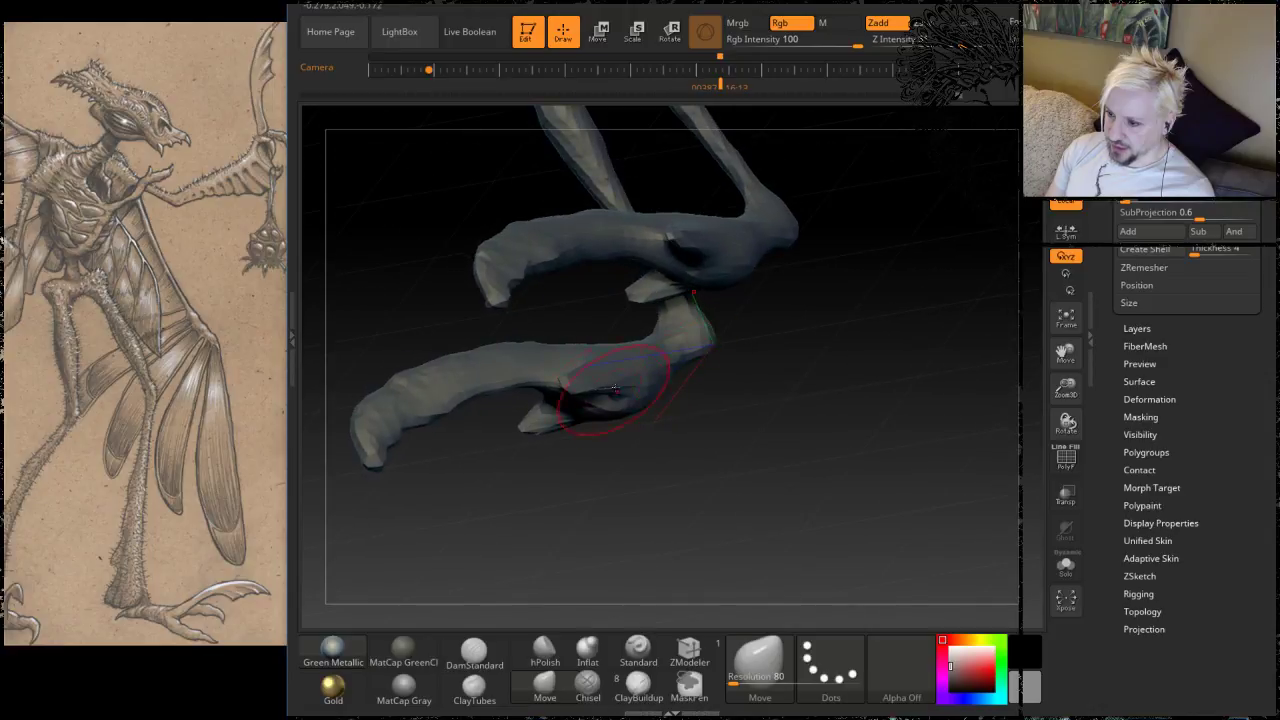
# Step: Thicken the ankle and heel with the Inflat brush
pyautogui.moveTo(845, 325)
pyautogui.mouseDown()
pyautogui.moveTo(788, 360)
pyautogui.moveTo(715, 450)
pyautogui.moveTo(796, 414)
pyautogui.moveTo(745, 350)
pyautogui.mouseUp()
pyautogui.click(541, 652)
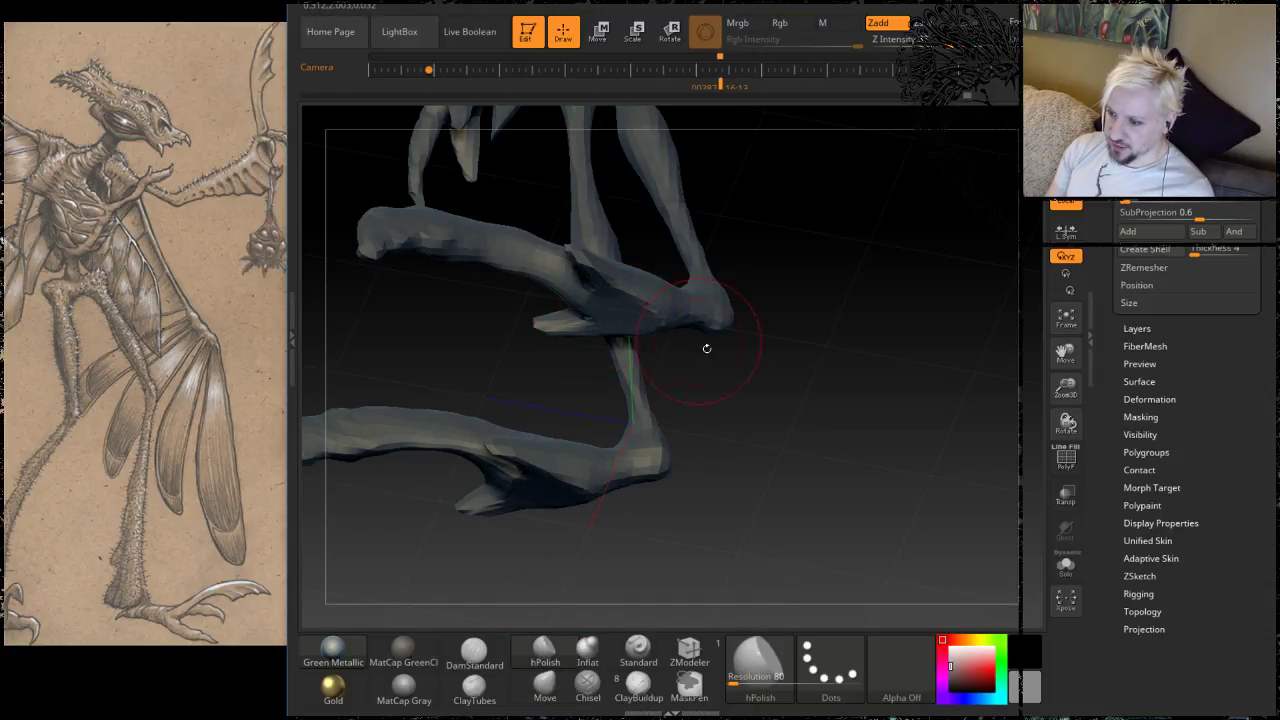
pyautogui.moveTo(788, 400)
pyautogui.mouseDown()
pyautogui.moveTo(709, 349)
pyautogui.moveTo(778, 380)
pyautogui.moveTo(760, 400)
pyautogui.moveTo(743, 354)
pyautogui.moveTo(743, 417)
pyautogui.mouseUp()
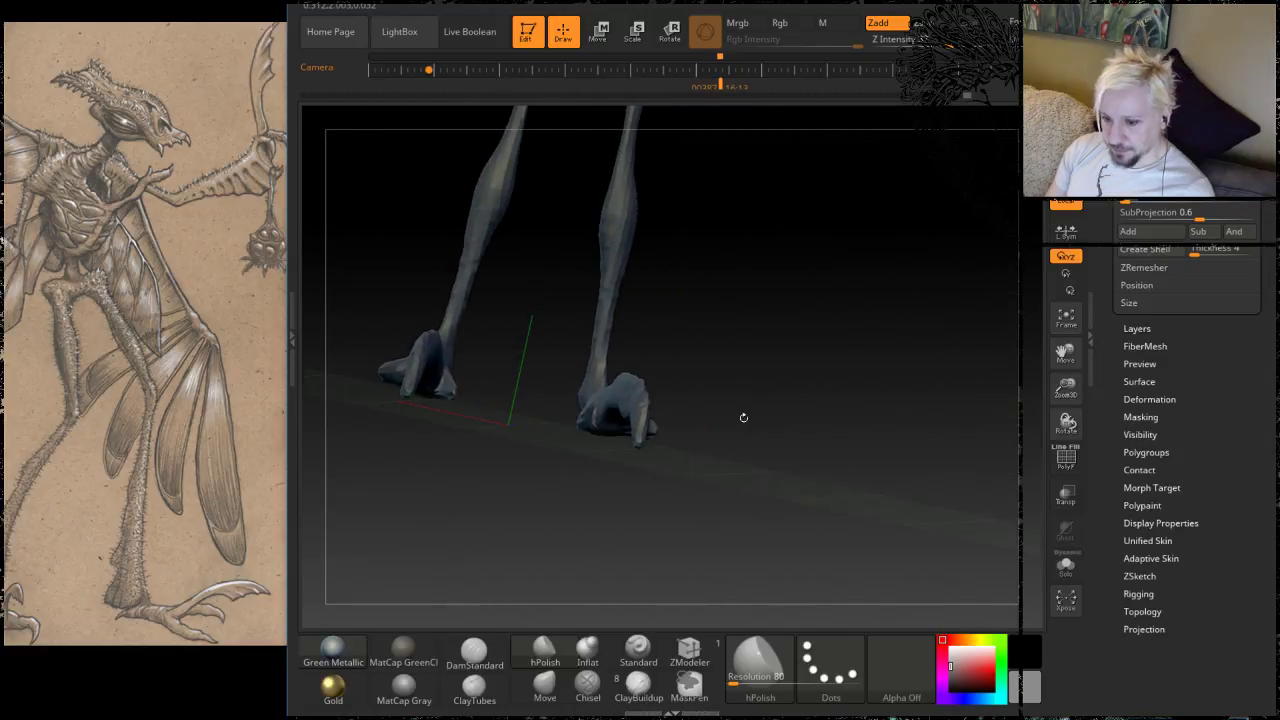
pyautogui.moveTo(747, 349); pyautogui.dragTo(698, 332)
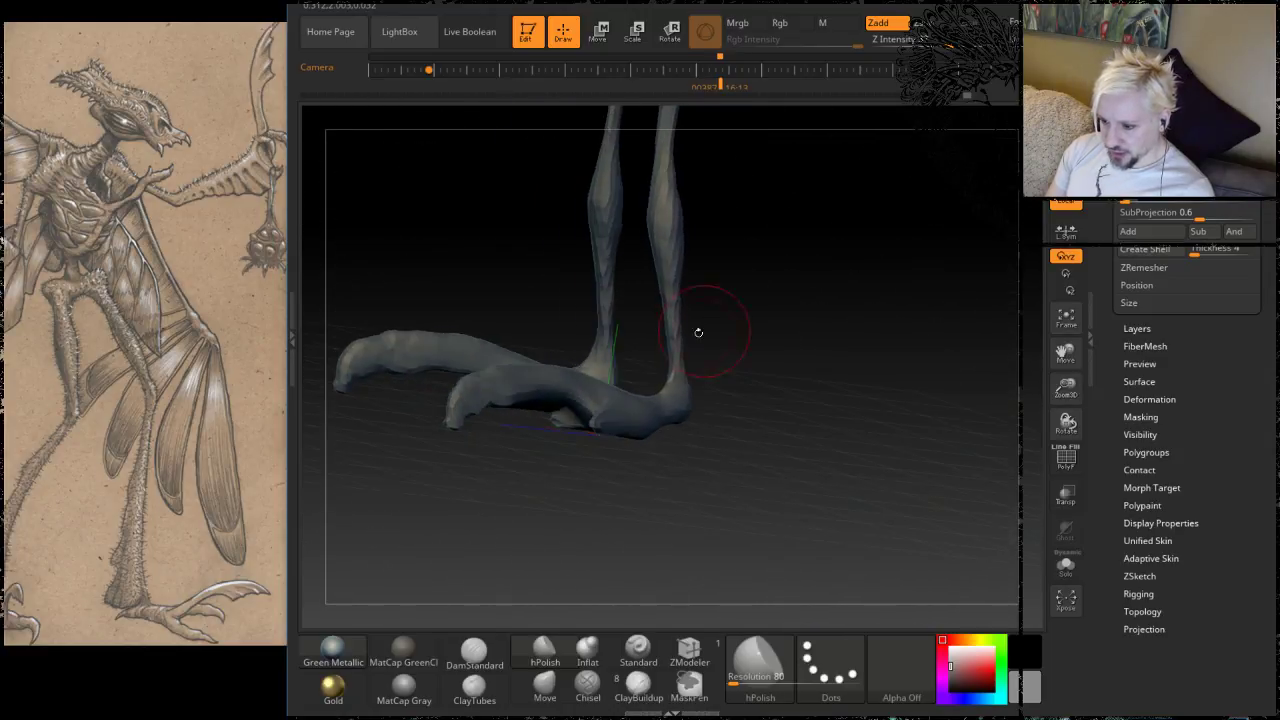
pyautogui.click(585, 647)
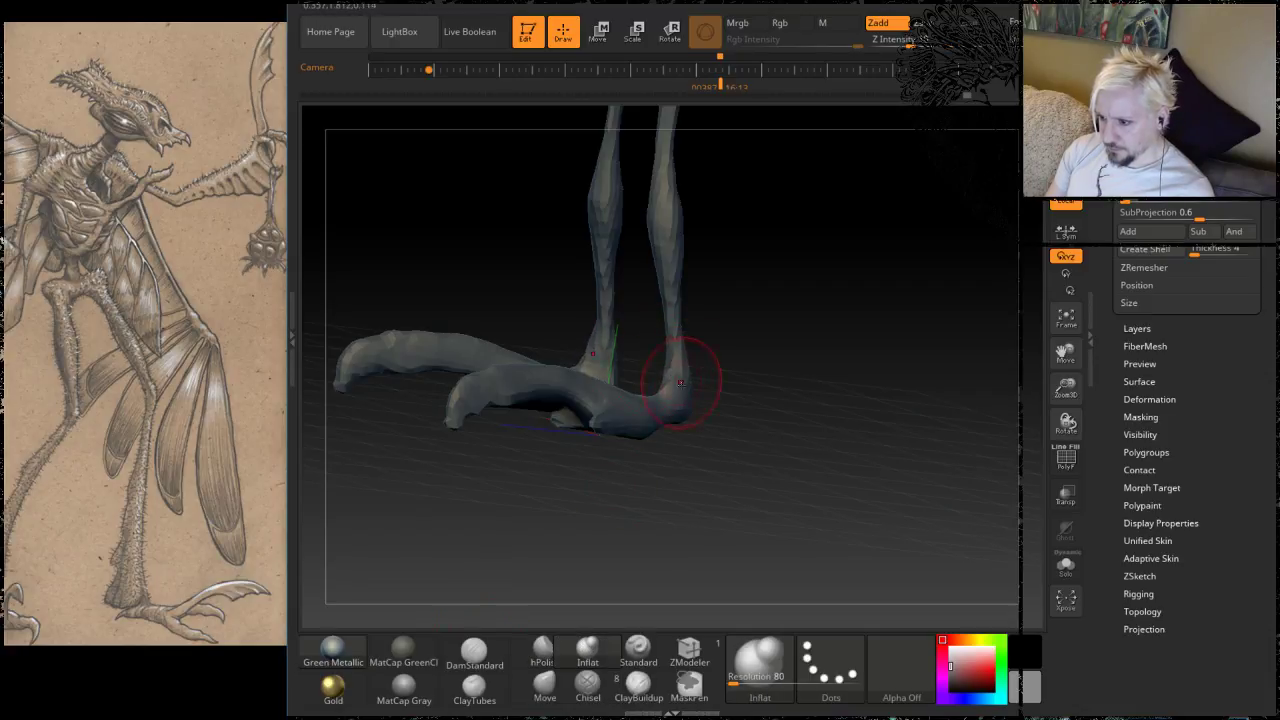
pyautogui.moveTo(671, 302)
pyautogui.mouseDown()
pyautogui.moveTo(674, 322)
pyautogui.moveTo(672, 306)
pyautogui.mouseUp()
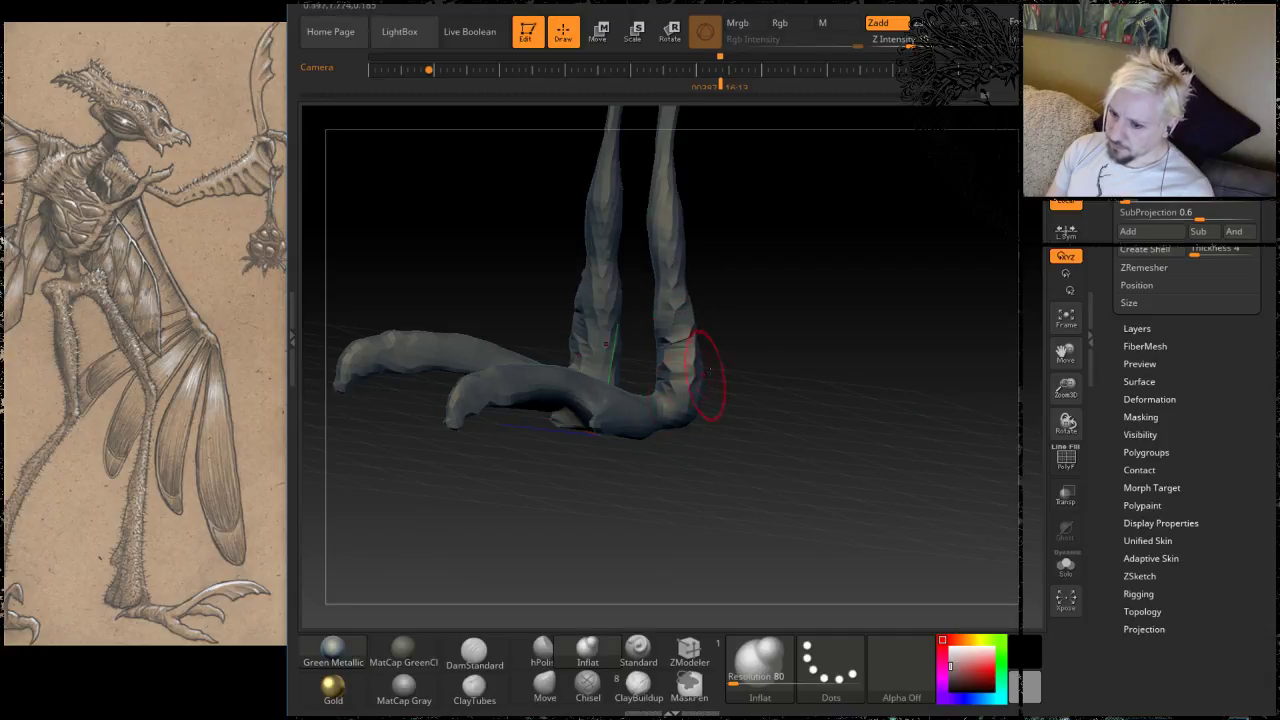
pyautogui.moveTo(708, 375); pyautogui.dragTo(745, 373)
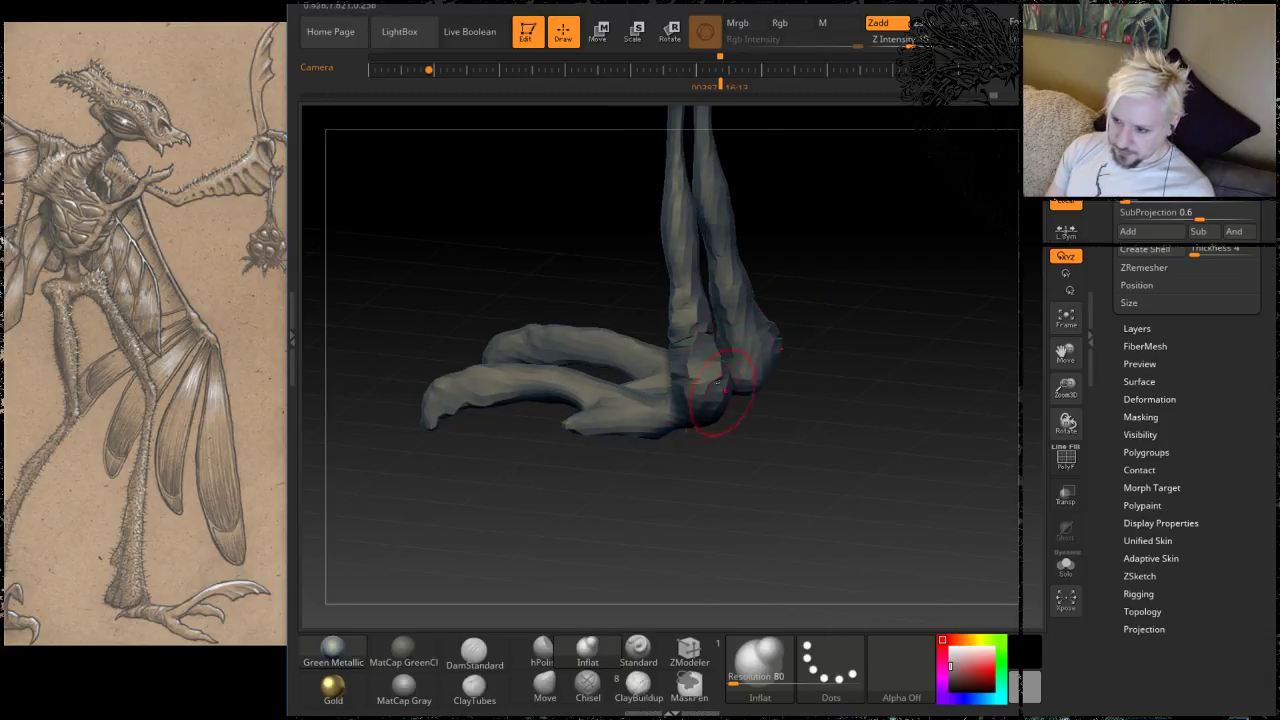
pyautogui.moveTo(718, 385); pyautogui.dragTo(663, 423)
pyautogui.moveTo(716, 359); pyautogui.dragTo(702, 276)
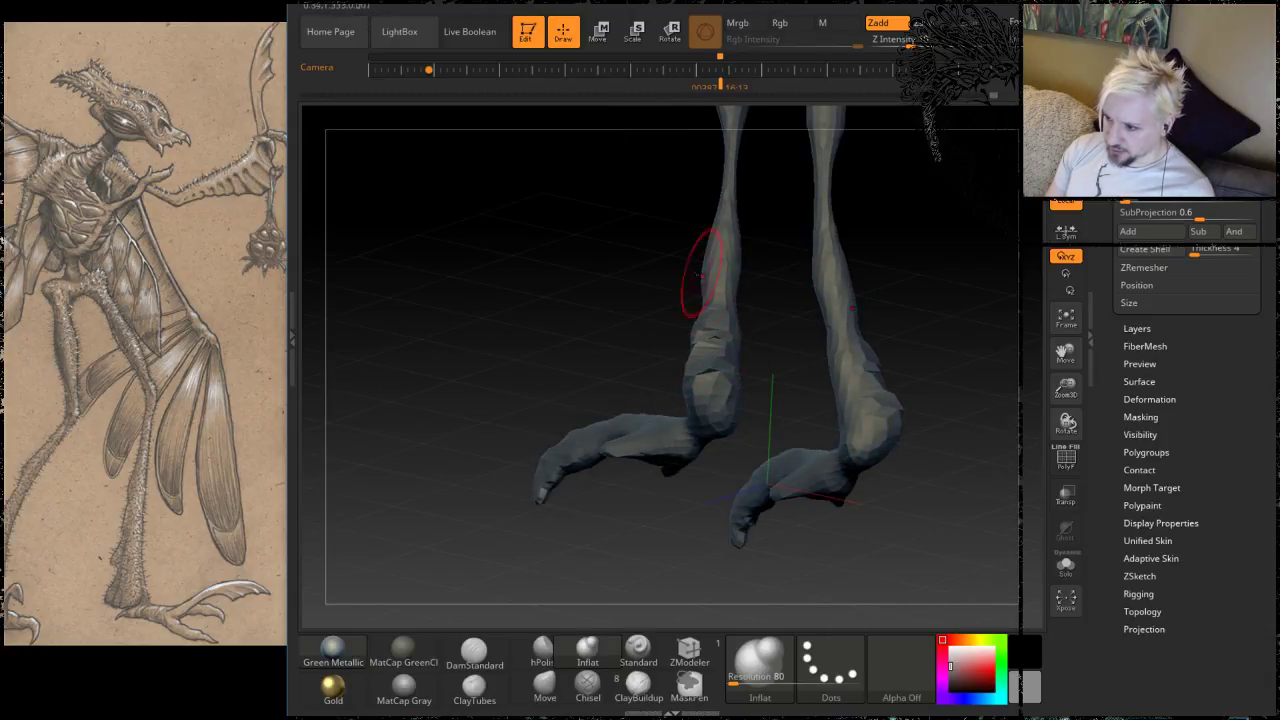
# Step: Inflate the backs of the heels and the lower calves into a fuller, tapering form
pyautogui.moveTo(609, 298)
pyautogui.mouseDown()
pyautogui.moveTo(480, 292)
pyautogui.moveTo(430, 305)
pyautogui.mouseUp()
pyautogui.moveTo(743, 317); pyautogui.dragTo(755, 262)
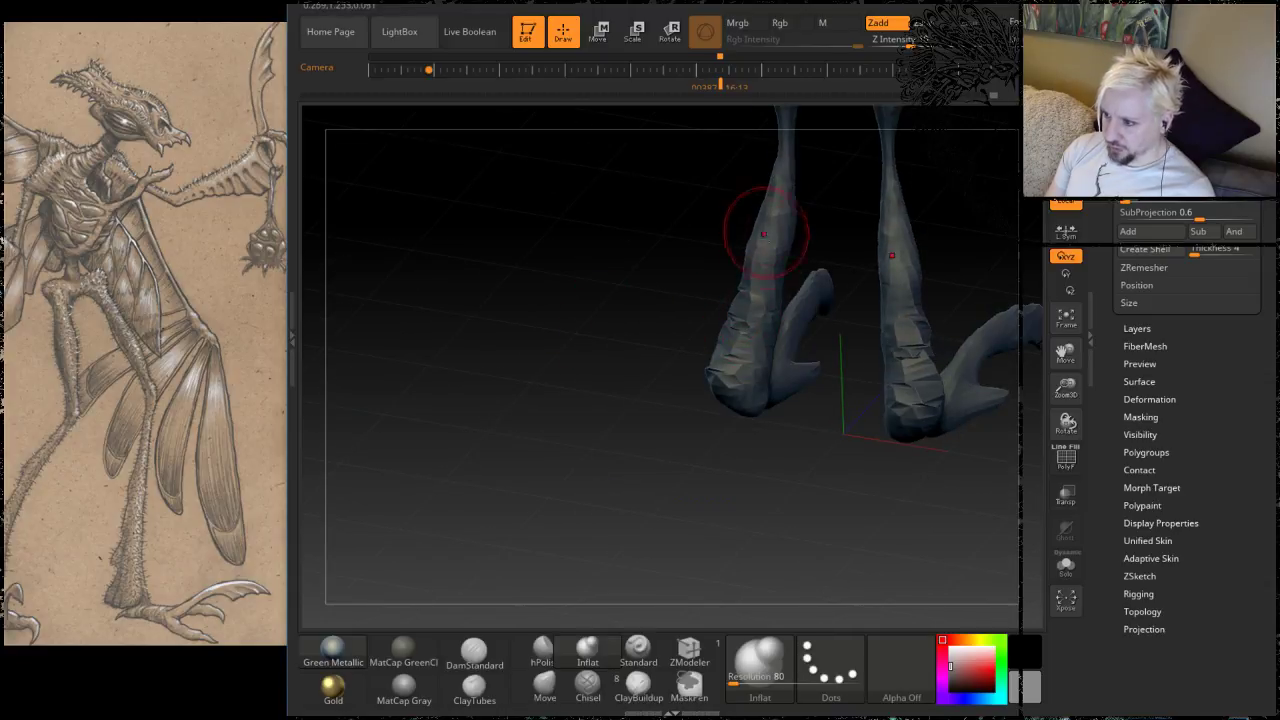
pyautogui.moveTo(596, 340); pyautogui.dragTo(614, 323)
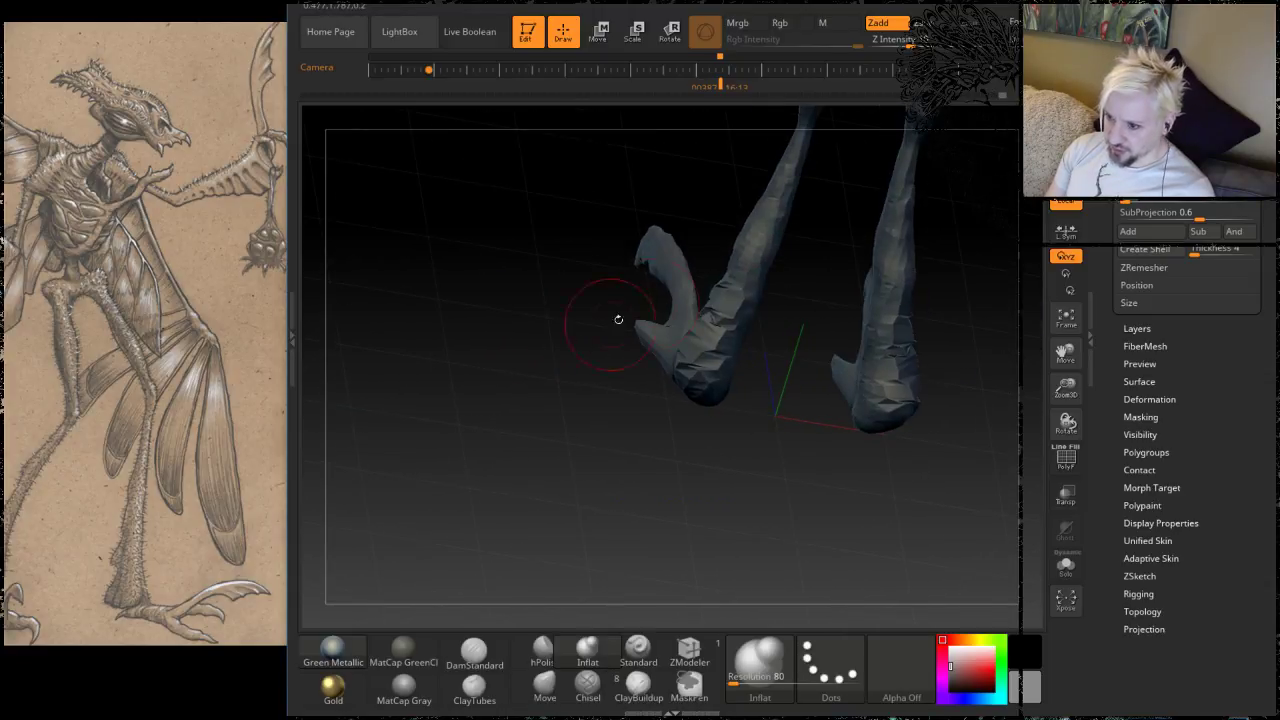
pyautogui.moveTo(476, 407); pyautogui.dragTo(607, 360)
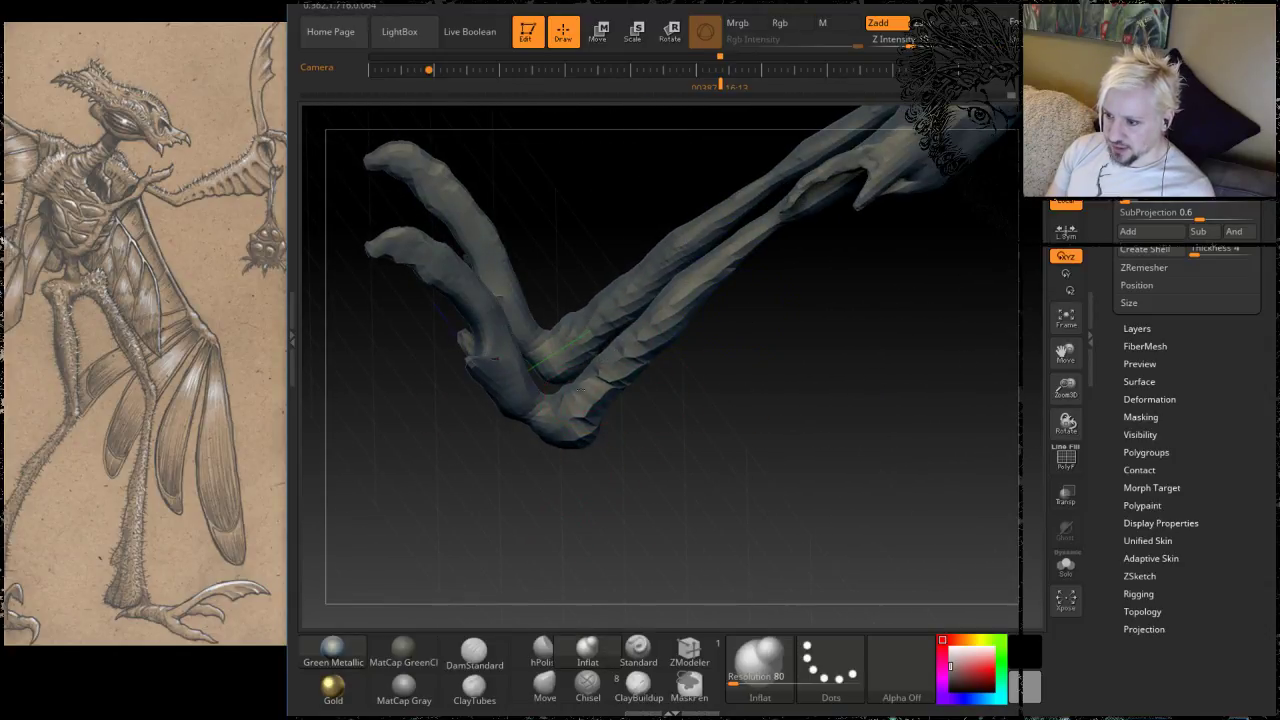
pyautogui.moveTo(706, 437); pyautogui.dragTo(614, 342)
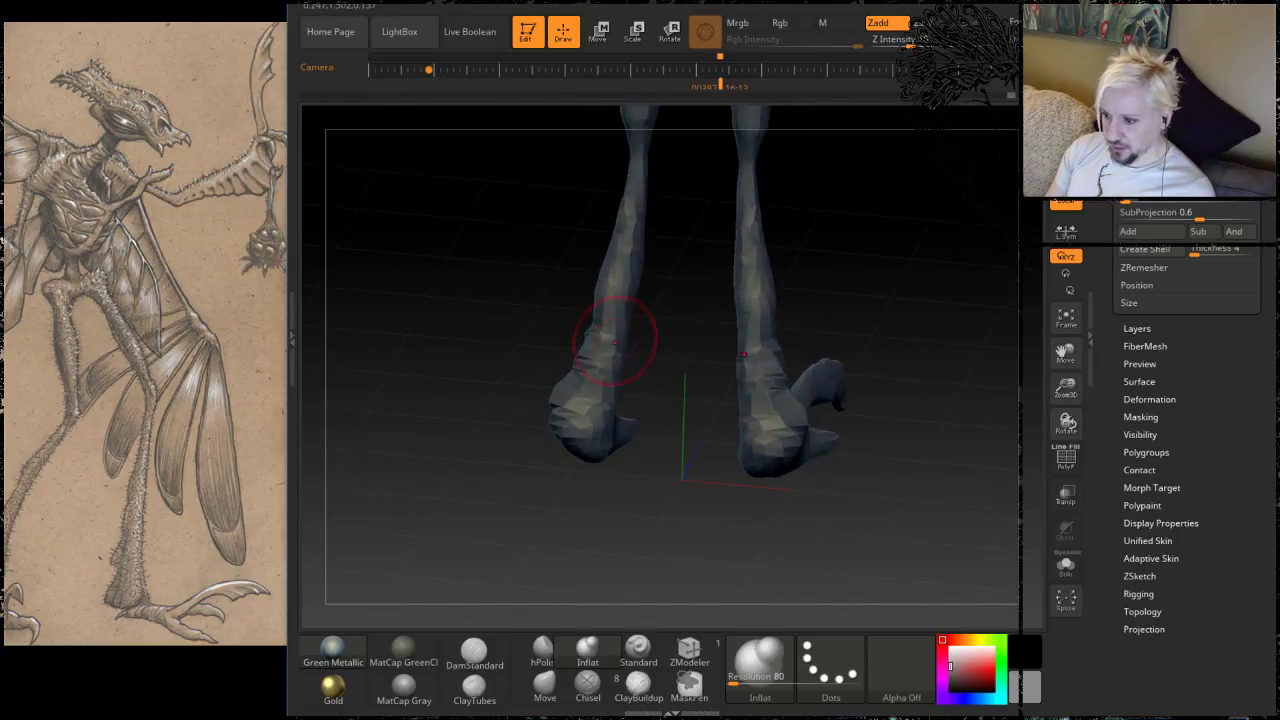
pyautogui.moveTo(525, 521)
pyautogui.mouseDown()
pyautogui.moveTo(589, 392)
pyautogui.moveTo(607, 427)
pyautogui.mouseUp()
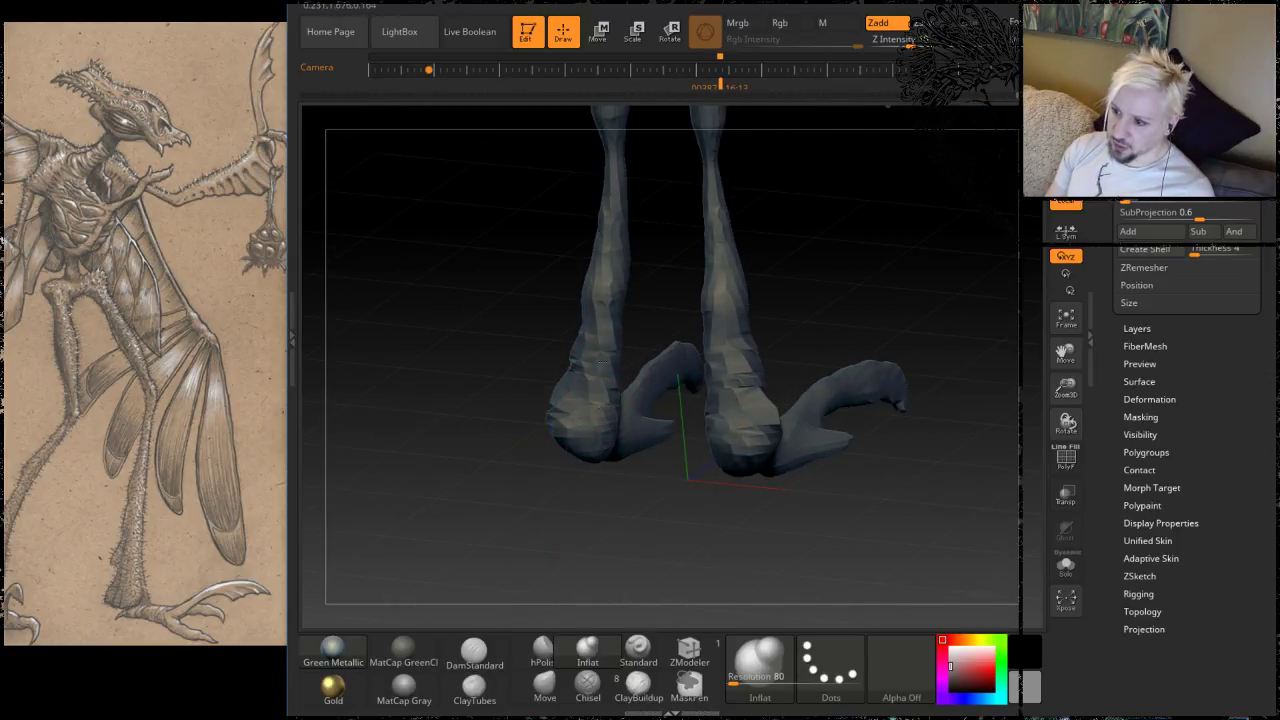
# Step: Blend the inflated ankle volume up into the lower shins and round out the heel with the Inflat brush
pyautogui.moveTo(587, 387)
pyautogui.mouseDown()
pyautogui.moveTo(764, 292)
pyautogui.moveTo(570, 365)
pyautogui.mouseUp()
pyautogui.moveTo(694, 416); pyautogui.dragTo(612, 457)
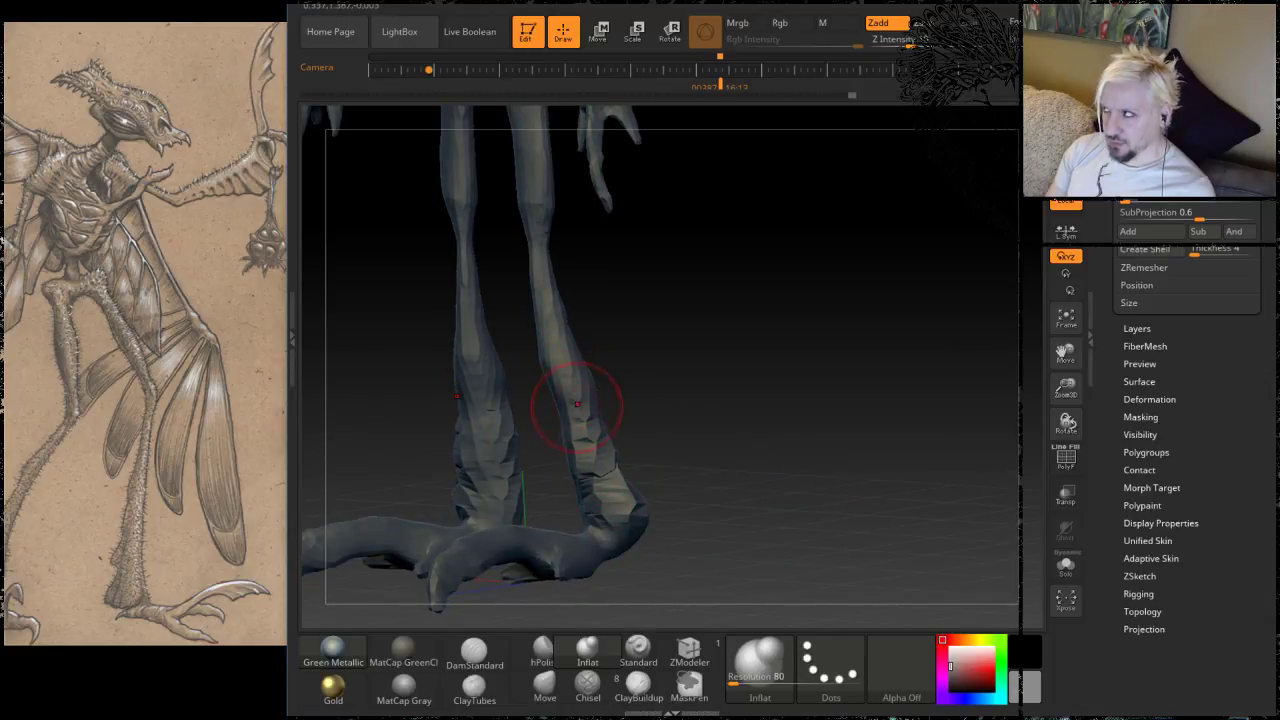
pyautogui.moveTo(665, 428)
pyautogui.mouseDown()
pyautogui.moveTo(709, 443)
pyautogui.moveTo(757, 500)
pyautogui.moveTo(804, 408)
pyautogui.moveTo(785, 406)
pyautogui.mouseUp()
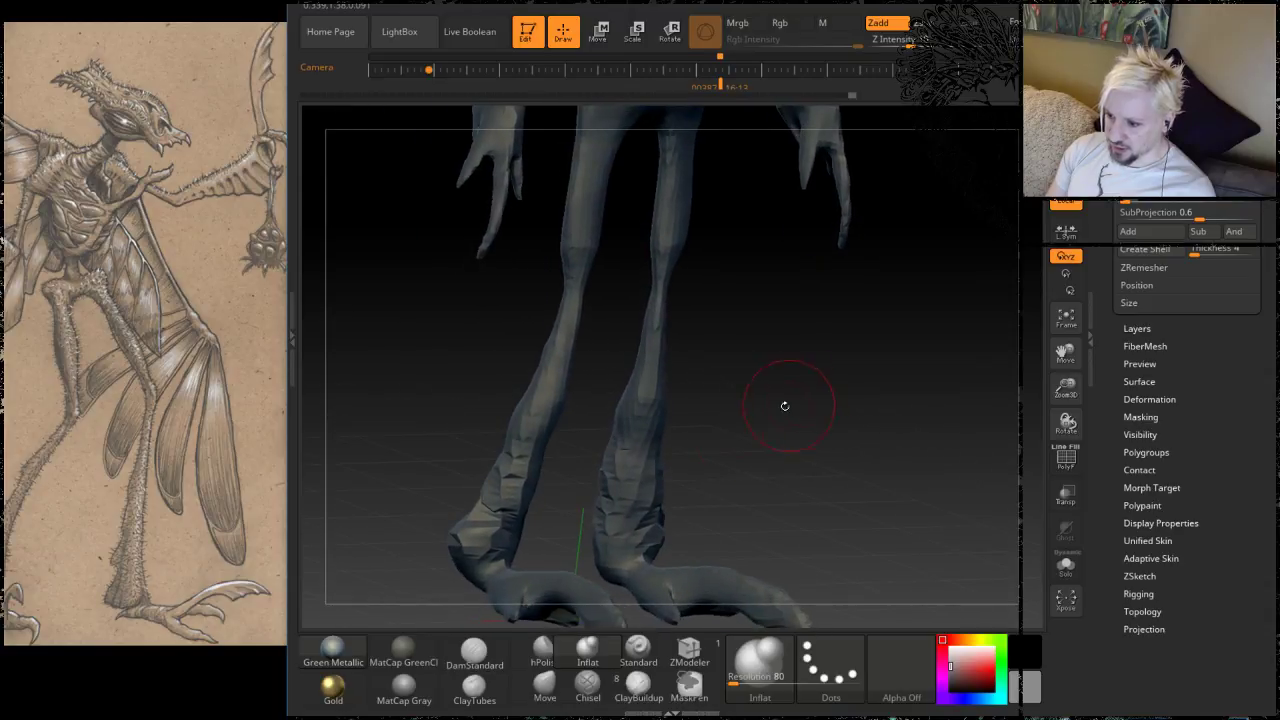
pyautogui.moveTo(603, 554); pyautogui.dragTo(598, 527)
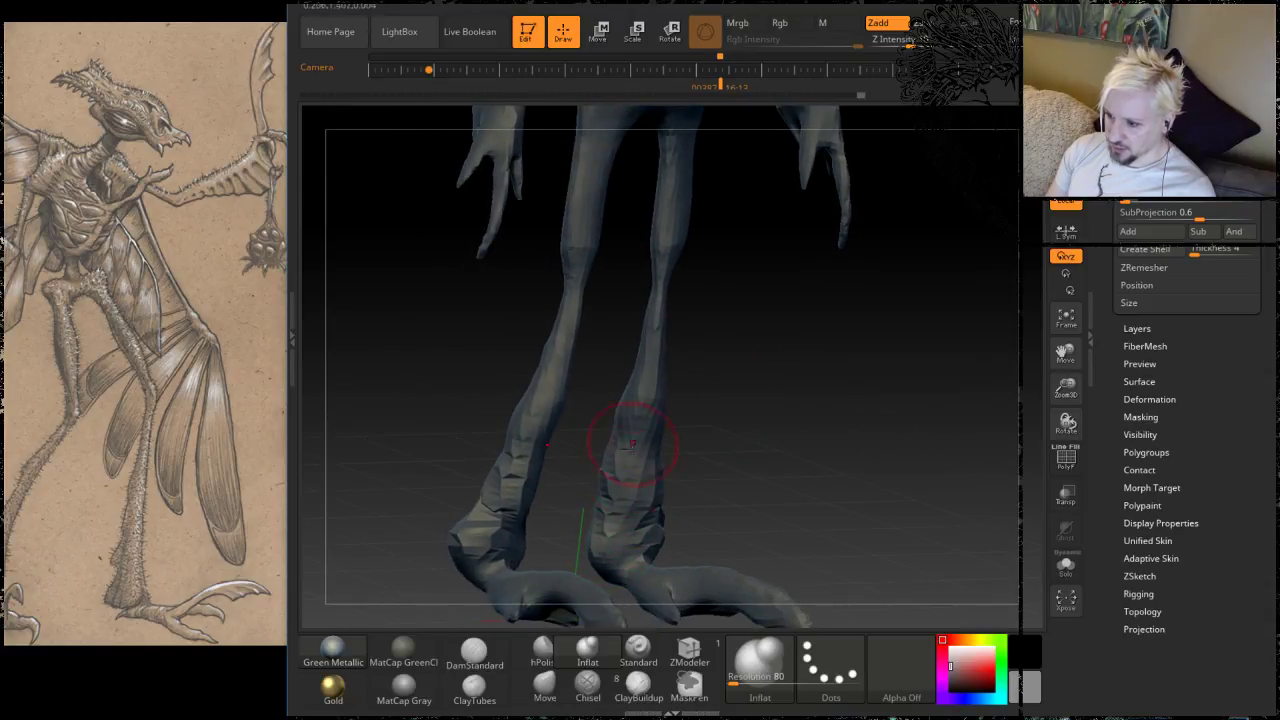
# Step: Bulge out the kneecaps on the front of the legs with a resized Inflat brush
pyautogui.moveTo(762, 461); pyautogui.dragTo(715, 440)
pyautogui.moveTo(721, 339)
pyautogui.keyDown('alt'); pyautogui.mouseDown()
pyautogui.moveTo(708, 447)
pyautogui.moveTo(700, 398)
pyautogui.mouseUp(); pyautogui.keyUp('alt')
pyautogui.press('space')
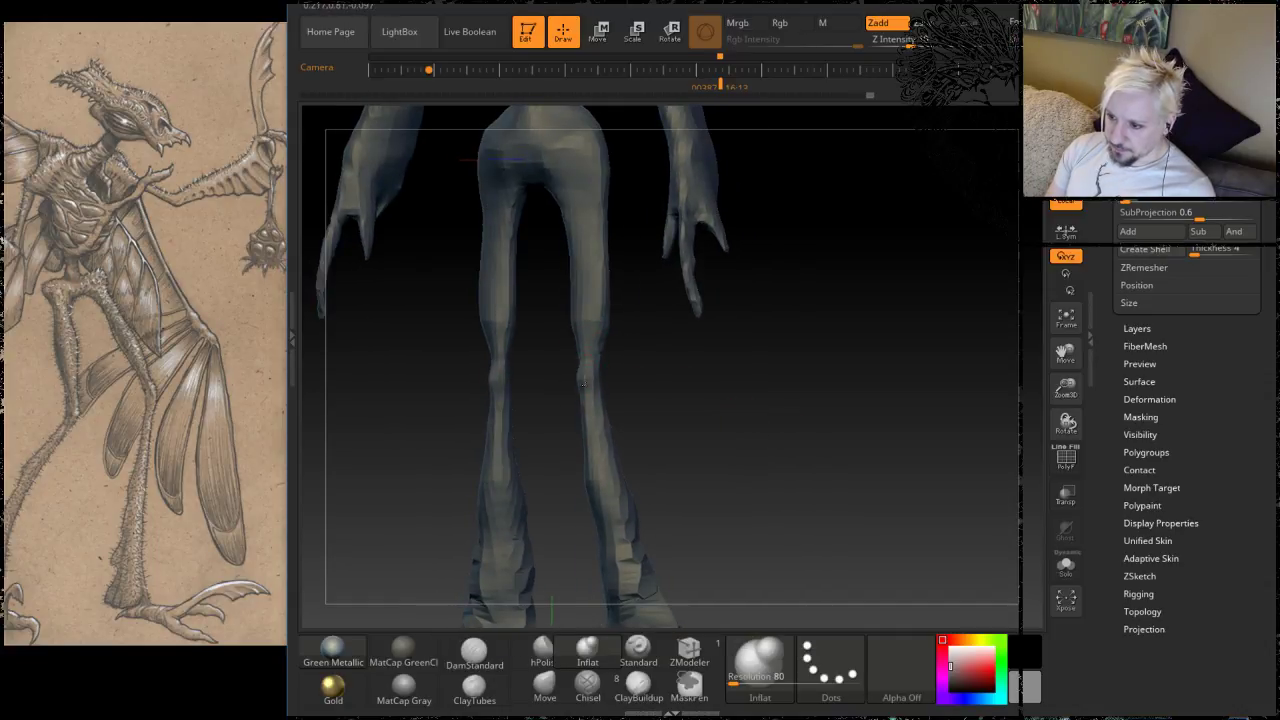
pyautogui.moveTo(690, 490)
pyautogui.keyDown('alt'); pyautogui.mouseDown()
pyautogui.moveTo(671, 409)
pyautogui.moveTo(775, 361)
pyautogui.moveTo(674, 420)
pyautogui.moveTo(668, 490)
pyautogui.mouseUp(); pyautogui.keyUp('alt')
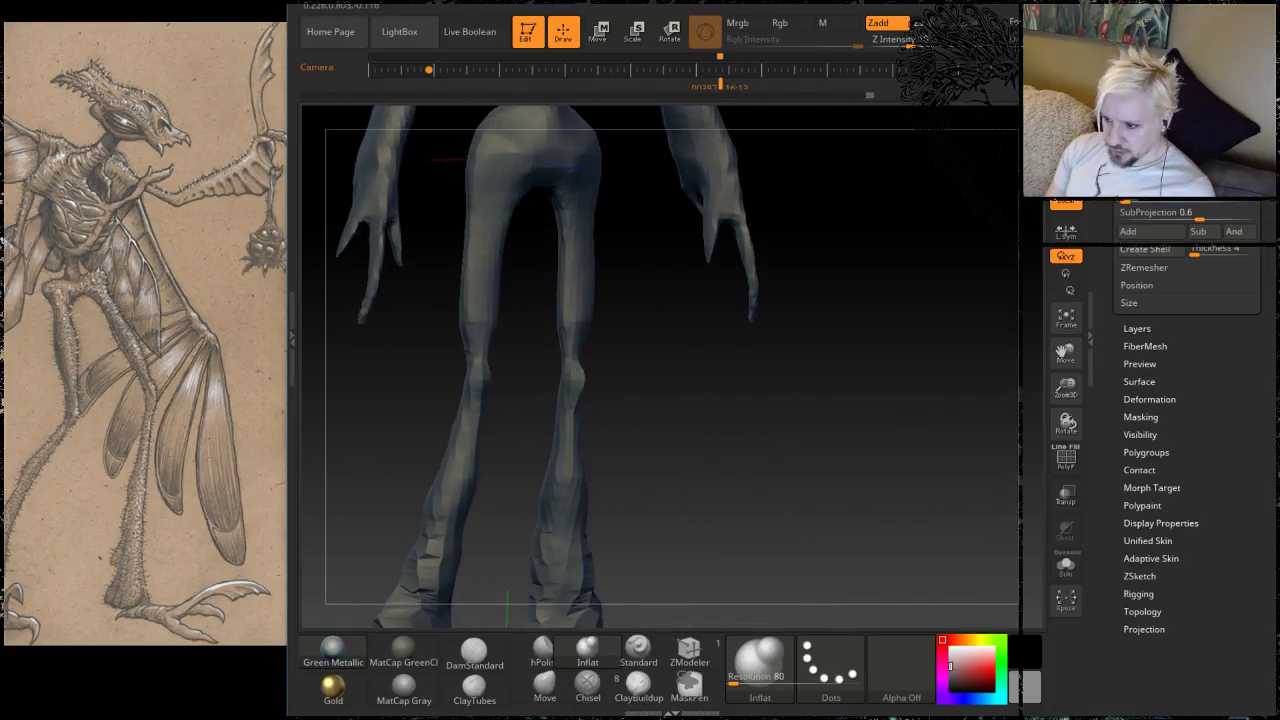
pyautogui.moveTo(683, 415); pyautogui.dragTo(609, 385)
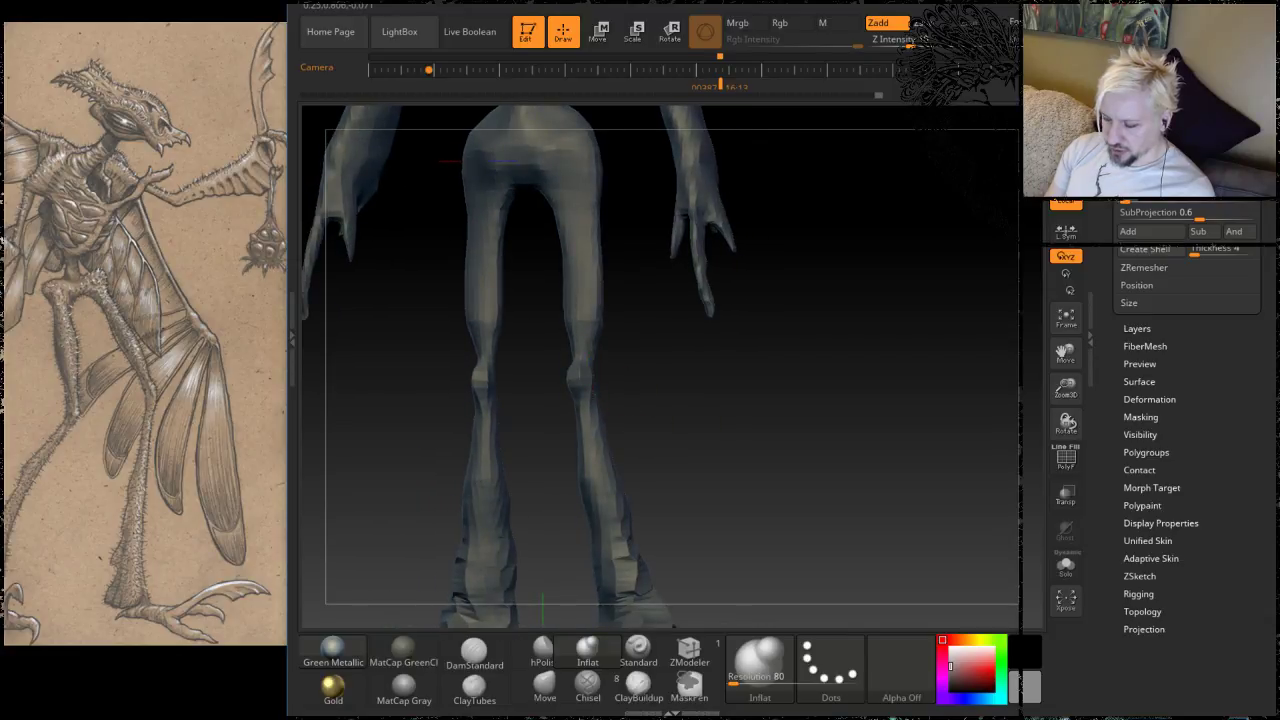
# Step: Smooth the thighs and build up the hips and front of the thighs with a resized ClayTubes brush
pyautogui.moveTo(692, 336)
pyautogui.keyDown('alt'); pyautogui.mouseDown()
pyautogui.moveTo(693, 482)
pyautogui.moveTo(715, 484)
pyautogui.mouseUp(); pyautogui.keyUp('alt')
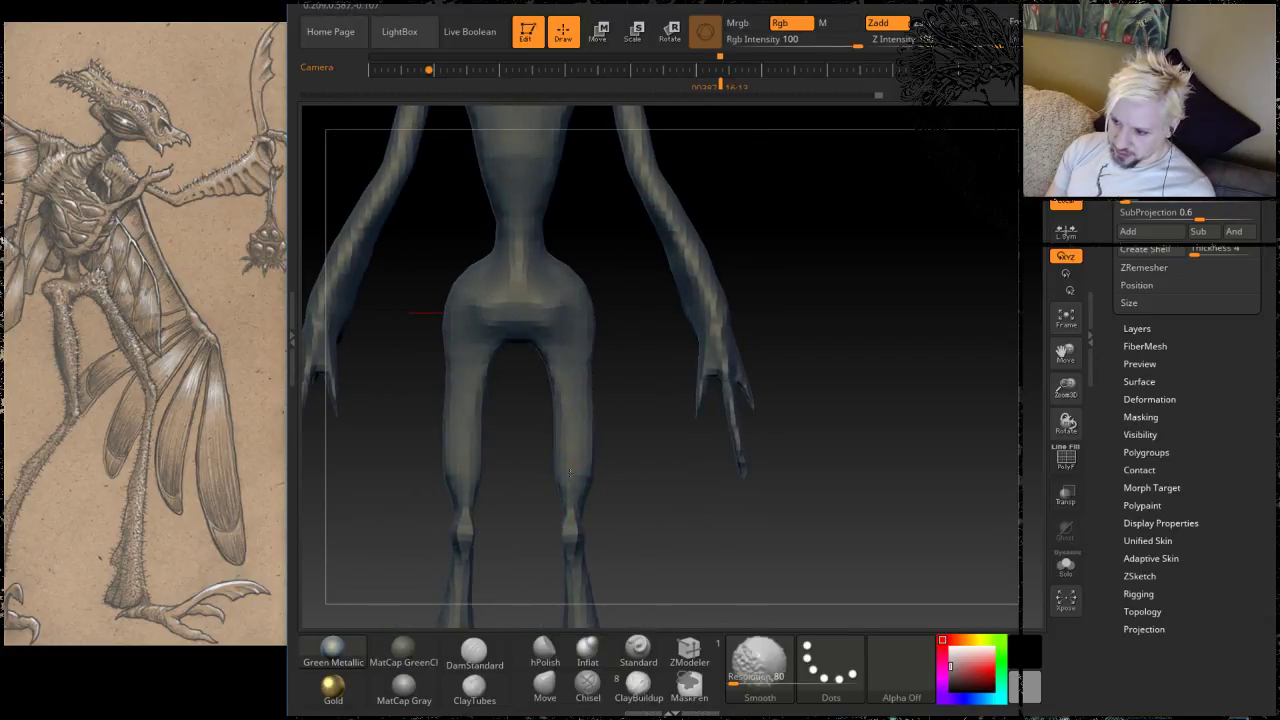
pyautogui.moveTo(657, 520)
pyautogui.mouseDown()
pyautogui.moveTo(665, 575)
pyautogui.moveTo(625, 545)
pyautogui.mouseUp()
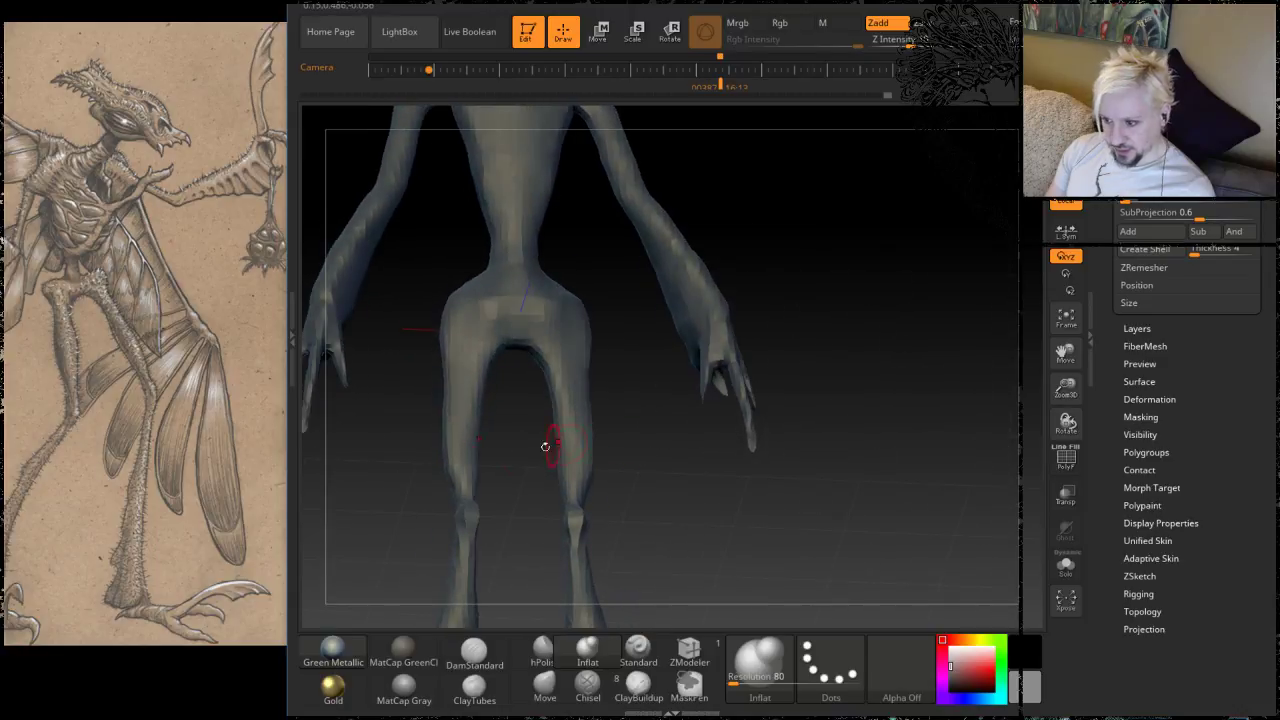
pyautogui.click(476, 685)
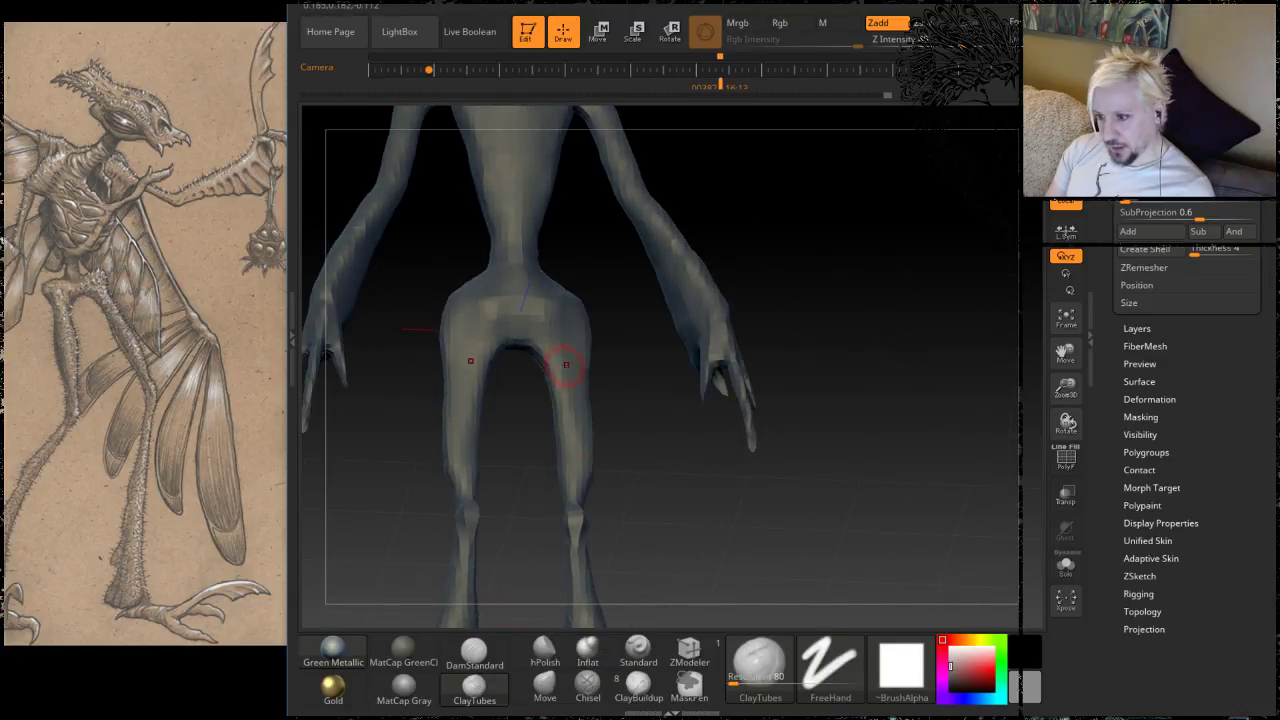
pyautogui.press('space')
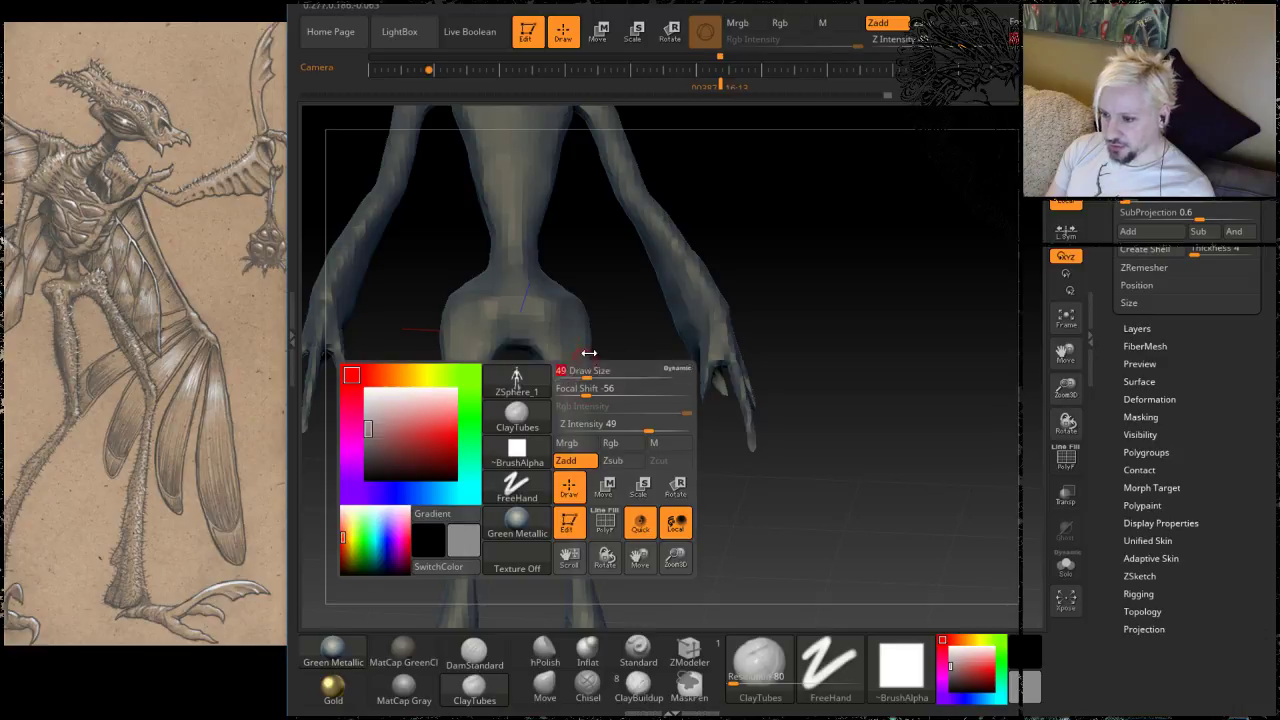
pyautogui.moveTo(577, 303)
pyautogui.mouseDown()
pyautogui.moveTo(574, 410)
pyautogui.moveTo(584, 314)
pyautogui.mouseUp()
pyautogui.moveTo(631, 399); pyautogui.dragTo(571, 396)
pyautogui.press('shift')
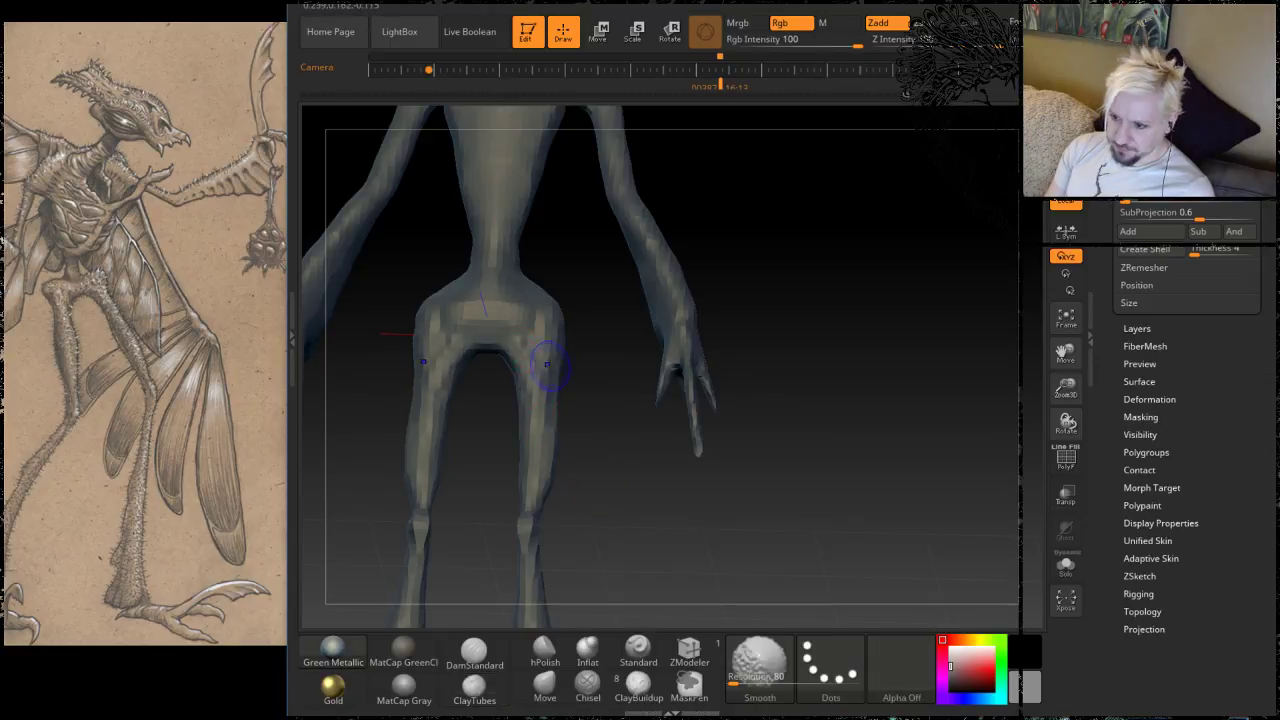
# Step: Smooth the knees from behind and add clay to the buttocks and upper thighs with ClayTubes
pyautogui.moveTo(626, 486)
pyautogui.mouseDown()
pyautogui.moveTo(560, 440)
pyautogui.moveTo(684, 424)
pyautogui.moveTo(708, 394)
pyautogui.moveTo(662, 355)
pyautogui.mouseUp()
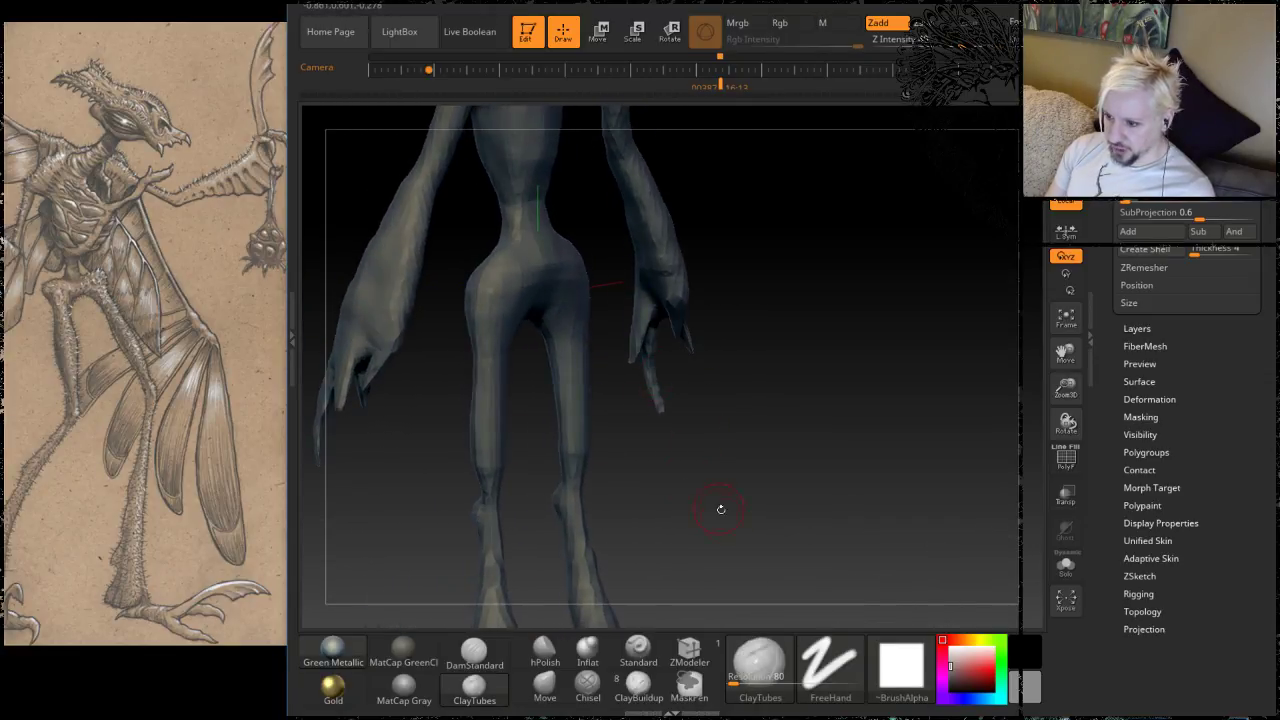
pyautogui.keyDown('alt'); pyautogui.moveTo(720, 511); pyautogui.dragTo(717, 312); pyautogui.keyUp('alt')
pyautogui.press('shift')
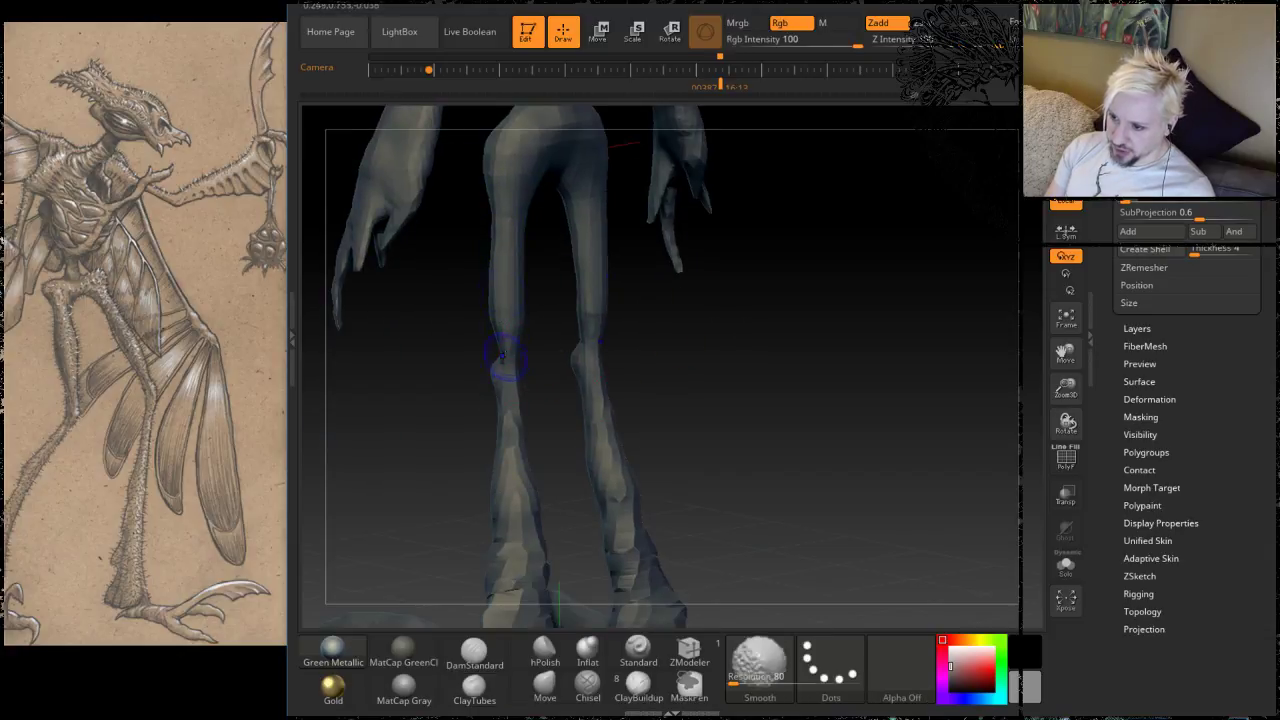
pyautogui.moveTo(757, 380)
pyautogui.mouseDown(button='right')
pyautogui.moveTo(717, 451)
pyautogui.moveTo(532, 297)
pyautogui.mouseUp(button='right')
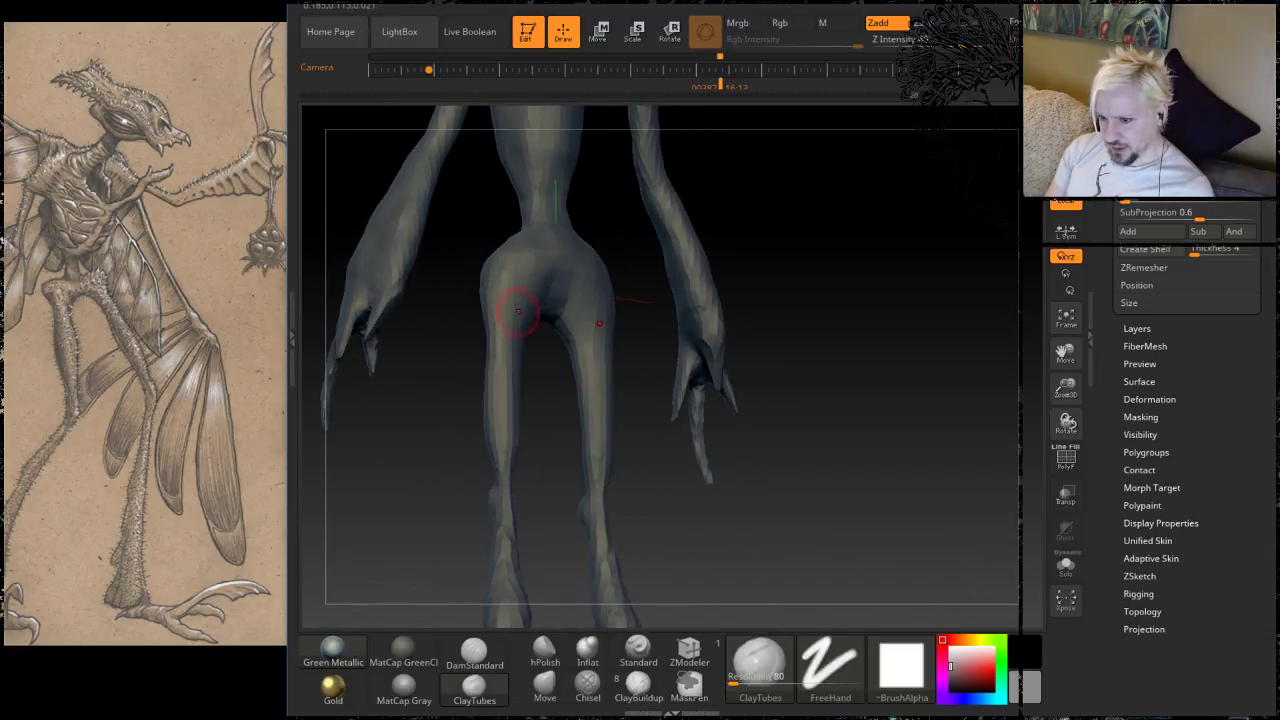
pyautogui.moveTo(692, 240); pyautogui.dragTo(665, 315, button='right')
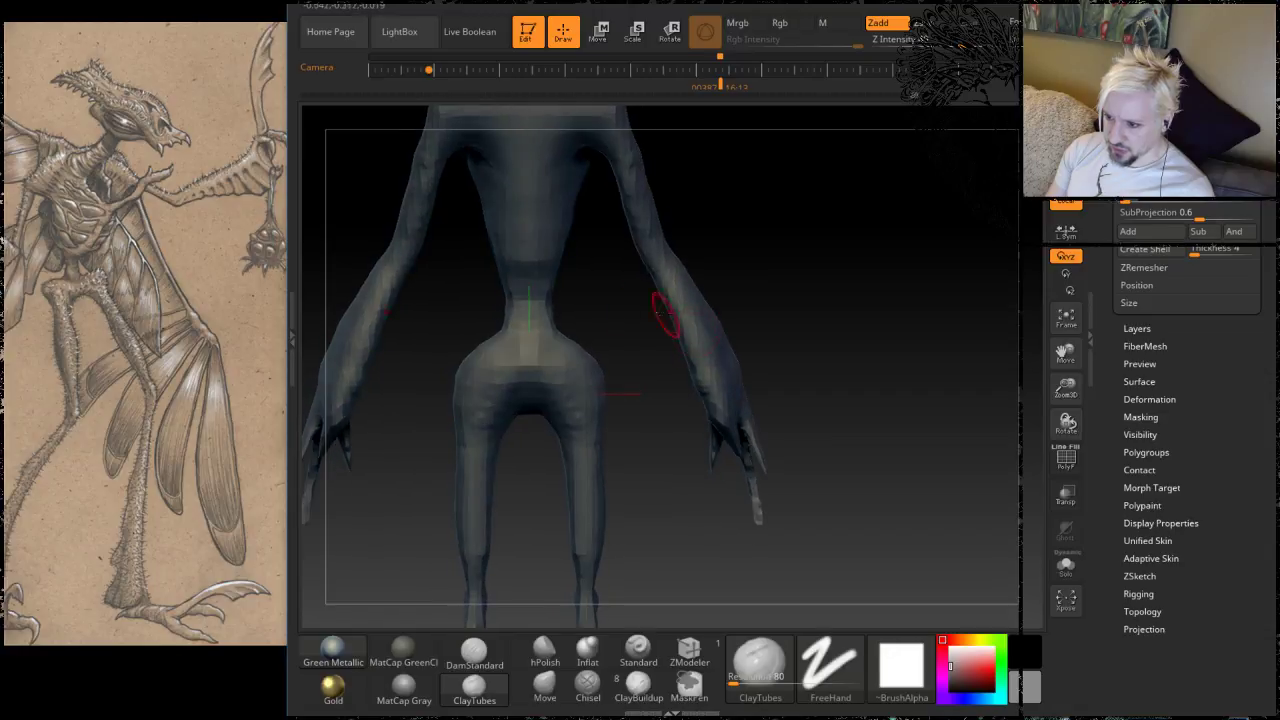
# Step: Reshape the ribcage sides and taper the lower torso into the narrow waist with a resized Move brush
pyautogui.click(545, 685)
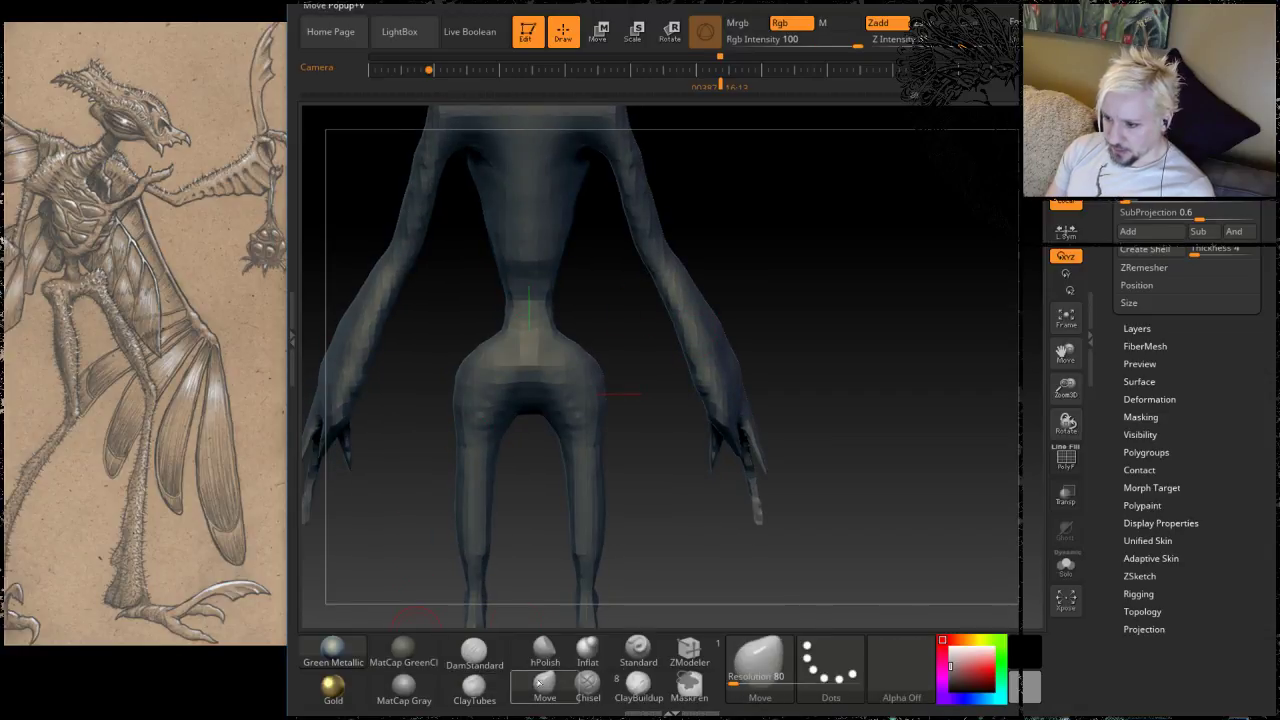
pyautogui.press('space')
pyautogui.press('space')
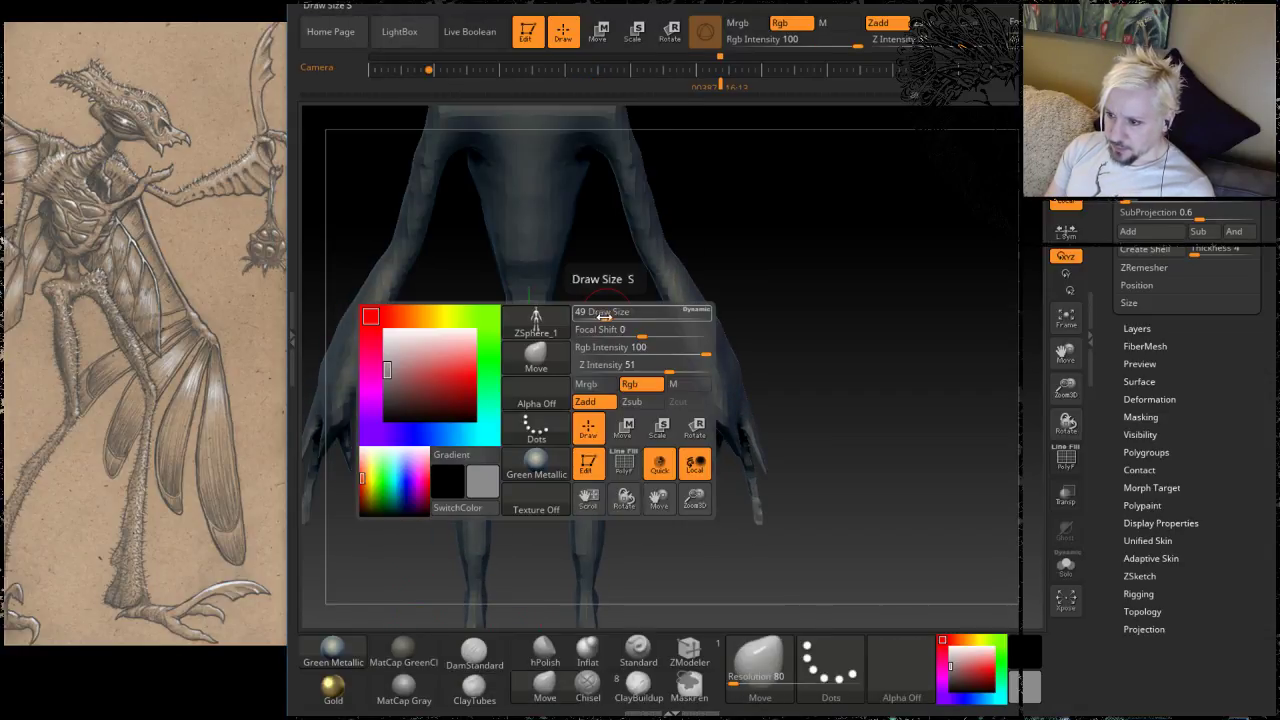
pyautogui.moveTo(603, 318); pyautogui.dragTo(611, 319)
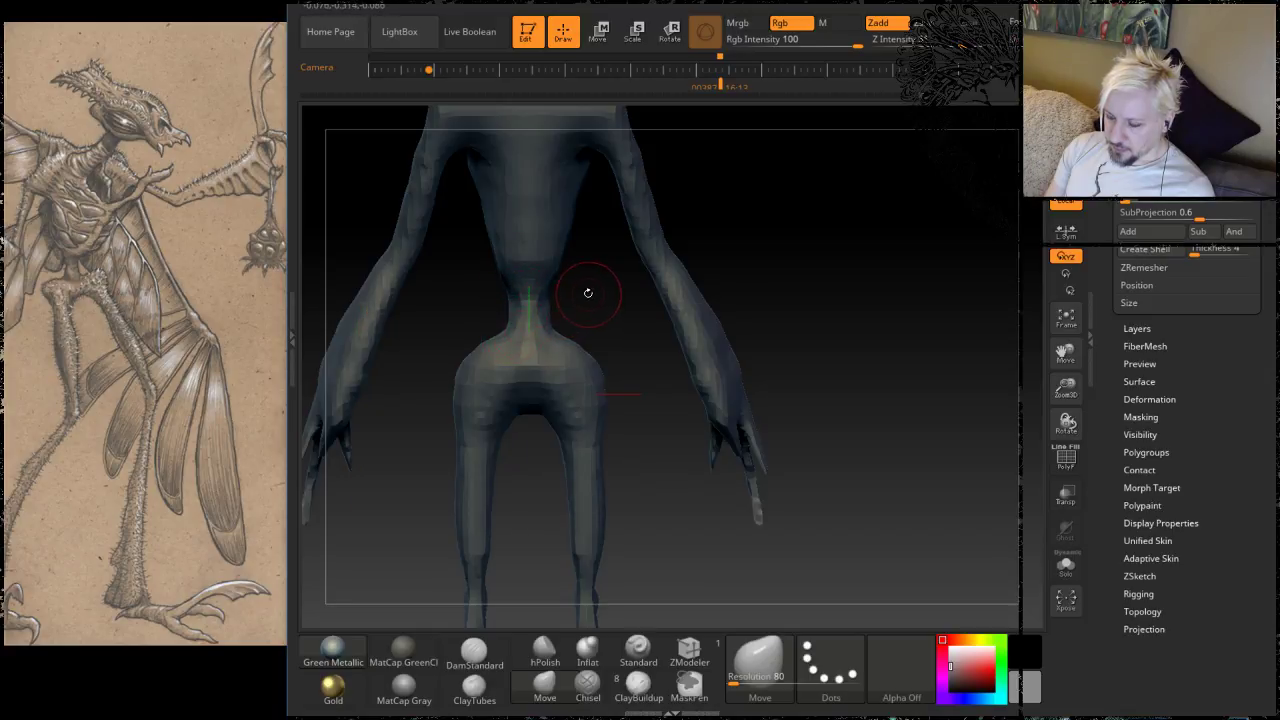
pyautogui.moveTo(588, 292); pyautogui.dragTo(505, 325)
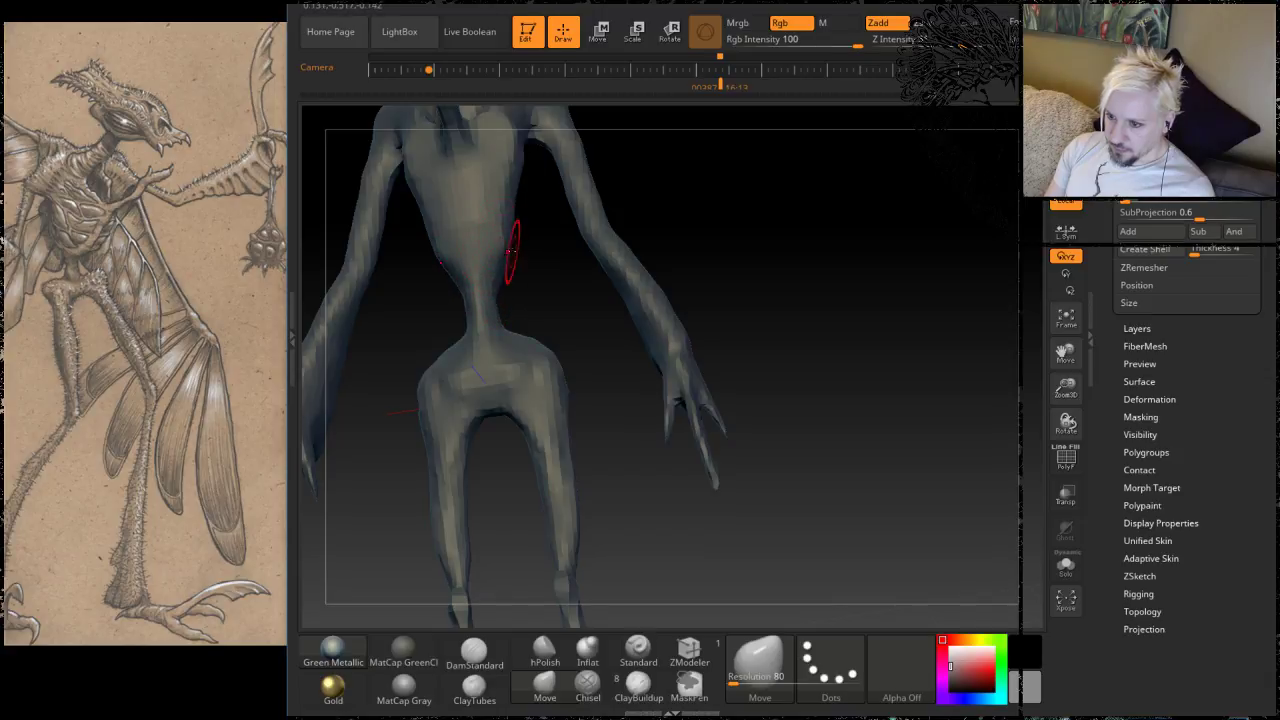
pyautogui.moveTo(502, 254)
pyautogui.mouseDown()
pyautogui.moveTo(513, 256)
pyautogui.moveTo(523, 188)
pyautogui.moveTo(508, 129)
pyautogui.mouseUp()
pyautogui.moveTo(700, 225)
pyautogui.mouseDown()
pyautogui.moveTo(770, 203)
pyautogui.moveTo(600, 320)
pyautogui.mouseUp()
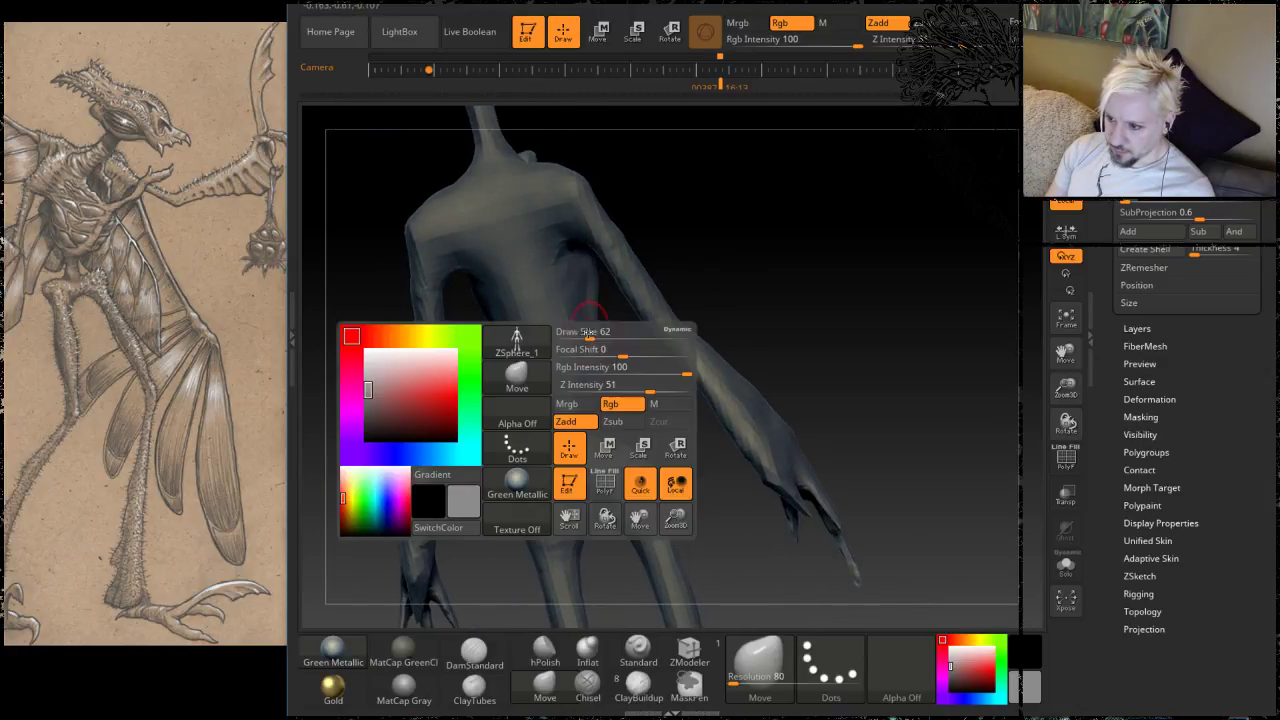
pyautogui.press('space')
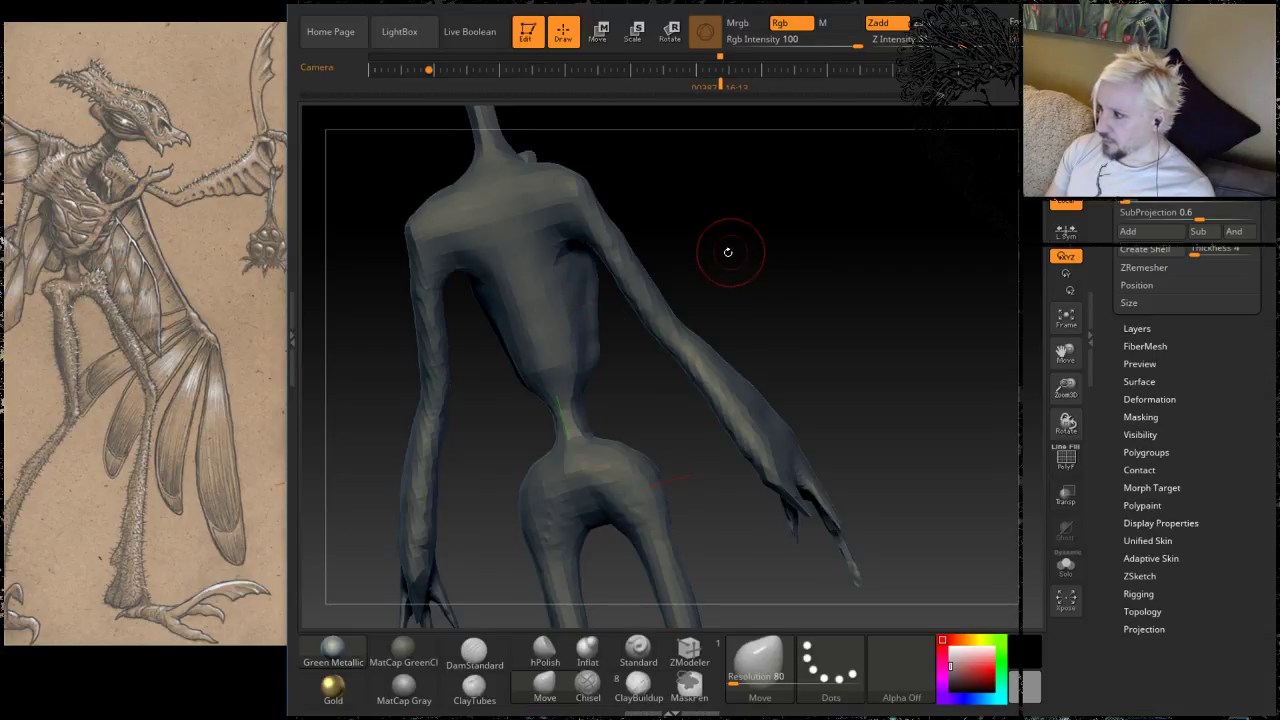
pyautogui.moveTo(726, 251); pyautogui.dragTo(736, 267)
pyautogui.moveTo(800, 297); pyautogui.dragTo(781, 272)
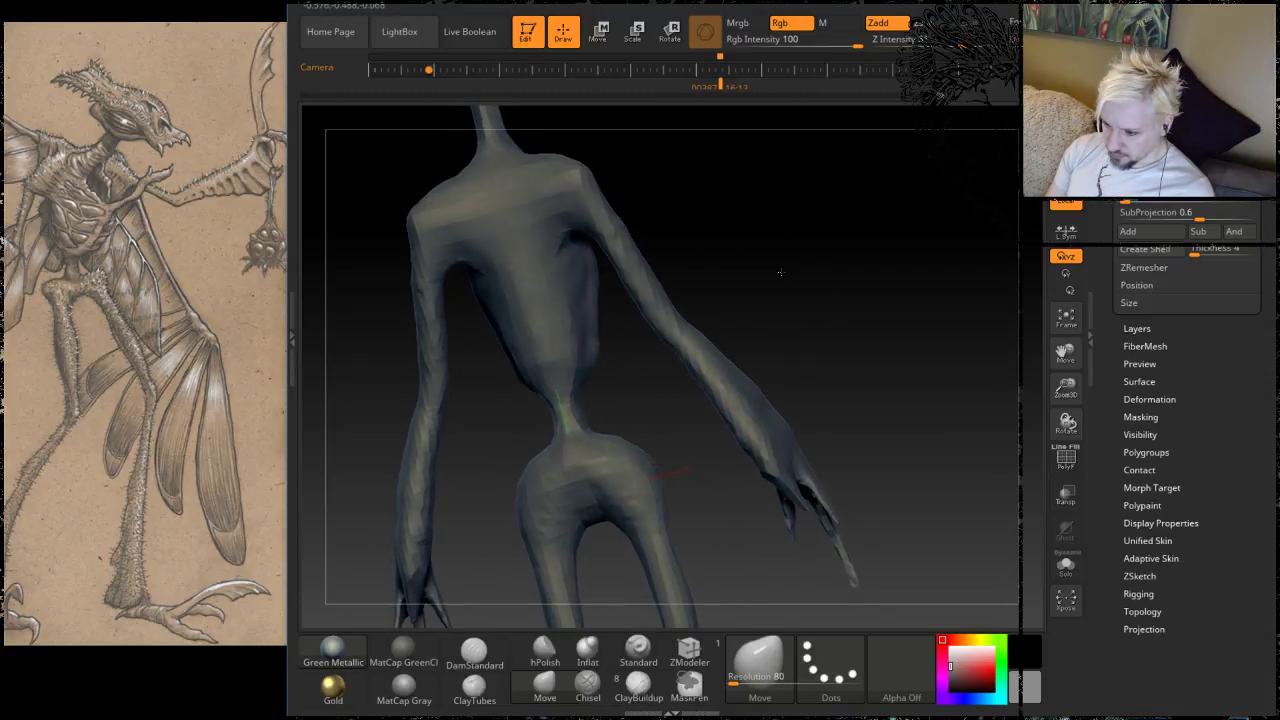
# Step: Build up the shoulder blades and the long muscle forms down the back with the Inflat brush
pyautogui.click(587, 650)
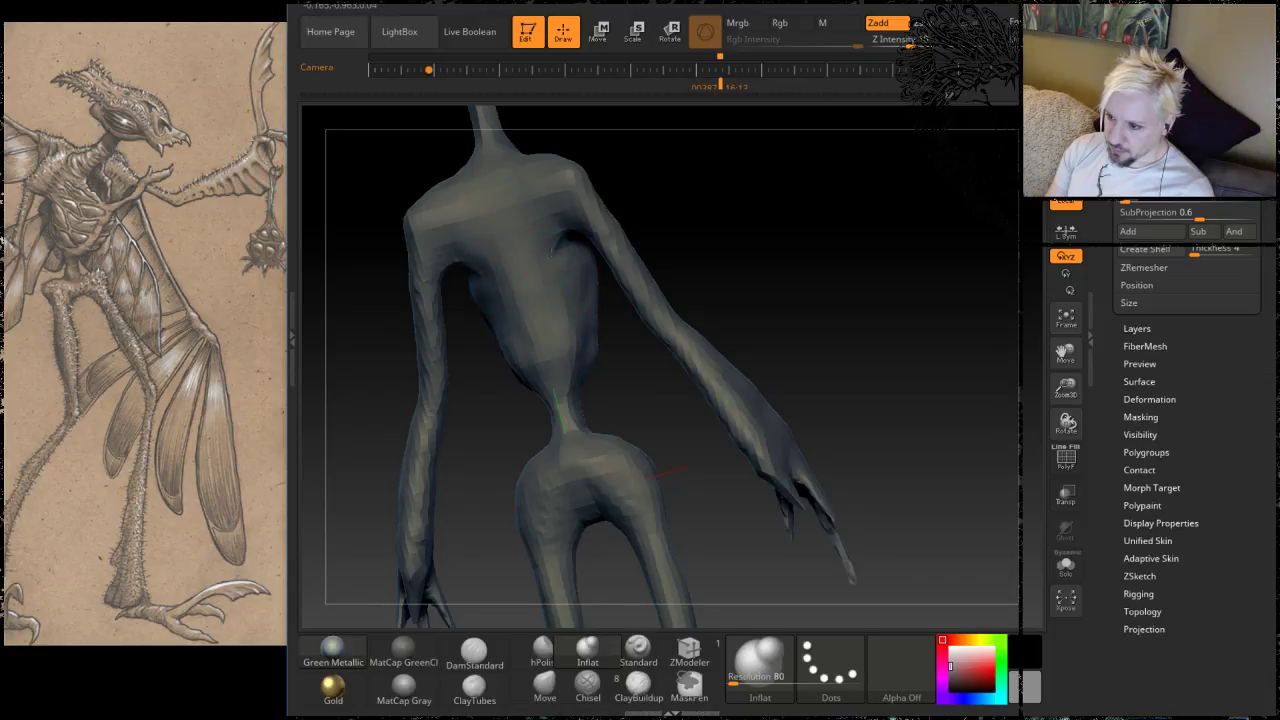
pyautogui.moveTo(543, 281); pyautogui.dragTo(565, 286)
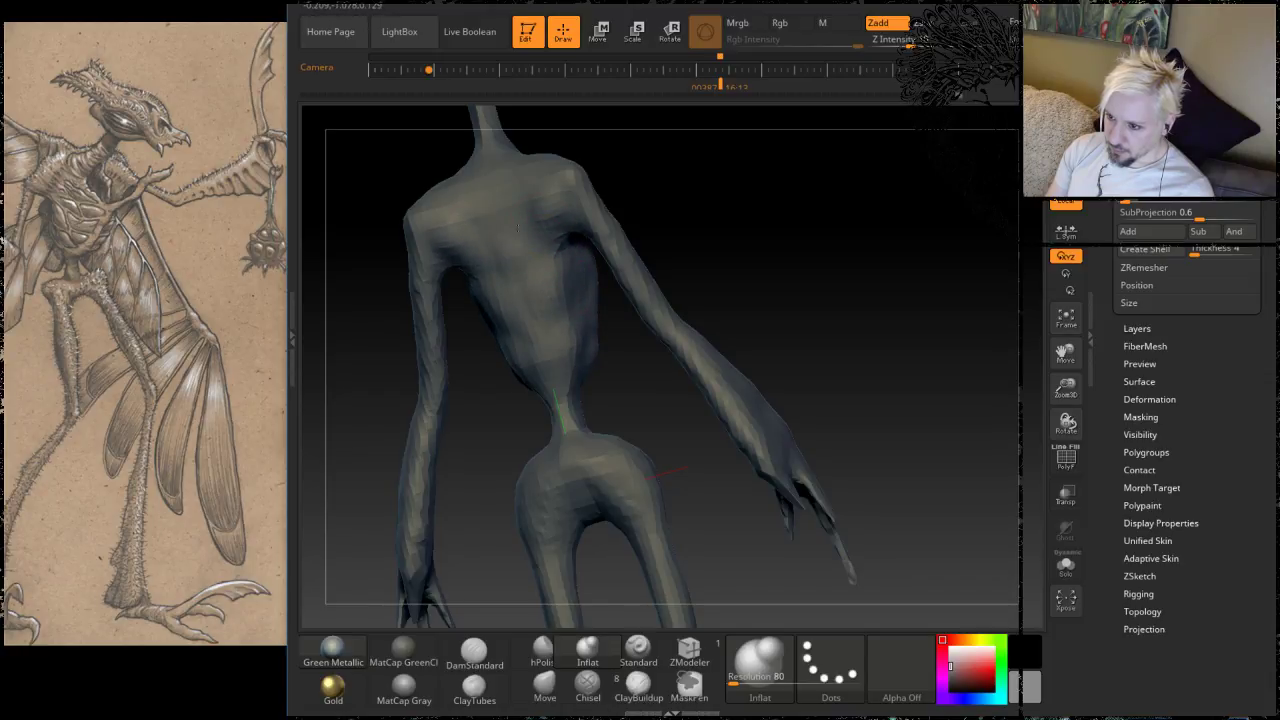
pyautogui.moveTo(517, 228)
pyautogui.mouseDown()
pyautogui.moveTo(490, 285)
pyautogui.moveTo(505, 320)
pyautogui.moveTo(555, 357)
pyautogui.mouseUp()
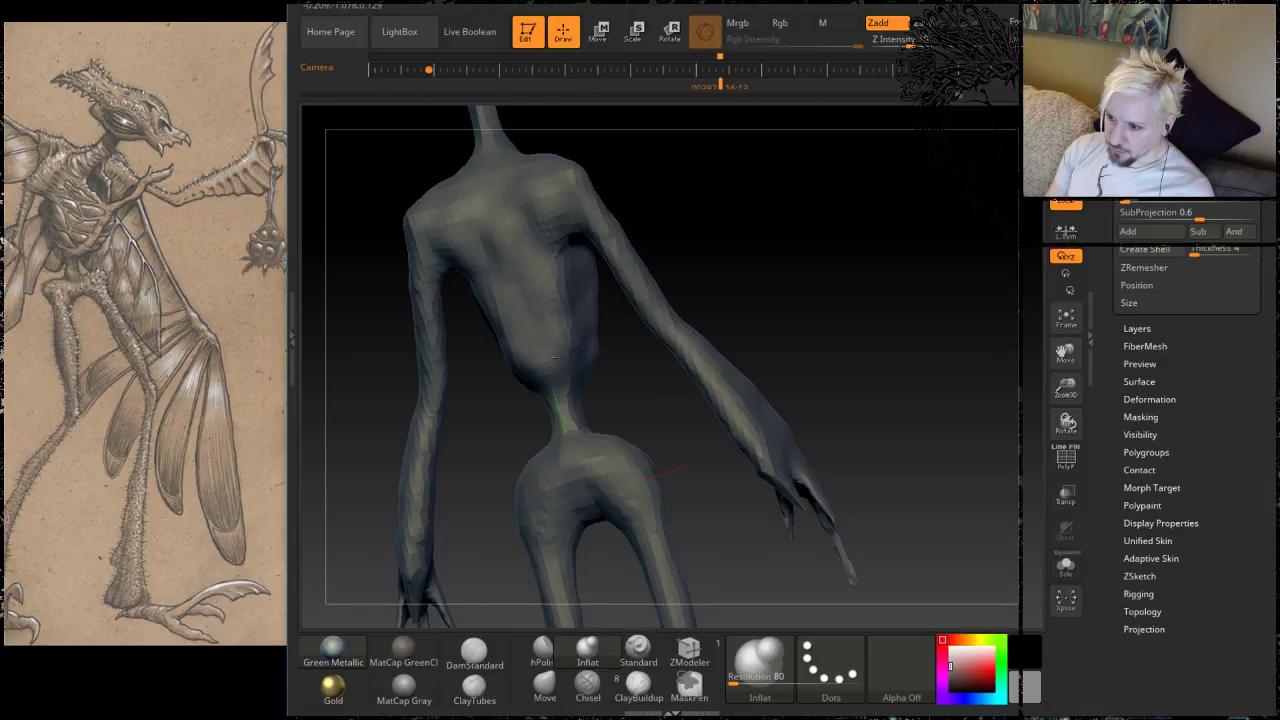
pyautogui.moveTo(805, 246)
pyautogui.keyDown('alt'); pyautogui.mouseDown()
pyautogui.moveTo(783, 280)
pyautogui.moveTo(752, 276)
pyautogui.mouseUp(); pyautogui.keyUp('alt')
pyautogui.moveTo(752, 276); pyautogui.dragTo(777, 260)
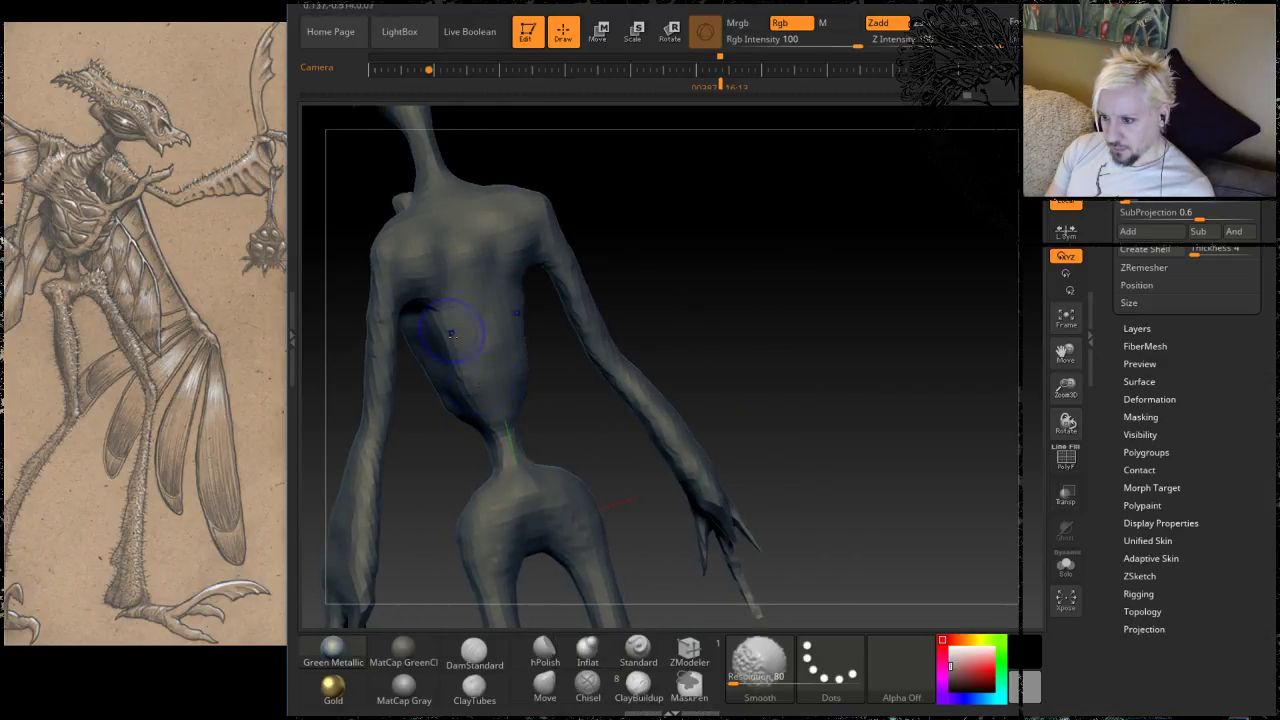
# Step: Smooth the back, ribcage sides and upper chest, blending the inflated volumes into the torso
pyautogui.moveTo(662, 273); pyautogui.dragTo(603, 214)
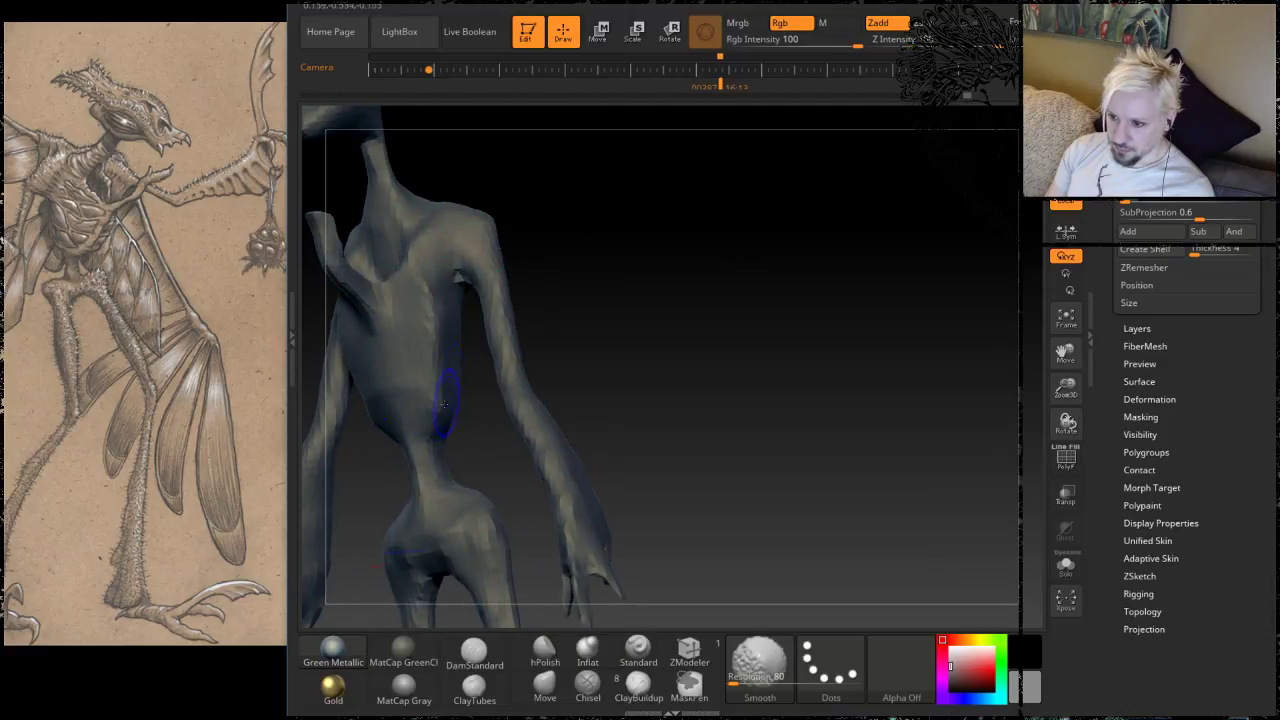
pyautogui.moveTo(686, 357)
pyautogui.mouseDown()
pyautogui.moveTo(663, 277)
pyautogui.moveTo(717, 255)
pyautogui.moveTo(694, 214)
pyautogui.moveTo(693, 285)
pyautogui.mouseUp()
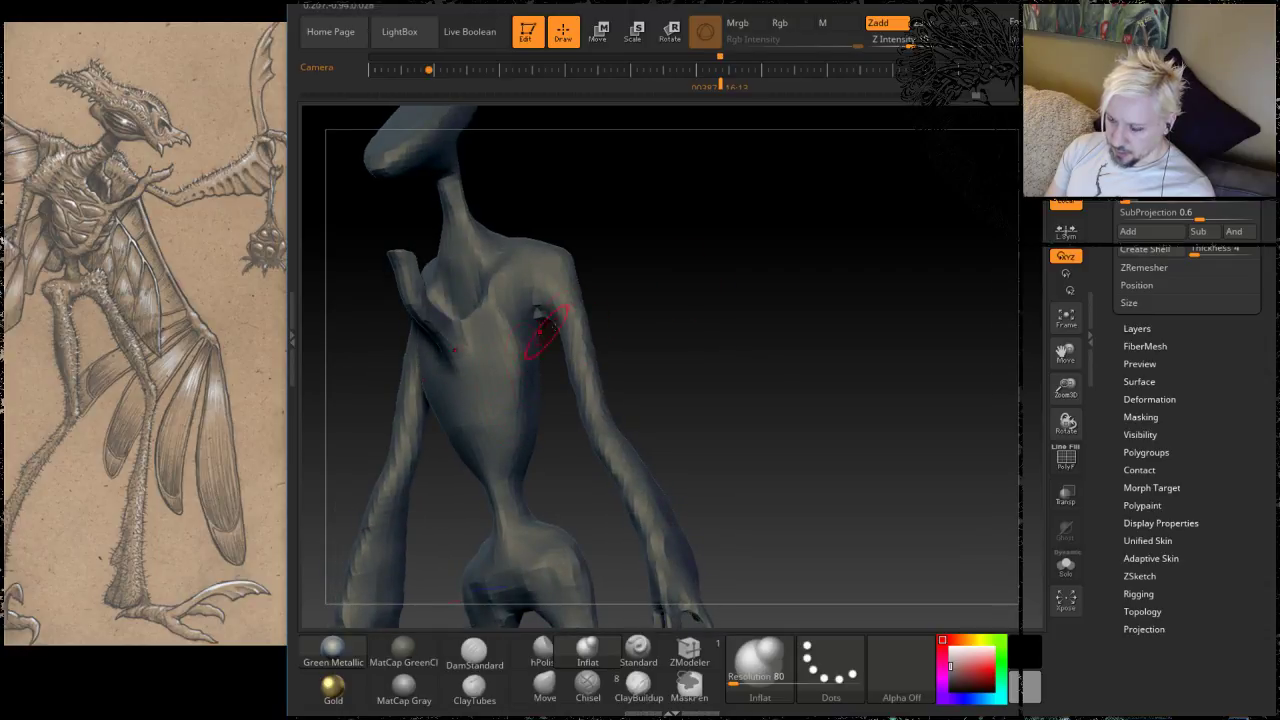
pyautogui.moveTo(720, 241); pyautogui.dragTo(615, 280)
pyautogui.moveTo(703, 378)
pyautogui.mouseDown()
pyautogui.moveTo(795, 335)
pyautogui.moveTo(825, 345)
pyautogui.mouseUp()
pyautogui.press('shift')
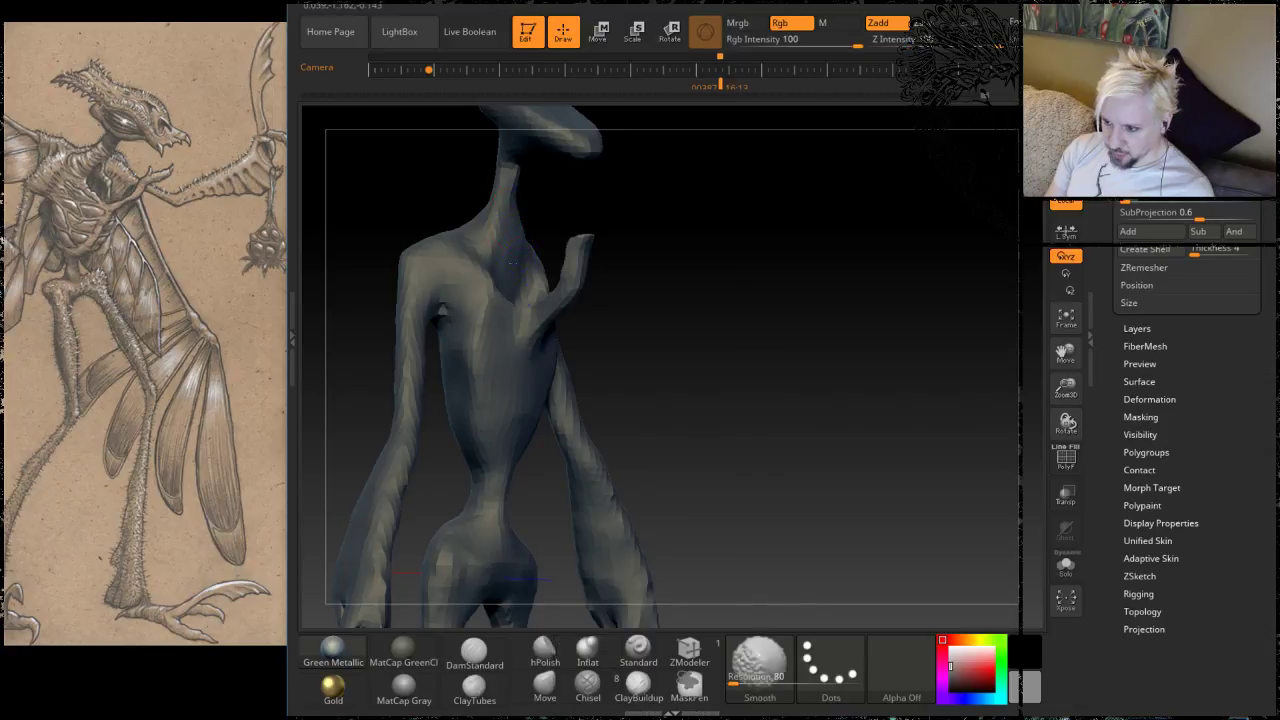
pyautogui.moveTo(723, 271)
pyautogui.mouseDown()
pyautogui.moveTo(718, 320)
pyautogui.moveTo(659, 320)
pyautogui.mouseUp()
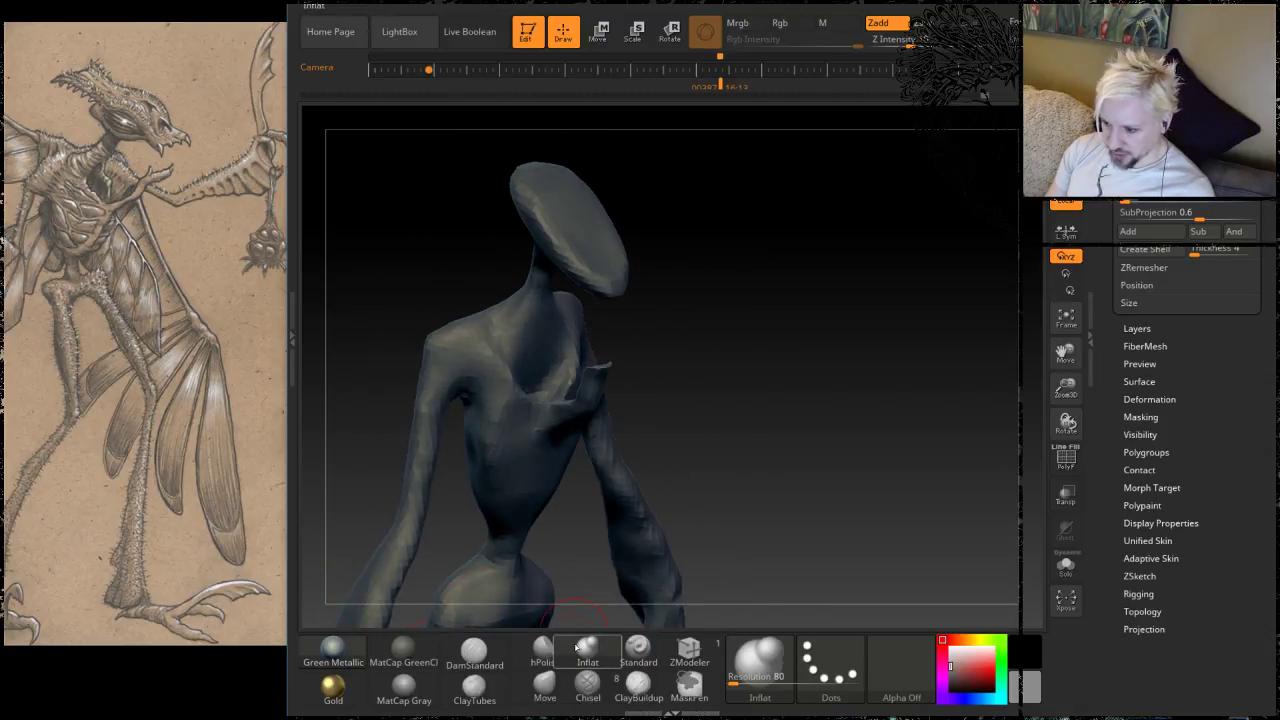
# Step: Inflate the base of the neck and the collar area above the chest with a resized Inflat brush
pyautogui.press('b')
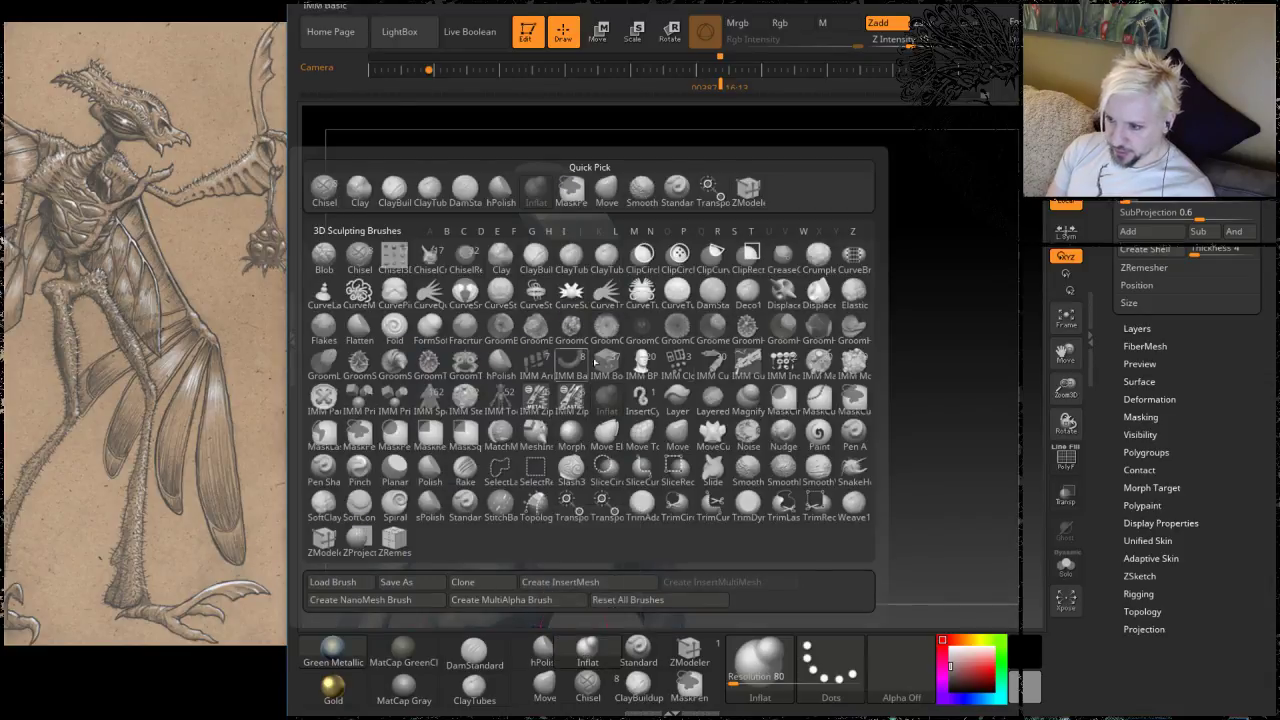
pyautogui.press('space')
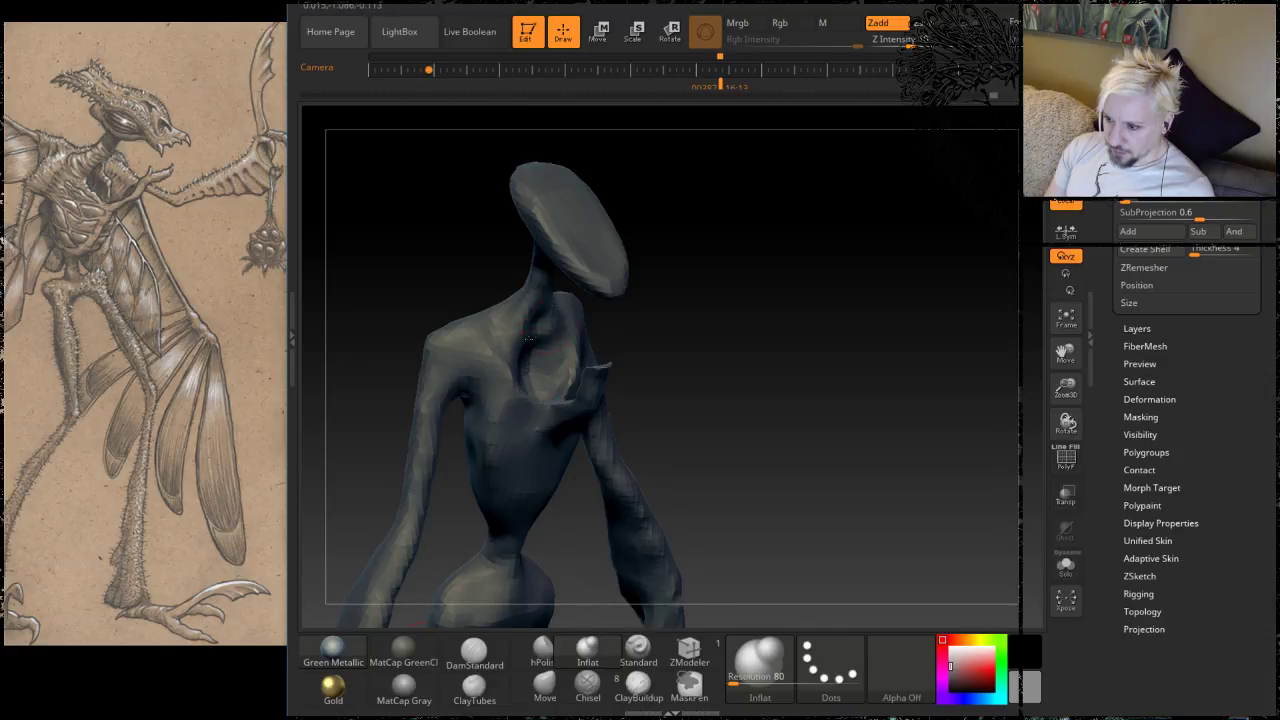
pyautogui.moveTo(528, 340); pyautogui.dragTo(567, 321, button='right')
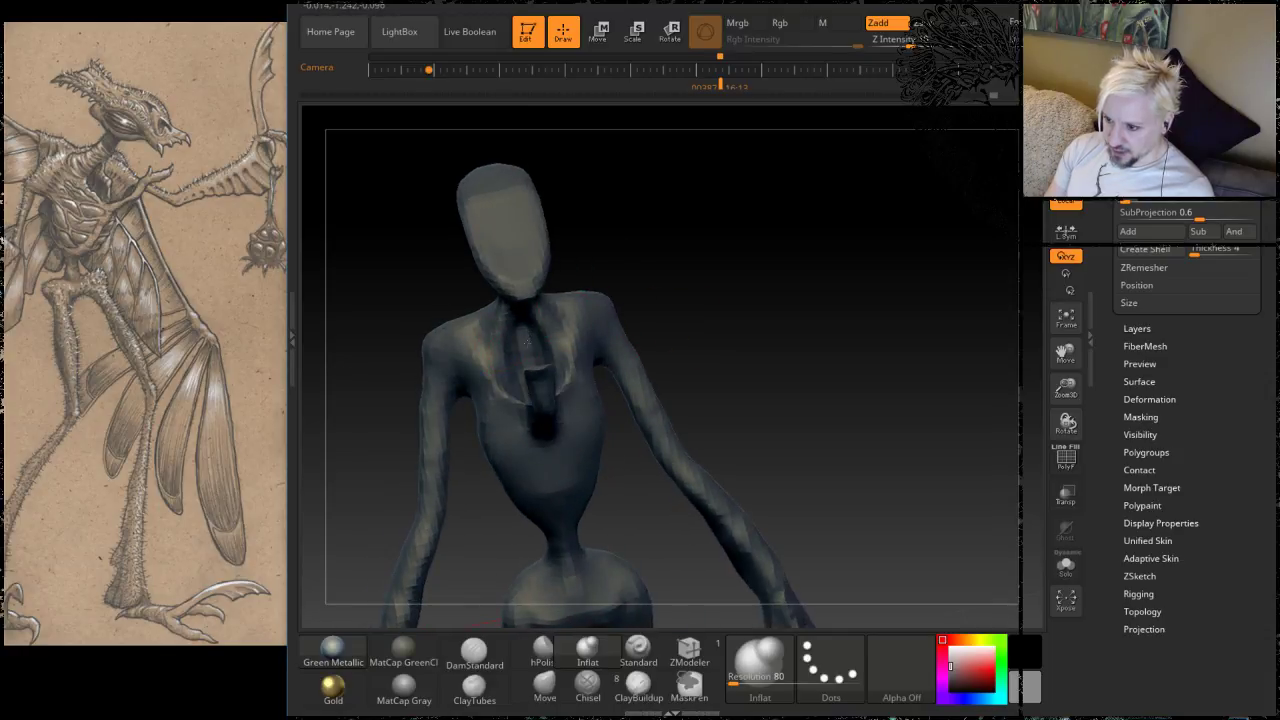
pyautogui.moveTo(720, 251)
pyautogui.mouseDown(button='right')
pyautogui.moveTo(535, 343)
pyautogui.moveTo(525, 312)
pyautogui.moveTo(498, 311)
pyautogui.moveTo(585, 300)
pyautogui.moveTo(709, 400)
pyautogui.moveTo(688, 302)
pyautogui.moveTo(591, 277)
pyautogui.moveTo(654, 249)
pyautogui.mouseUp(button='right')
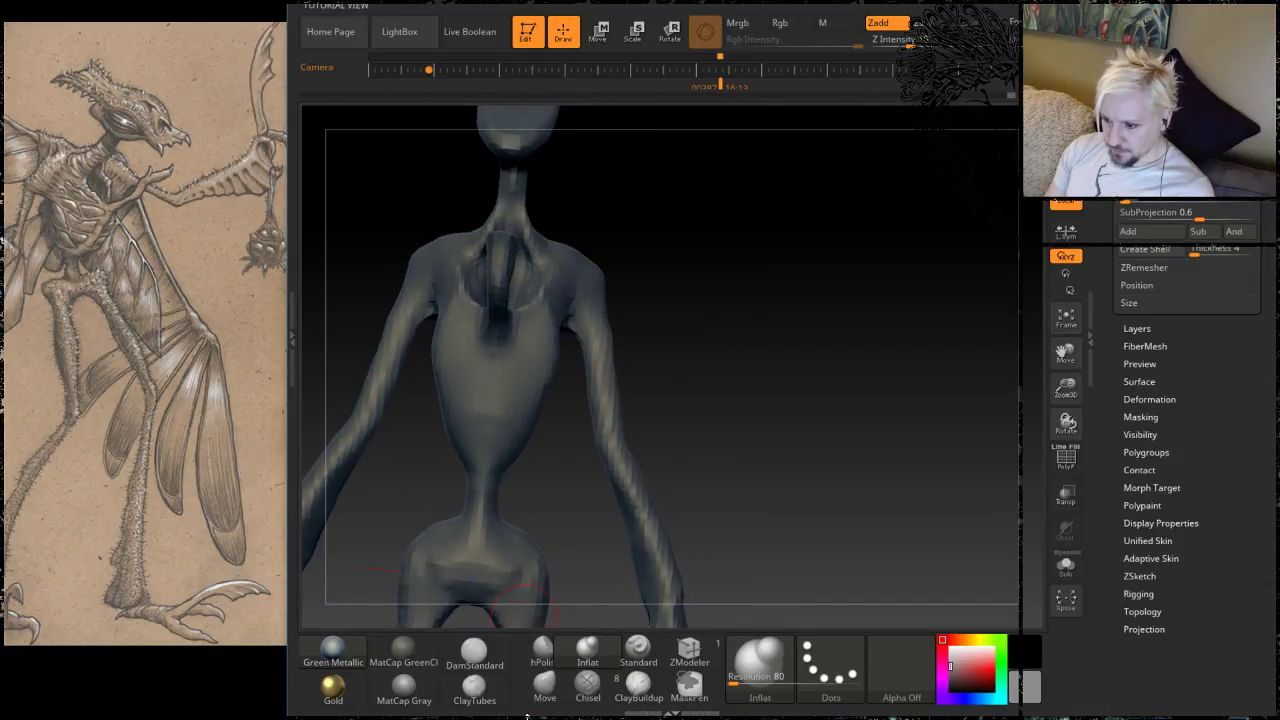
# Step: Widen the tip of the thin chest appendage into a forked end with a resized Move brush
pyautogui.click(543, 688)
pyautogui.moveTo(674, 203)
pyautogui.mouseDown(button='right')
pyautogui.moveTo(743, 311)
pyautogui.moveTo(735, 268)
pyautogui.moveTo(686, 251)
pyautogui.mouseUp(button='right')
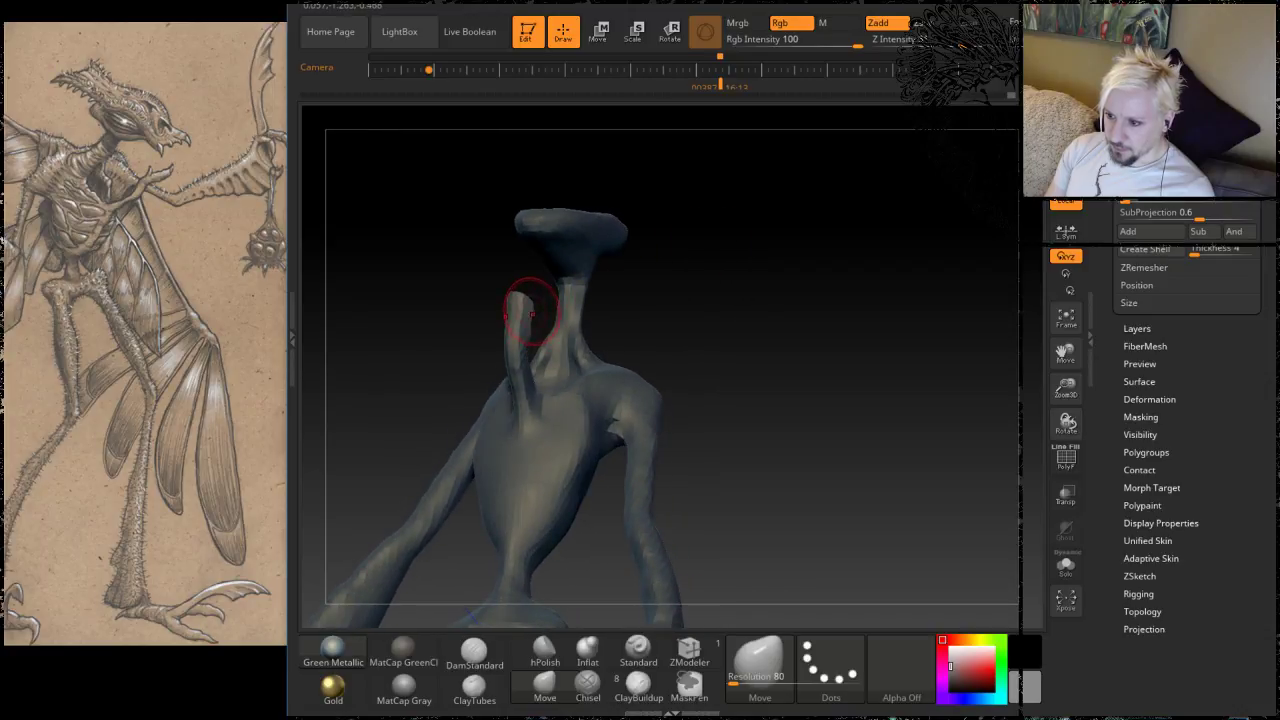
pyautogui.press('space')
pyautogui.moveTo(591, 307); pyautogui.dragTo(533, 307)
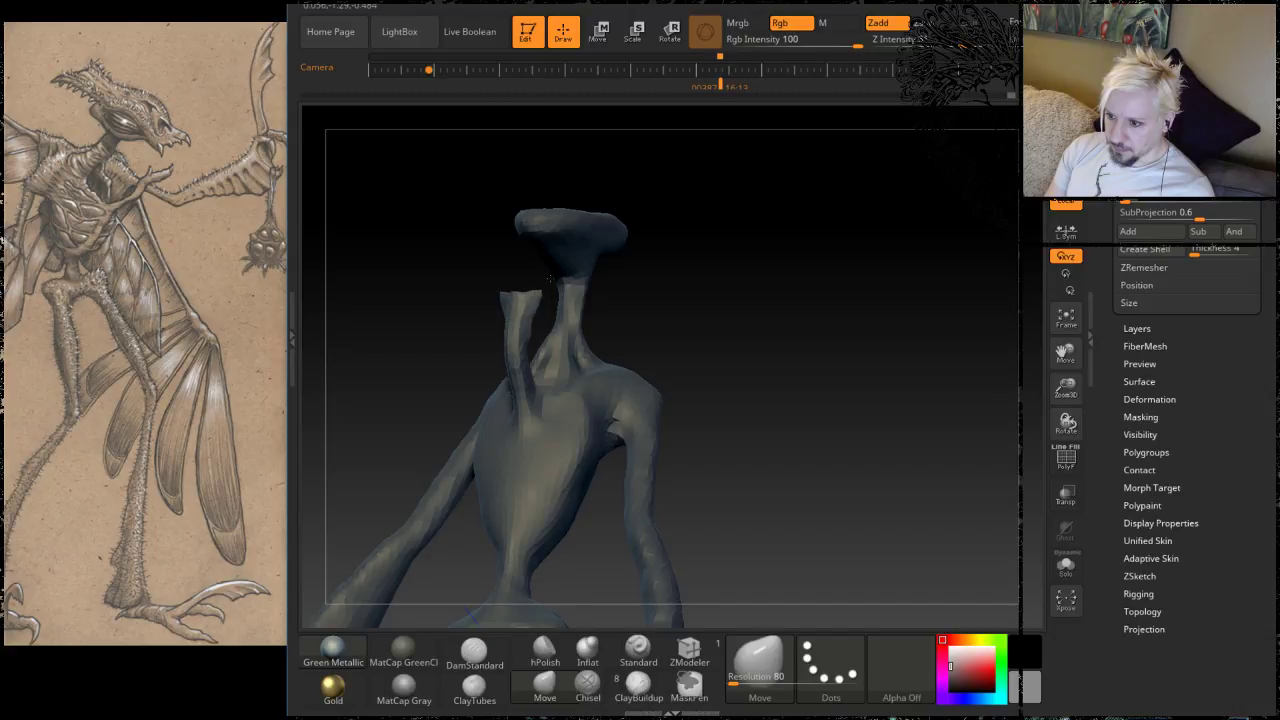
pyautogui.moveTo(680, 299); pyautogui.dragTo(828, 281, button='right')
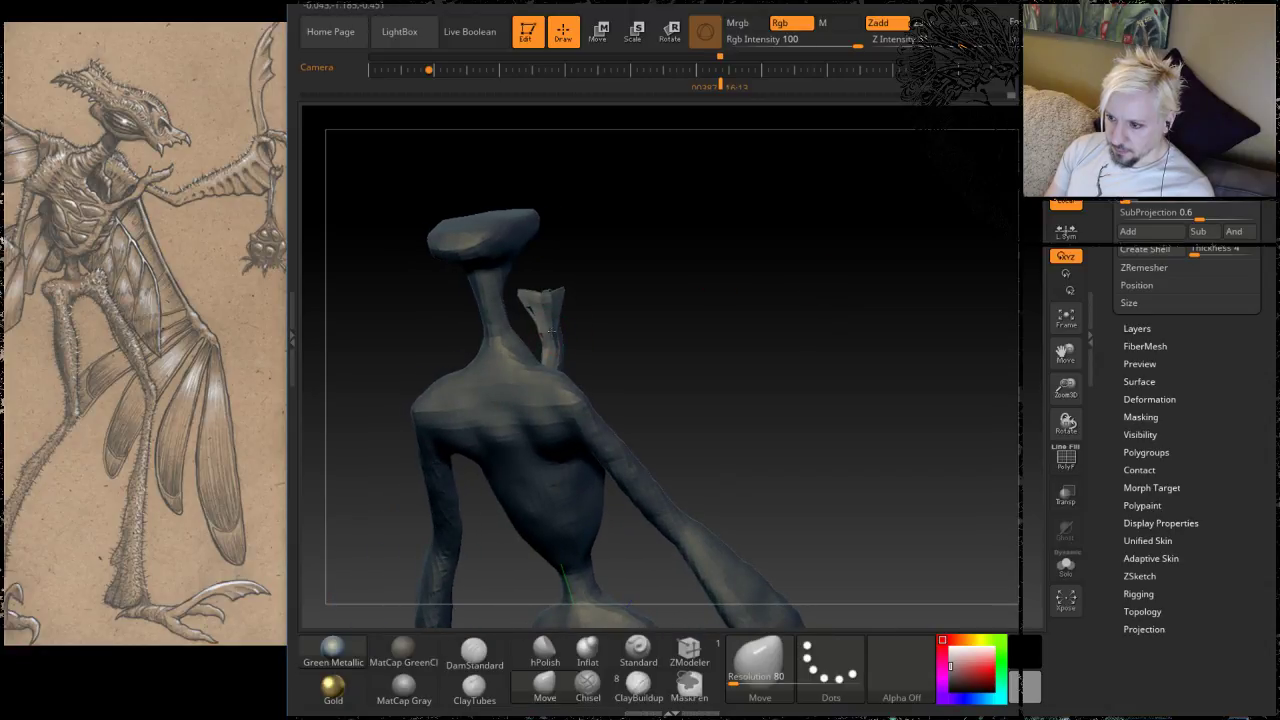
# Step: Smooth the chest appendage's shaft and bend it into a curved, pointed form with the Move brush
pyautogui.moveTo(582, 325)
pyautogui.mouseDown(button='right')
pyautogui.moveTo(623, 329)
pyautogui.moveTo(620, 375)
pyautogui.mouseUp(button='right')
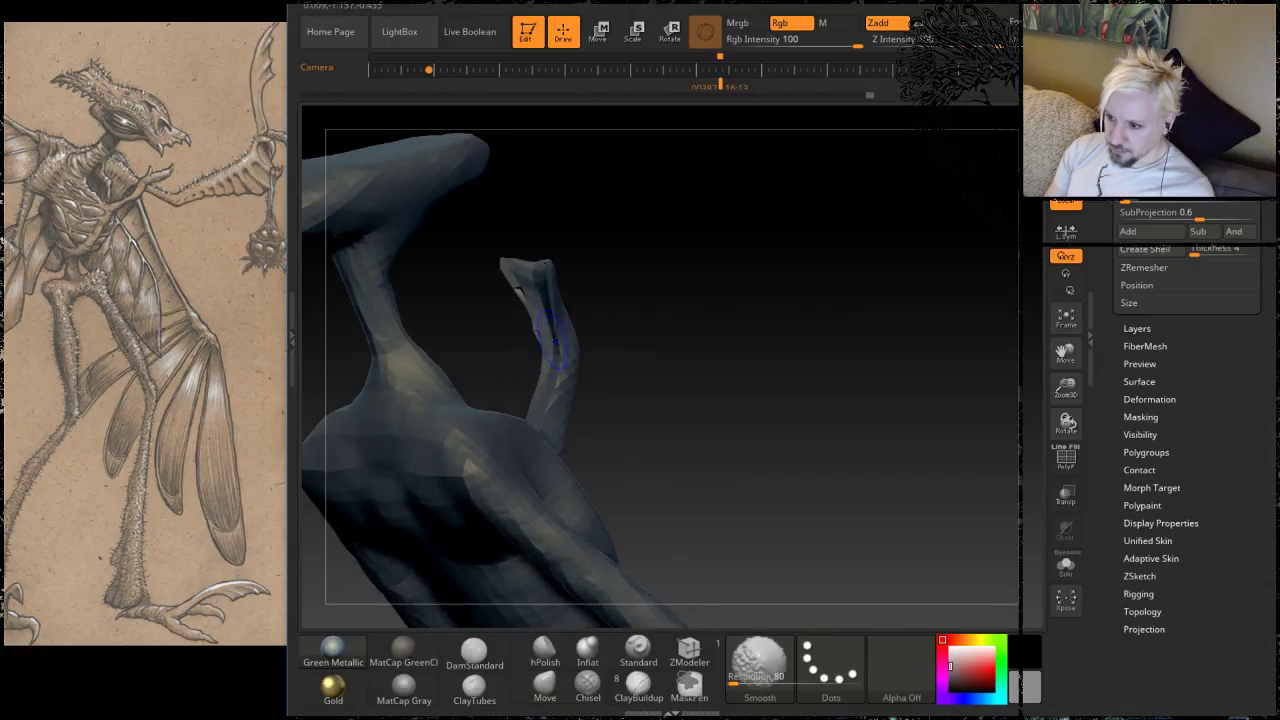
pyautogui.keyDown('shift'); pyautogui.moveTo(556, 332); pyautogui.dragTo(575, 357); pyautogui.keyUp('shift')
pyautogui.moveTo(639, 333)
pyautogui.mouseDown()
pyautogui.moveTo(570, 318)
pyautogui.moveTo(634, 316)
pyautogui.mouseUp()
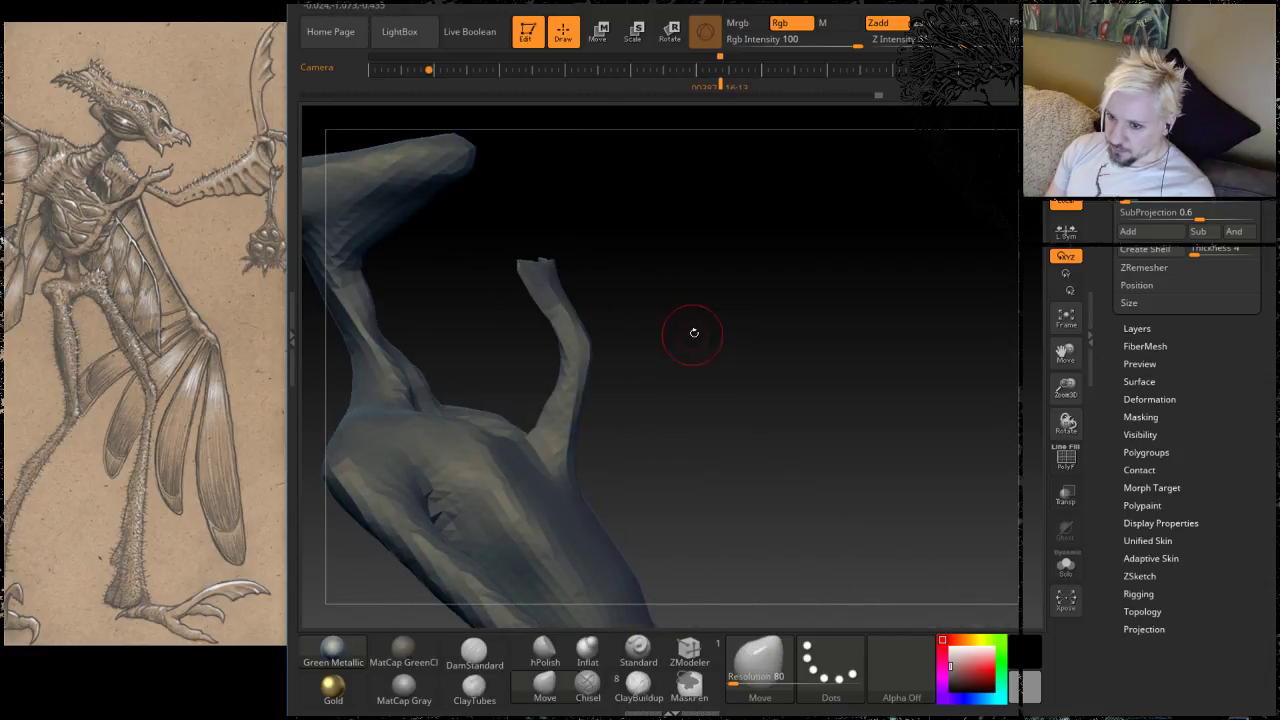
pyautogui.moveTo(694, 332)
pyautogui.mouseDown(button='right')
pyautogui.moveTo(623, 357)
pyautogui.moveTo(553, 297)
pyautogui.moveTo(706, 303)
pyautogui.moveTo(533, 367)
pyautogui.mouseUp(button='right')
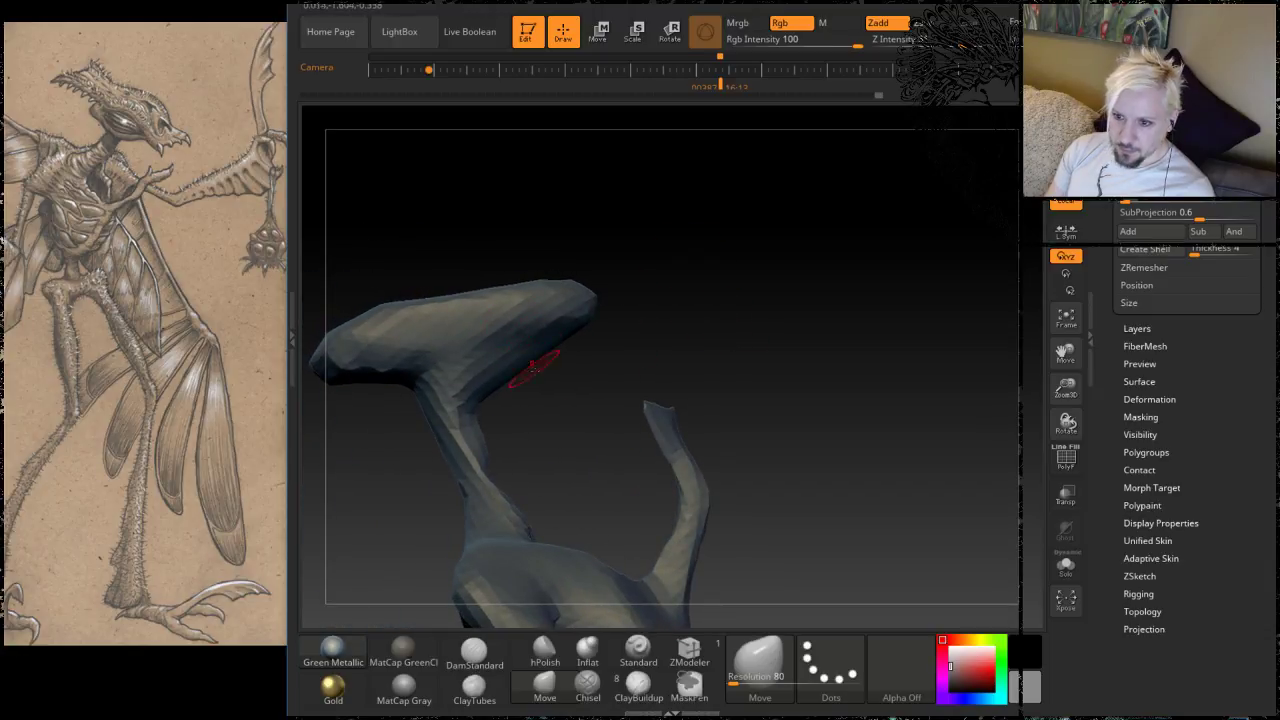
pyautogui.rightClick(533, 367)
pyautogui.moveTo(674, 291); pyautogui.dragTo(610, 543, button='right')
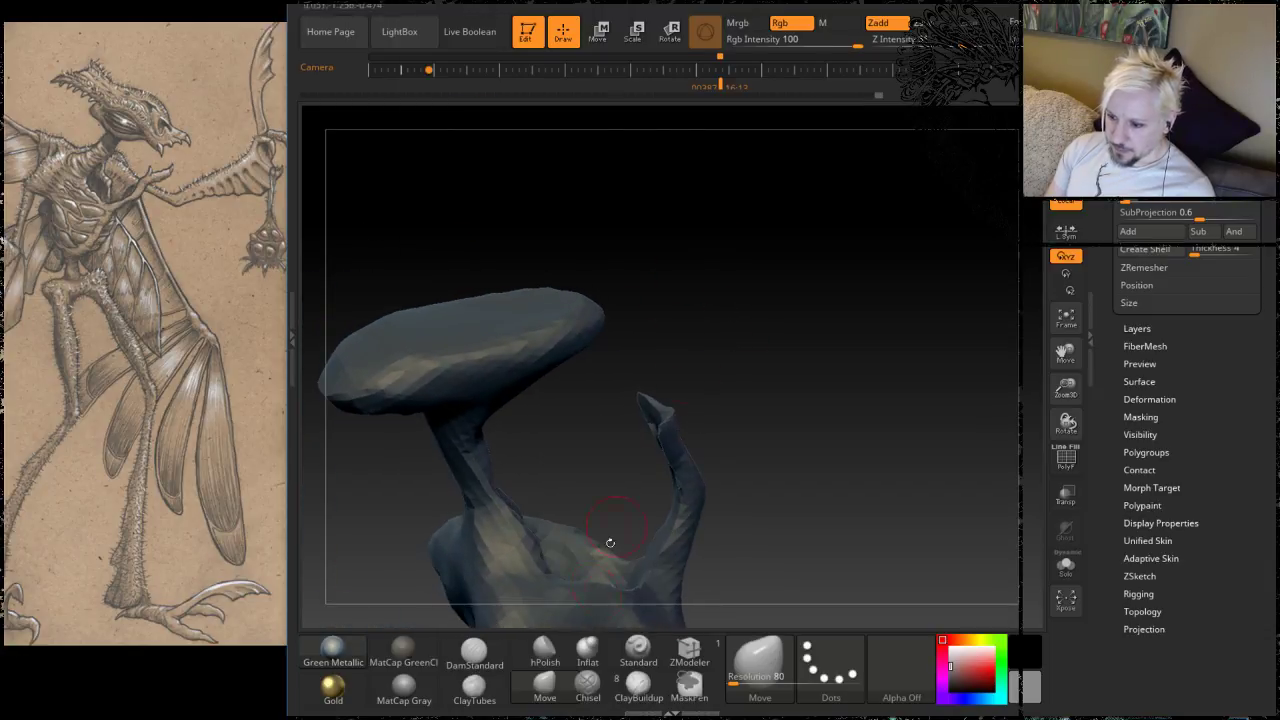
# Step: Add clay to the sides and underside of the flat head with the ClayTubes brush to give it volume
pyautogui.click(474, 688)
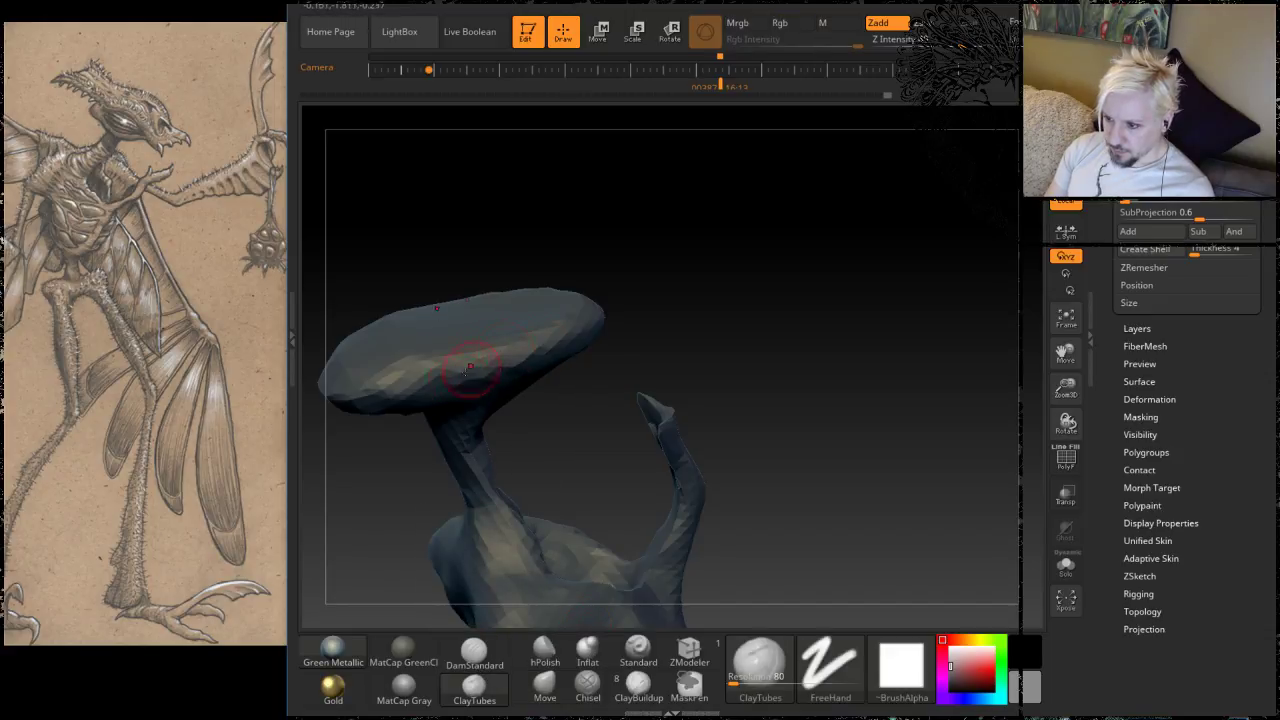
pyautogui.moveTo(504, 359)
pyautogui.mouseDown()
pyautogui.moveTo(460, 378)
pyautogui.moveTo(464, 357)
pyautogui.mouseUp()
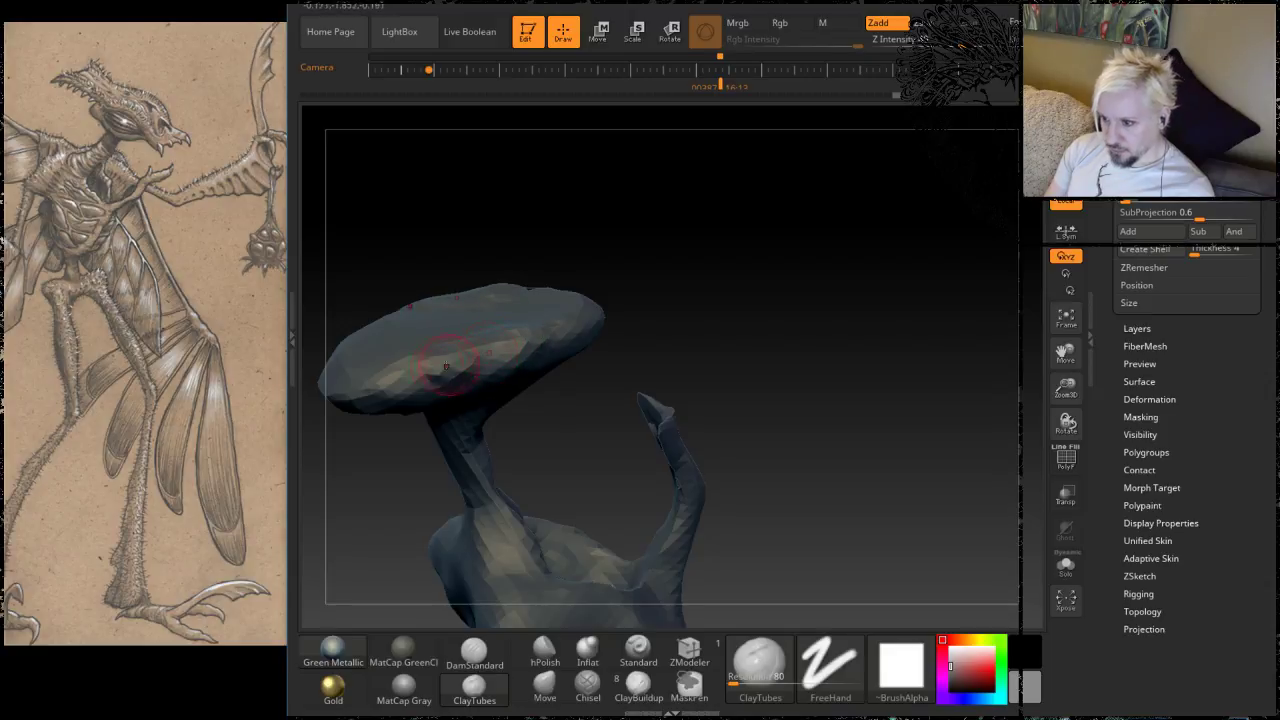
pyautogui.moveTo(684, 276); pyautogui.dragTo(704, 378)
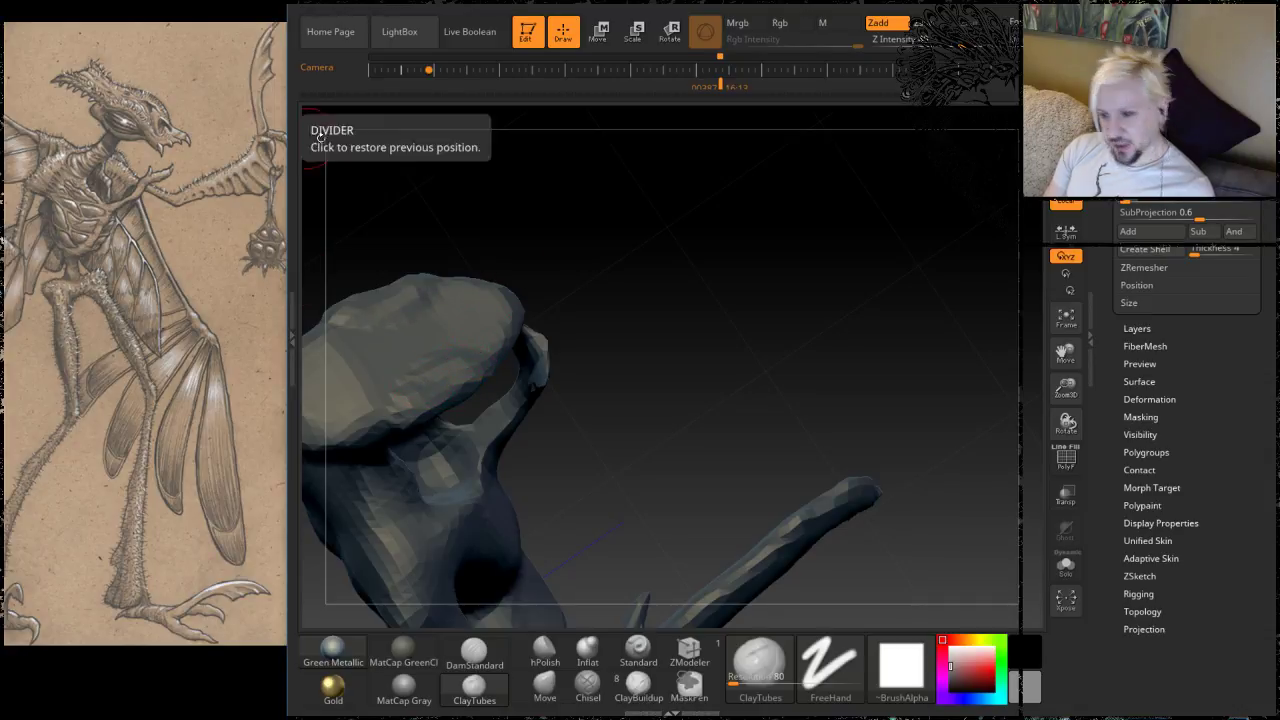
pyautogui.moveTo(643, 263)
pyautogui.mouseDown()
pyautogui.moveTo(730, 266)
pyautogui.moveTo(660, 283)
pyautogui.moveTo(736, 269)
pyautogui.moveTo(553, 376)
pyautogui.mouseUp()
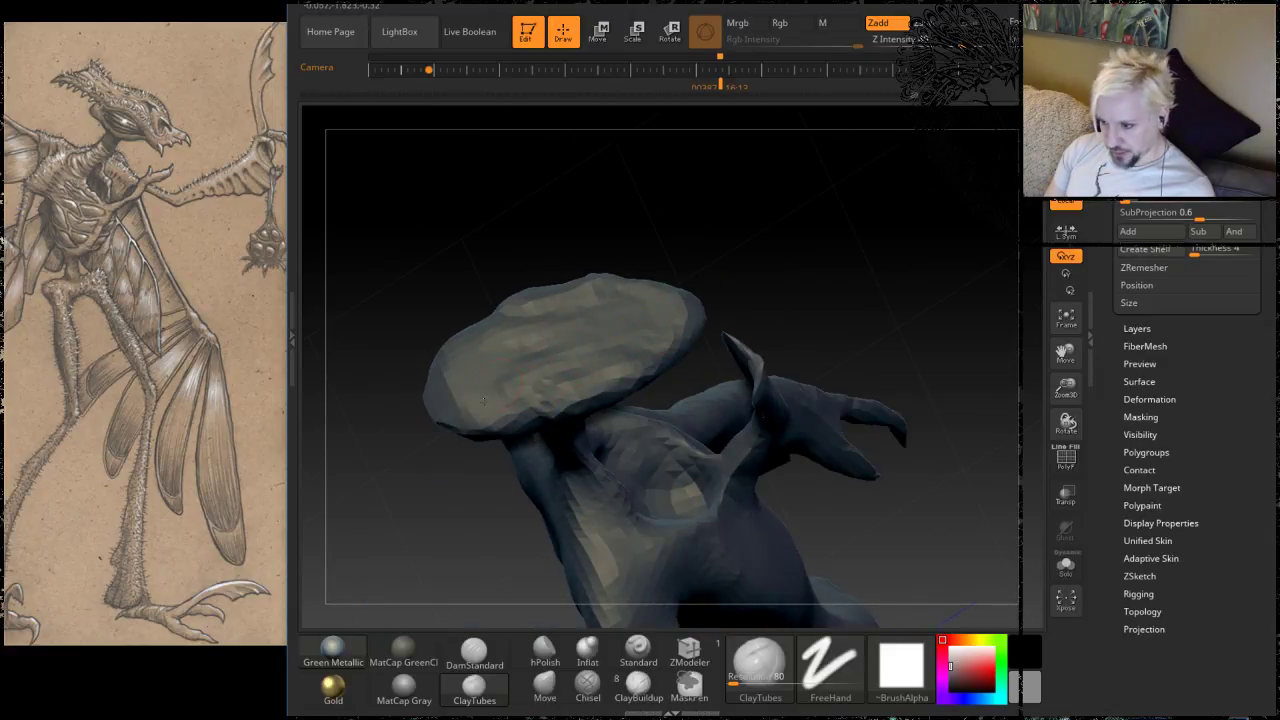
pyautogui.moveTo(664, 272)
pyautogui.mouseDown()
pyautogui.moveTo(780, 250)
pyautogui.moveTo(681, 295)
pyautogui.mouseUp()
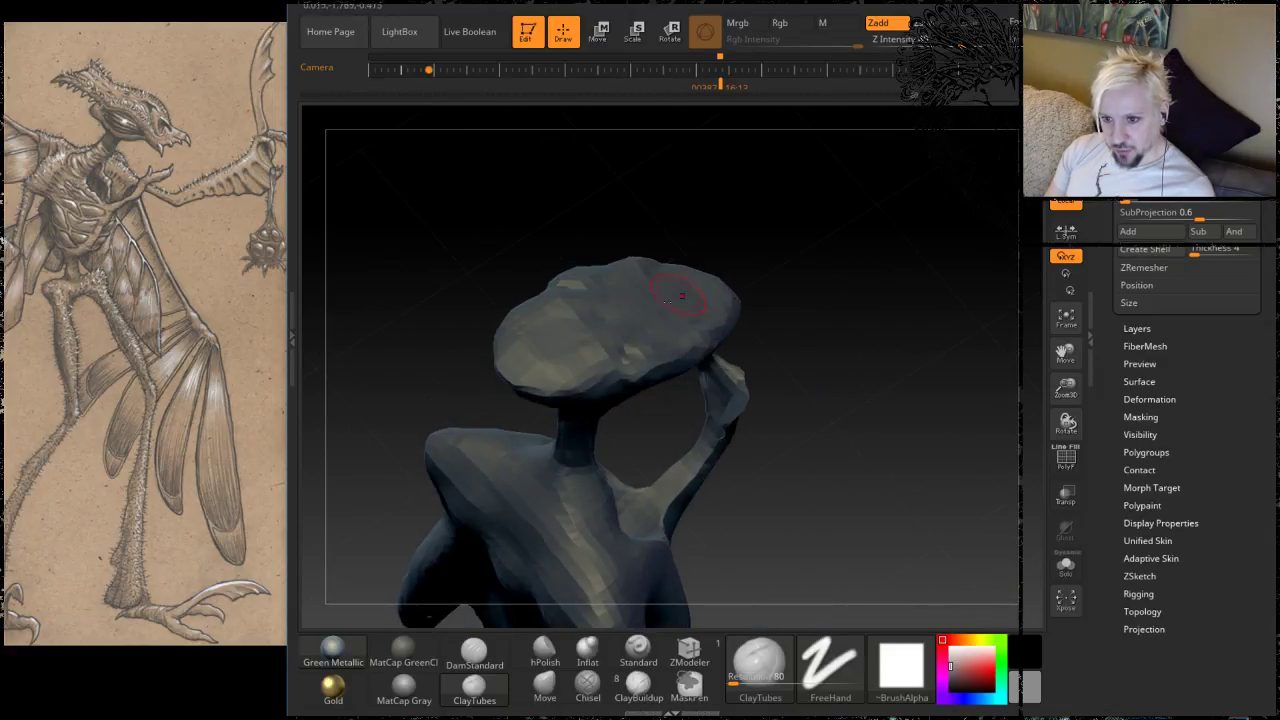
pyautogui.moveTo(831, 286)
pyautogui.mouseDown()
pyautogui.moveTo(805, 262)
pyautogui.moveTo(665, 470)
pyautogui.mouseUp()
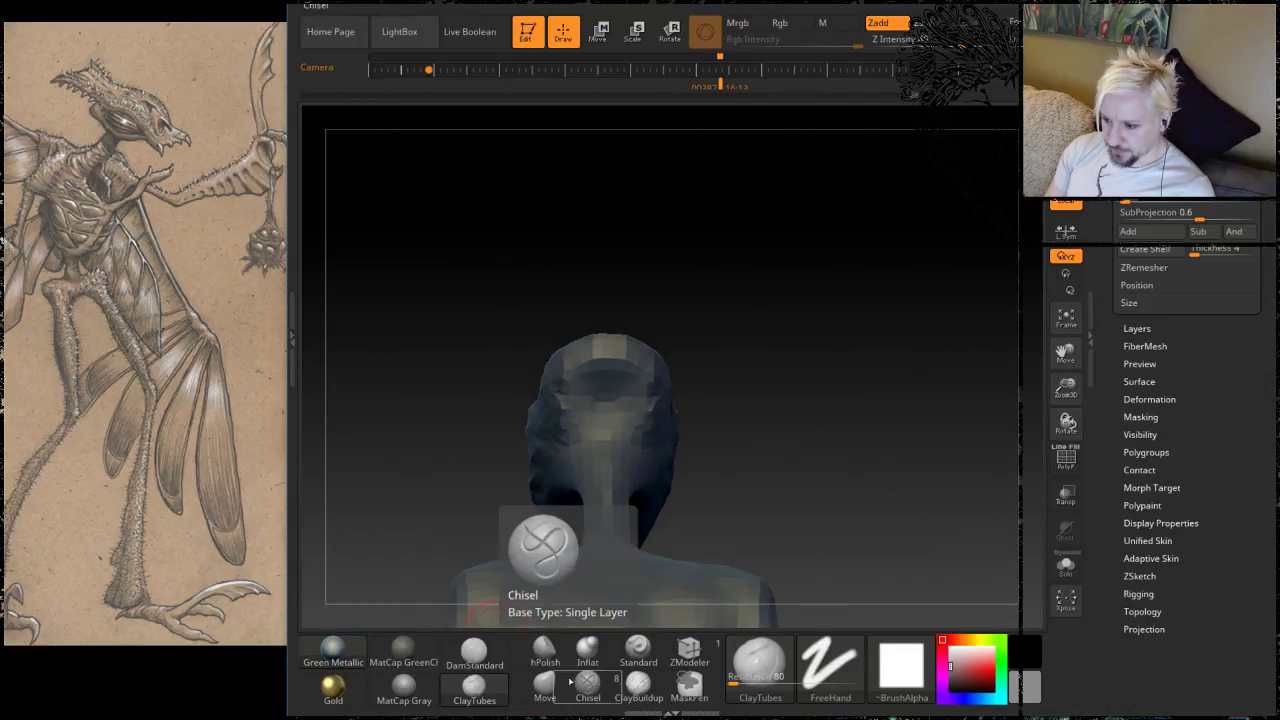
# Step: Pull the upper back corners of the head out into two crest points with the Move brush at draw size about 54
pyautogui.moveTo(781, 422)
pyautogui.mouseDown()
pyautogui.moveTo(783, 380)
pyautogui.moveTo(766, 366)
pyautogui.mouseUp()
pyautogui.press('space')
pyautogui.moveTo(655, 271); pyautogui.dragTo(661, 269)
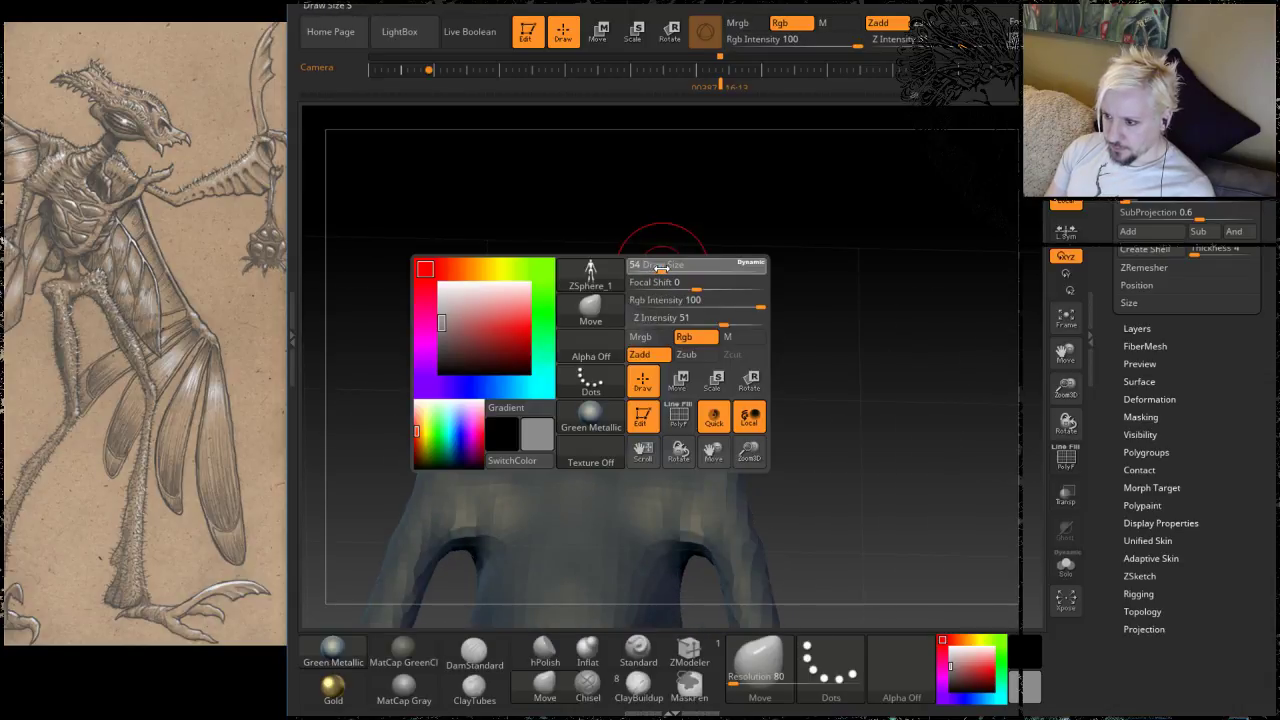
pyautogui.moveTo(737, 329)
pyautogui.mouseDown()
pyautogui.moveTo(732, 287)
pyautogui.moveTo(734, 319)
pyautogui.moveTo(660, 274)
pyautogui.mouseUp()
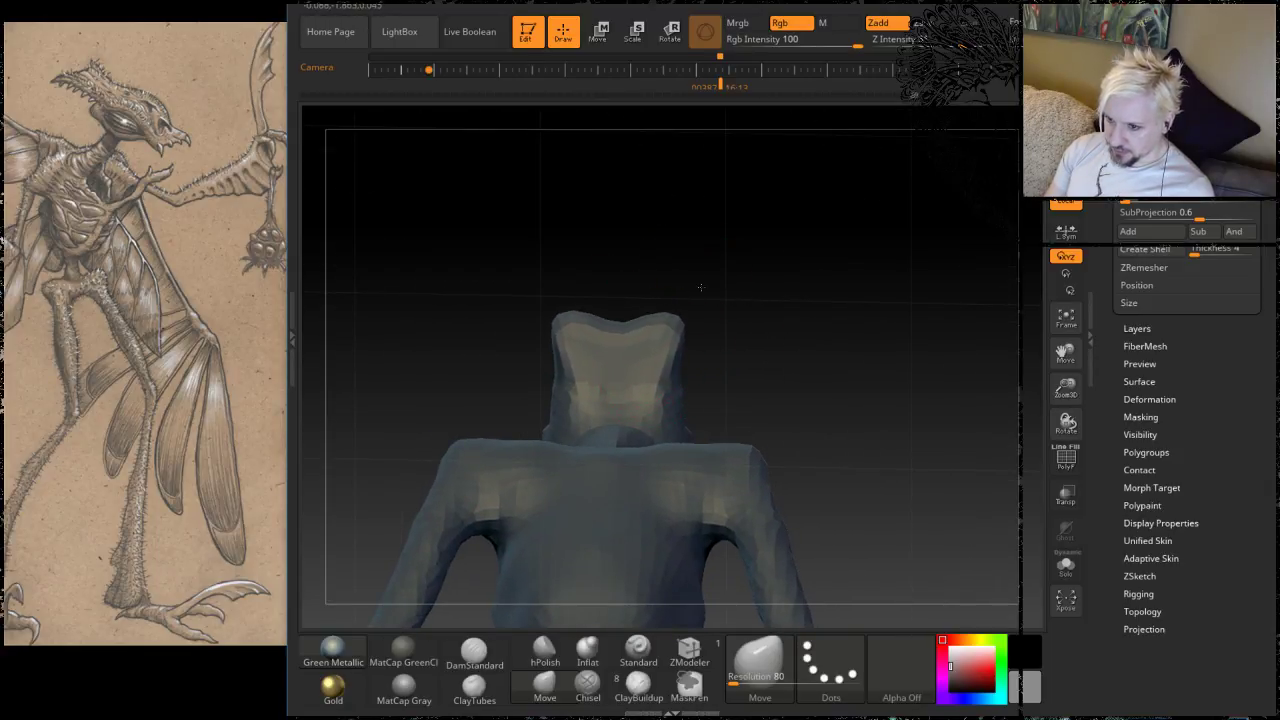
pyautogui.moveTo(759, 299)
pyautogui.mouseDown()
pyautogui.moveTo(750, 335)
pyautogui.moveTo(790, 330)
pyautogui.moveTo(774, 277)
pyautogui.moveTo(745, 267)
pyautogui.moveTo(620, 308)
pyautogui.moveTo(652, 297)
pyautogui.mouseUp()
pyautogui.press('space')
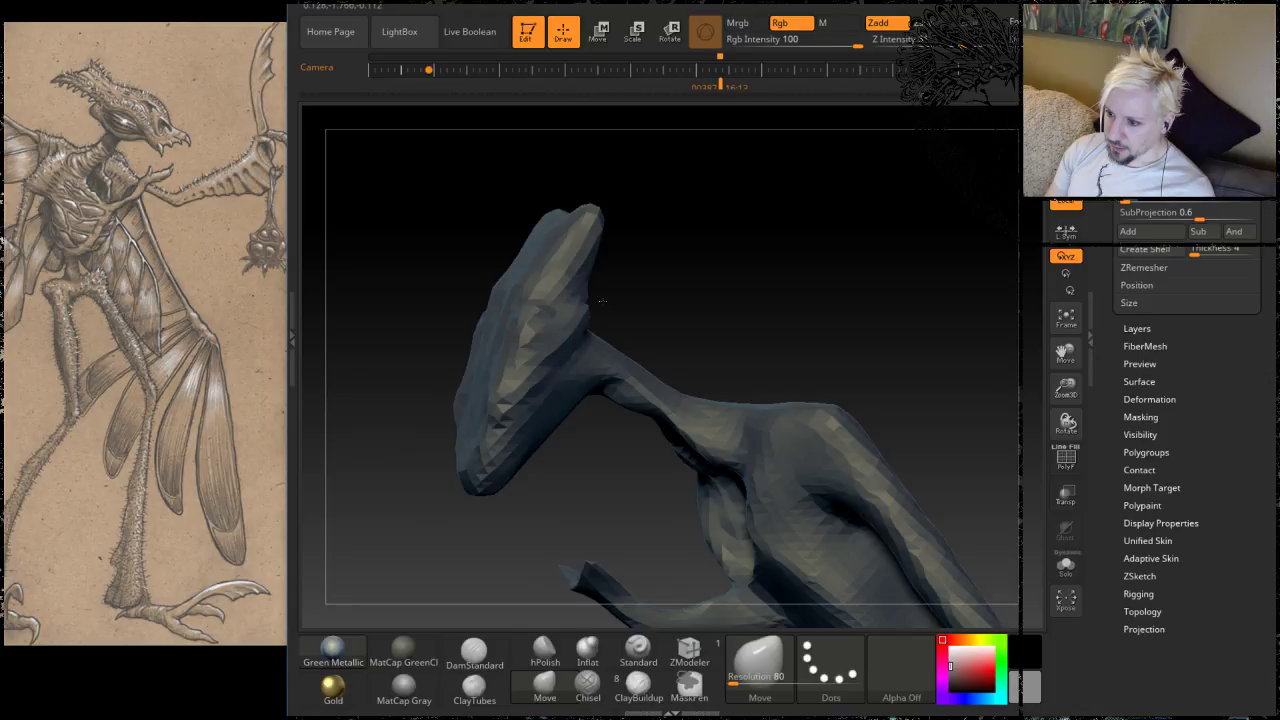
# Step: Shape the outline of the head and pull its front edge into pointed snout corners with the Move brush
pyautogui.moveTo(602, 300); pyautogui.dragTo(565, 345)
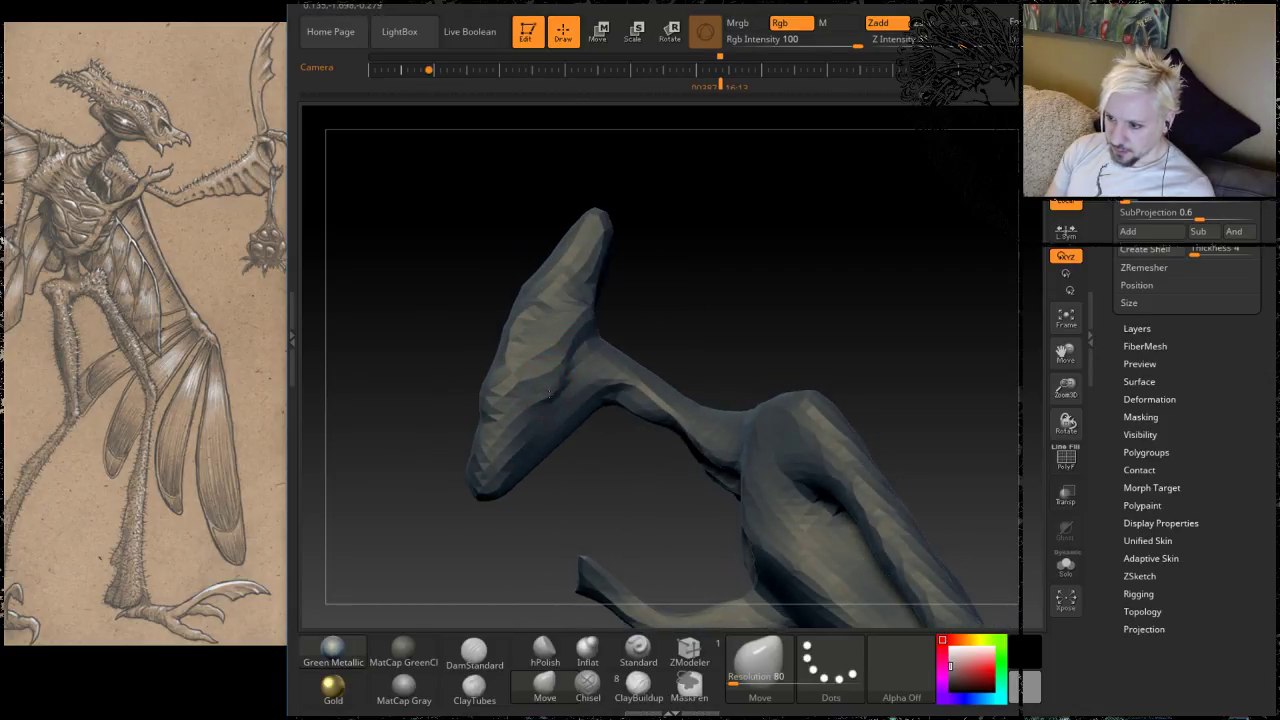
pyautogui.moveTo(722, 233)
pyautogui.mouseDown()
pyautogui.moveTo(723, 314)
pyautogui.moveTo(760, 303)
pyautogui.moveTo(738, 178)
pyautogui.mouseUp()
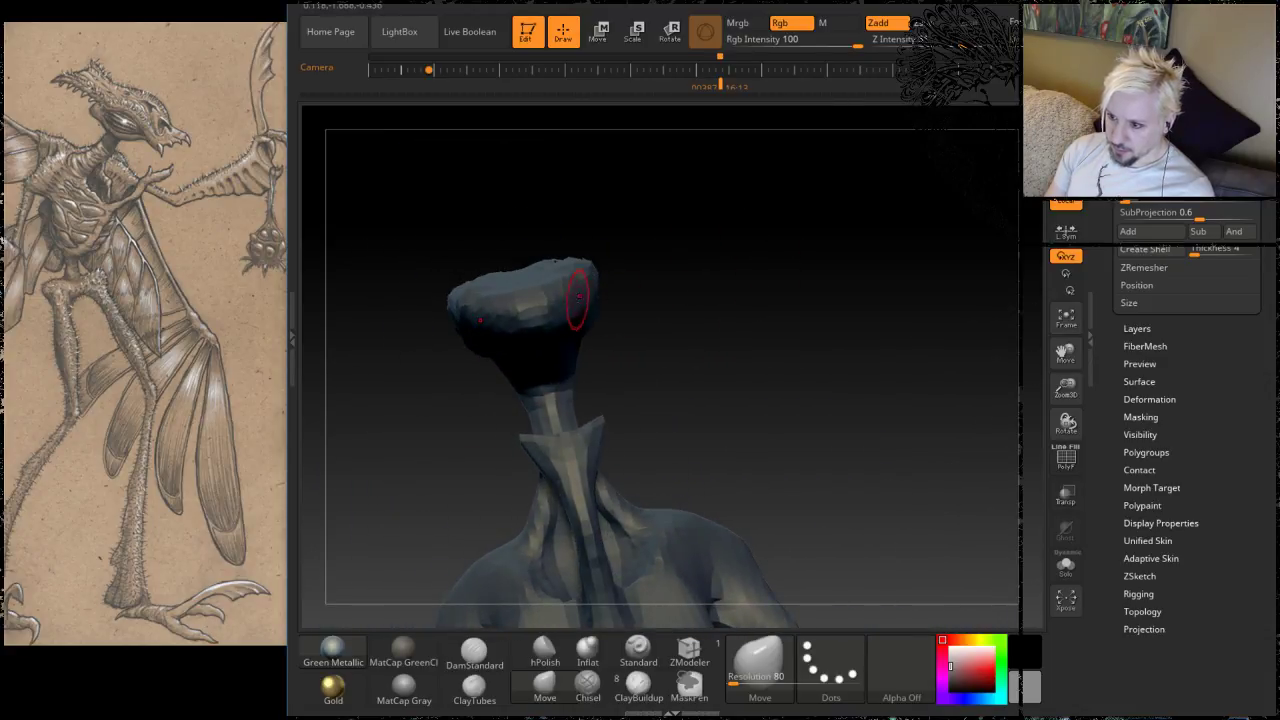
pyautogui.moveTo(584, 277)
pyautogui.mouseDown()
pyautogui.moveTo(620, 241)
pyautogui.moveTo(579, 280)
pyautogui.moveTo(580, 299)
pyautogui.mouseUp()
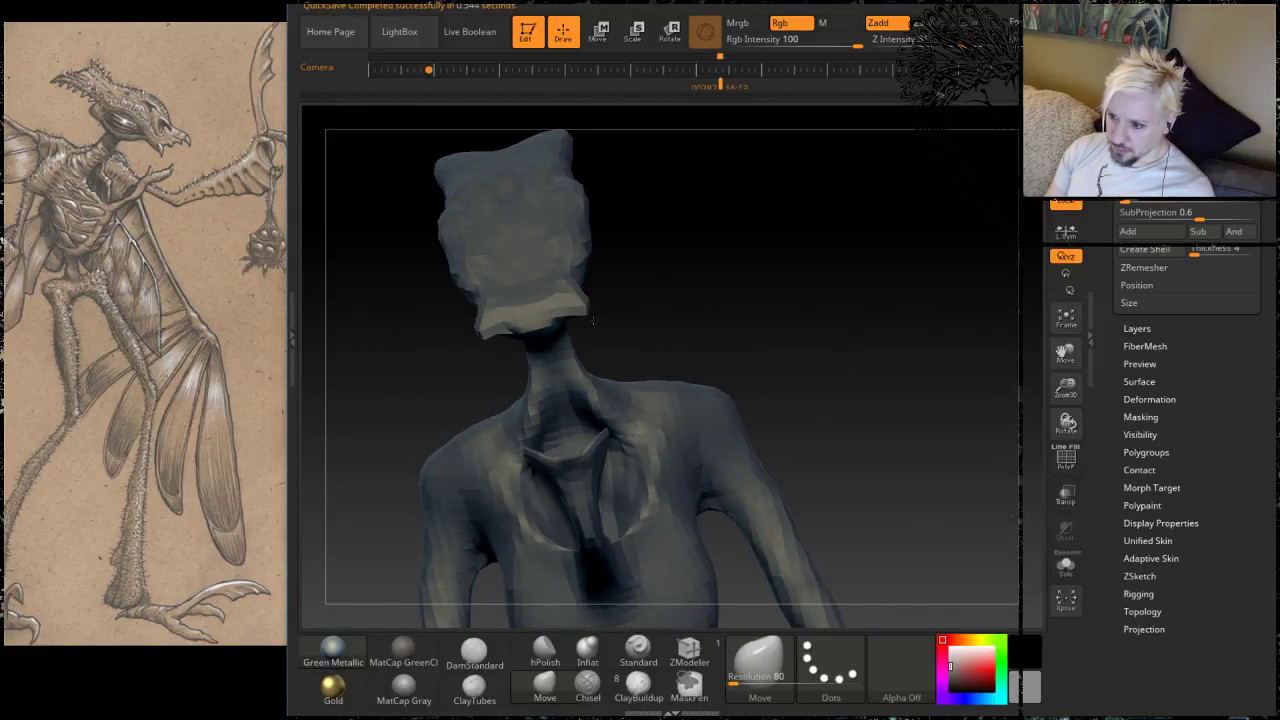
pyautogui.moveTo(591, 341); pyautogui.dragTo(553, 322)
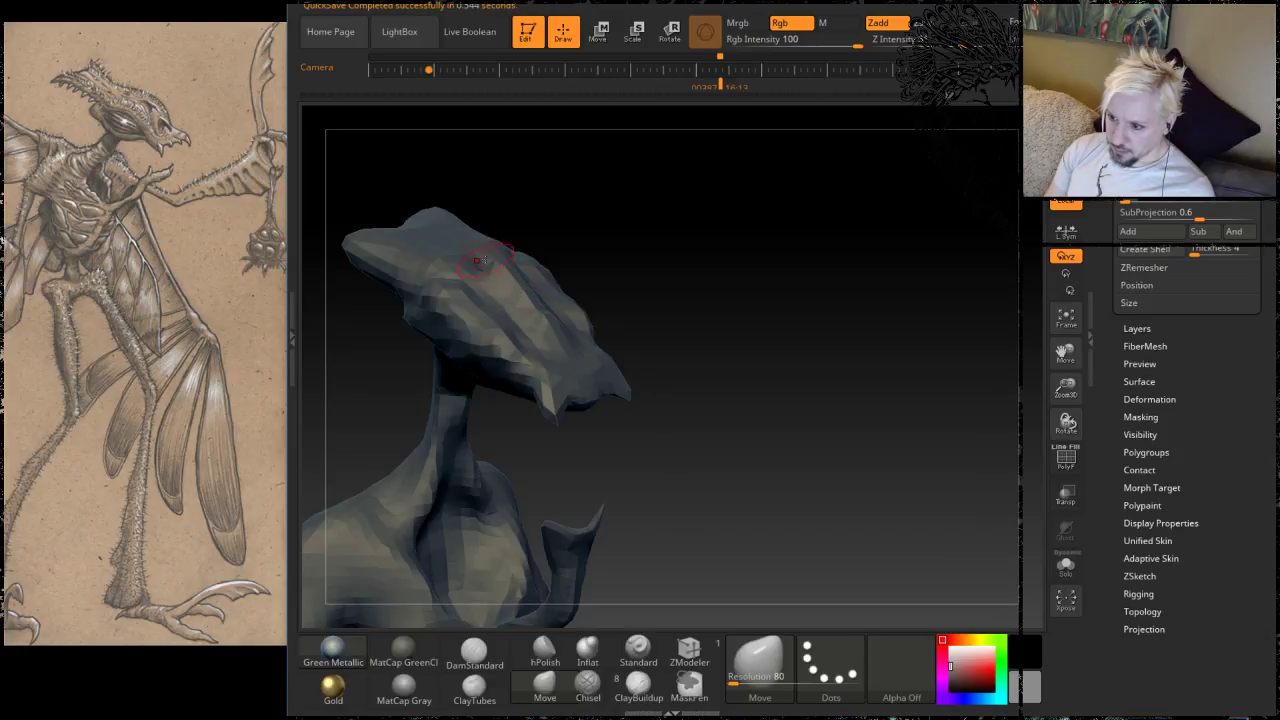
pyautogui.moveTo(663, 254)
pyautogui.mouseDown()
pyautogui.moveTo(597, 246)
pyautogui.moveTo(660, 293)
pyautogui.moveTo(564, 382)
pyautogui.mouseUp()
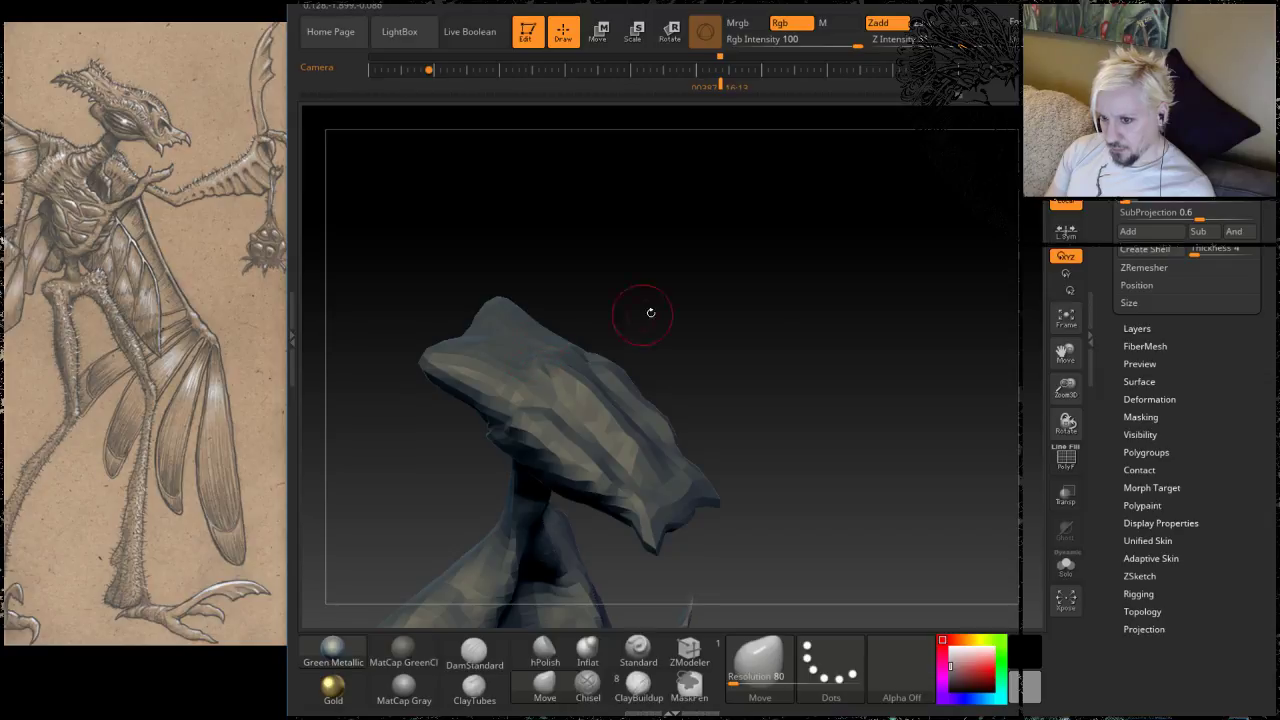
pyautogui.moveTo(650, 313); pyautogui.dragTo(641, 373)
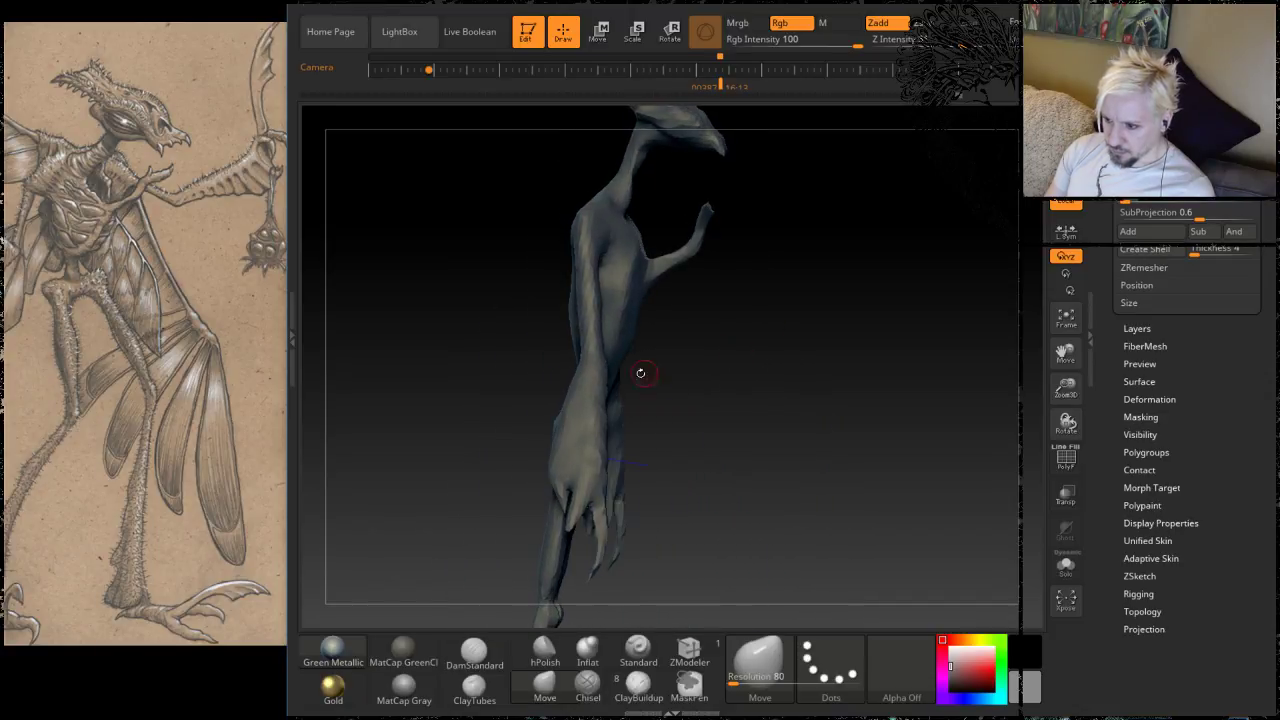
pyautogui.press('space')
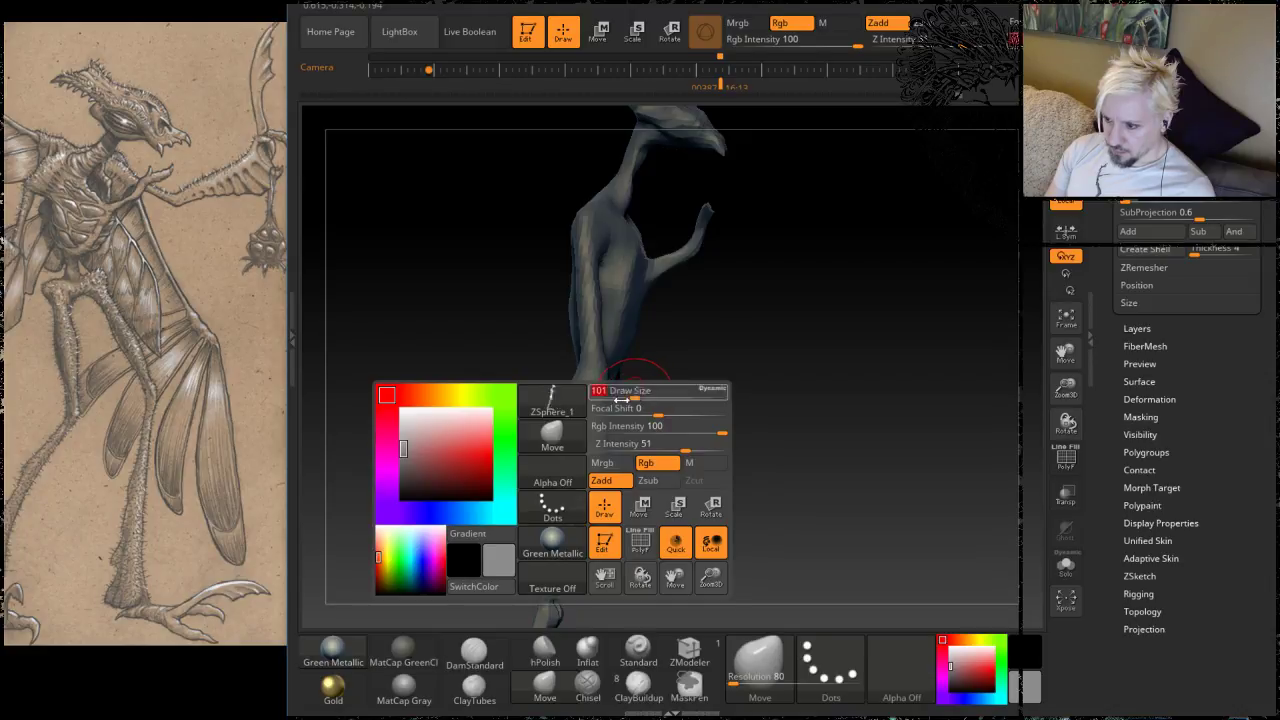
pyautogui.keyDown('ctrl'); pyautogui.moveTo(583, 432); pyautogui.dragTo(580, 463); pyautogui.keyUp('ctrl')
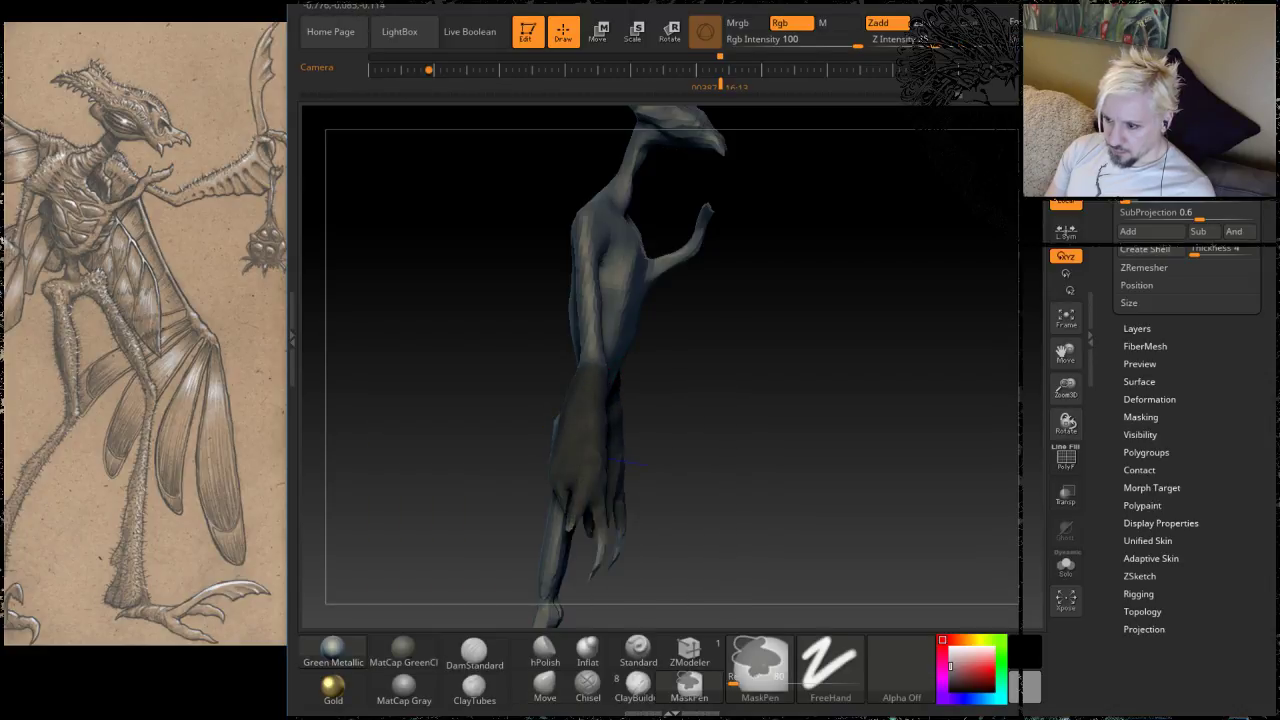
pyautogui.moveTo(737, 351); pyautogui.dragTo(675, 255)
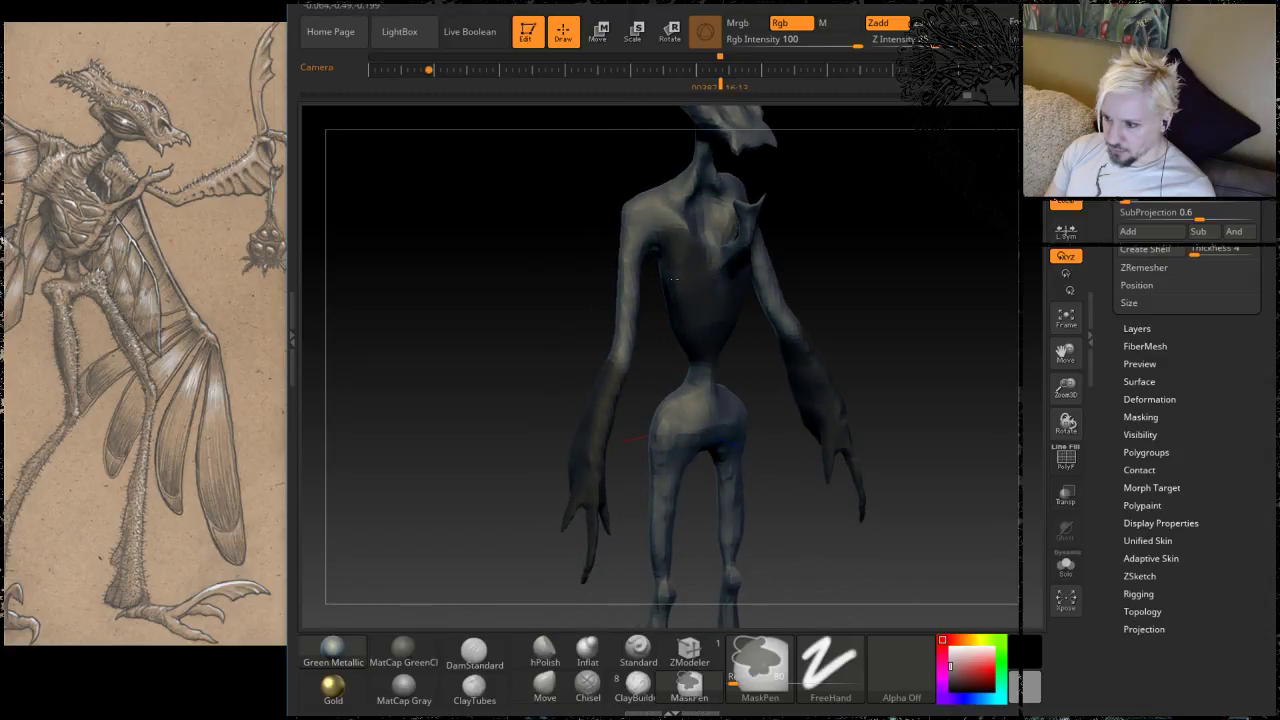
pyautogui.moveTo(854, 258)
pyautogui.mouseDown()
pyautogui.moveTo(905, 264)
pyautogui.moveTo(814, 259)
pyautogui.mouseUp()
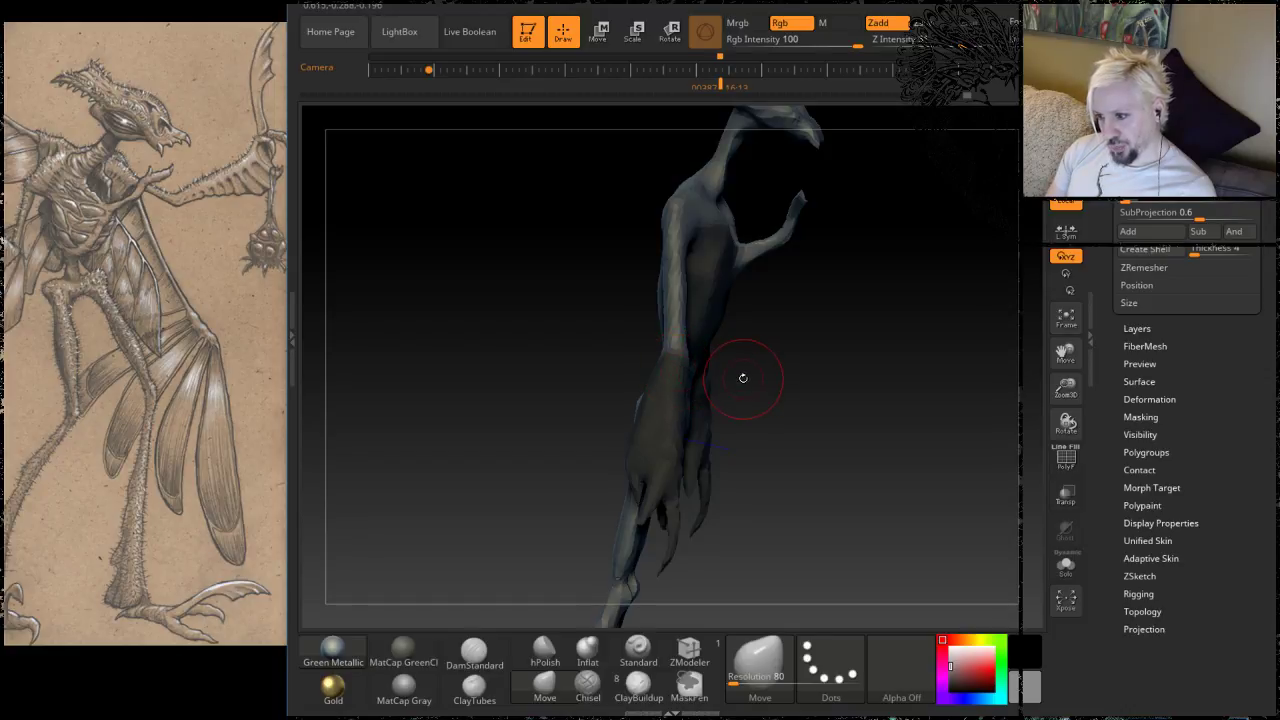
pyautogui.moveTo(743, 378); pyautogui.dragTo(831, 331)
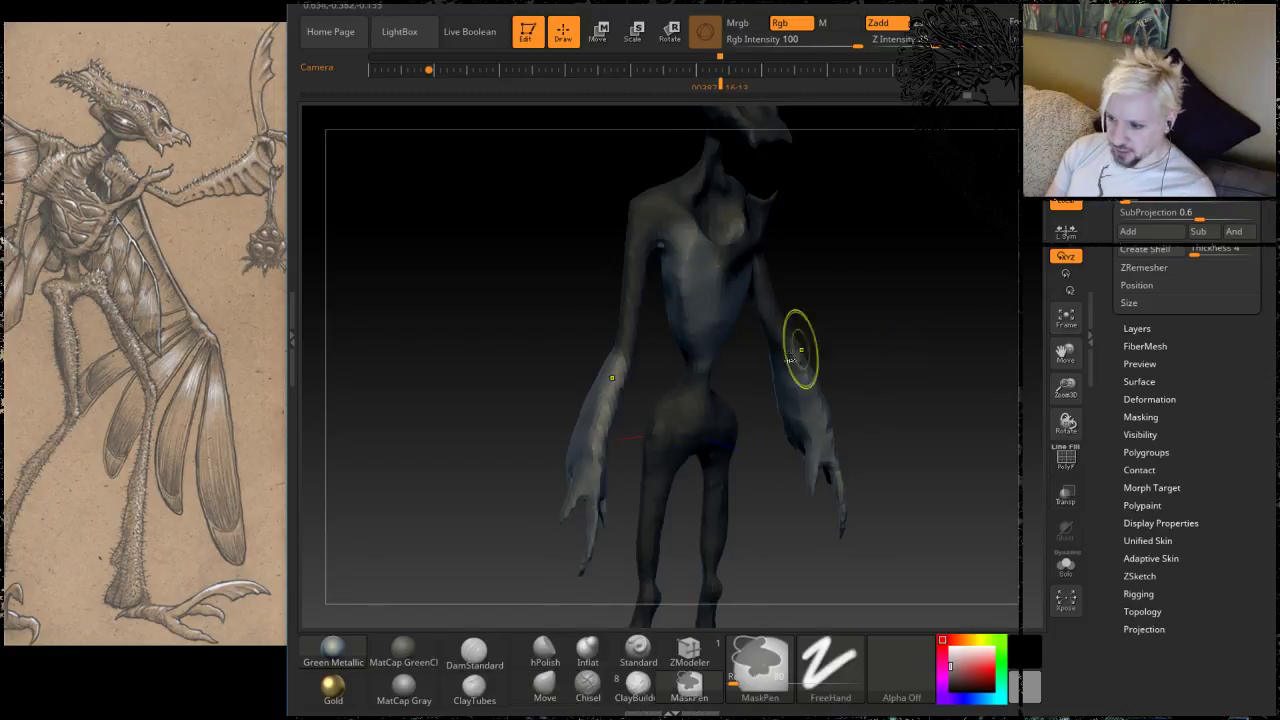
pyautogui.moveTo(886, 298)
pyautogui.keyDown('ctrl'); pyautogui.mouseDown()
pyautogui.moveTo(863, 283)
pyautogui.moveTo(871, 300)
pyautogui.mouseUp(); pyautogui.keyUp('ctrl')
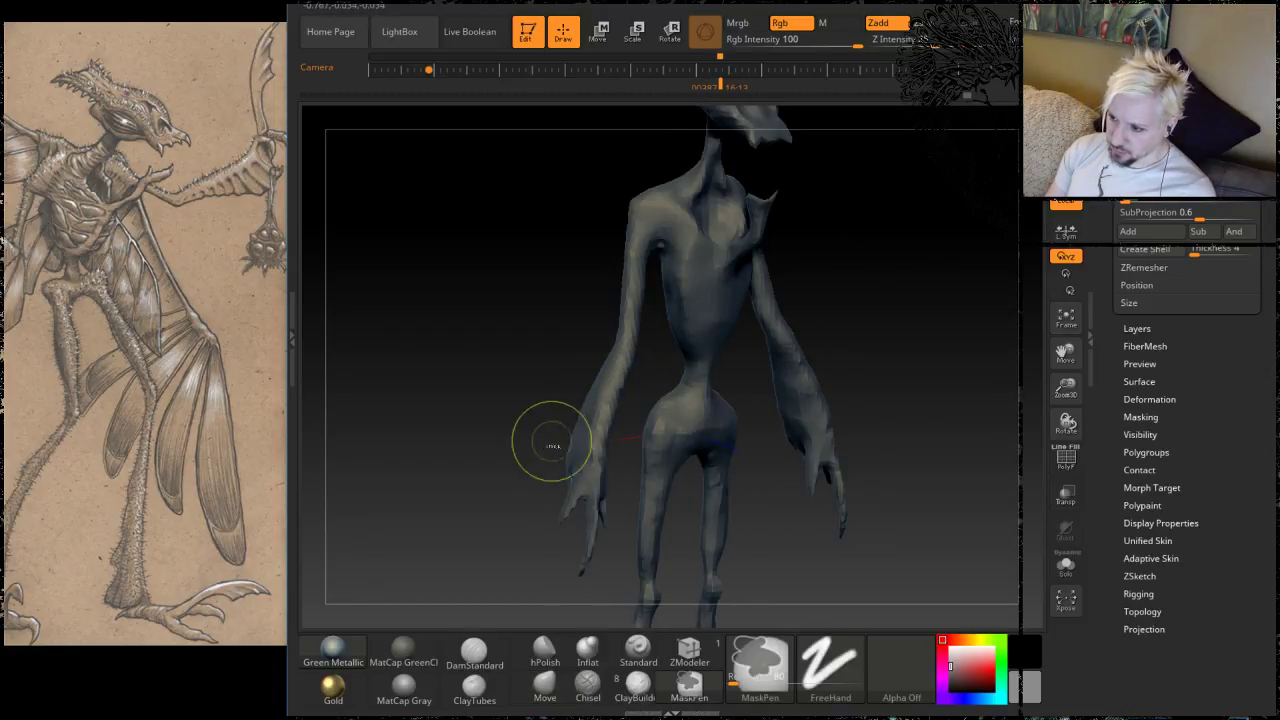
# Step: Mask both forearms and hands from the elbows down, and invert the mask to leave only them editable
pyautogui.keyDown('ctrl'); pyautogui.moveTo(608, 384); pyautogui.dragTo(577, 509); pyautogui.keyUp('ctrl')
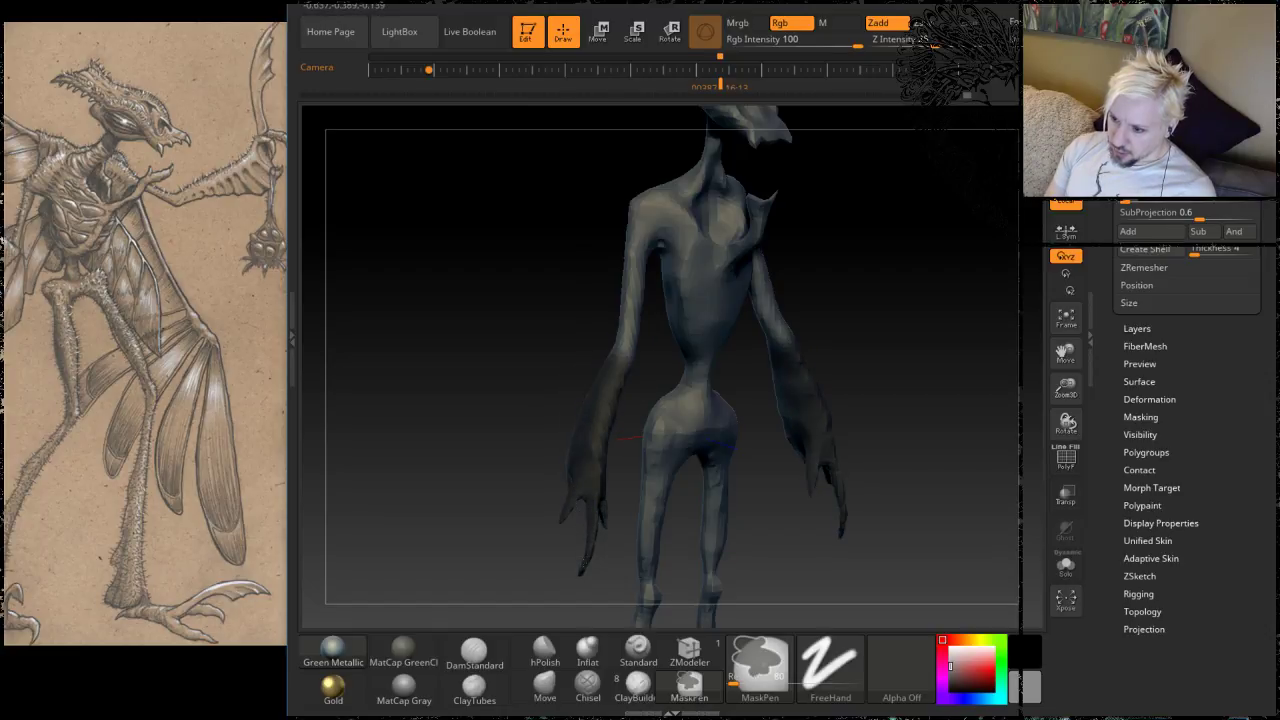
pyautogui.moveTo(471, 448); pyautogui.dragTo(765, 316)
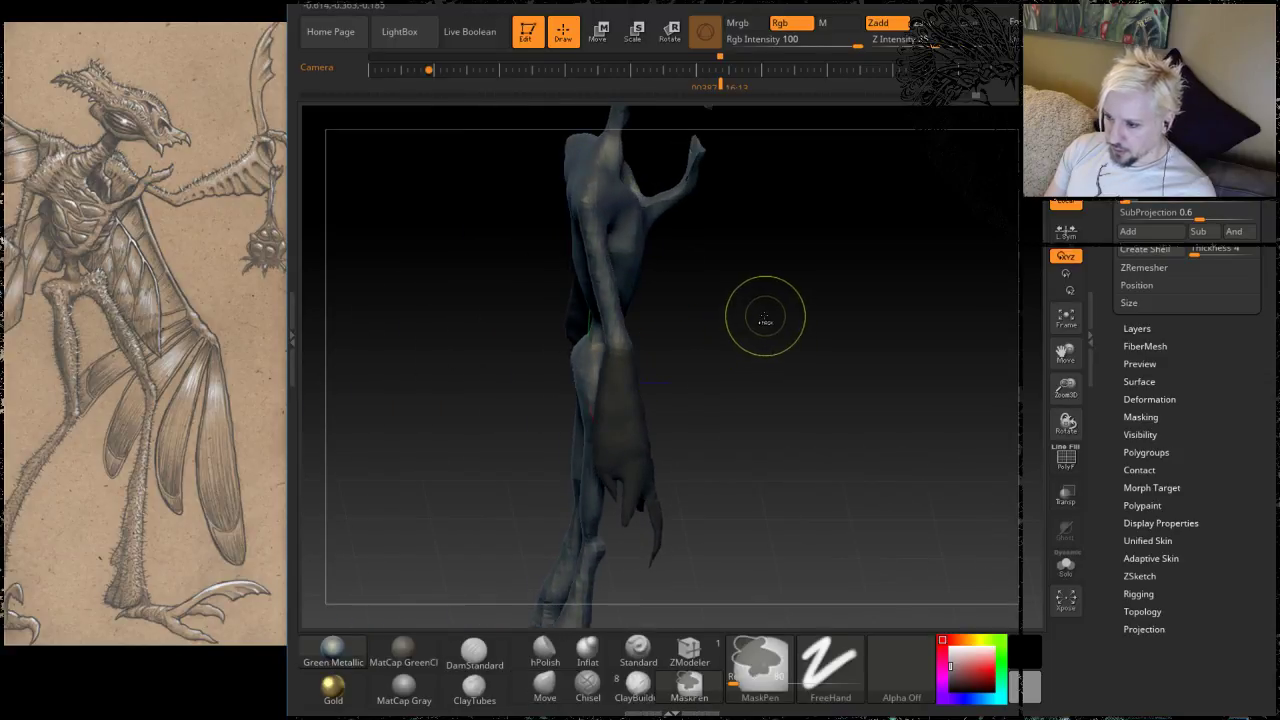
pyautogui.keyDown('ctrl'); pyautogui.click(765, 316); pyautogui.keyUp('ctrl')
pyautogui.moveTo(794, 362)
pyautogui.mouseDown()
pyautogui.moveTo(795, 300)
pyautogui.moveTo(751, 347)
pyautogui.mouseUp()
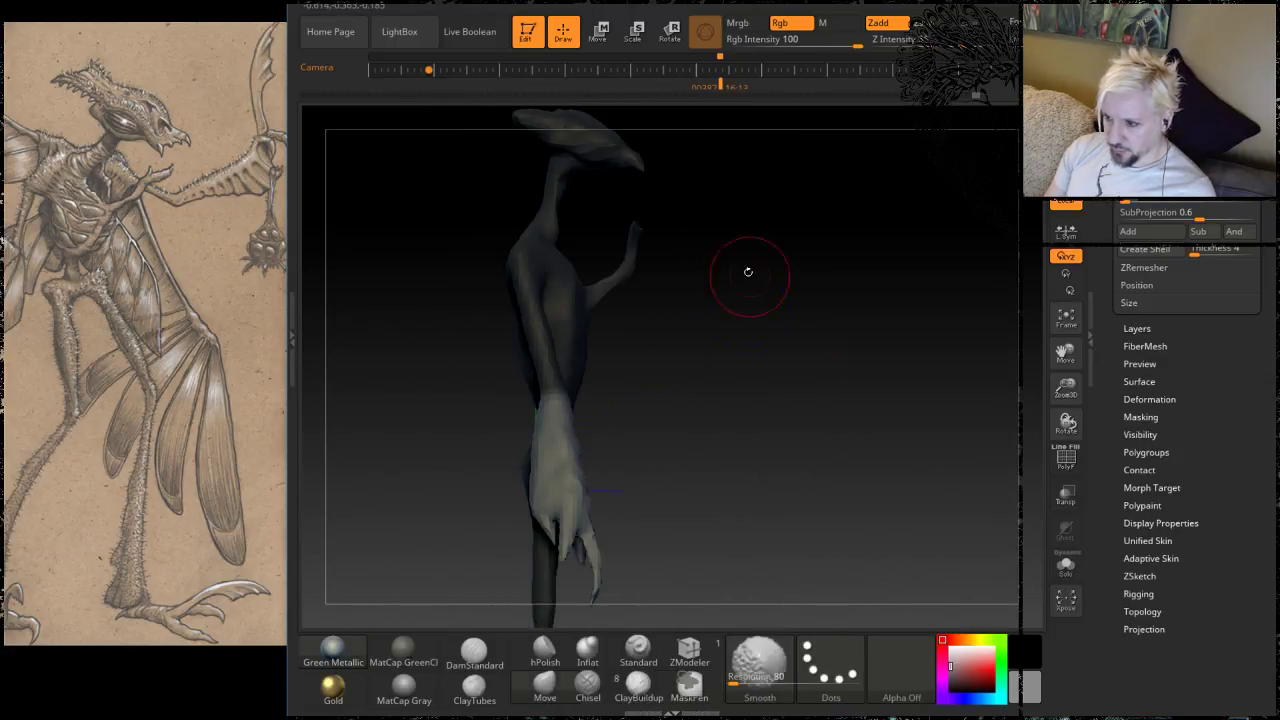
# Step: Place the rotation pivot at the elbow and swing the unmasked forearms forward
pyautogui.click(670, 31)
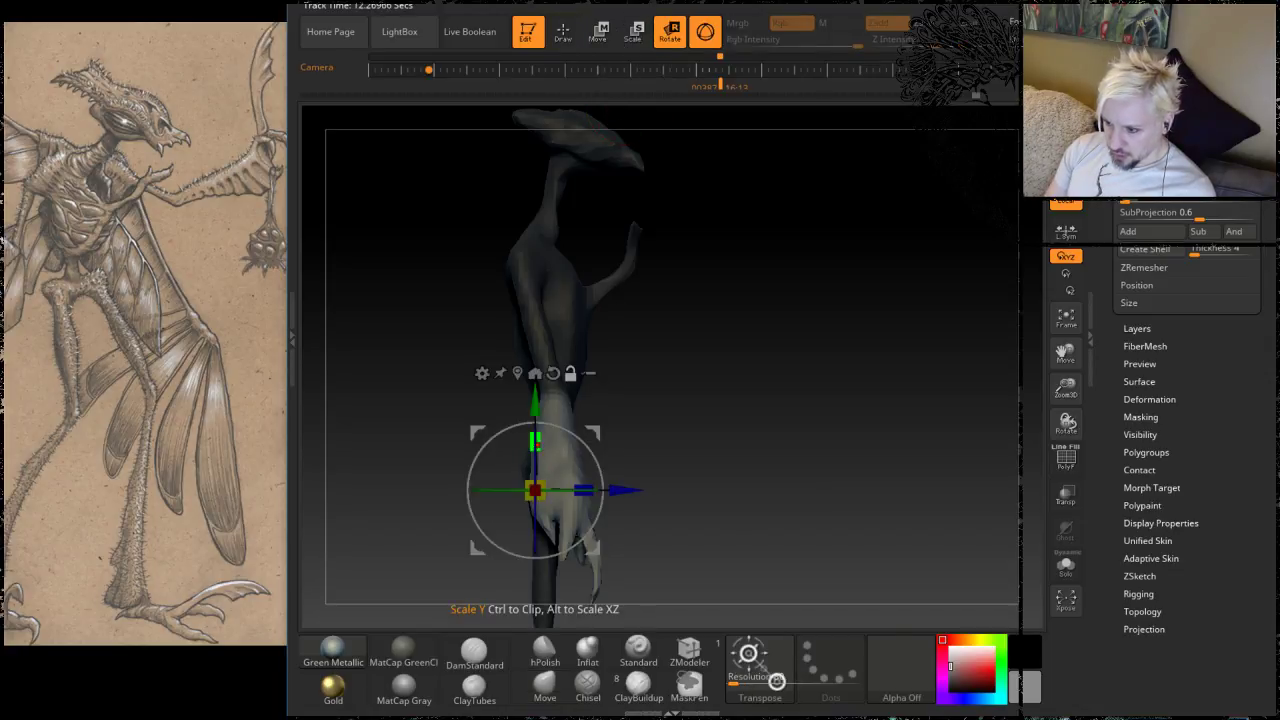
pyautogui.keyDown('alt'); pyautogui.moveTo(592, 433); pyautogui.dragTo(611, 337); pyautogui.keyUp('alt')
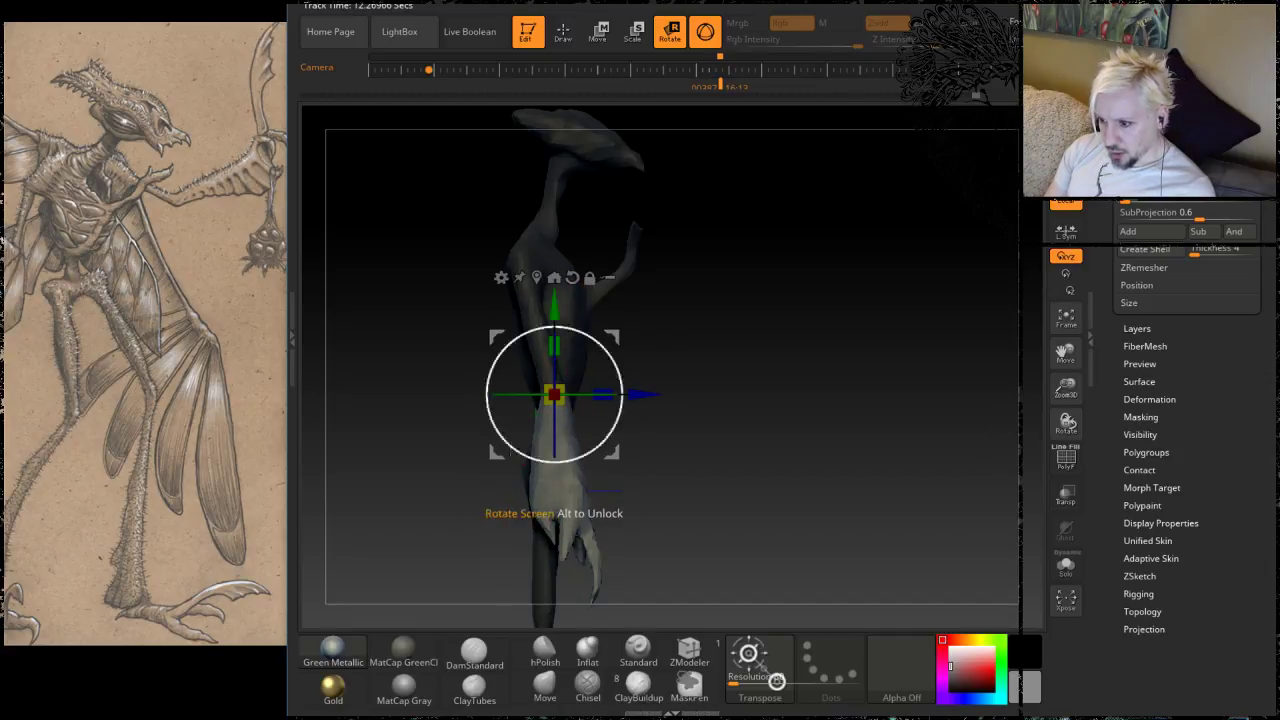
pyautogui.moveTo(531, 450); pyautogui.dragTo(594, 453)
pyautogui.moveTo(770, 397); pyautogui.dragTo(697, 390)
pyautogui.press('q')
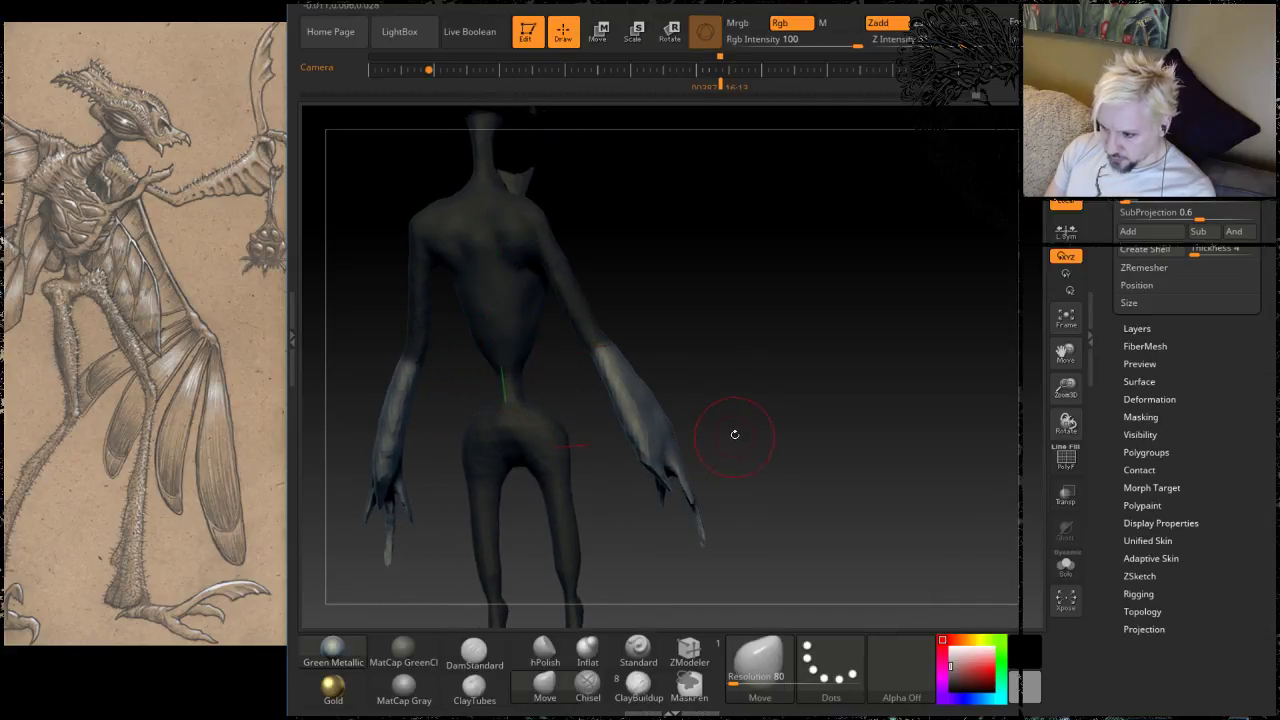
# Step: Reposition the unlocked rotation pivot on the elbow in the front view and rotate both forearms outward symmetrically
pyautogui.moveTo(734, 435)
pyautogui.mouseDown()
pyautogui.moveTo(734, 451)
pyautogui.moveTo(817, 445)
pyautogui.moveTo(805, 465)
pyautogui.moveTo(750, 290)
pyautogui.mouseUp()
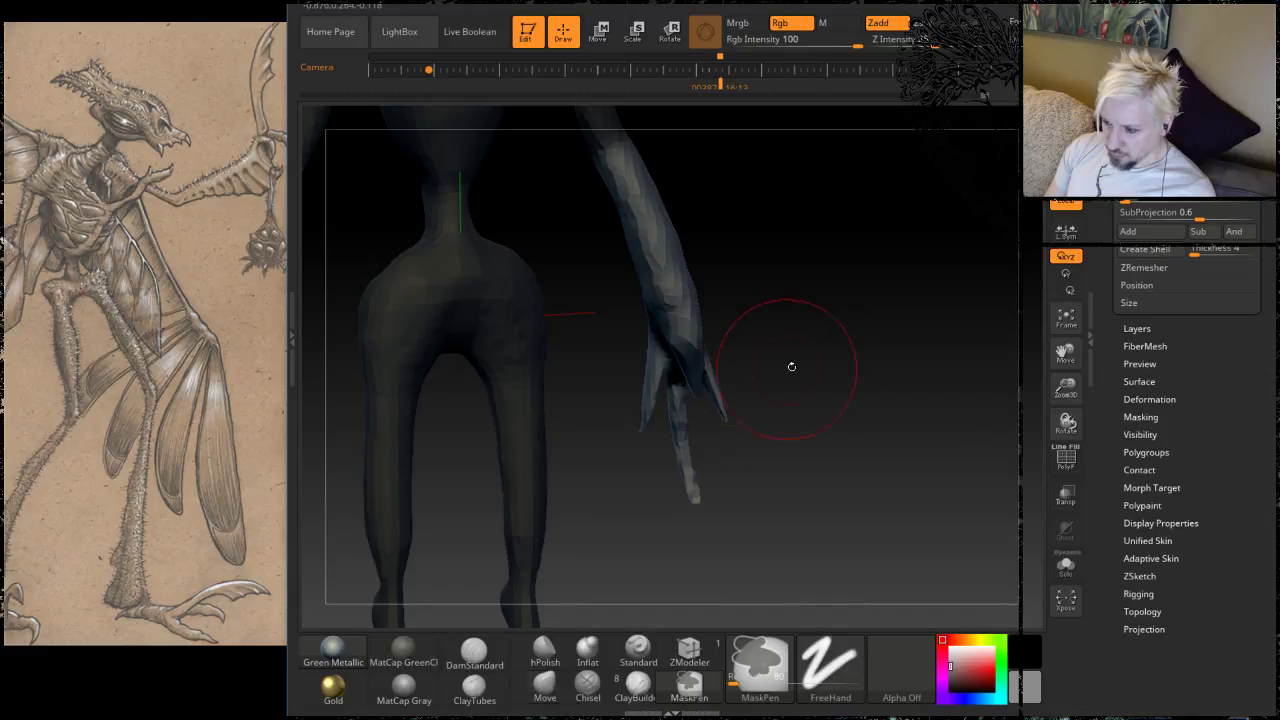
pyautogui.moveTo(791, 367)
pyautogui.mouseDown()
pyautogui.moveTo(780, 220)
pyautogui.moveTo(731, 370)
pyautogui.mouseUp()
pyautogui.press('r')
pyautogui.moveTo(670, 330); pyautogui.dragTo(683, 355)
pyautogui.keyDown('alt'); pyautogui.moveTo(895, 258); pyautogui.dragTo(752, 322); pyautogui.keyUp('alt')
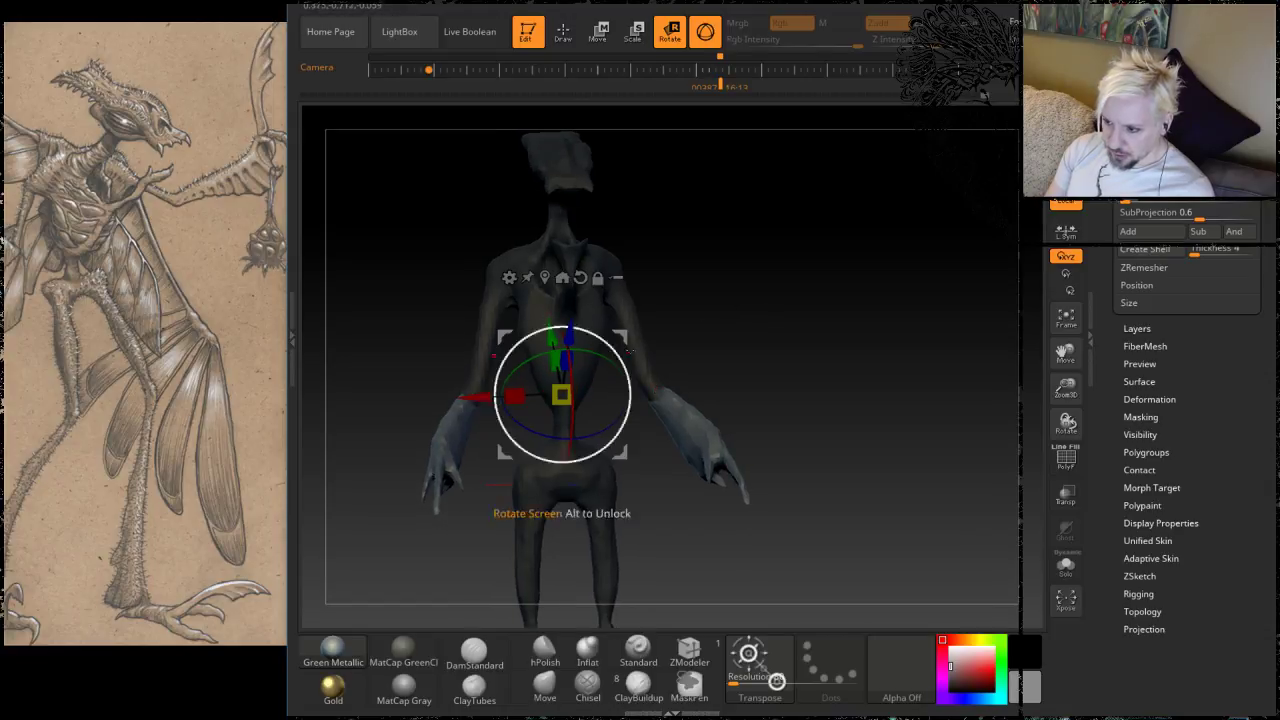
pyautogui.click(598, 280)
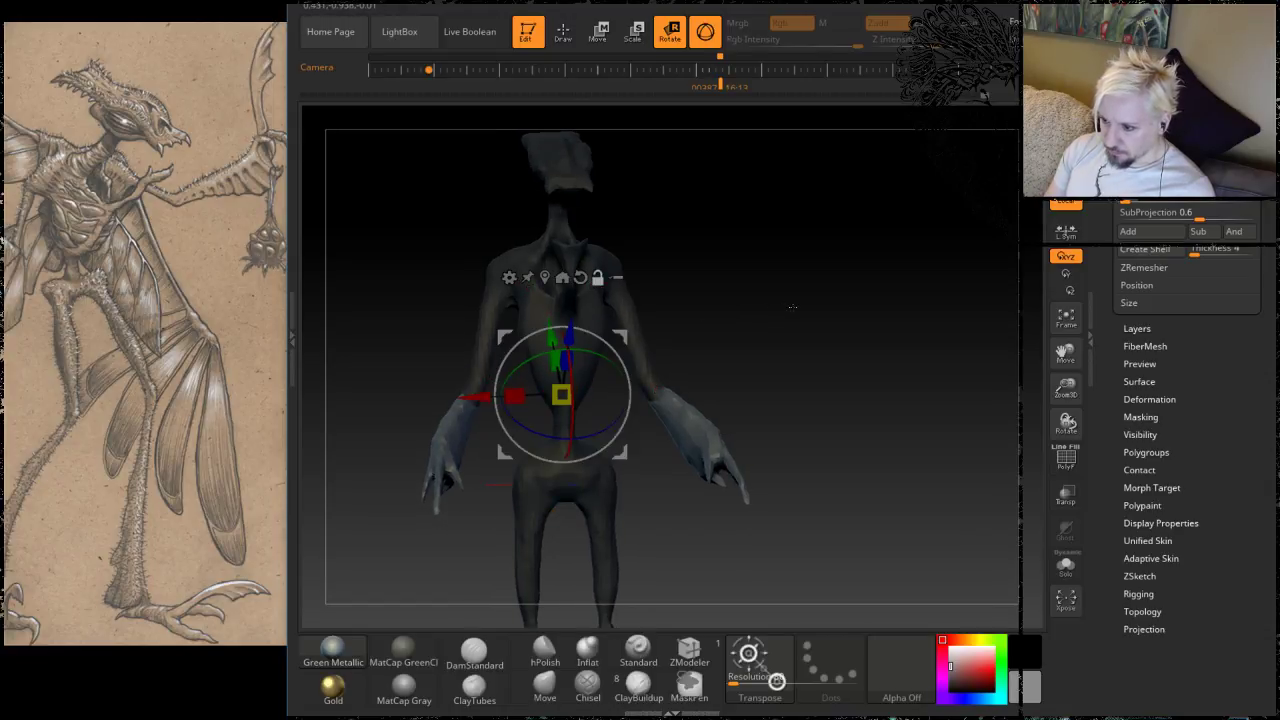
pyautogui.keyDown('shift'); pyautogui.moveTo(782, 307); pyautogui.dragTo(787, 308); pyautogui.keyUp('shift')
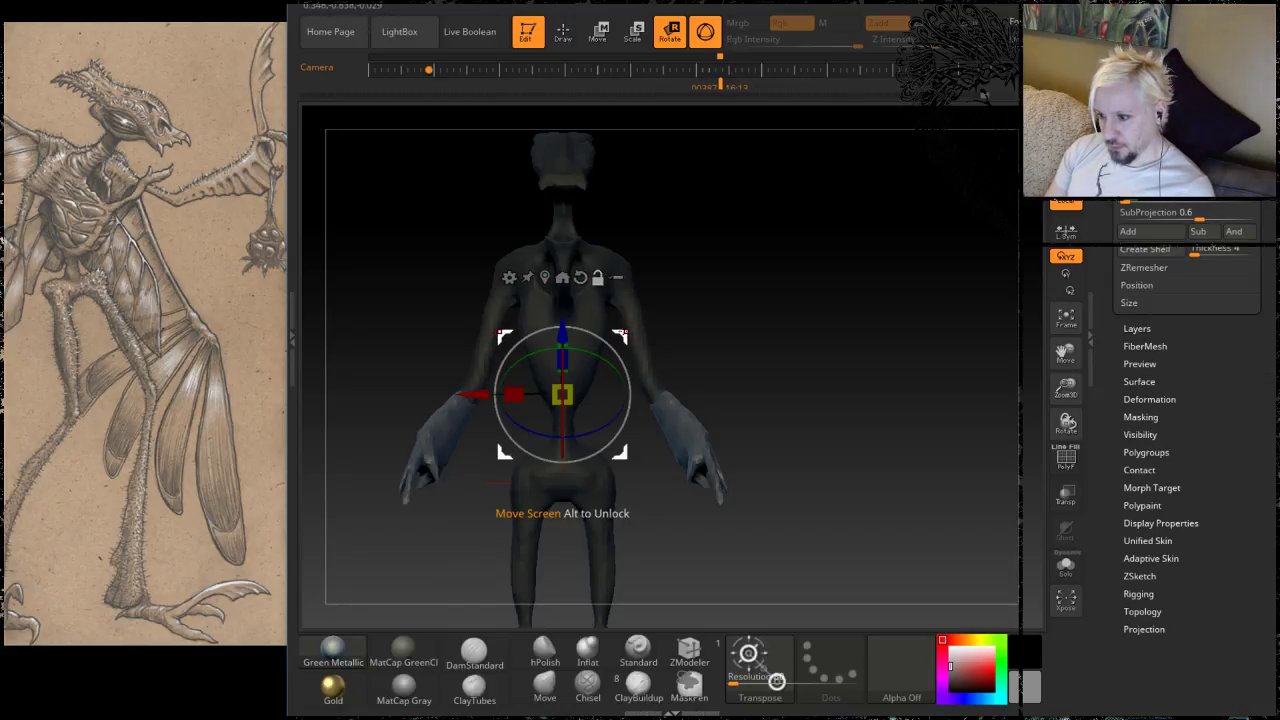
pyautogui.keyDown('alt'); pyautogui.moveTo(562, 395); pyautogui.dragTo(660, 400); pyautogui.keyUp('alt')
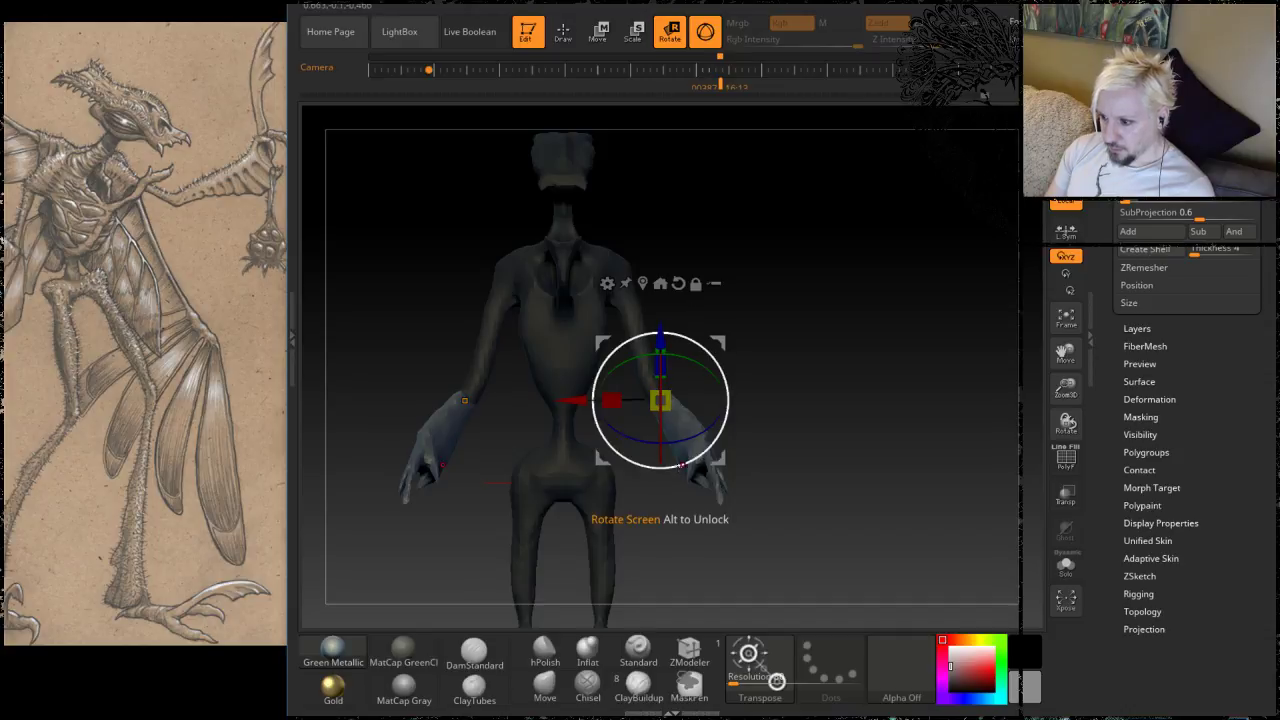
pyautogui.moveTo(678, 466); pyautogui.dragTo(705, 453)
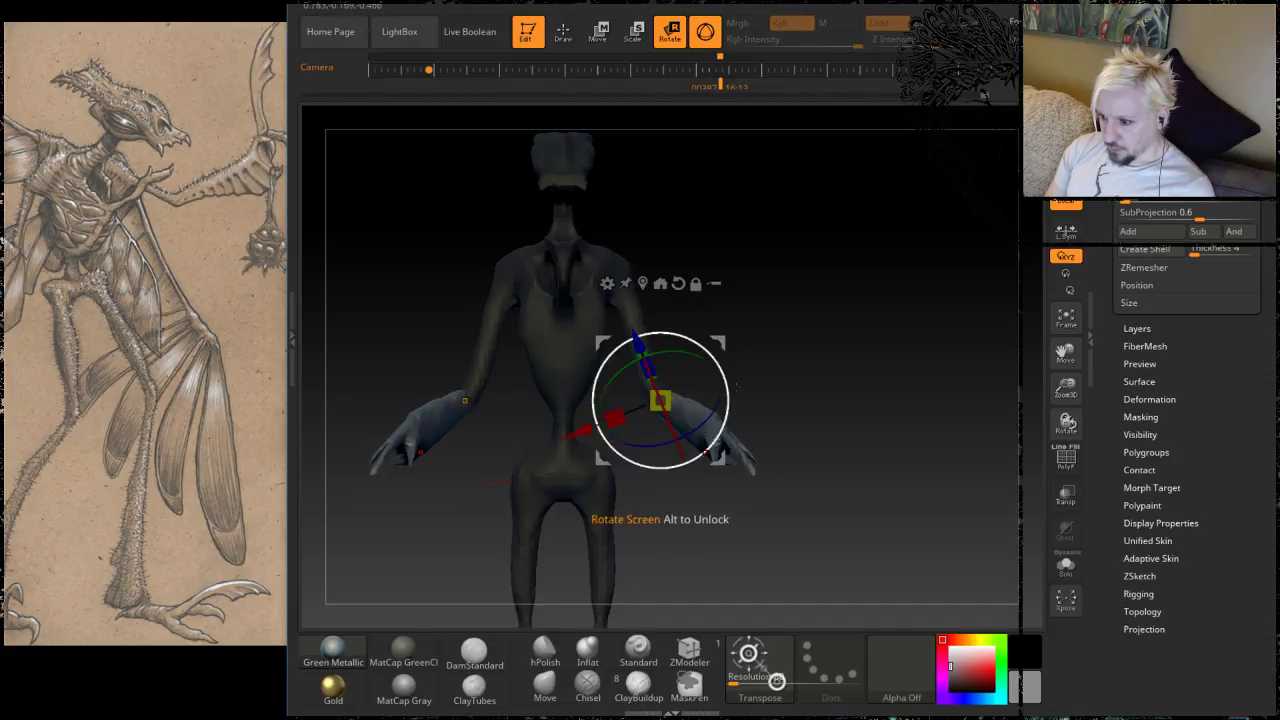
# Step: Mask both whole arms up to the shoulders, refine the mask edges, and invert it so only the arms are editable
pyautogui.moveTo(790, 338); pyautogui.dragTo(813, 262)
pyautogui.hotkey('ctrl', 'z')
pyautogui.keyDown('ctrl'); pyautogui.click(813, 262); pyautogui.keyUp('ctrl')
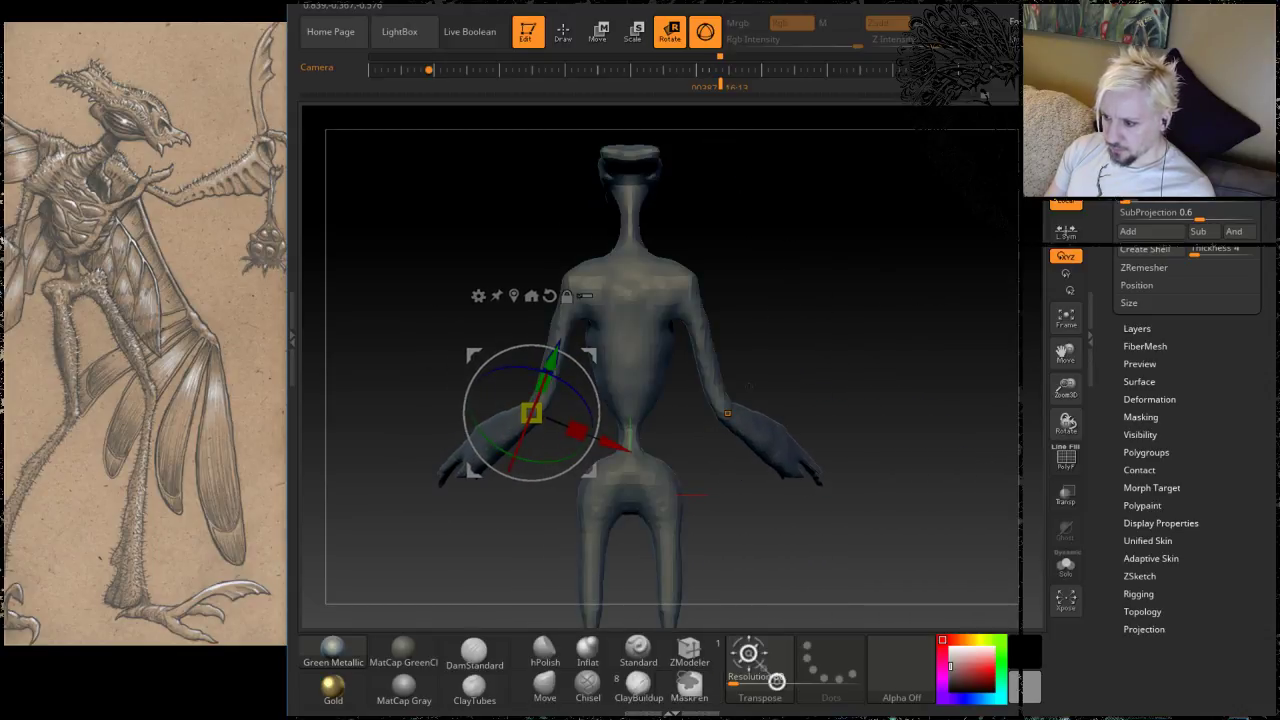
pyautogui.moveTo(895, 187)
pyautogui.keyDown('ctrl'); pyautogui.mouseDown()
pyautogui.moveTo(763, 369)
pyautogui.moveTo(697, 517)
pyautogui.moveTo(683, 474)
pyautogui.moveTo(696, 505)
pyautogui.mouseUp(); pyautogui.keyUp('ctrl')
pyautogui.keyDown('ctrl'); pyautogui.moveTo(741, 217); pyautogui.dragTo(676, 397); pyautogui.keyUp('ctrl')
pyautogui.moveTo(890, 275); pyautogui.dragTo(800, 283)
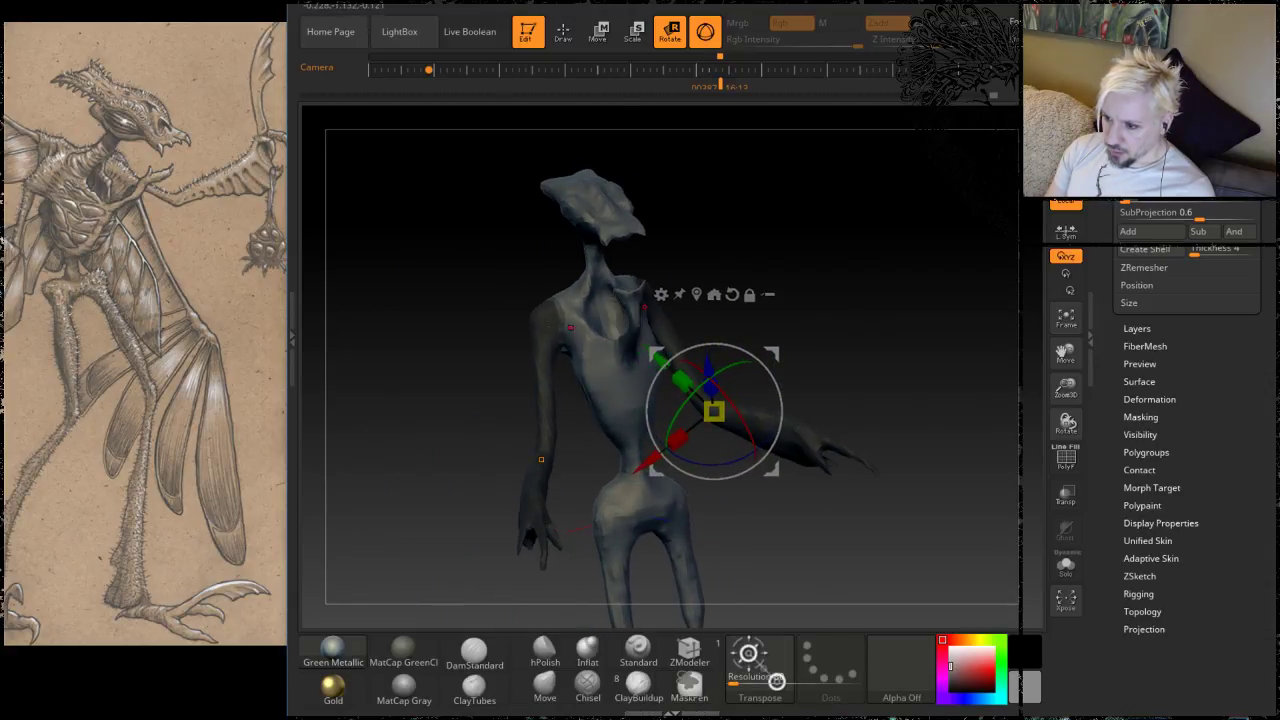
pyautogui.press('q')
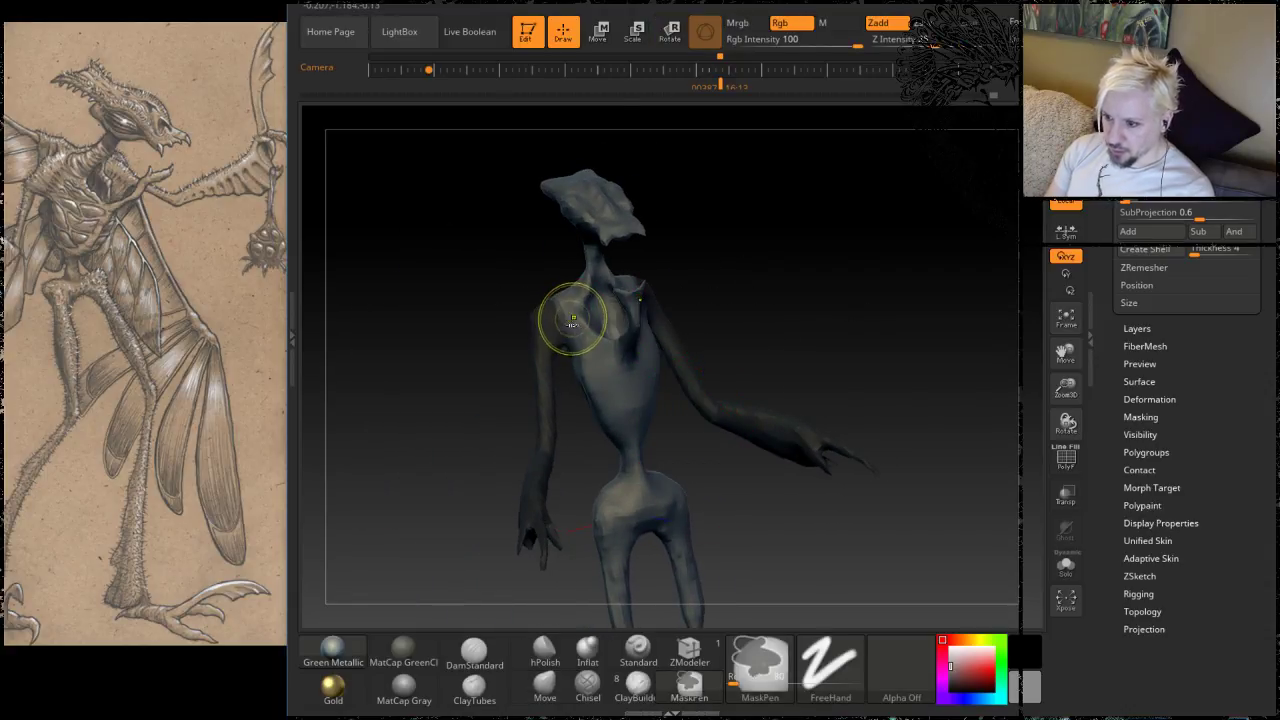
pyautogui.moveTo(463, 254); pyautogui.dragTo(580, 291)
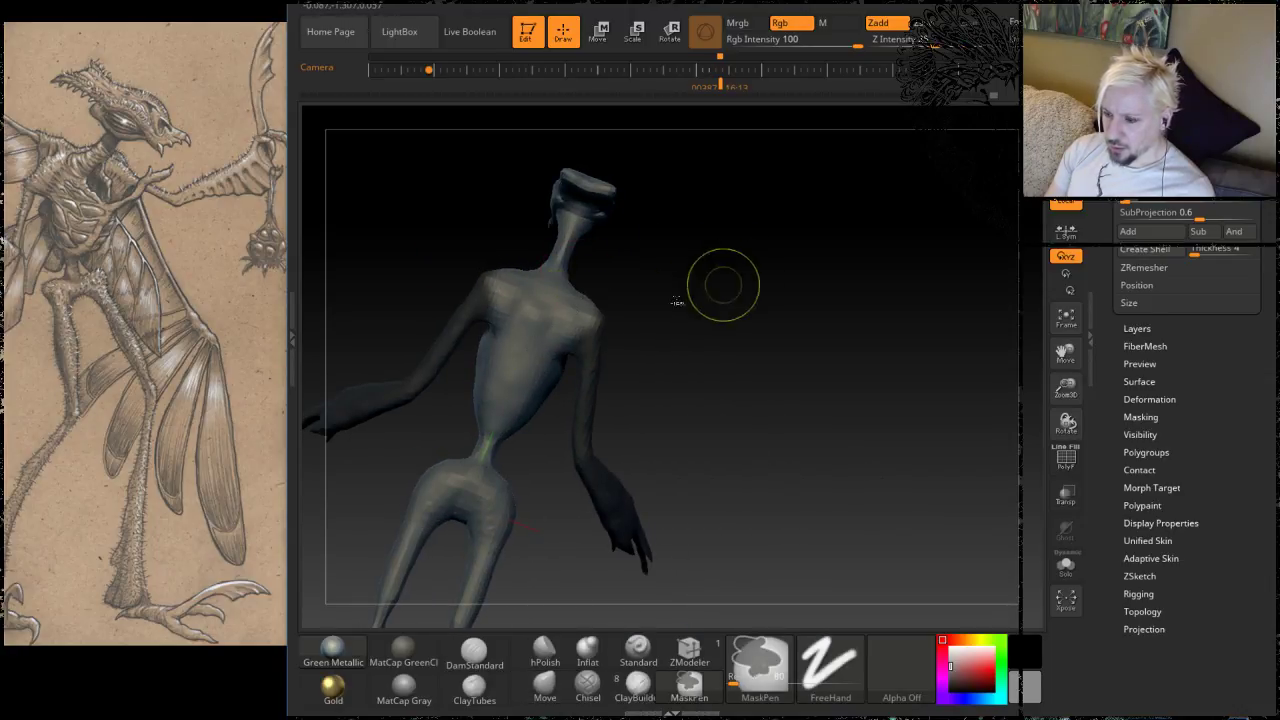
pyautogui.moveTo(780, 268); pyautogui.dragTo(656, 272)
pyautogui.moveTo(689, 212)
pyautogui.mouseDown()
pyautogui.moveTo(743, 294)
pyautogui.moveTo(812, 281)
pyautogui.mouseUp()
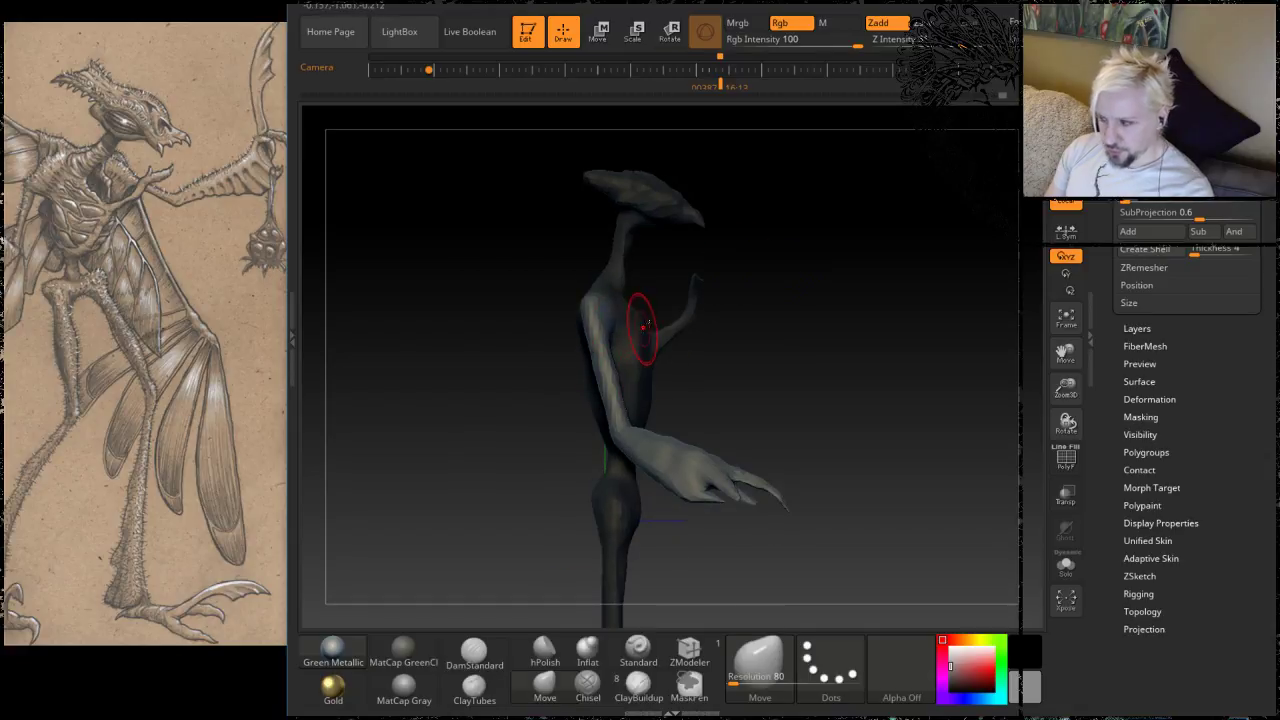
# Step: Move the rotation pivot from the elbow to the shoulder in the side view and rotate the whole arms
pyautogui.press('r')
pyautogui.keyDown('alt'); pyautogui.moveTo(830, 298); pyautogui.dragTo(806, 331); pyautogui.keyUp('alt')
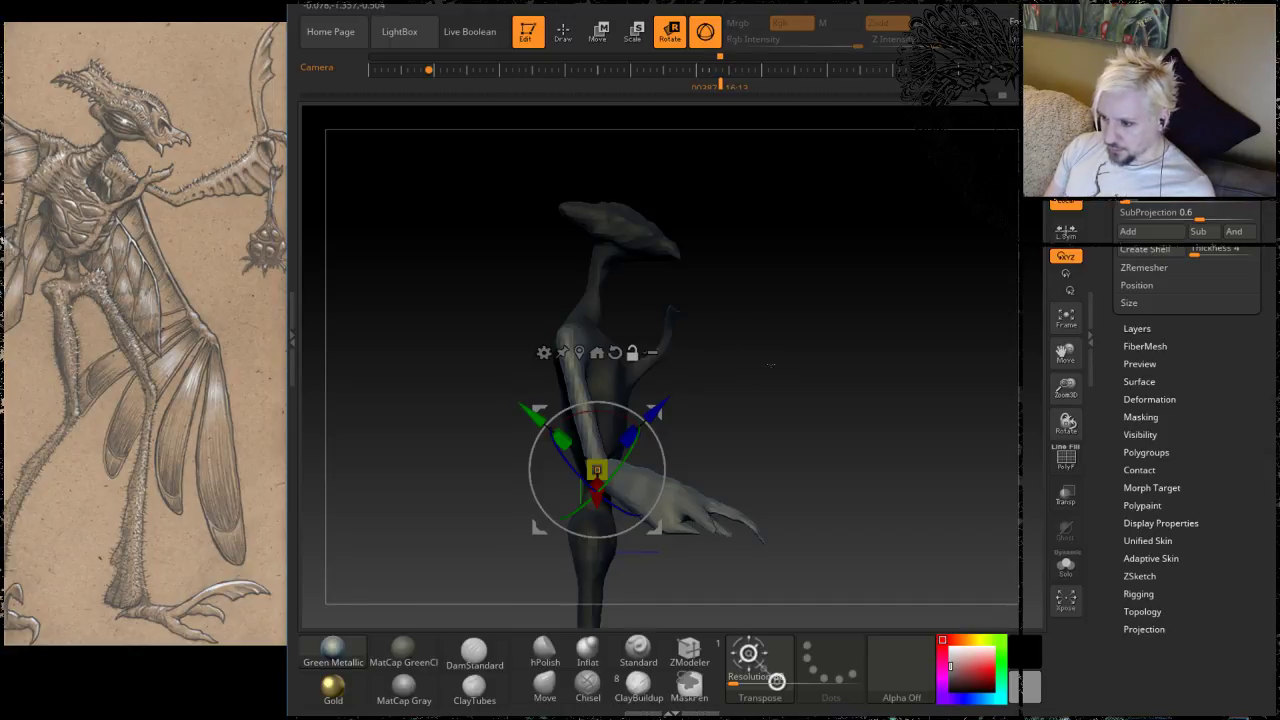
pyautogui.keyDown('alt'); pyautogui.moveTo(770, 364); pyautogui.dragTo(836, 336); pyautogui.keyUp('alt')
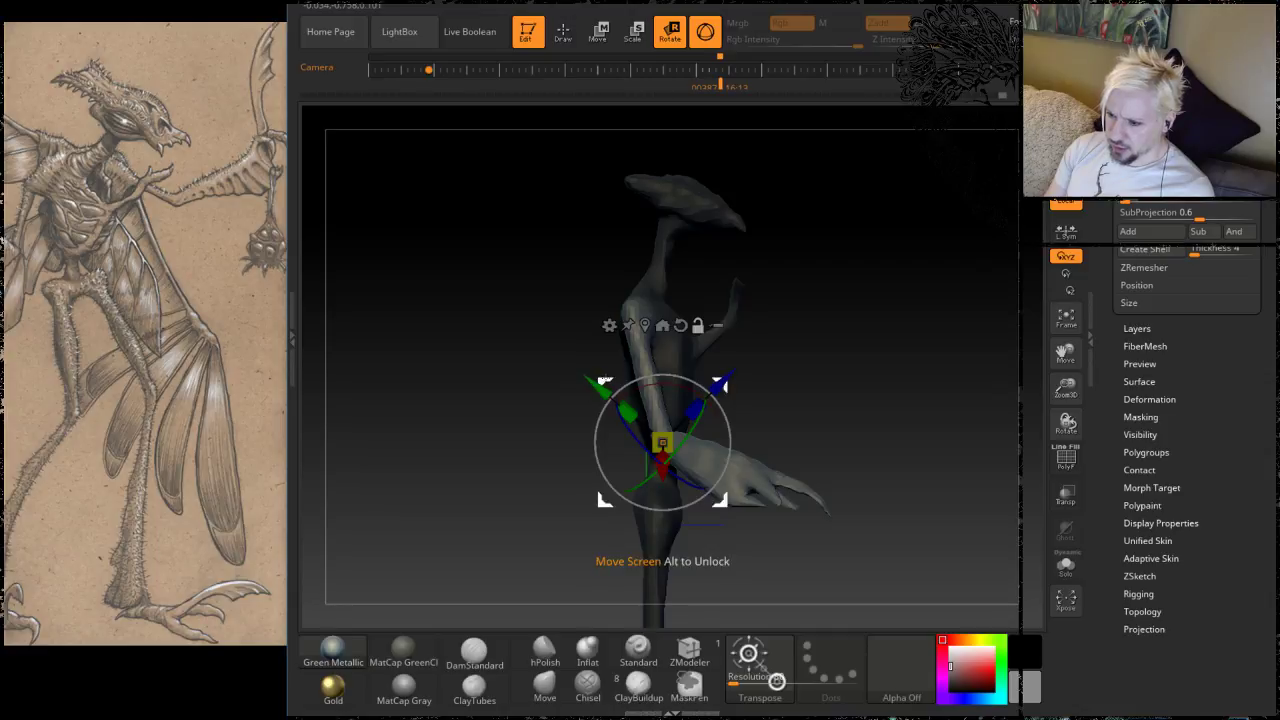
pyautogui.keyDown('alt'); pyautogui.moveTo(720, 385); pyautogui.dragTo(695, 326); pyautogui.keyUp('alt')
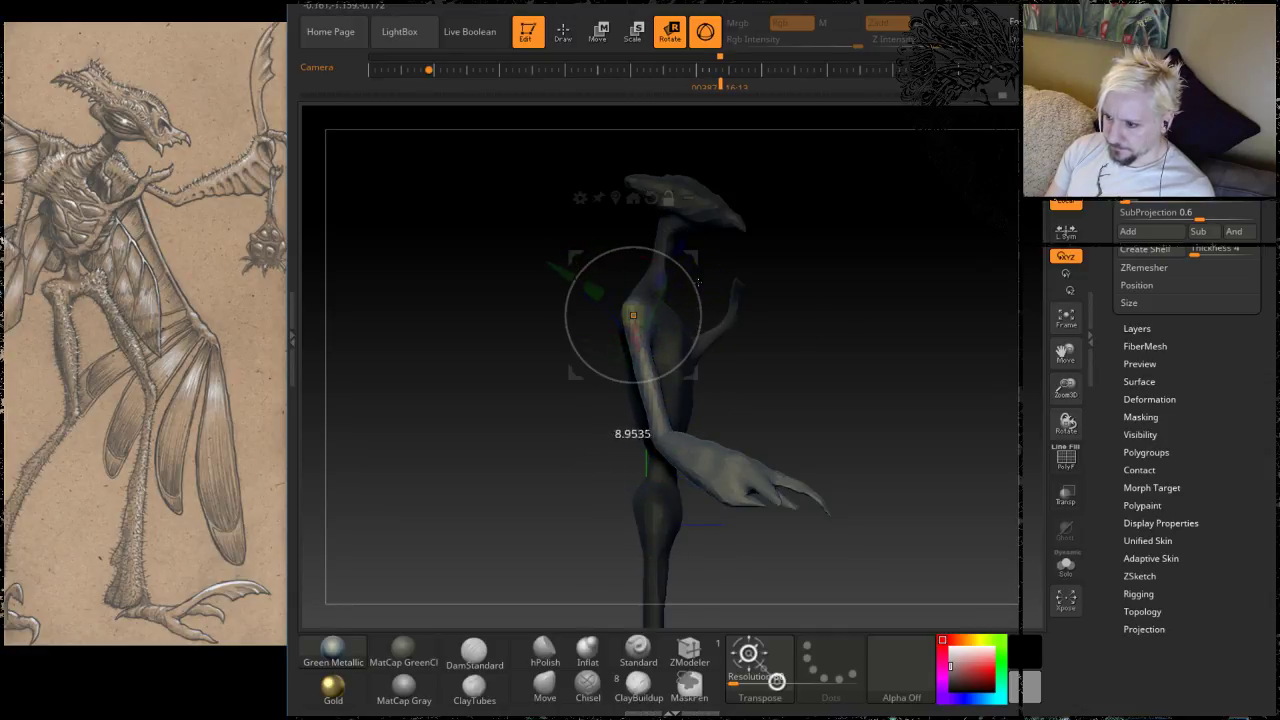
pyautogui.keyDown('alt'); pyautogui.moveTo(693, 266); pyautogui.dragTo(700, 297); pyautogui.keyUp('alt')
# Step: Undo the stray arm rotation, set the pivot on the shoulder in the front view, and rotate both arms symmetrically outward
pyautogui.moveTo(822, 418); pyautogui.dragTo(856, 340)
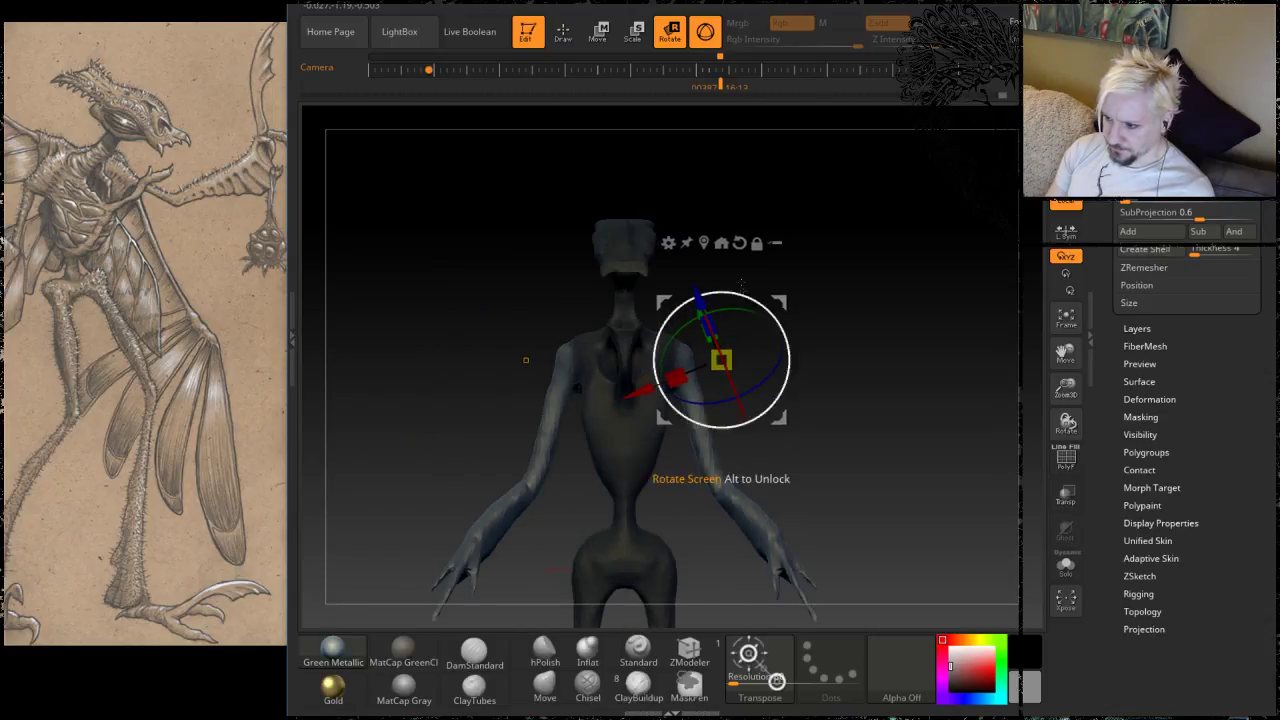
pyautogui.moveTo(721, 293); pyautogui.dragTo(717, 288)
pyautogui.hotkey('ctrl', 'z')
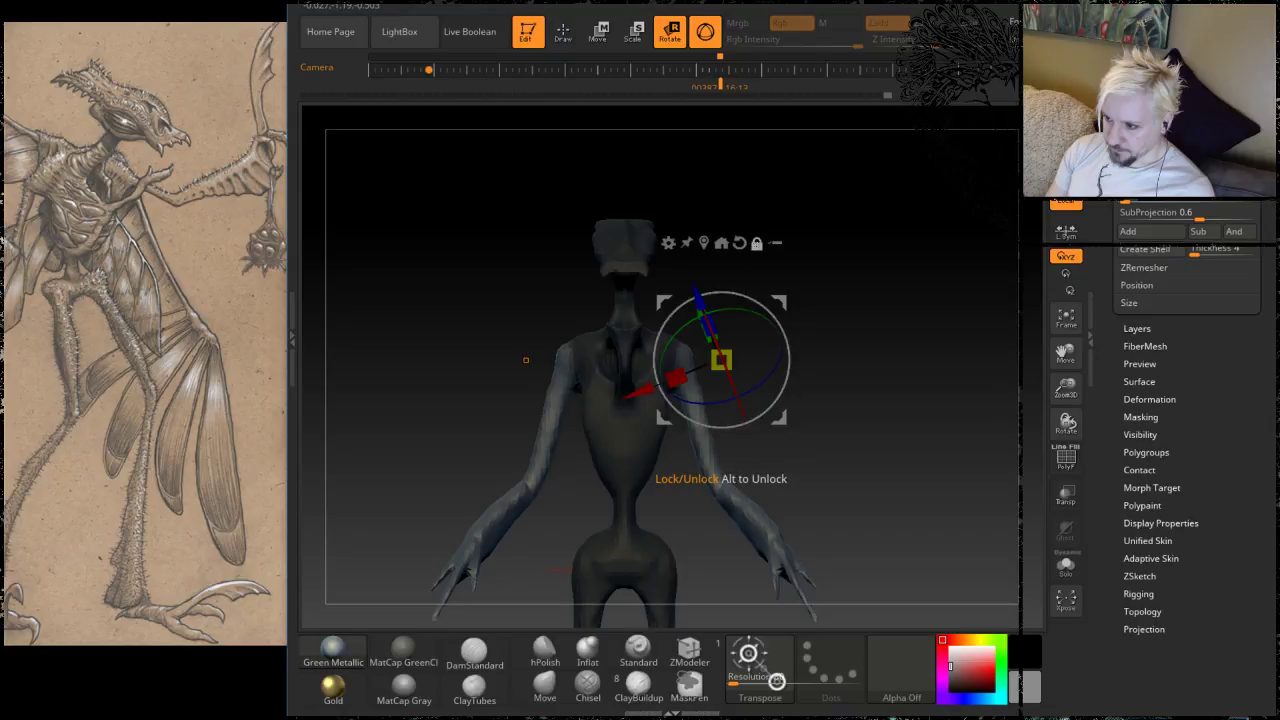
pyautogui.moveTo(721, 359); pyautogui.dragTo(680, 354)
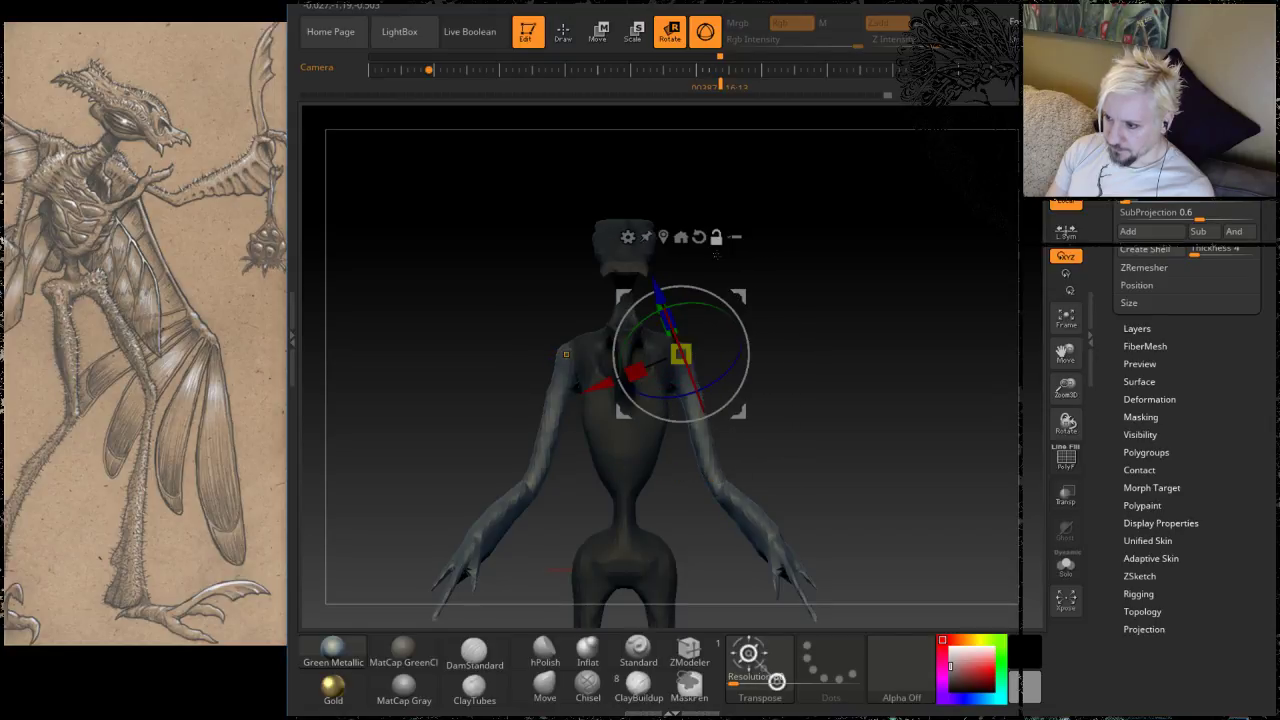
pyautogui.moveTo(701, 288); pyautogui.dragTo(697, 288)
pyautogui.moveTo(820, 250); pyautogui.dragTo(895, 248)
pyautogui.moveTo(867, 241)
pyautogui.keyDown('alt'); pyautogui.mouseDown()
pyautogui.moveTo(913, 97)
pyautogui.moveTo(882, 343)
pyautogui.moveTo(842, 394)
pyautogui.moveTo(955, 390)
pyautogui.moveTo(905, 405)
pyautogui.moveTo(849, 397)
pyautogui.moveTo(838, 378)
pyautogui.mouseUp(); pyautogui.keyUp('alt')
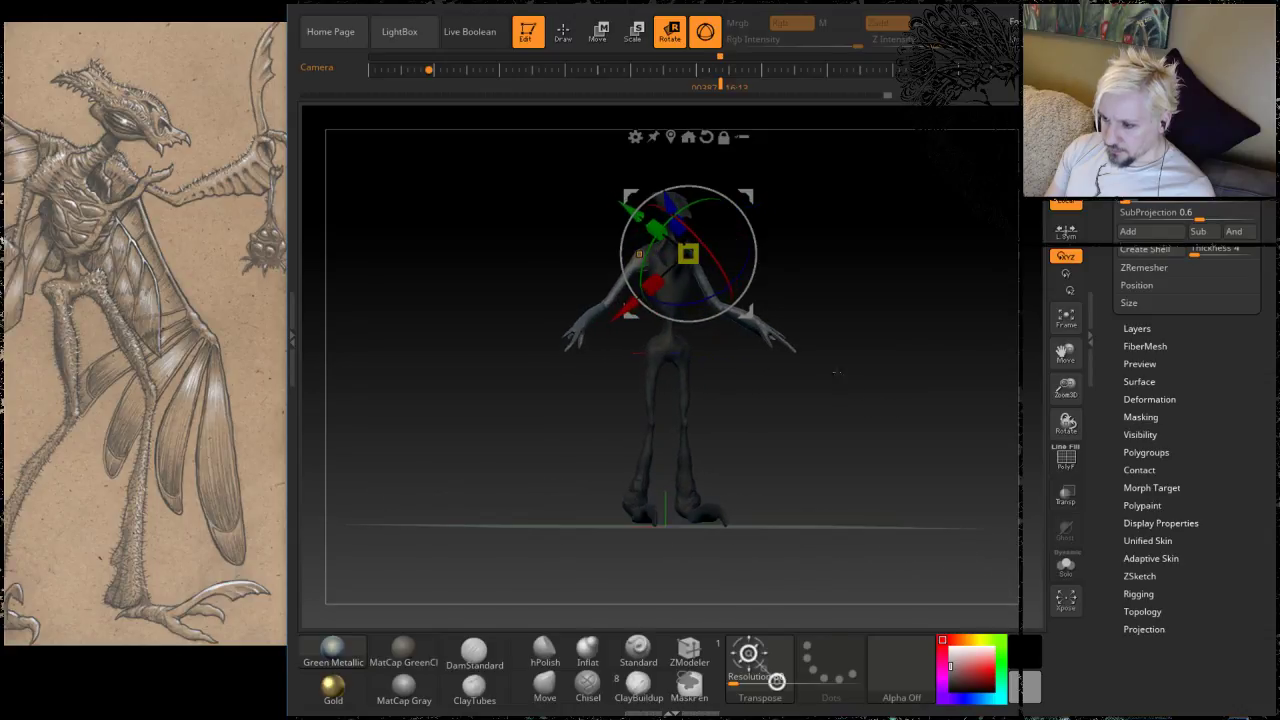
# Step: Clear the arm mask, return to Draw mode, and smooth the back of the shoulders
pyautogui.keyDown('ctrl'); pyautogui.moveTo(820, 250); pyautogui.dragTo(832, 267); pyautogui.keyUp('ctrl')
pyautogui.press('q')
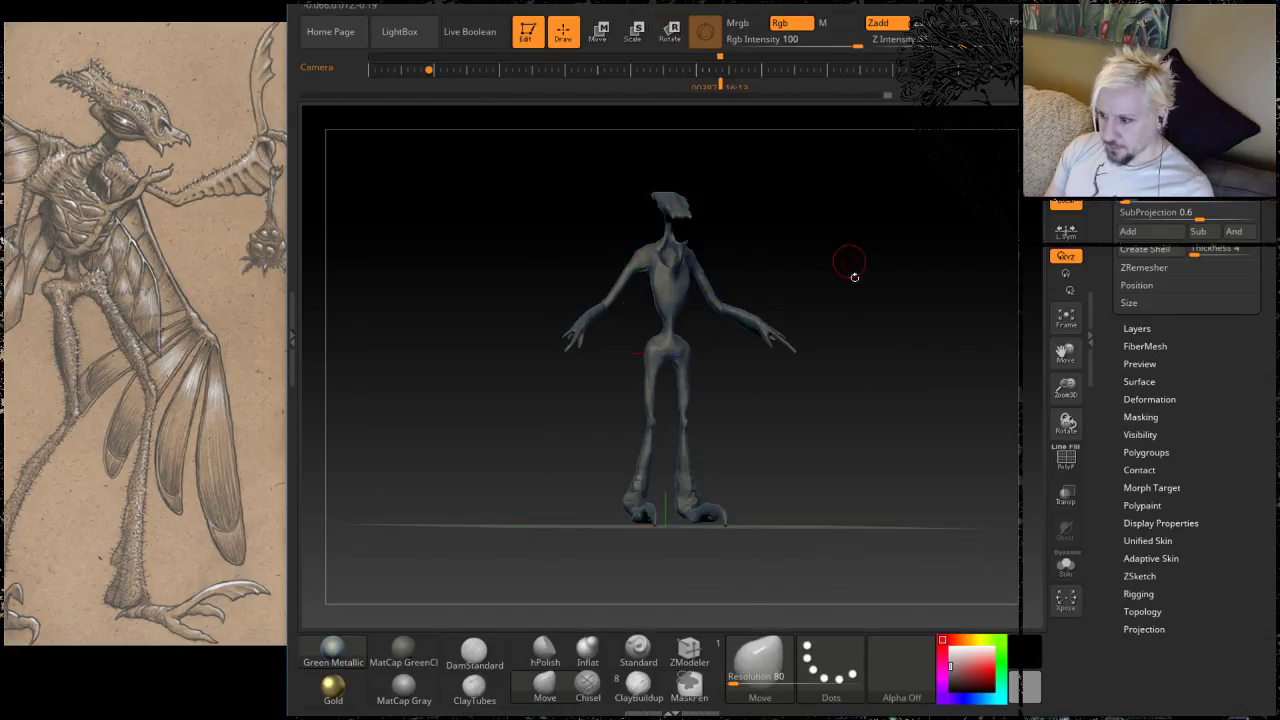
pyautogui.moveTo(866, 332); pyautogui.dragTo(765, 276)
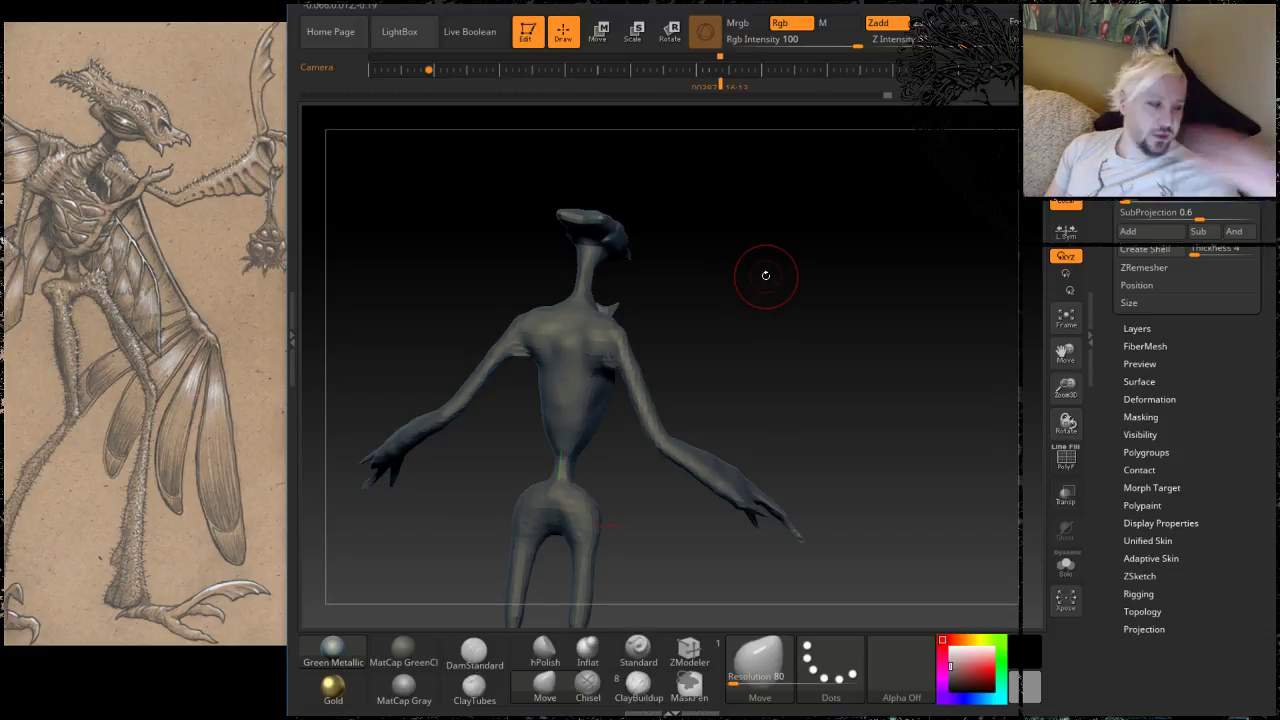
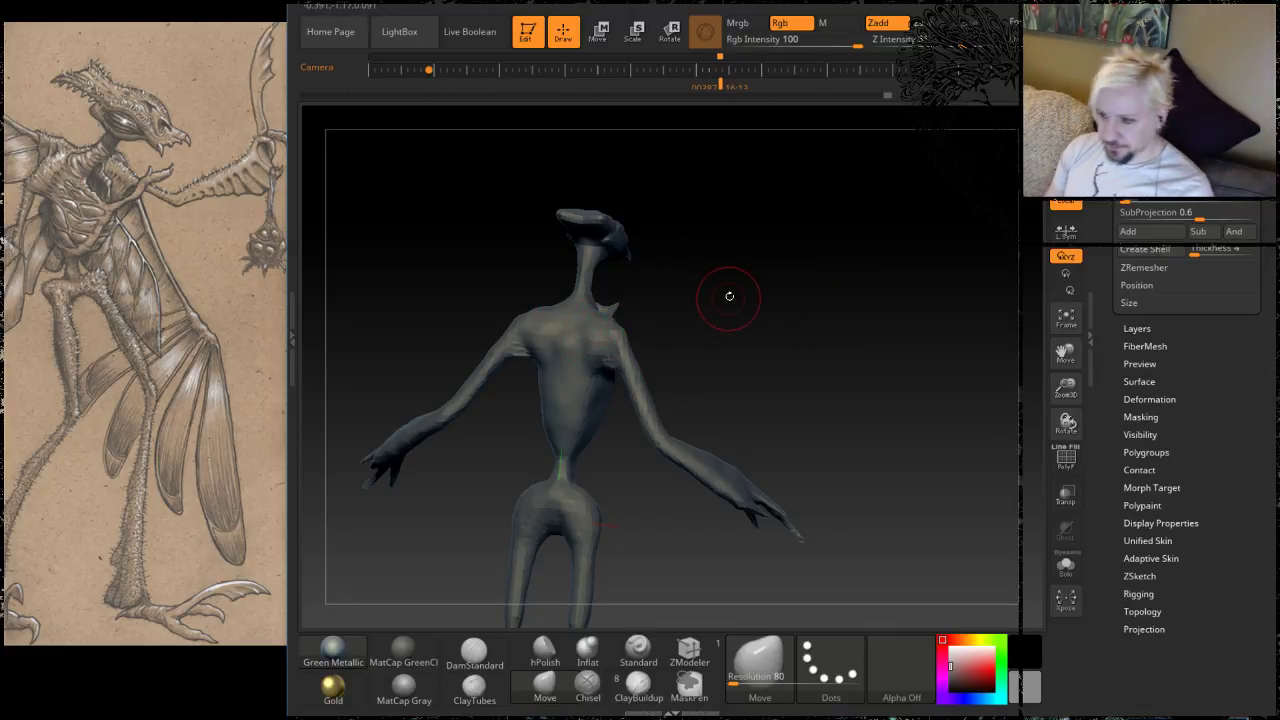
pyautogui.moveTo(753, 291)
pyautogui.mouseDown()
pyautogui.moveTo(696, 414)
pyautogui.moveTo(645, 366)
pyautogui.mouseUp()
pyautogui.press('shift')
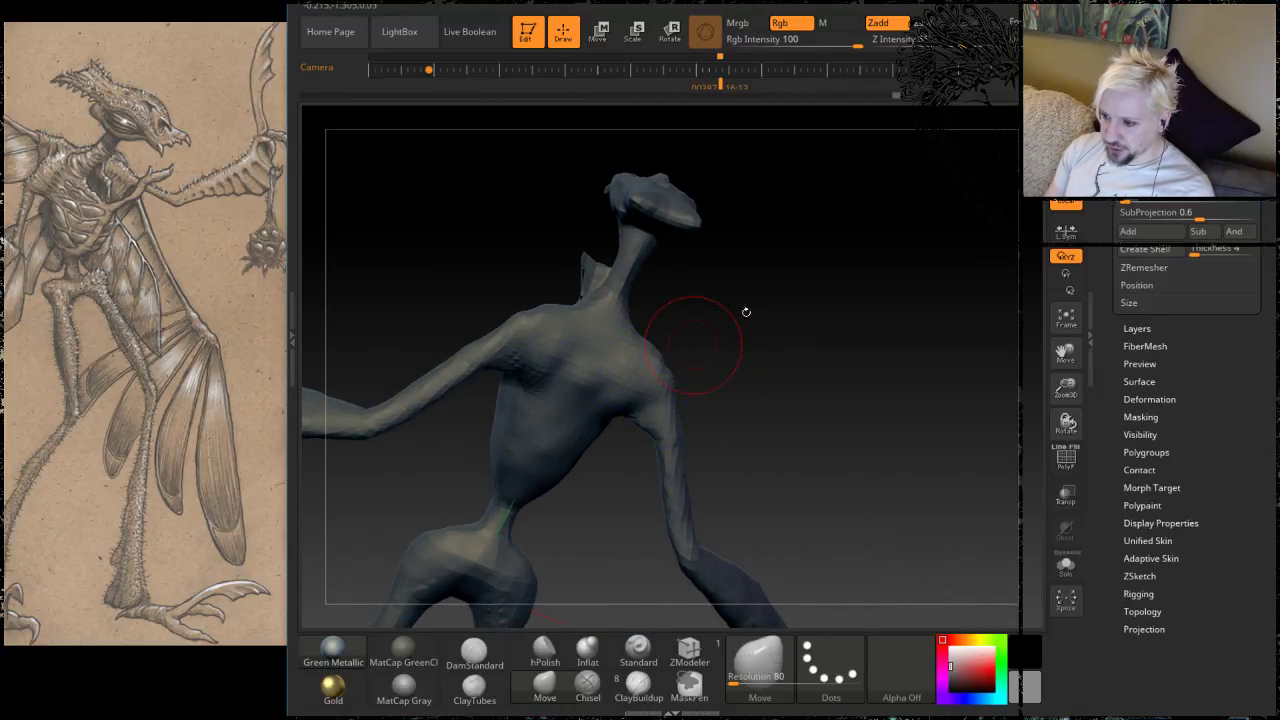
pyautogui.moveTo(826, 386)
pyautogui.mouseDown()
pyautogui.moveTo(797, 342)
pyautogui.moveTo(871, 280)
pyautogui.moveTo(760, 412)
pyautogui.moveTo(664, 307)
pyautogui.mouseUp()
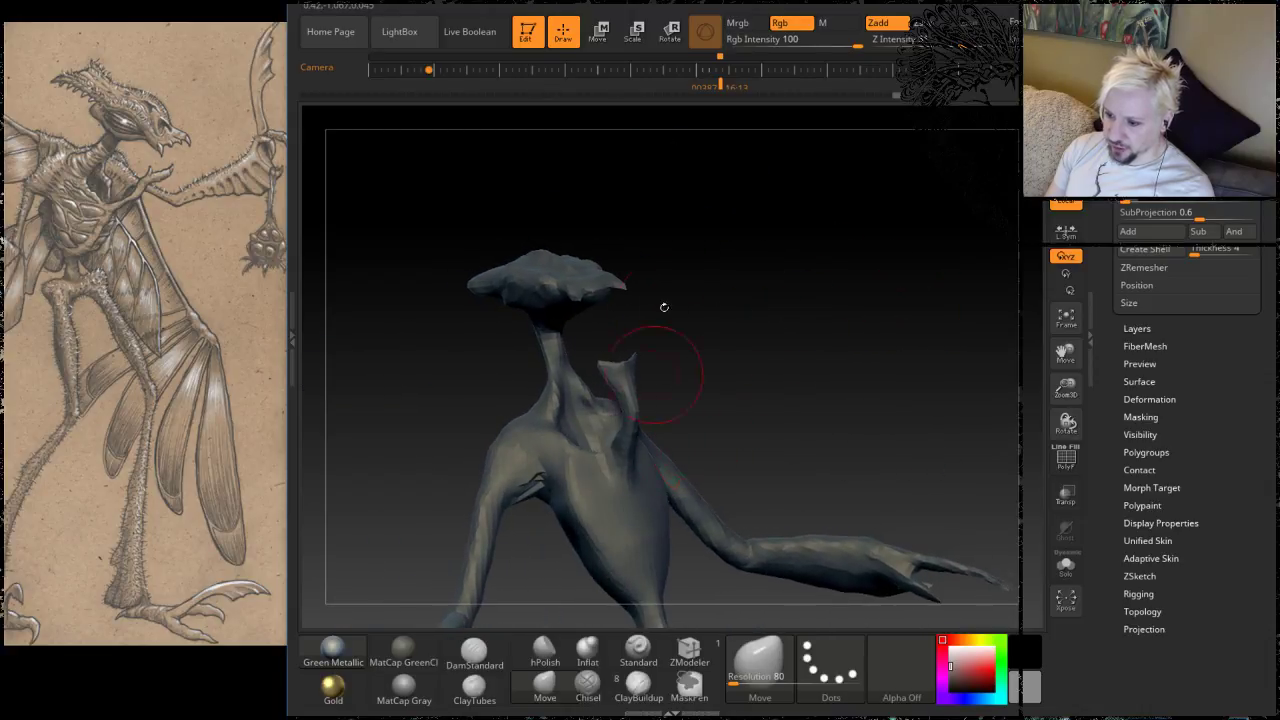
pyautogui.moveTo(800, 389)
pyautogui.keyDown('alt'); pyautogui.mouseDown()
pyautogui.moveTo(757, 294)
pyautogui.moveTo(892, 260)
pyautogui.mouseUp(); pyautogui.keyUp('alt')
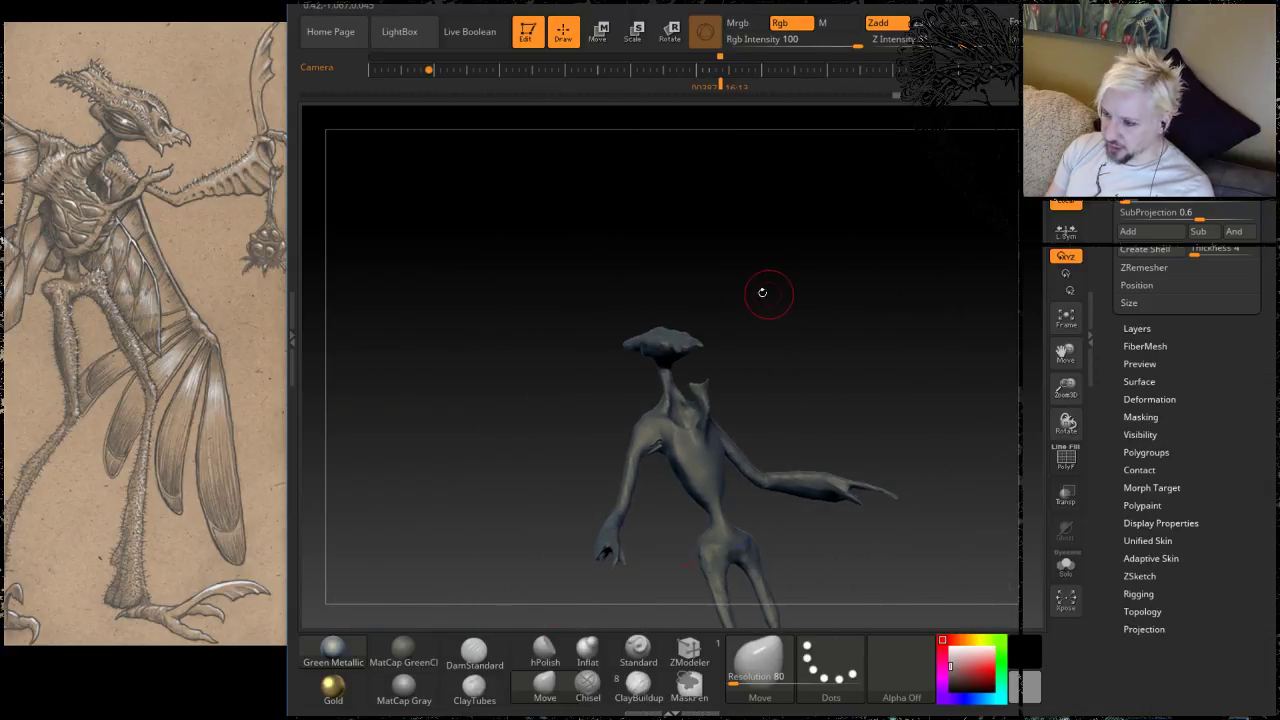
# Step: Mask the creature's head in the side view and invert the mask so only the head is editable
pyautogui.moveTo(762, 292)
pyautogui.mouseDown()
pyautogui.moveTo(775, 338)
pyautogui.moveTo(821, 392)
pyautogui.moveTo(777, 266)
pyautogui.mouseUp()
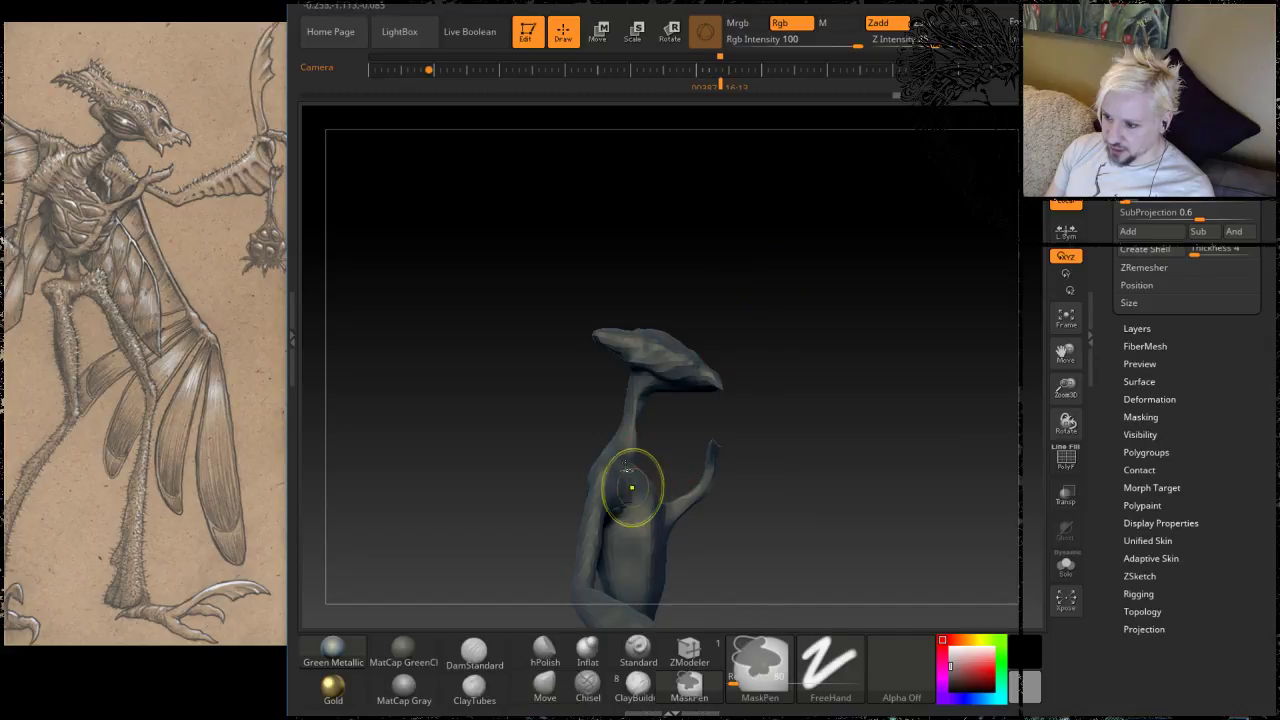
pyautogui.keyDown('ctrl'); pyautogui.moveTo(641, 372); pyautogui.dragTo(614, 333); pyautogui.keyUp('ctrl')
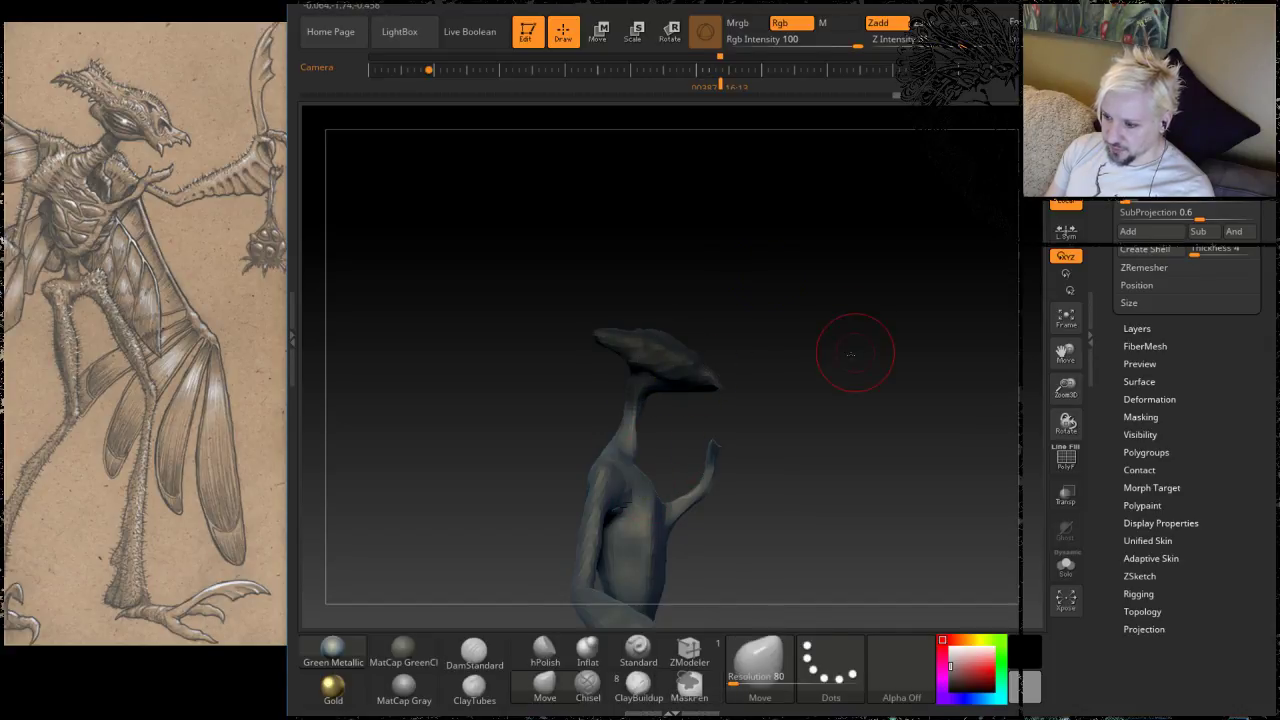
pyautogui.moveTo(851, 351); pyautogui.dragTo(700, 353)
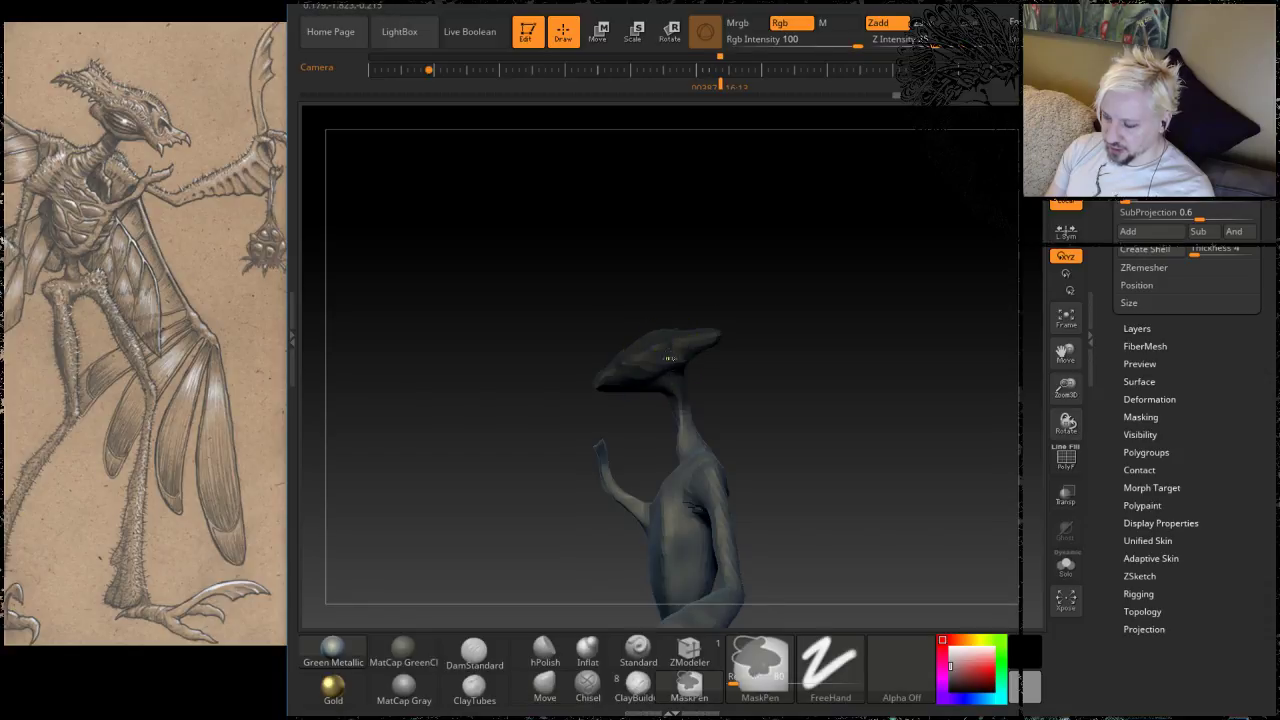
pyautogui.keyDown('ctrl'); pyautogui.click(800, 337); pyautogui.keyUp('ctrl')
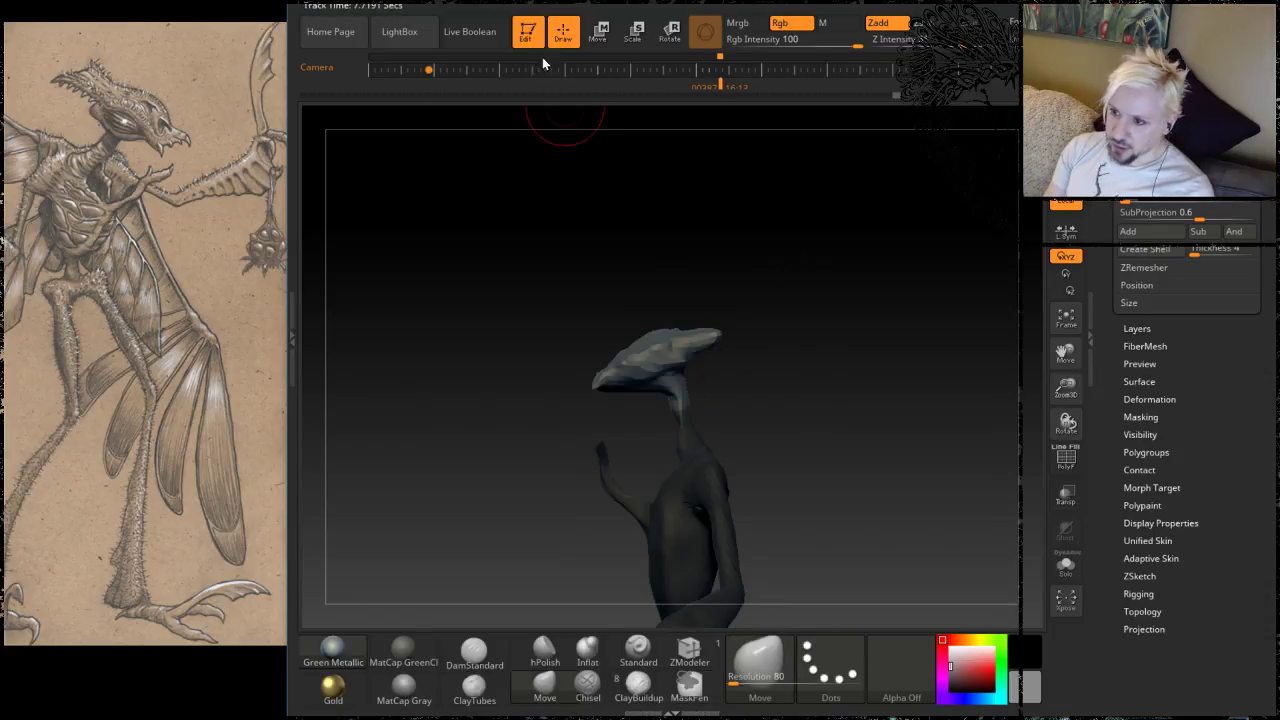
# Step: Reset the unlocked rotation gizmo's orientation, place its pivot at the head's joint with the neck, and tilt the head
pyautogui.click(670, 32)
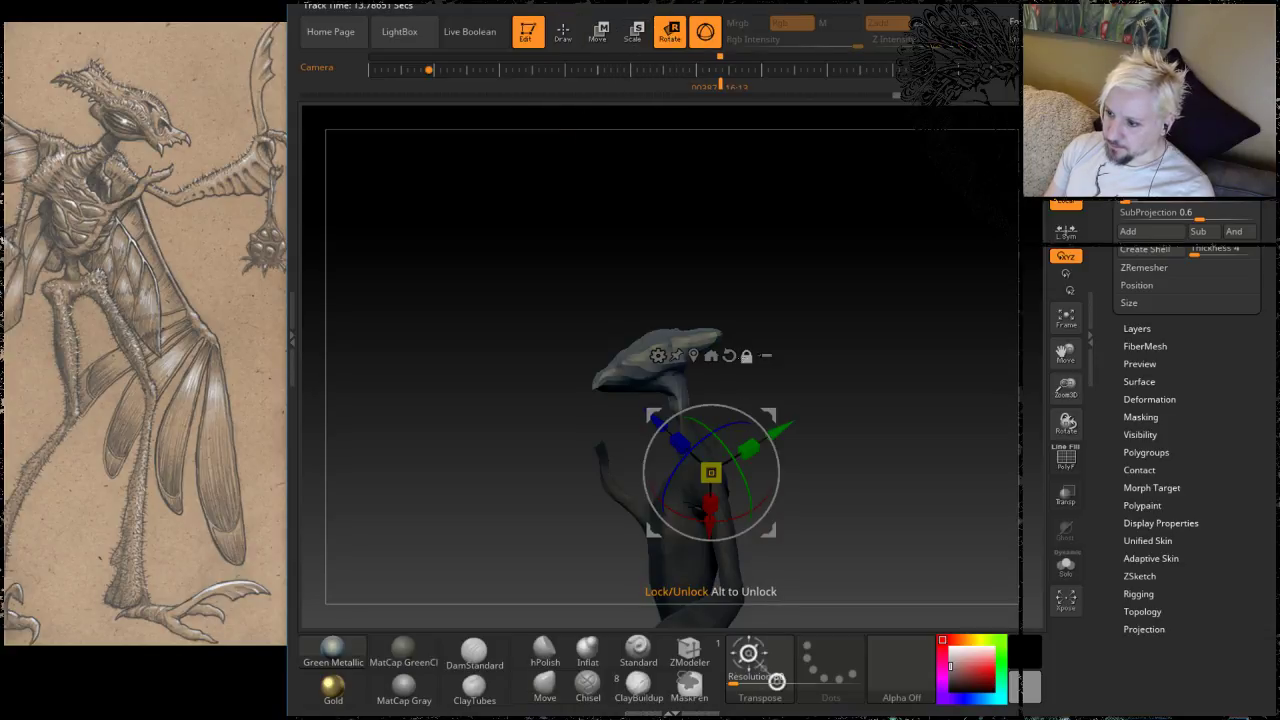
pyautogui.click(729, 355)
pyautogui.hotkey('ctrl', 'z')
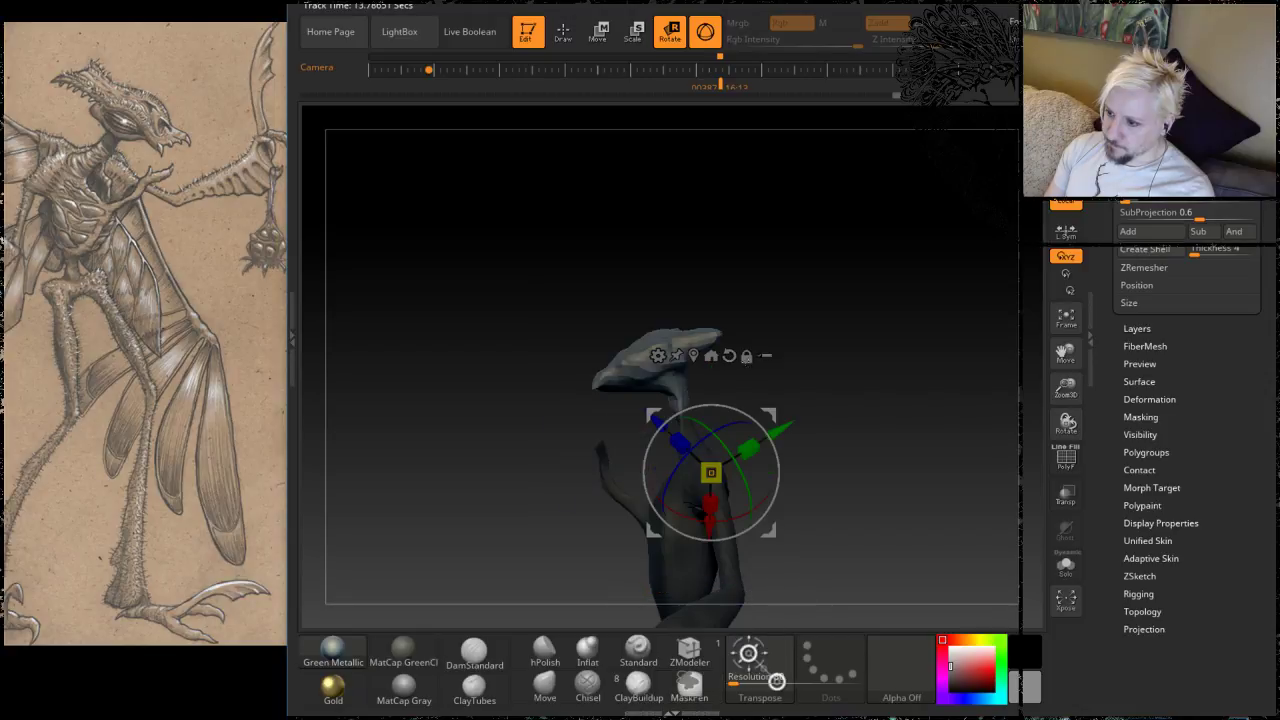
pyautogui.click(746, 355)
pyautogui.click(729, 355)
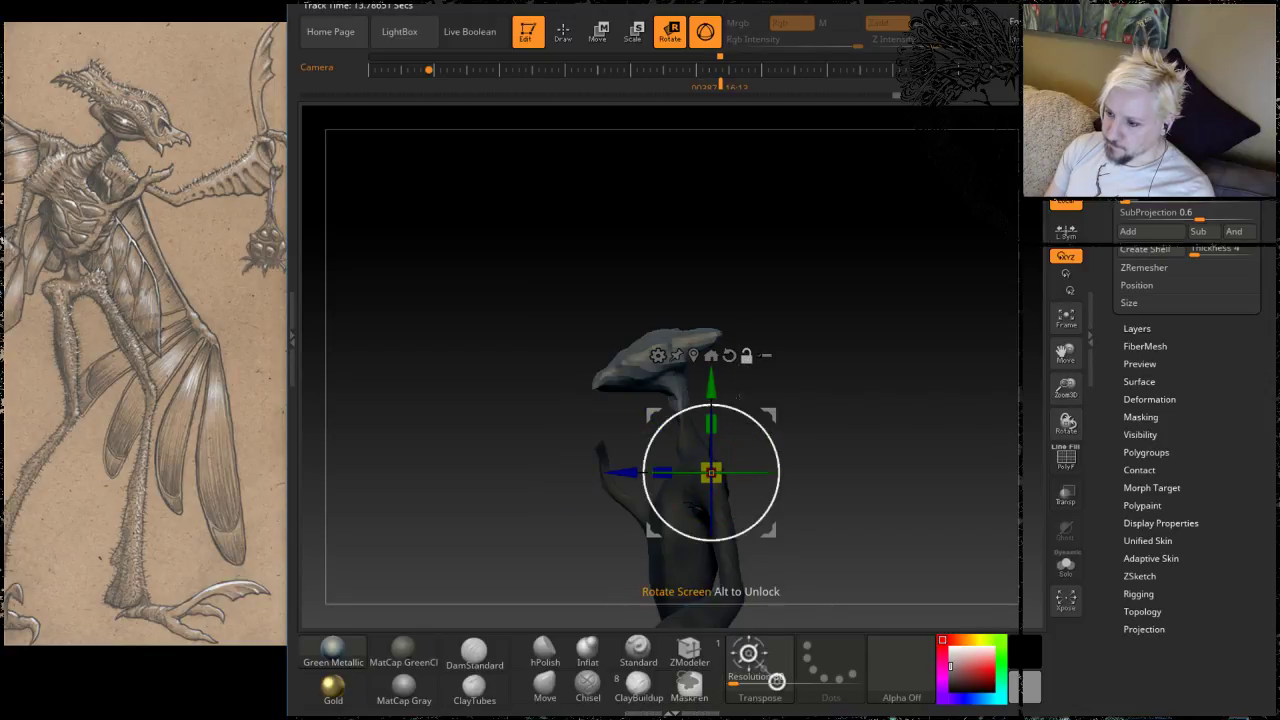
pyautogui.moveTo(769, 416); pyautogui.dragTo(737, 344)
pyautogui.moveTo(678, 400); pyautogui.dragTo(677, 398)
pyautogui.moveTo(712, 342); pyautogui.dragTo(798, 372)
# Step: Mask the head together with the whole neck and move the rotation pivot down to the base of the neck
pyautogui.keyDown('ctrl'); pyautogui.moveTo(781, 245); pyautogui.dragTo(541, 466); pyautogui.keyUp('ctrl')
pyautogui.keyDown('ctrl'); pyautogui.keyDown('alt'); pyautogui.moveTo(542, 553); pyautogui.dragTo(623, 409); pyautogui.keyUp('alt'); pyautogui.keyUp('ctrl')
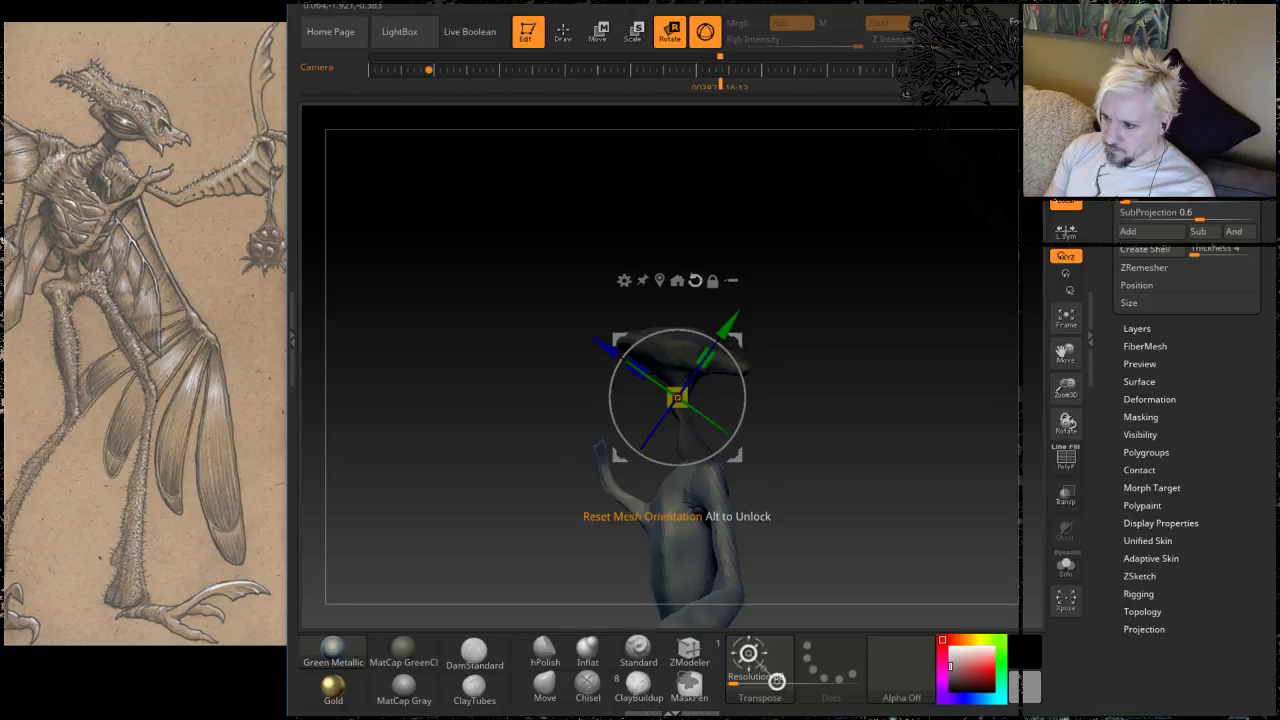
pyautogui.moveTo(621, 337); pyautogui.dragTo(636, 393)
pyautogui.click(728, 336)
pyautogui.moveTo(672, 519); pyautogui.dragTo(781, 597)
pyautogui.hotkey('ctrl', 'z')
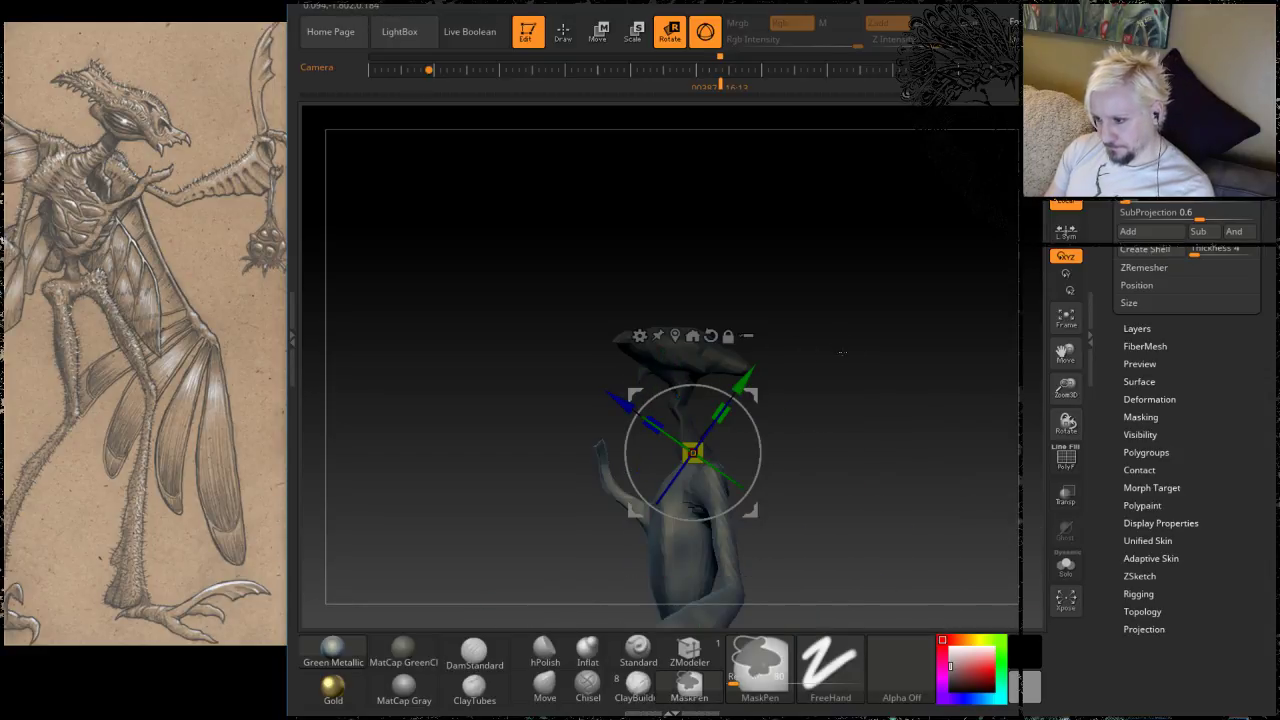
# Step: Invert the mask, rotate the neck and head forward, clear the mask, and return to Draw mode
pyautogui.keyDown('ctrl'); pyautogui.click(842, 352); pyautogui.keyUp('ctrl')
pyautogui.moveTo(679, 383); pyautogui.dragTo(650, 397)
pyautogui.keyDown('ctrl'); pyautogui.moveTo(806, 284); pyautogui.dragTo(823, 306); pyautogui.keyUp('ctrl')
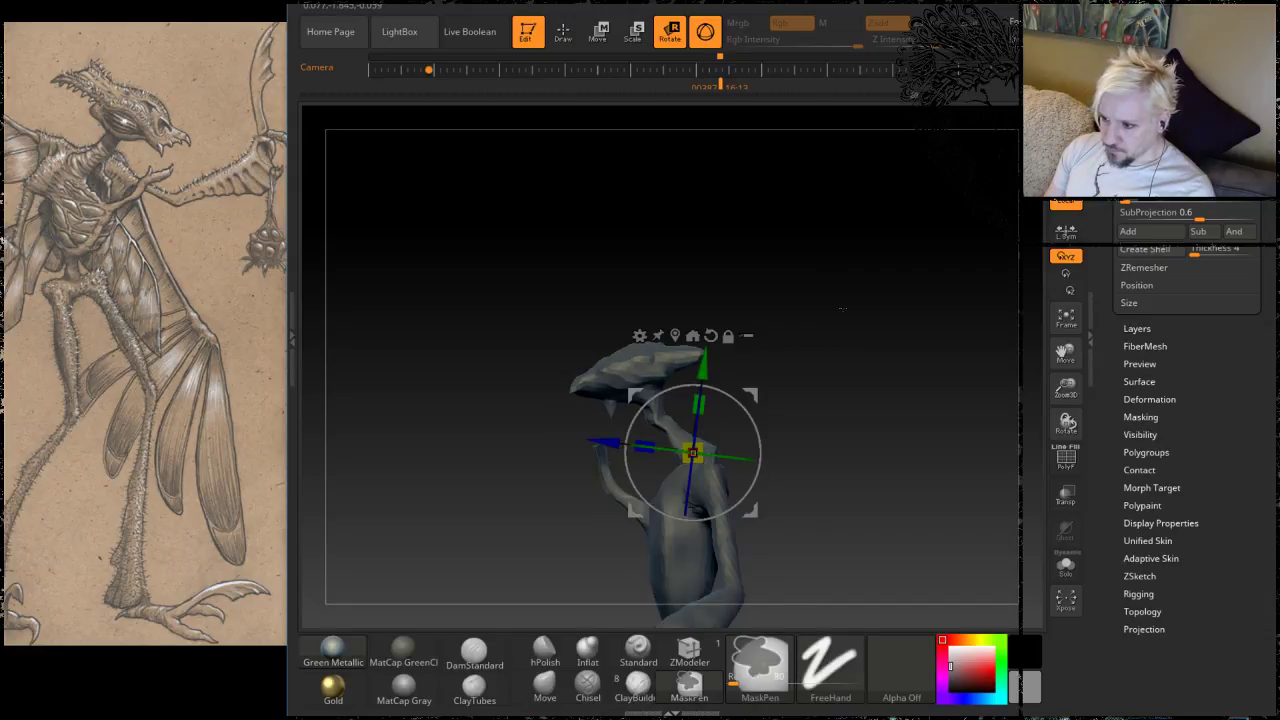
pyautogui.moveTo(622, 240); pyautogui.dragTo(730, 213)
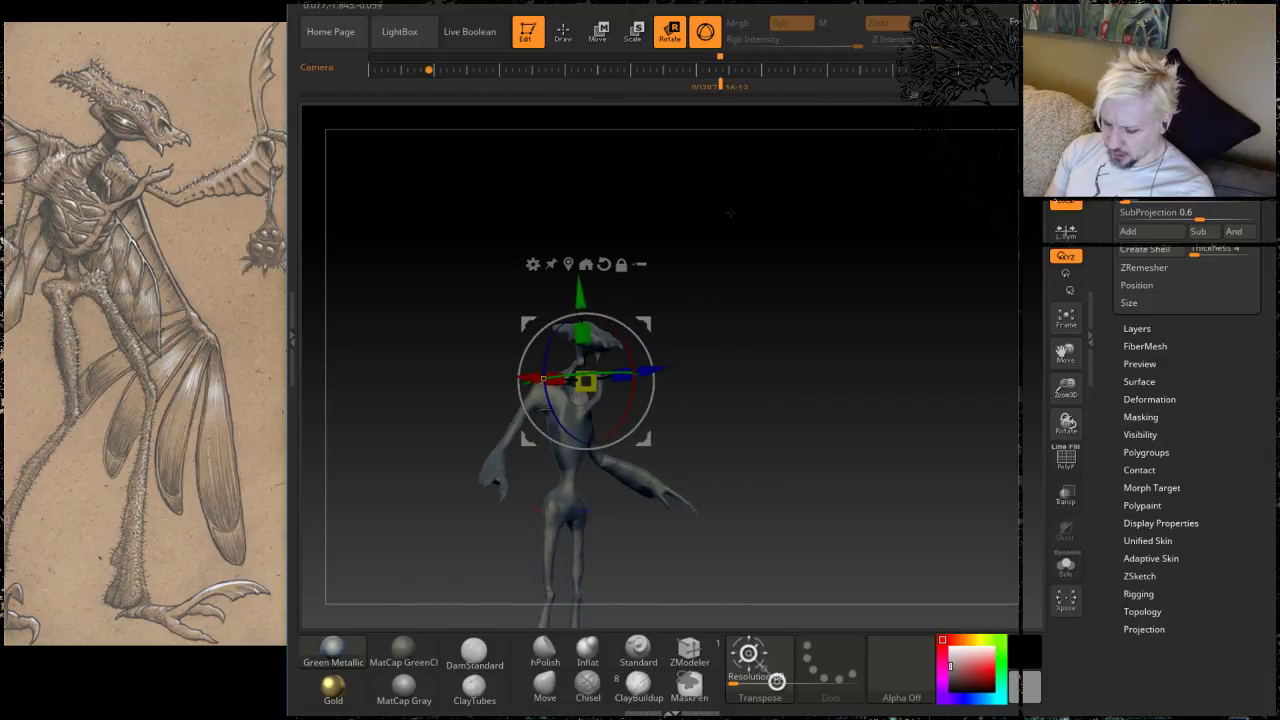
pyautogui.press('q')
# Step: Smooth the surface around the upper back and the base of the neck
pyautogui.moveTo(732, 357)
pyautogui.mouseDown()
pyautogui.moveTo(753, 384)
pyautogui.moveTo(797, 306)
pyautogui.moveTo(848, 396)
pyautogui.mouseUp()
pyautogui.keyDown('shift'); pyautogui.moveTo(688, 412); pyautogui.dragTo(682, 408); pyautogui.keyUp('shift')
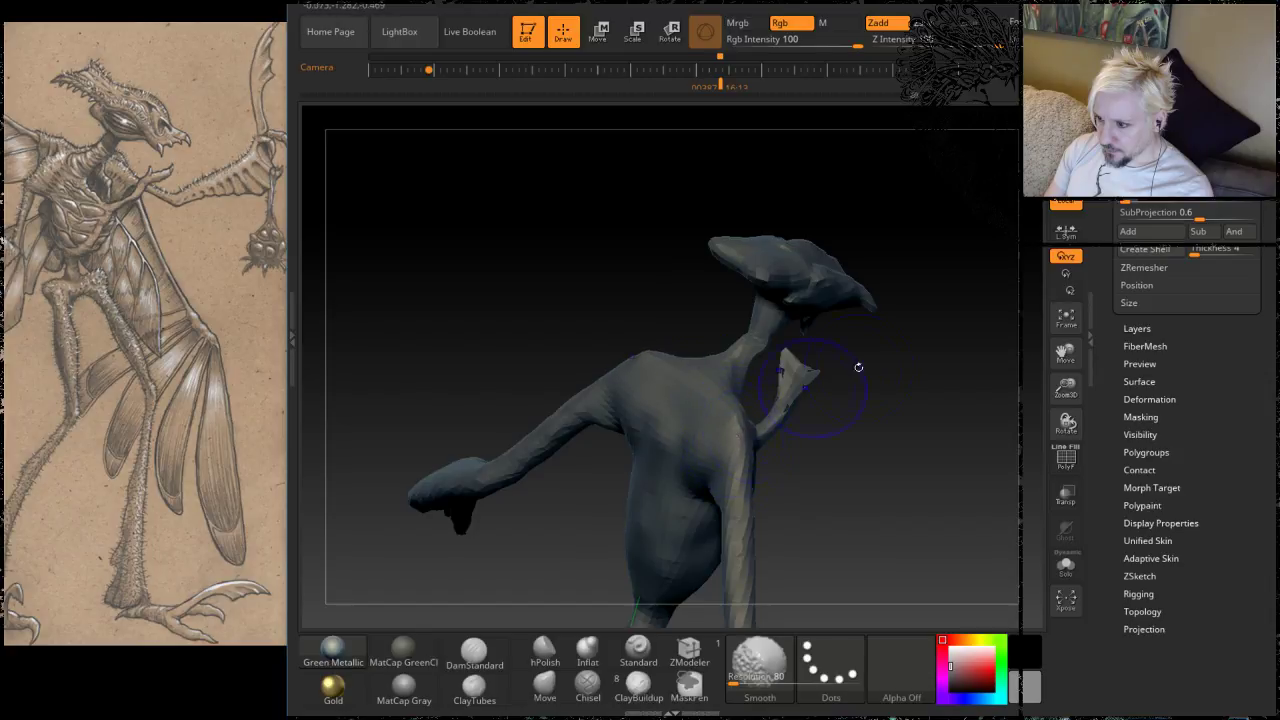
pyautogui.moveTo(886, 434)
pyautogui.mouseDown()
pyautogui.moveTo(790, 333)
pyautogui.moveTo(818, 415)
pyautogui.moveTo(770, 320)
pyautogui.mouseUp()
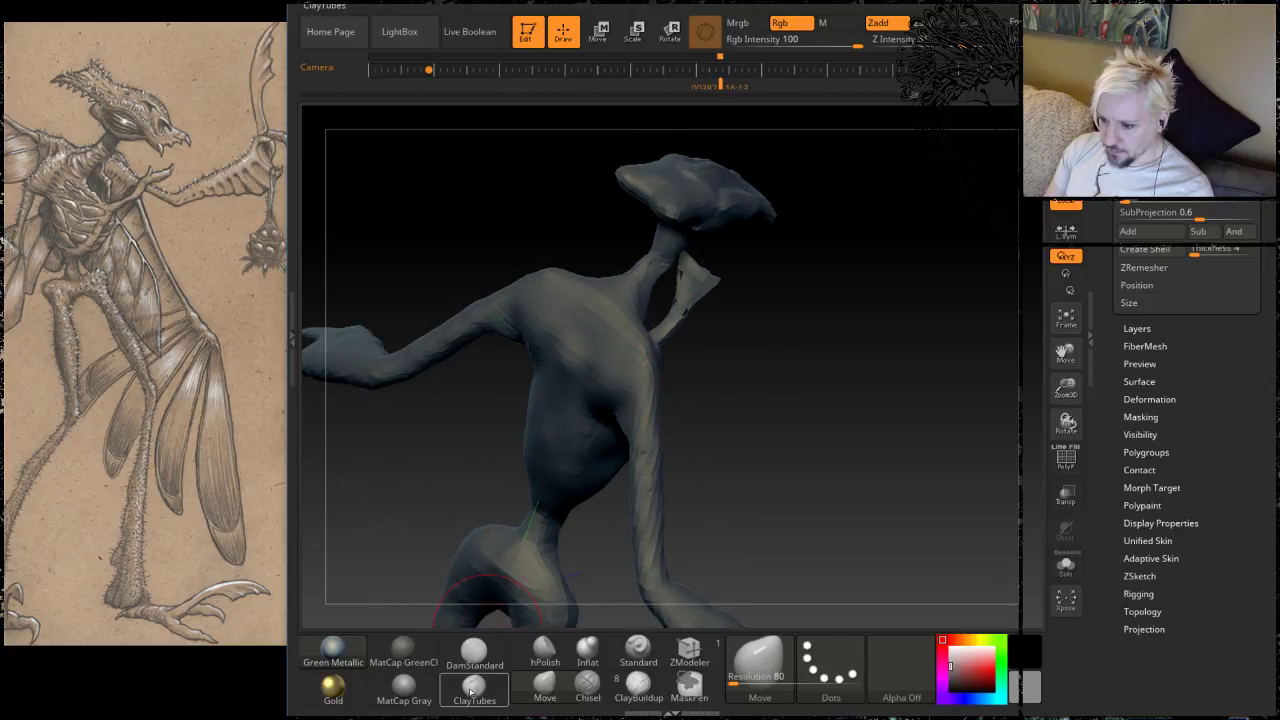
# Step: Build up the shoulder blades symmetrically with the ClayTubes brush and smooth the added clay
pyautogui.click(471, 692)
pyautogui.press('space')
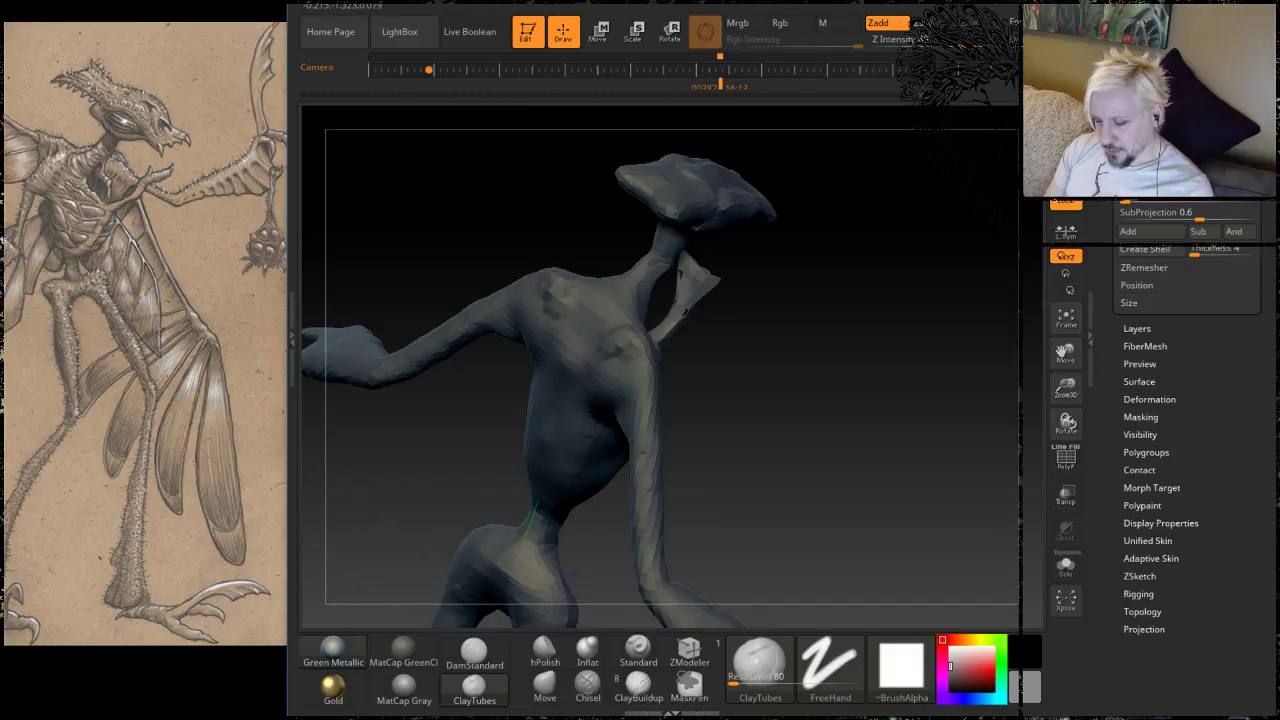
pyautogui.moveTo(728, 385)
pyautogui.mouseDown()
pyautogui.moveTo(754, 394)
pyautogui.moveTo(700, 425)
pyautogui.mouseUp()
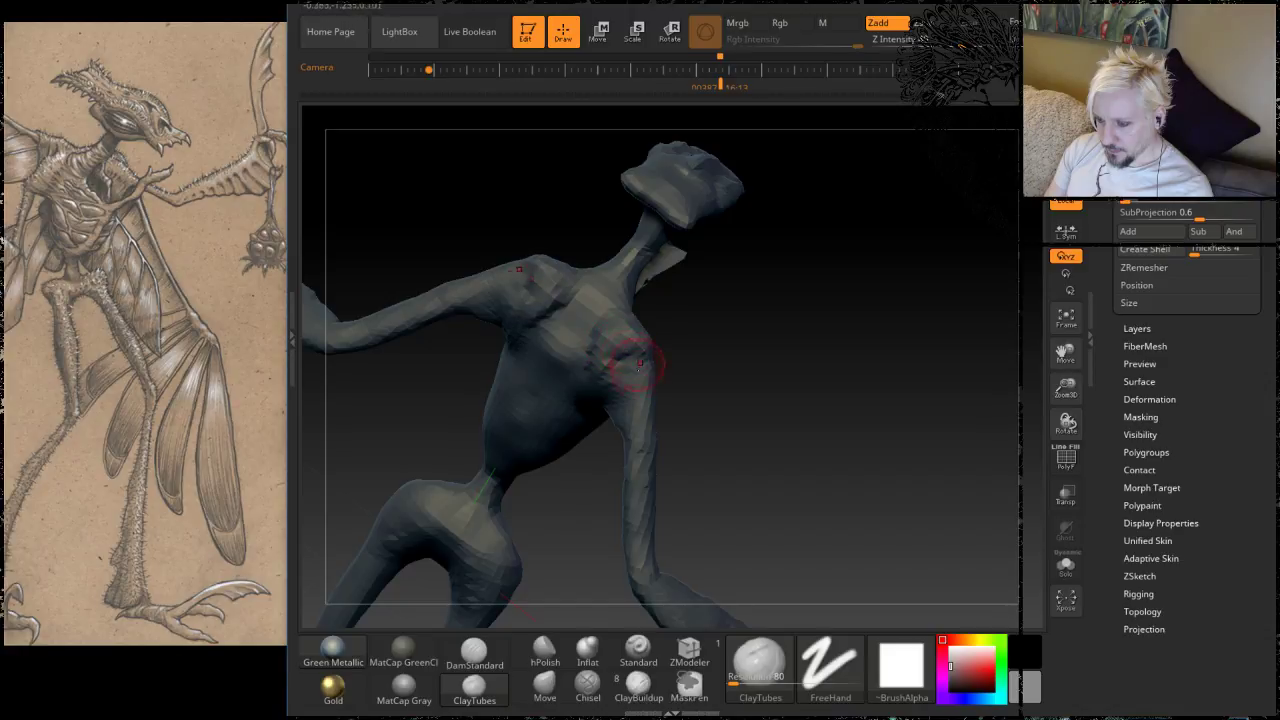
pyautogui.keyDown('shift'); pyautogui.moveTo(638, 365); pyautogui.dragTo(617, 368); pyautogui.keyUp('shift')
pyautogui.moveTo(766, 374); pyautogui.dragTo(560, 395)
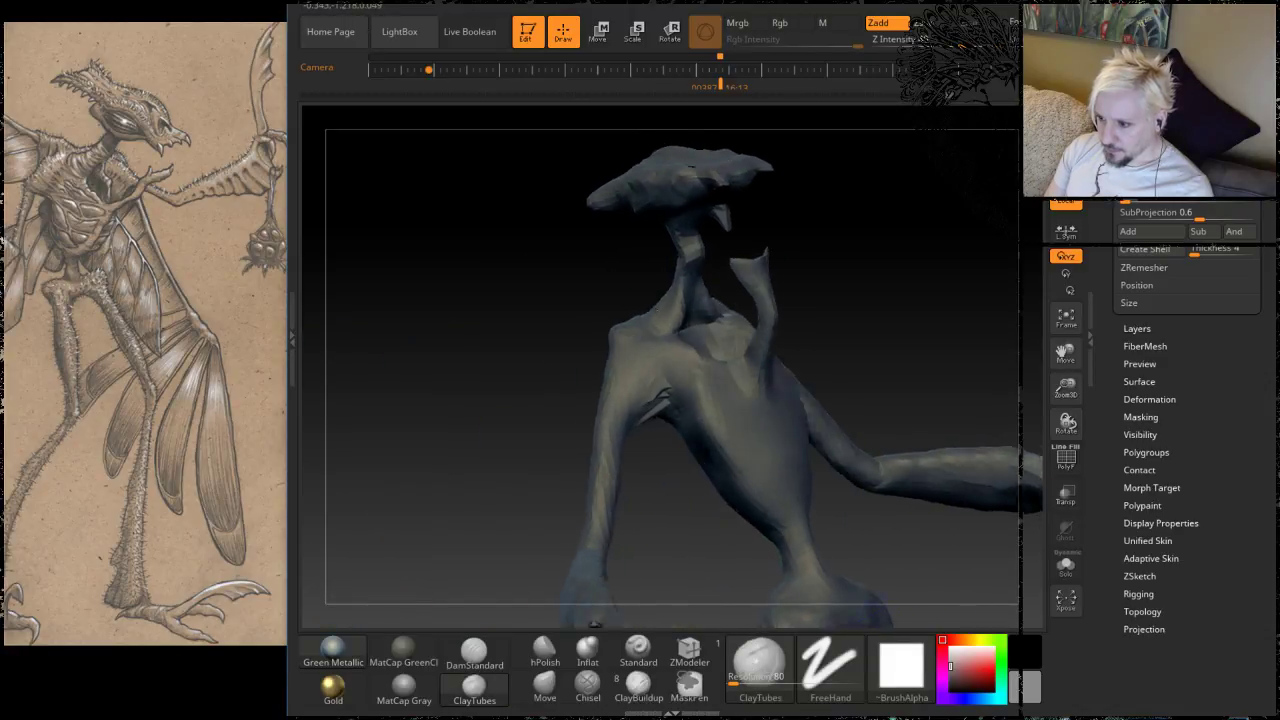
pyautogui.moveTo(594, 623)
pyautogui.mouseDown(button='right')
pyautogui.moveTo(637, 337)
pyautogui.moveTo(491, 397)
pyautogui.moveTo(600, 304)
pyautogui.moveTo(786, 294)
pyautogui.moveTo(717, 251)
pyautogui.moveTo(773, 360)
pyautogui.moveTo(833, 332)
pyautogui.mouseUp(button='right')
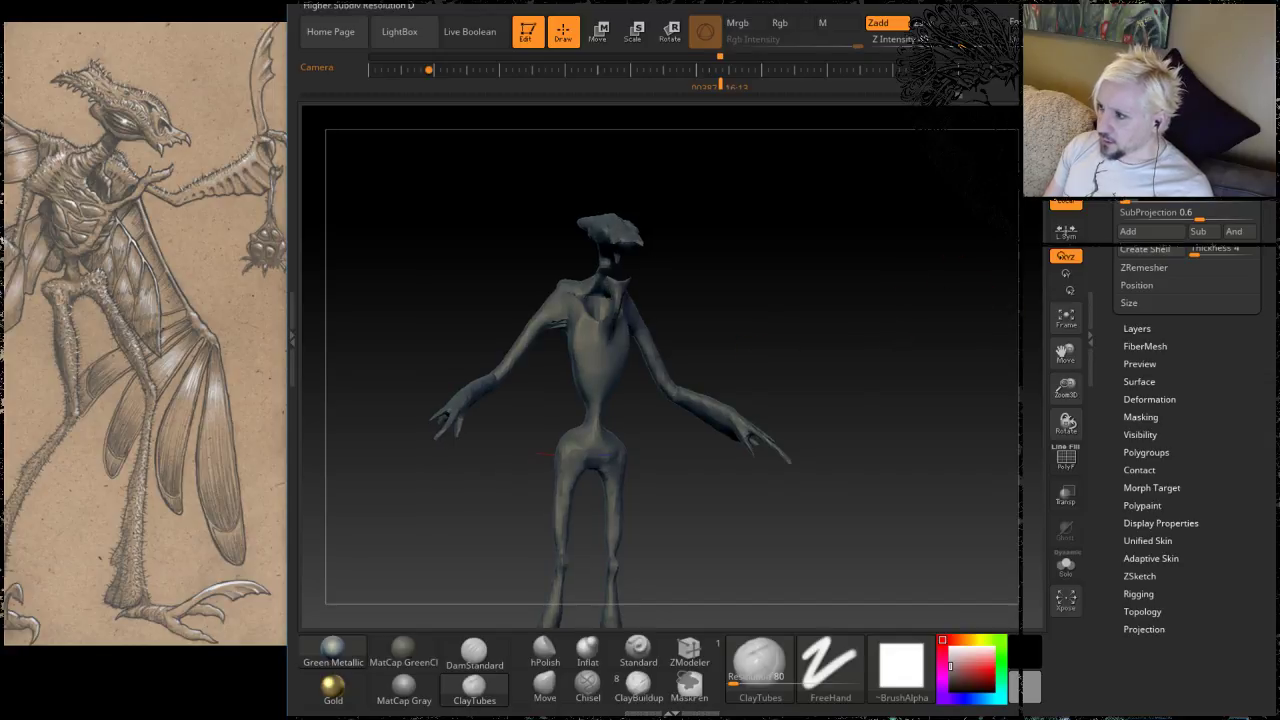
# Step: Start saving the ZSphere_1 tool as a ZTool file and browse to the Common folder
pyautogui.moveTo(1266, 230); pyautogui.dragTo(1266, 684)
pyautogui.click(1222, 113)
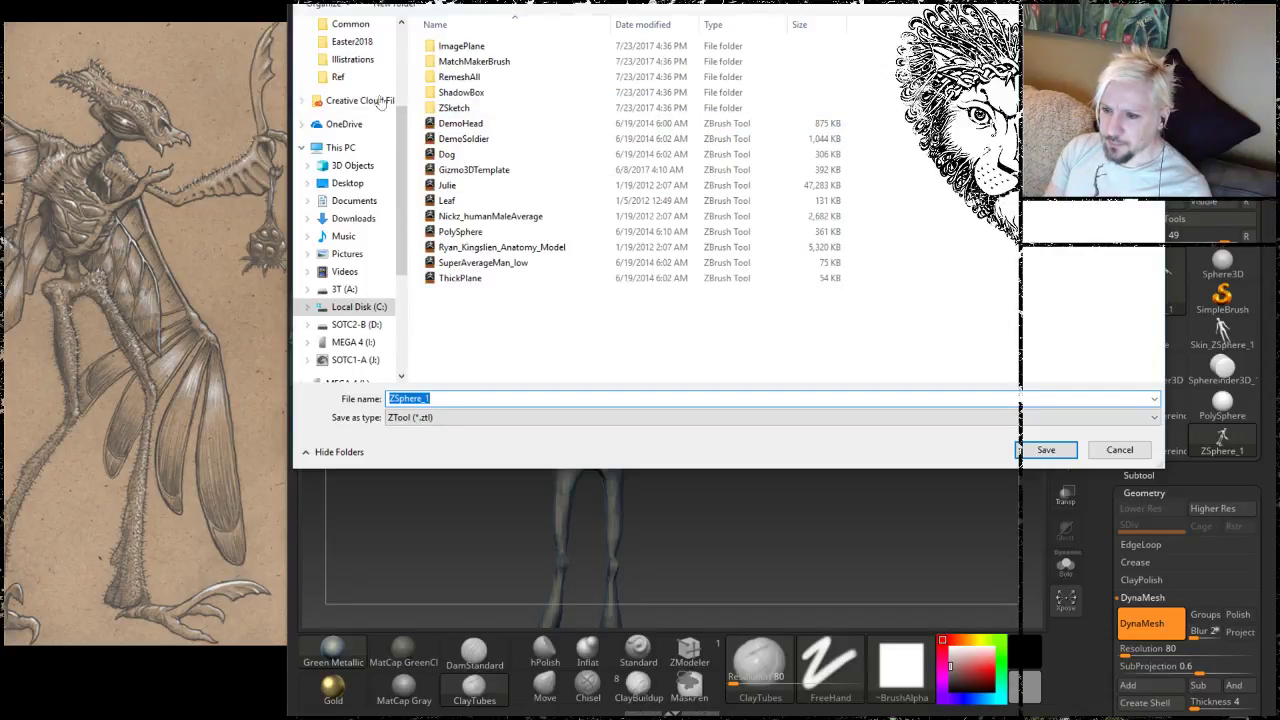
pyautogui.scroll(2, 390, 150)
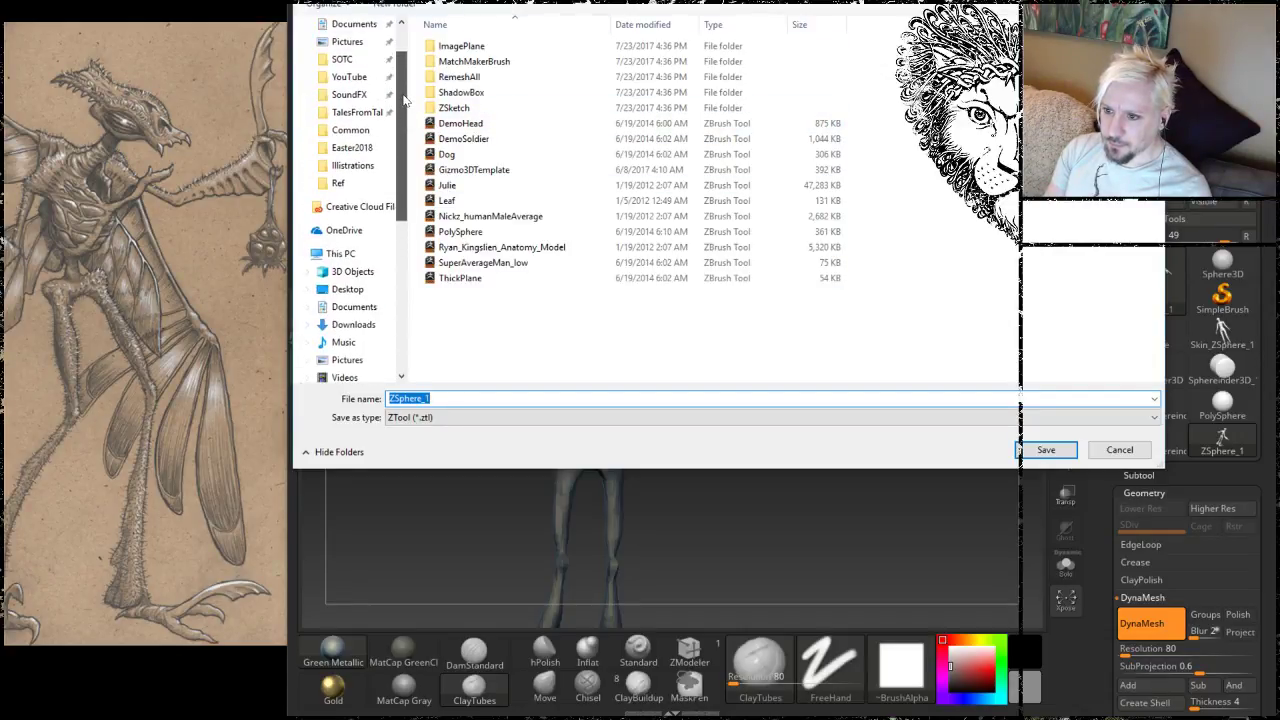
pyautogui.click(350, 130)
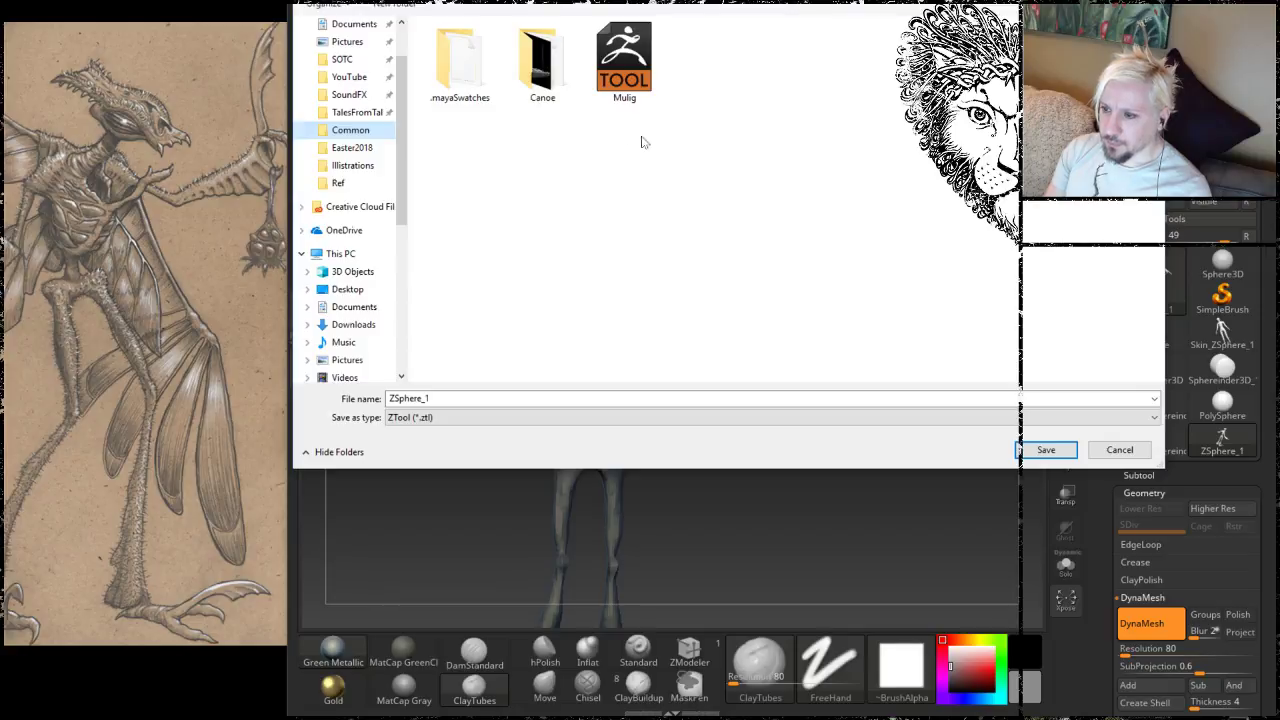
pyautogui.click(645, 2)
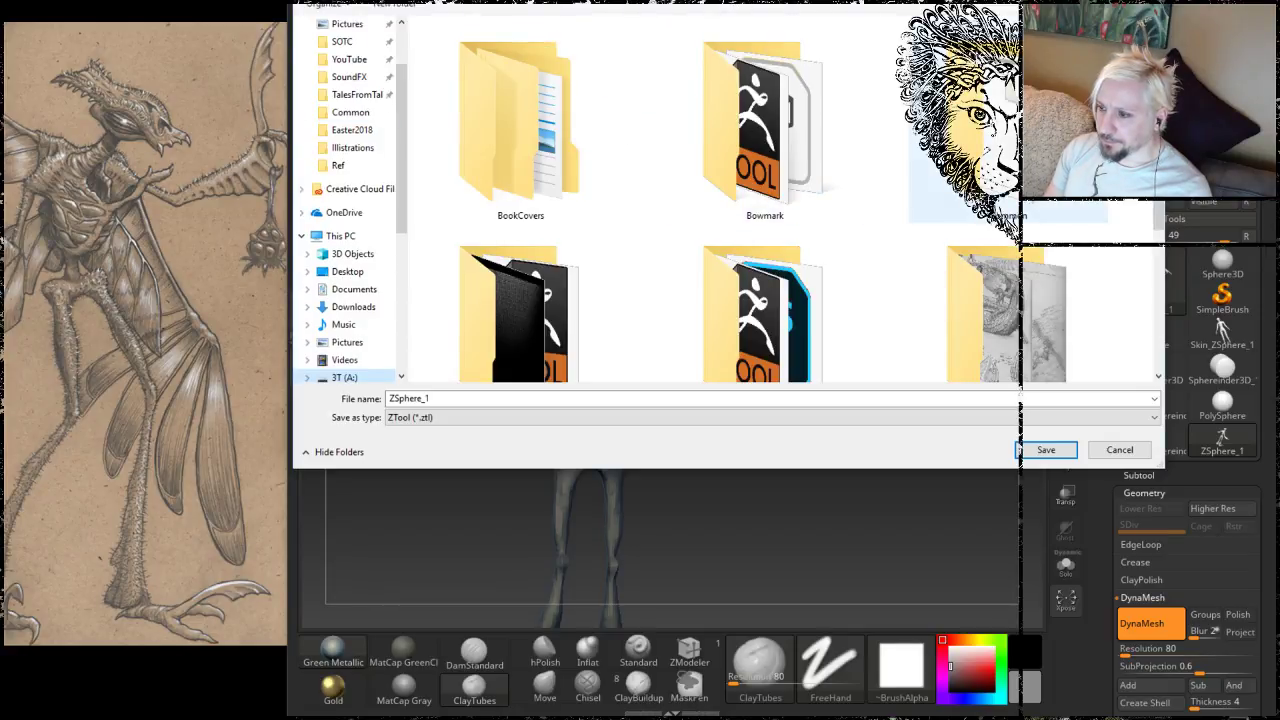
pyautogui.doubleClick(1006, 140)
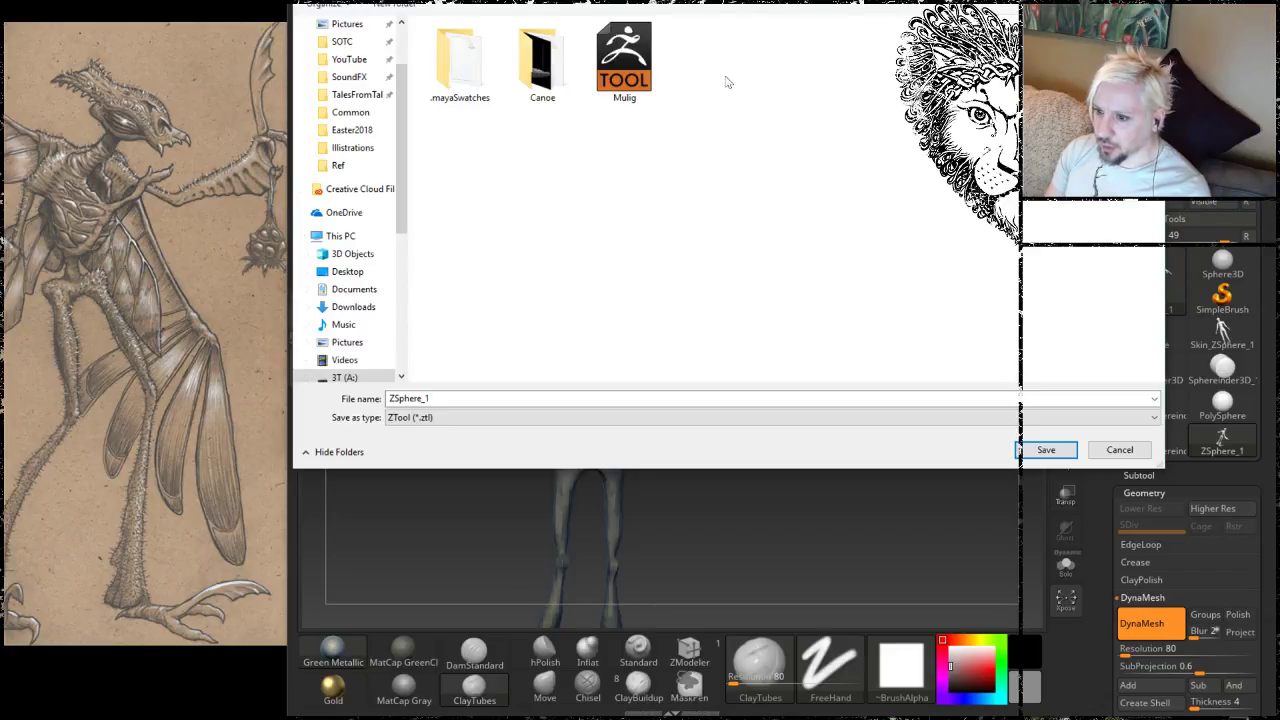
# Step: Create a new folder named Drid inside the Common folder
pyautogui.click(412, 6)
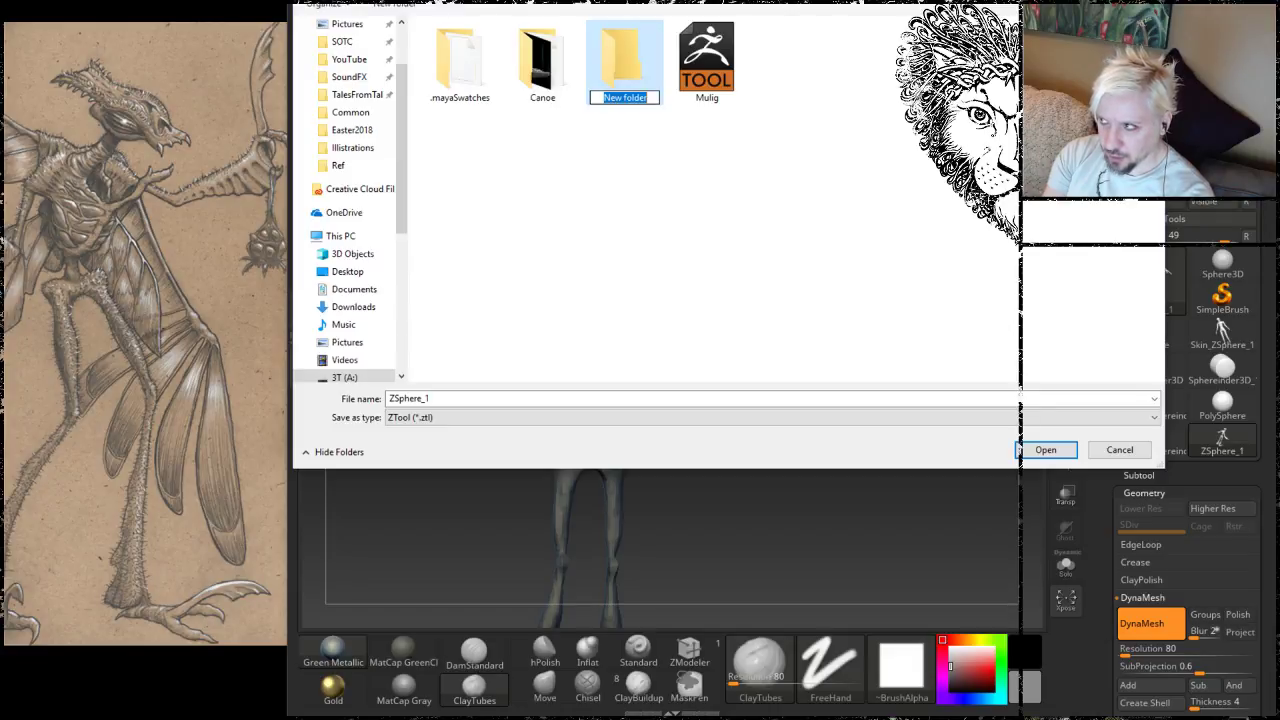
pyautogui.write('Drid')
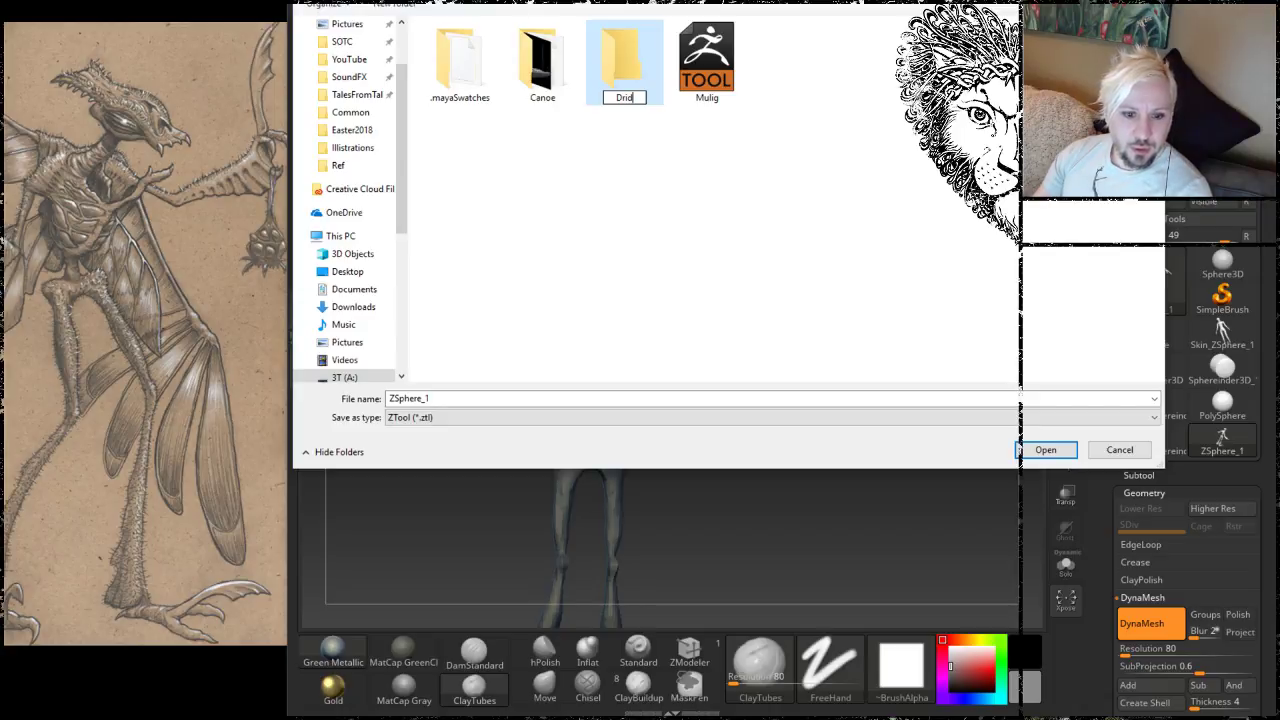
pyautogui.press('Return')
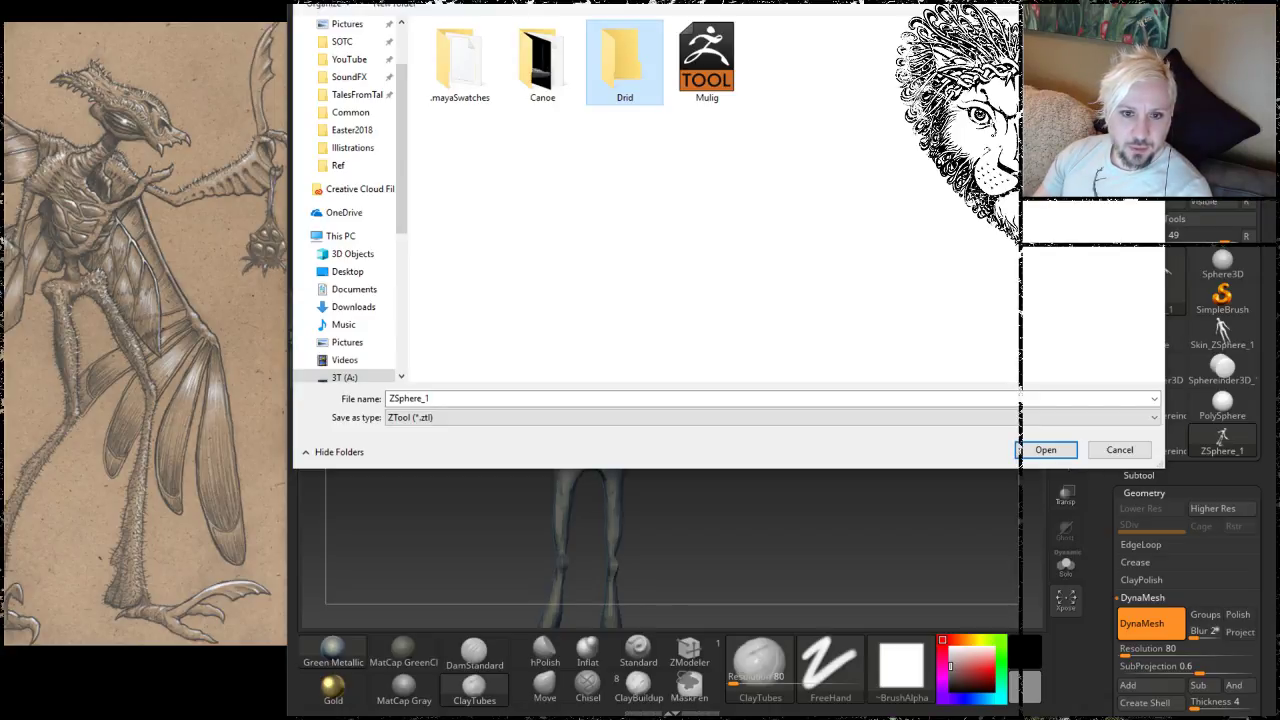
# Step: Switch to Chrome, open breathoflifeart.com, dismiss the Buy Now pop-up, and look through the Tales from Talifar pages
pyautogui.moveTo(2, 300); pyautogui.dragTo(654, 18)
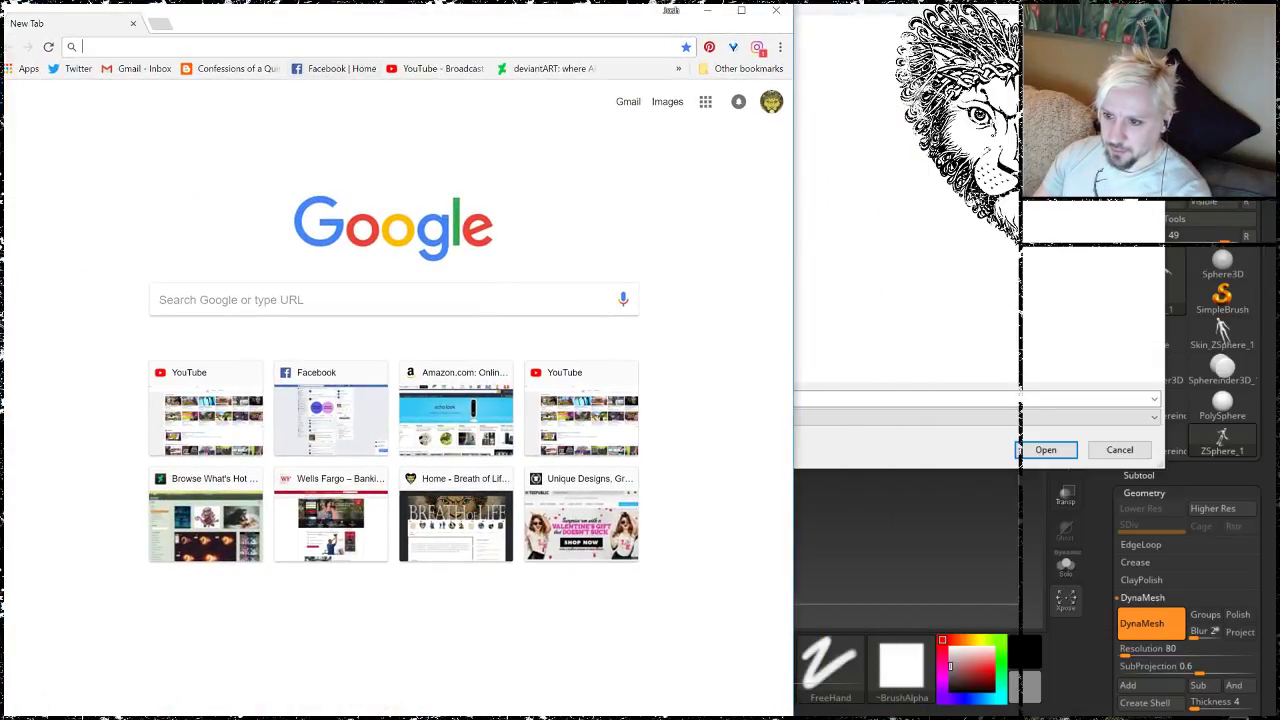
pyautogui.write('breathoflifeart.com')
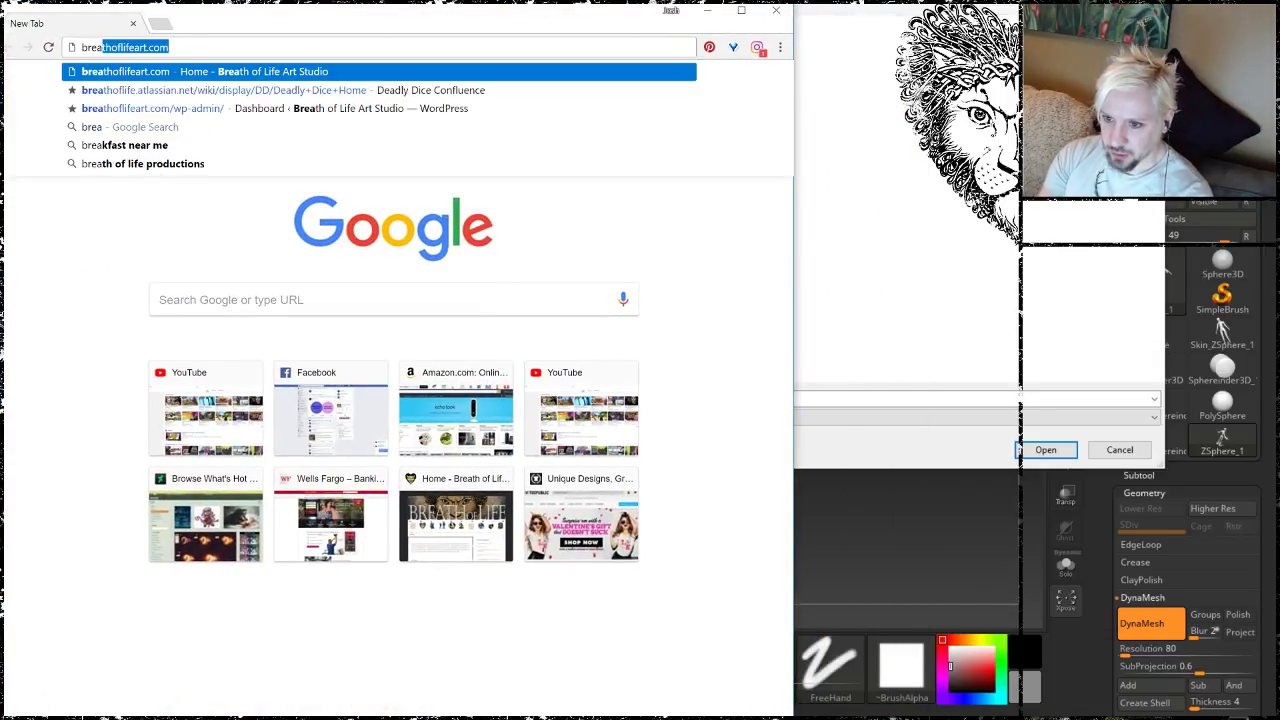
pyautogui.press('Return')
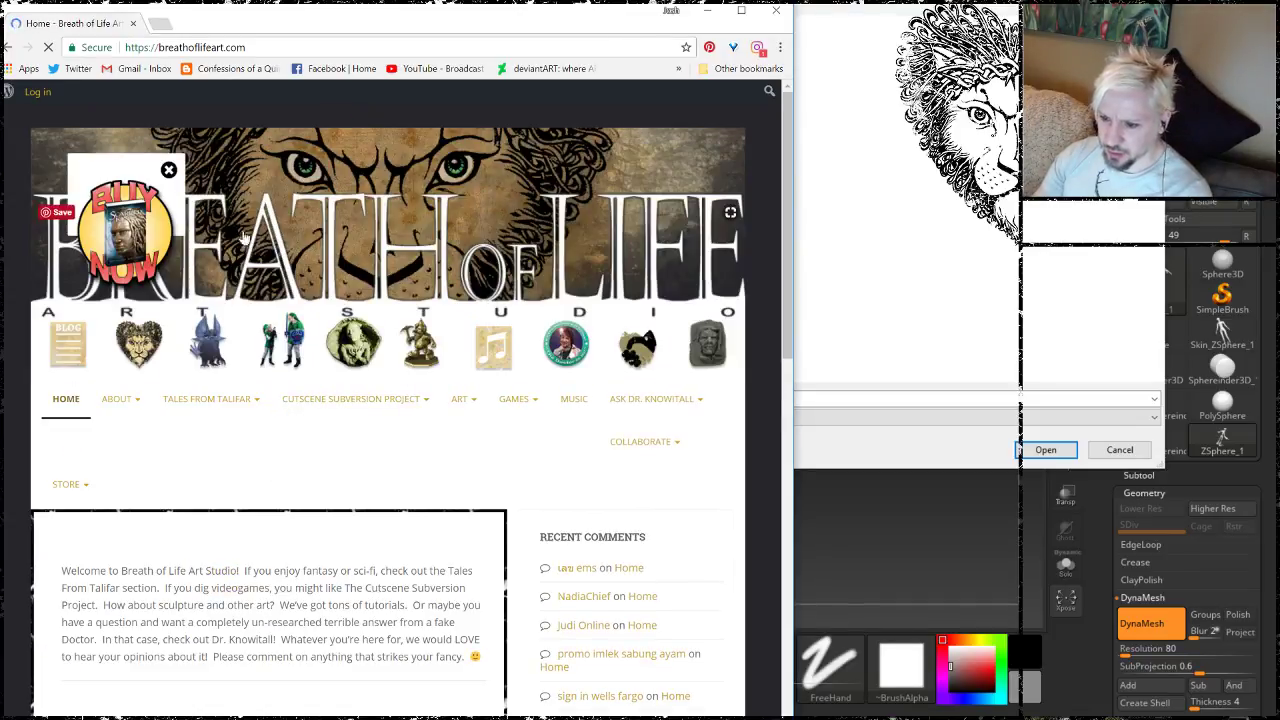
pyautogui.click(168, 170)
pyautogui.moveTo(319, 400)
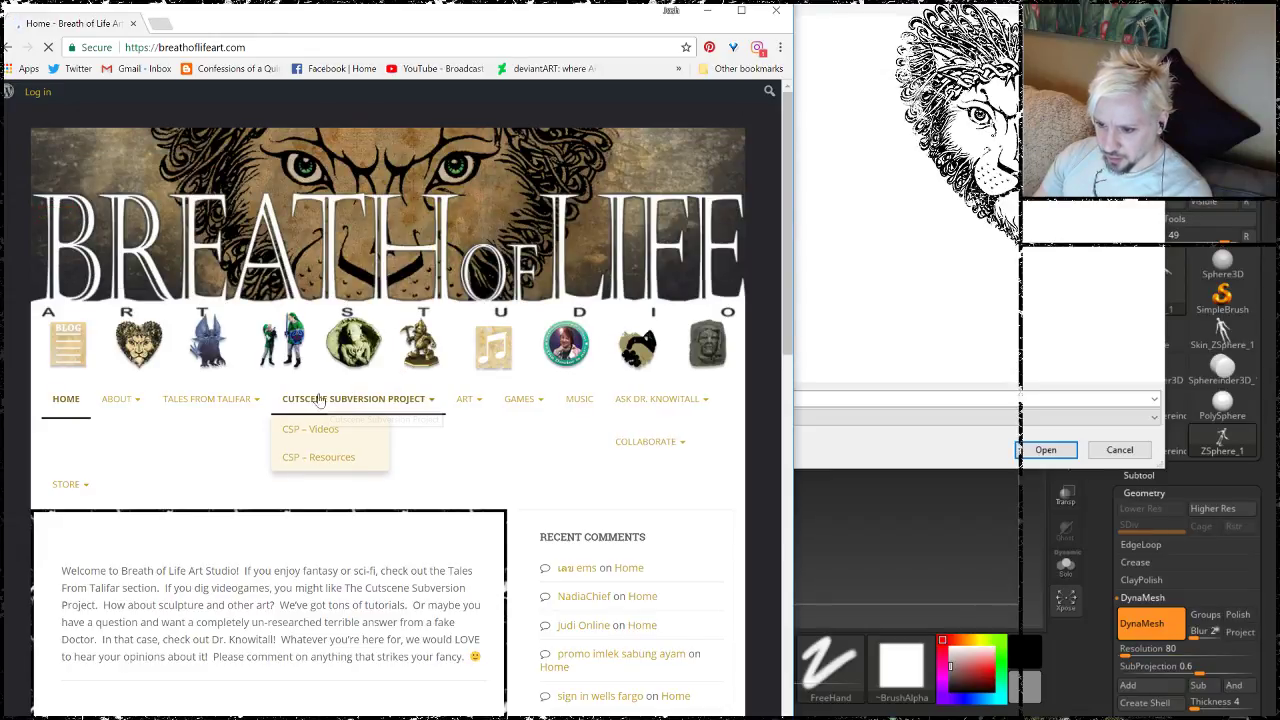
pyautogui.moveTo(210, 399)
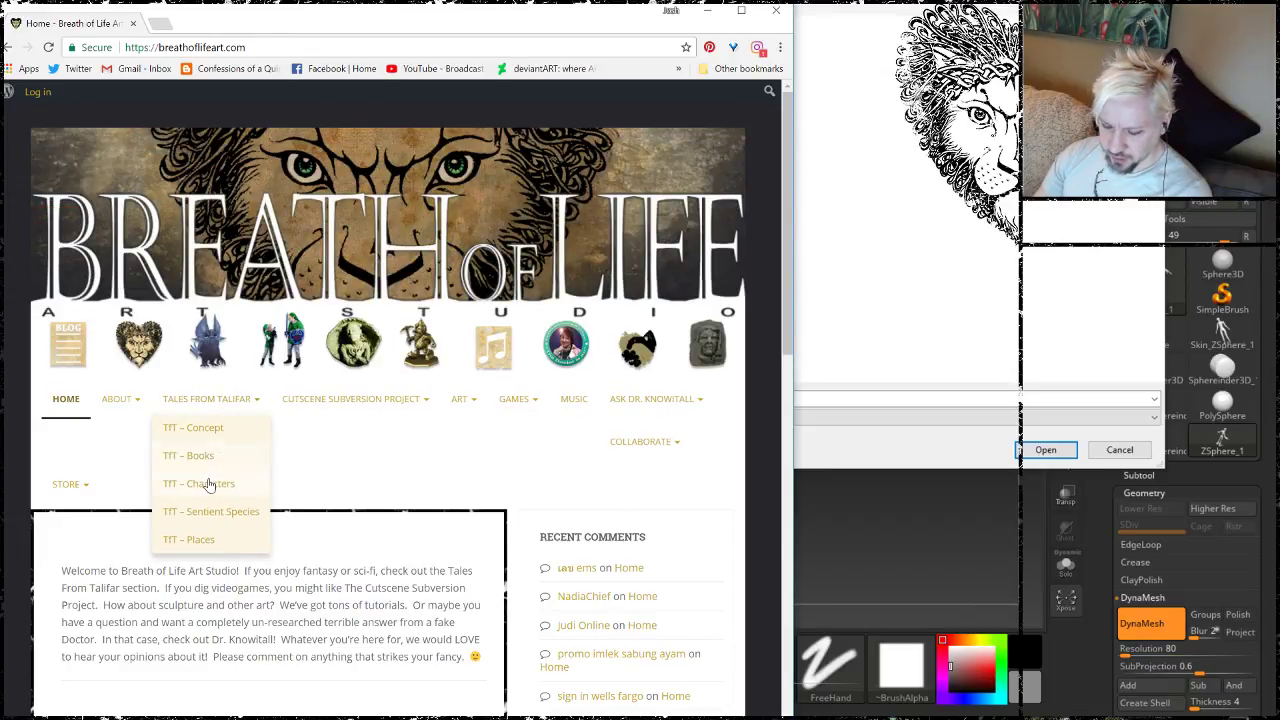
# Step: Check the species name on the website's TfT – Sentient Species page and rename the Drid folder to Driddyon
pyautogui.click(216, 516)
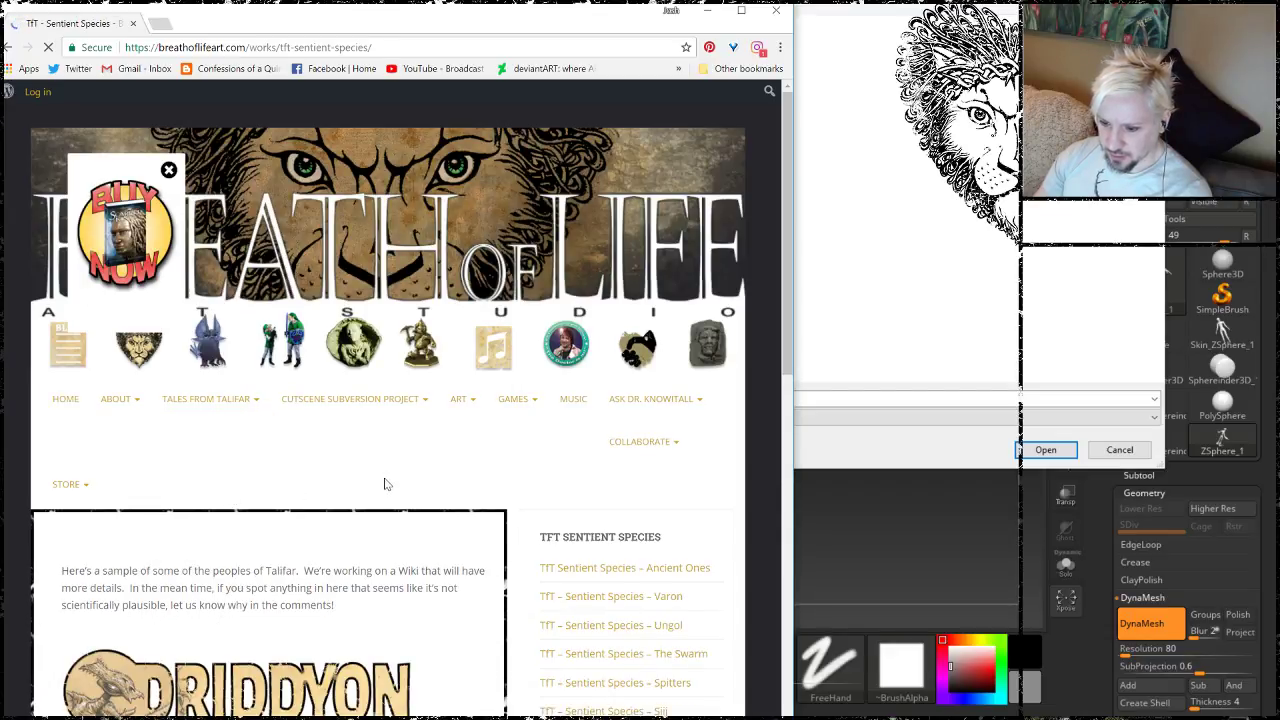
pyautogui.scroll(-3, 387, 484)
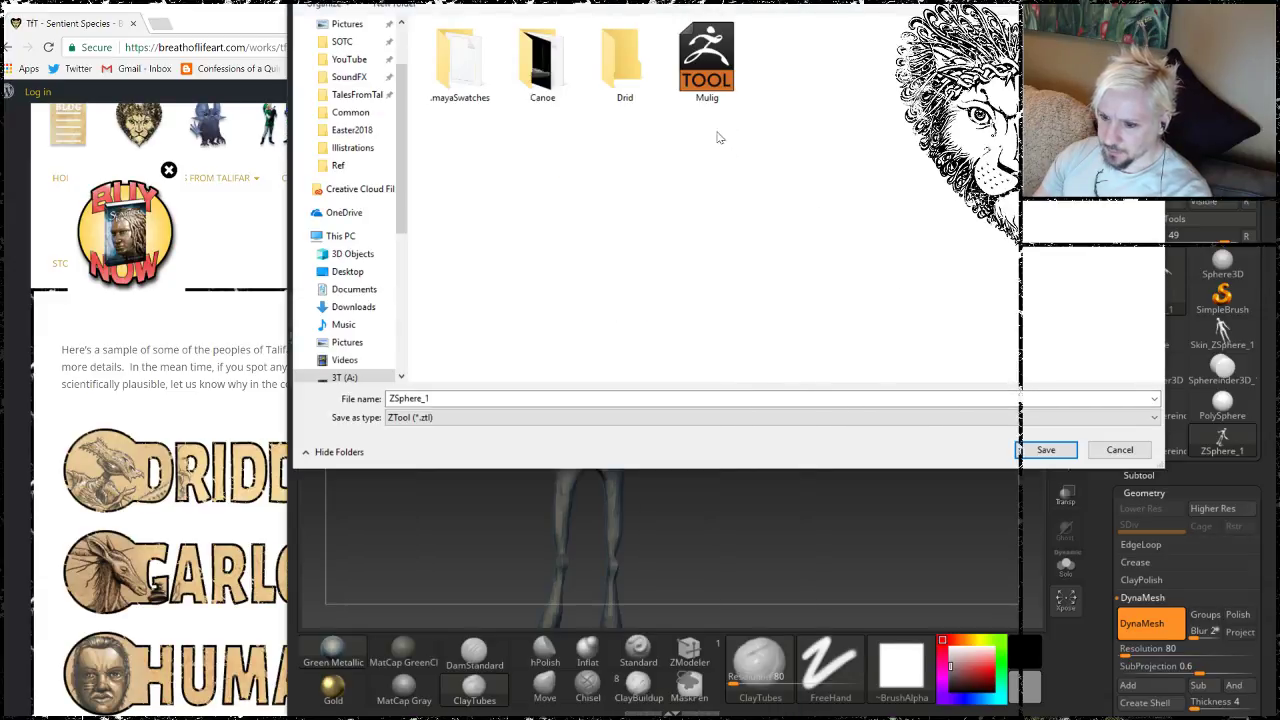
pyautogui.click(624, 70)
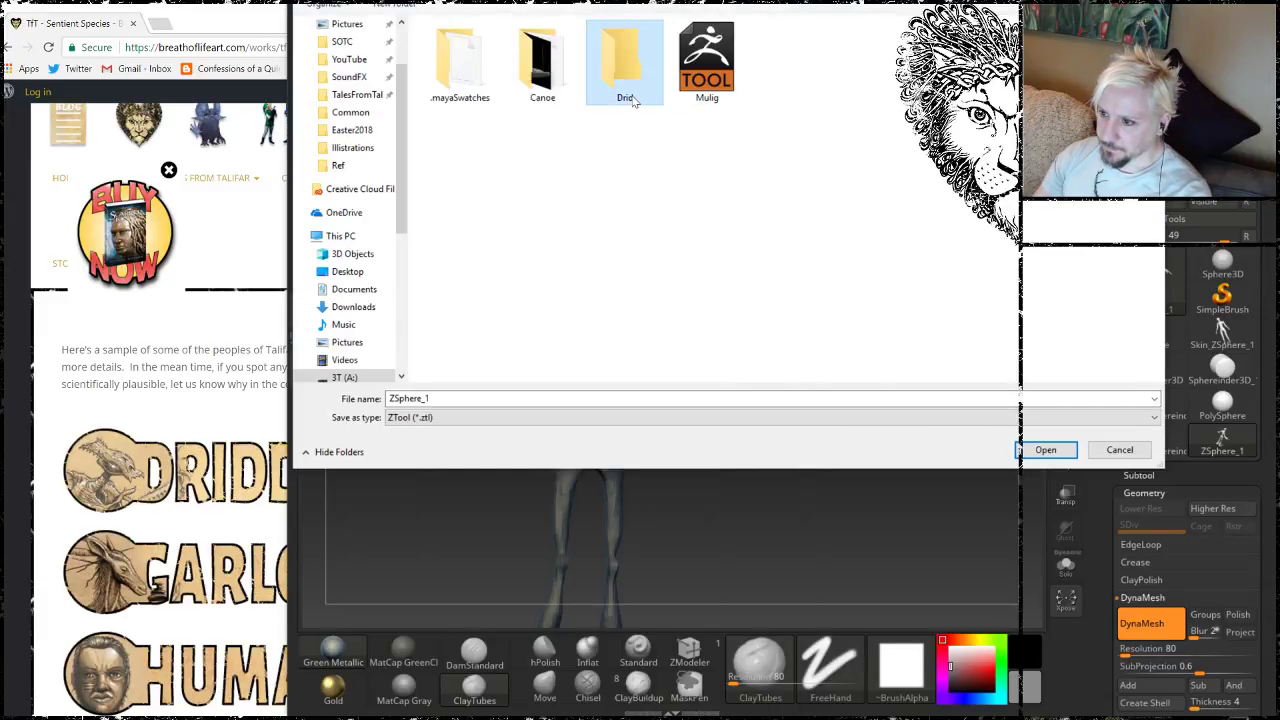
pyautogui.rightClick(632, 101)
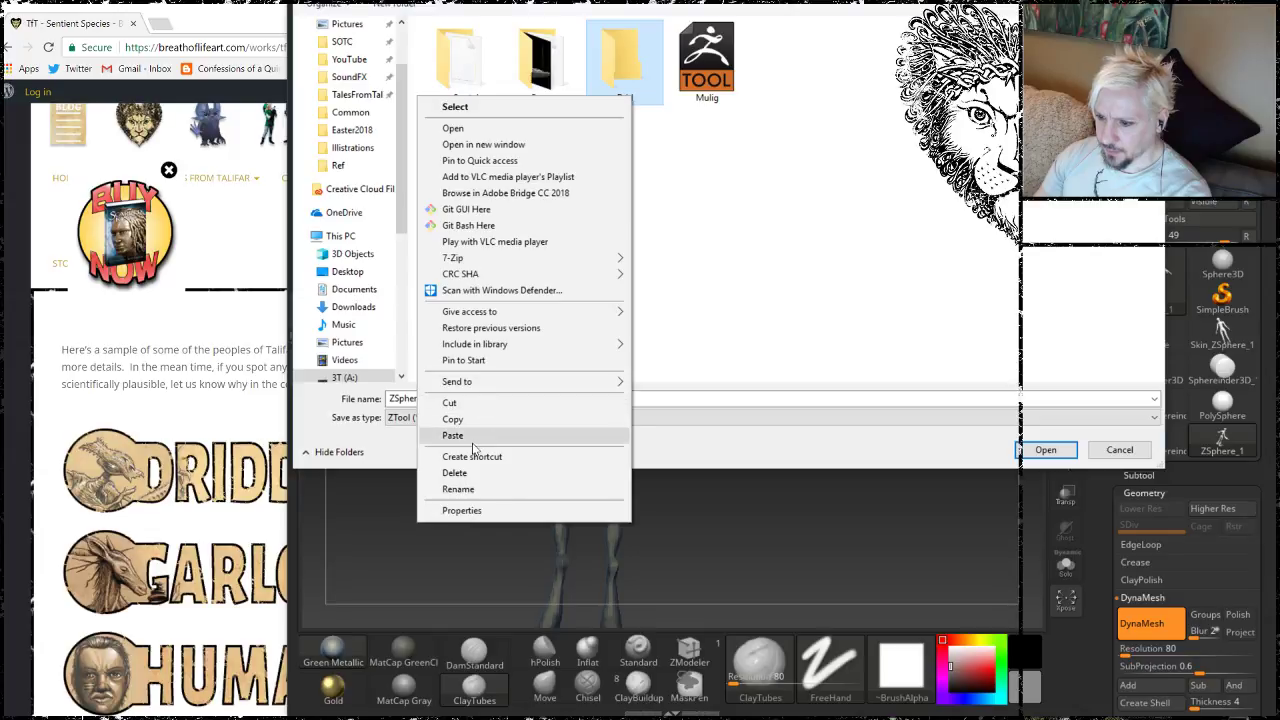
pyautogui.click(465, 489)
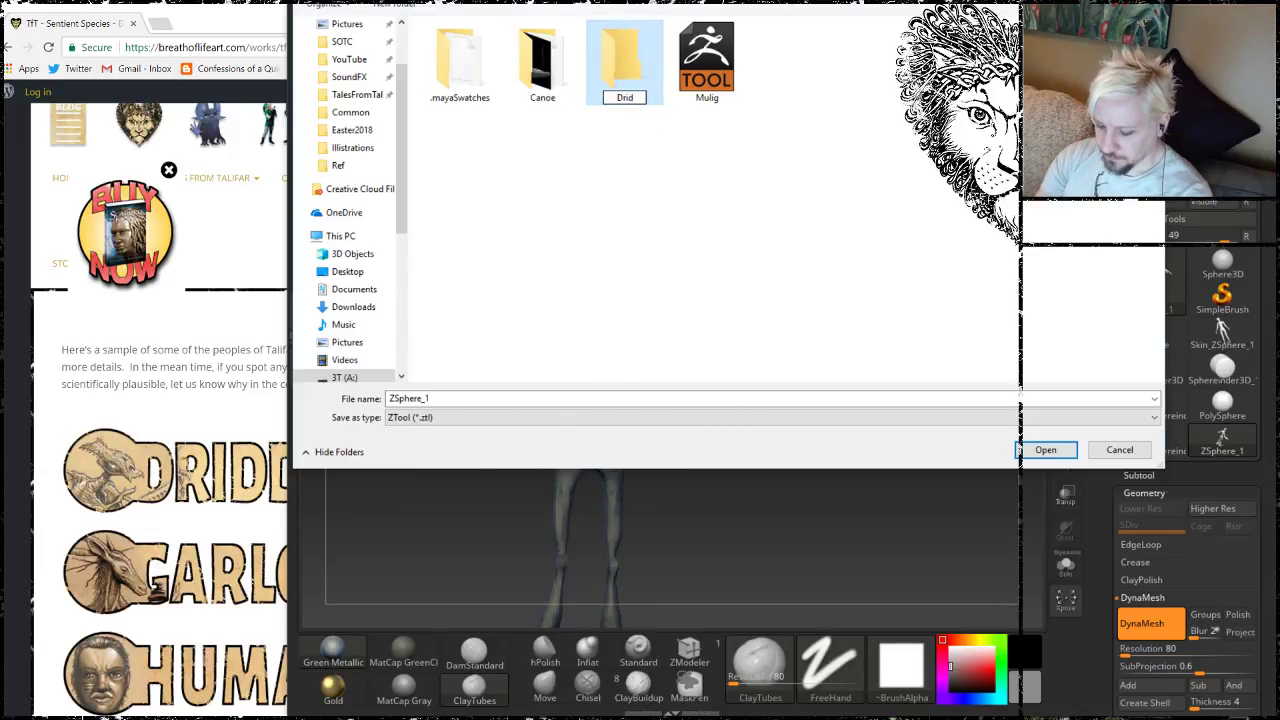
pyautogui.write('dyon')
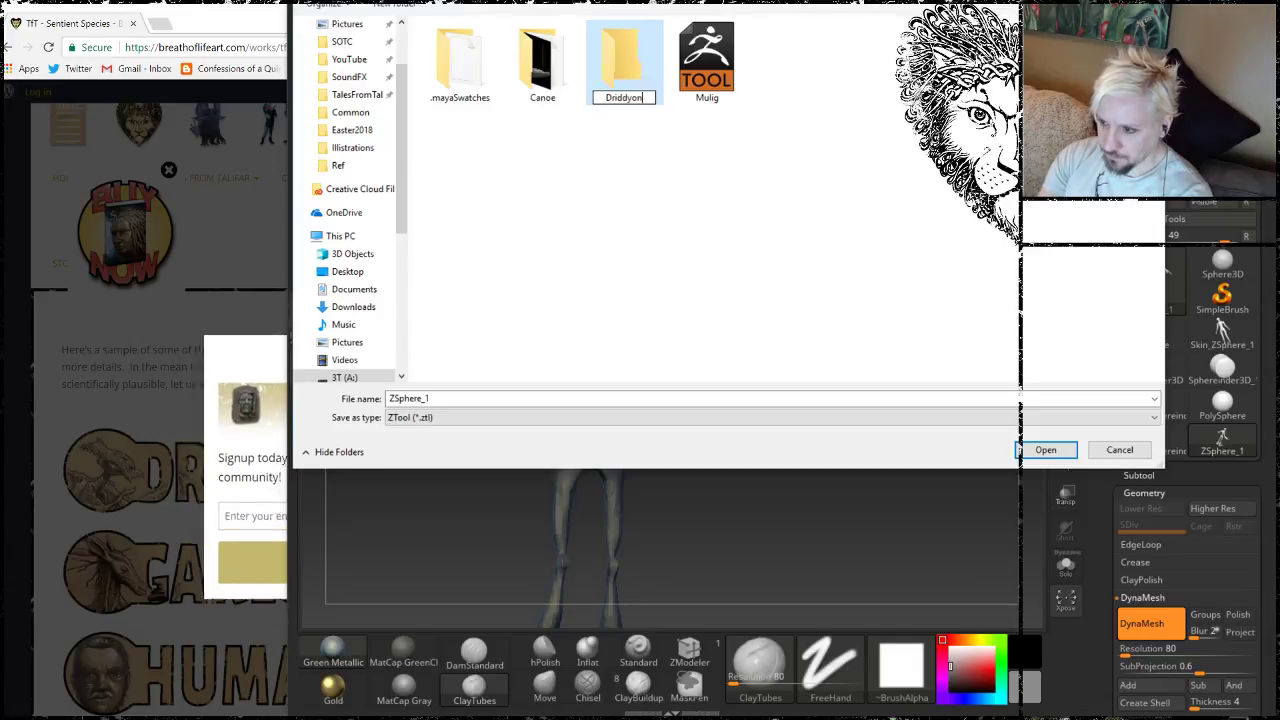
pyautogui.press('Return')
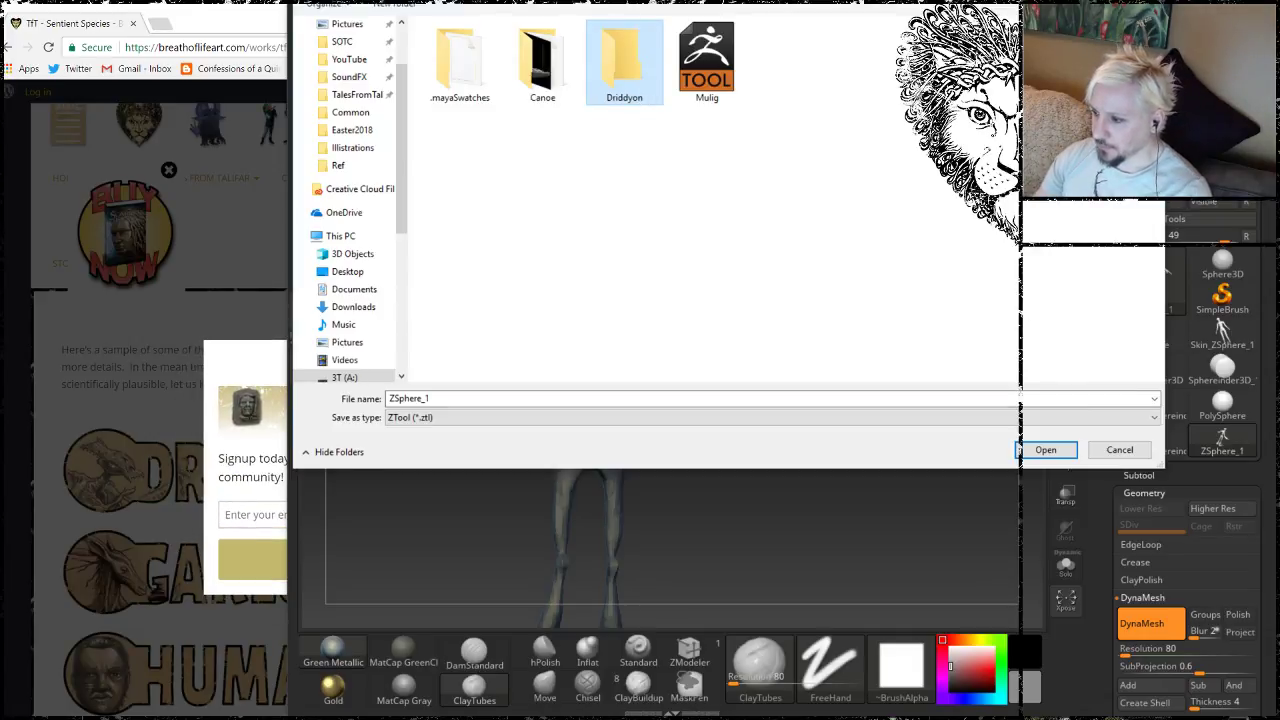
# Step: Save the tool in the Driddyon folder as a ZTool file named DriddyonDrone
pyautogui.doubleClick(613, 63)
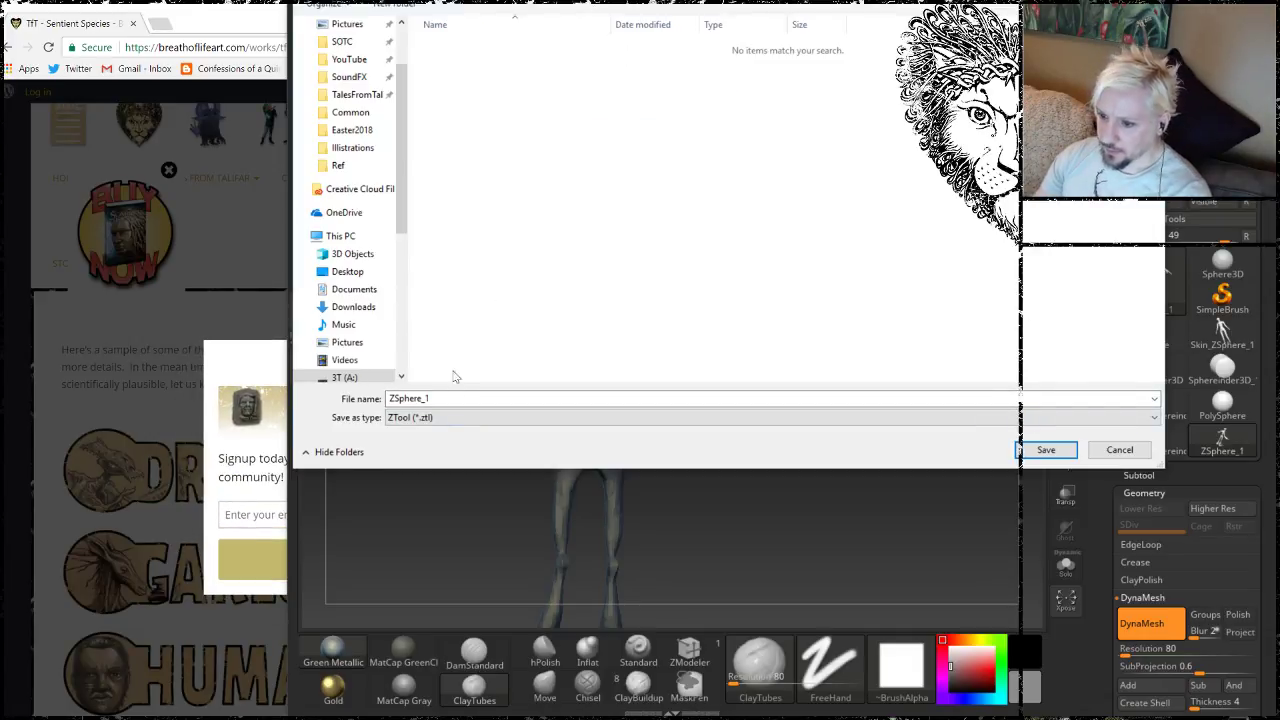
pyautogui.click(454, 400)
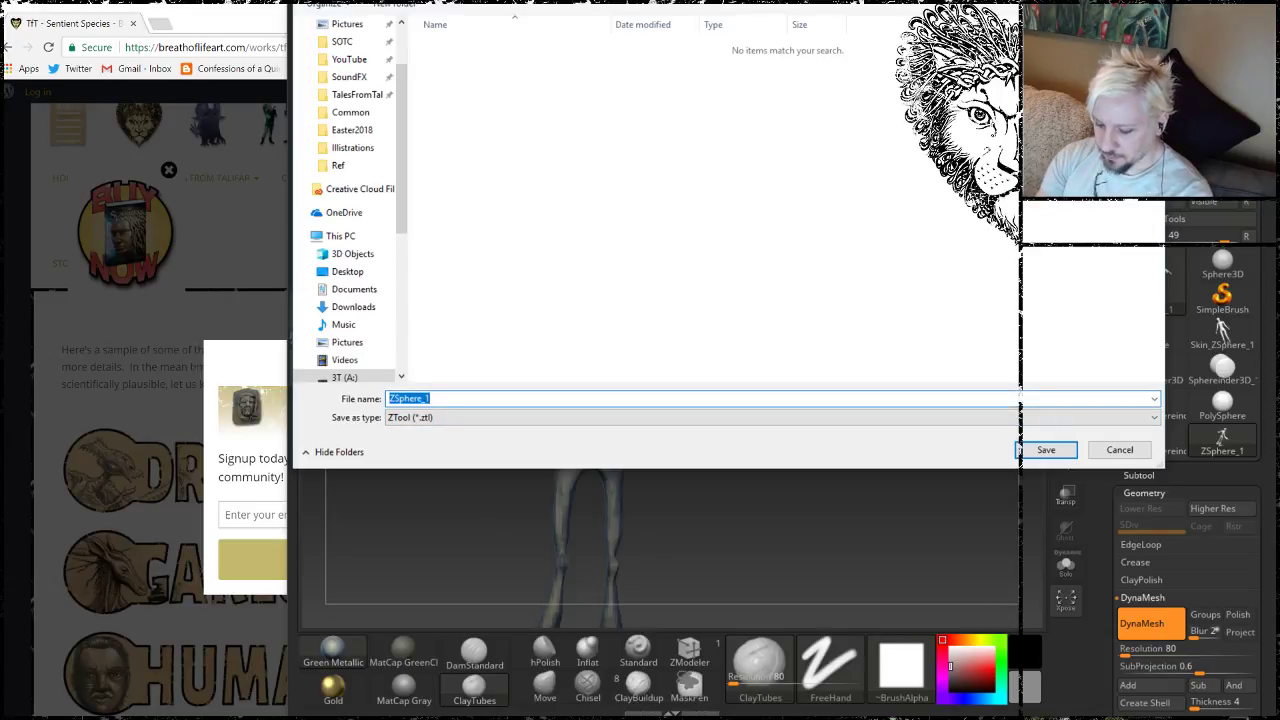
pyautogui.write('DriddyonDrone')
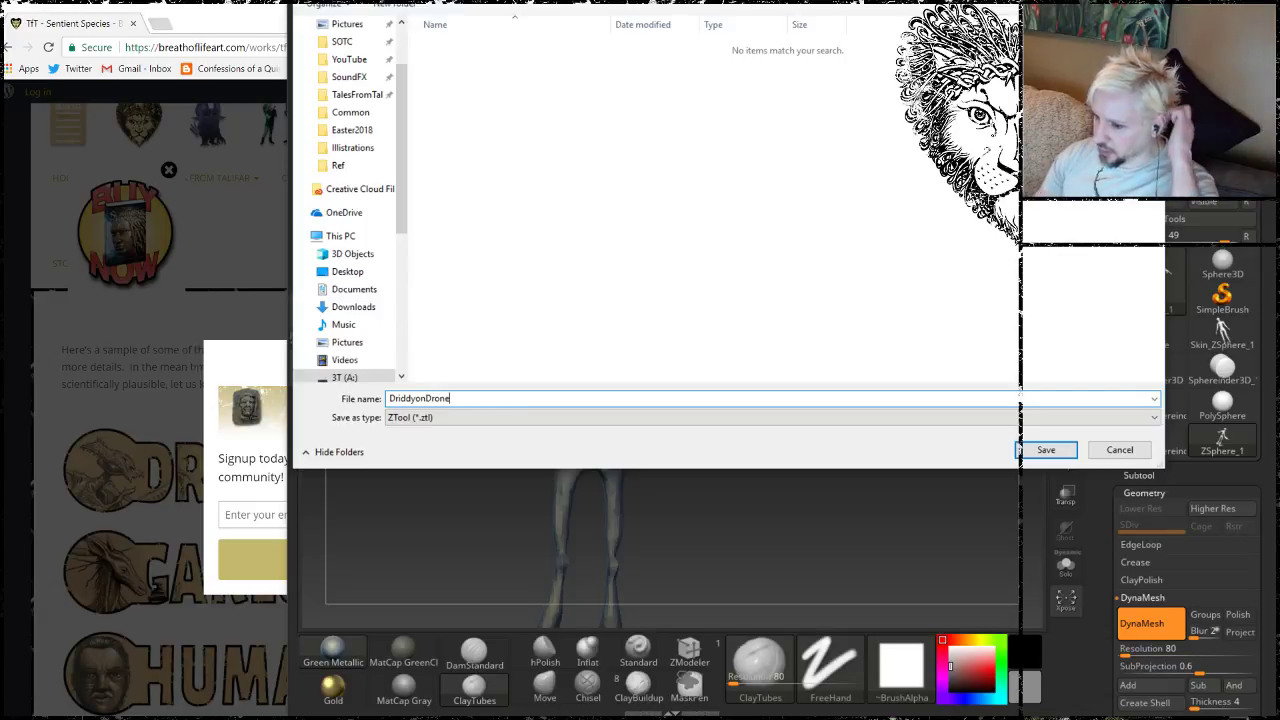
pyautogui.click(1046, 450)
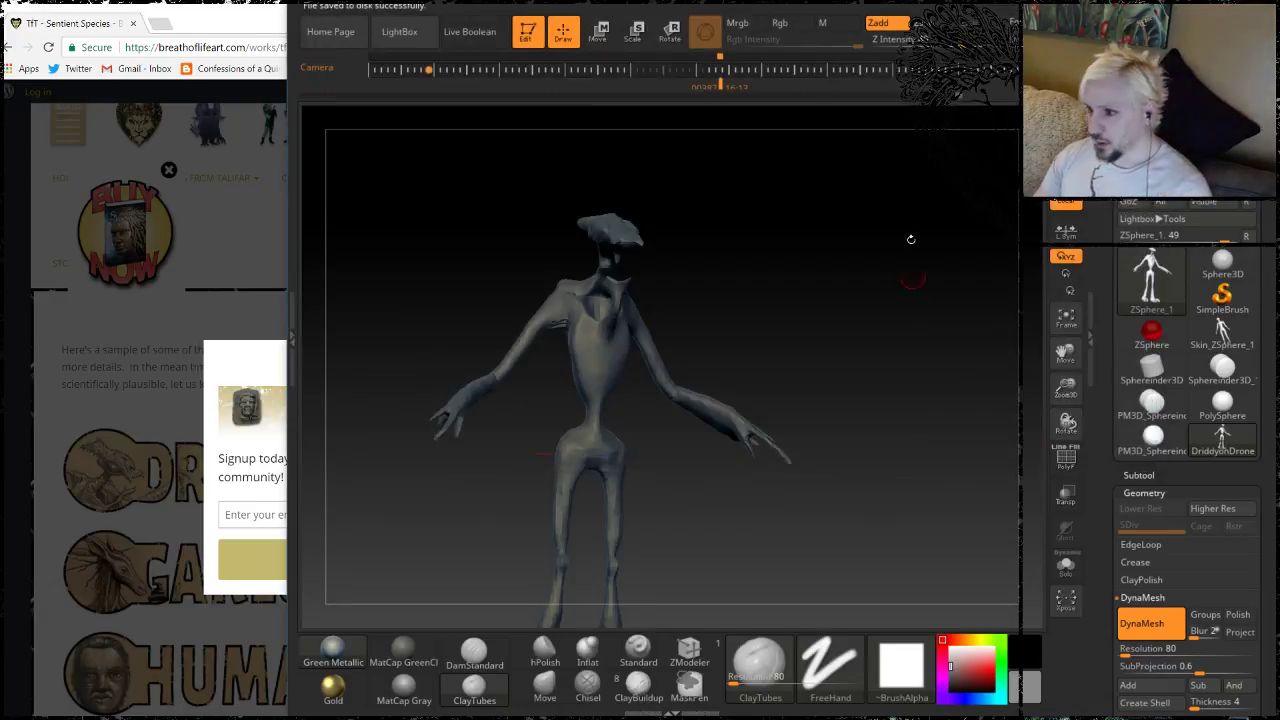
# Step: Minimize the browser window to uncover the creature reference drawing beside the model
pyautogui.click(246, 23)
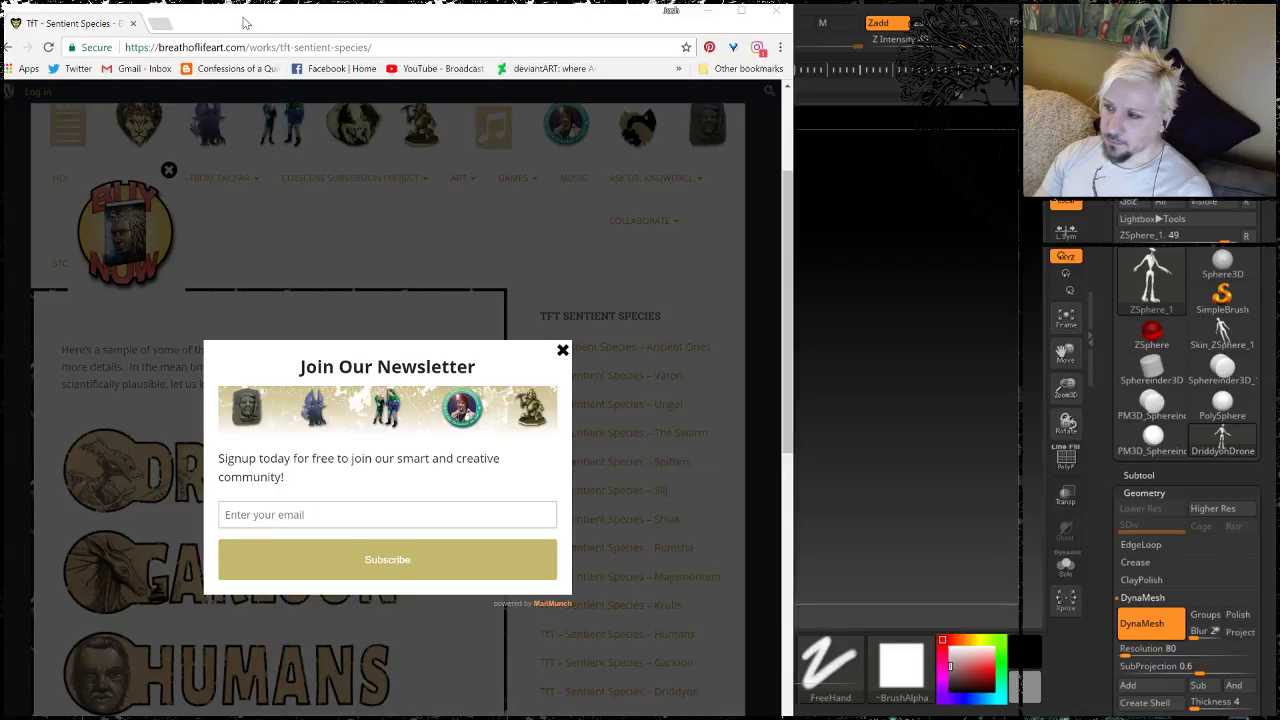
pyautogui.moveTo(246, 23); pyautogui.dragTo(251, 31)
pyautogui.click(713, 18)
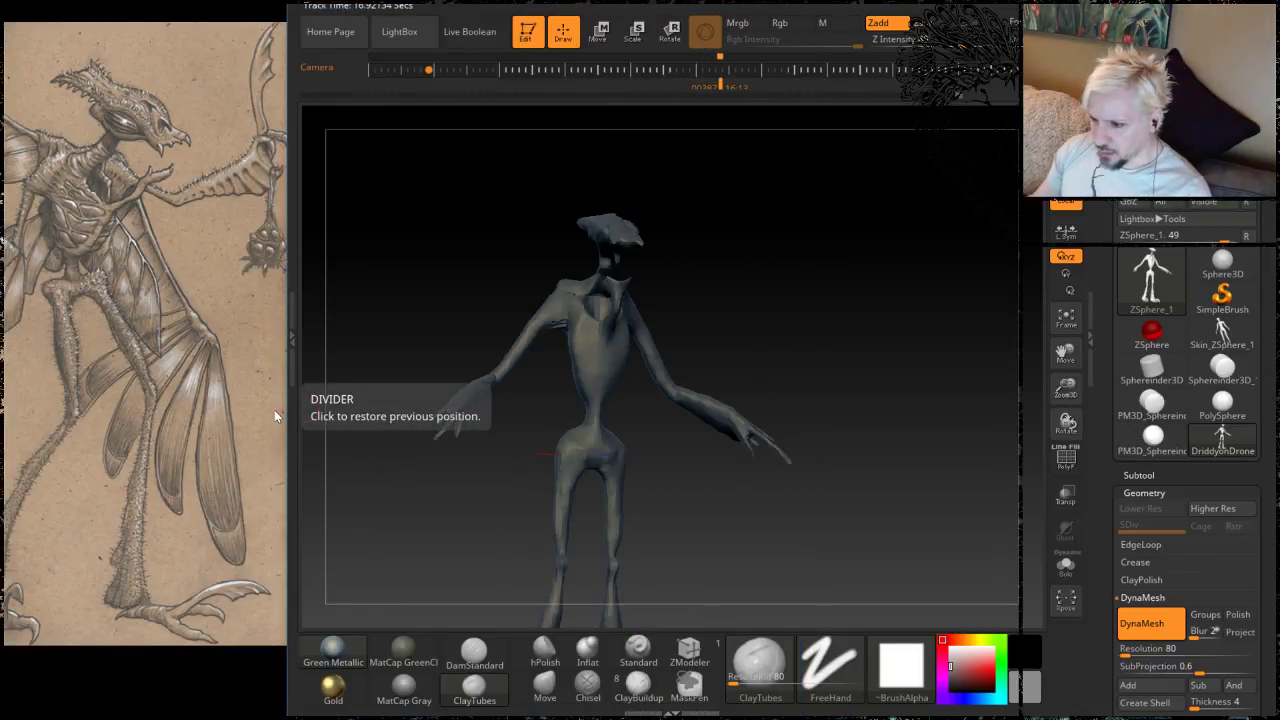
# Step: Append a Cylinder3D mesh as a new subtool to the DriddyonDrone model
pyautogui.moveTo(731, 258)
pyautogui.mouseDown()
pyautogui.moveTo(797, 328)
pyautogui.moveTo(757, 306)
pyautogui.moveTo(749, 354)
pyautogui.moveTo(754, 280)
pyautogui.moveTo(745, 285)
pyautogui.mouseUp()
pyautogui.press('shift')
pyautogui.moveTo(709, 443)
pyautogui.mouseDown()
pyautogui.moveTo(809, 251)
pyautogui.moveTo(841, 298)
pyautogui.moveTo(904, 296)
pyautogui.mouseUp()
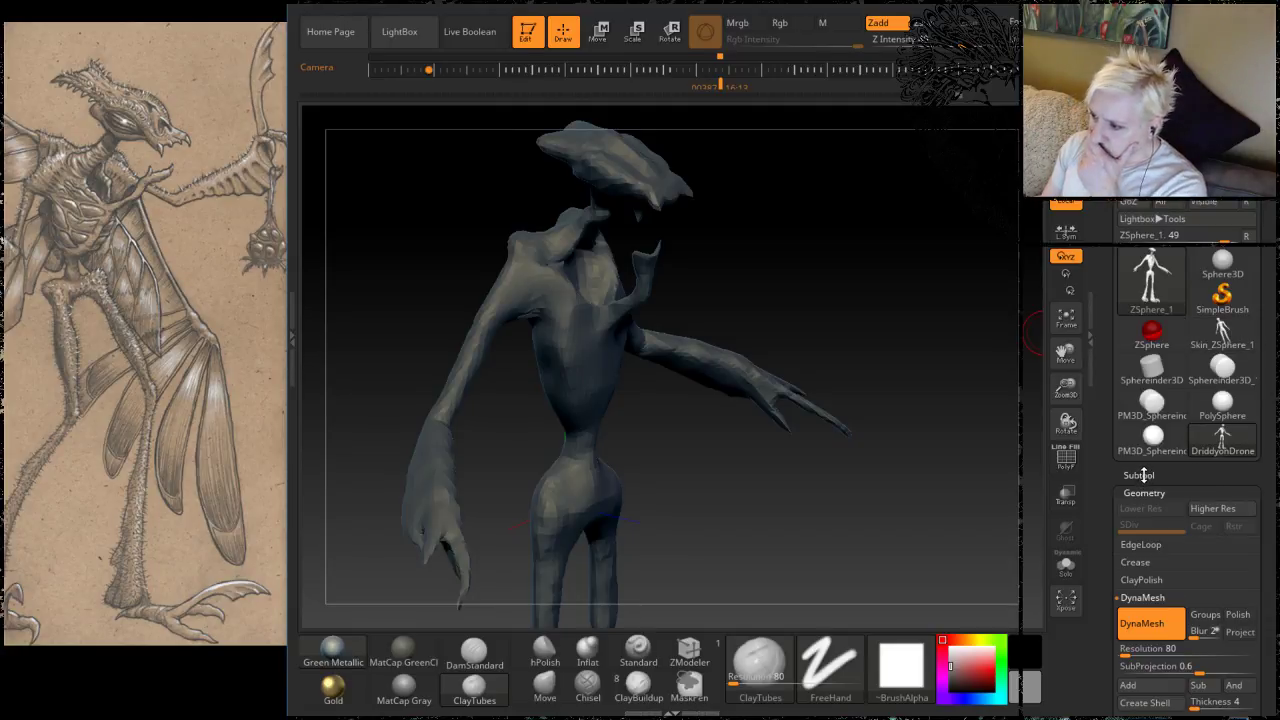
pyautogui.click(1139, 475)
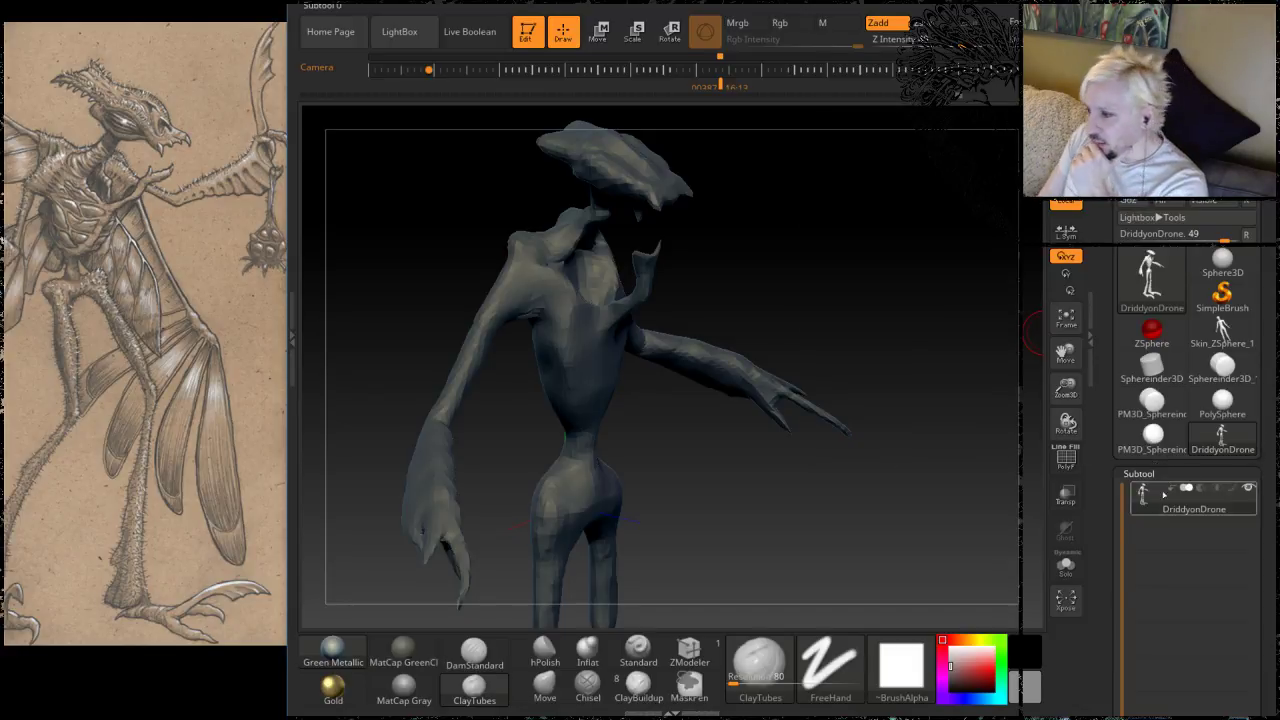
pyautogui.moveTo(1264, 403); pyautogui.dragTo(1263, 344)
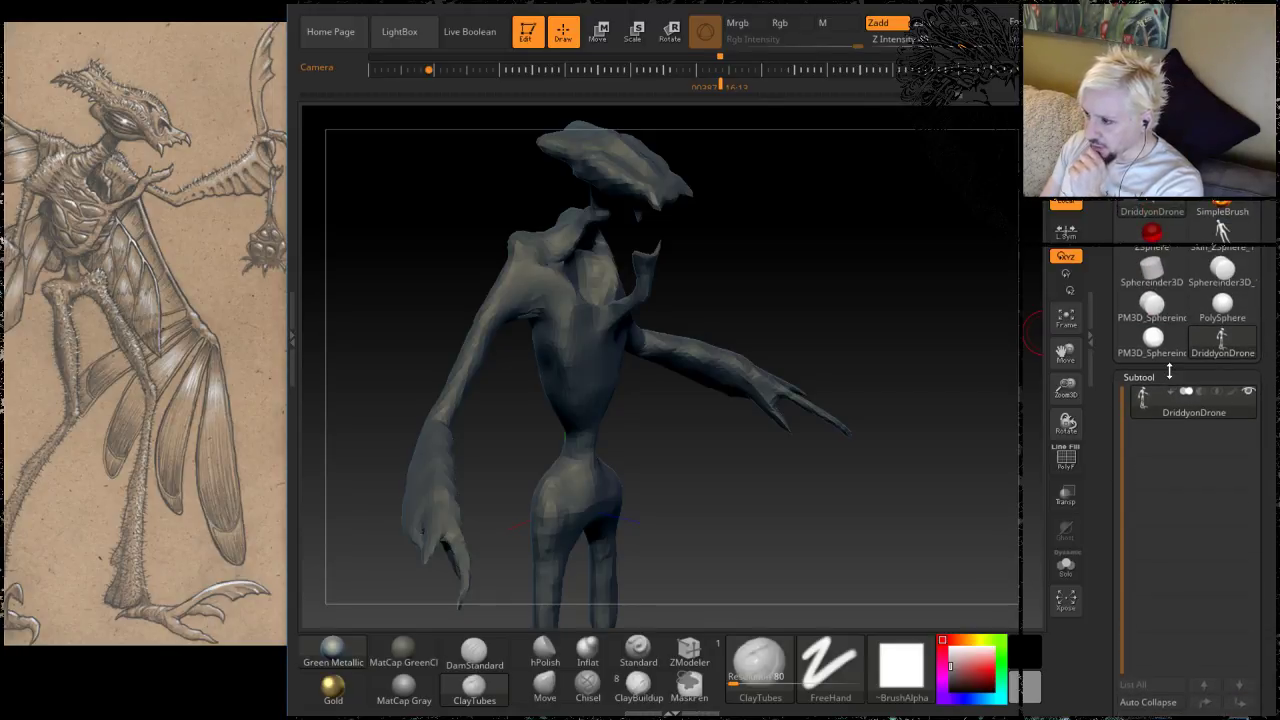
pyautogui.moveTo(1272, 483); pyautogui.dragTo(1271, 389)
pyautogui.click(1211, 591)
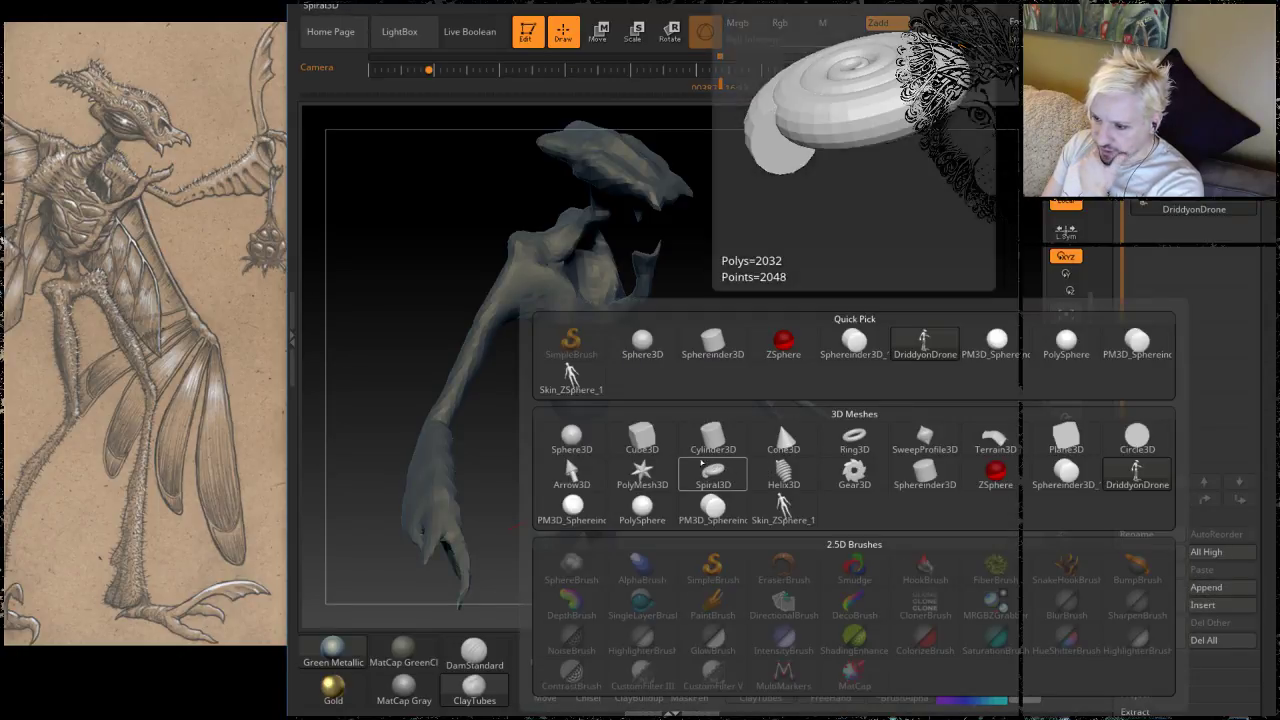
pyautogui.moveTo(706, 443)
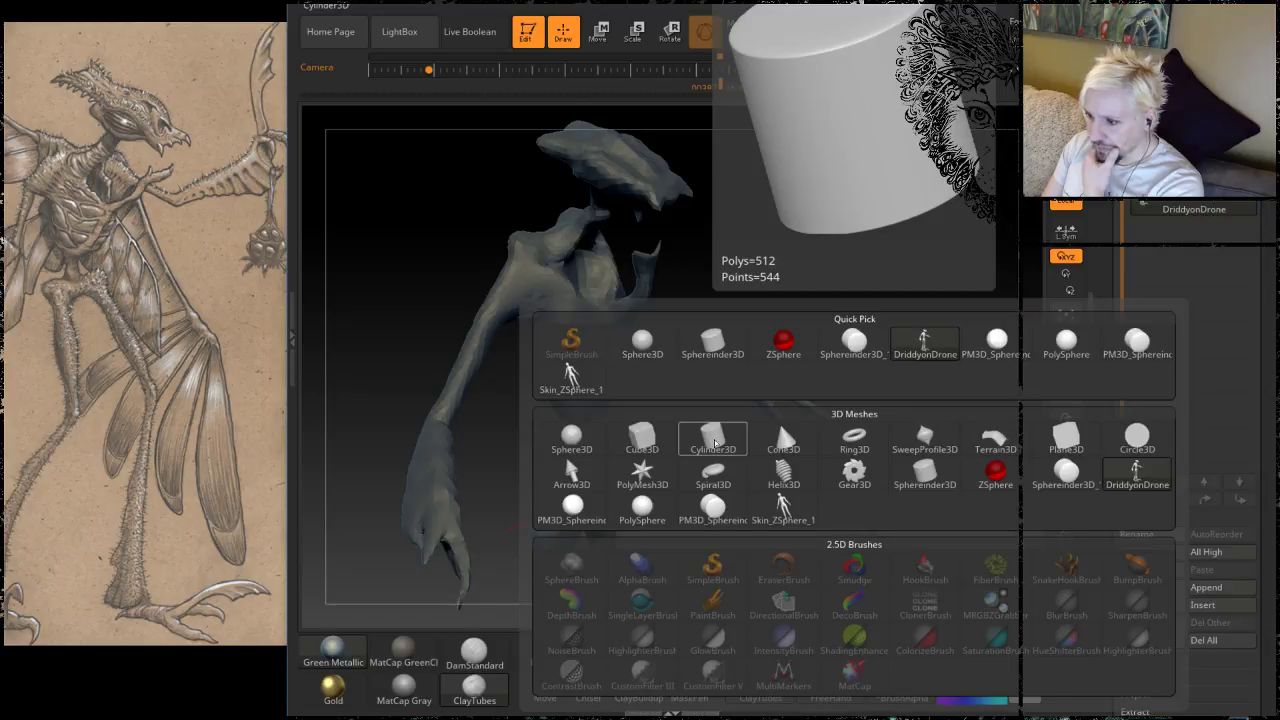
pyautogui.click(714, 443)
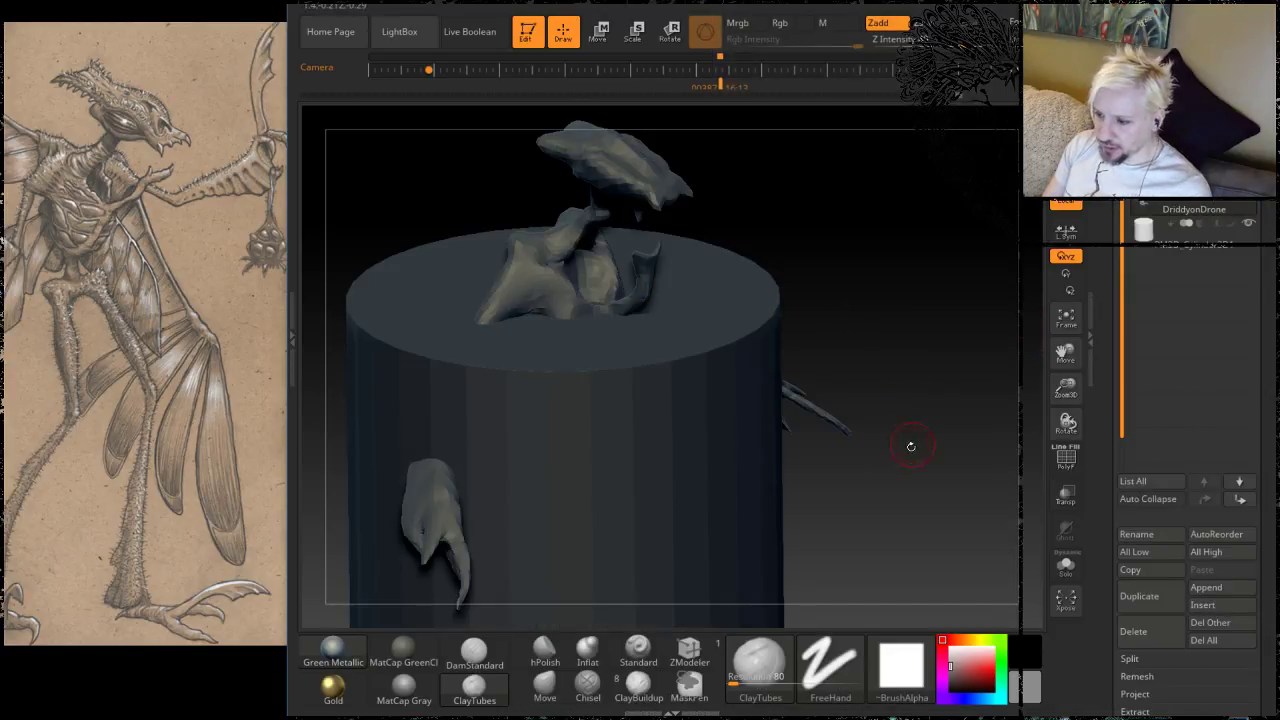
# Step: Select the cylinder subtool and scale it to about 0.1 of its height, then narrow it into a slim flat oval
pyautogui.keyDown('alt'); pyautogui.moveTo(911, 468); pyautogui.dragTo(820, 430); pyautogui.keyUp('alt')
pyautogui.click(1195, 236)
pyautogui.press('e')
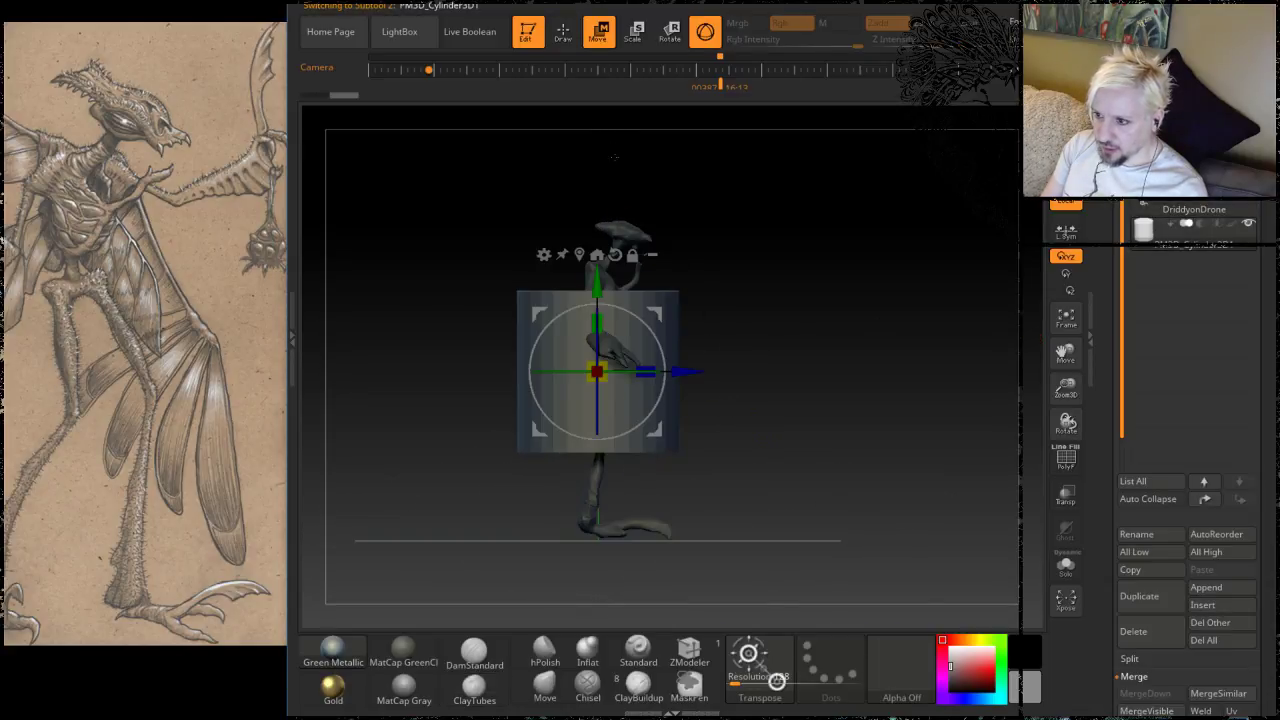
pyautogui.moveTo(594, 385); pyautogui.dragTo(588, 408)
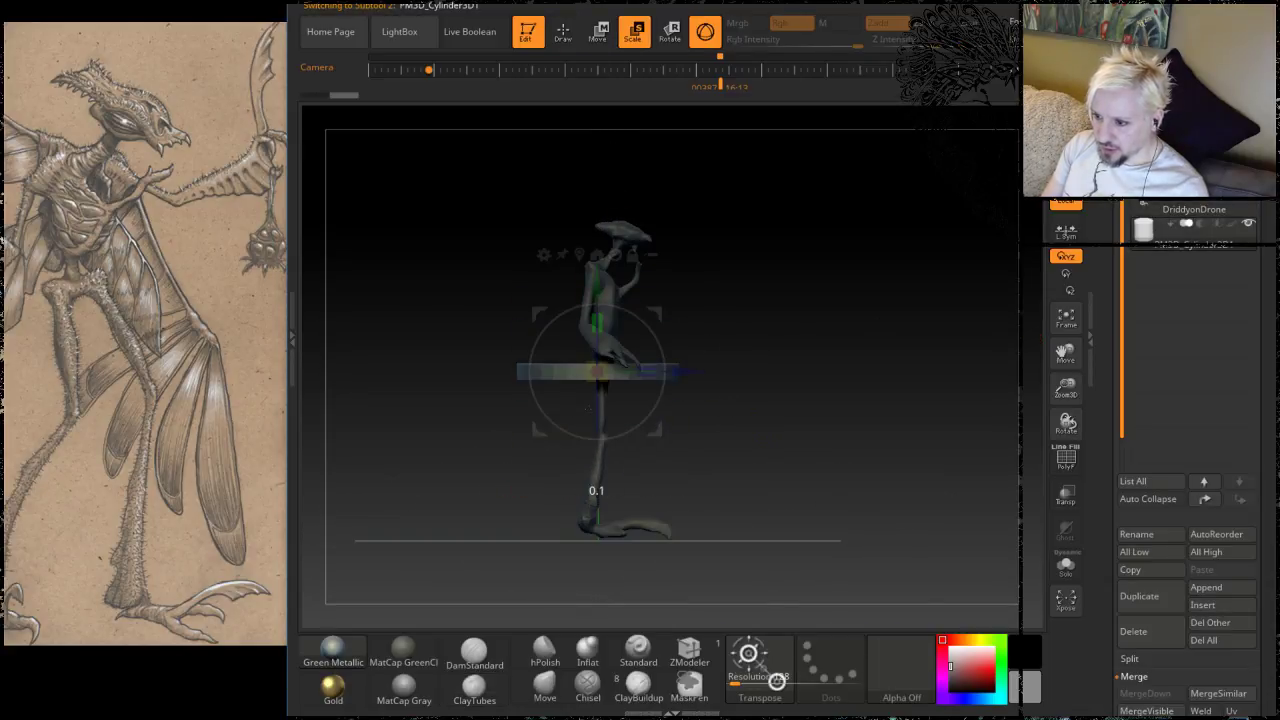
pyautogui.moveTo(748, 252); pyautogui.dragTo(714, 296)
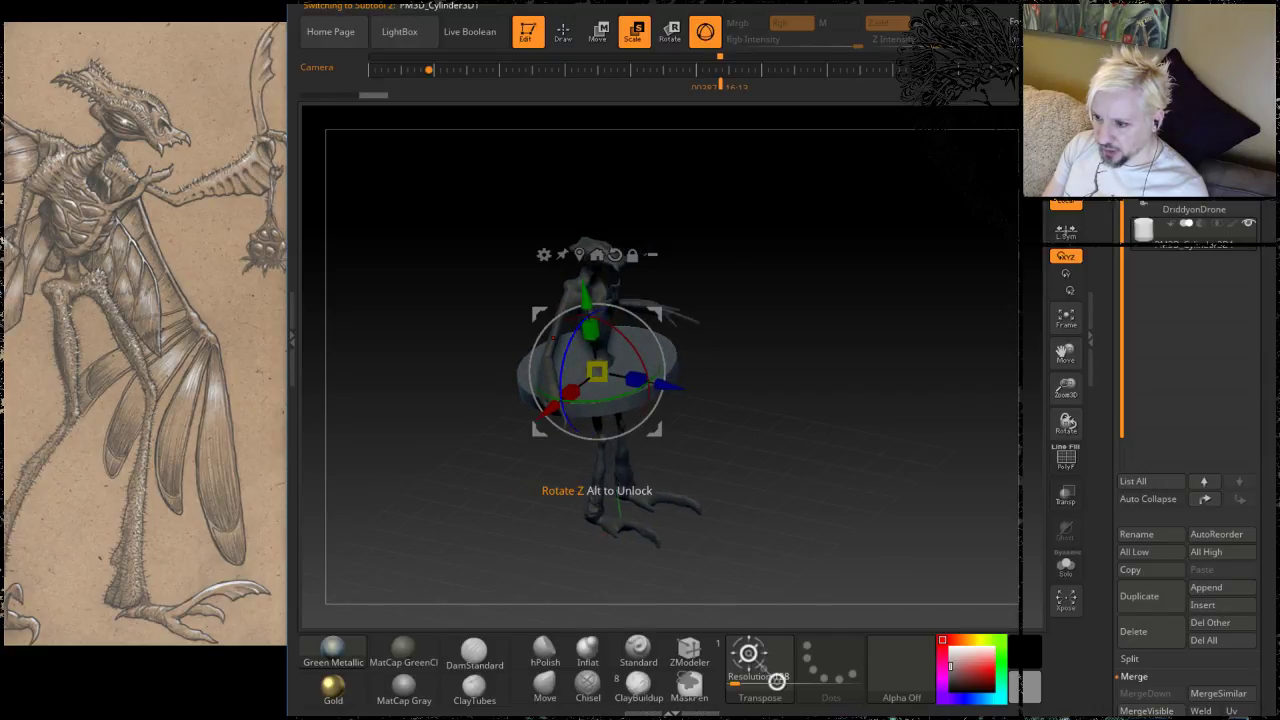
pyautogui.moveTo(590, 330); pyautogui.dragTo(616, 360)
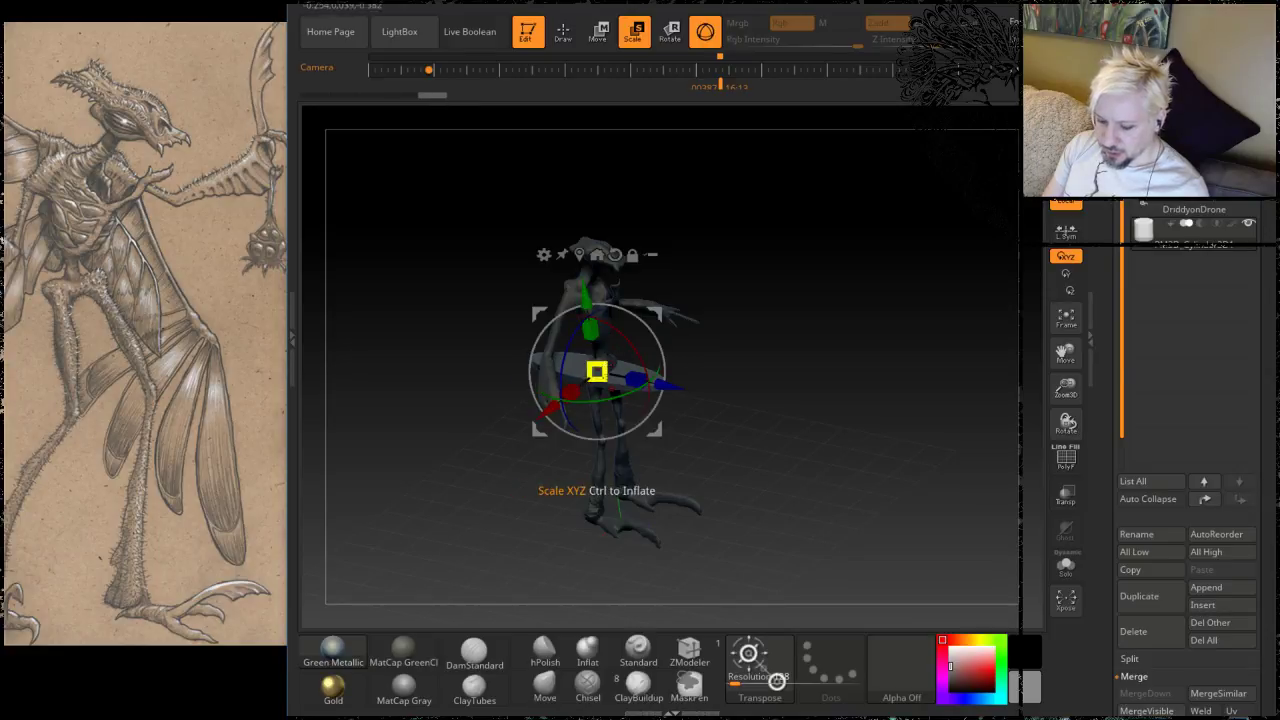
# Step: Raise the flat oval to shoulder height, rotate it by about 88 degrees, and move it out behind the creature's back
pyautogui.press('w')
pyautogui.moveTo(588, 300); pyautogui.dragTo(559, 205)
pyautogui.moveTo(585, 304); pyautogui.dragTo(682, 266)
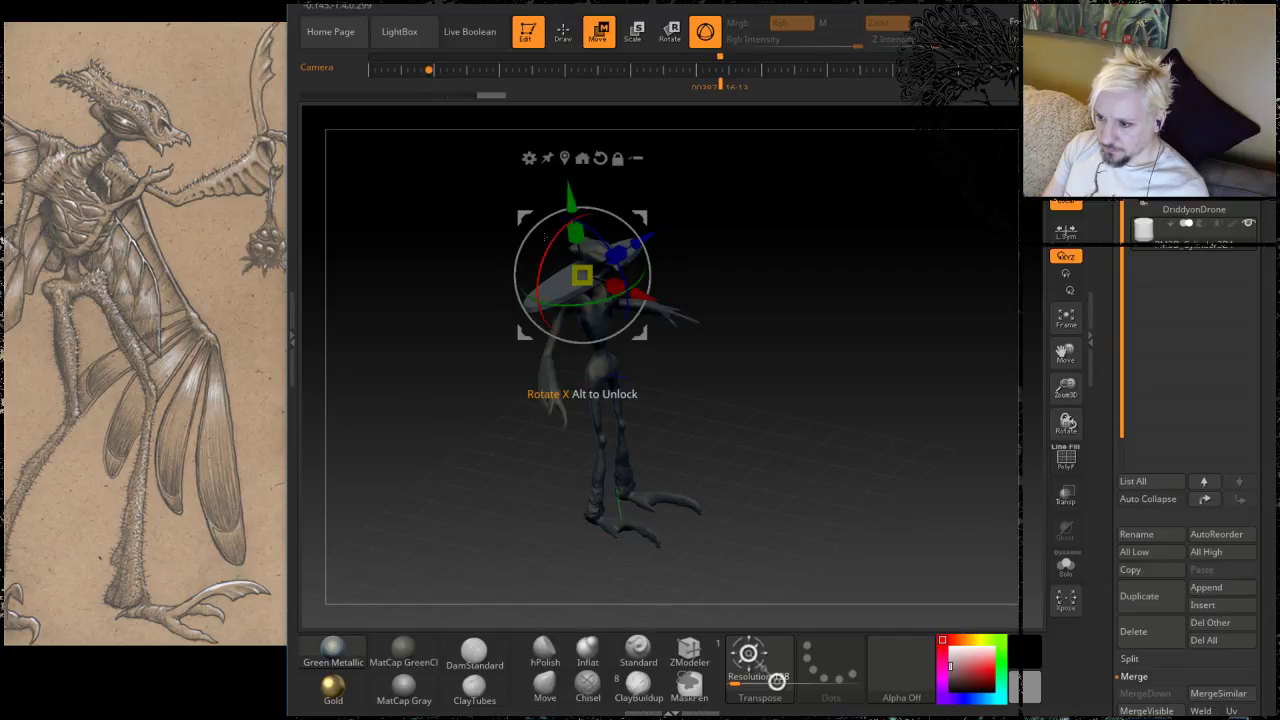
pyautogui.moveTo(594, 228); pyautogui.dragTo(634, 343)
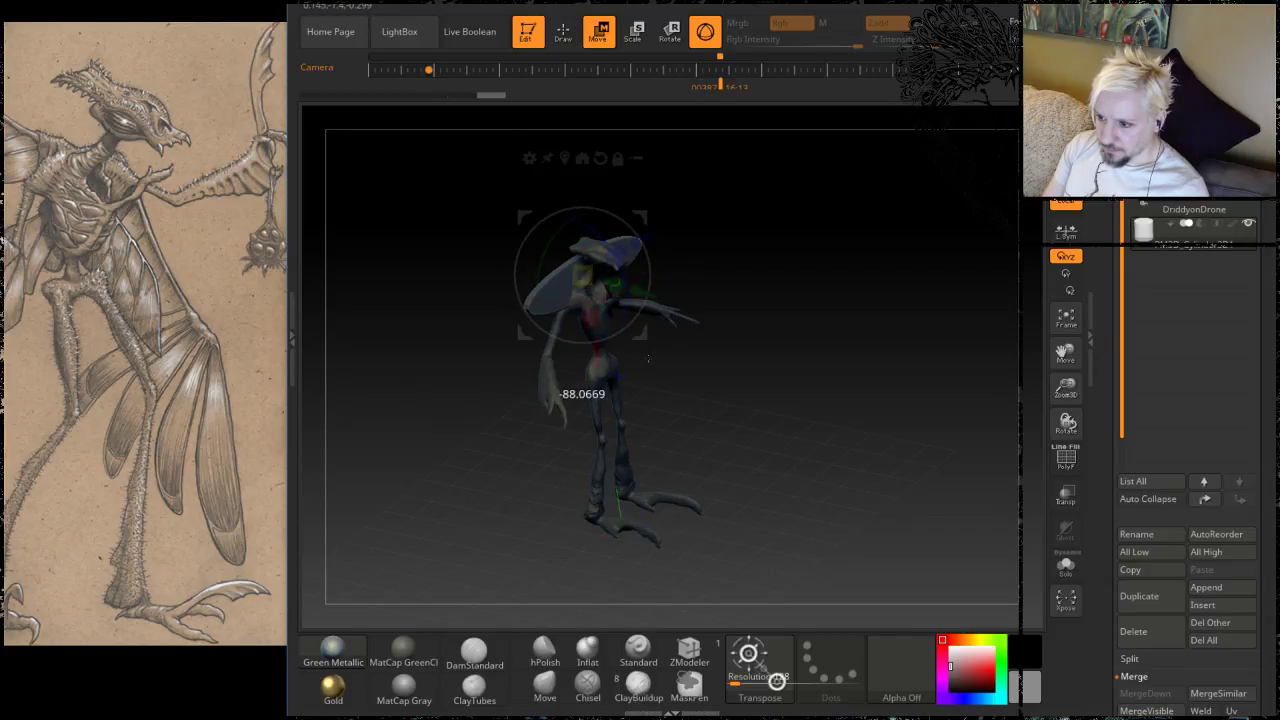
pyautogui.moveTo(630, 279); pyautogui.dragTo(596, 285)
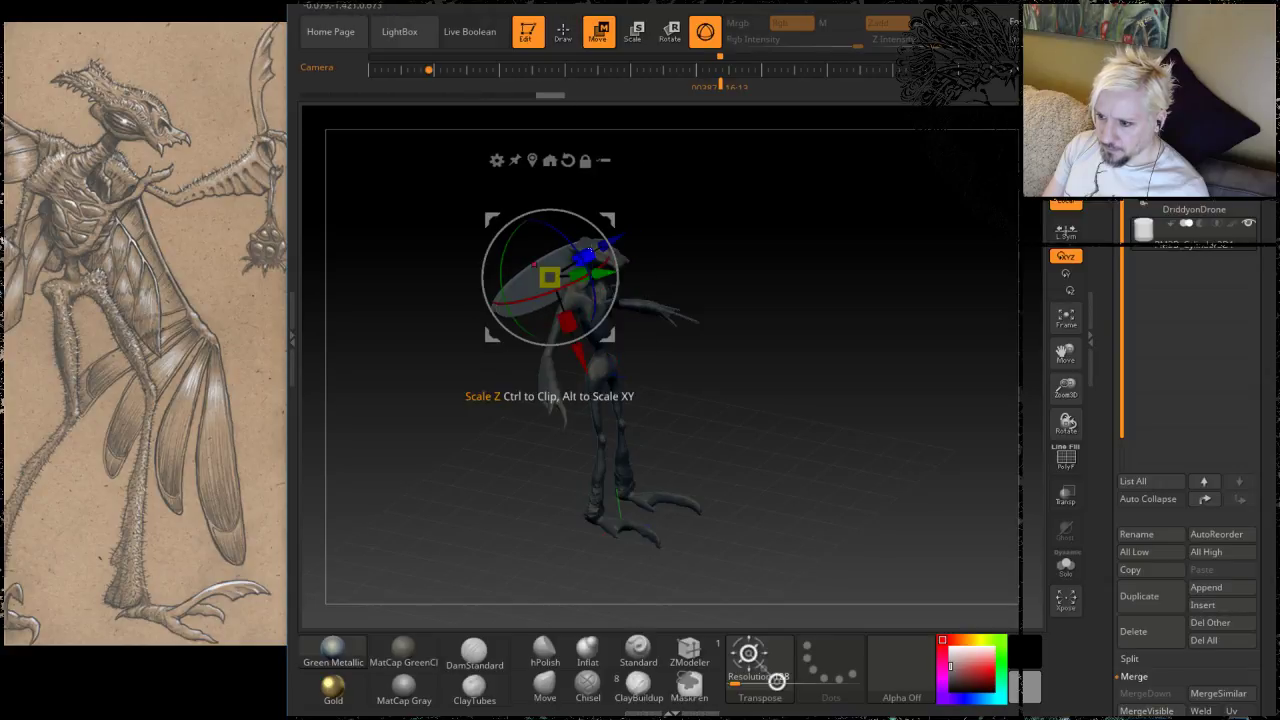
pyautogui.moveTo(608, 241); pyautogui.dragTo(544, 280)
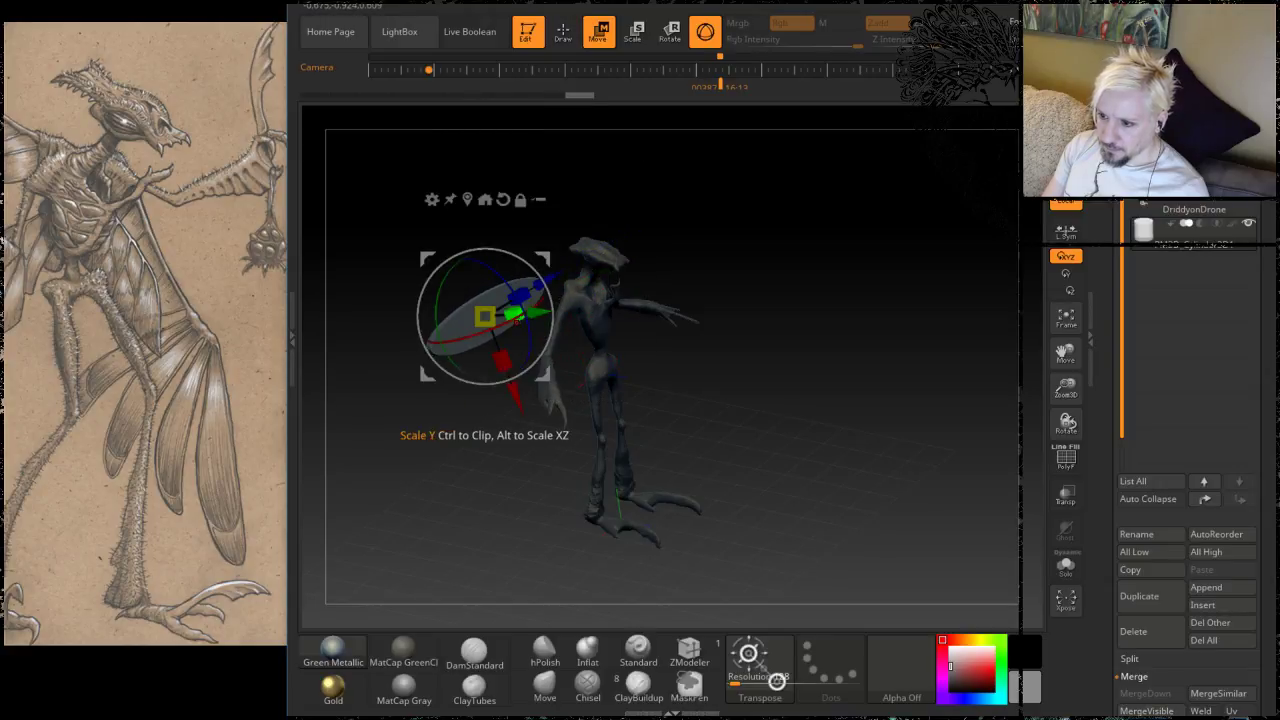
# Step: Thin the oval, tilt its outer end upward, and position its inner end against the creature's shoulder as a wing
pyautogui.moveTo(494, 332); pyautogui.dragTo(475, 345)
pyautogui.moveTo(497, 258); pyautogui.dragTo(500, 290)
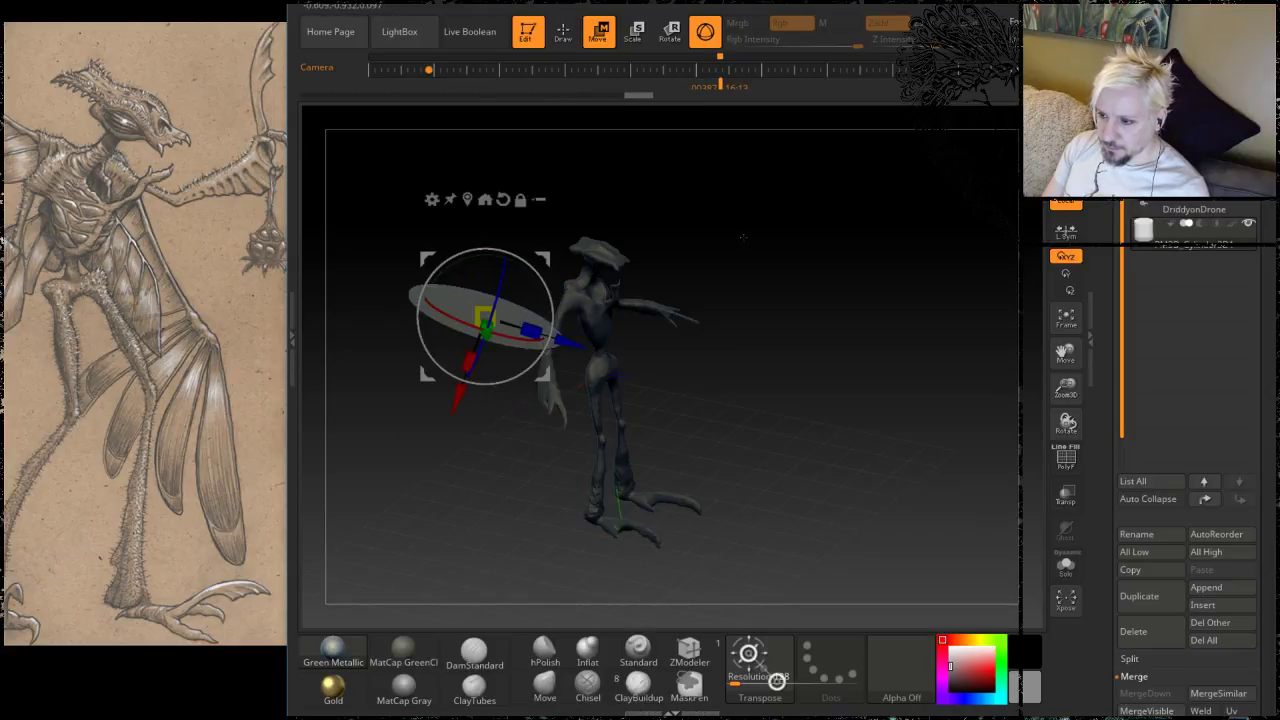
pyautogui.moveTo(749, 230); pyautogui.dragTo(692, 312)
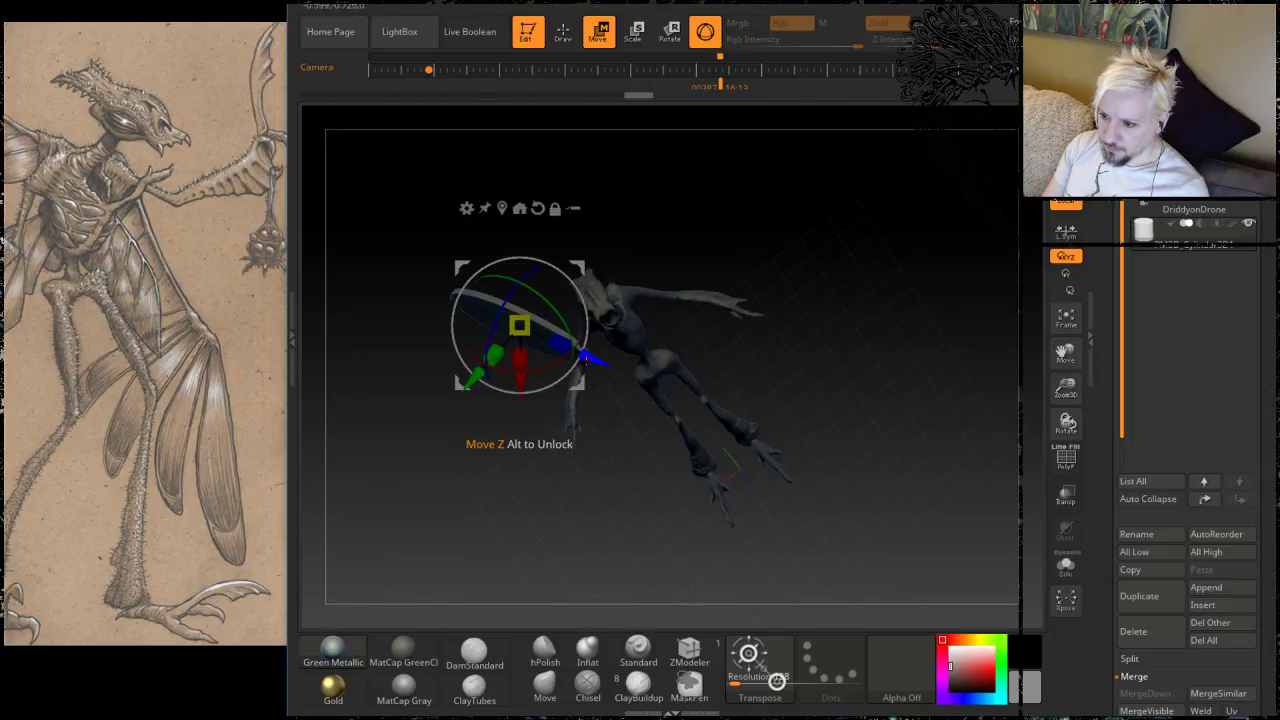
pyautogui.moveTo(476, 373); pyautogui.dragTo(494, 331)
pyautogui.moveTo(723, 263); pyautogui.dragTo(845, 322)
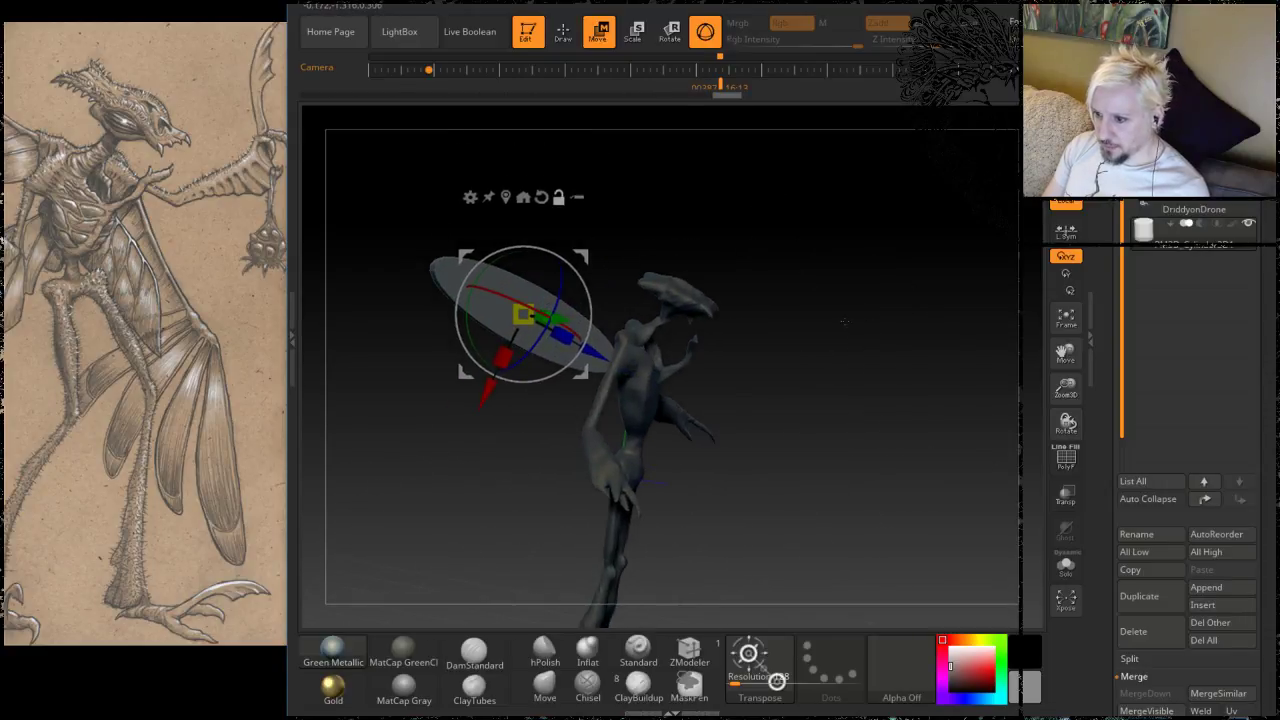
pyautogui.press('ctrl')
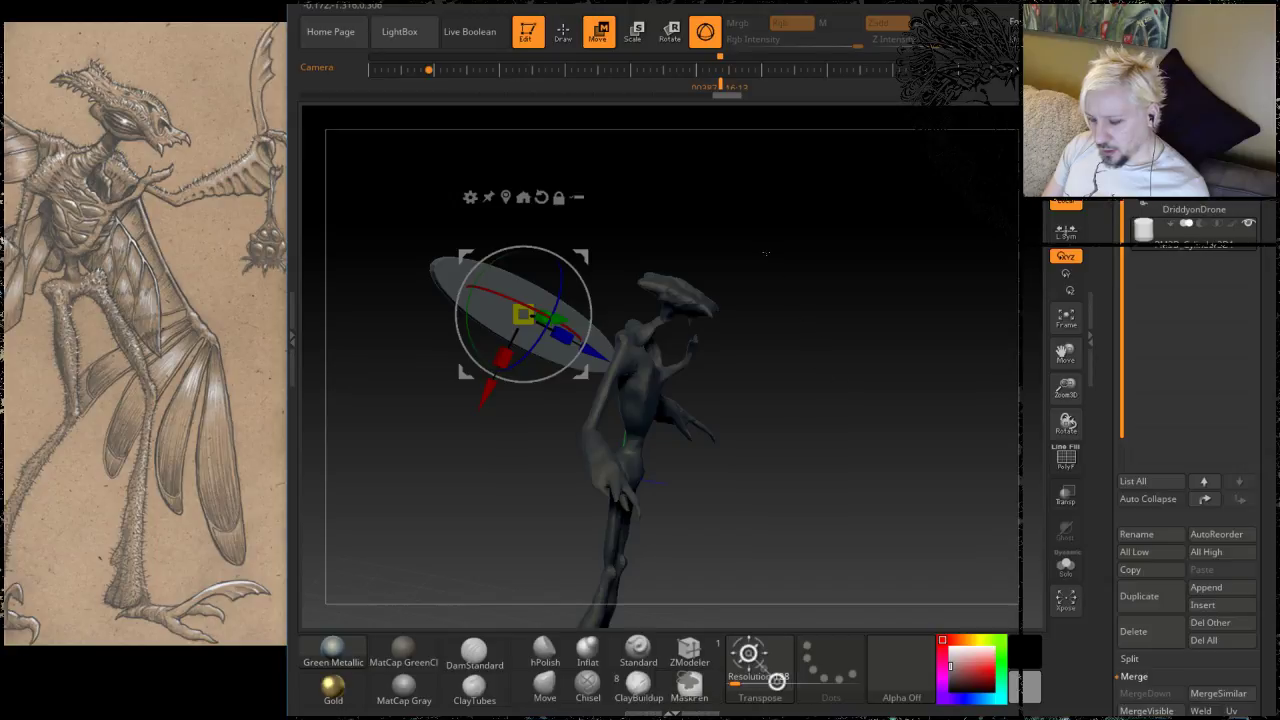
# Step: Convert the flat oval wing to a DynaMesh at resolution 128
pyautogui.press('q')
pyautogui.moveTo(832, 330); pyautogui.dragTo(794, 343)
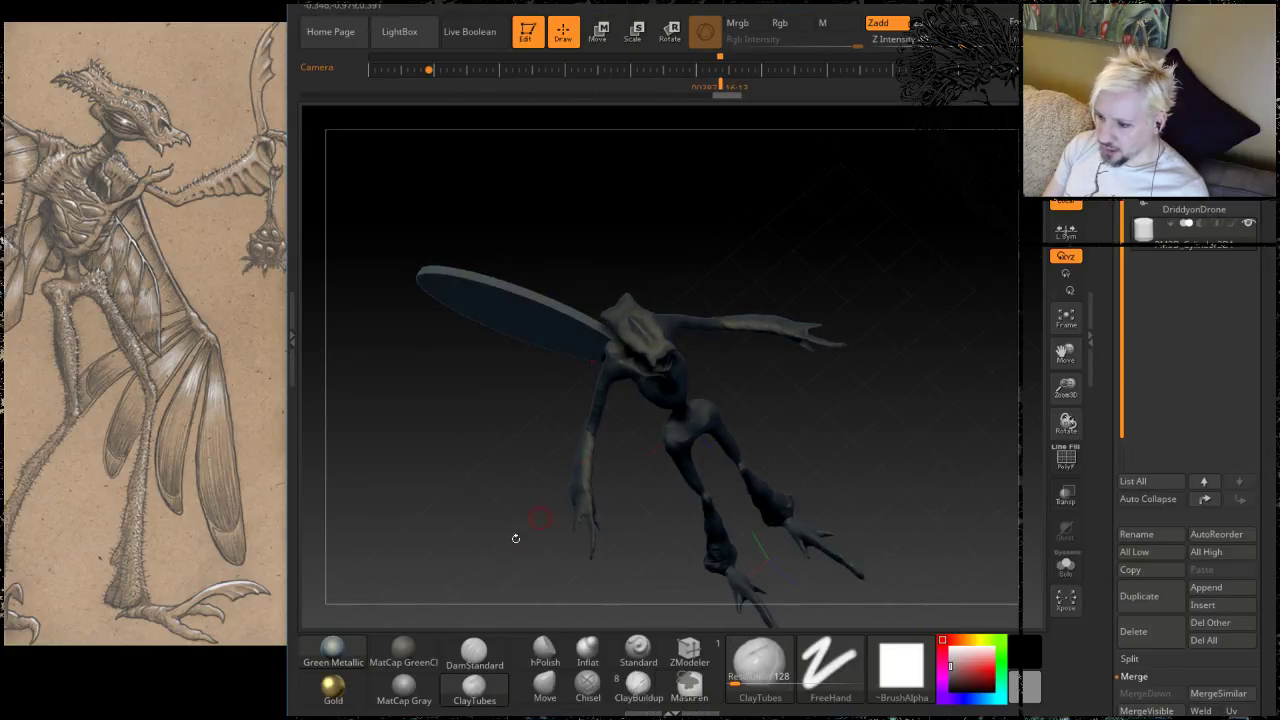
pyautogui.moveTo(514, 531)
pyautogui.mouseDown()
pyautogui.moveTo(460, 515)
pyautogui.moveTo(472, 562)
pyautogui.mouseUp()
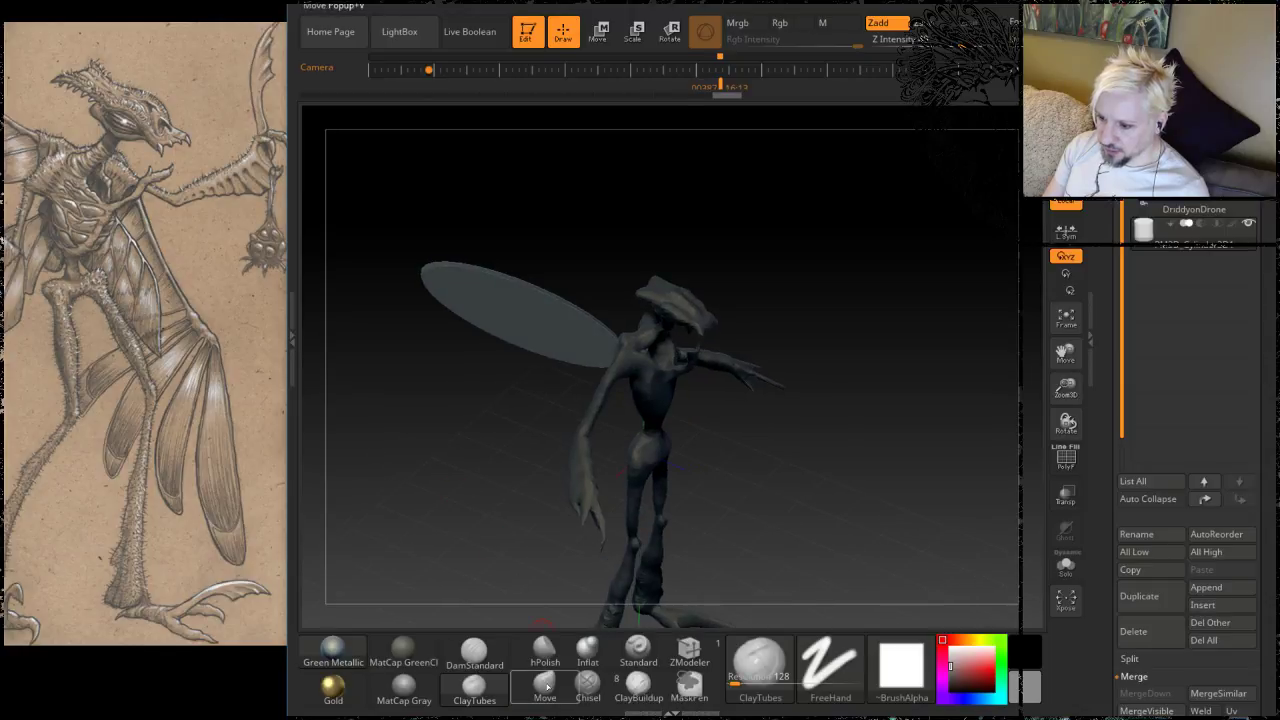
pyautogui.click(586, 652)
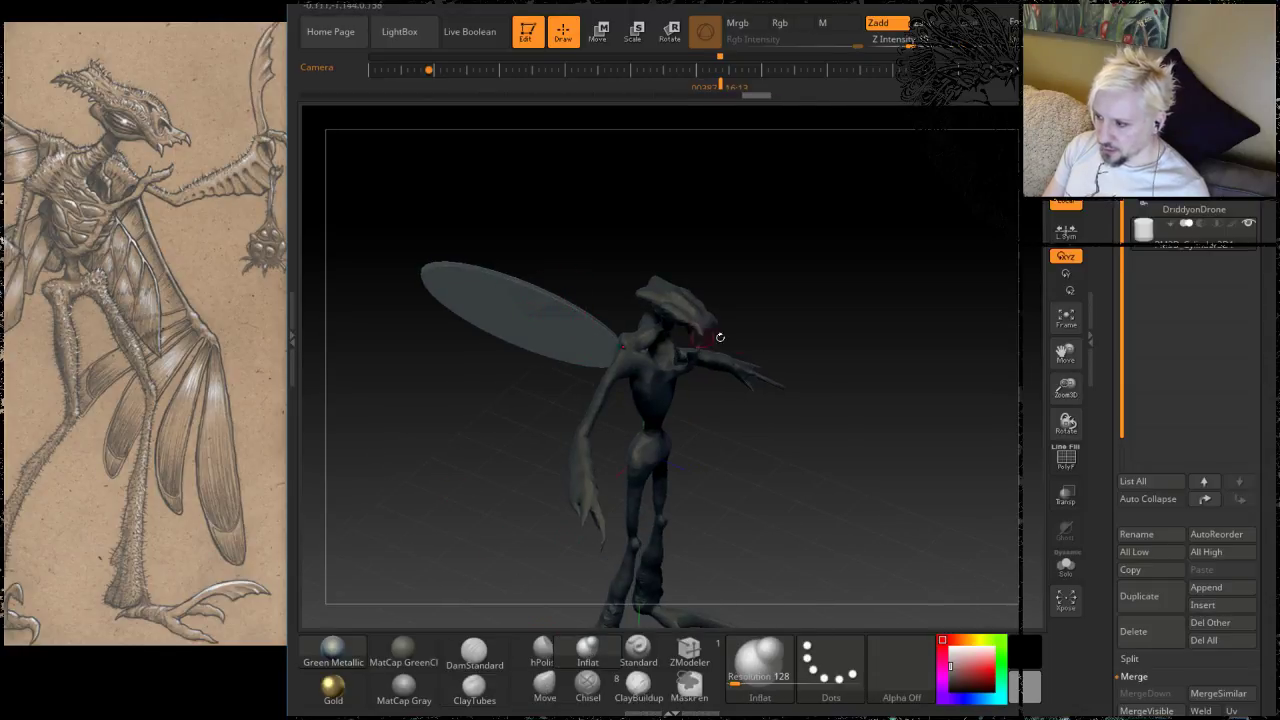
pyautogui.scroll(-5, 1180, 410)
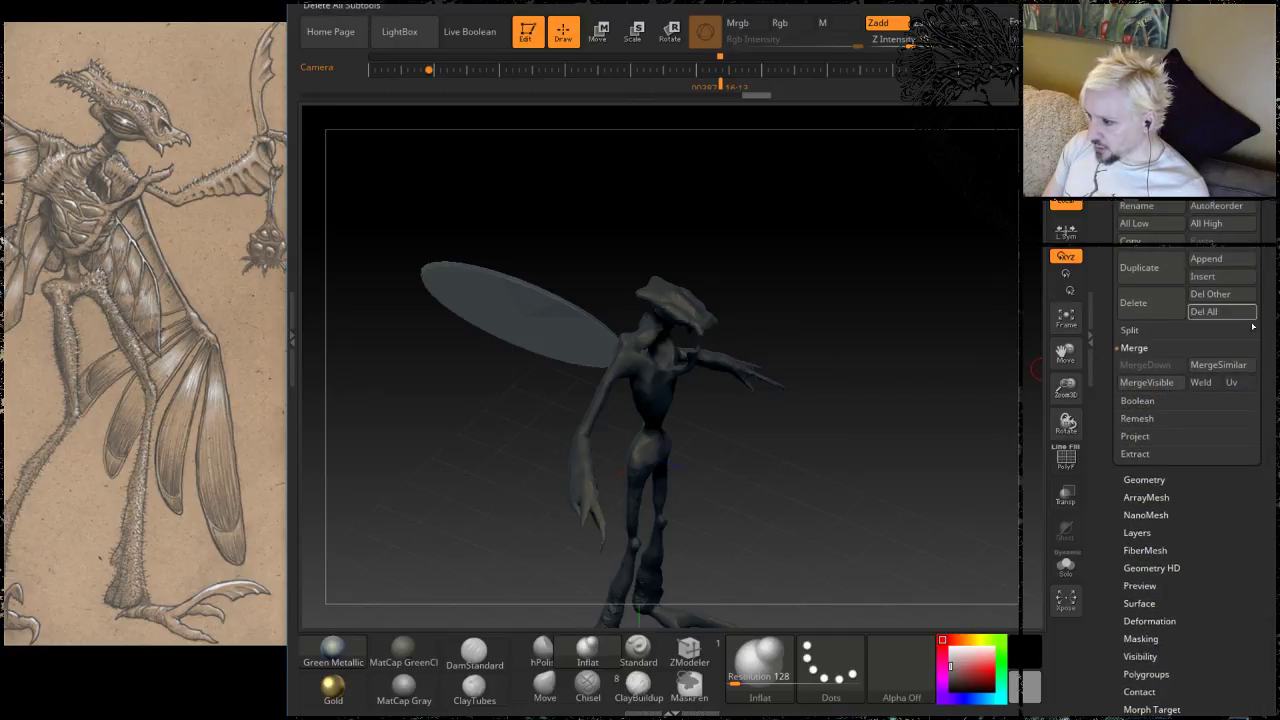
pyautogui.click(1146, 478)
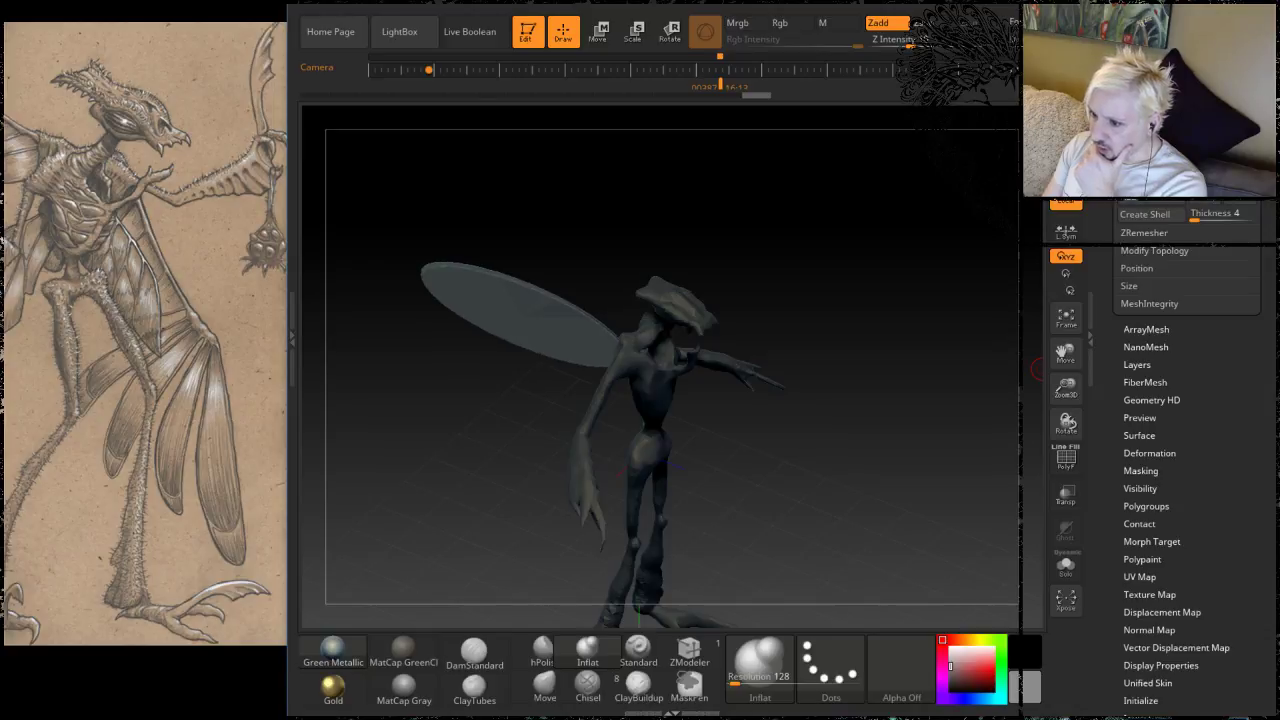
# Step: Smooth the hard rim of the oval wing into a softer, rounded edge
pyautogui.press('shift')
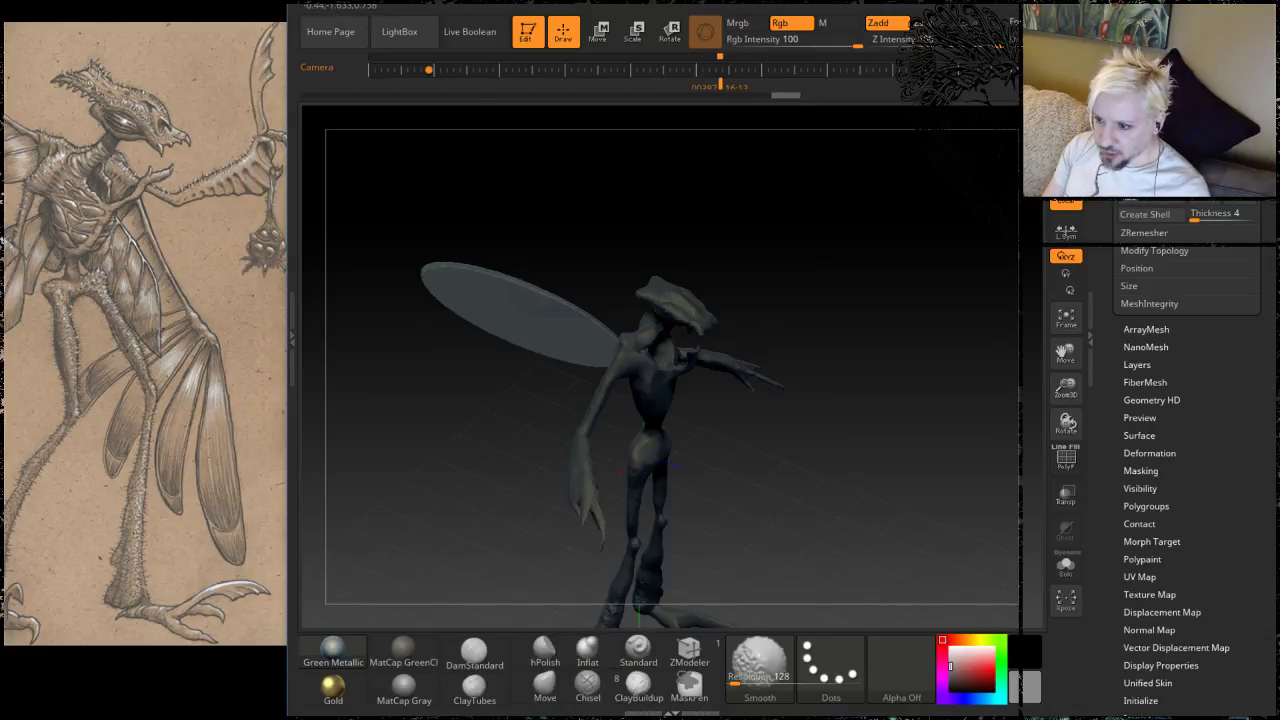
pyautogui.moveTo(592, 234)
pyautogui.mouseDown()
pyautogui.moveTo(600, 262)
pyautogui.moveTo(606, 228)
pyautogui.moveTo(637, 287)
pyautogui.moveTo(660, 257)
pyautogui.moveTo(677, 260)
pyautogui.mouseUp()
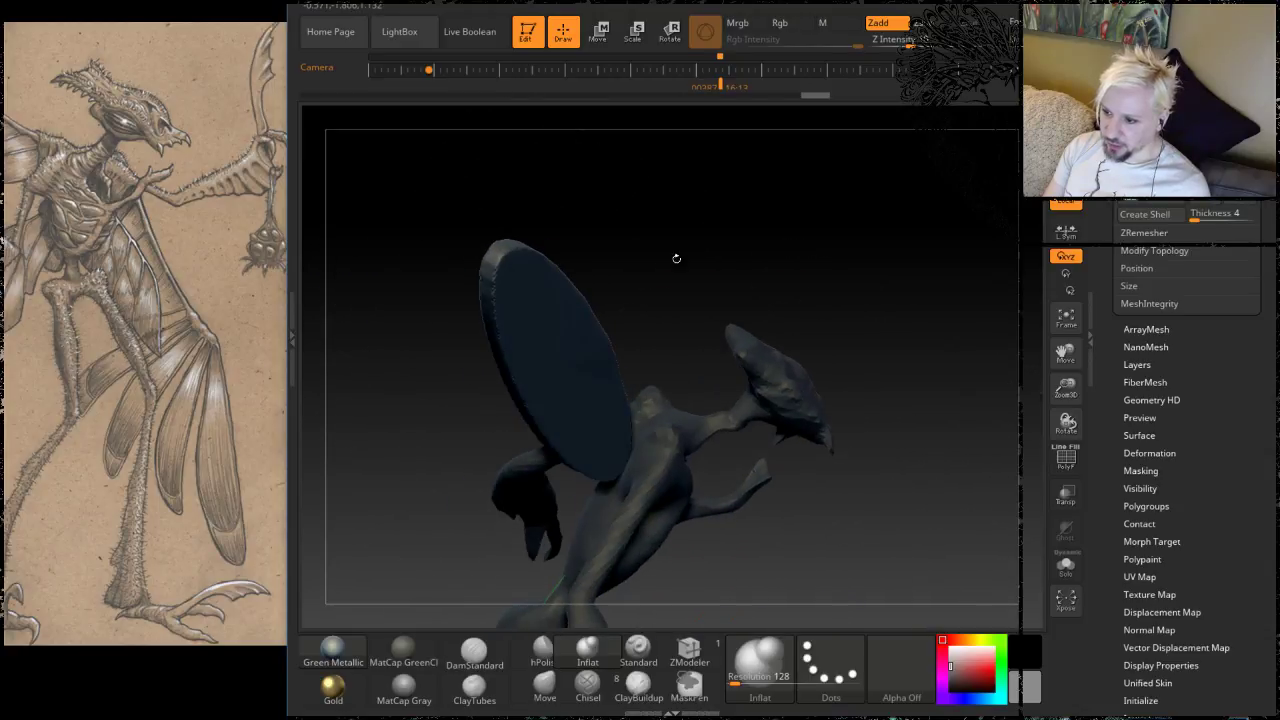
pyautogui.press('shift')
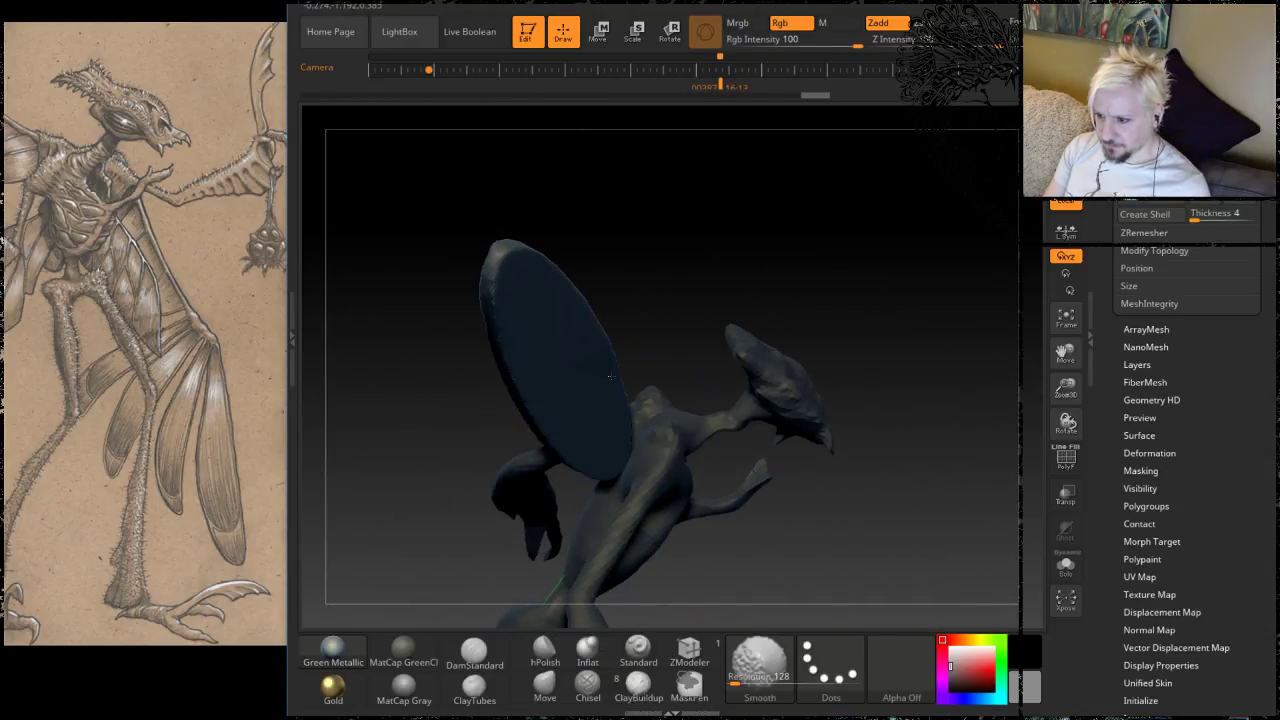
pyautogui.moveTo(686, 238)
pyautogui.mouseDown()
pyautogui.moveTo(622, 252)
pyautogui.moveTo(760, 251)
pyautogui.moveTo(693, 203)
pyautogui.mouseUp()
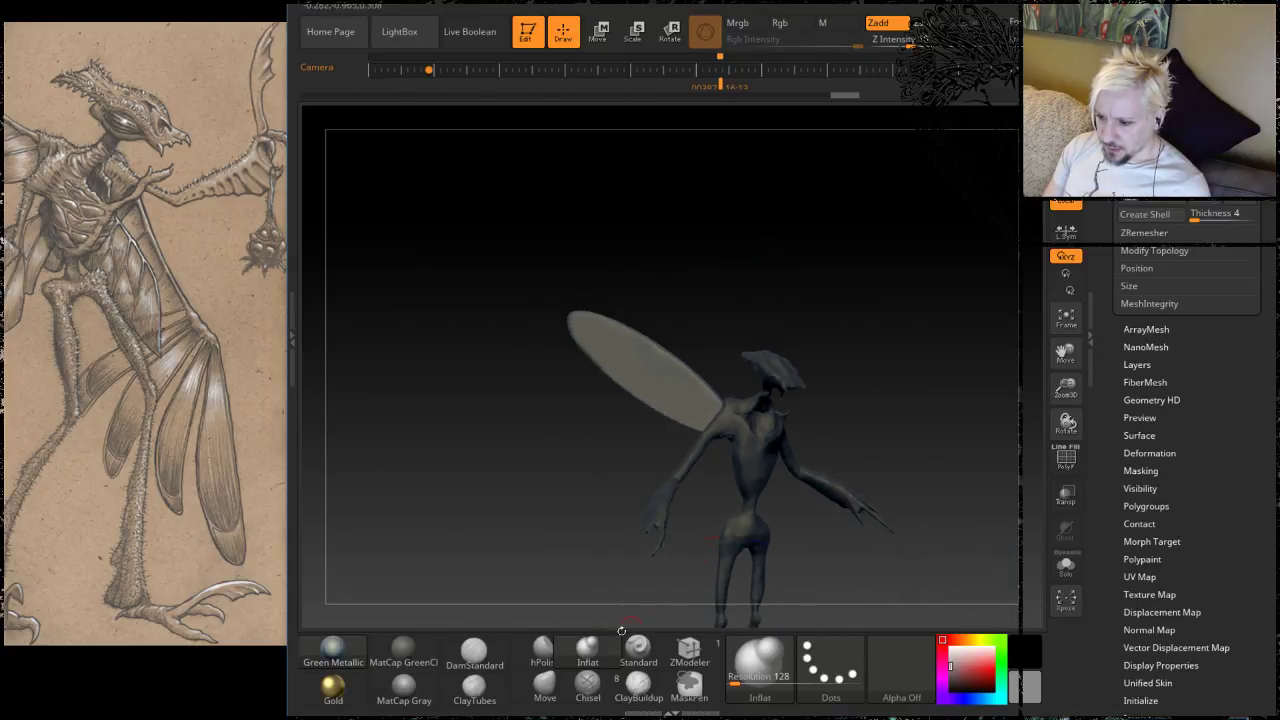
# Step: Mirror the oval wing across to the other side of the creature's body with the Mirror deformation
pyautogui.moveTo(621, 630); pyautogui.dragTo(545, 468)
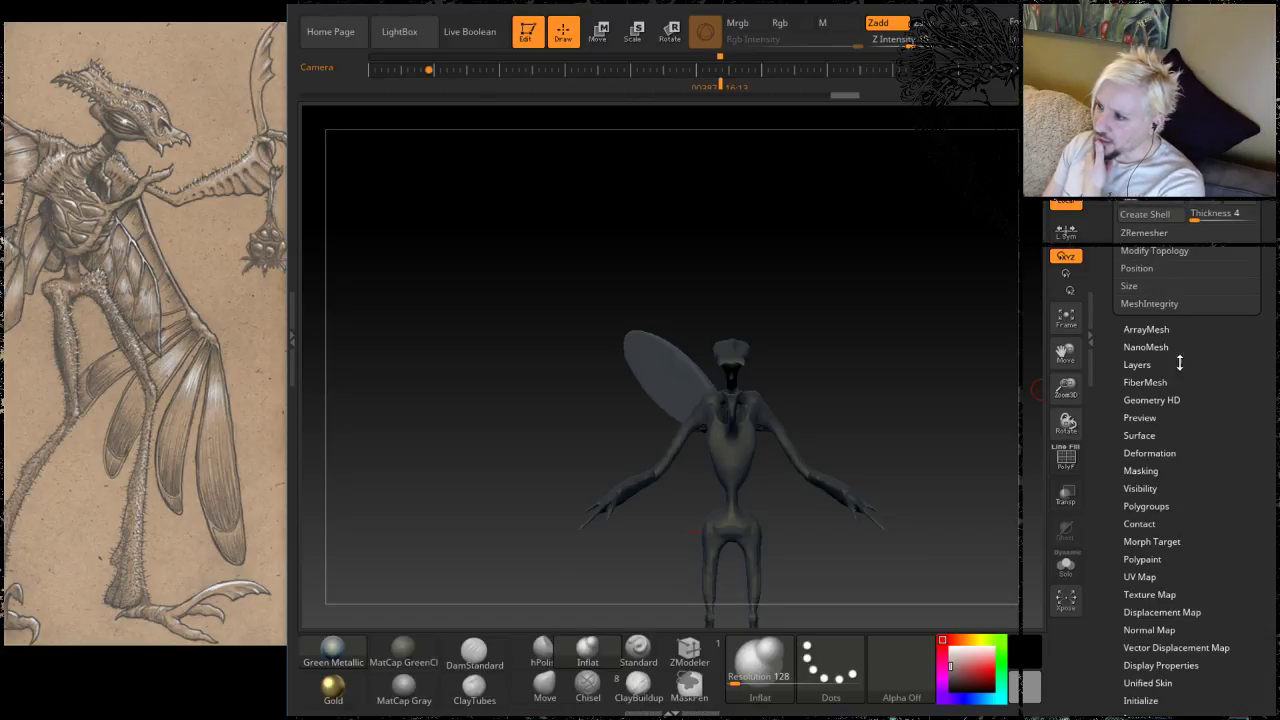
pyautogui.click(1160, 452)
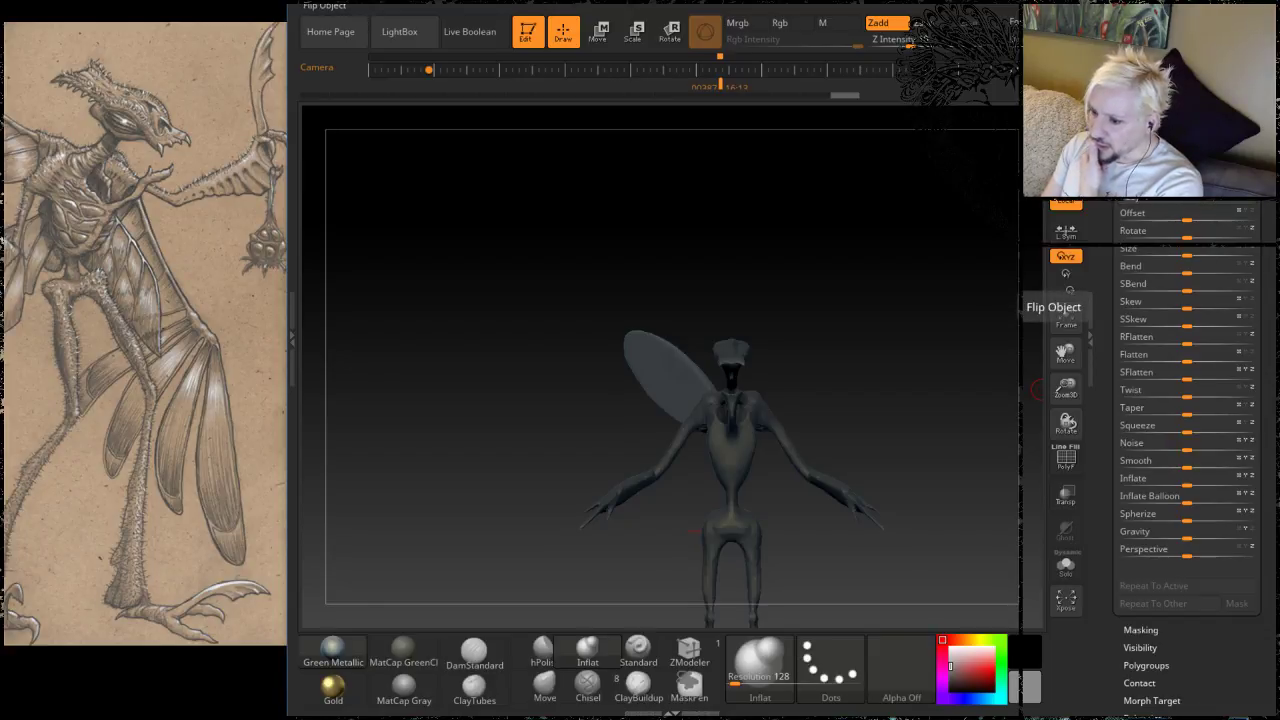
pyautogui.click(1068, 291)
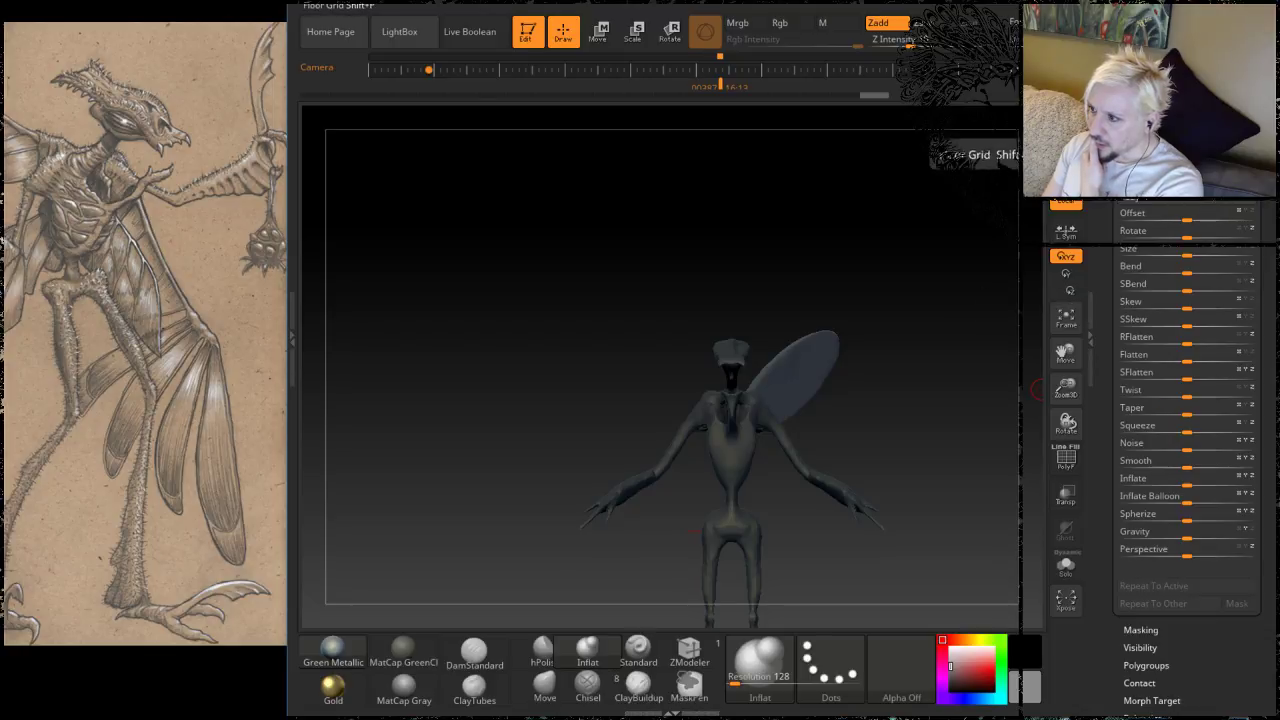
pyautogui.moveTo(813, 232); pyautogui.dragTo(909, 294)
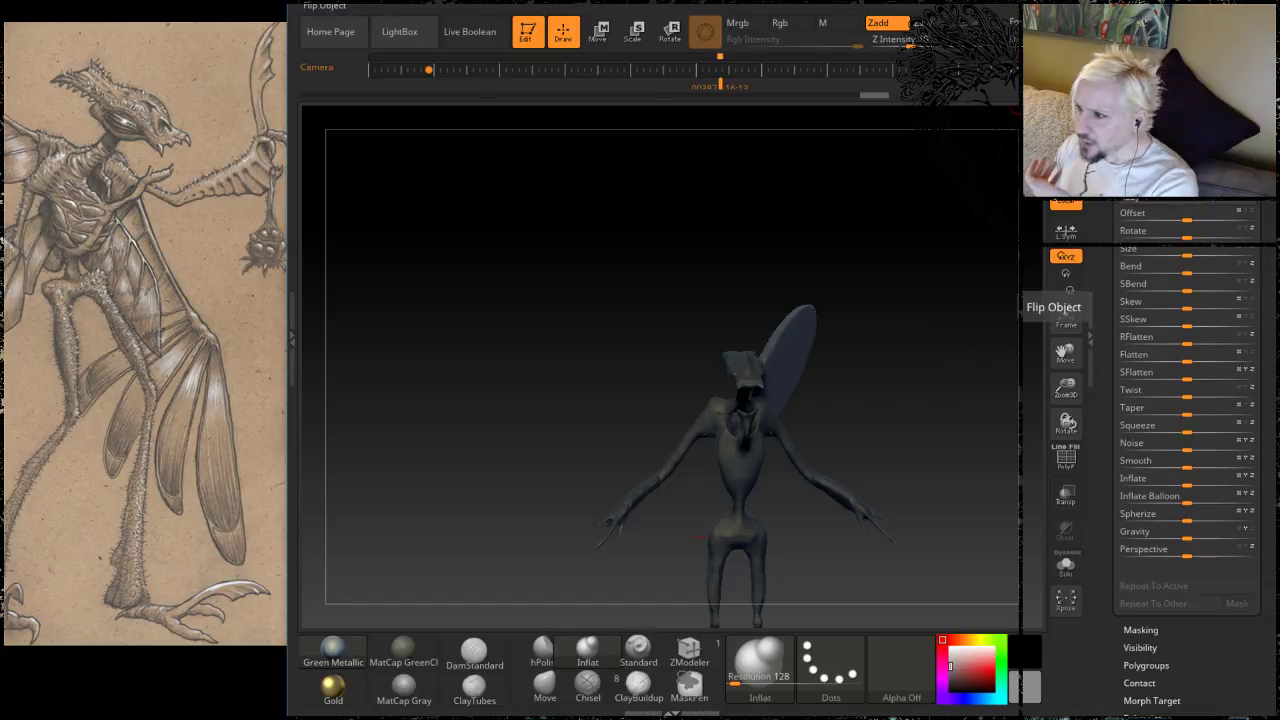
pyautogui.moveTo(1106, 225); pyautogui.dragTo(1106, 692)
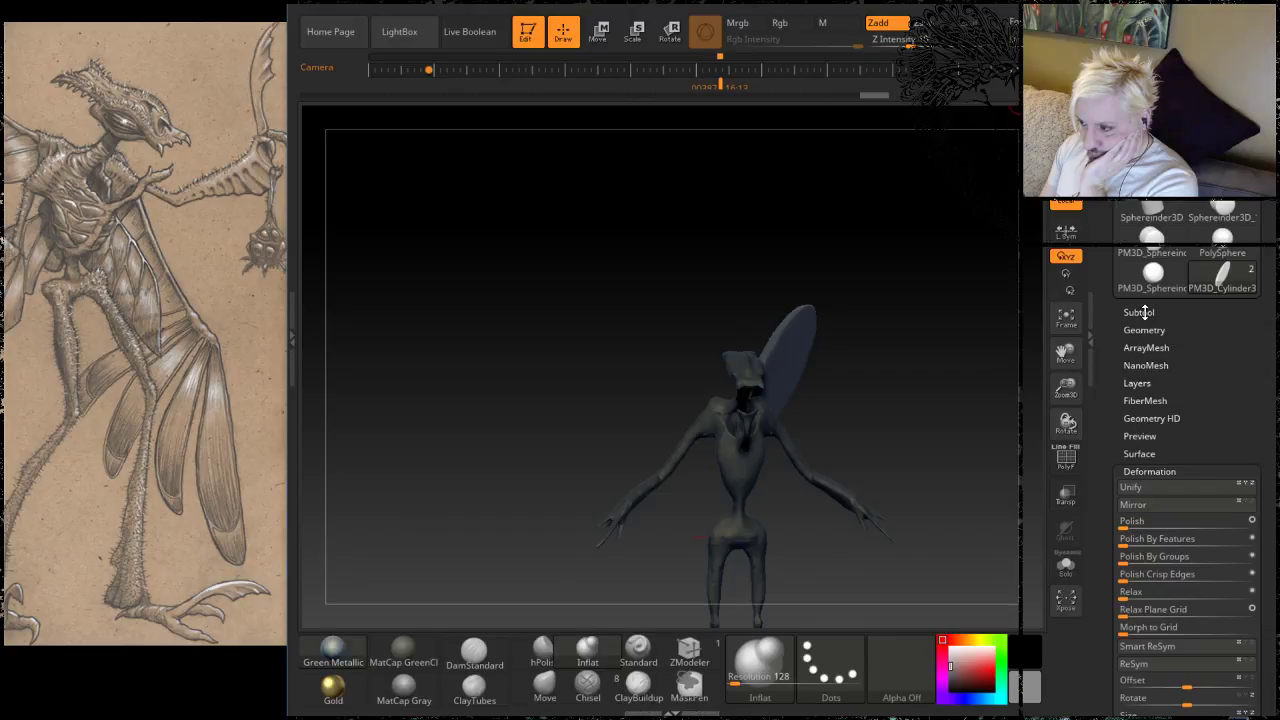
pyautogui.click(1145, 328)
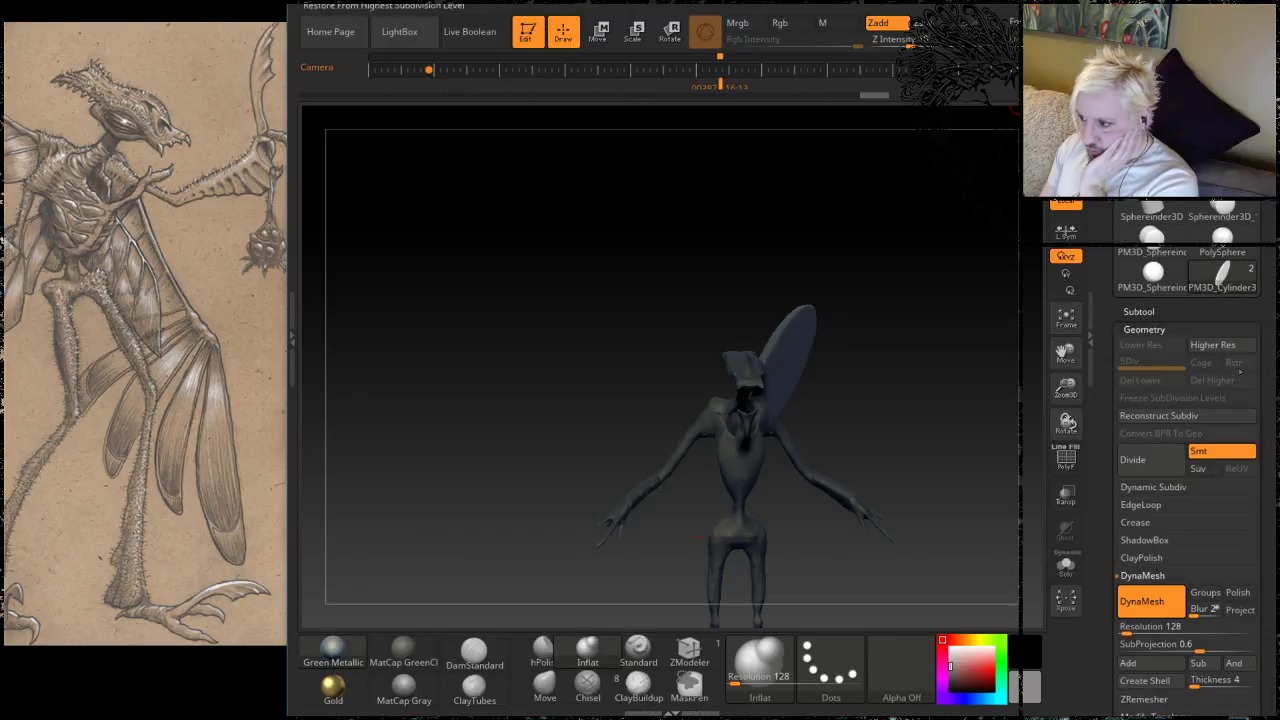
pyautogui.scroll(-5, 1261, 380)
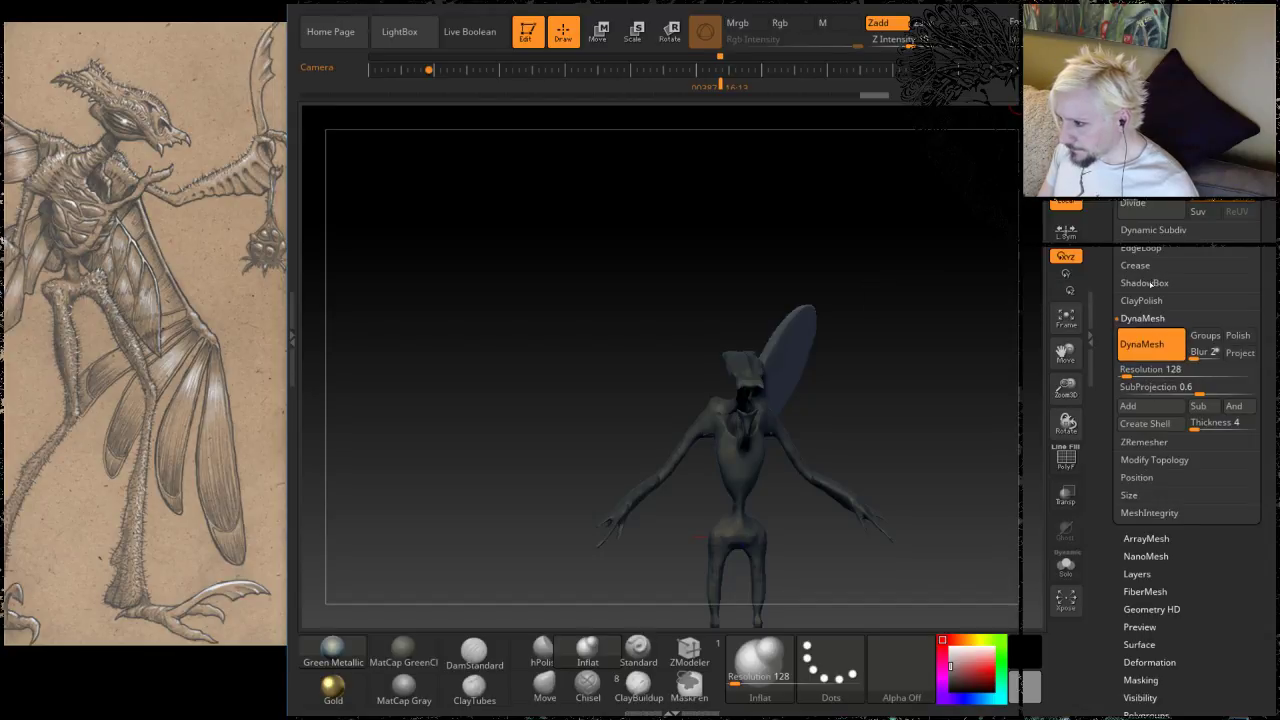
# Step: Make the DriddyonDrone body the active subtool and hide the cylinder wing
pyautogui.moveTo(906, 387); pyautogui.dragTo(898, 492)
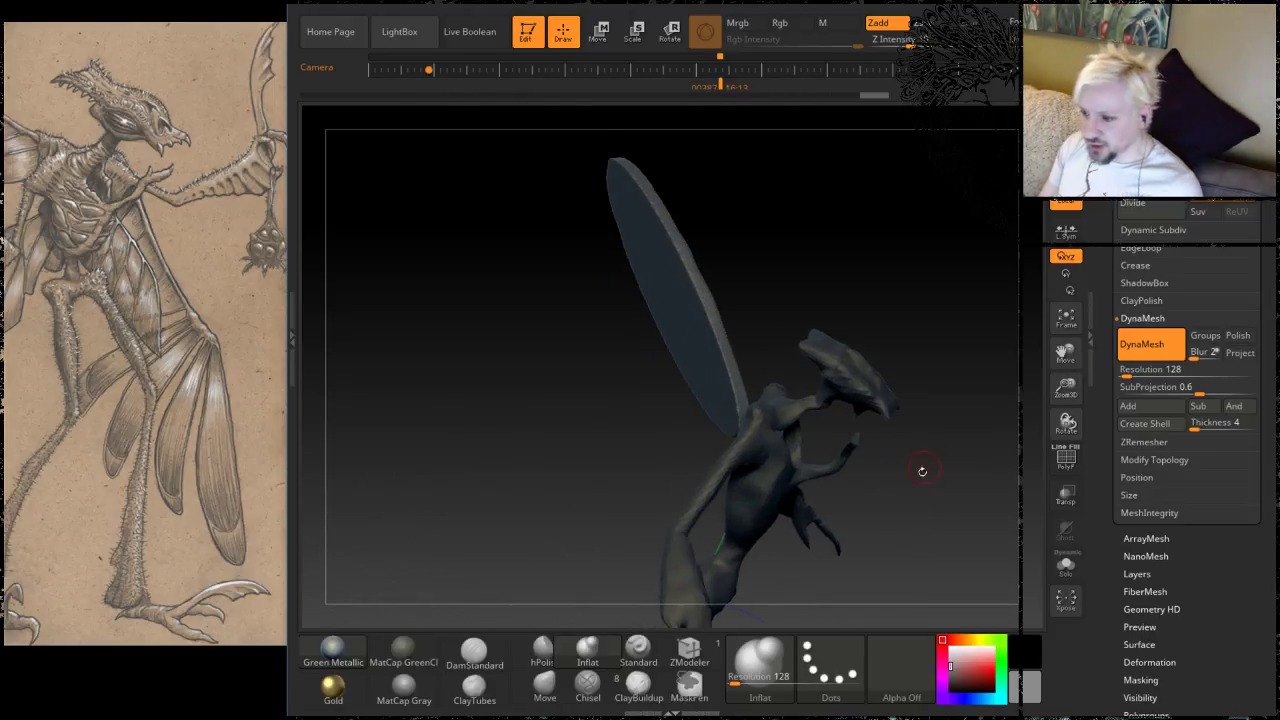
pyautogui.moveTo(922, 471); pyautogui.dragTo(939, 439)
pyautogui.click(1143, 45)
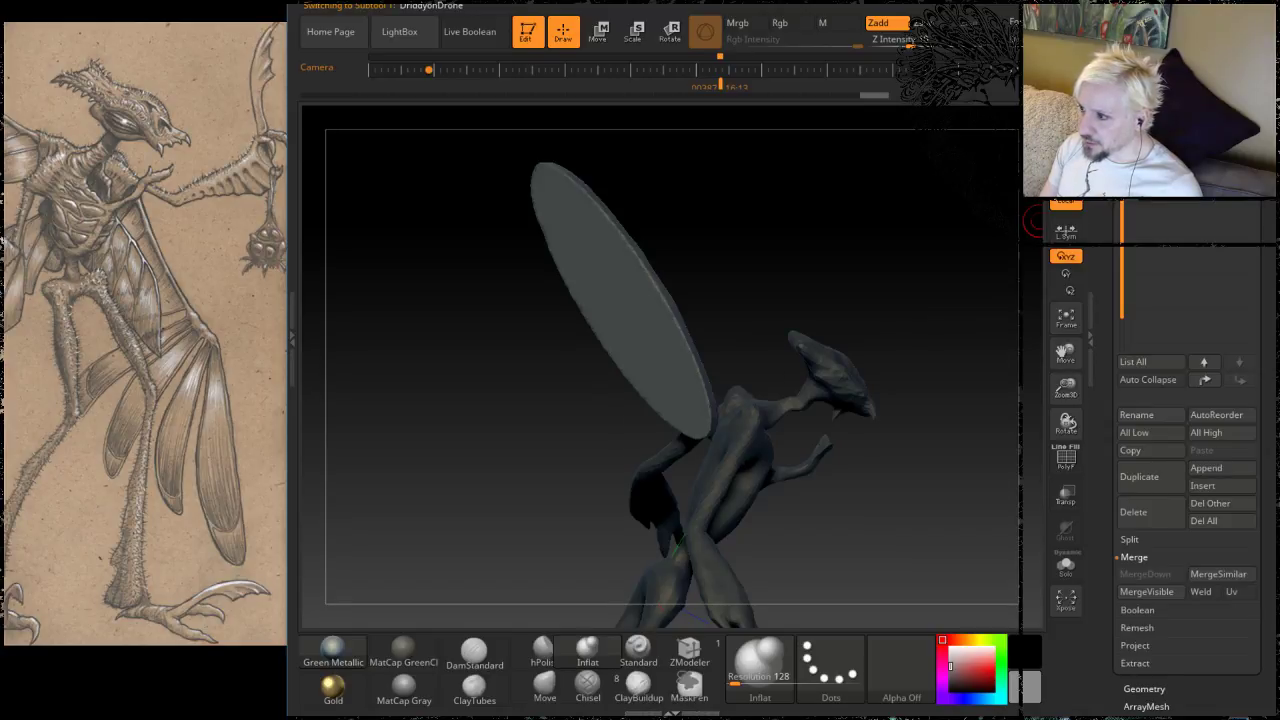
pyautogui.click(1172, 110)
# Step: Mask a small round spot on the back of each shoulder symmetrically, and invert the mask
pyautogui.moveTo(890, 283); pyautogui.dragTo(759, 397)
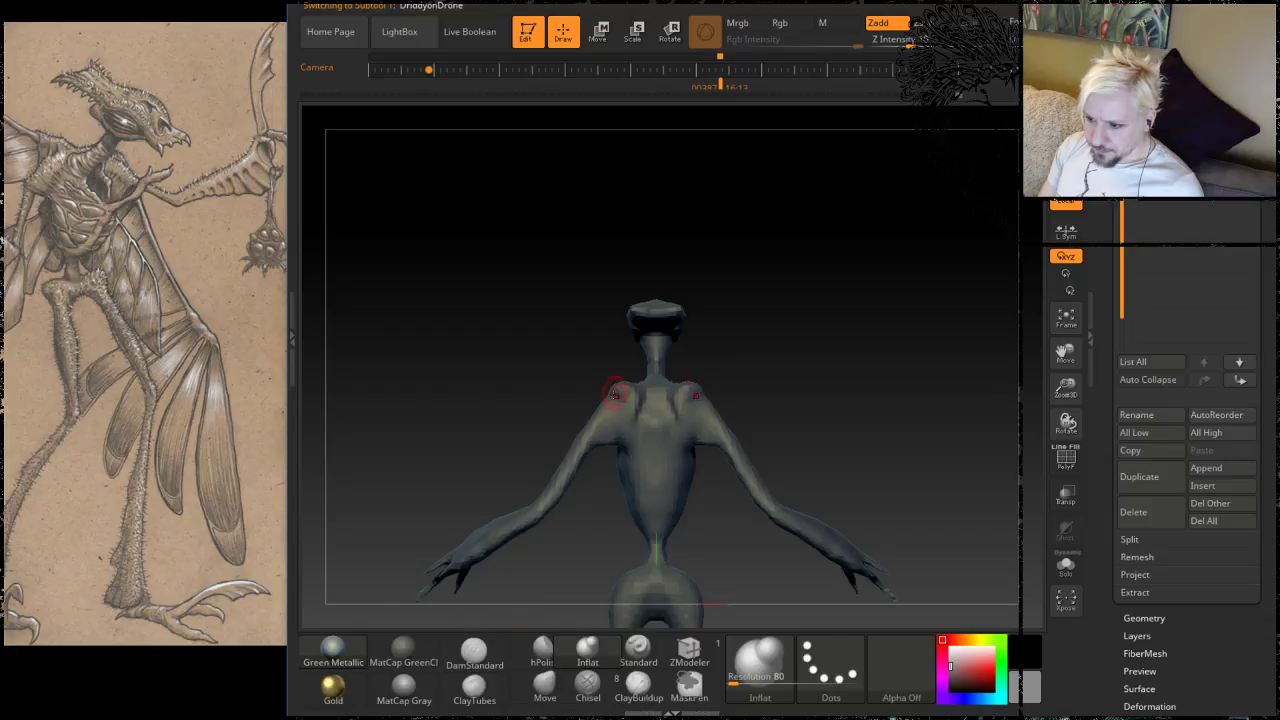
pyautogui.press('ctrl')
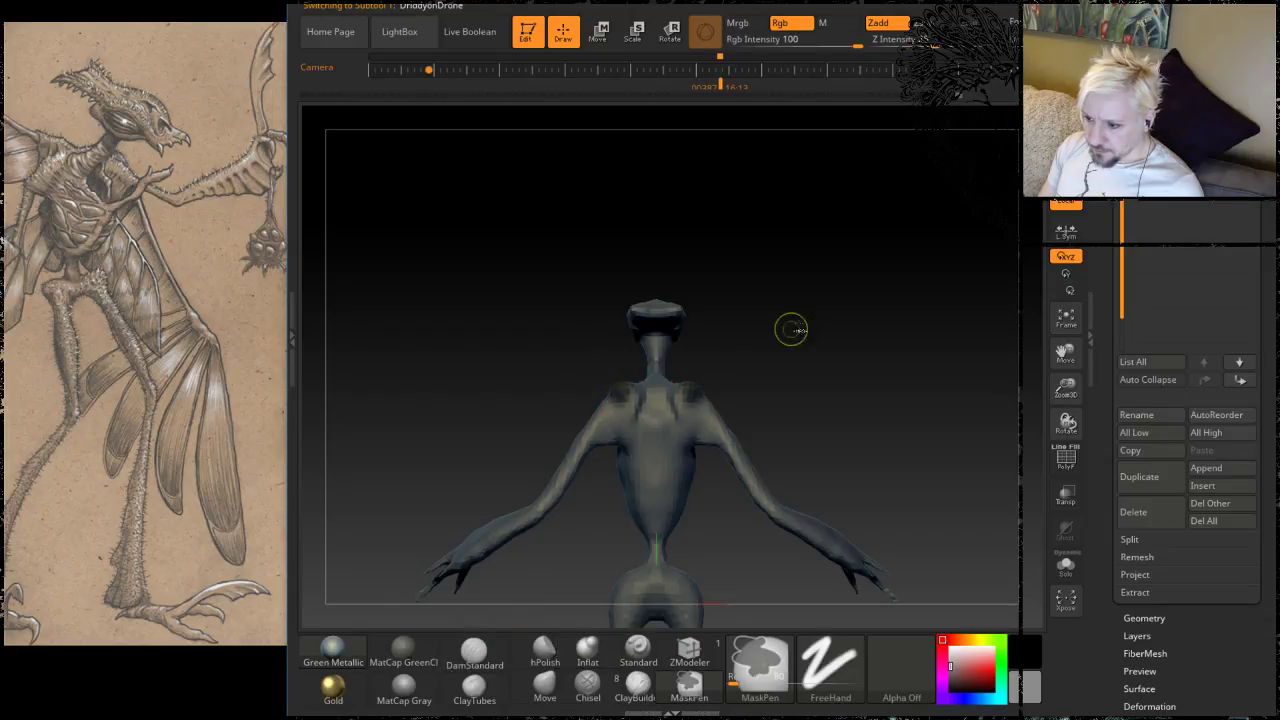
pyautogui.keyDown('ctrl'); pyautogui.click(789, 329); pyautogui.keyUp('ctrl')
# Step: Enlarge the Move brush and pull the unmasked shoulder spots up and outward into long, thin wing arms
pyautogui.click(545, 693)
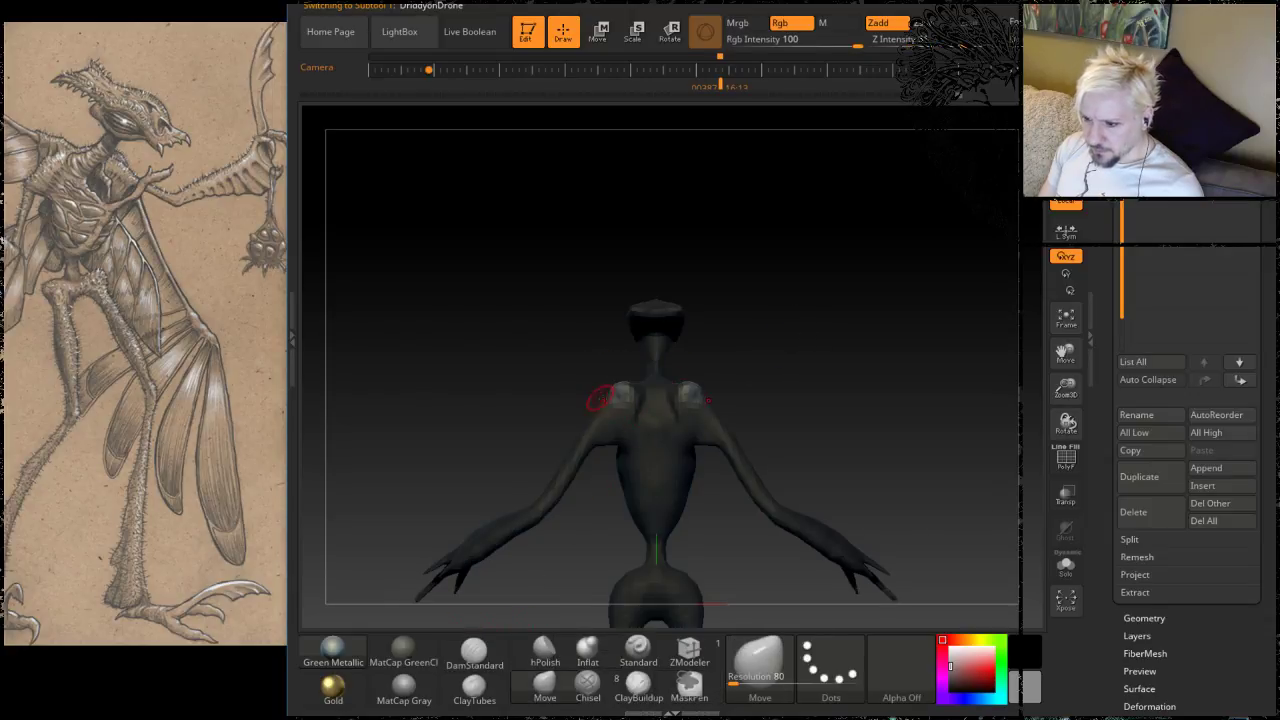
pyautogui.press('space')
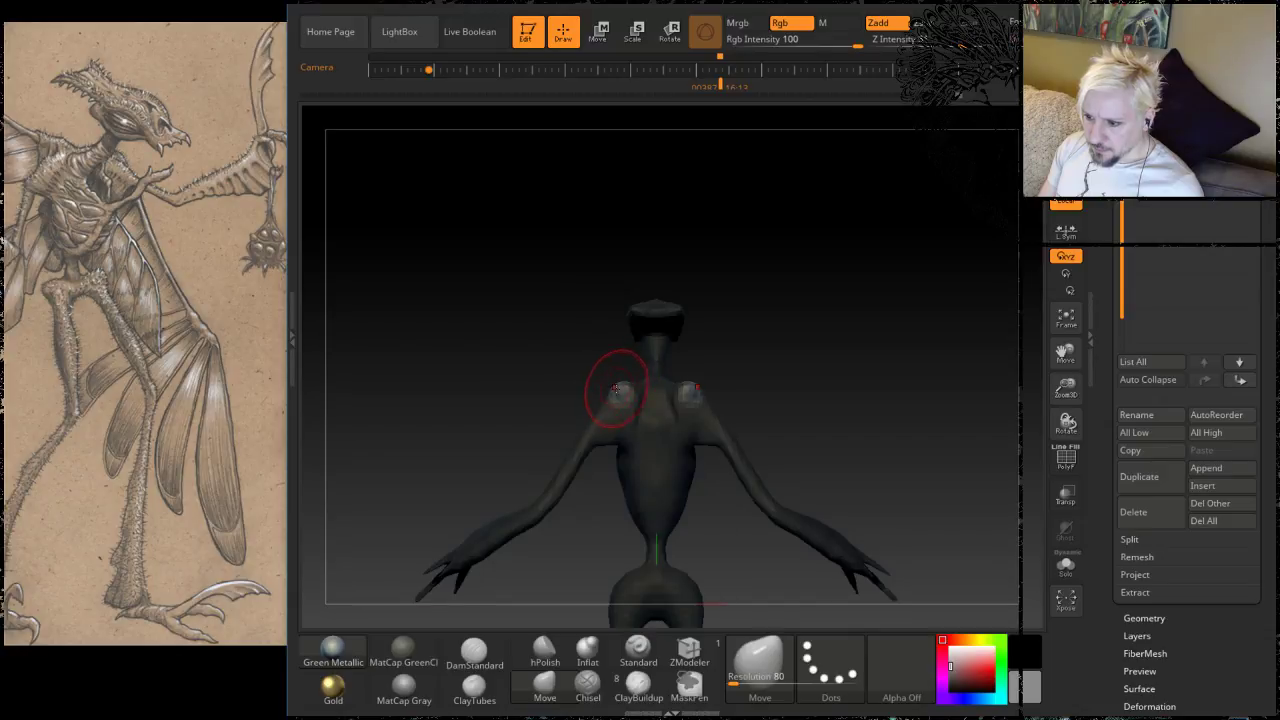
pyautogui.moveTo(614, 386)
pyautogui.mouseDown()
pyautogui.moveTo(586, 320)
pyautogui.moveTo(456, 261)
pyautogui.mouseUp()
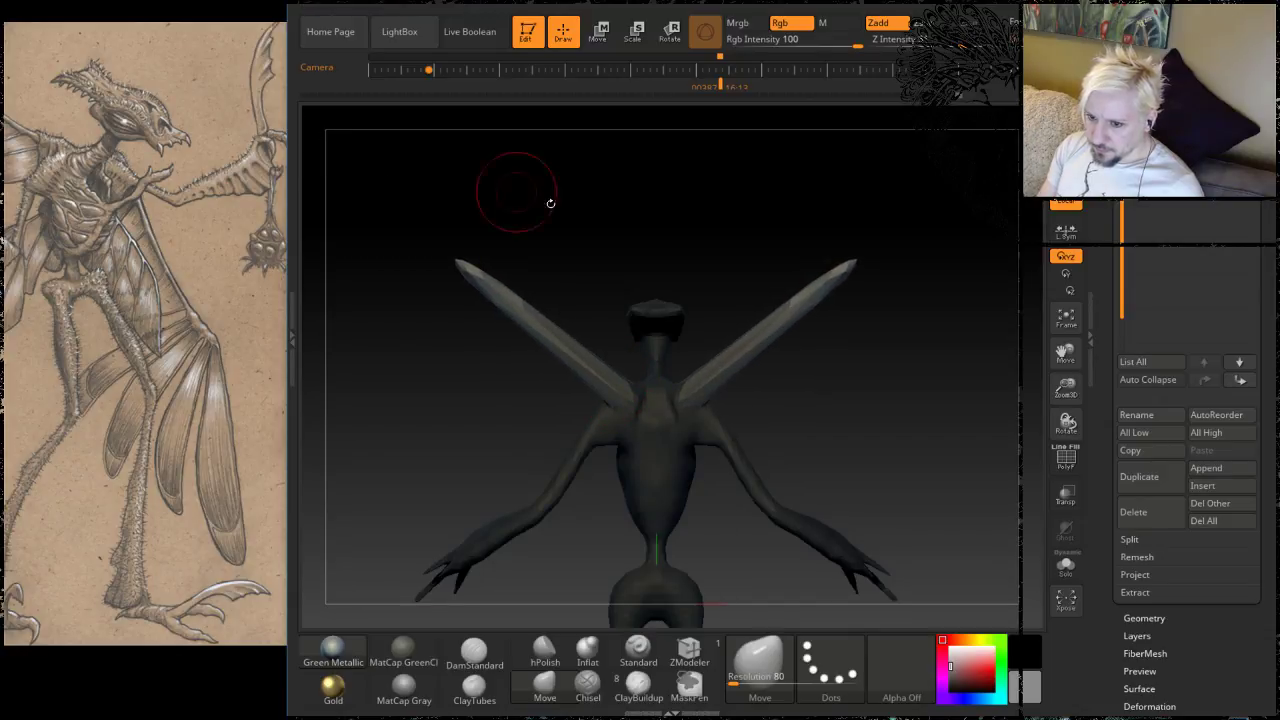
pyautogui.moveTo(917, 421)
pyautogui.mouseDown()
pyautogui.moveTo(803, 343)
pyautogui.moveTo(608, 280)
pyautogui.moveTo(710, 309)
pyautogui.mouseUp()
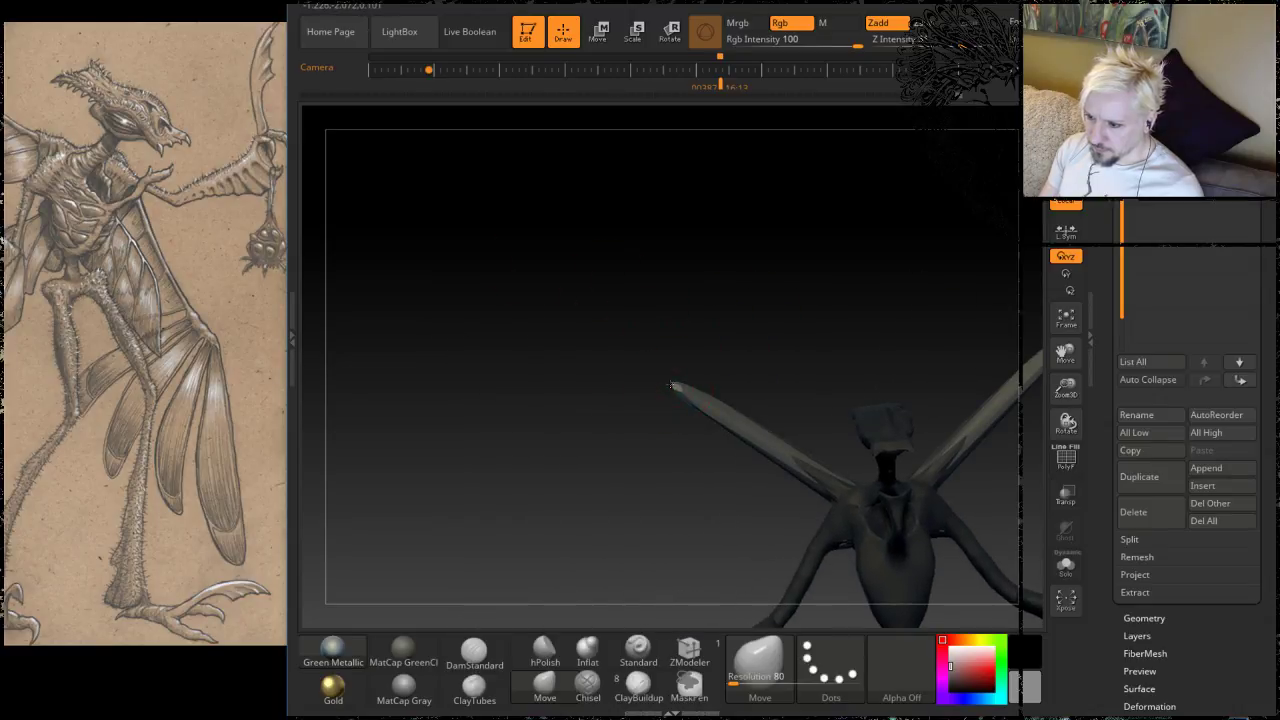
pyautogui.moveTo(672, 386); pyautogui.dragTo(603, 343)
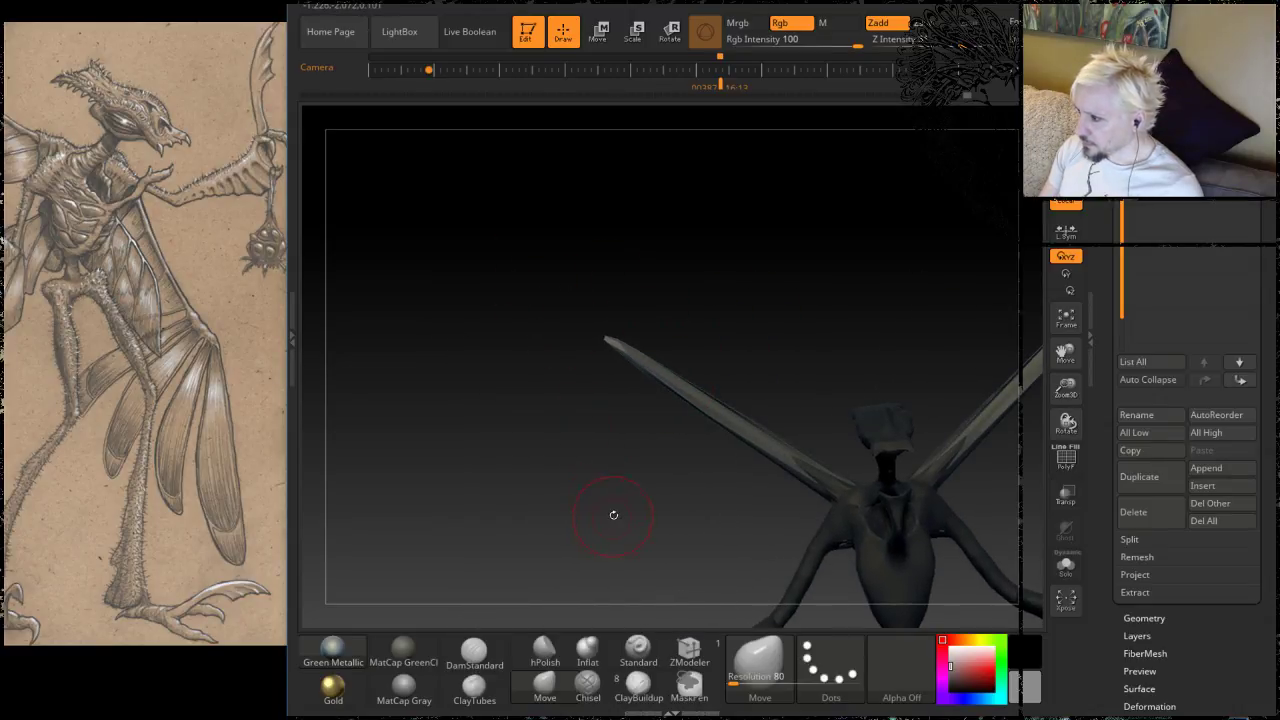
# Step: Pull the wing arms' tips slightly backward with the Move brush, and clear the mask from the body
pyautogui.moveTo(613, 515); pyautogui.dragTo(591, 386)
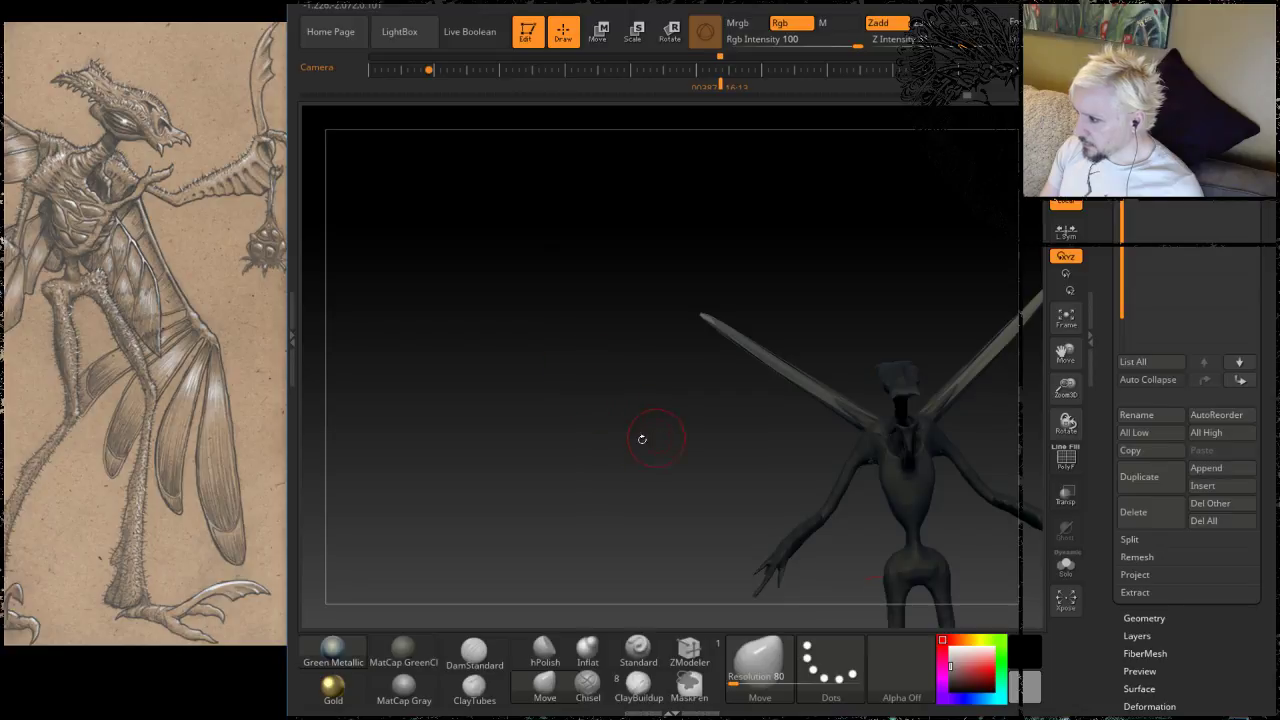
pyautogui.moveTo(642, 439)
pyautogui.mouseDown()
pyautogui.moveTo(620, 466)
pyautogui.moveTo(650, 470)
pyautogui.moveTo(565, 402)
pyautogui.moveTo(543, 403)
pyautogui.moveTo(608, 250)
pyautogui.mouseUp()
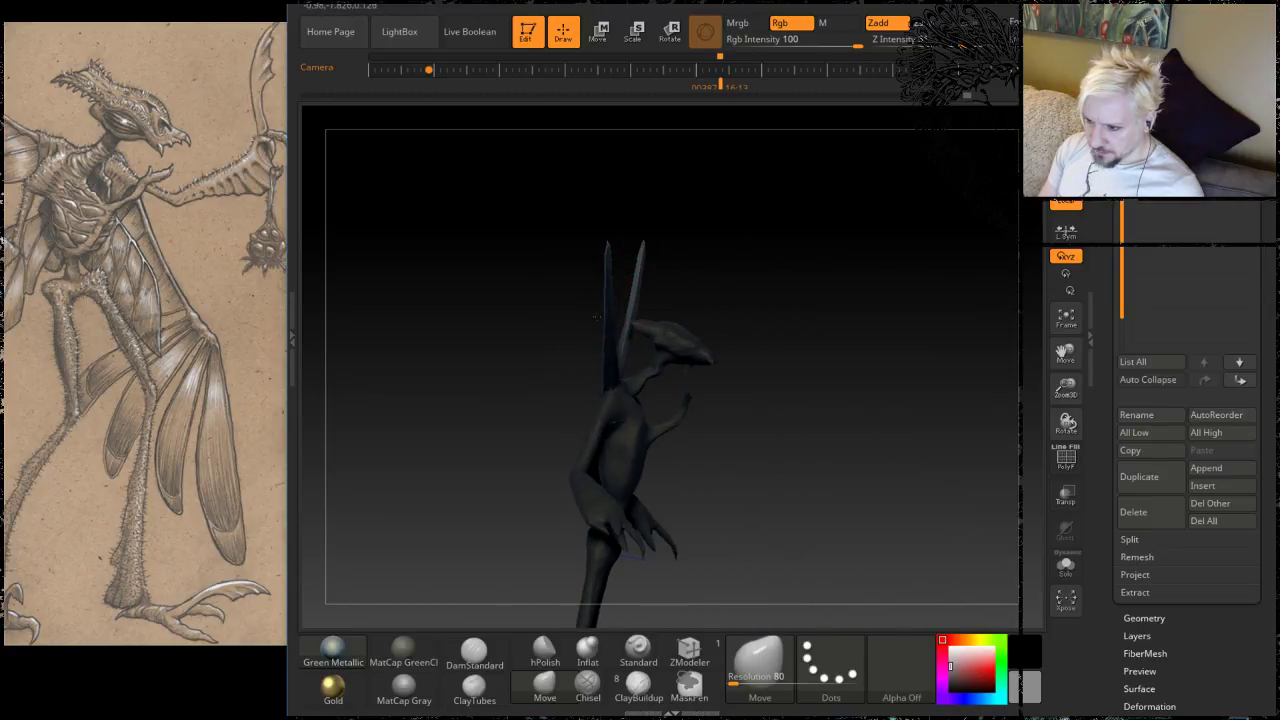
pyautogui.moveTo(590, 248); pyautogui.dragTo(562, 233)
pyautogui.keyDown('alt'); pyautogui.moveTo(772, 245); pyautogui.dragTo(622, 320); pyautogui.keyUp('alt')
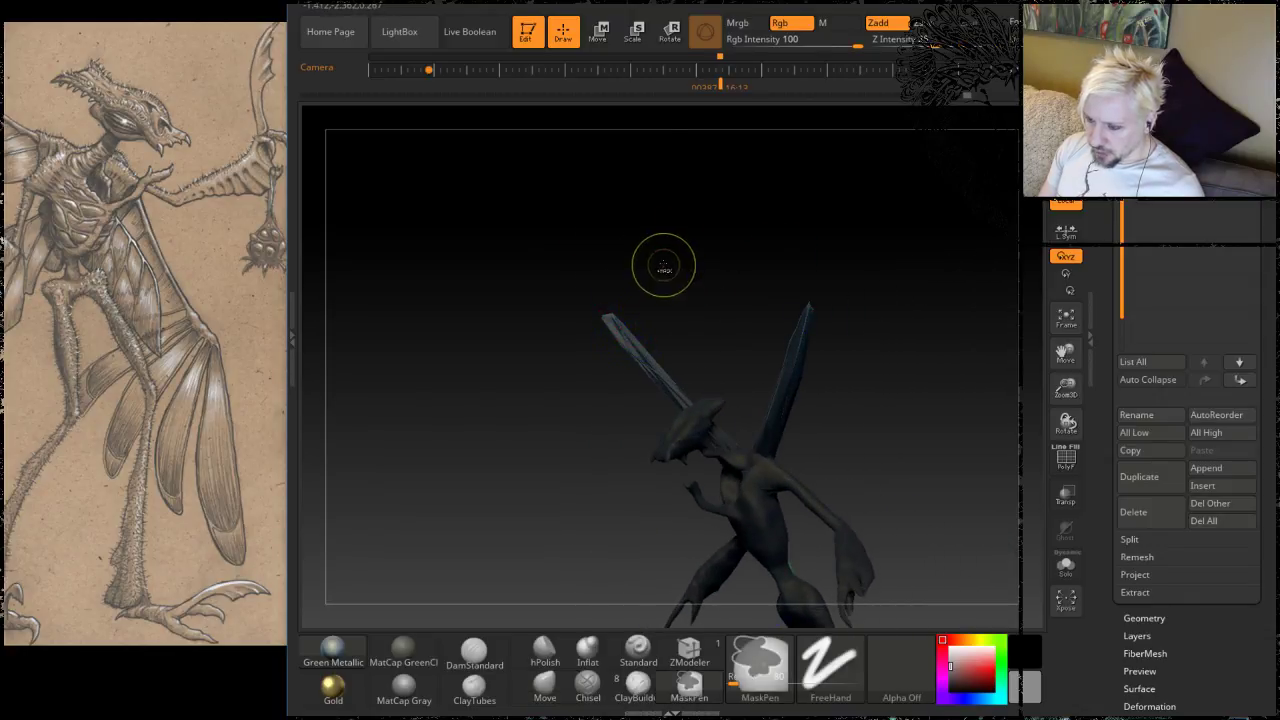
pyautogui.moveTo(663, 263)
pyautogui.keyDown('shift'); pyautogui.mouseDown()
pyautogui.moveTo(680, 289)
pyautogui.moveTo(737, 288)
pyautogui.moveTo(656, 290)
pyautogui.moveTo(630, 320)
pyautogui.moveTo(629, 354)
pyautogui.moveTo(729, 334)
pyautogui.moveTo(752, 370)
pyautogui.moveTo(800, 340)
pyautogui.moveTo(820, 300)
pyautogui.moveTo(784, 216)
pyautogui.mouseUp(); pyautogui.keyUp('shift')
pyautogui.moveTo(781, 330); pyautogui.dragTo(742, 313)
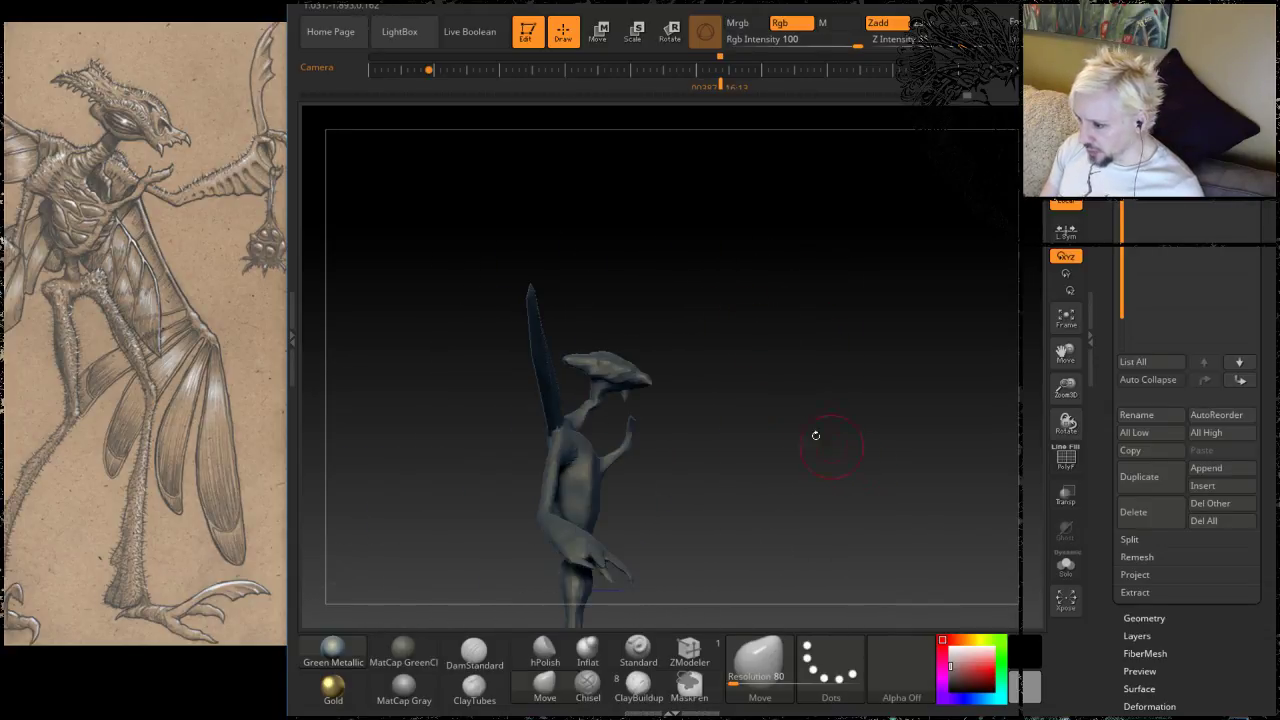
# Step: Enlarge the Move brush and bend the wing arms backward and outward into long curves with upturned tips
pyautogui.moveTo(809, 374); pyautogui.dragTo(665, 435)
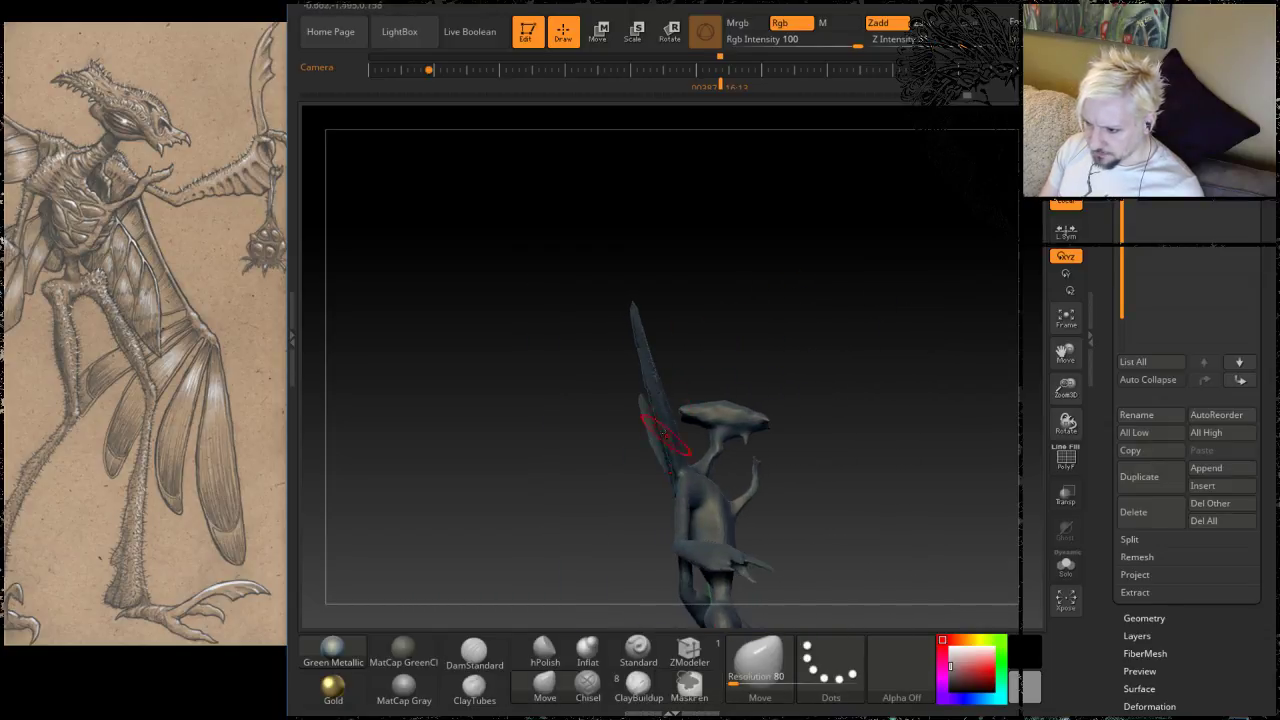
pyautogui.press('space')
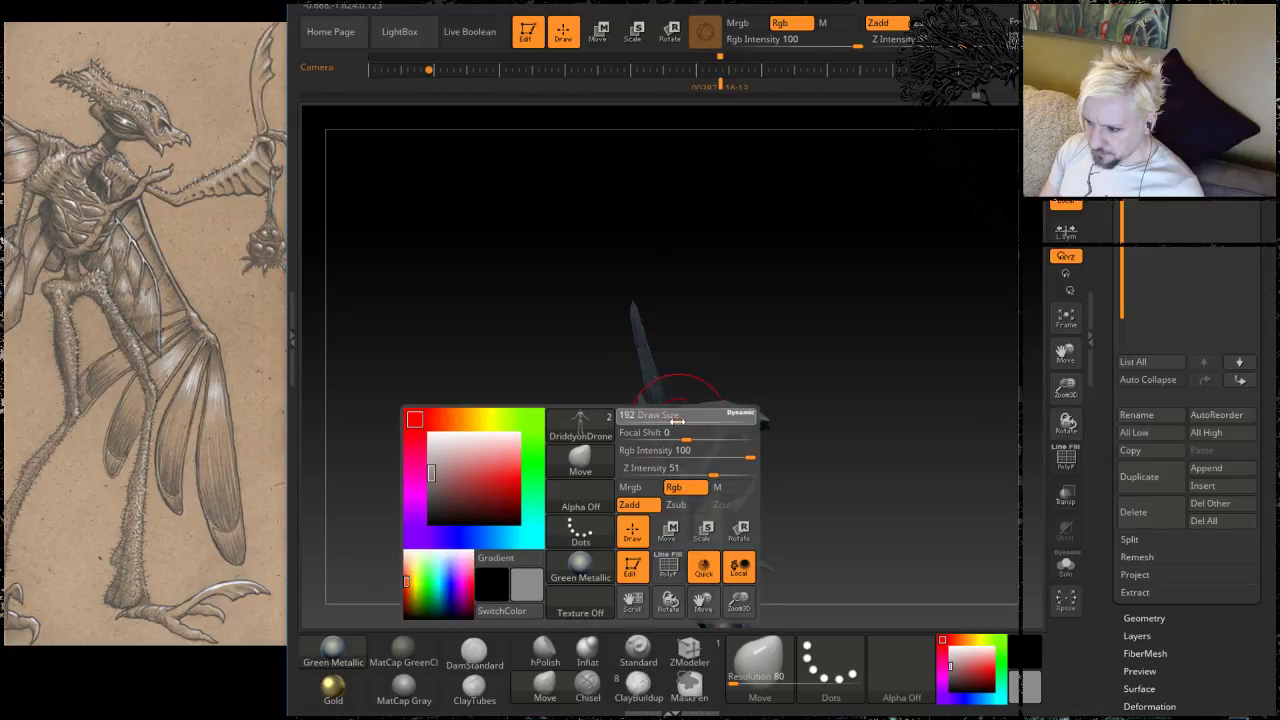
pyautogui.moveTo(686, 421)
pyautogui.mouseDown()
pyautogui.moveTo(597, 352)
pyautogui.moveTo(590, 314)
pyautogui.mouseUp()
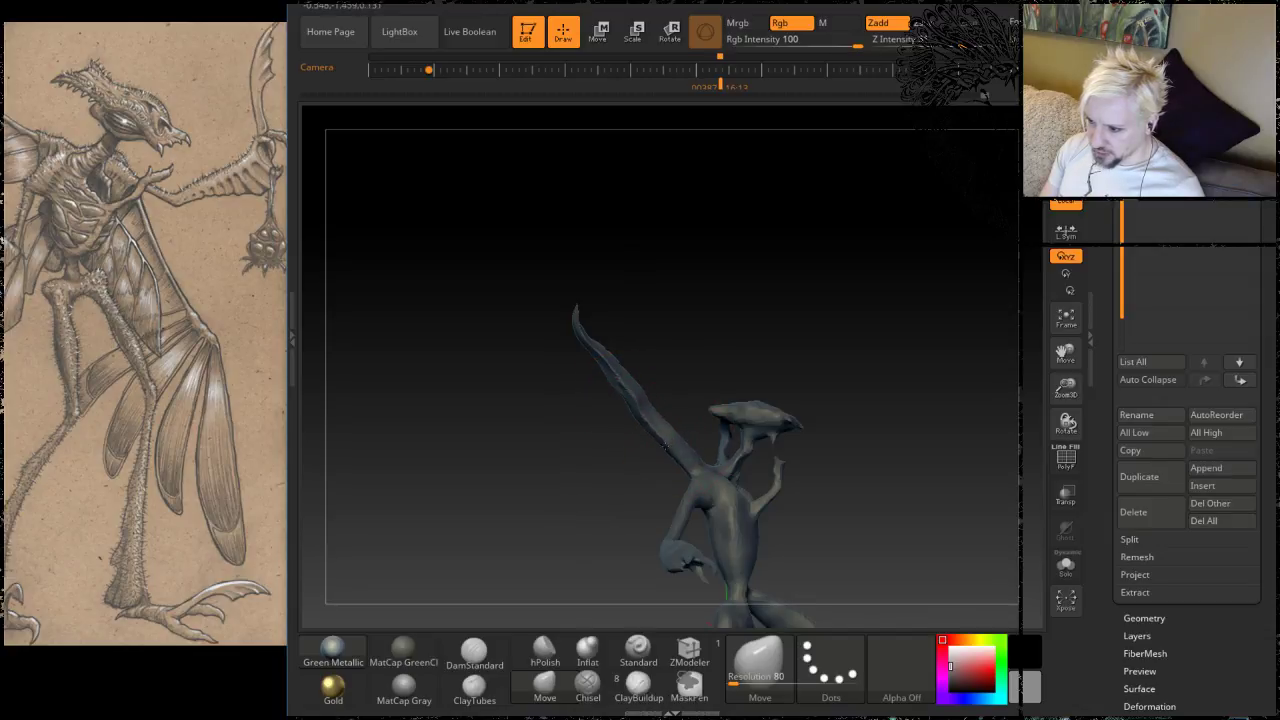
pyautogui.moveTo(771, 284)
pyautogui.mouseDown()
pyautogui.moveTo(780, 320)
pyautogui.moveTo(763, 346)
pyautogui.moveTo(736, 269)
pyautogui.moveTo(807, 439)
pyautogui.moveTo(802, 396)
pyautogui.moveTo(805, 410)
pyautogui.moveTo(842, 399)
pyautogui.moveTo(722, 366)
pyautogui.mouseUp()
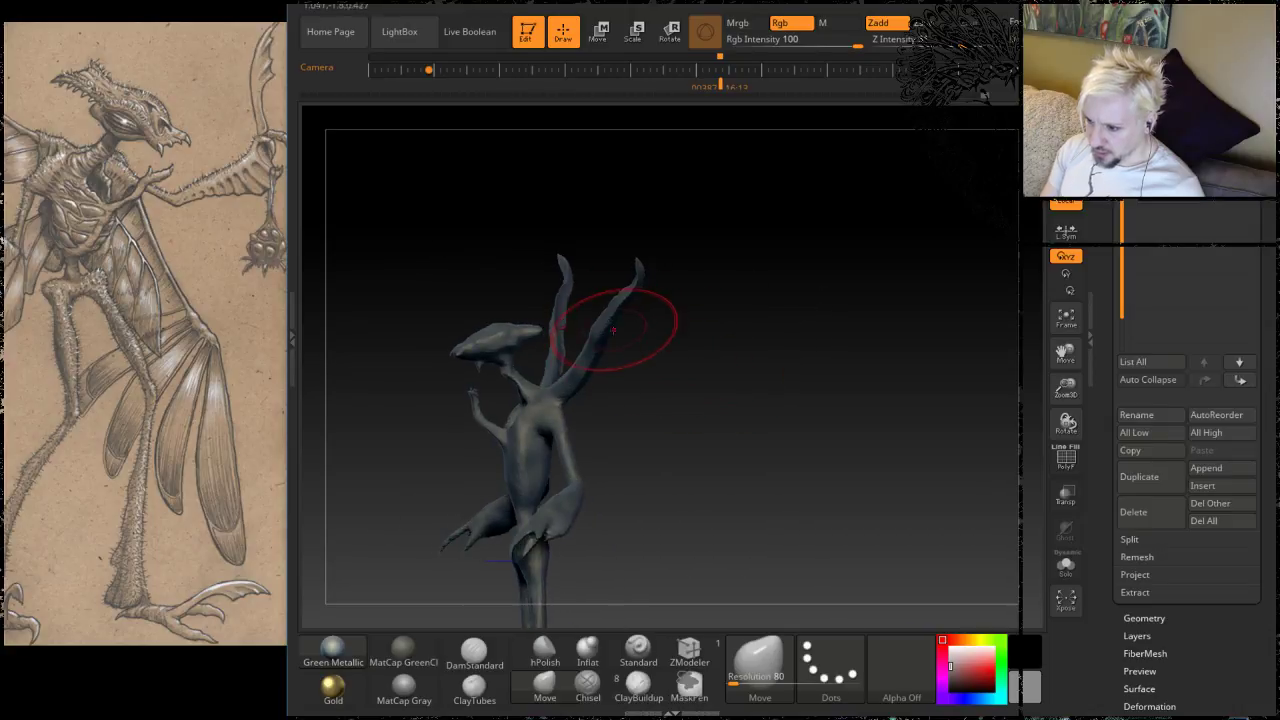
pyautogui.moveTo(604, 337)
pyautogui.mouseDown()
pyautogui.moveTo(666, 286)
pyautogui.moveTo(720, 389)
pyautogui.moveTo(752, 356)
pyautogui.moveTo(710, 380)
pyautogui.moveTo(746, 403)
pyautogui.moveTo(756, 350)
pyautogui.moveTo(743, 296)
pyautogui.mouseUp()
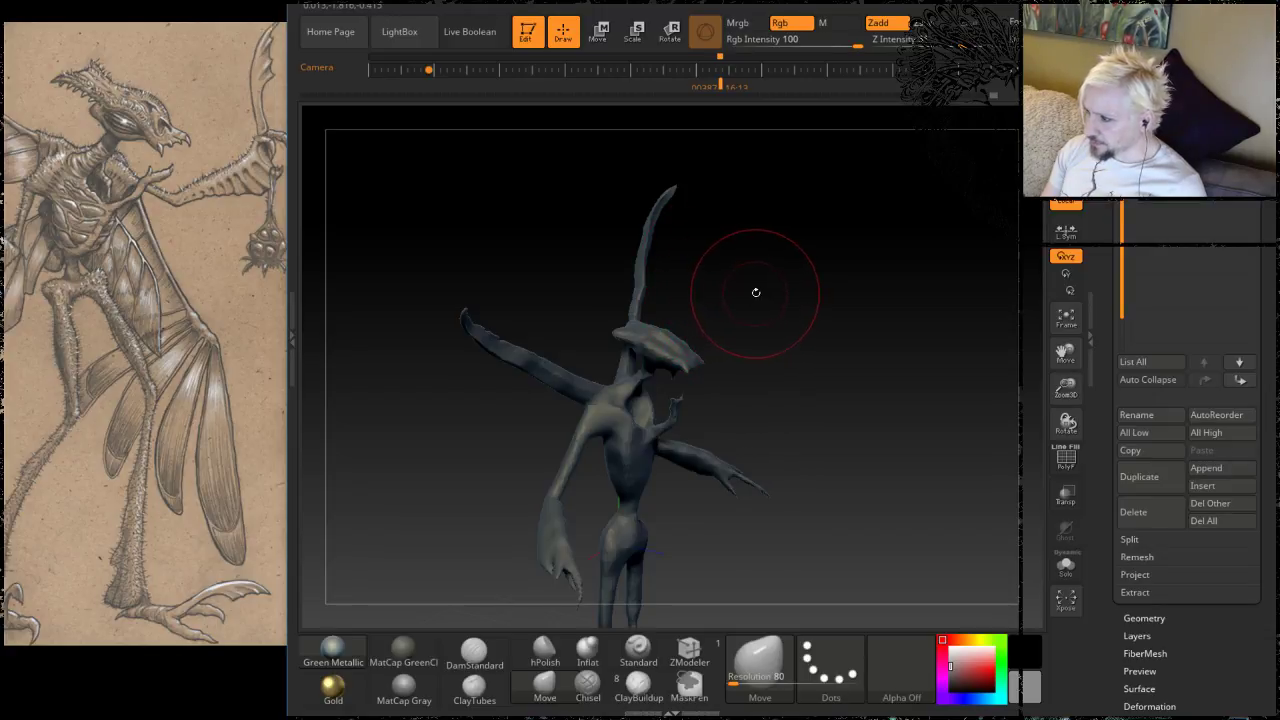
pyautogui.moveTo(756, 292)
pyautogui.mouseDown()
pyautogui.moveTo(875, 289)
pyautogui.moveTo(853, 280)
pyautogui.mouseUp()
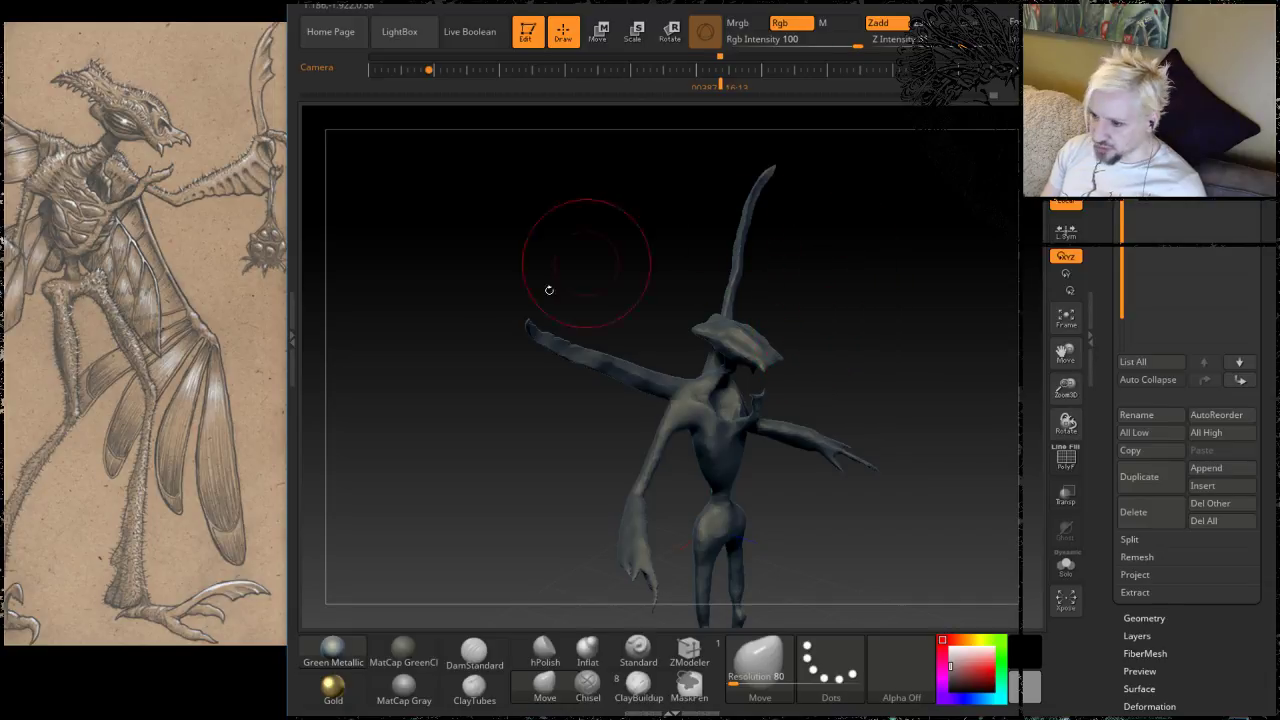
# Step: Thicken the long wing arms symmetrically along their length with the Inflat brush
pyautogui.keyDown('alt'); pyautogui.moveTo(490, 440); pyautogui.dragTo(510, 508); pyautogui.keyUp('alt')
pyautogui.click(577, 655)
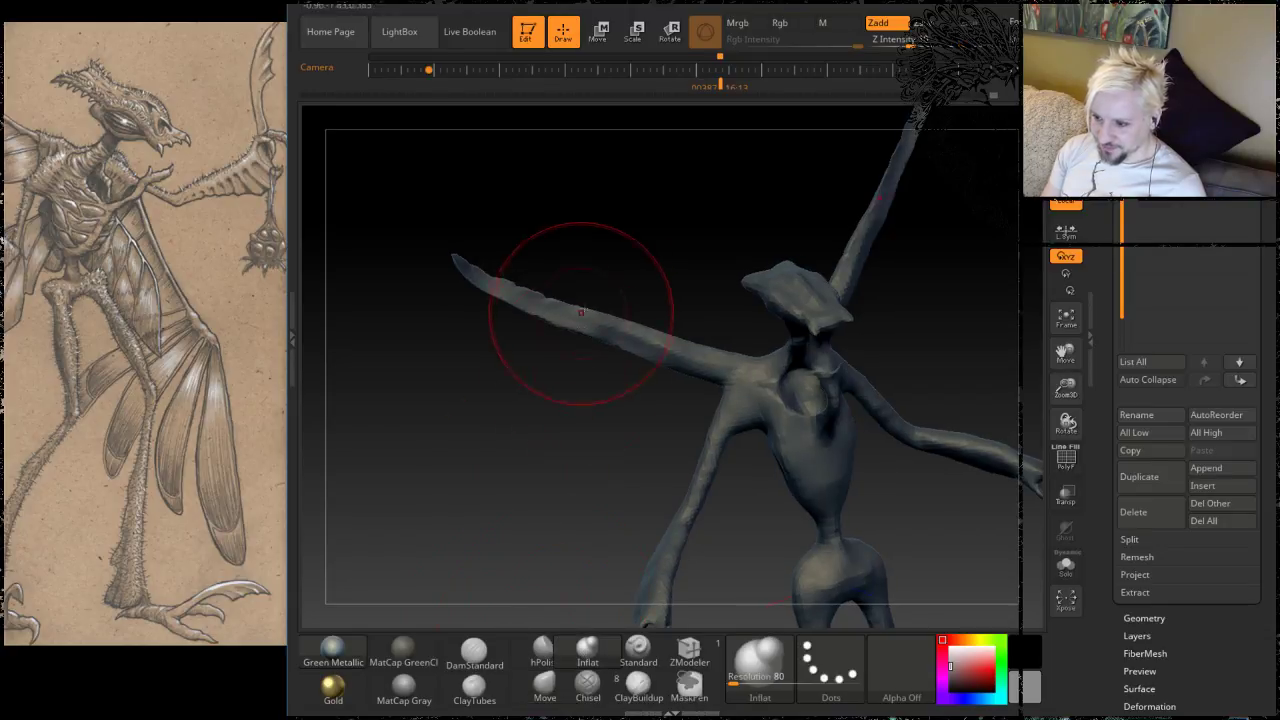
pyautogui.moveTo(655, 336)
pyautogui.mouseDown()
pyautogui.moveTo(535, 297)
pyautogui.moveTo(562, 294)
pyautogui.mouseUp()
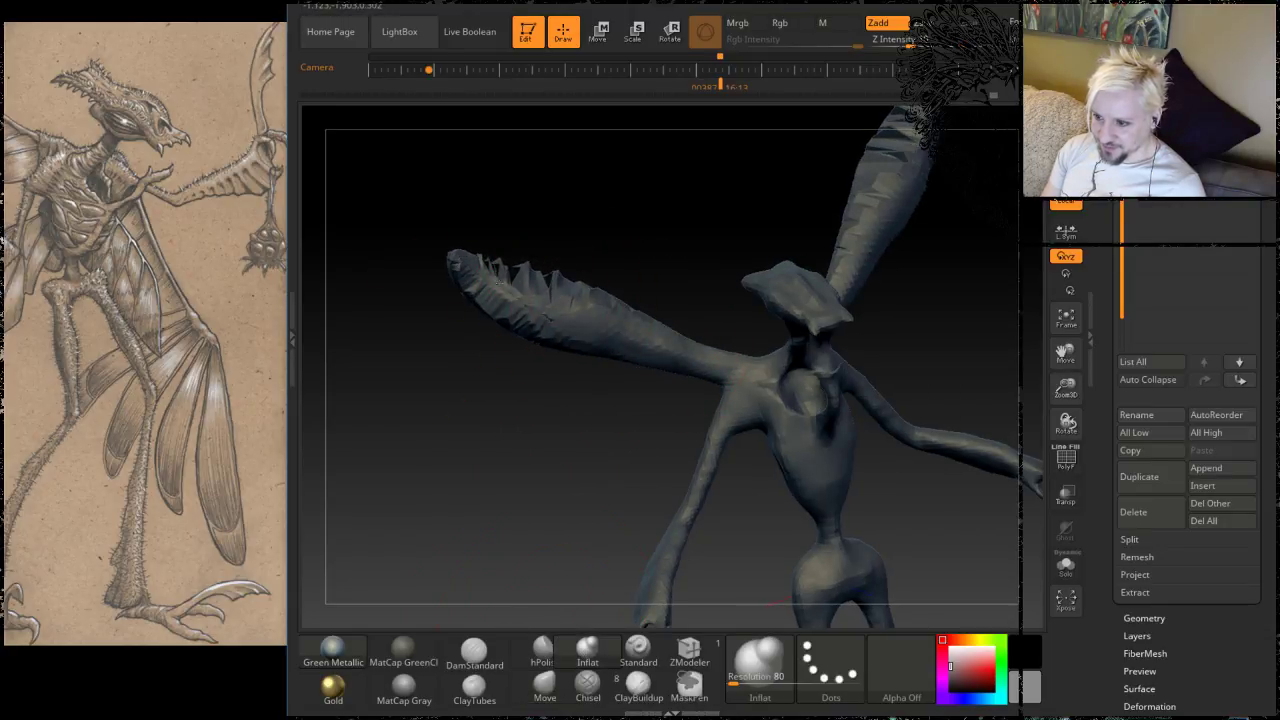
pyautogui.keyDown('alt'); pyautogui.moveTo(546, 489); pyautogui.dragTo(560, 400); pyautogui.keyUp('alt')
pyautogui.moveTo(830, 290)
pyautogui.mouseDown()
pyautogui.moveTo(785, 272)
pyautogui.moveTo(806, 262)
pyautogui.moveTo(751, 286)
pyautogui.moveTo(867, 330)
pyautogui.mouseUp()
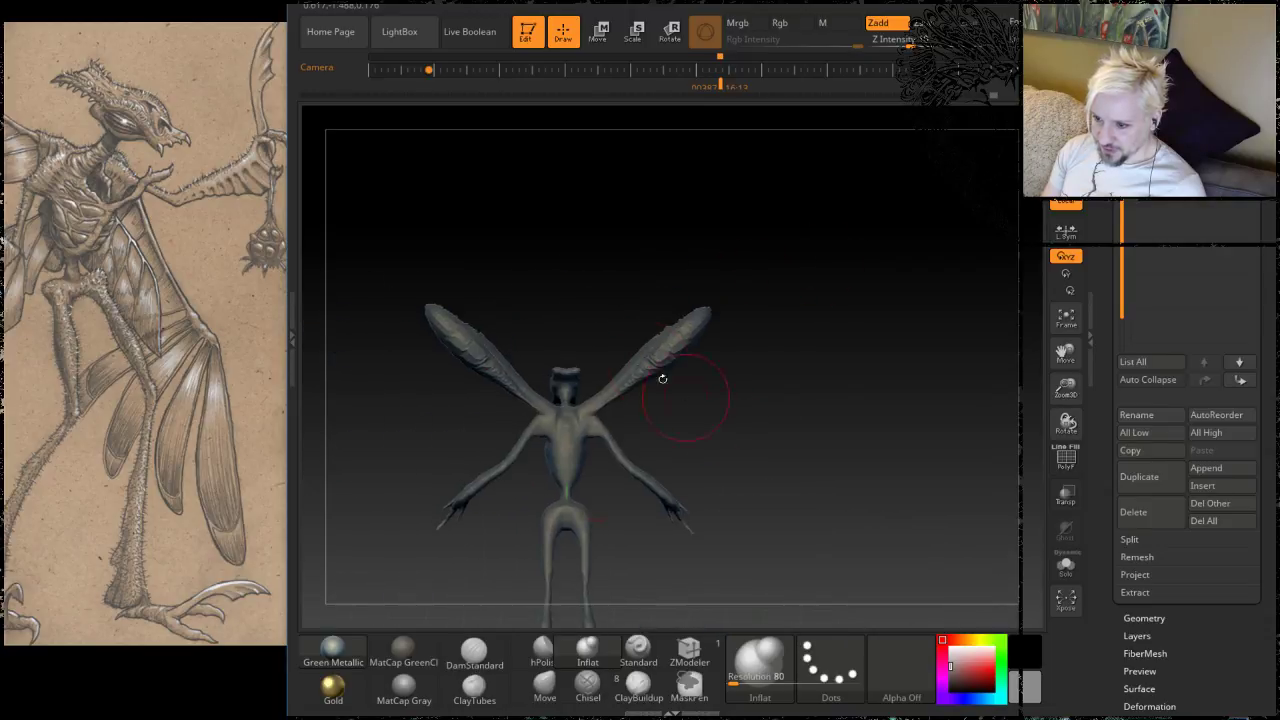
pyautogui.moveTo(645, 357)
pyautogui.keyDown('shift'); pyautogui.mouseDown()
pyautogui.moveTo(684, 328)
pyautogui.moveTo(705, 335)
pyautogui.moveTo(663, 527)
pyautogui.mouseUp(); pyautogui.keyUp('shift')
# Step: Widen the wings into broad blades with the Move brush, and stretch their tips upward and outward
pyautogui.click(541, 685)
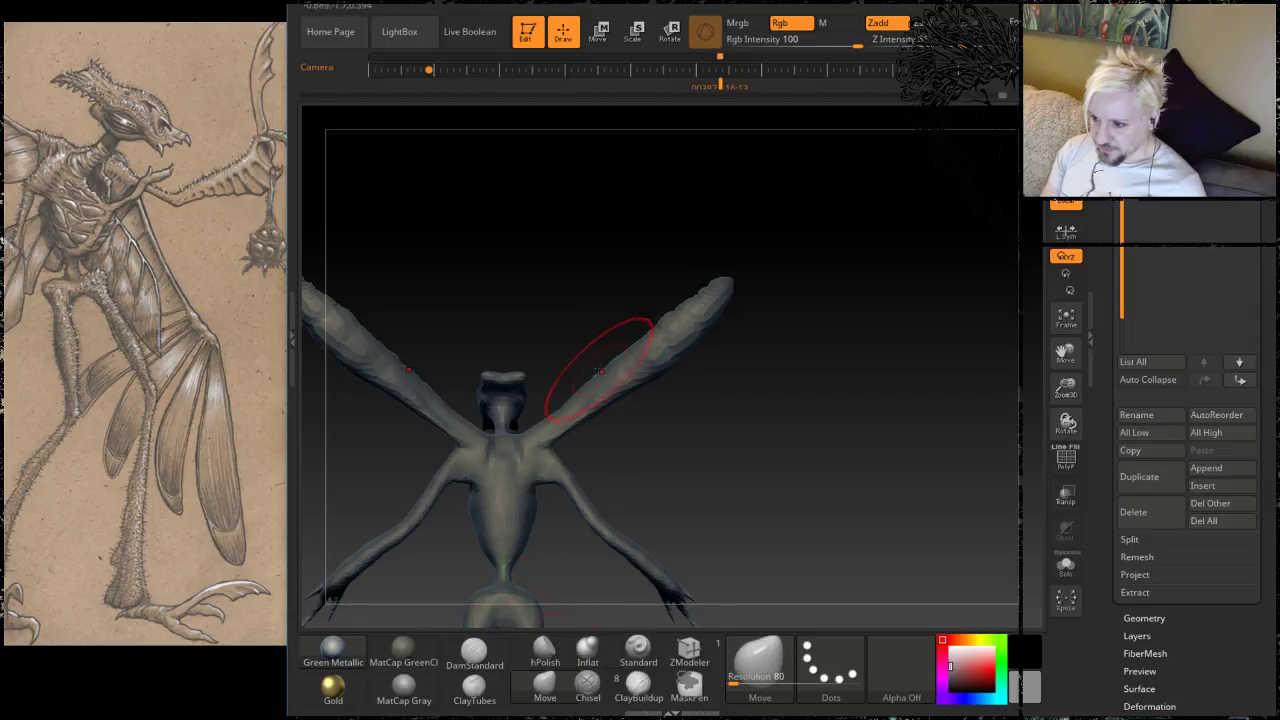
pyautogui.moveTo(598, 370)
pyautogui.mouseDown()
pyautogui.moveTo(696, 275)
pyautogui.moveTo(714, 325)
pyautogui.moveTo(649, 382)
pyautogui.mouseUp()
pyautogui.moveTo(608, 386)
pyautogui.mouseDown()
pyautogui.moveTo(617, 396)
pyautogui.moveTo(600, 428)
pyautogui.mouseUp()
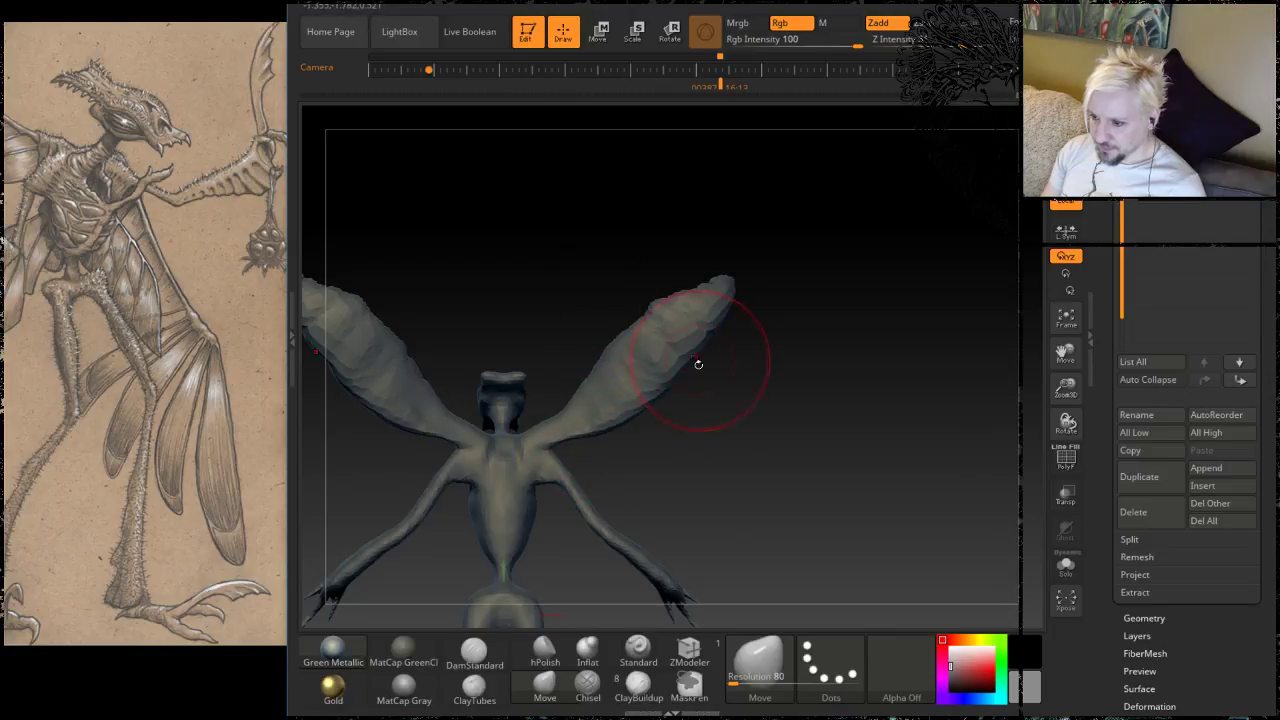
pyautogui.moveTo(697, 359); pyautogui.dragTo(707, 372)
pyautogui.moveTo(737, 281)
pyautogui.mouseDown()
pyautogui.moveTo(828, 202)
pyautogui.moveTo(858, 206)
pyautogui.mouseUp()
pyautogui.moveTo(678, 312)
pyautogui.mouseDown()
pyautogui.moveTo(745, 240)
pyautogui.moveTo(840, 217)
pyautogui.mouseUp()
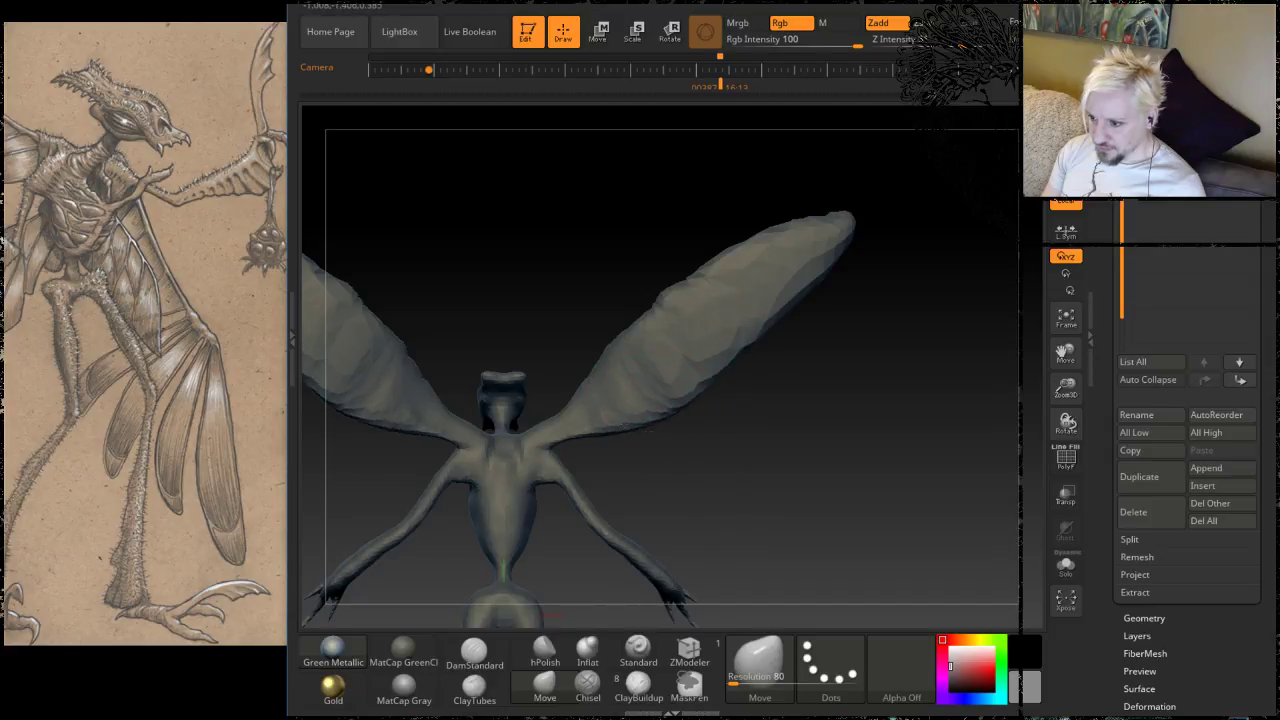
# Step: Try to swell the middle of the upper wings with the Inflat brush
pyautogui.moveTo(551, 277)
pyautogui.mouseDown()
pyautogui.moveTo(732, 274)
pyautogui.moveTo(723, 266)
pyautogui.moveTo(838, 290)
pyautogui.moveTo(700, 325)
pyautogui.mouseUp()
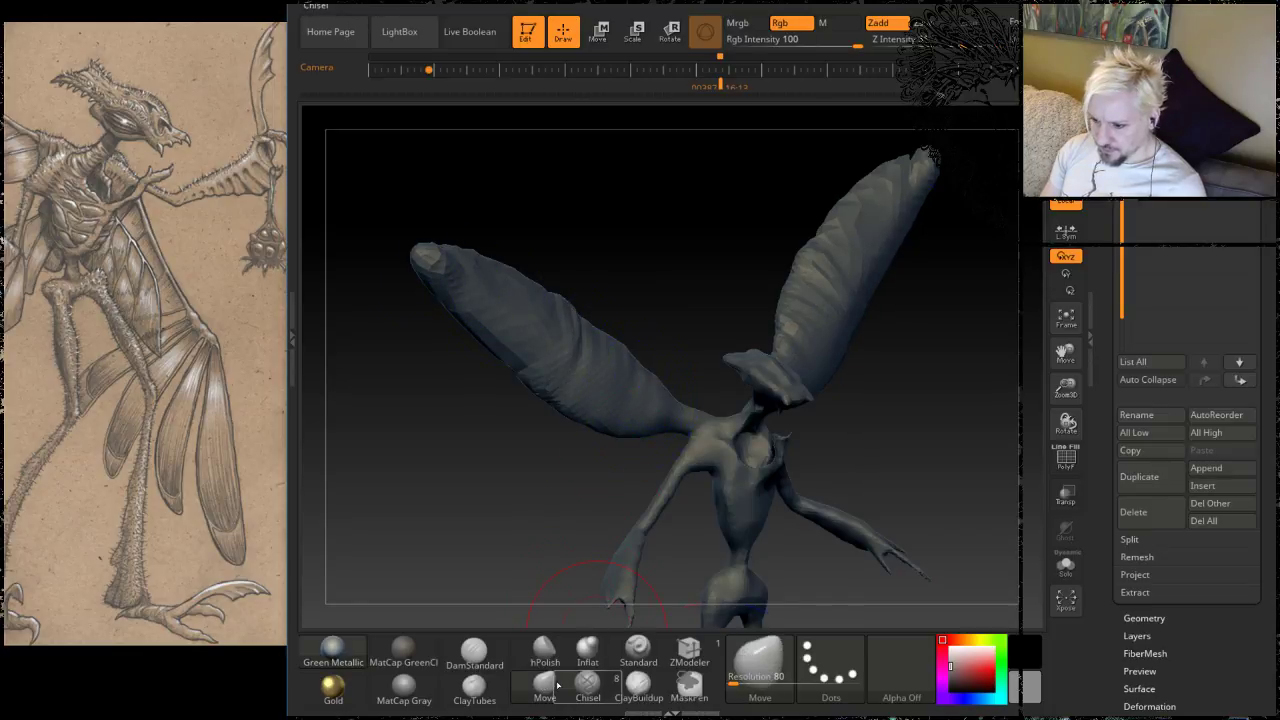
pyautogui.click(587, 652)
pyautogui.moveTo(630, 378)
pyautogui.mouseDown()
pyautogui.moveTo(624, 392)
pyautogui.moveTo(520, 332)
pyautogui.mouseUp()
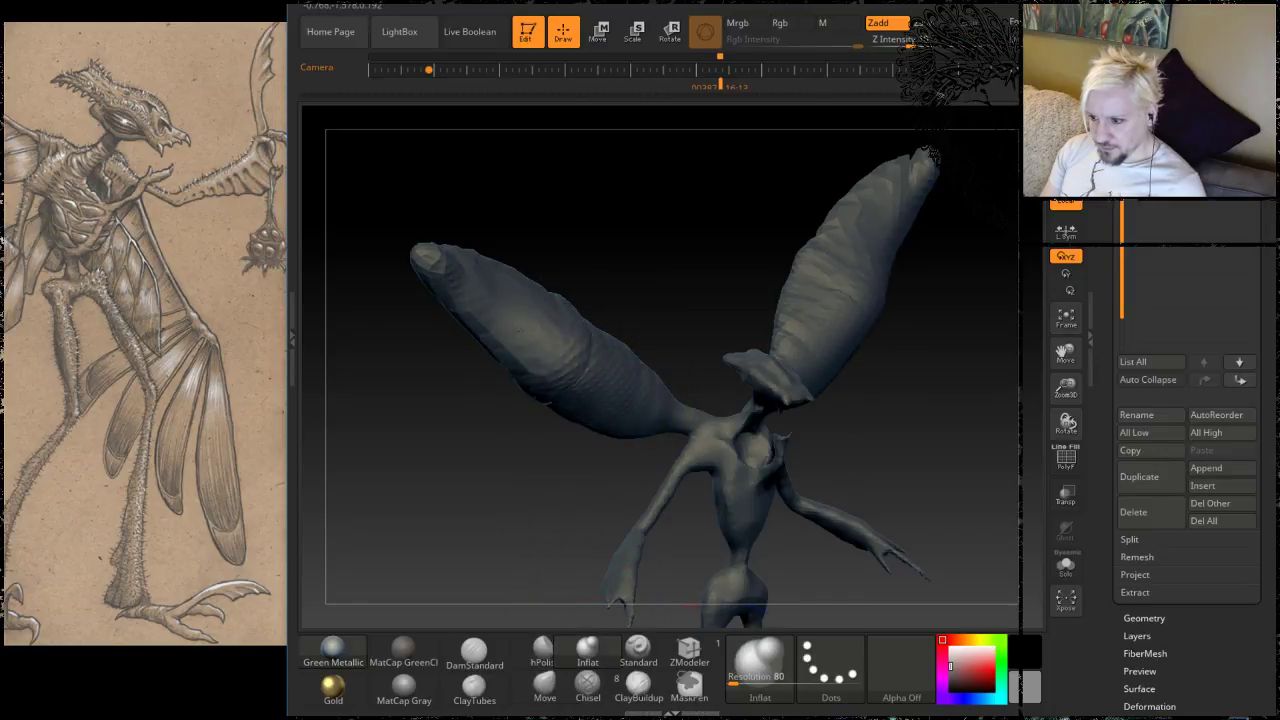
pyautogui.moveTo(565, 380); pyautogui.dragTo(528, 320)
# Step: Flatten the surfaces of both upper wings into thin, even blades with the hPolish brush
pyautogui.click(543, 650)
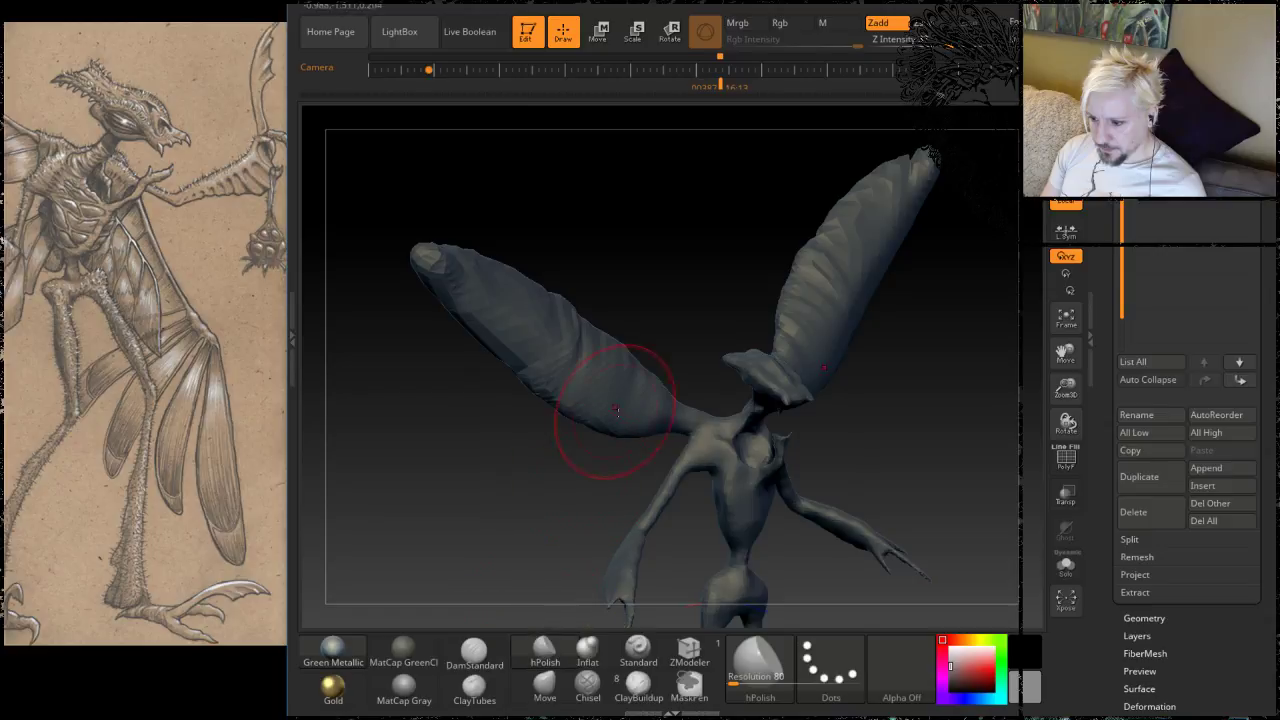
pyautogui.moveTo(535, 325)
pyautogui.mouseDown()
pyautogui.moveTo(650, 418)
pyautogui.moveTo(600, 370)
pyautogui.moveTo(505, 350)
pyautogui.mouseUp()
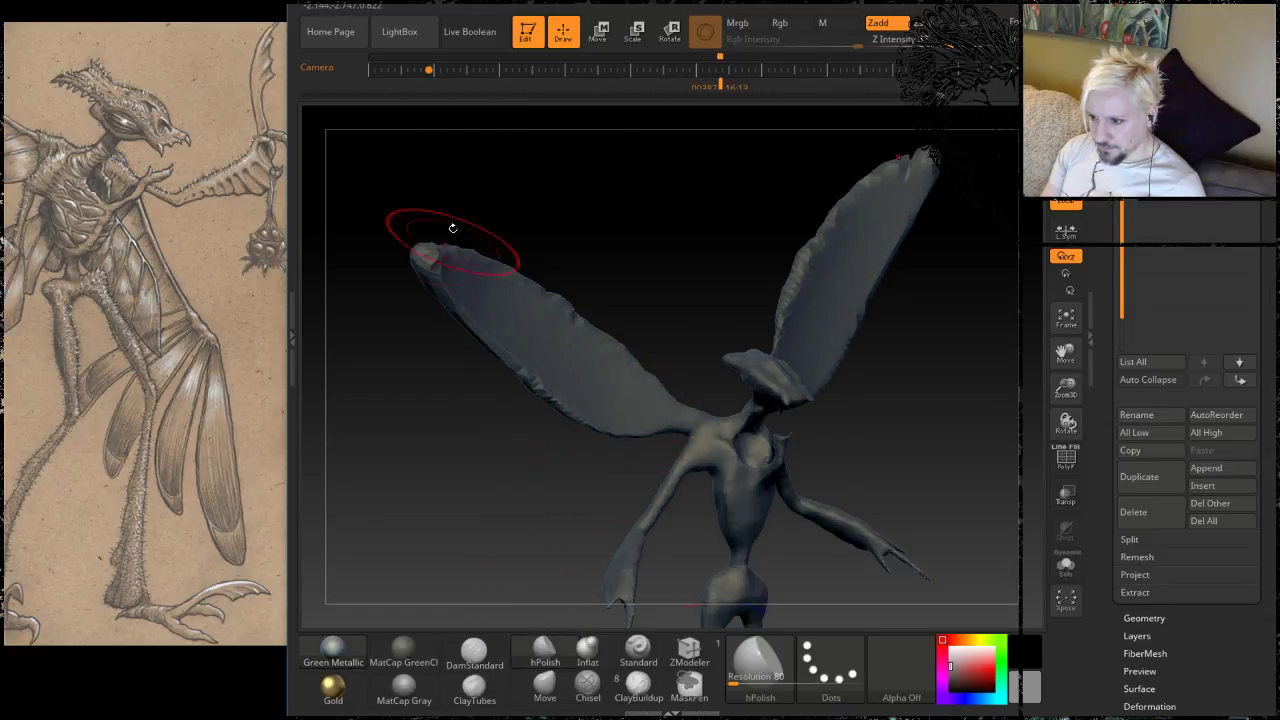
pyautogui.moveTo(640, 251)
pyautogui.mouseDown()
pyautogui.moveTo(769, 275)
pyautogui.moveTo(745, 286)
pyautogui.mouseUp()
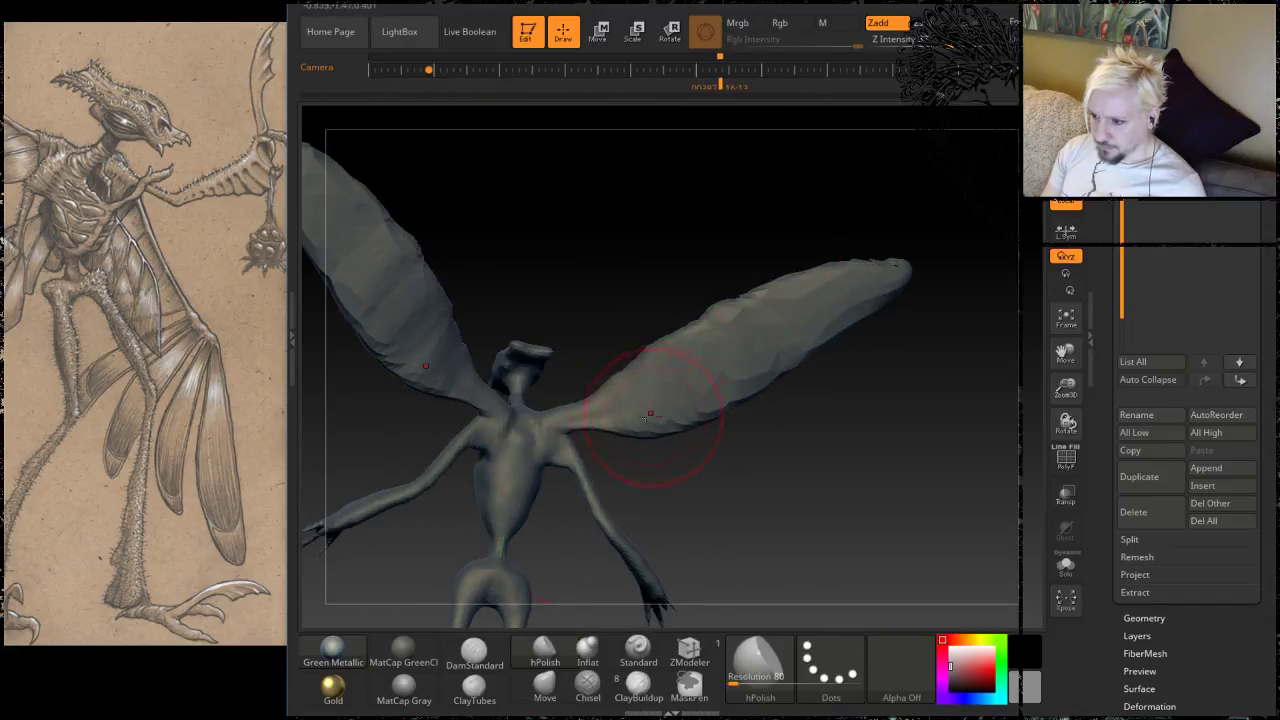
pyautogui.moveTo(770, 219)
pyautogui.mouseDown()
pyautogui.moveTo(649, 214)
pyautogui.moveTo(692, 206)
pyautogui.mouseUp()
pyautogui.press('f')
pyautogui.moveTo(868, 302)
pyautogui.mouseDown()
pyautogui.moveTo(798, 257)
pyautogui.moveTo(788, 290)
pyautogui.moveTo(833, 332)
pyautogui.moveTo(759, 330)
pyautogui.mouseUp()
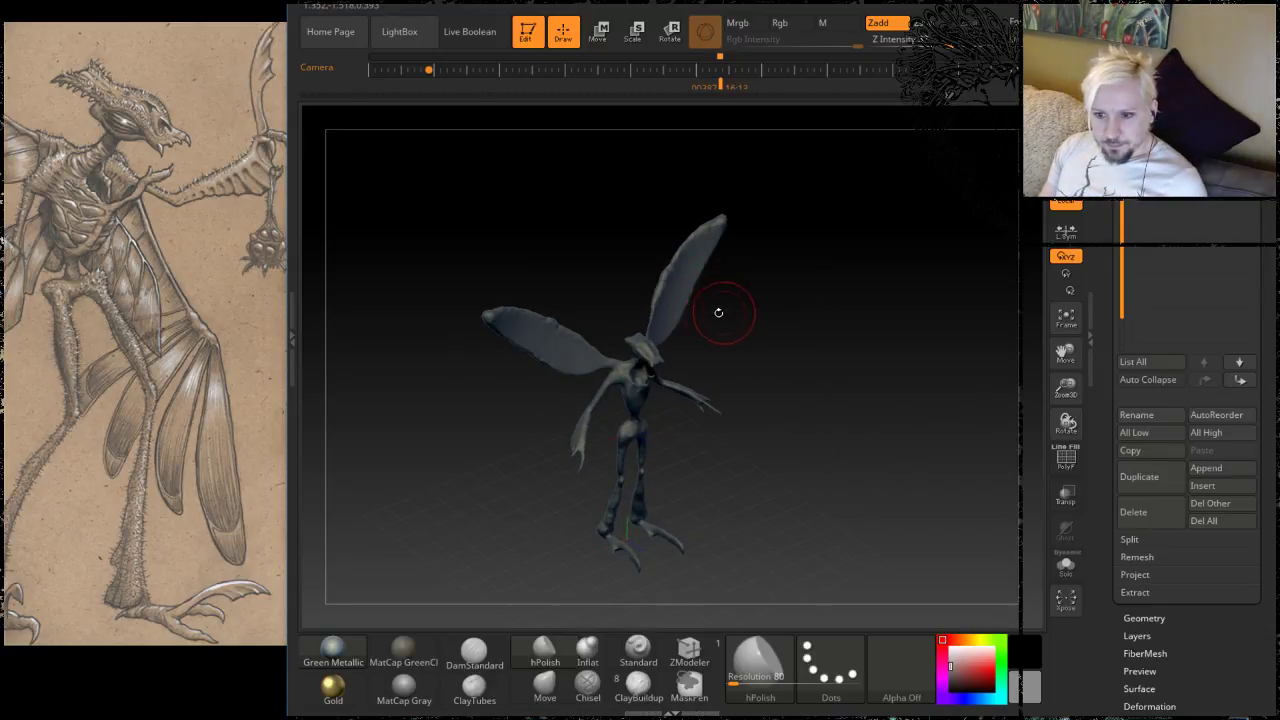
pyautogui.moveTo(768, 315); pyautogui.dragTo(862, 316)
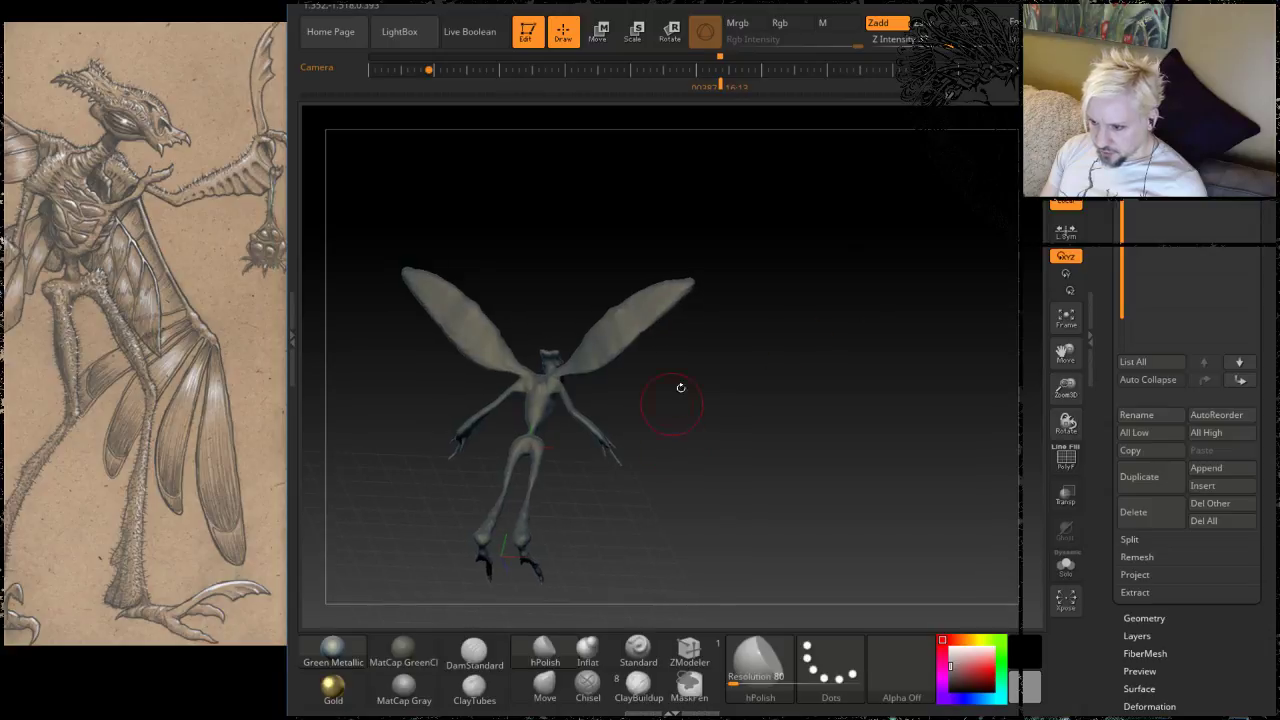
pyautogui.moveTo(680, 387)
pyautogui.mouseDown()
pyautogui.moveTo(702, 473)
pyautogui.moveTo(686, 426)
pyautogui.moveTo(714, 467)
pyautogui.moveTo(811, 313)
pyautogui.moveTo(730, 340)
pyautogui.moveTo(700, 335)
pyautogui.moveTo(786, 294)
pyautogui.mouseUp()
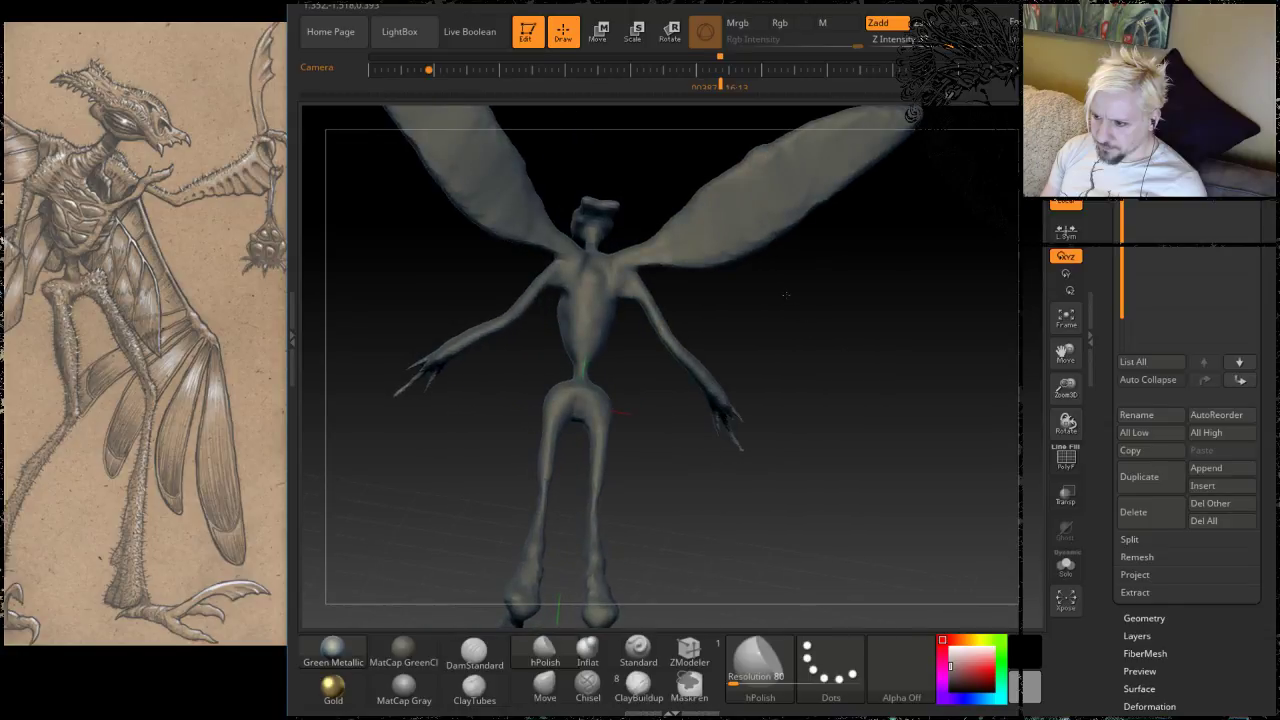
# Step: Mask a small spot on each side of the upper back below the wings symmetrically, and invert the mask
pyautogui.press('space')
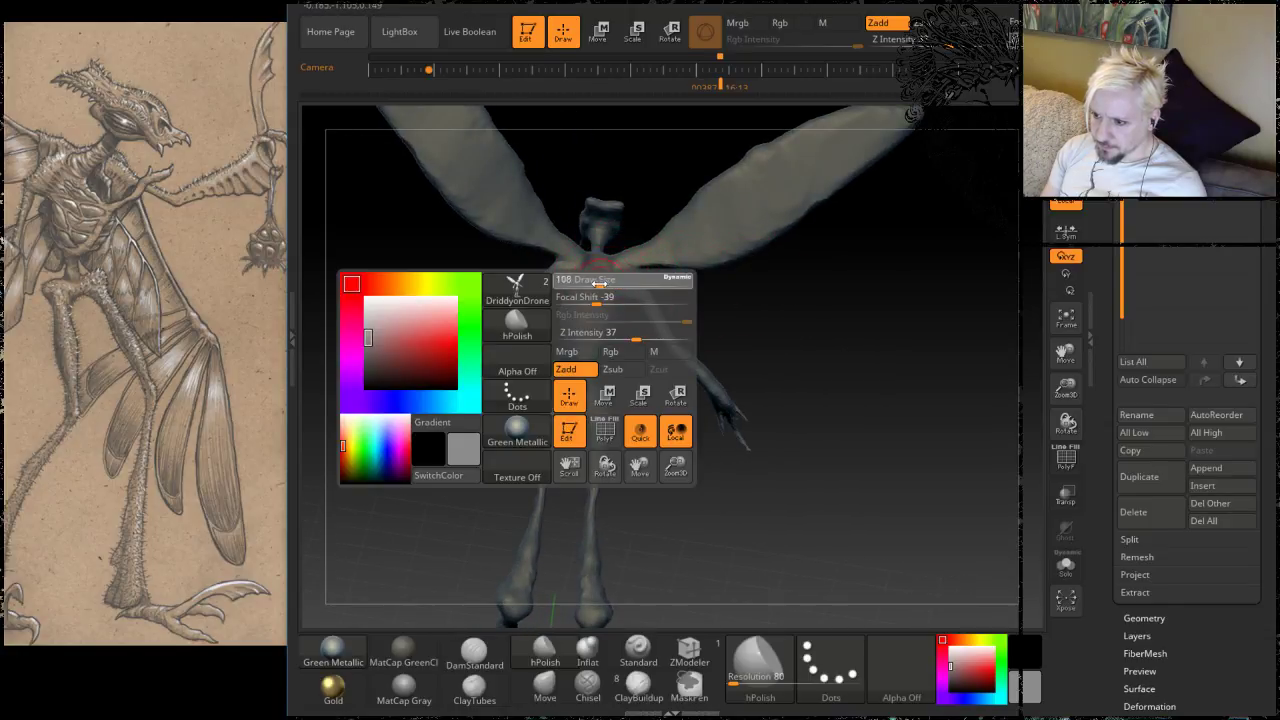
pyautogui.press('ctrl')
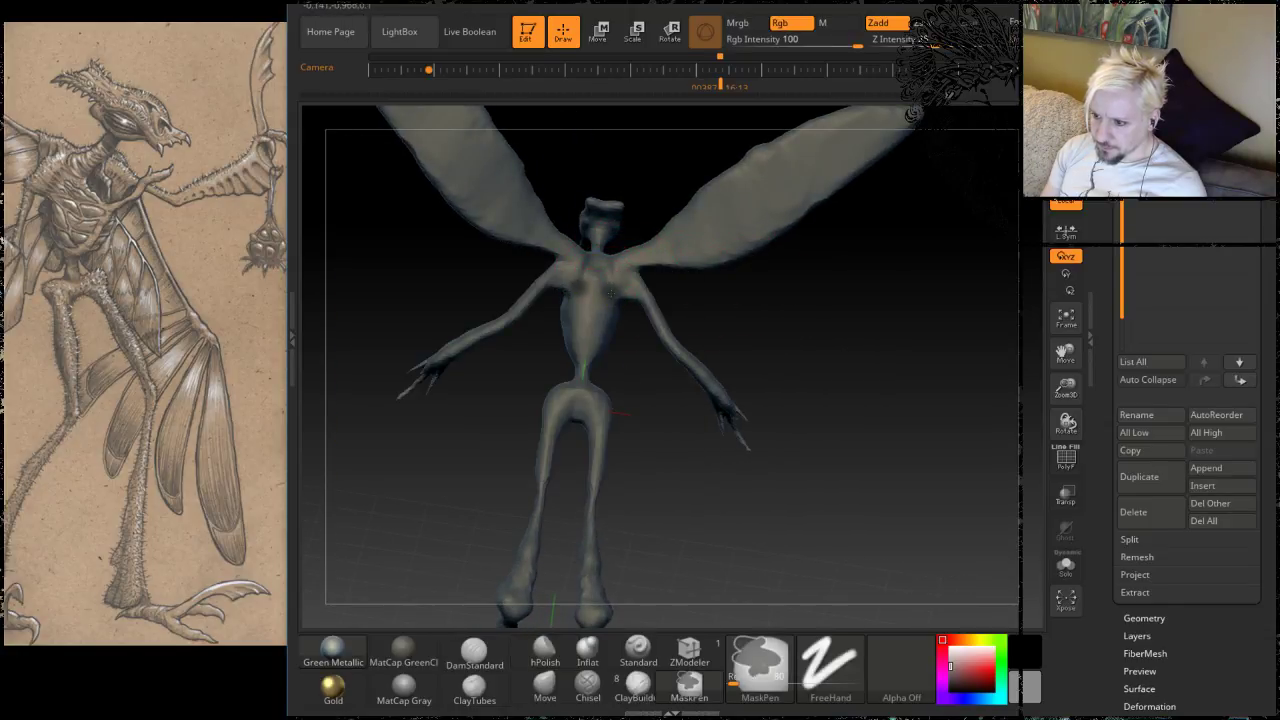
pyautogui.moveTo(803, 320)
pyautogui.mouseDown()
pyautogui.moveTo(786, 351)
pyautogui.moveTo(808, 366)
pyautogui.mouseUp()
pyautogui.keyDown('ctrl'); pyautogui.click(833, 341); pyautogui.keyUp('ctrl')
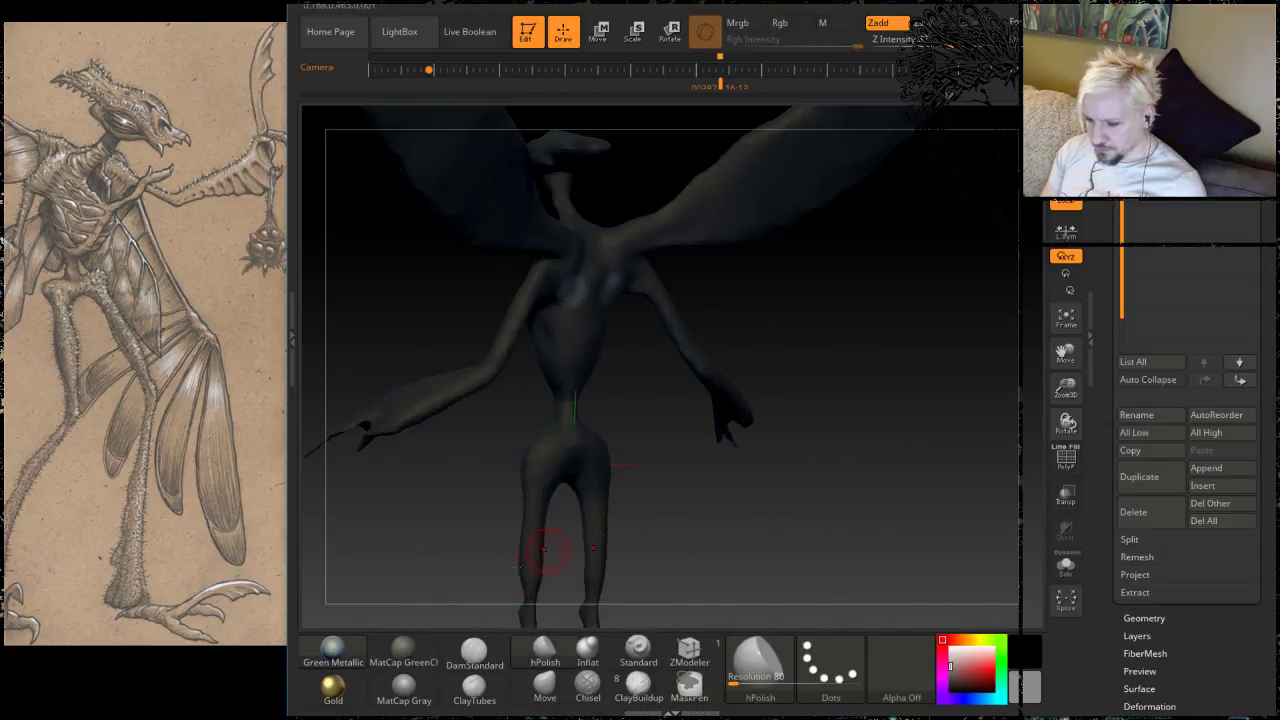
# Step: Enlarge the Move brush and pull the unmasked back spots outward and down into a second, lower pair of wings
pyautogui.press('space')
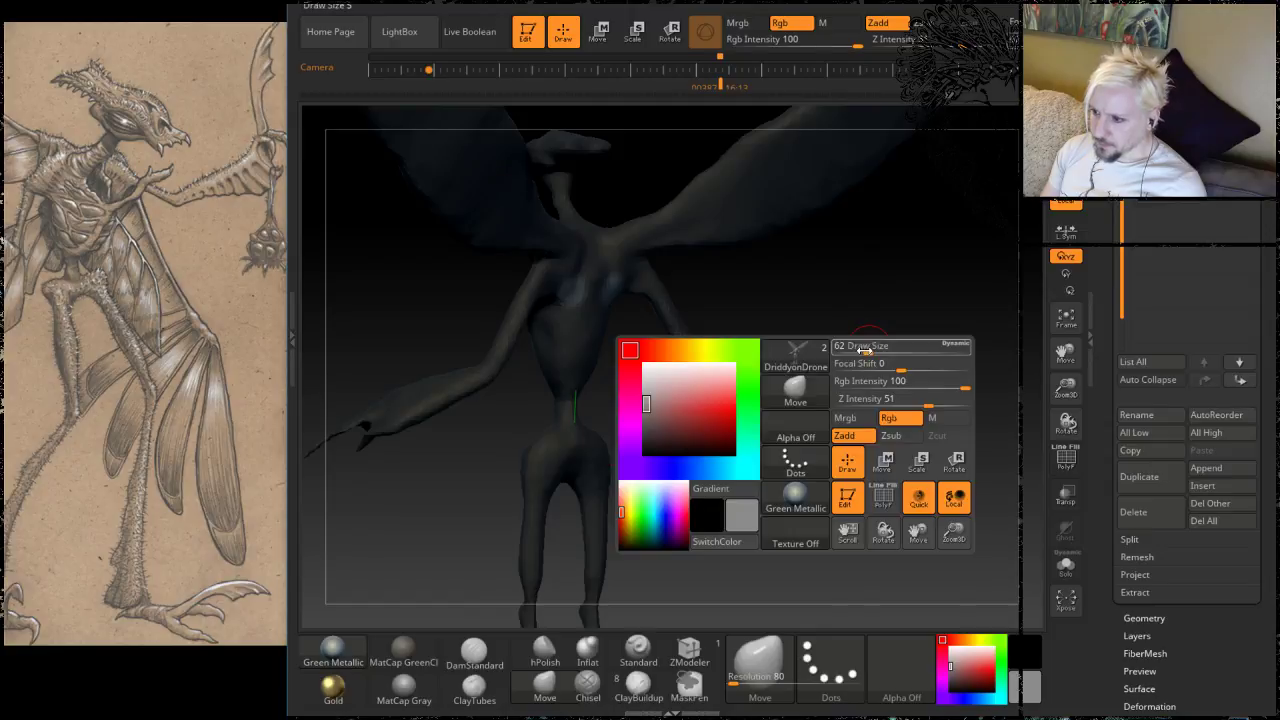
pyautogui.moveTo(866, 348); pyautogui.dragTo(896, 349)
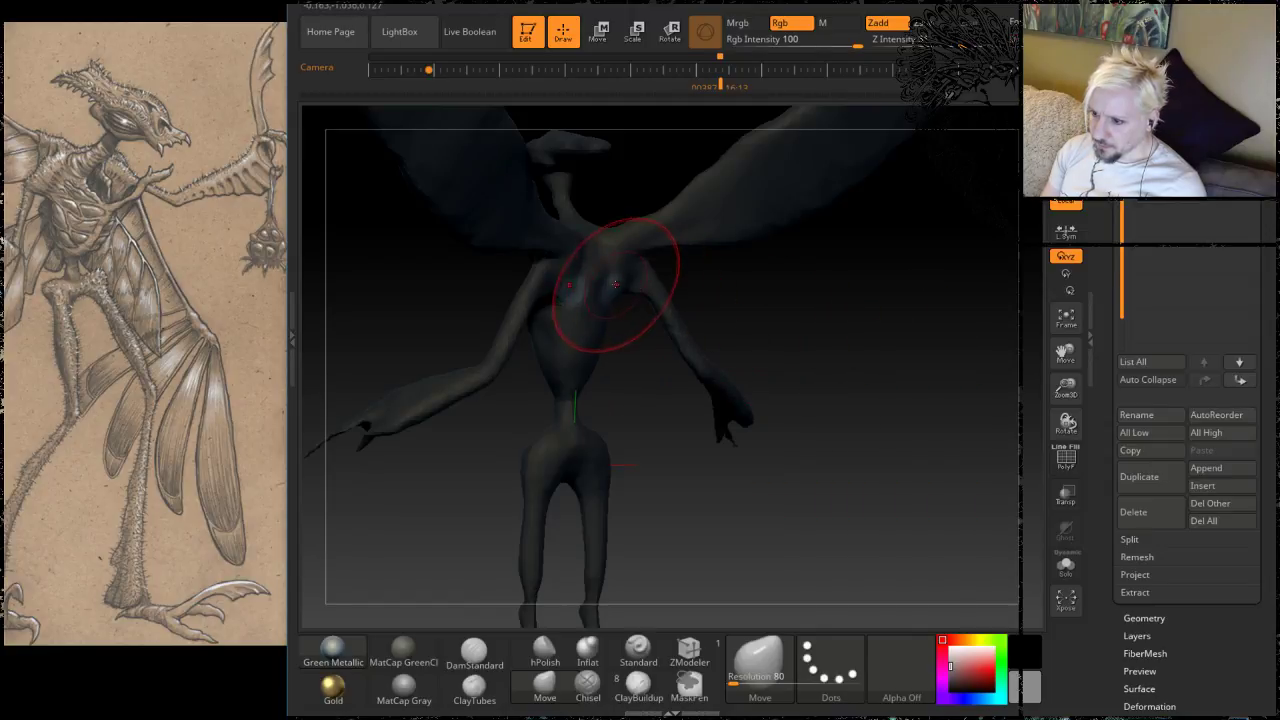
pyautogui.moveTo(775, 428); pyautogui.dragTo(926, 487)
pyautogui.moveTo(866, 314)
pyautogui.mouseDown()
pyautogui.moveTo(876, 301)
pyautogui.moveTo(808, 262)
pyautogui.moveTo(797, 215)
pyautogui.moveTo(844, 271)
pyautogui.moveTo(857, 320)
pyautogui.moveTo(811, 286)
pyautogui.moveTo(823, 314)
pyautogui.moveTo(940, 264)
pyautogui.mouseUp()
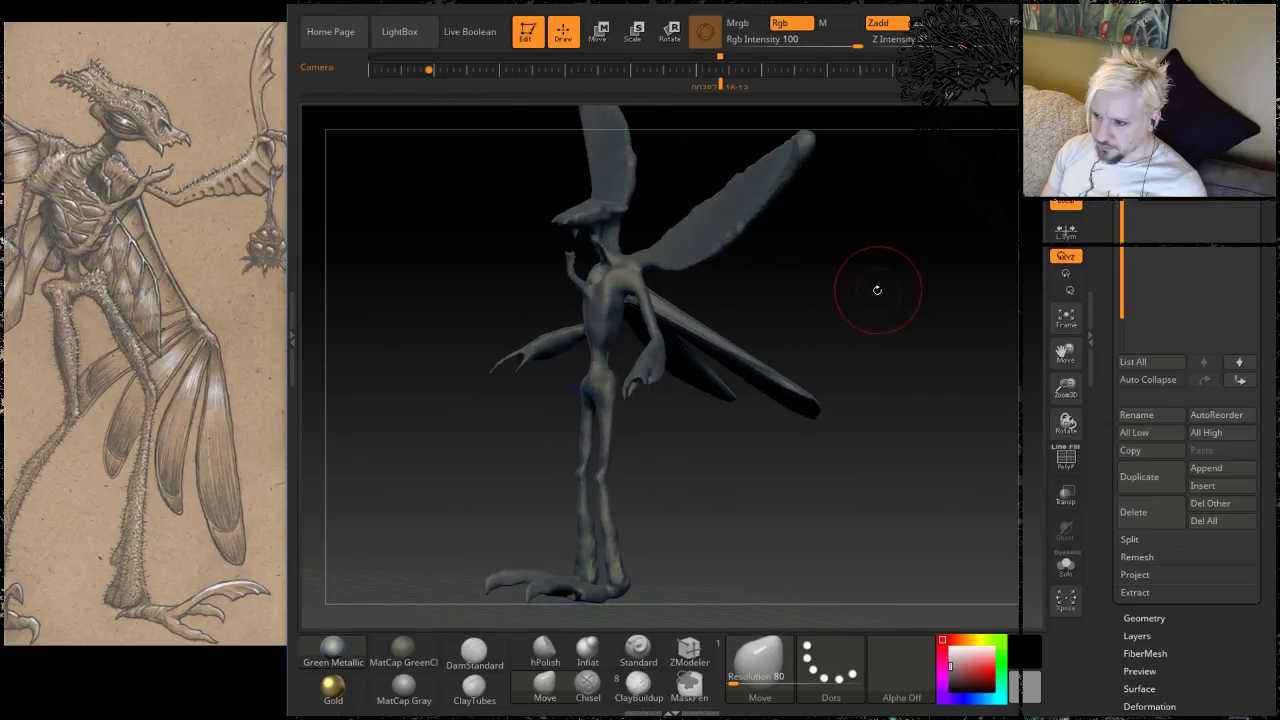
pyautogui.keyDown('alt'); pyautogui.moveTo(877, 289); pyautogui.dragTo(633, 491); pyautogui.keyUp('alt')
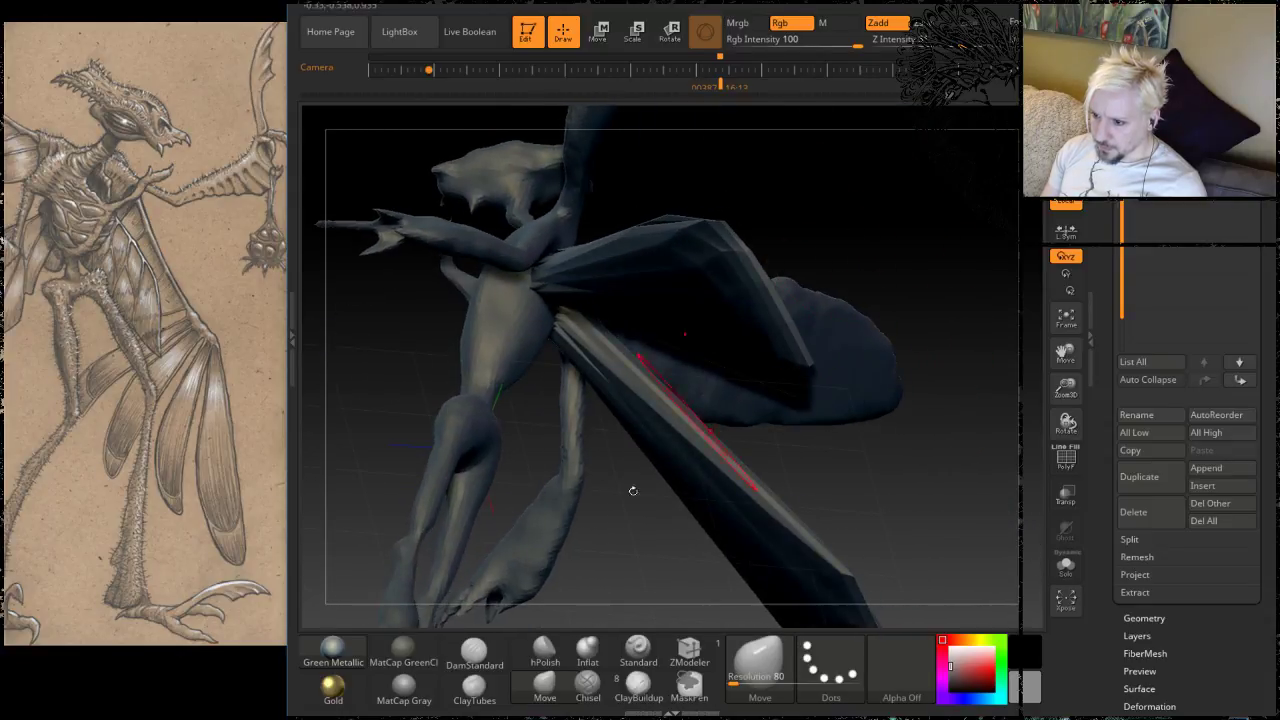
# Step: Shrink the Move brush and reshape the lower pair of wings into broad, fanned-out blades
pyautogui.click(543, 691)
pyautogui.press('space')
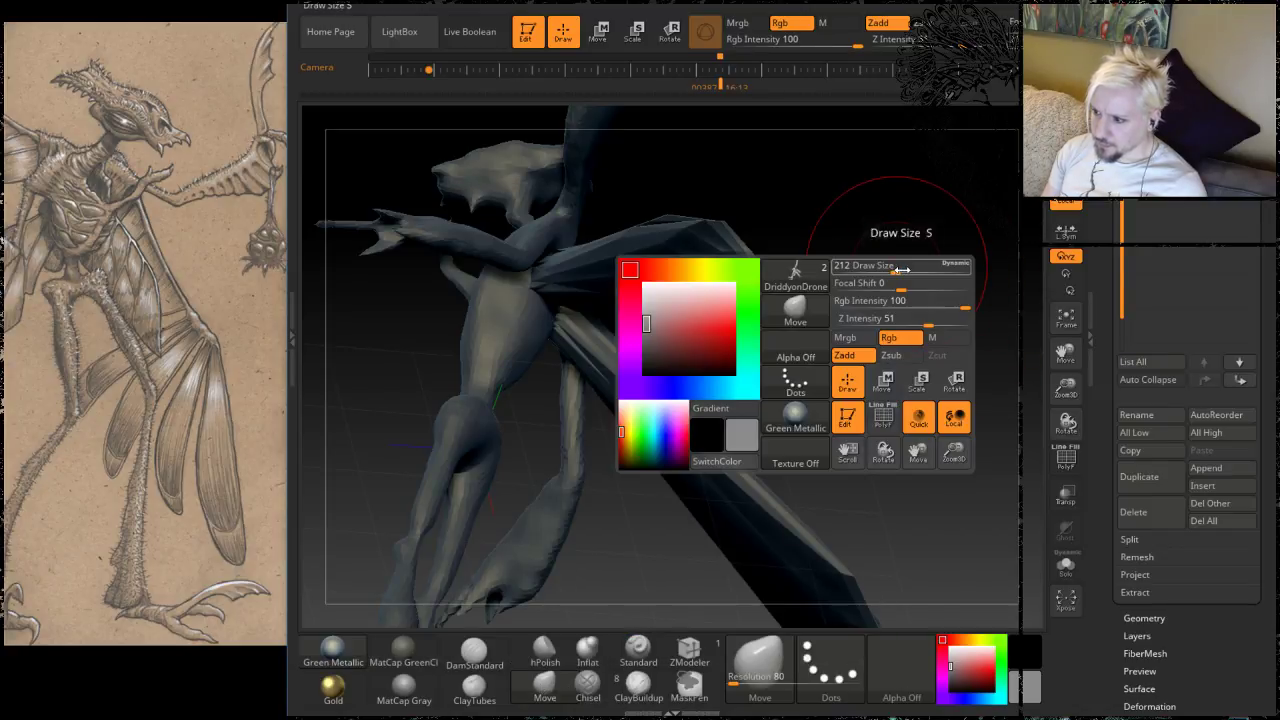
pyautogui.moveTo(903, 270); pyautogui.dragTo(866, 270)
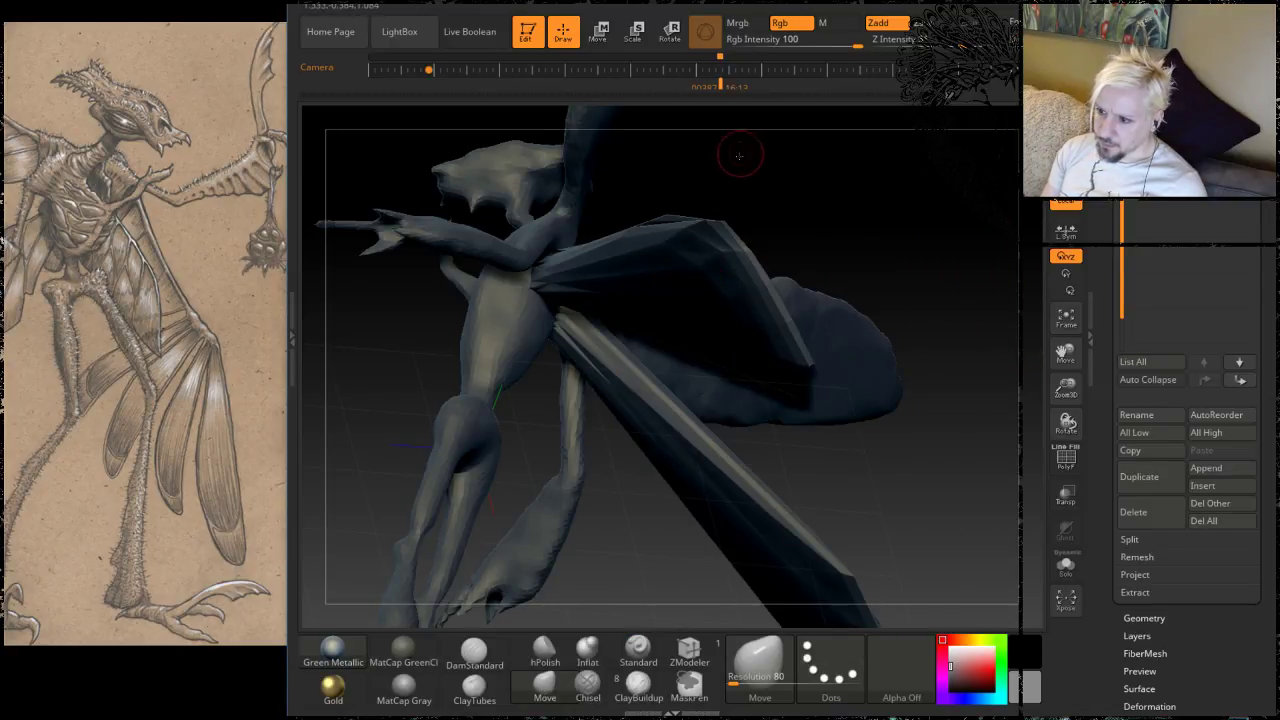
pyautogui.moveTo(743, 154); pyautogui.dragTo(542, 407)
pyautogui.press('space')
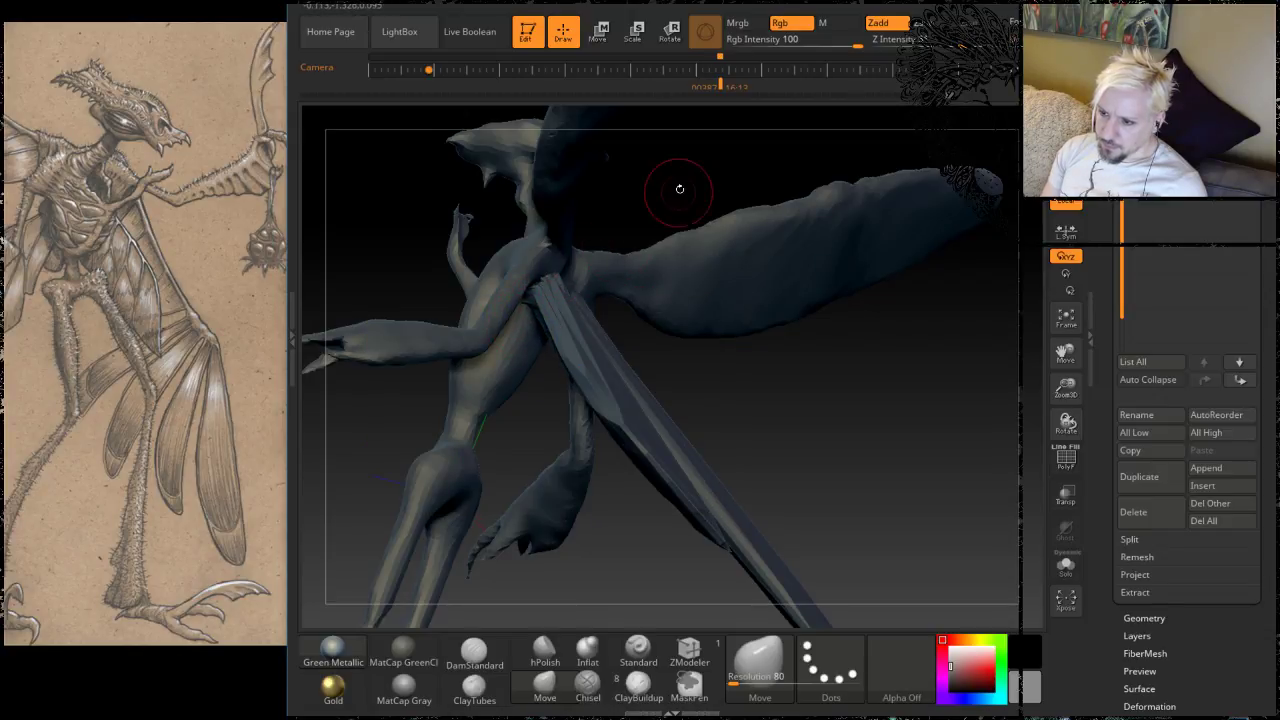
pyautogui.moveTo(679, 189); pyautogui.dragTo(715, 325)
pyautogui.moveTo(805, 254); pyautogui.dragTo(689, 246)
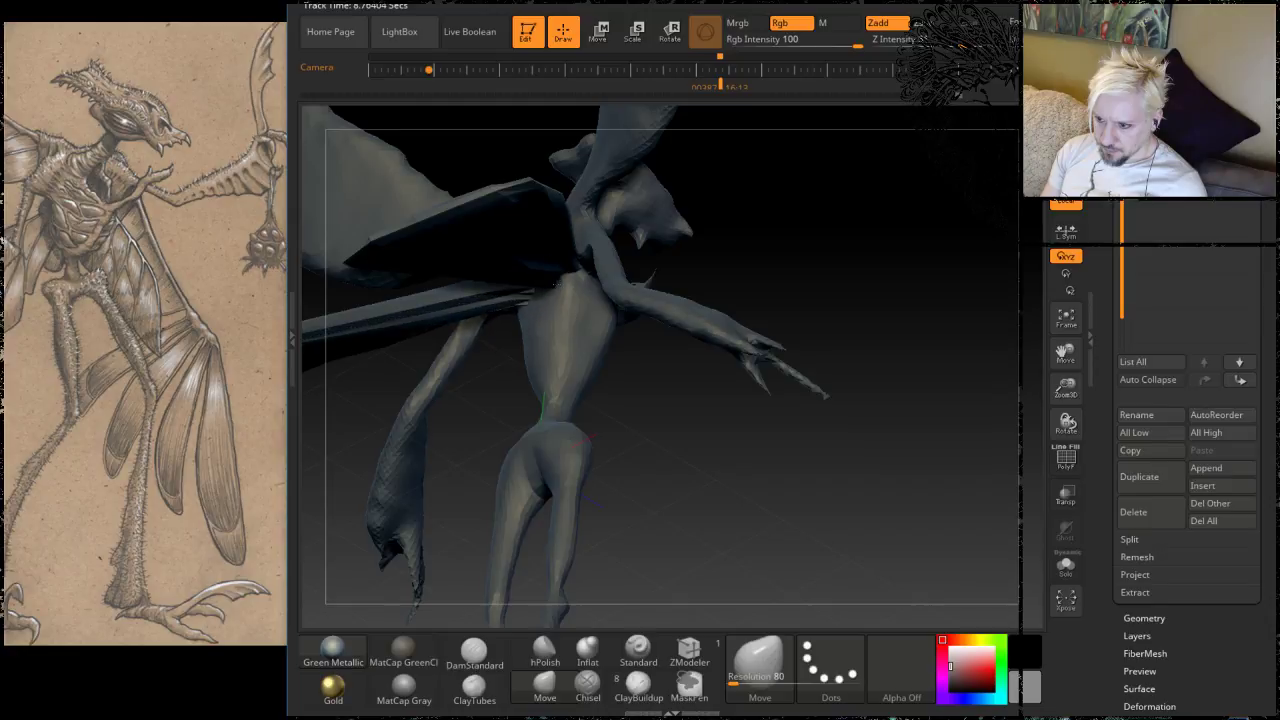
pyautogui.moveTo(752, 198); pyautogui.dragTo(556, 284)
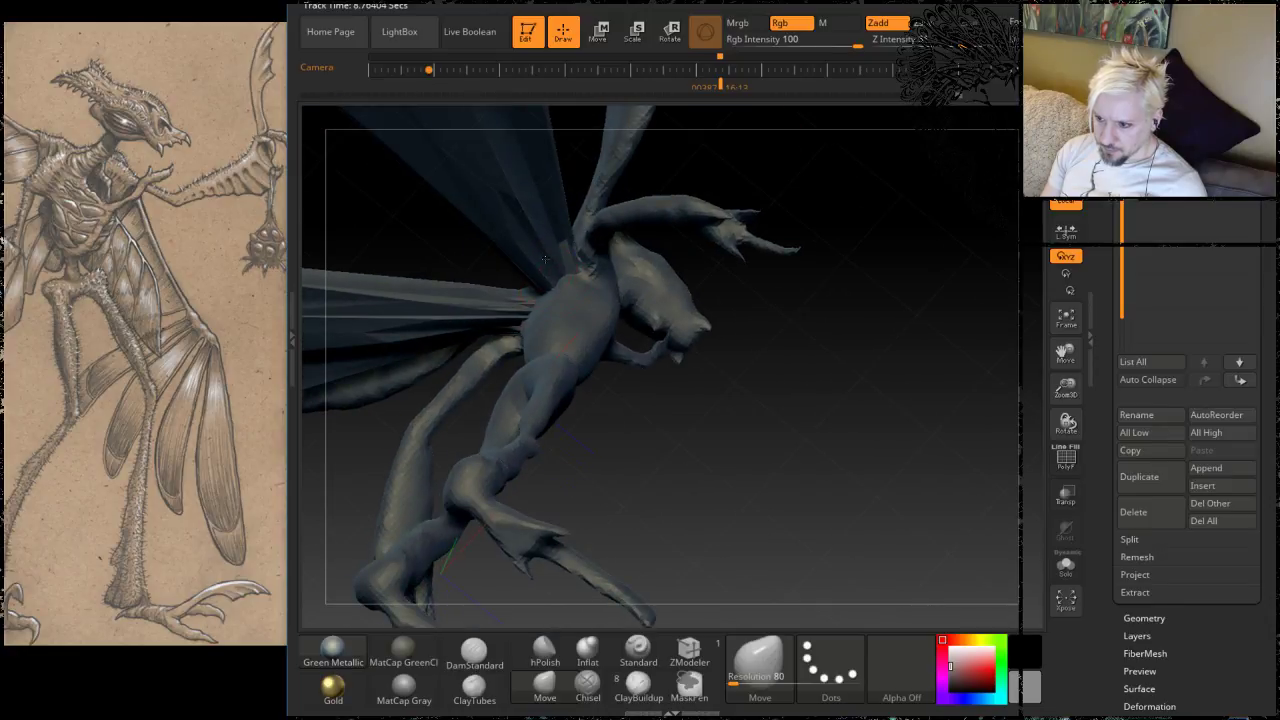
pyautogui.moveTo(901, 253)
pyautogui.mouseDown()
pyautogui.moveTo(837, 400)
pyautogui.moveTo(777, 371)
pyautogui.moveTo(866, 288)
pyautogui.moveTo(863, 263)
pyautogui.moveTo(817, 313)
pyautogui.moveTo(770, 318)
pyautogui.moveTo(818, 316)
pyautogui.moveTo(845, 277)
pyautogui.moveTo(848, 298)
pyautogui.moveTo(834, 289)
pyautogui.moveTo(812, 328)
pyautogui.moveTo(743, 346)
pyautogui.mouseUp()
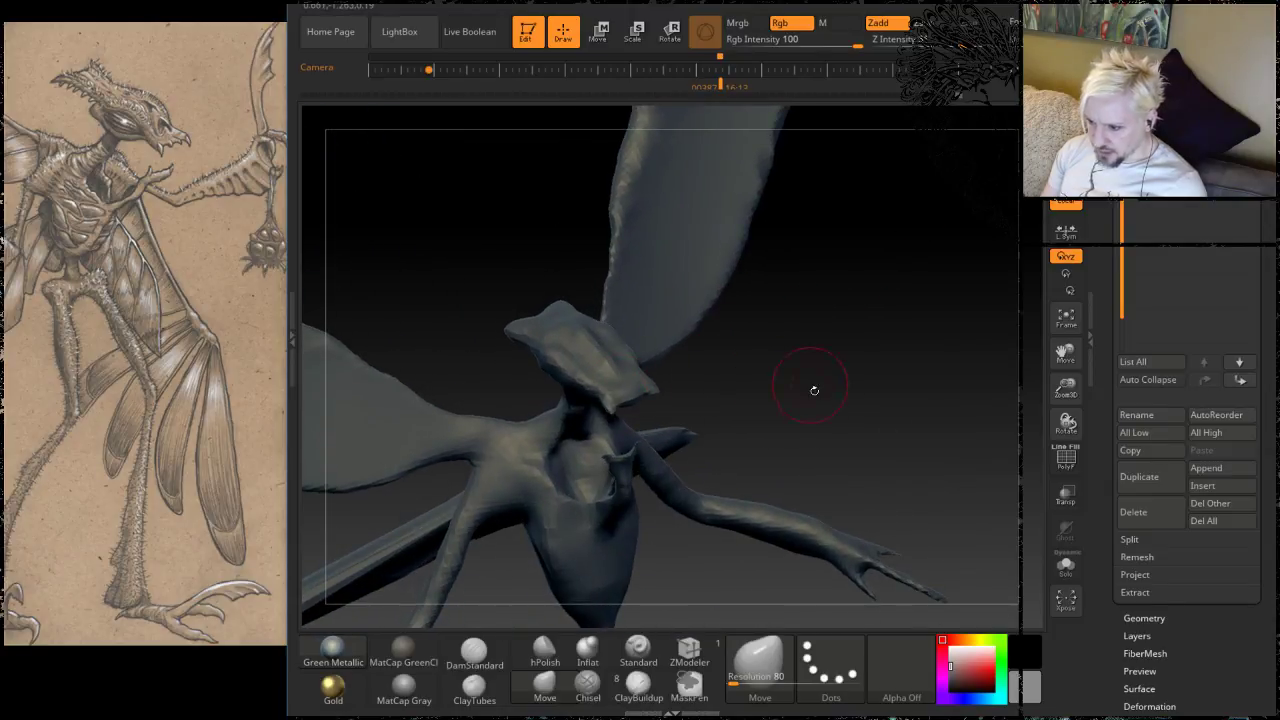
# Step: Open the Geometry settings, and smooth the side of the creature's snout with the Smooth brush
pyautogui.keyDown('alt'); pyautogui.moveTo(814, 391); pyautogui.dragTo(846, 366); pyautogui.keyUp('alt')
pyautogui.keyDown('alt'); pyautogui.moveTo(949, 294); pyautogui.dragTo(911, 280); pyautogui.keyUp('alt')
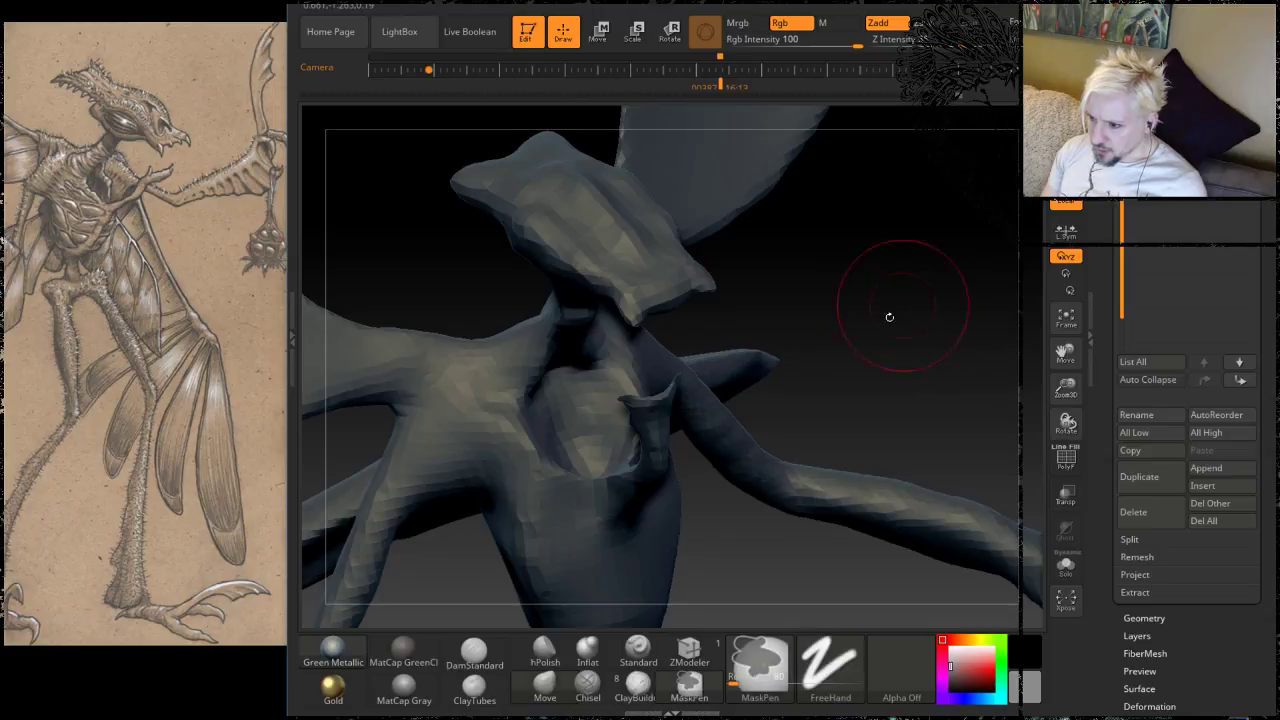
pyautogui.scroll(-3, 1200, 500)
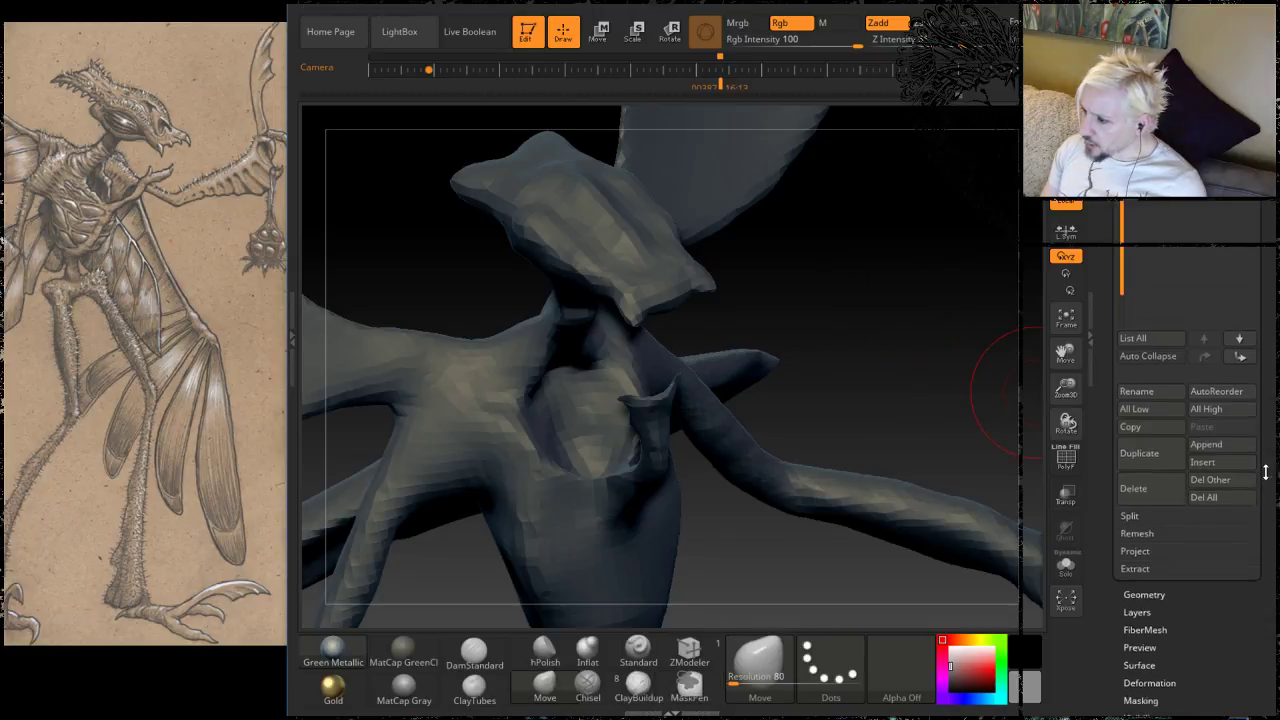
pyautogui.scroll(-5, 1180, 450)
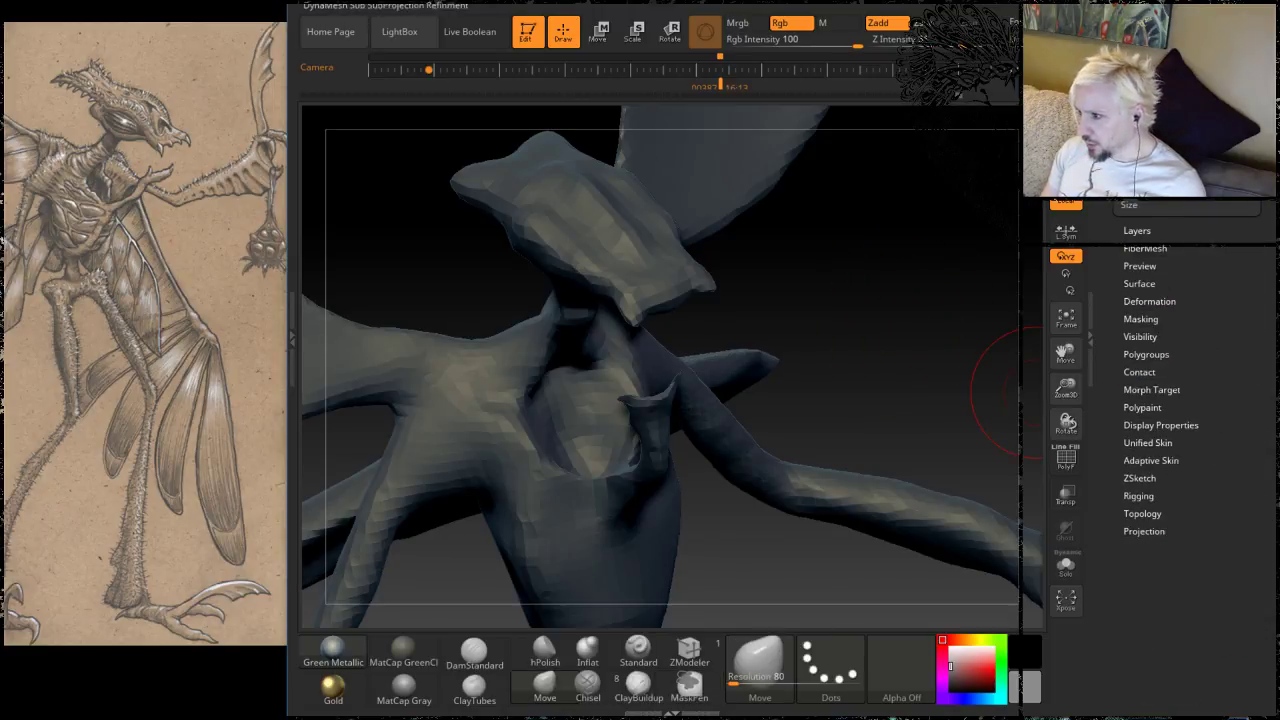
pyautogui.moveTo(858, 309); pyautogui.dragTo(1030, 150)
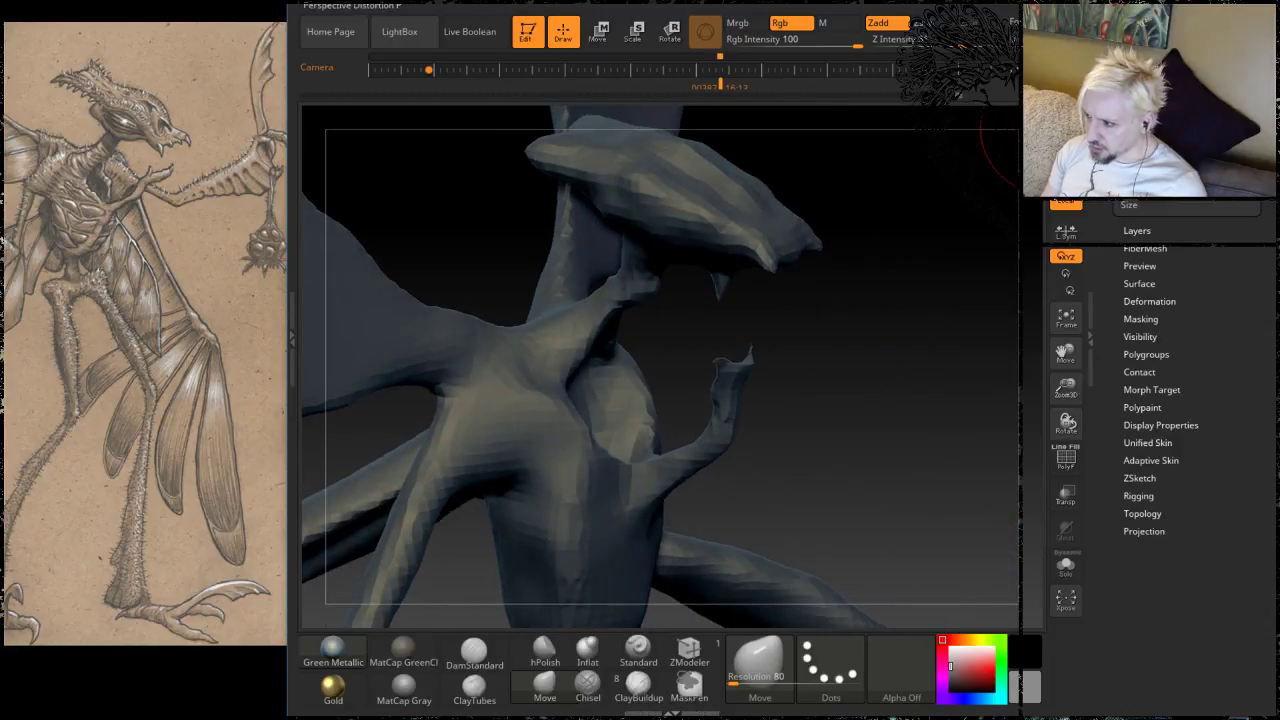
pyautogui.moveTo(845, 330); pyautogui.dragTo(800, 301)
pyautogui.press('shift')
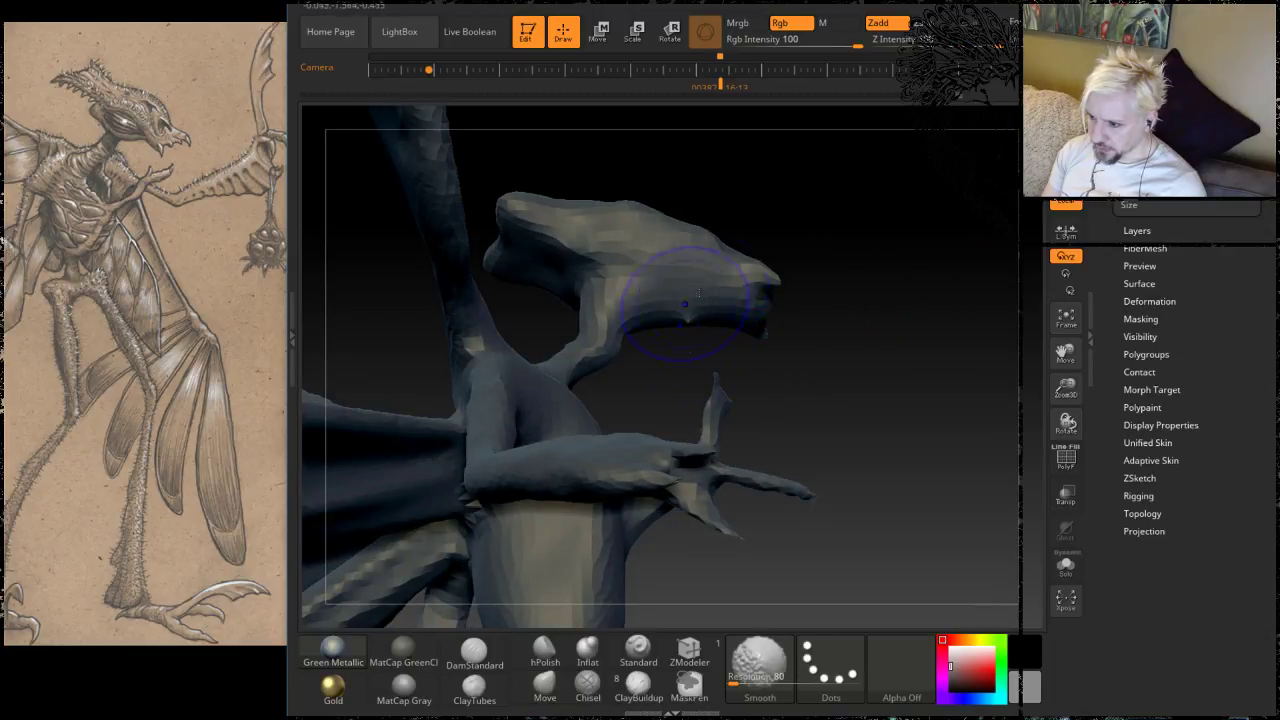
# Step: Mask a strip along the outer edge of the upper wings symmetrically, and invert the mask
pyautogui.moveTo(935, 345)
pyautogui.mouseDown()
pyautogui.moveTo(883, 358)
pyautogui.moveTo(861, 227)
pyautogui.moveTo(860, 285)
pyautogui.moveTo(914, 280)
pyautogui.moveTo(809, 414)
pyautogui.moveTo(845, 347)
pyautogui.moveTo(920, 366)
pyautogui.moveTo(740, 377)
pyautogui.moveTo(767, 384)
pyautogui.moveTo(763, 294)
pyautogui.mouseUp()
pyautogui.press('ctrl')
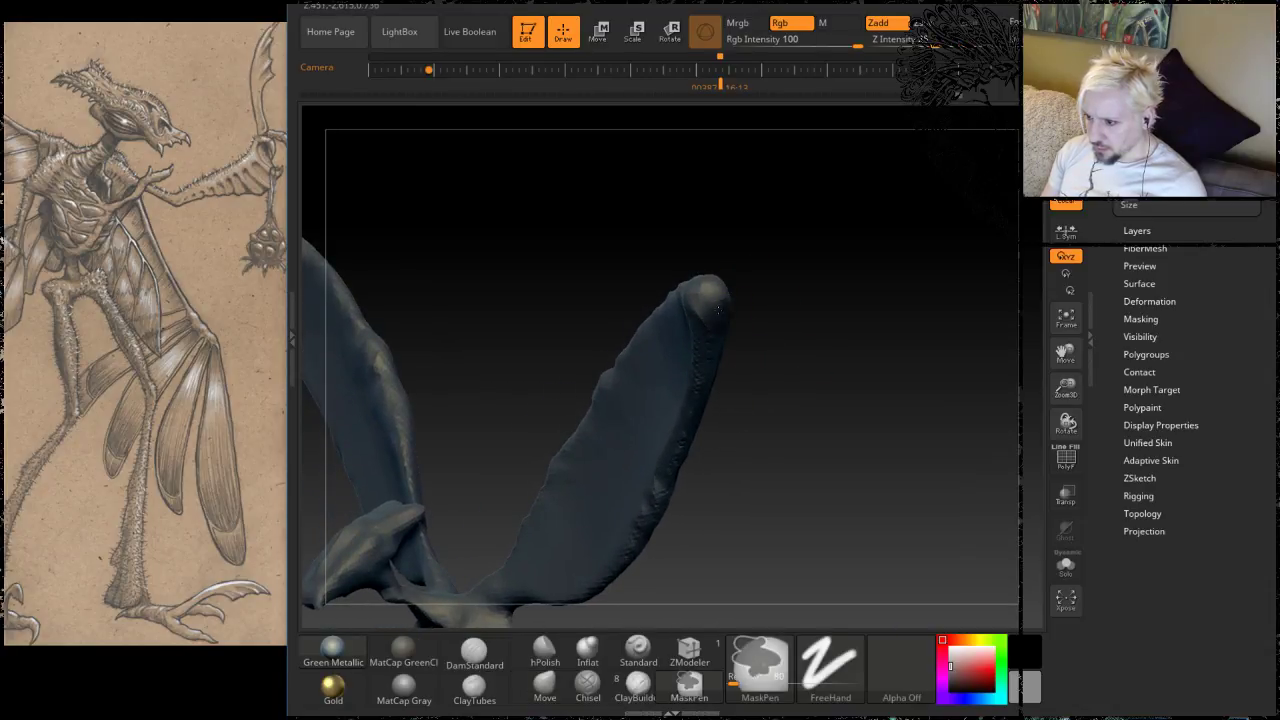
pyautogui.press('ctrl')
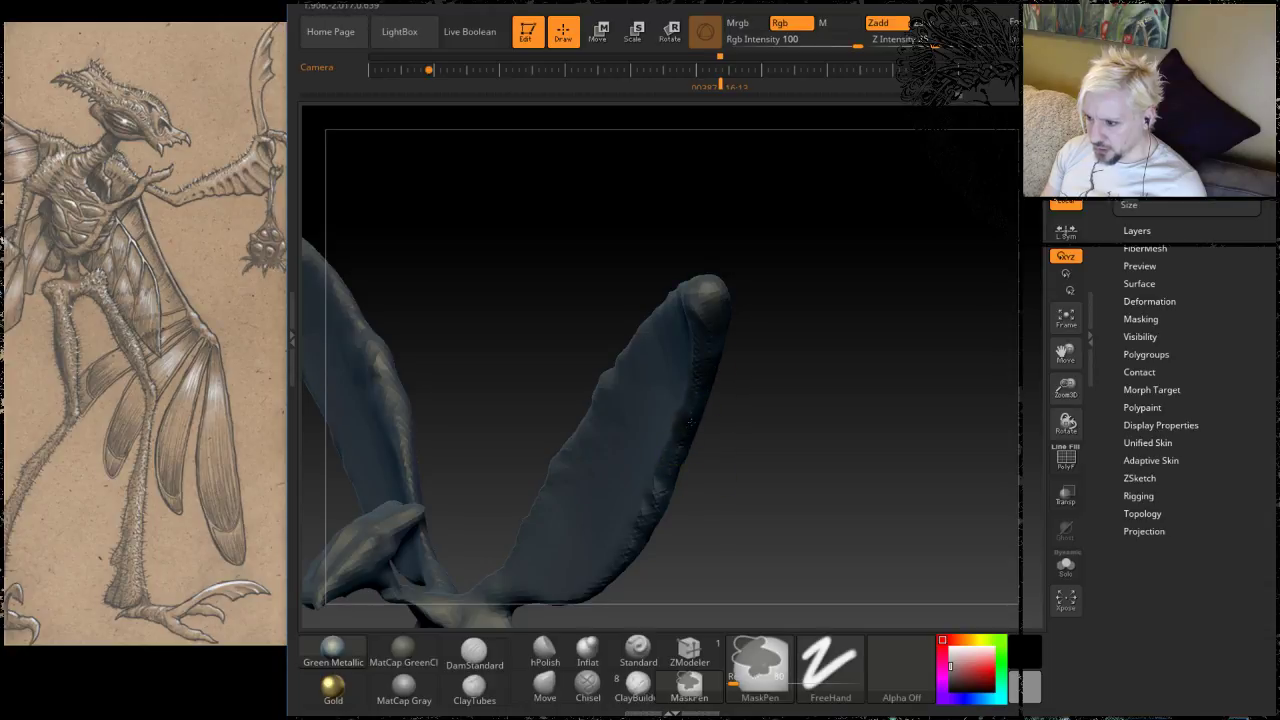
pyautogui.keyDown('ctrl'); pyautogui.click(860, 382); pyautogui.keyUp('ctrl')
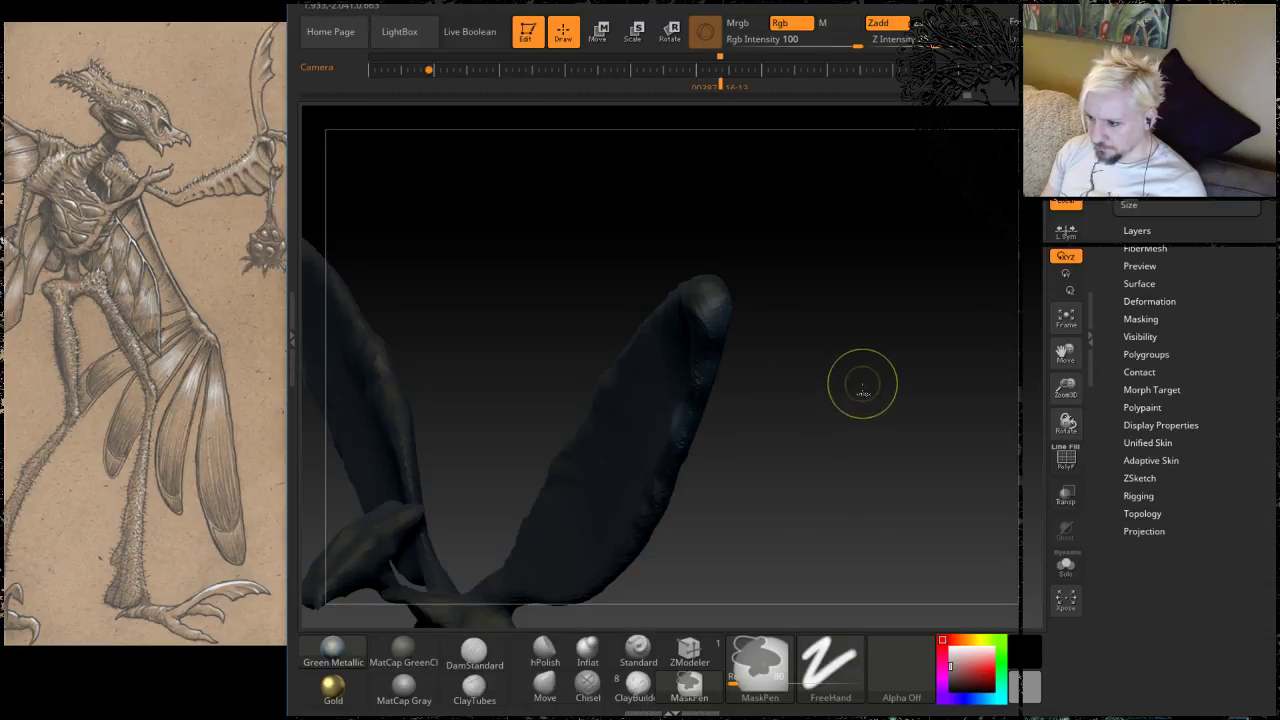
# Step: Resize the Move brush and pull the unmasked outer edge of the upper wings out into three long, finger-like feather blades per wing
pyautogui.keyDown('alt'); pyautogui.moveTo(851, 437); pyautogui.dragTo(841, 433); pyautogui.keyUp('alt')
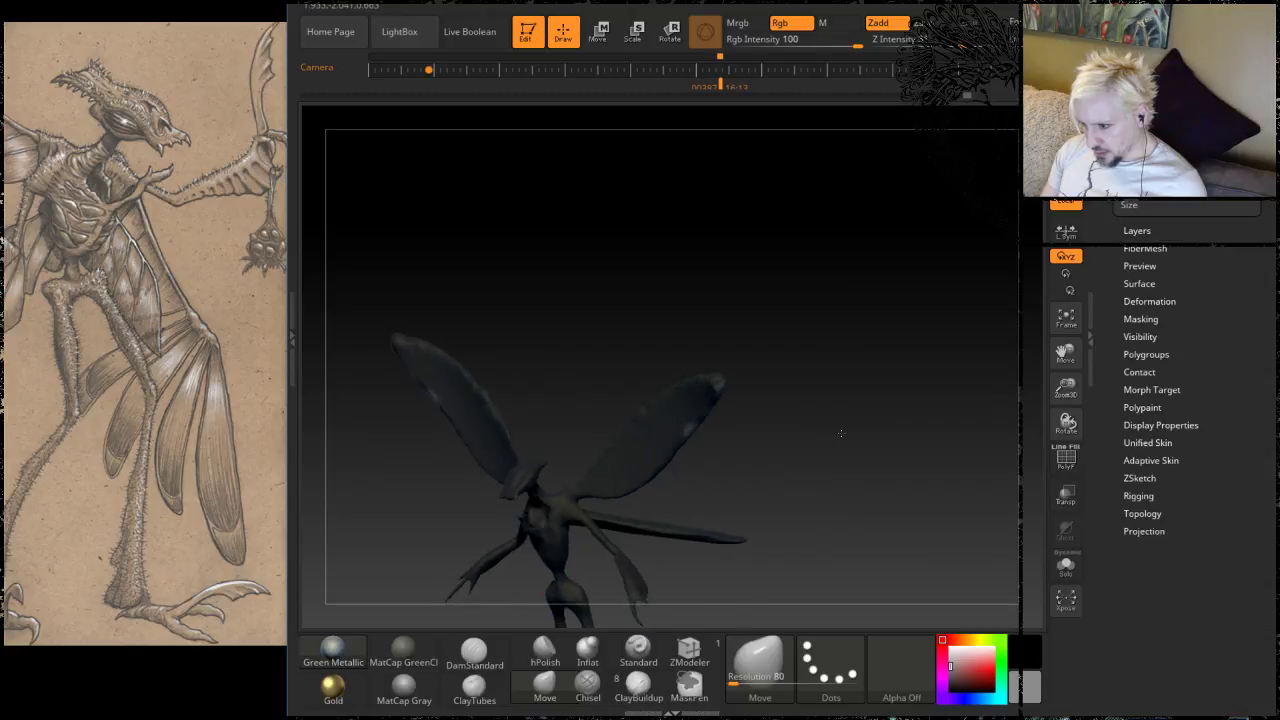
pyautogui.press('space')
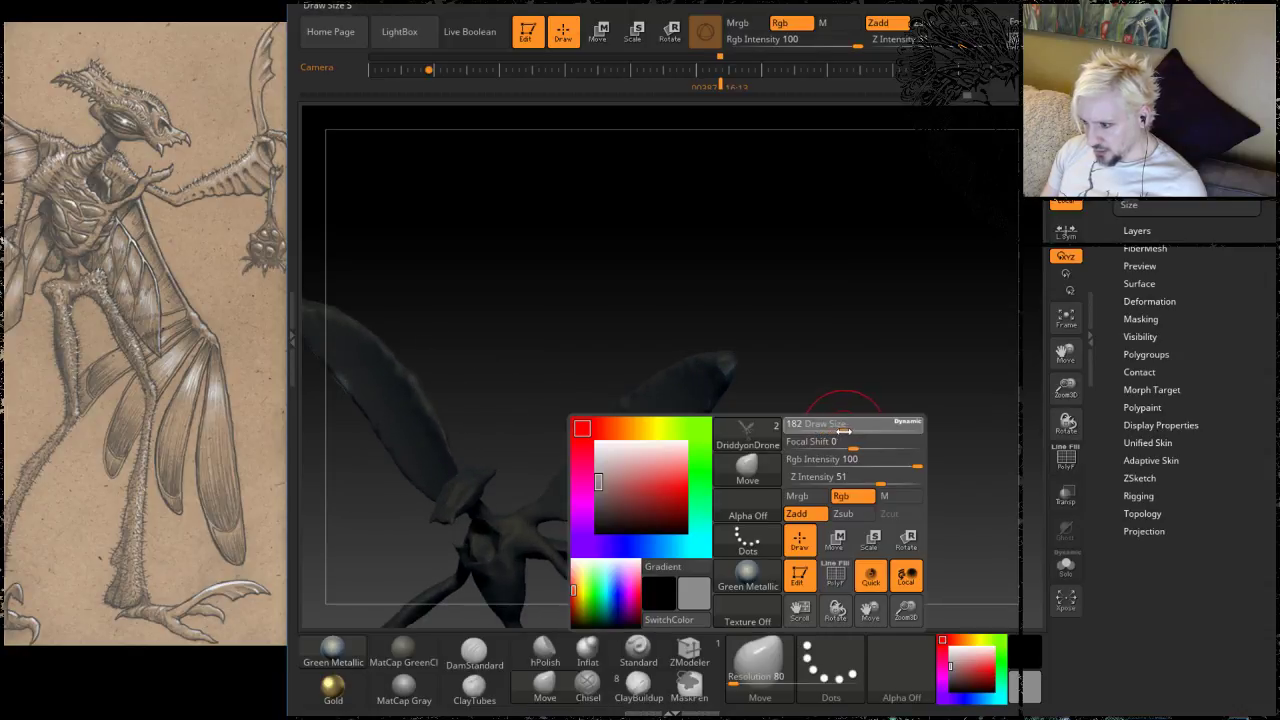
pyautogui.moveTo(858, 428)
pyautogui.mouseDown()
pyautogui.moveTo(827, 337)
pyautogui.moveTo(840, 385)
pyautogui.moveTo(885, 400)
pyautogui.mouseUp()
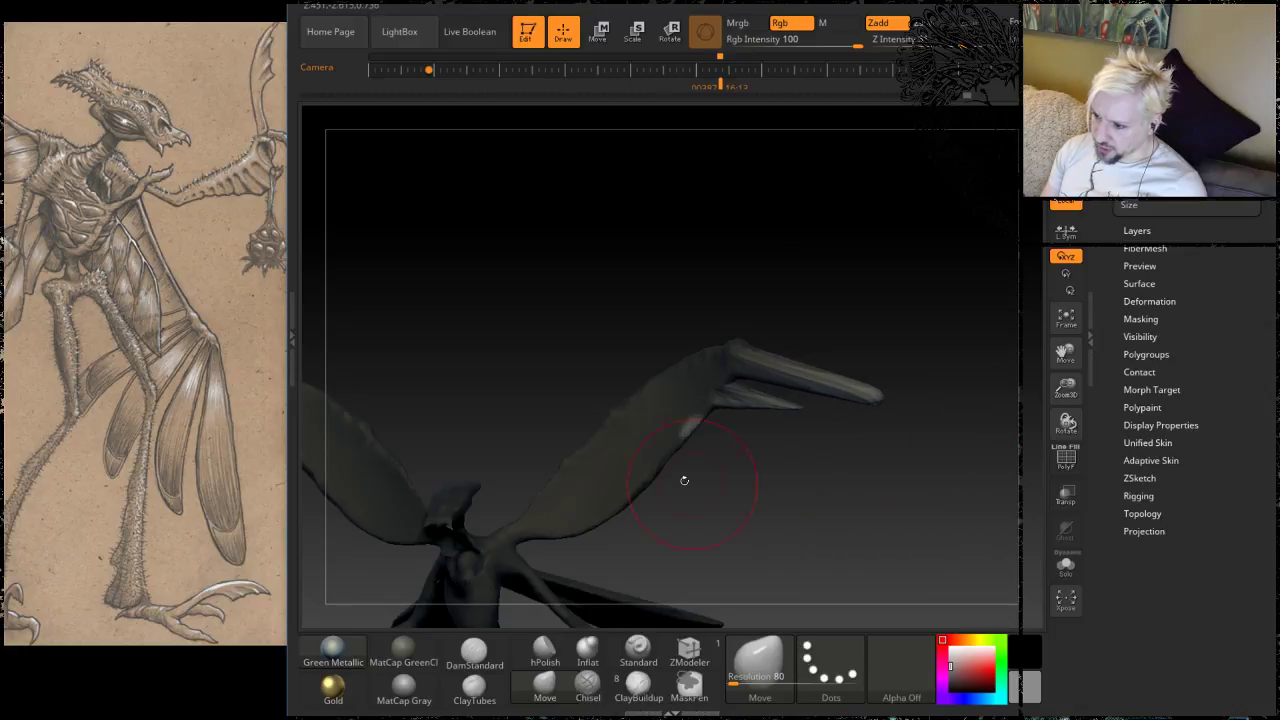
pyautogui.moveTo(767, 448); pyautogui.dragTo(808, 462)
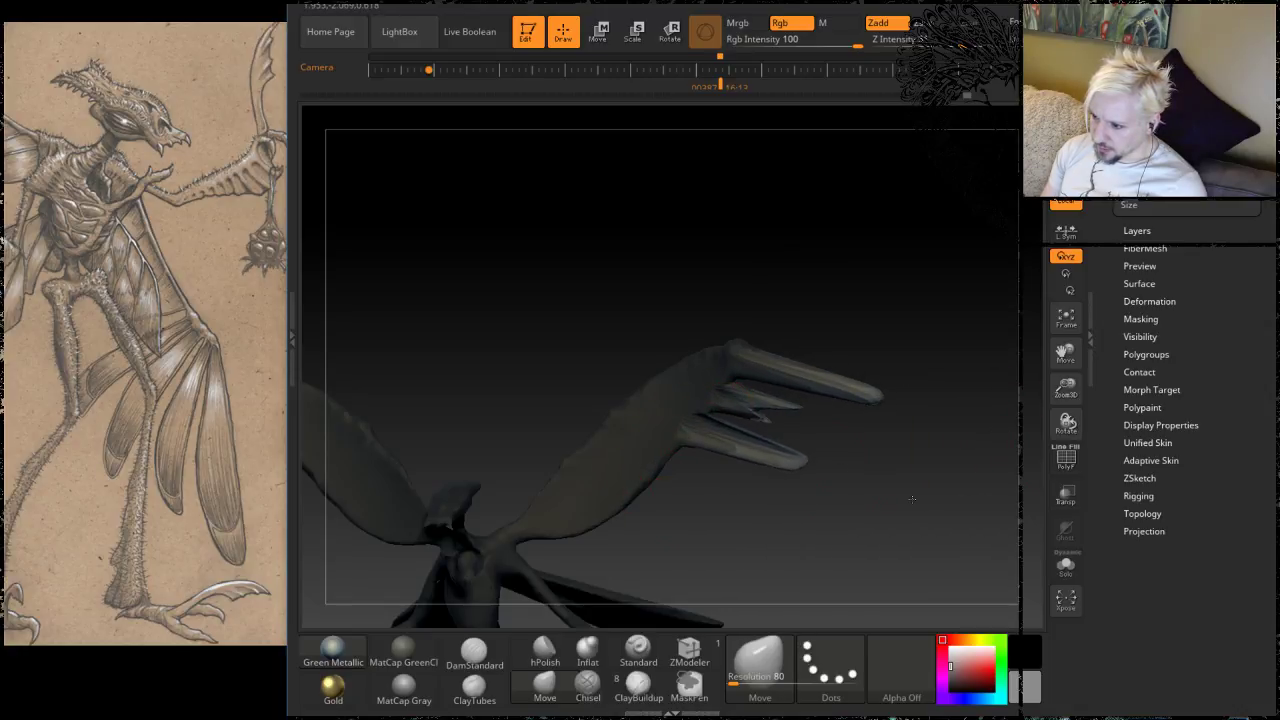
pyautogui.moveTo(891, 443); pyautogui.dragTo(932, 466)
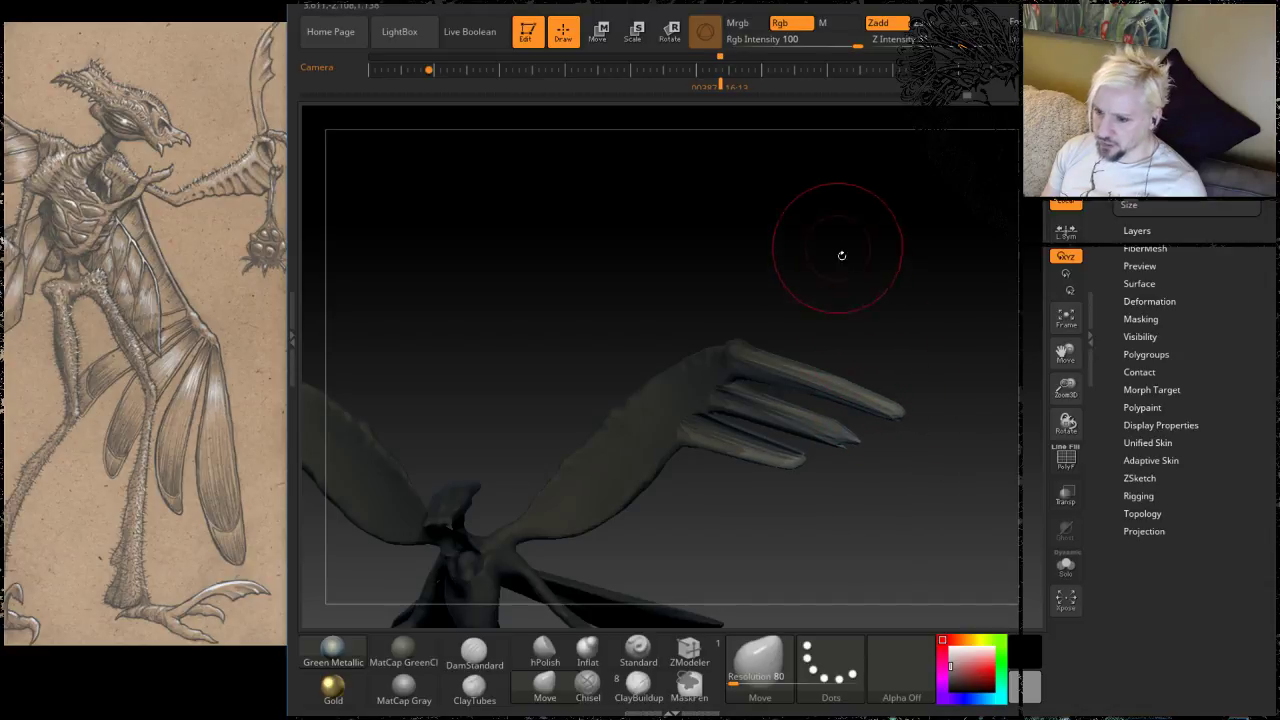
pyautogui.moveTo(842, 255)
pyautogui.mouseDown()
pyautogui.moveTo(831, 249)
pyautogui.moveTo(872, 265)
pyautogui.moveTo(862, 268)
pyautogui.moveTo(886, 240)
pyautogui.moveTo(897, 309)
pyautogui.moveTo(709, 523)
pyautogui.moveTo(756, 443)
pyautogui.moveTo(846, 497)
pyautogui.moveTo(832, 474)
pyautogui.moveTo(850, 330)
pyautogui.moveTo(891, 214)
pyautogui.moveTo(926, 230)
pyautogui.moveTo(914, 252)
pyautogui.mouseUp()
pyautogui.moveTo(776, 361); pyautogui.dragTo(809, 377)
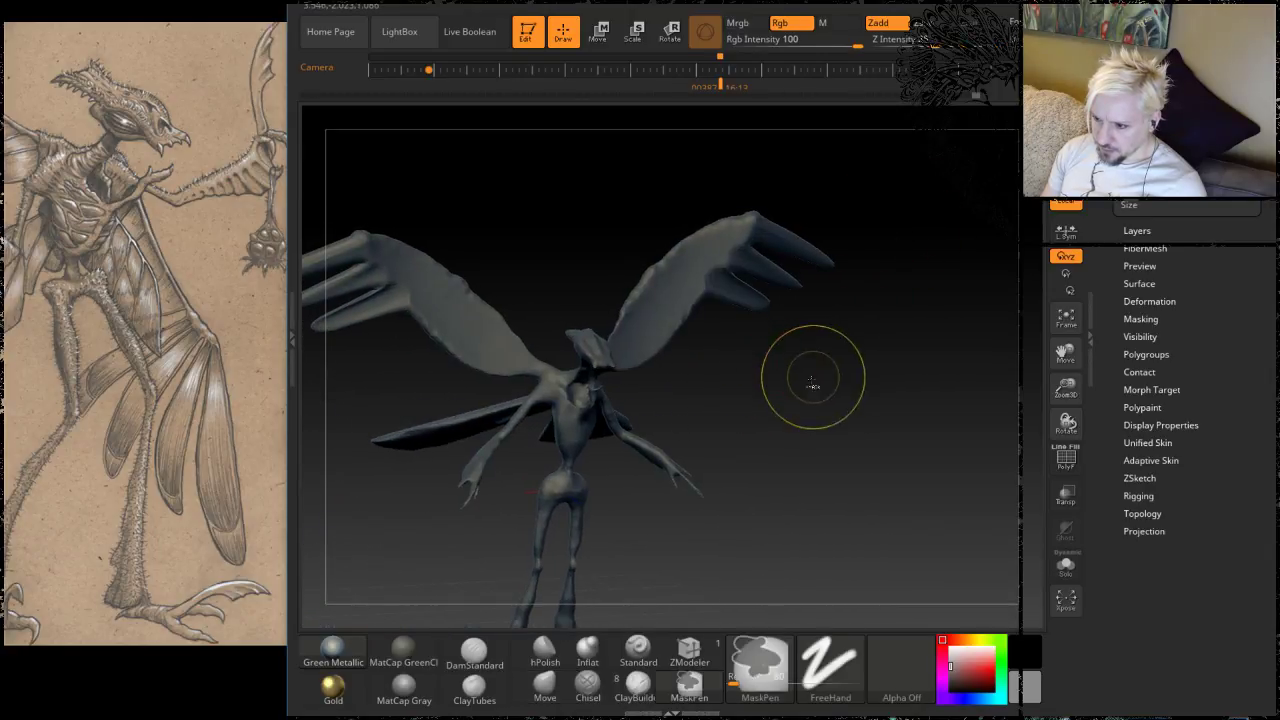
pyautogui.moveTo(806, 443); pyautogui.dragTo(816, 374)
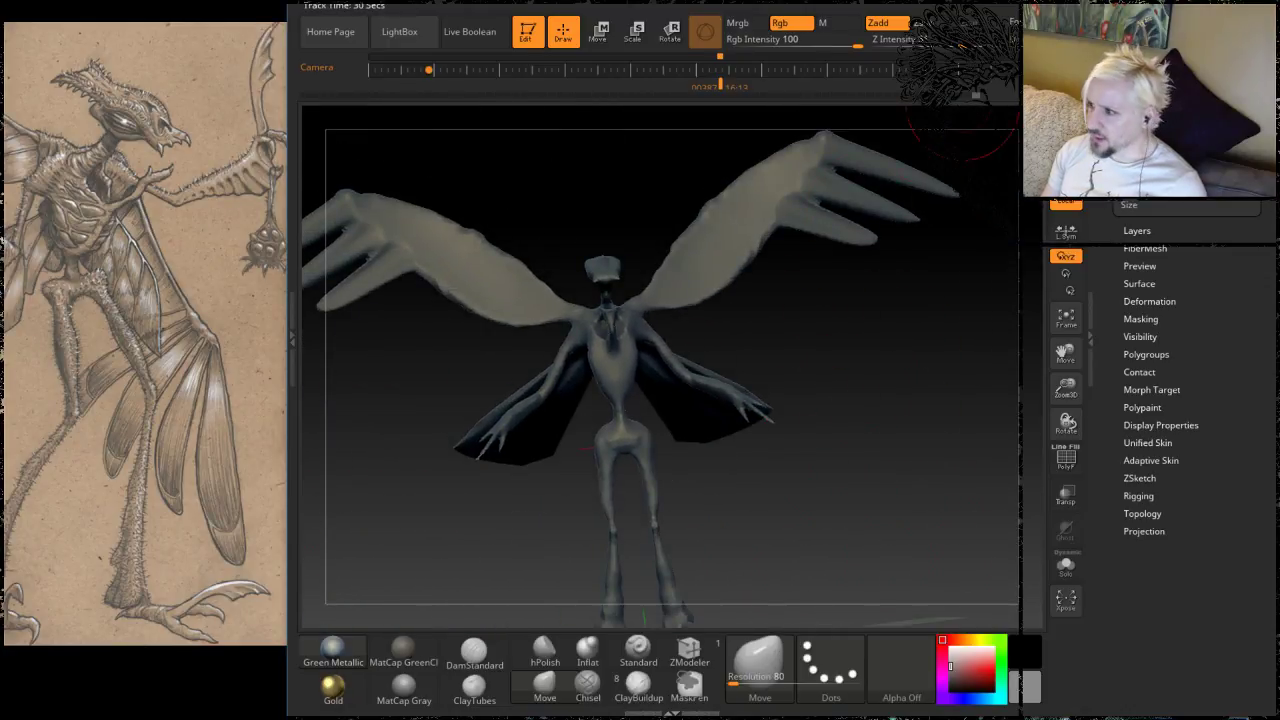
# Step: Delete the PM3D_Cylinder3D1 subtool, keeping only the DriddyonDrone mesh
pyautogui.moveTo(1228, 228); pyautogui.dragTo(1228, 704)
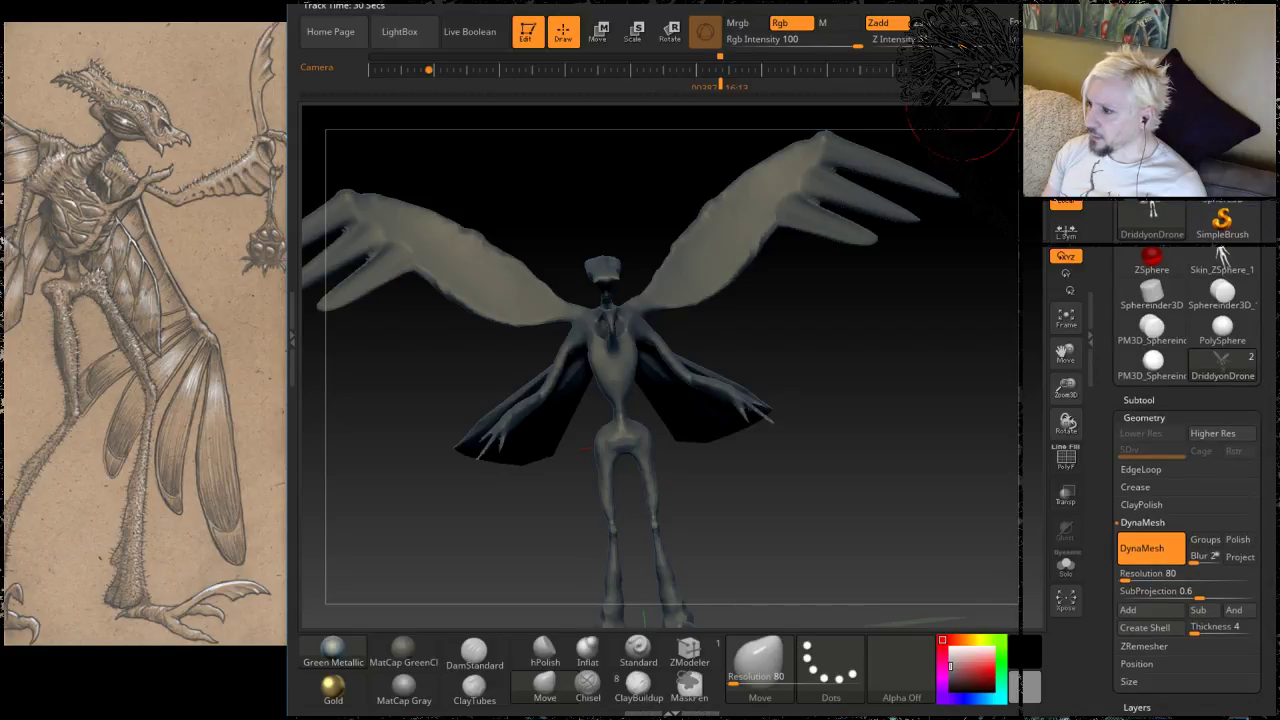
pyautogui.click(1150, 399)
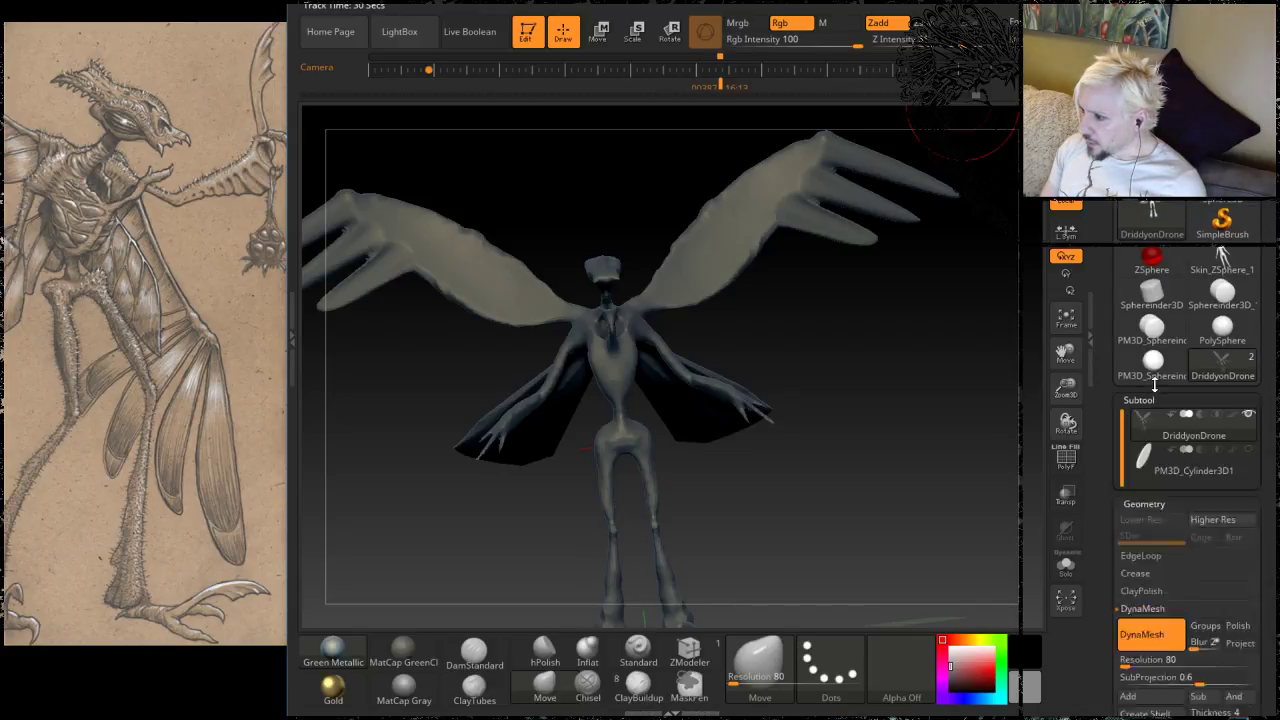
pyautogui.click(1188, 468)
pyautogui.moveTo(1268, 450); pyautogui.dragTo(1262, 339)
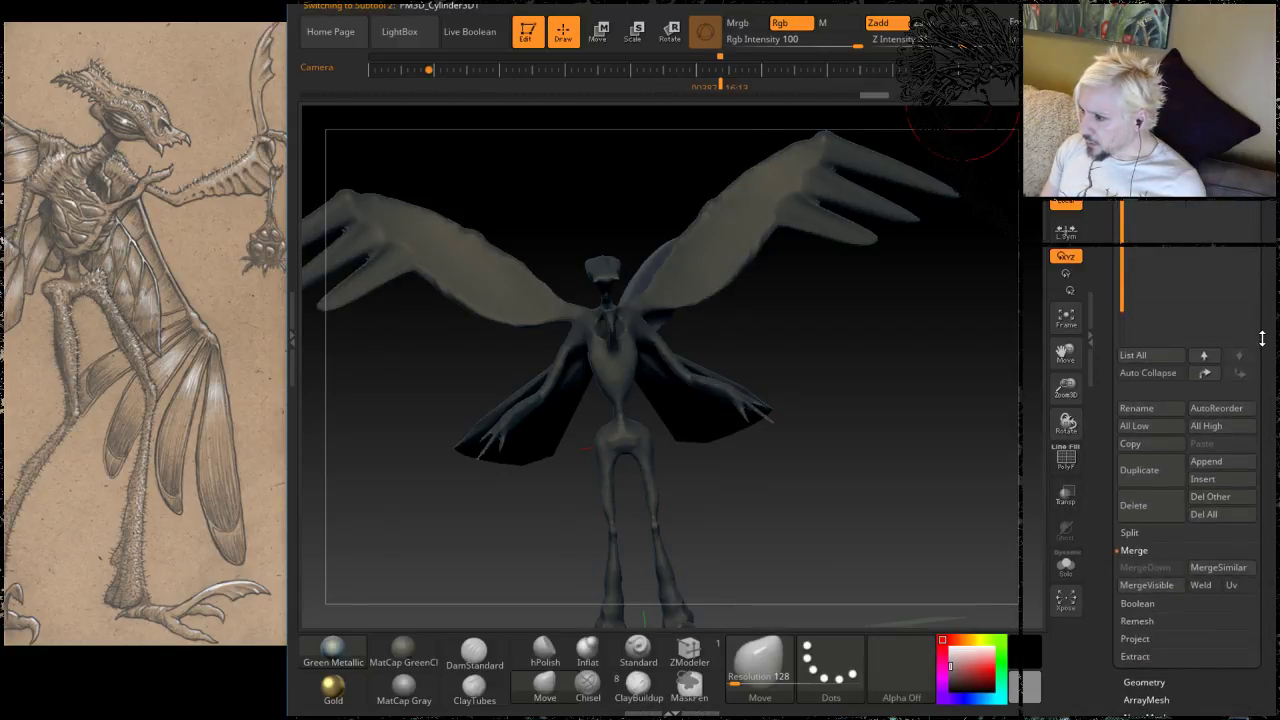
pyautogui.click(1152, 506)
pyautogui.click(1016, 542)
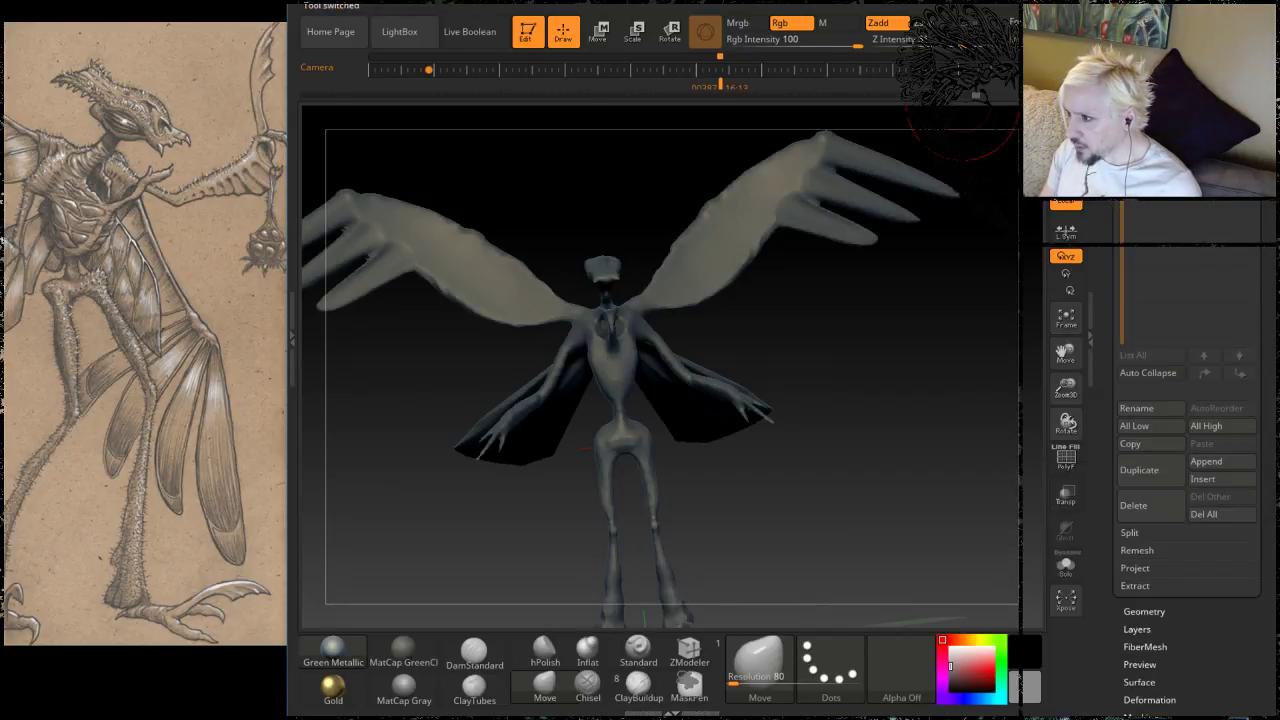
# Step: Export the creature mesh as an OBJ file named DriddyonDrone
pyautogui.moveTo(1266, 30); pyautogui.dragTo(1263, 265)
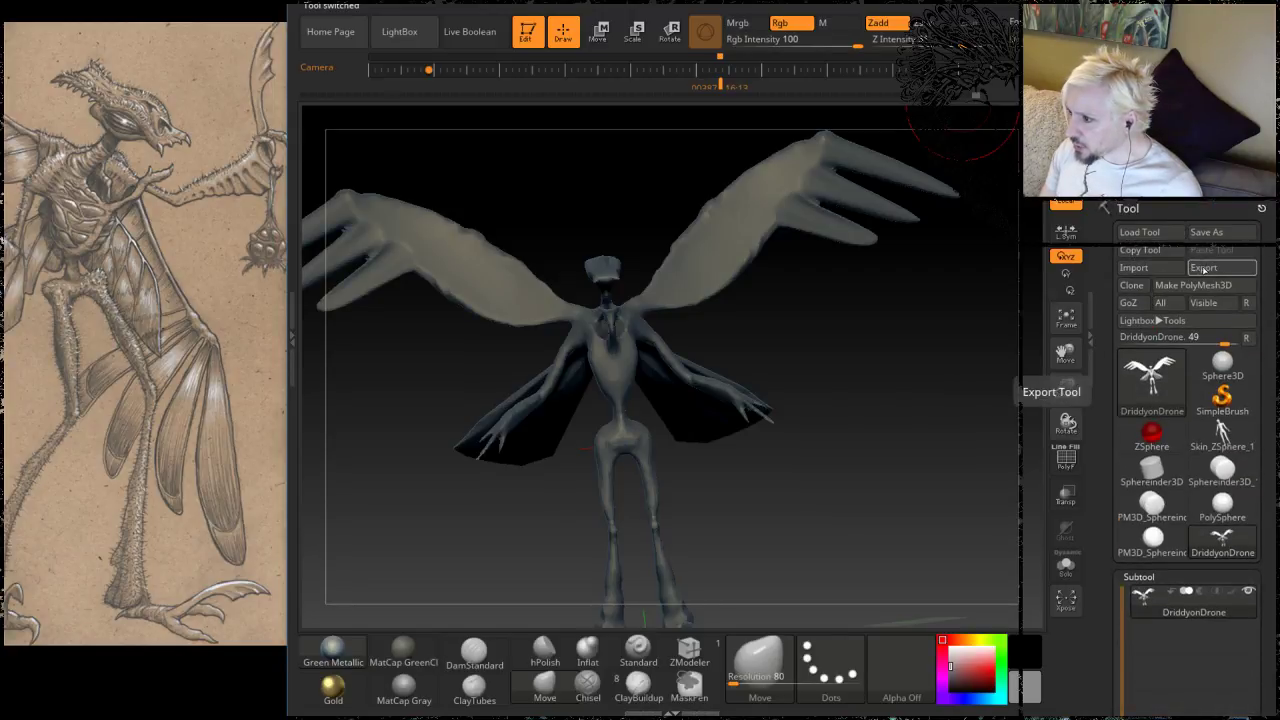
pyautogui.click(1203, 266)
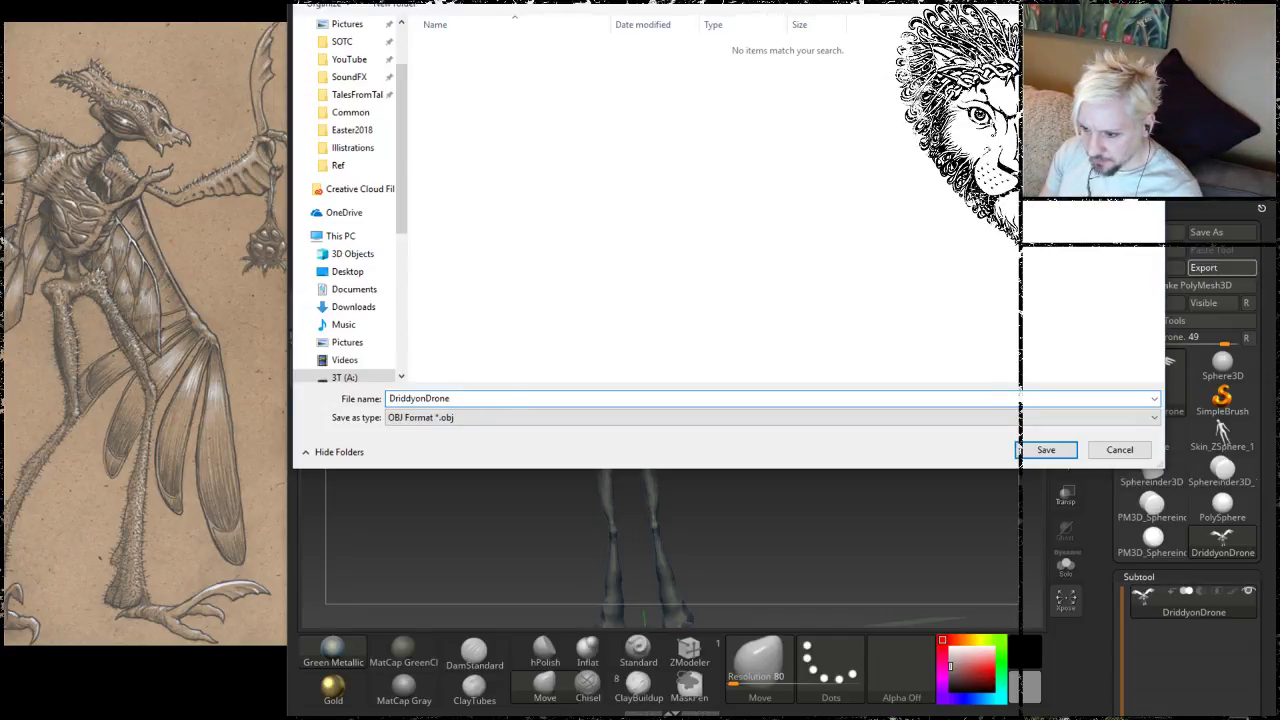
pyautogui.click(1048, 451)
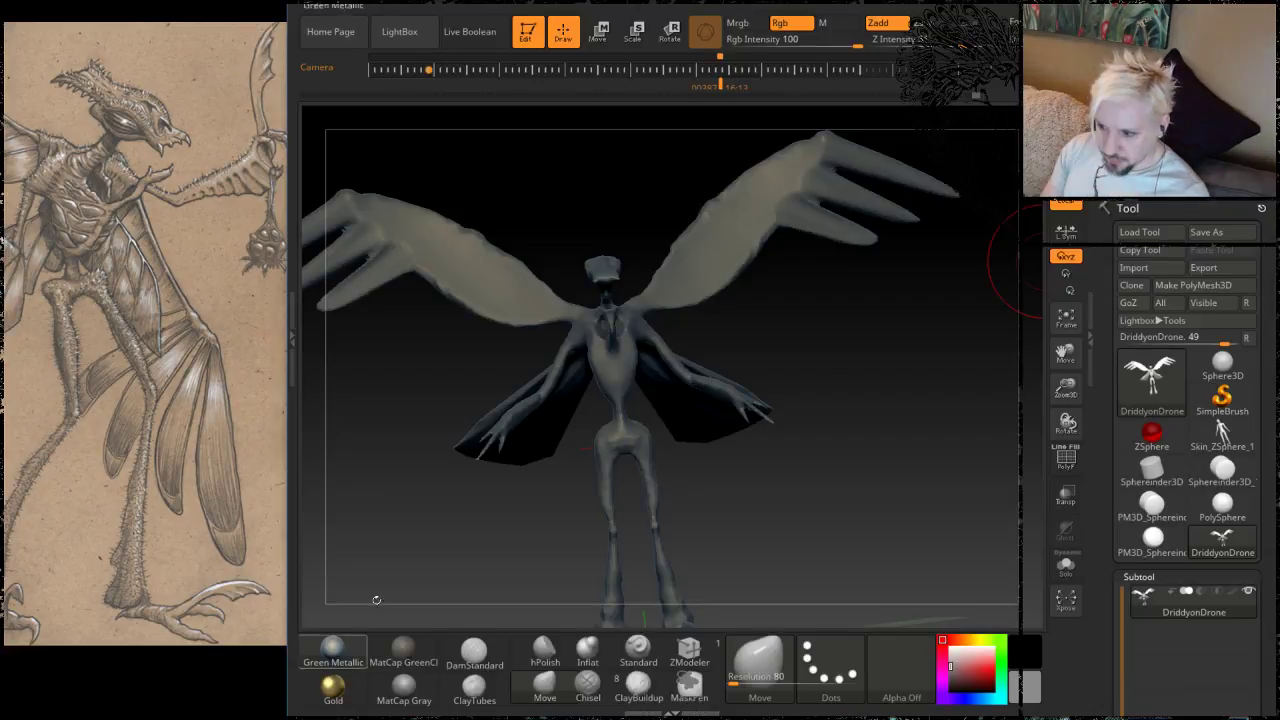
# Step: Append a Plane3D mesh as a new subtool alongside the creature
pyautogui.moveTo(800, 420); pyautogui.dragTo(820, 293)
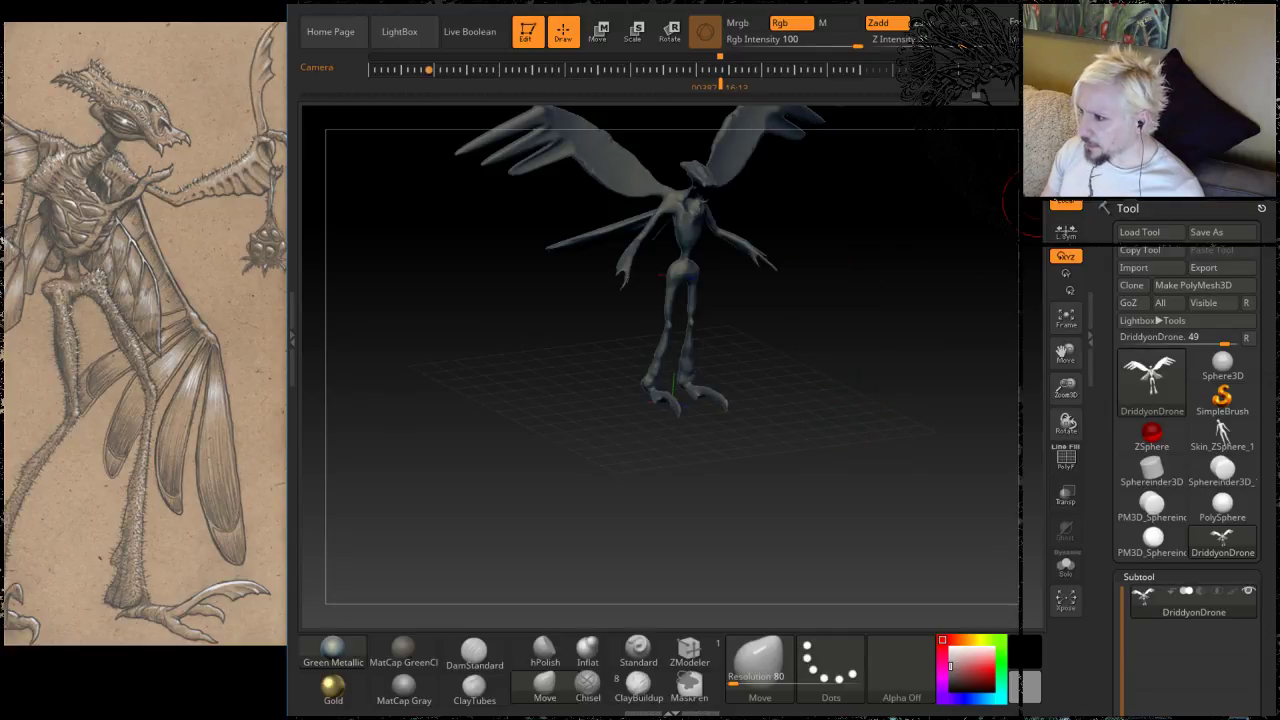
pyautogui.moveTo(1106, 300); pyautogui.dragTo(1106, 534)
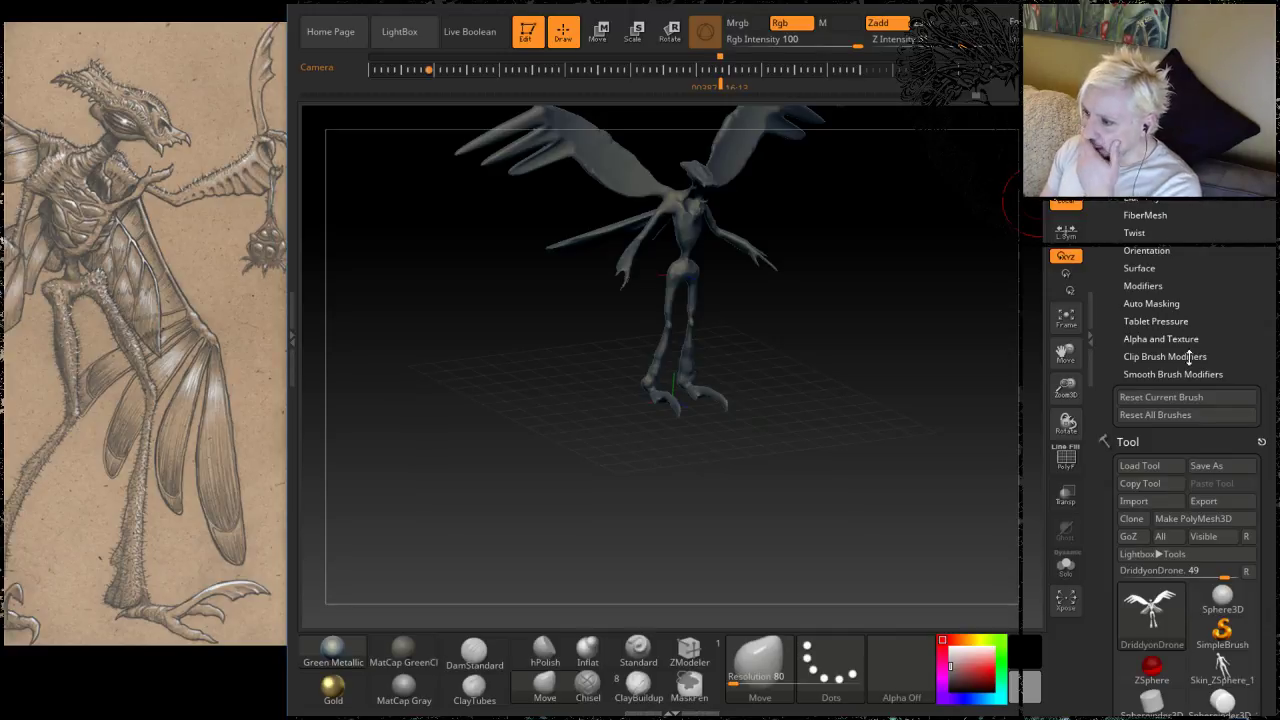
pyautogui.scroll(-5, 1227, 313)
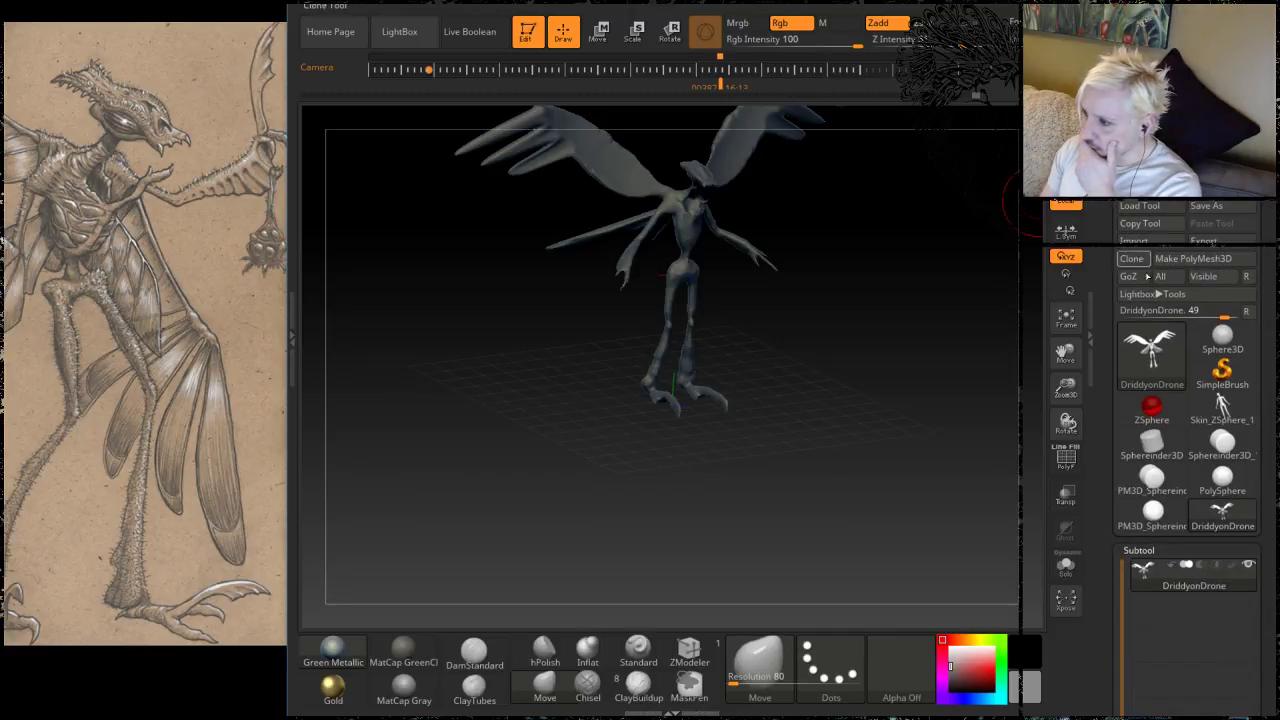
pyautogui.scroll(-6, 1273, 512)
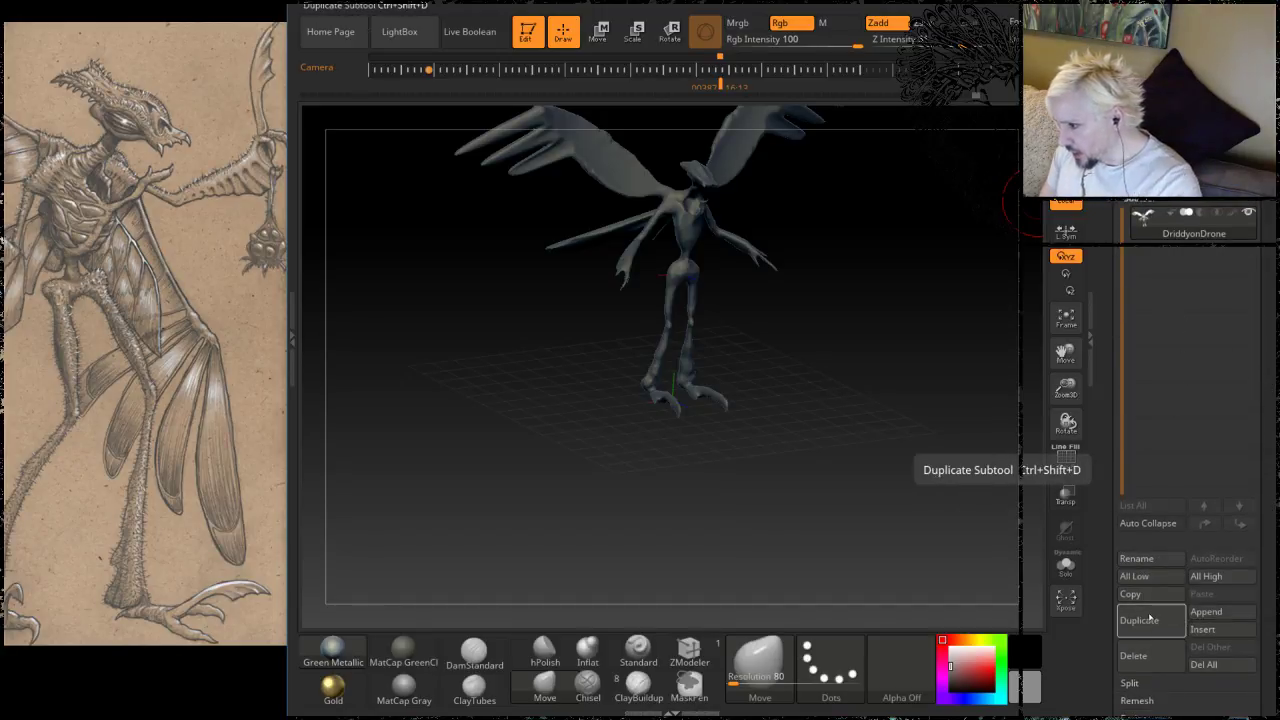
pyautogui.click(1200, 613)
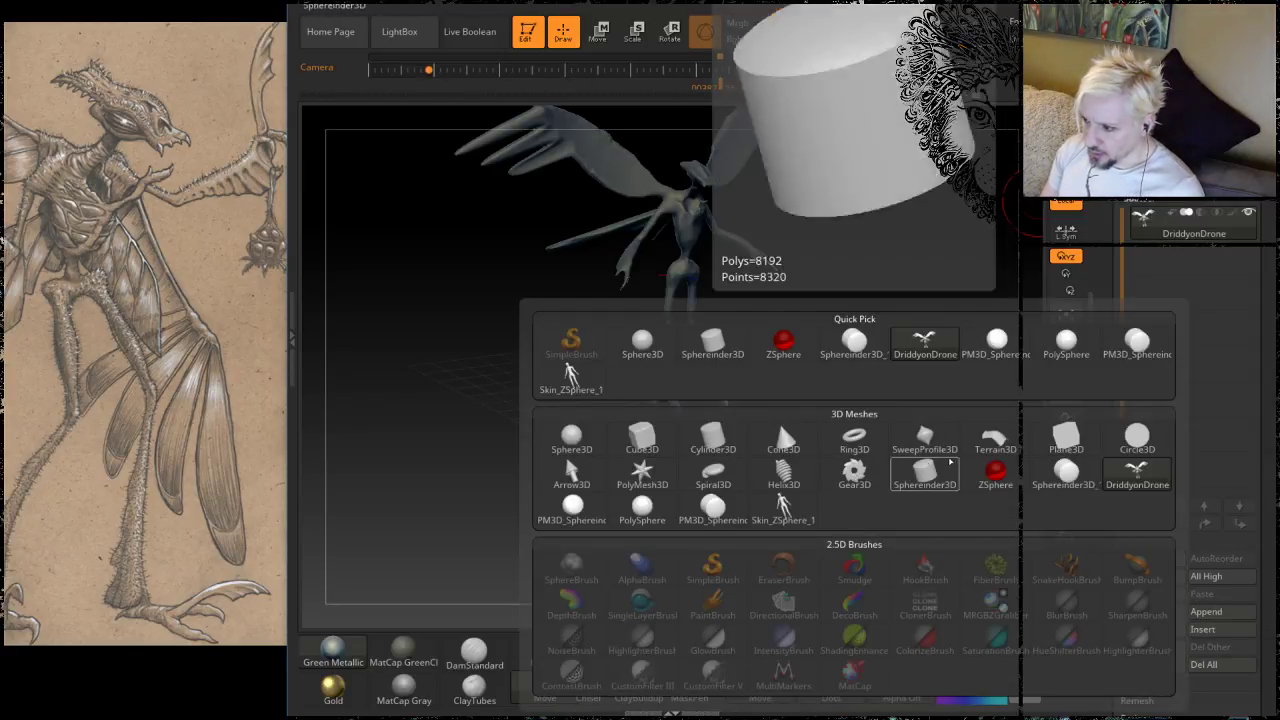
pyautogui.click(1066, 440)
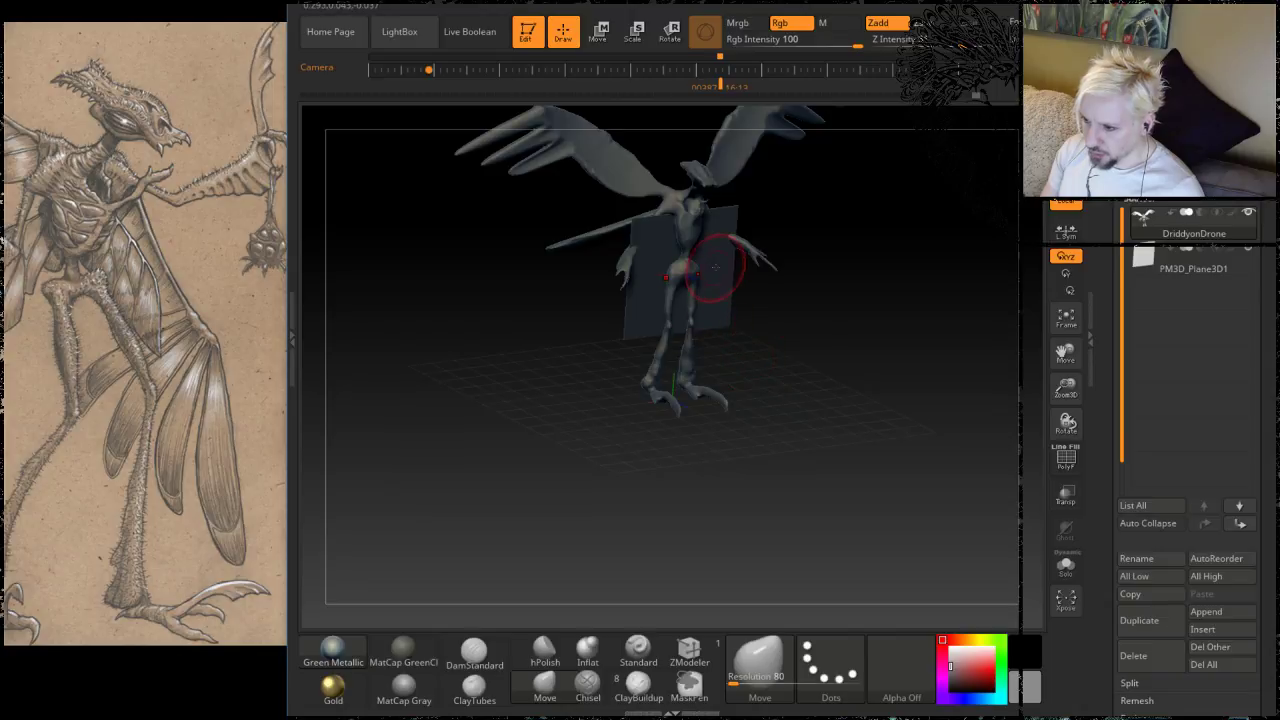
# Step: Select the PM3D_Plane3D1 subtool, rotate it flat to horizontal, and lower it to the creature's feet with the transform gizmo
pyautogui.press('w')
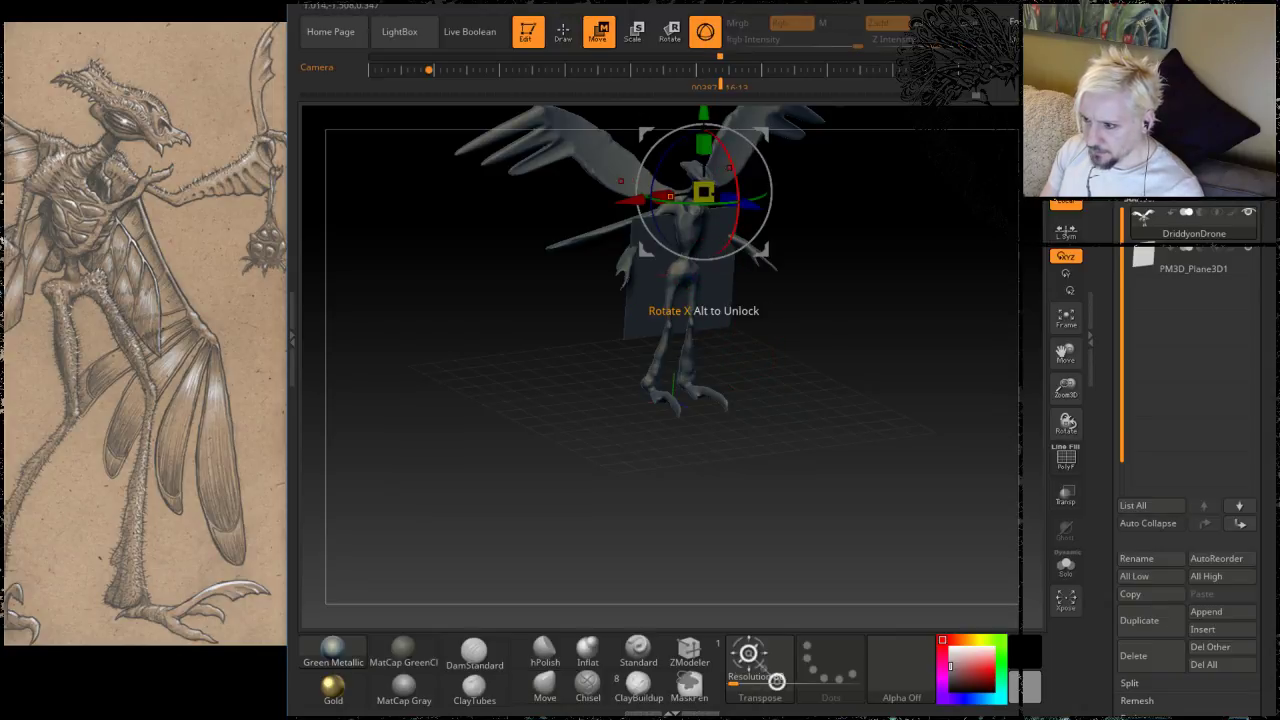
pyautogui.moveTo(729, 168); pyautogui.dragTo(714, 130)
pyautogui.hotkey('ctrl', 'z')
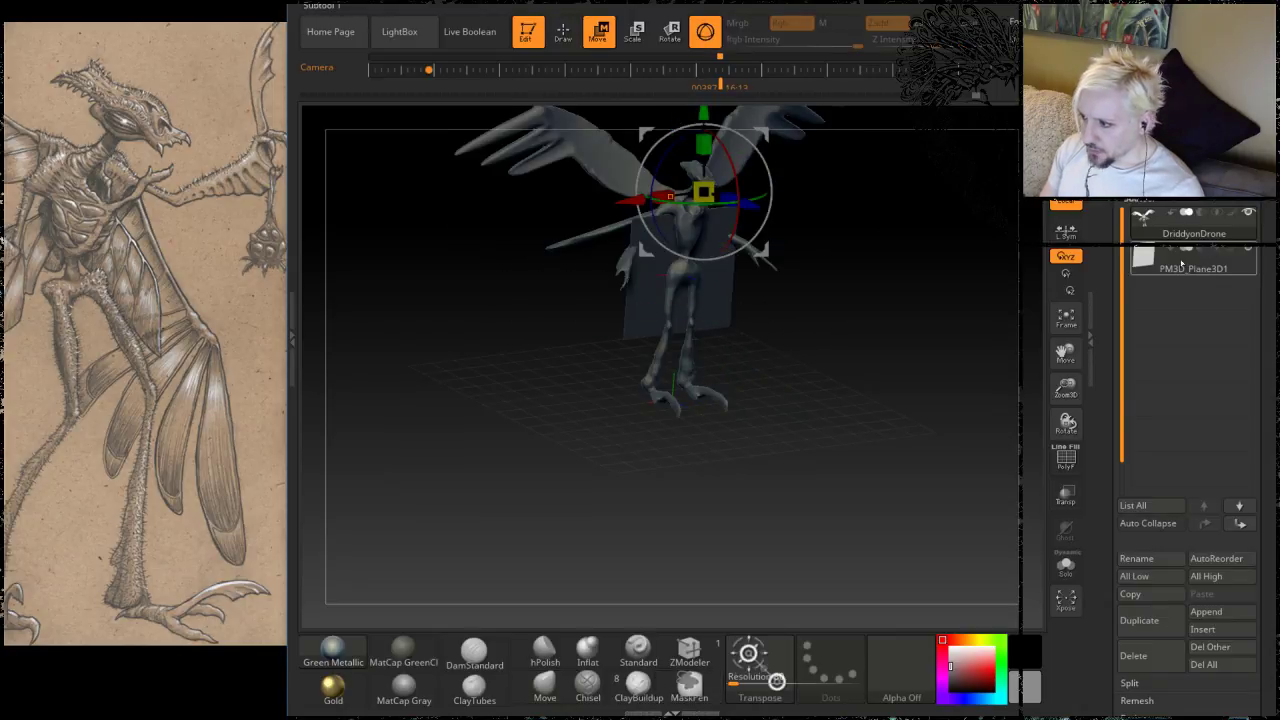
pyautogui.click(1181, 263)
pyautogui.moveTo(711, 254); pyautogui.dragTo(712, 330)
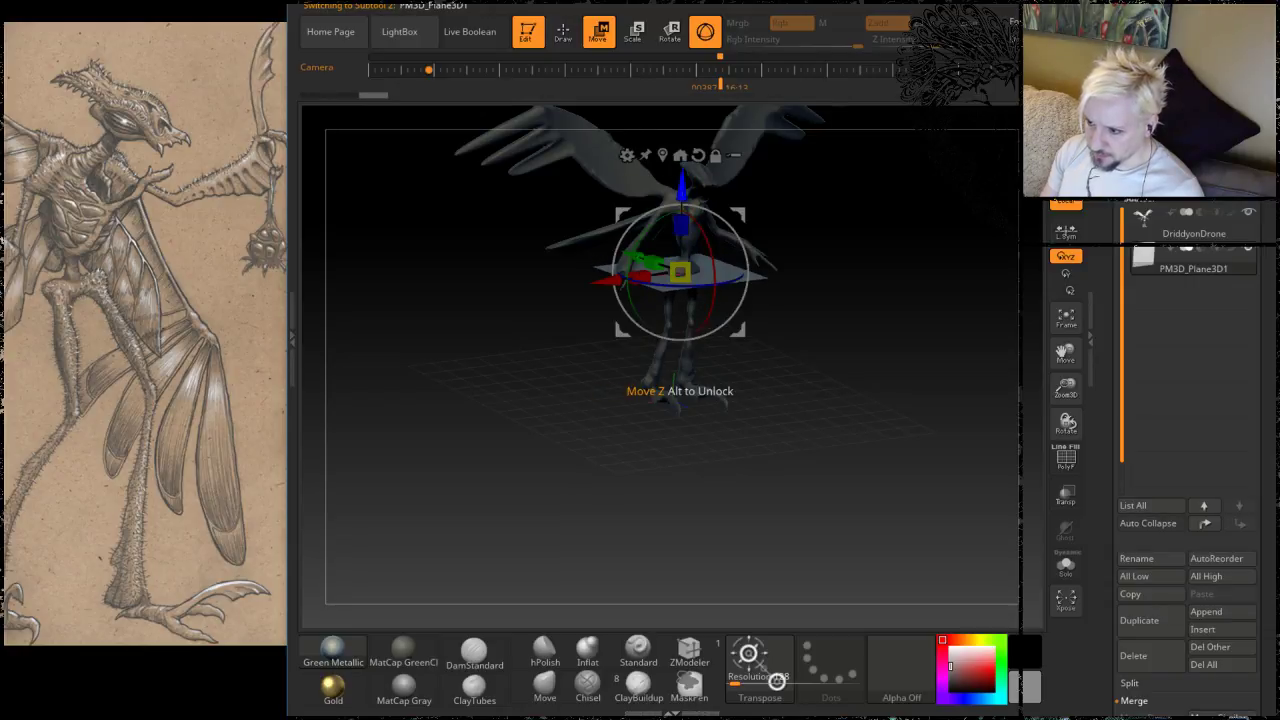
pyautogui.moveTo(681, 195); pyautogui.dragTo(708, 369)
# Step: Scale the plane up uniformly into a large ground surface extending far around the creature
pyautogui.moveTo(775, 345); pyautogui.dragTo(915, 235)
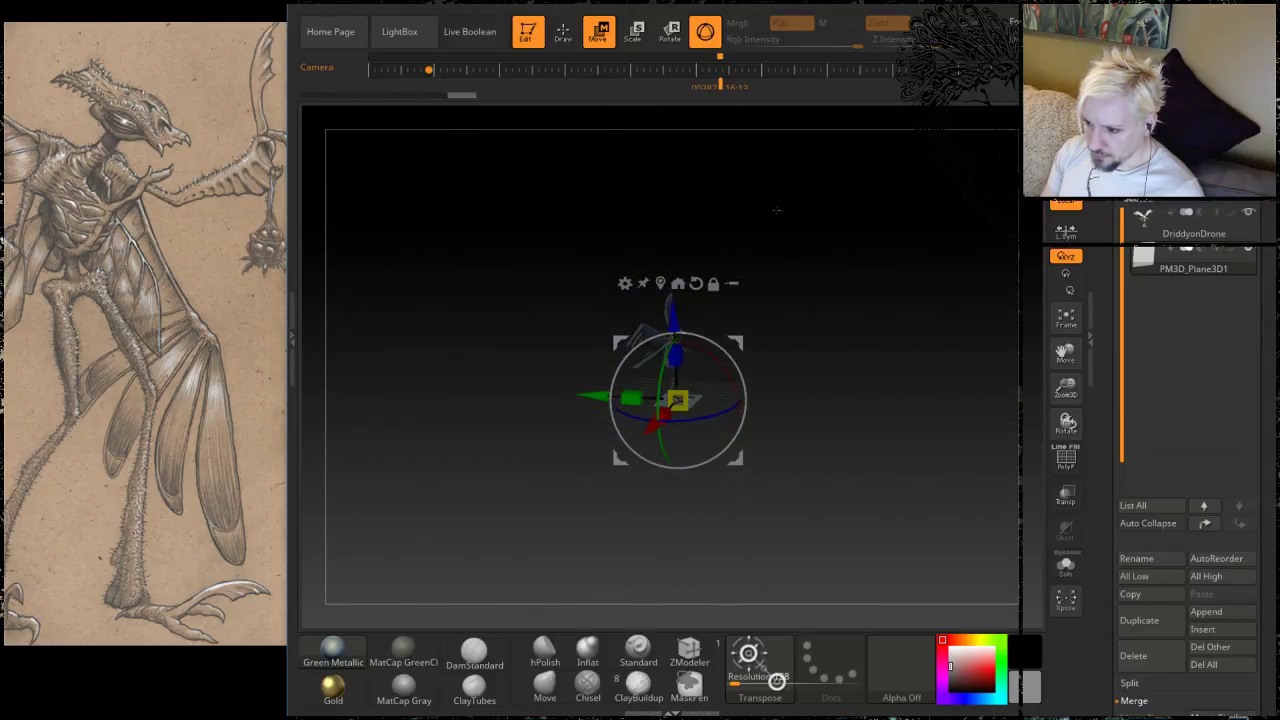
pyautogui.moveTo(684, 399); pyautogui.dragTo(882, 399)
pyautogui.moveTo(679, 400)
pyautogui.mouseDown()
pyautogui.moveTo(775, 400)
pyautogui.moveTo(760, 400)
pyautogui.mouseUp()
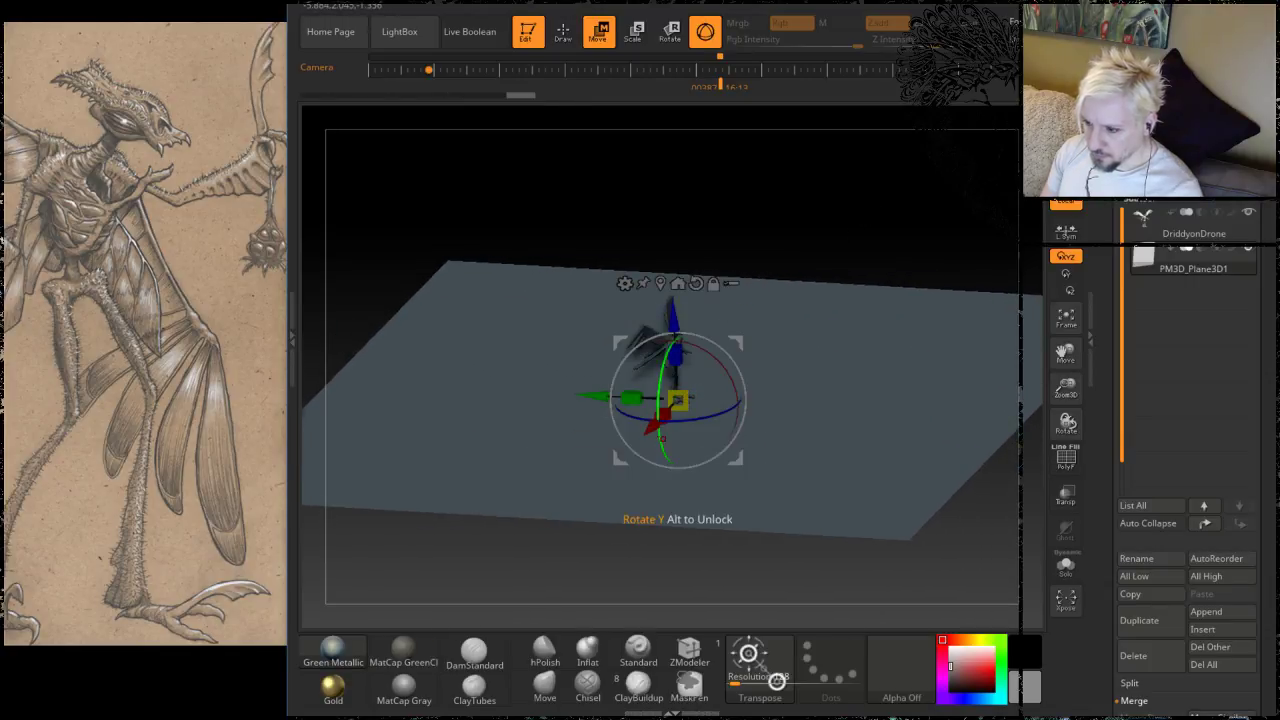
# Step: Shift the ground plane horizontally along its Y and X axes and lower it further beneath the creature
pyautogui.moveTo(594, 396); pyautogui.dragTo(654, 392)
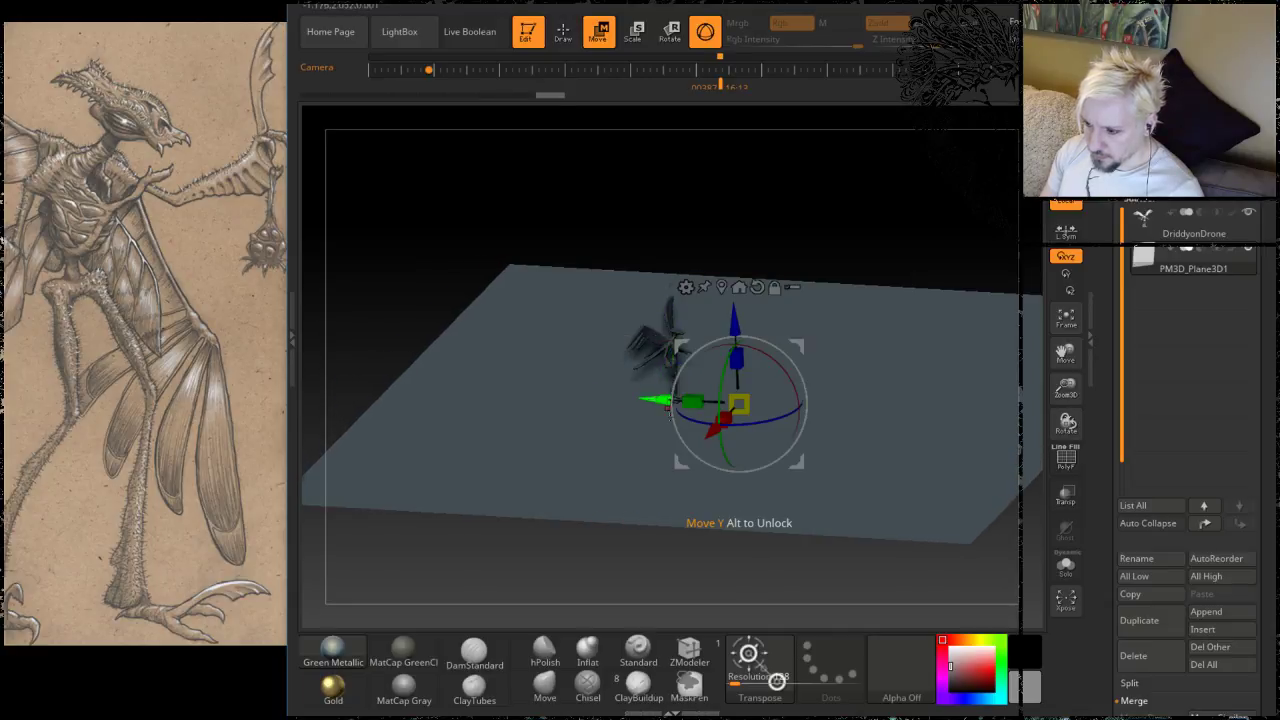
pyautogui.moveTo(711, 430); pyautogui.dragTo(703, 439)
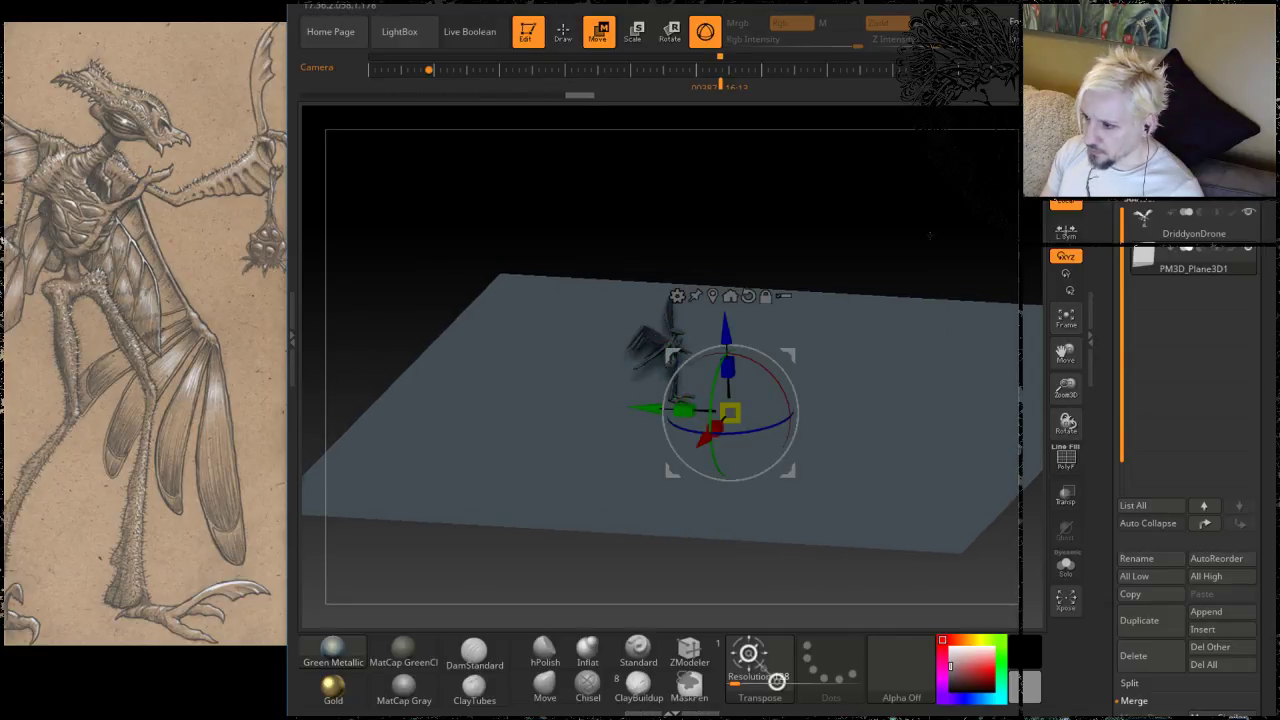
pyautogui.moveTo(930, 236); pyautogui.dragTo(911, 244)
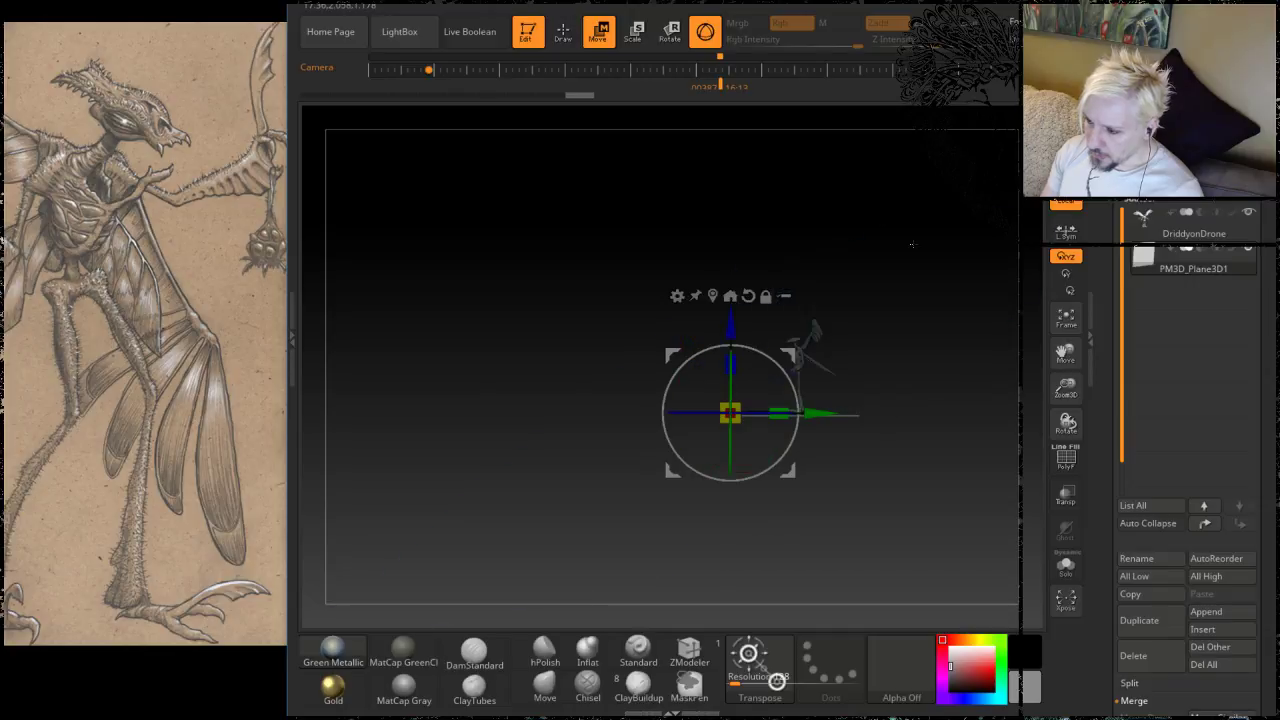
pyautogui.moveTo(785, 232); pyautogui.dragTo(763, 254)
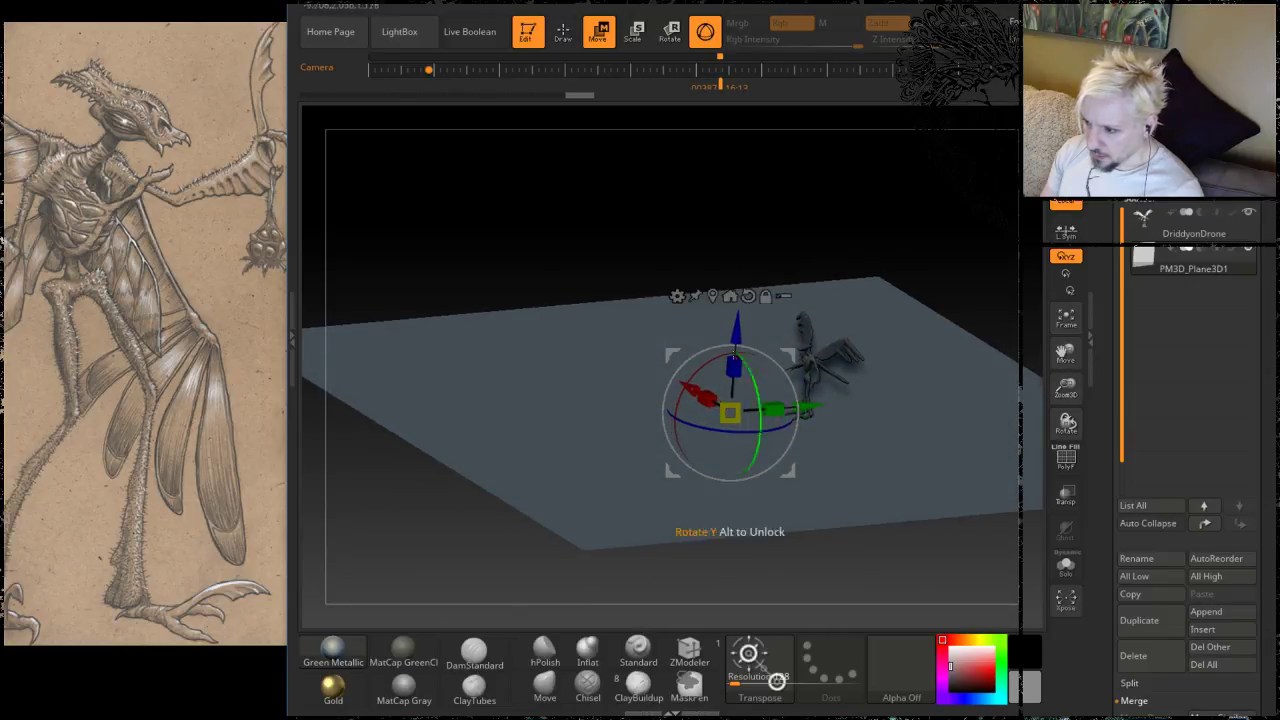
pyautogui.moveTo(735, 329); pyautogui.dragTo(735, 387)
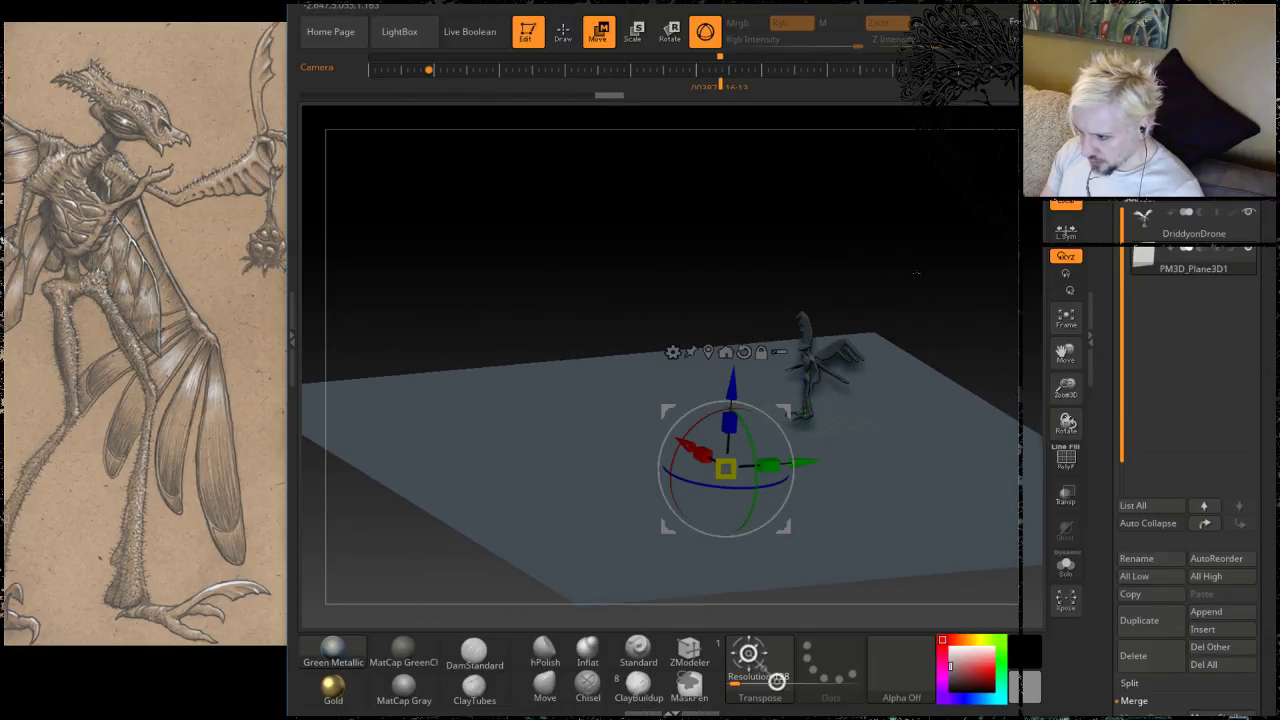
pyautogui.keyDown('alt'); pyautogui.moveTo(1010, 282); pyautogui.dragTo(926, 305); pyautogui.keyUp('alt')
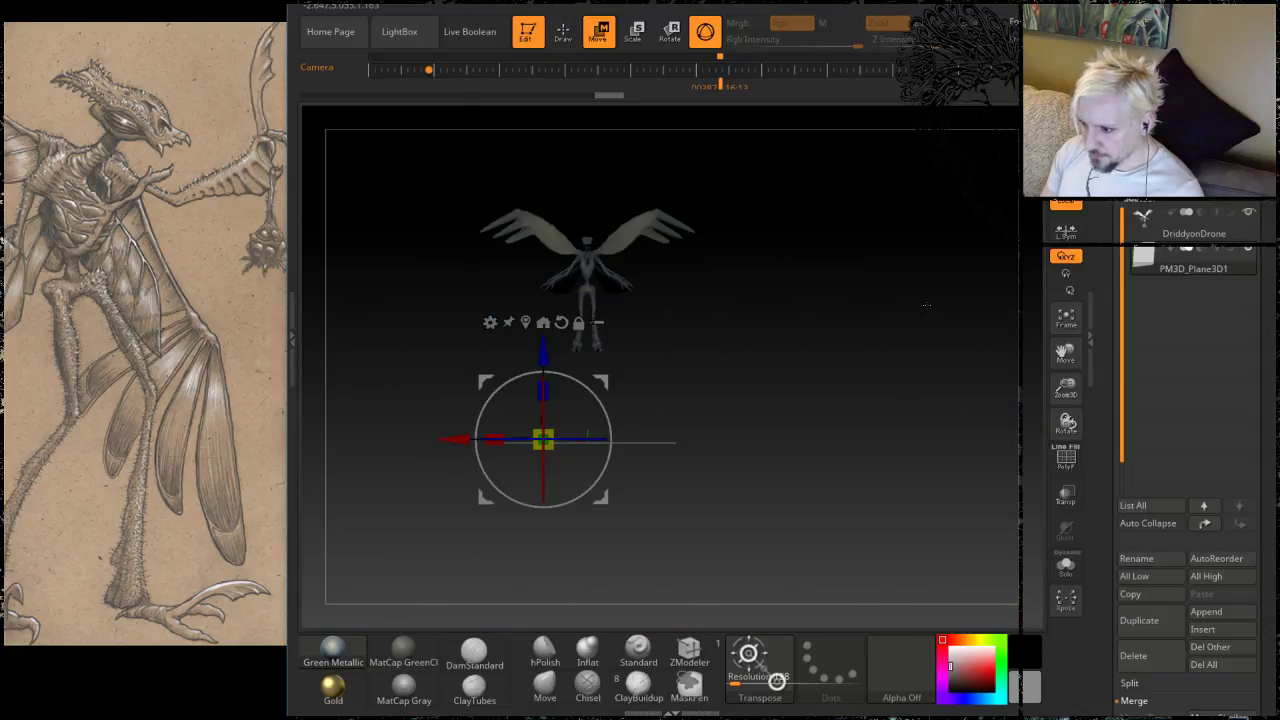
pyautogui.moveTo(879, 233); pyautogui.dragTo(846, 266)
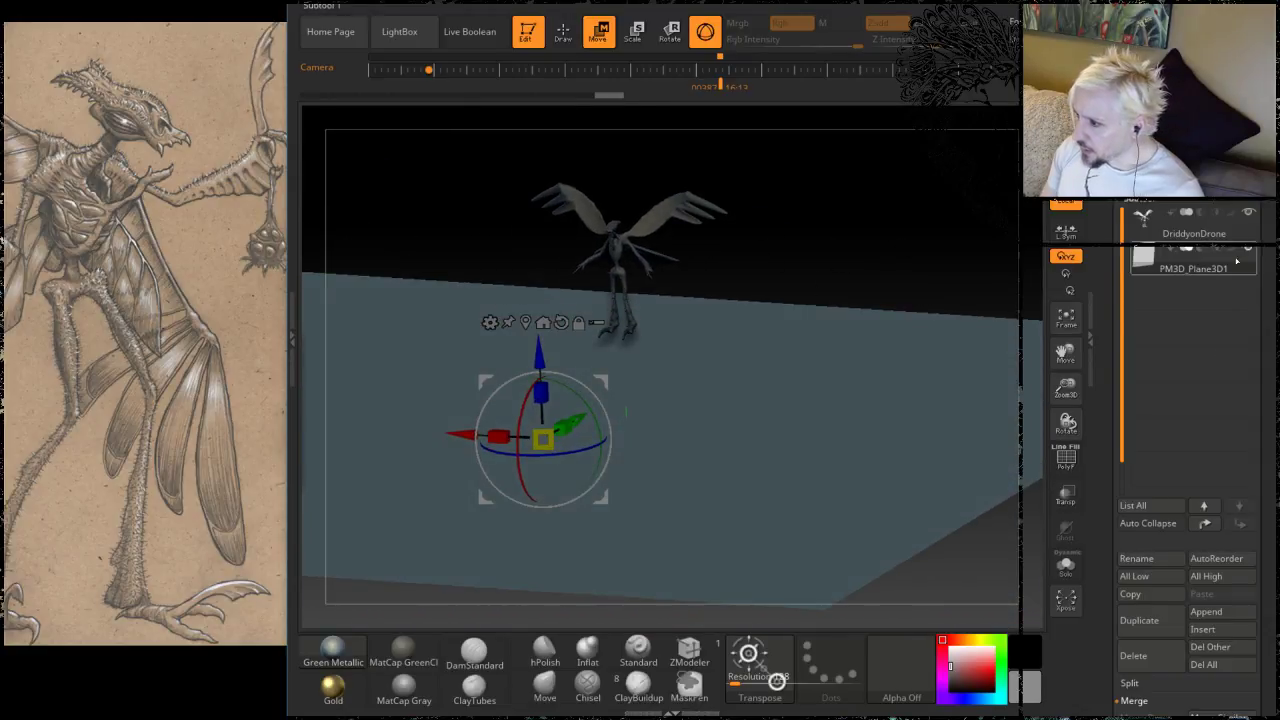
# Step: Export the tool with the ground plane subtool selected as an OBJ, overwriting the existing DriddyonDrone file
pyautogui.moveTo(1267, 239); pyautogui.dragTo(1271, 348)
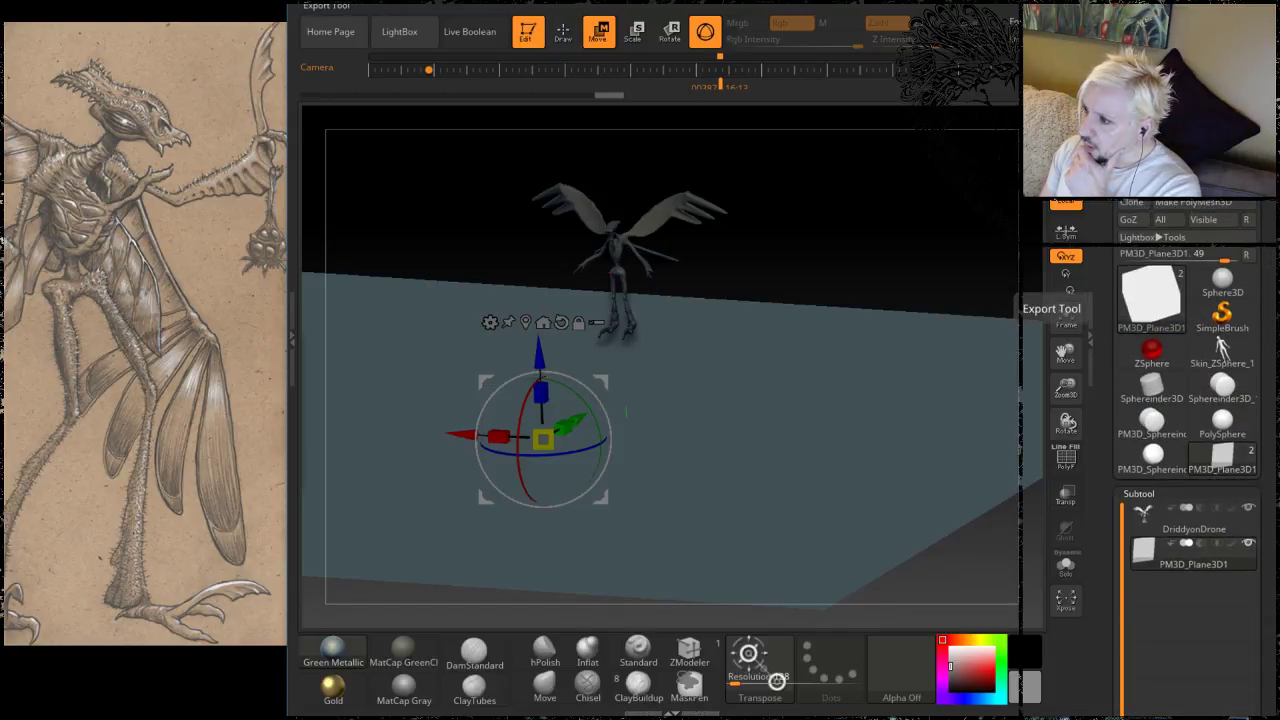
pyautogui.click(1222, 184)
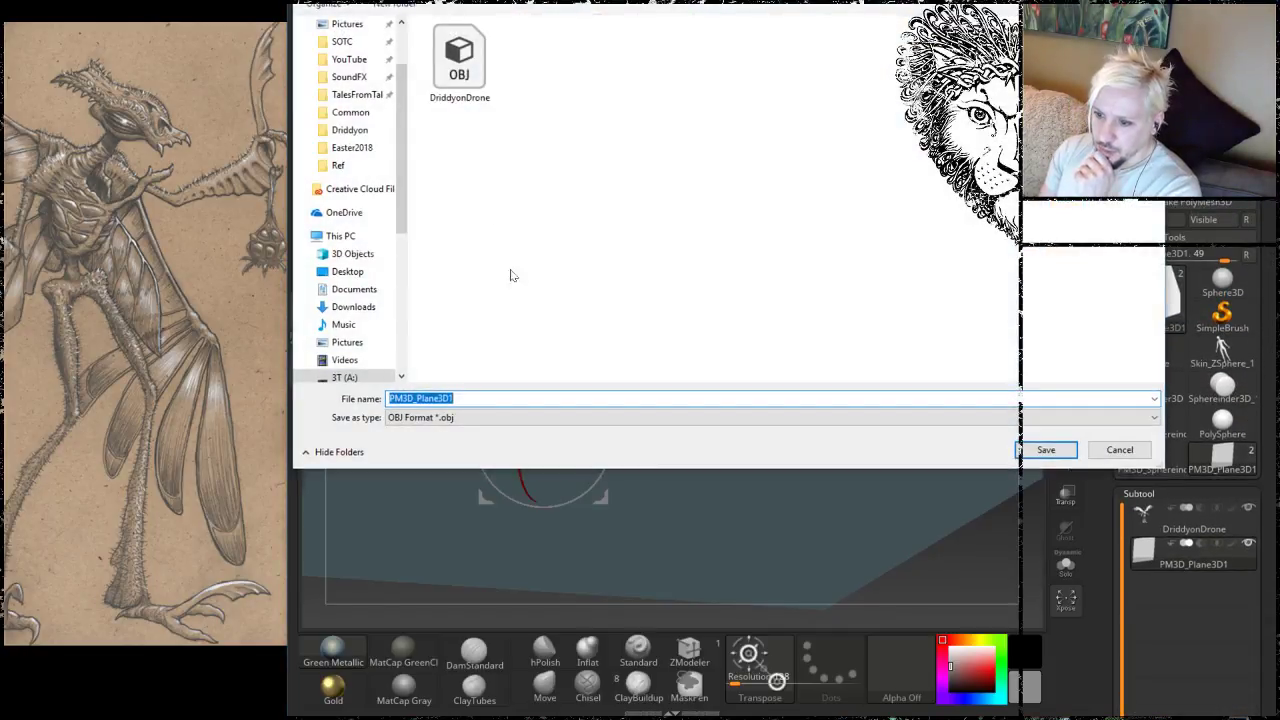
pyautogui.click(459, 60)
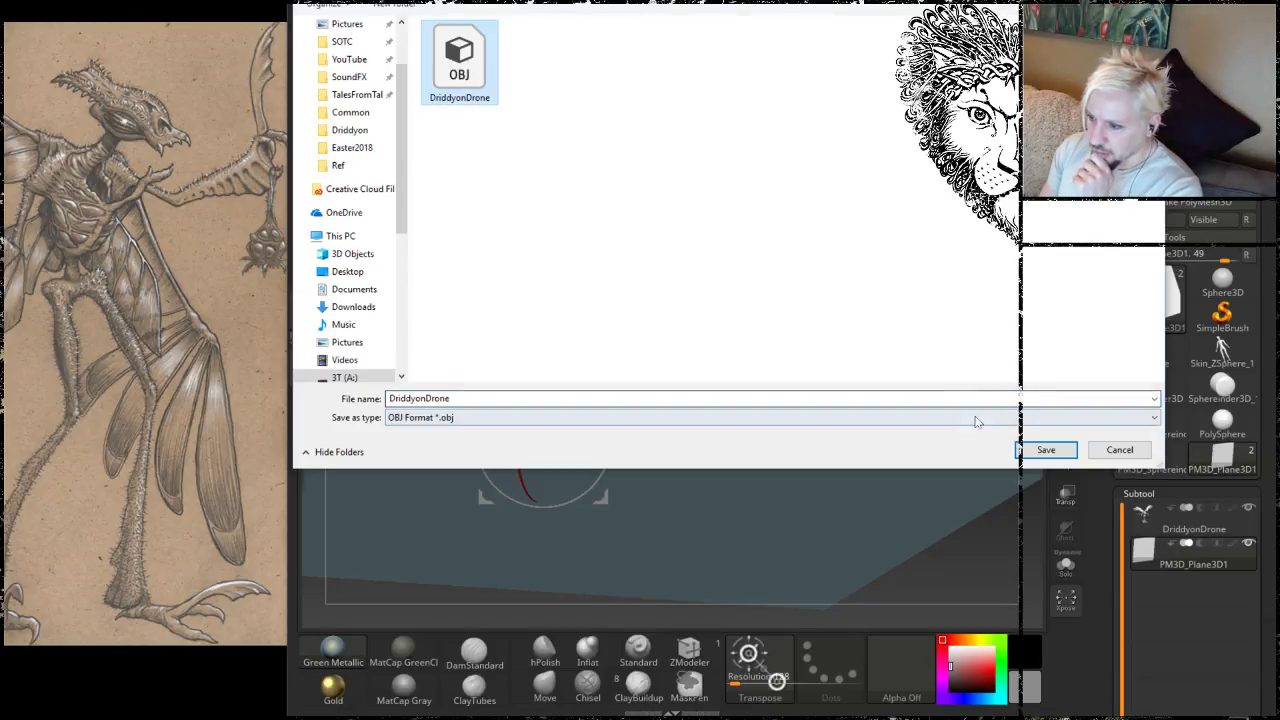
pyautogui.click(1026, 451)
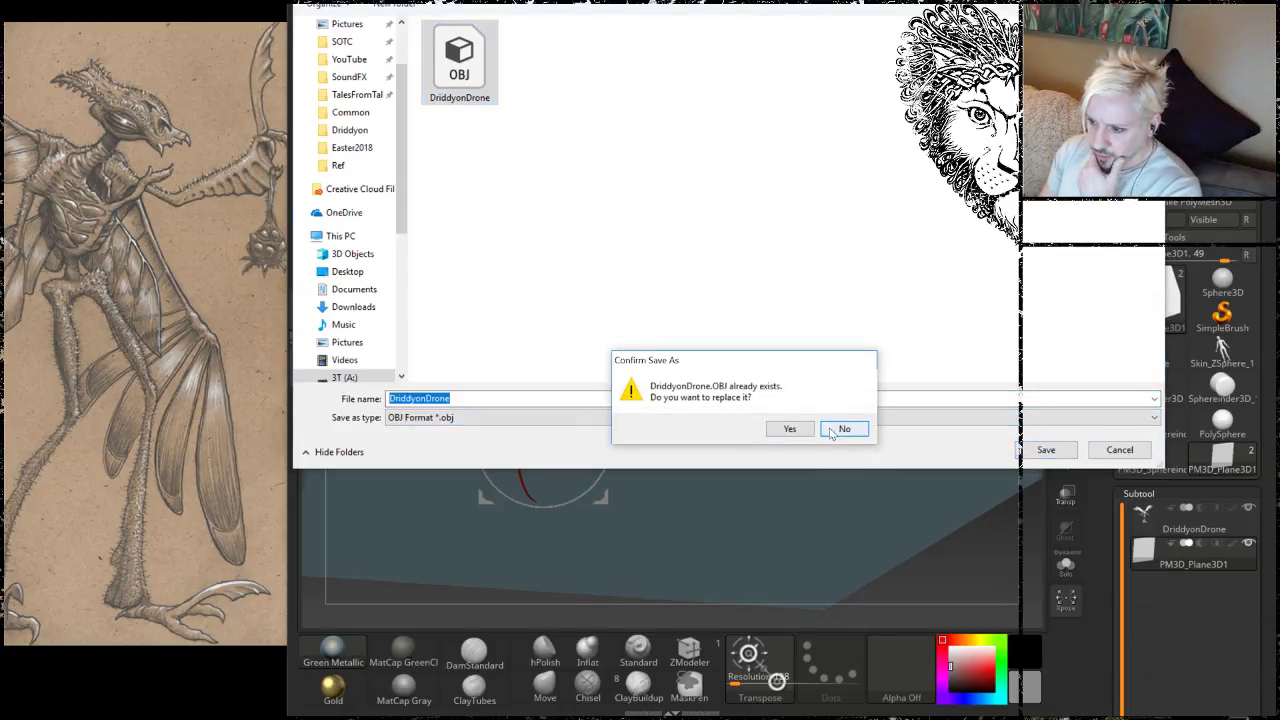
pyautogui.click(789, 429)
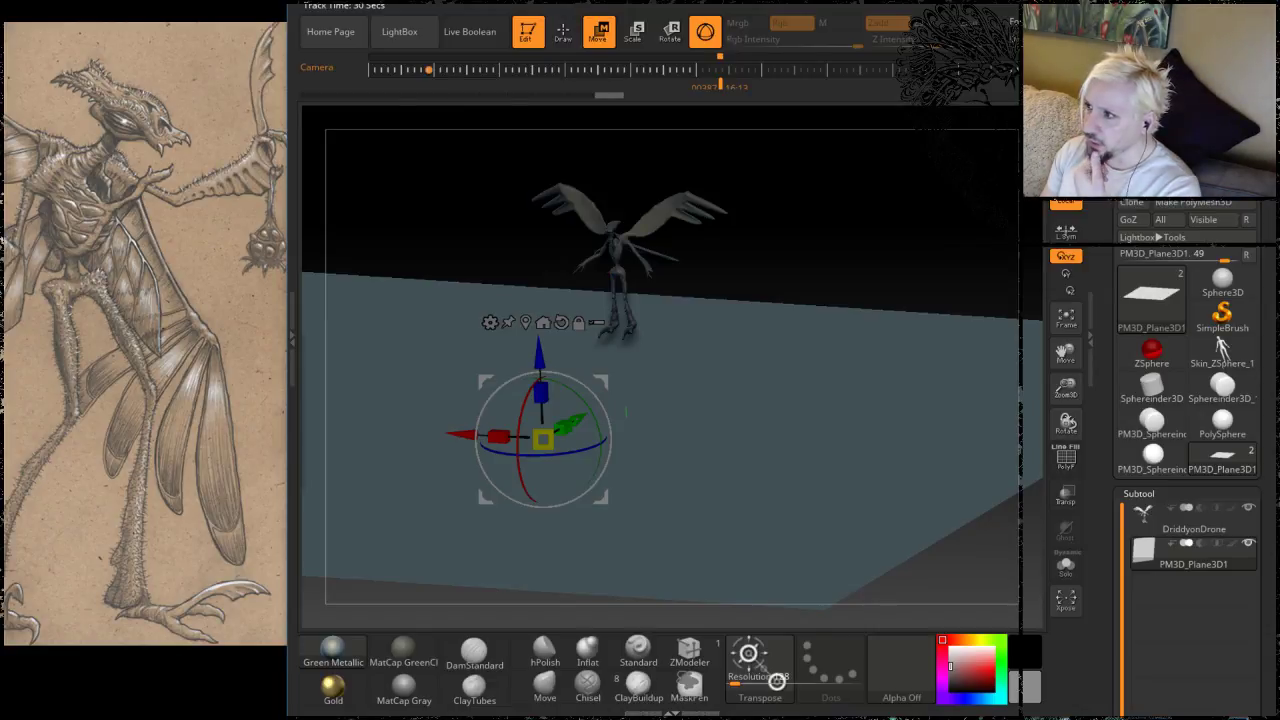
# Step: Switch to the DAZ Studio scene with the archer and narrow the content library area to widen the viewport
pyautogui.click(1217, 5)
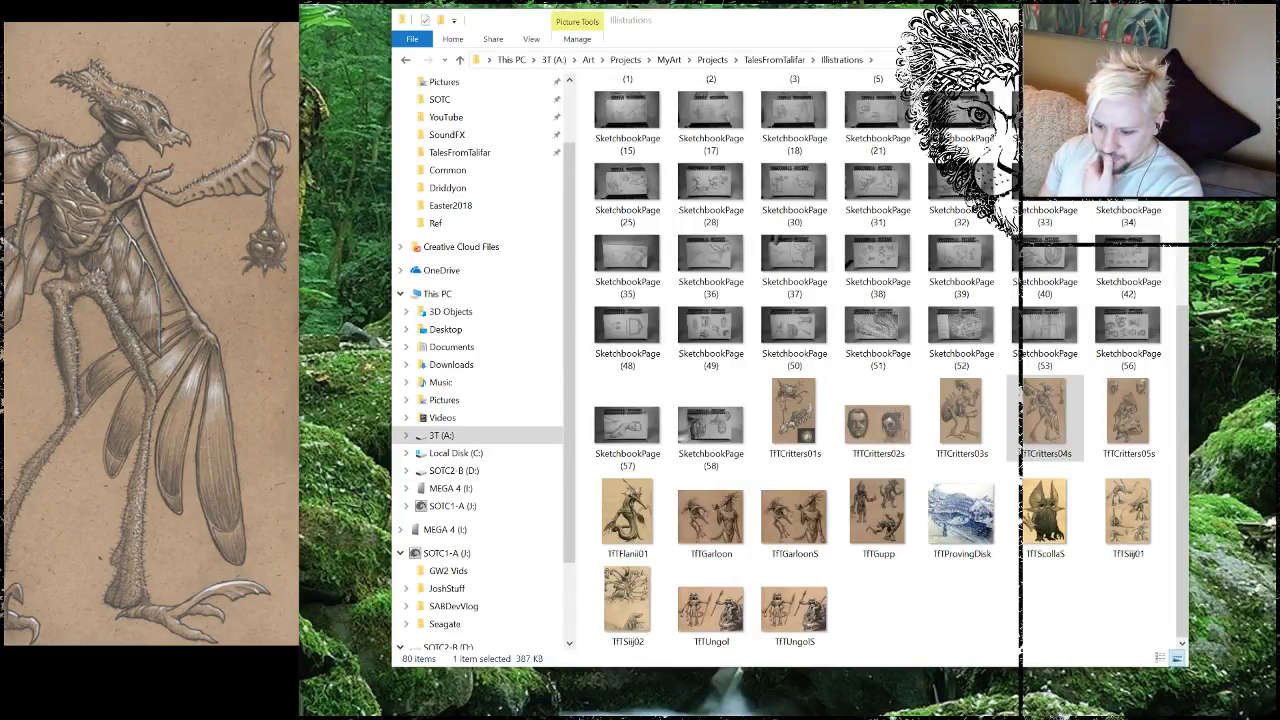
pyautogui.hotkey('alt', 'Tab')
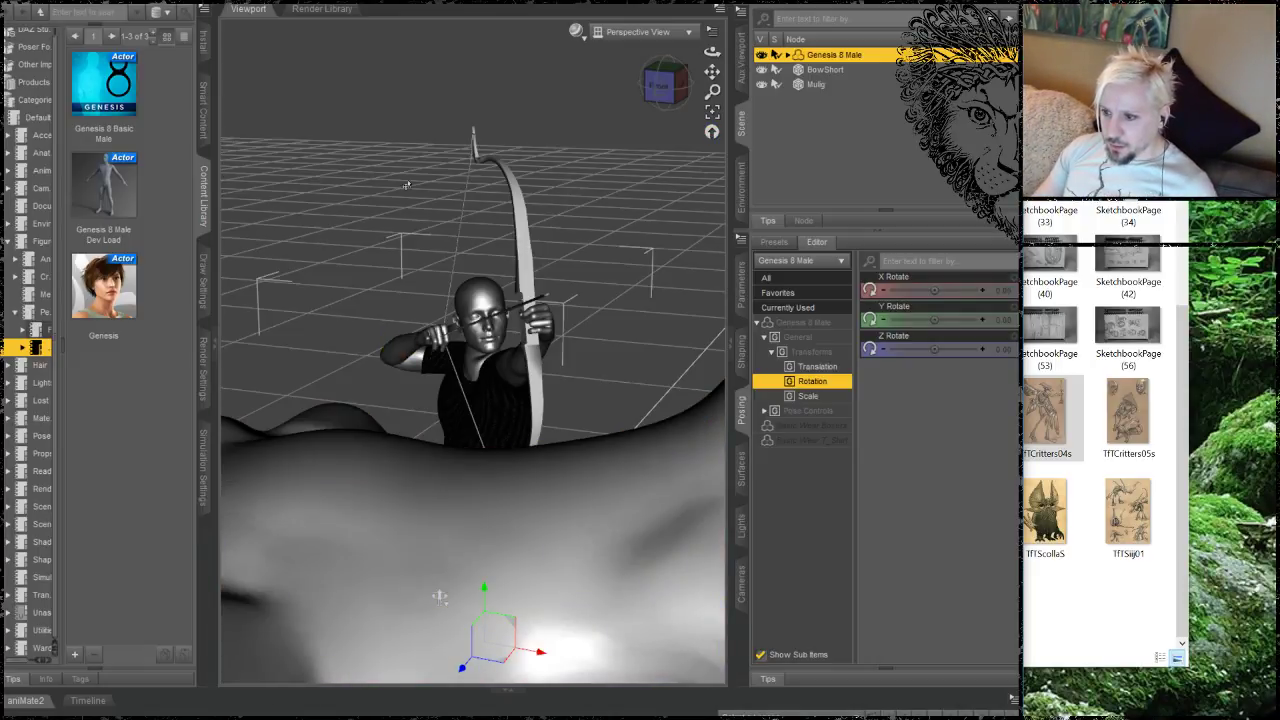
pyautogui.keyDown('ctrl'); pyautogui.keyDown('alt'); pyautogui.moveTo(440, 597); pyautogui.dragTo(429, 585); pyautogui.keyUp('alt'); pyautogui.keyUp('ctrl')
pyautogui.moveTo(712, 52)
pyautogui.mouseDown()
pyautogui.moveTo(676, 68)
pyautogui.moveTo(714, 64)
pyautogui.mouseUp()
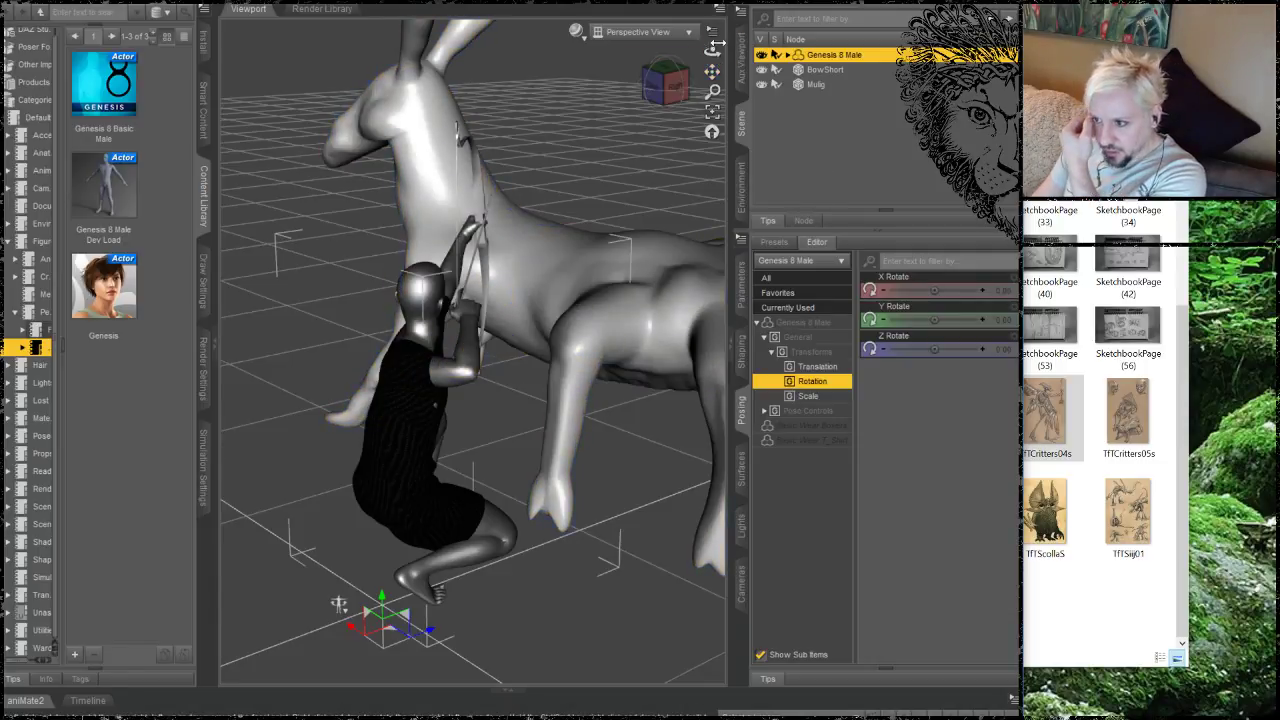
pyautogui.moveTo(712, 52); pyautogui.dragTo(701, 97)
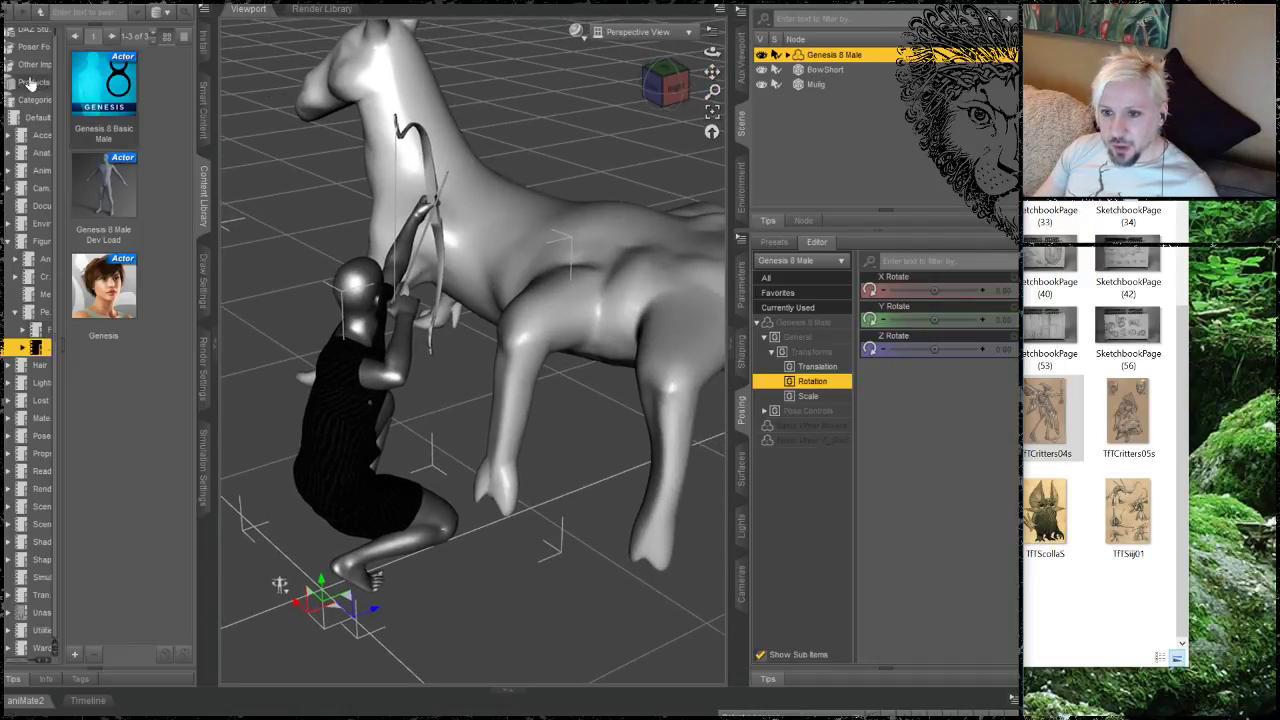
pyautogui.moveTo(215, 344); pyautogui.dragTo(170, 345)
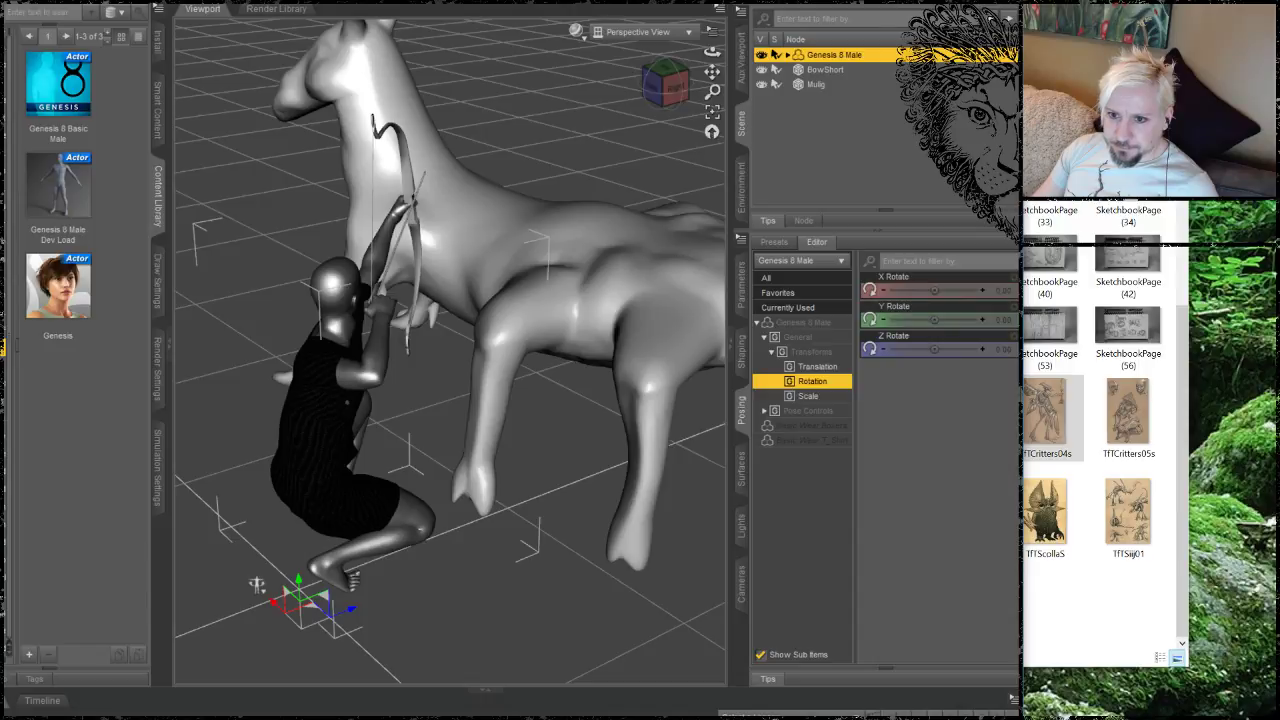
# Step: Import the DriddyonDrone OBJ from the Driddyon folder at 100% scale using the Custom conversion preset
pyautogui.hotkey('alt', 'f')
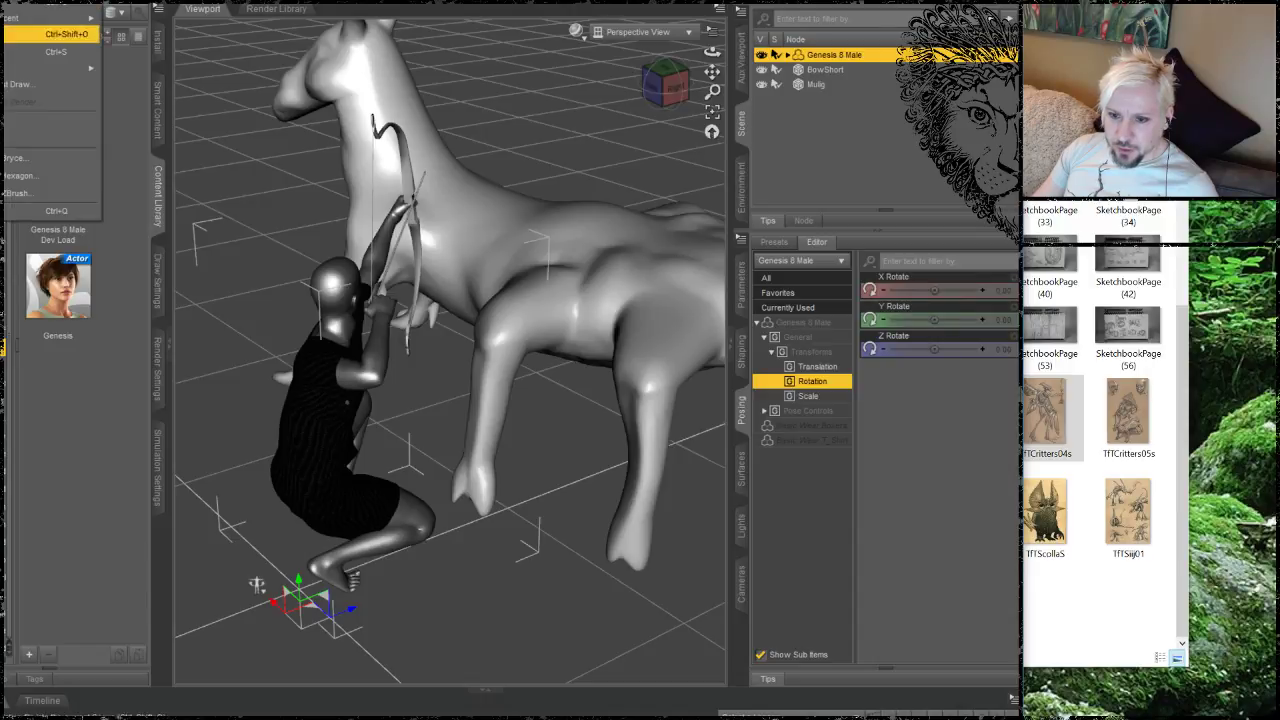
pyautogui.click(20, 126)
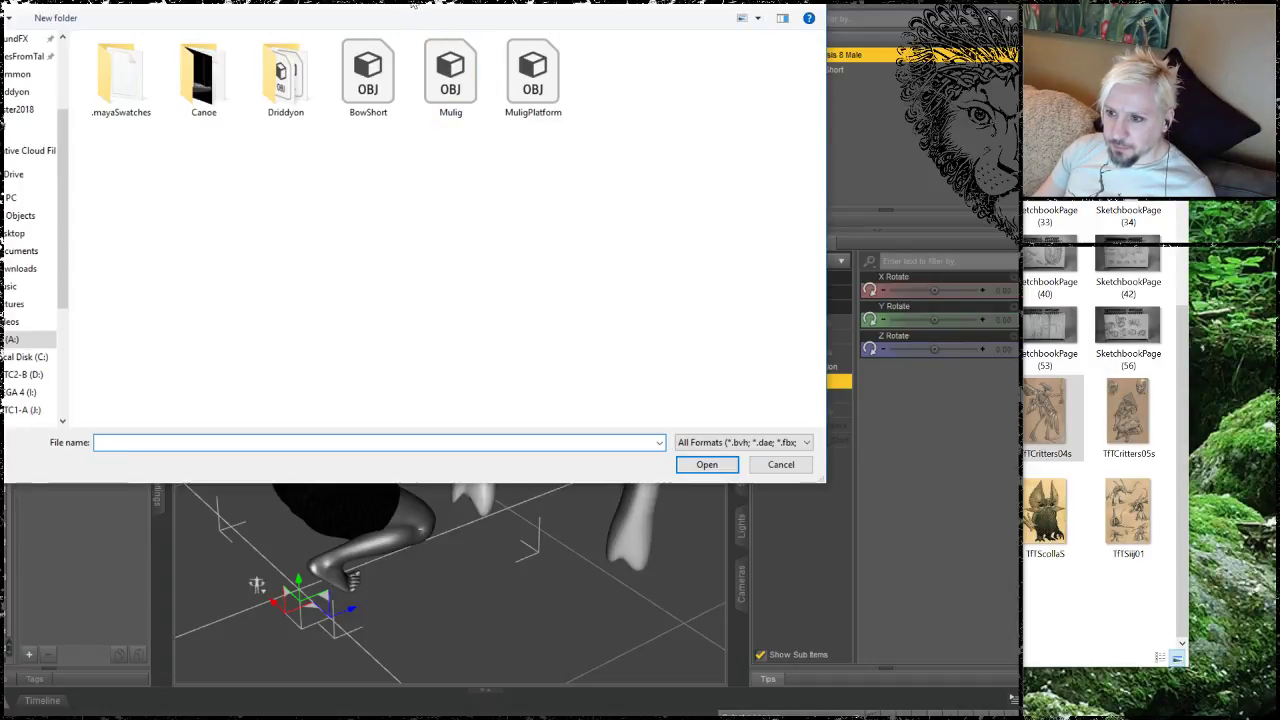
pyautogui.doubleClick(276, 80)
pyautogui.doubleClick(120, 75)
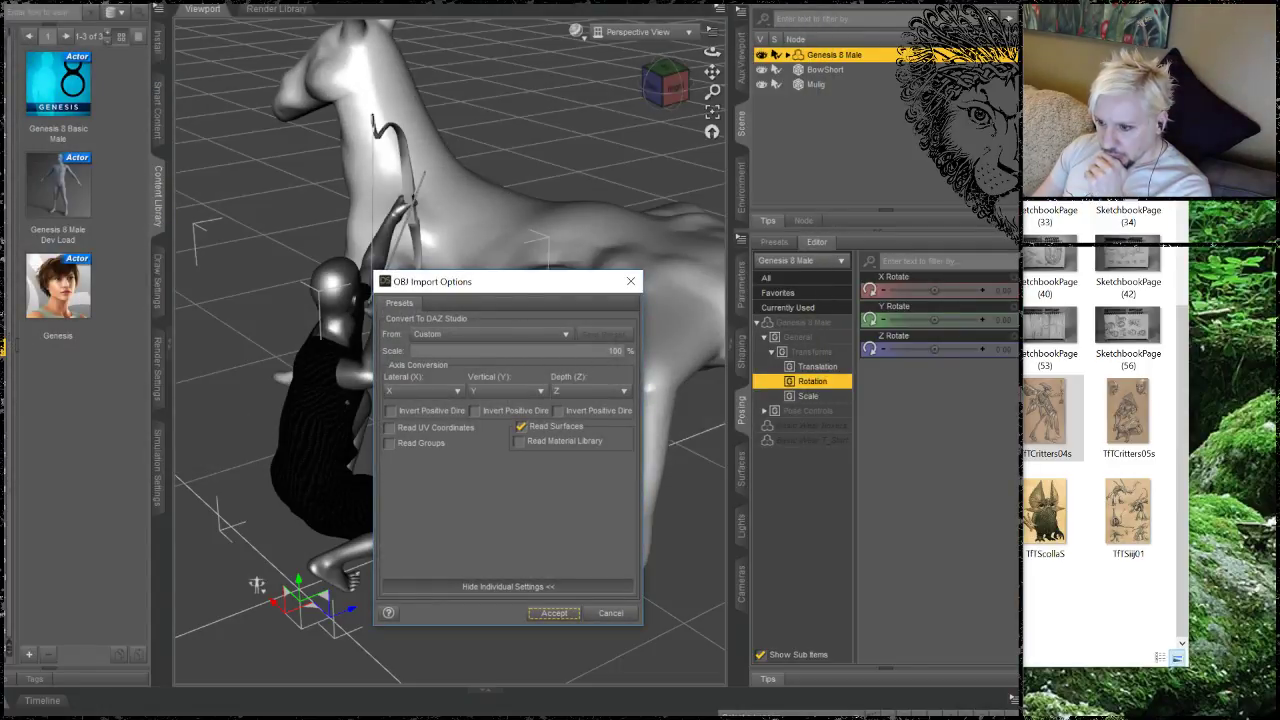
pyautogui.click(555, 613)
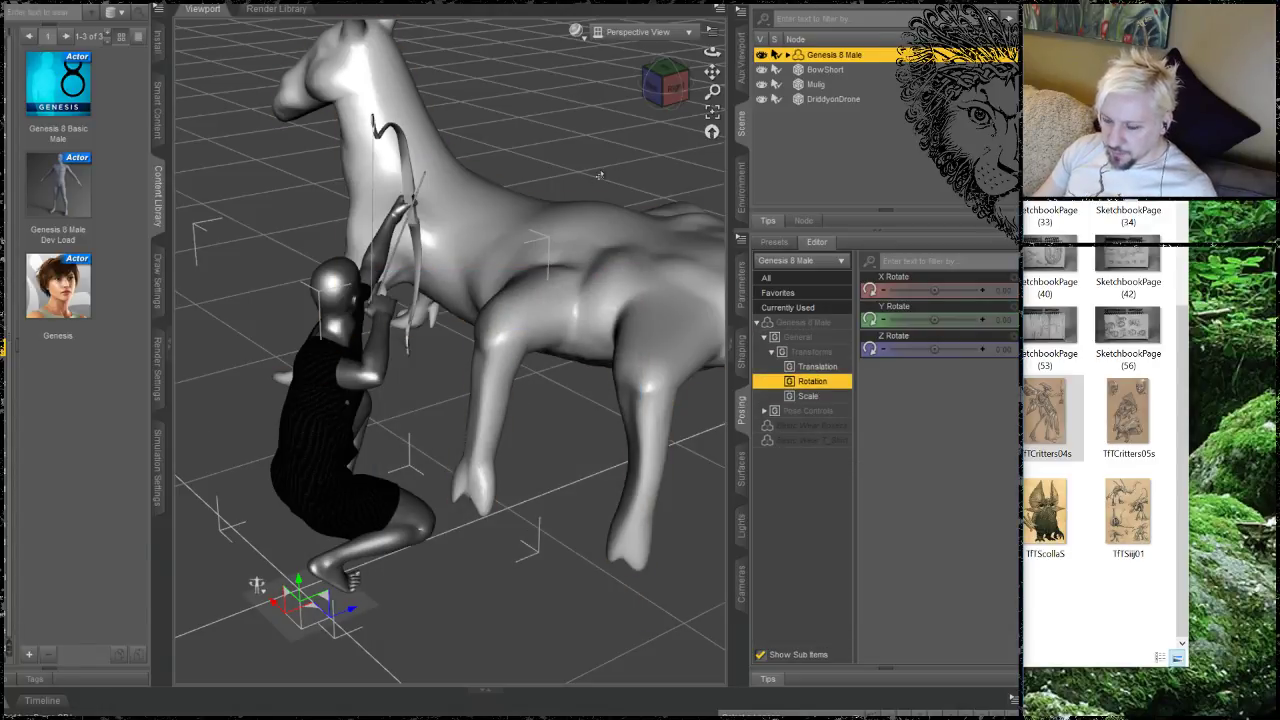
# Step: Select and frame the imported DriddyonDrone object, and nudge it slightly with the transform gizmo
pyautogui.click(828, 101)
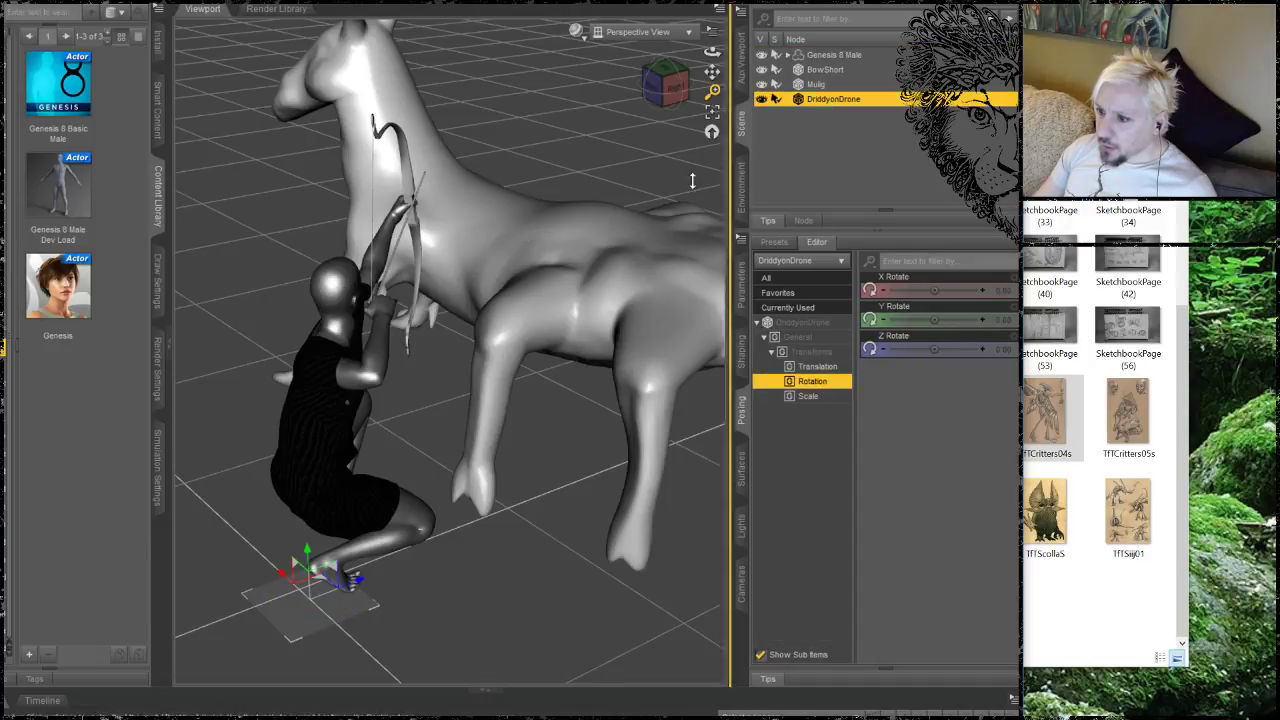
pyautogui.click(713, 112)
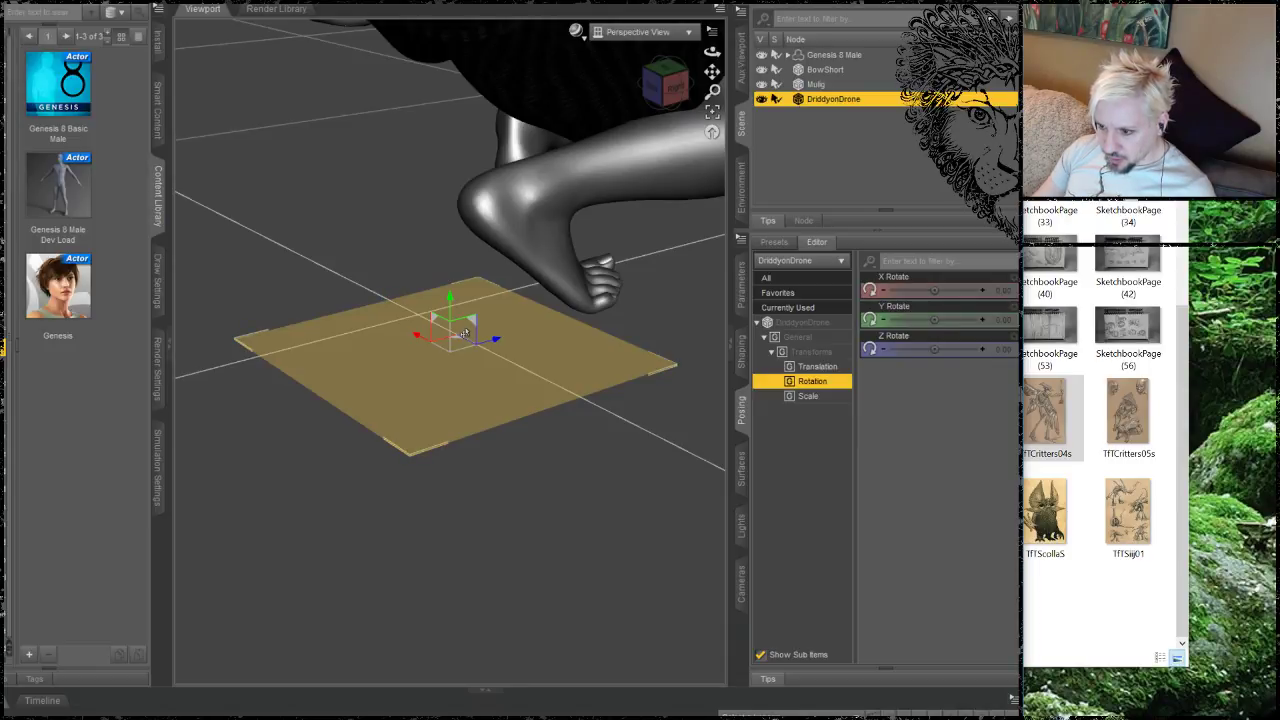
pyautogui.moveTo(469, 323)
pyautogui.mouseDown()
pyautogui.moveTo(513, 283)
pyautogui.moveTo(457, 323)
pyautogui.moveTo(460, 306)
pyautogui.mouseUp()
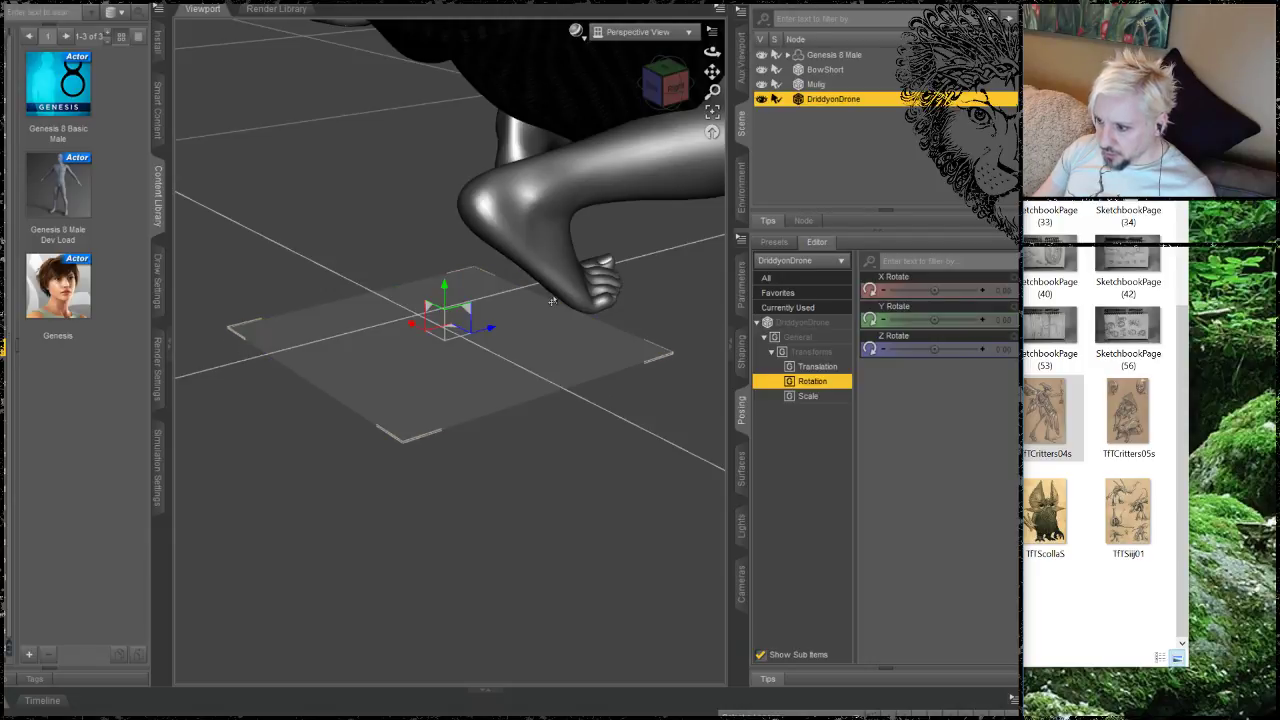
# Step: Scale the DriddyonDrone object up uniformly to about 1095% so its plane spreads beneath the archer and horse-like creature
pyautogui.click(808, 396)
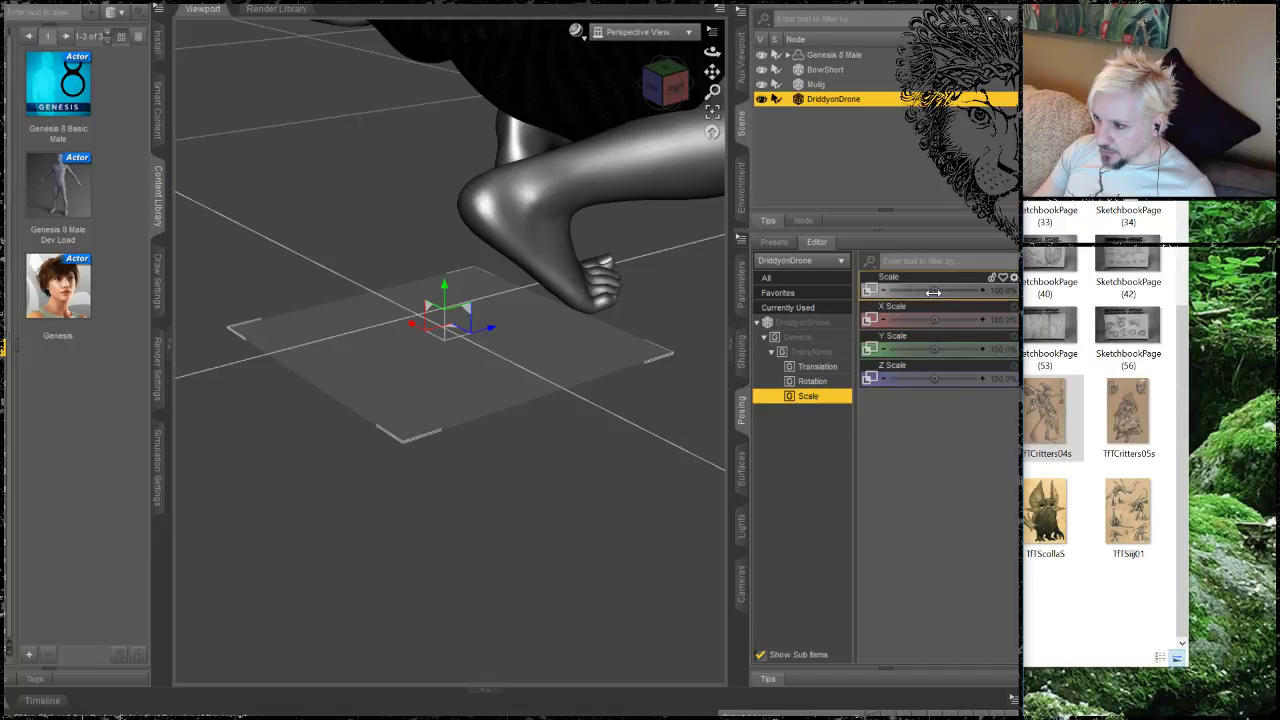
pyautogui.moveTo(932, 289); pyautogui.dragTo(965, 290)
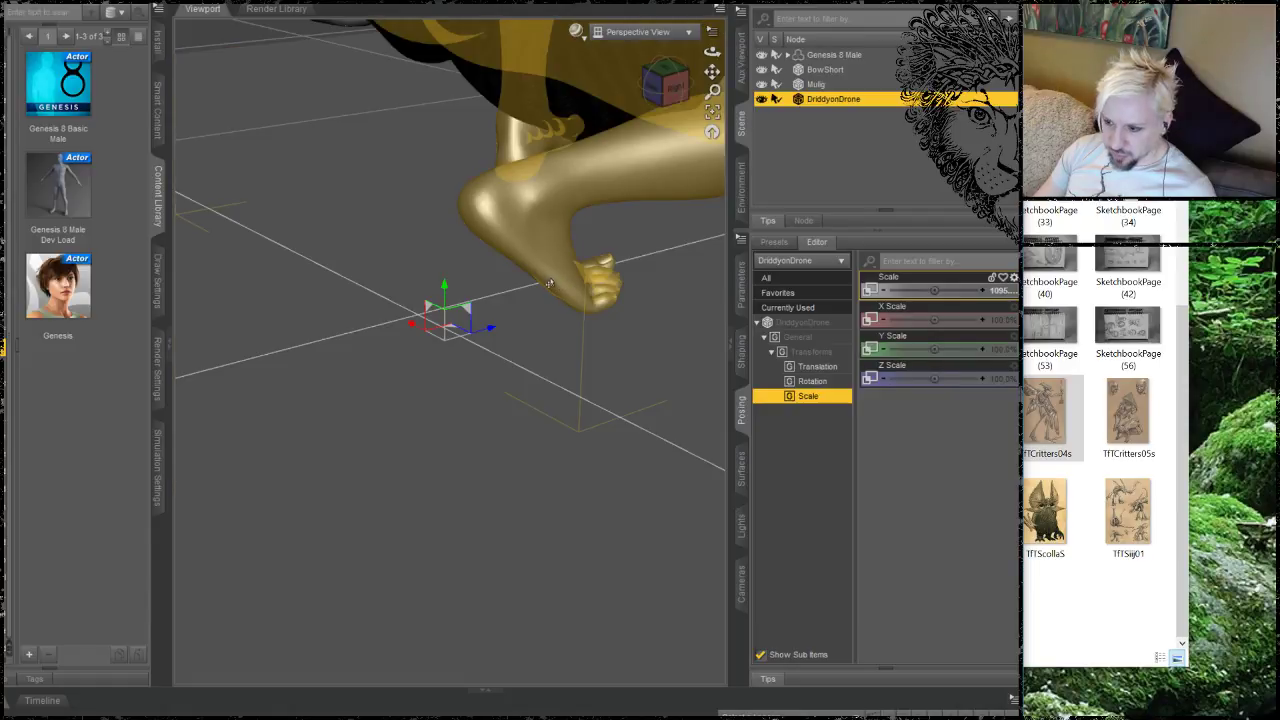
pyautogui.scroll(-5, 660, 468)
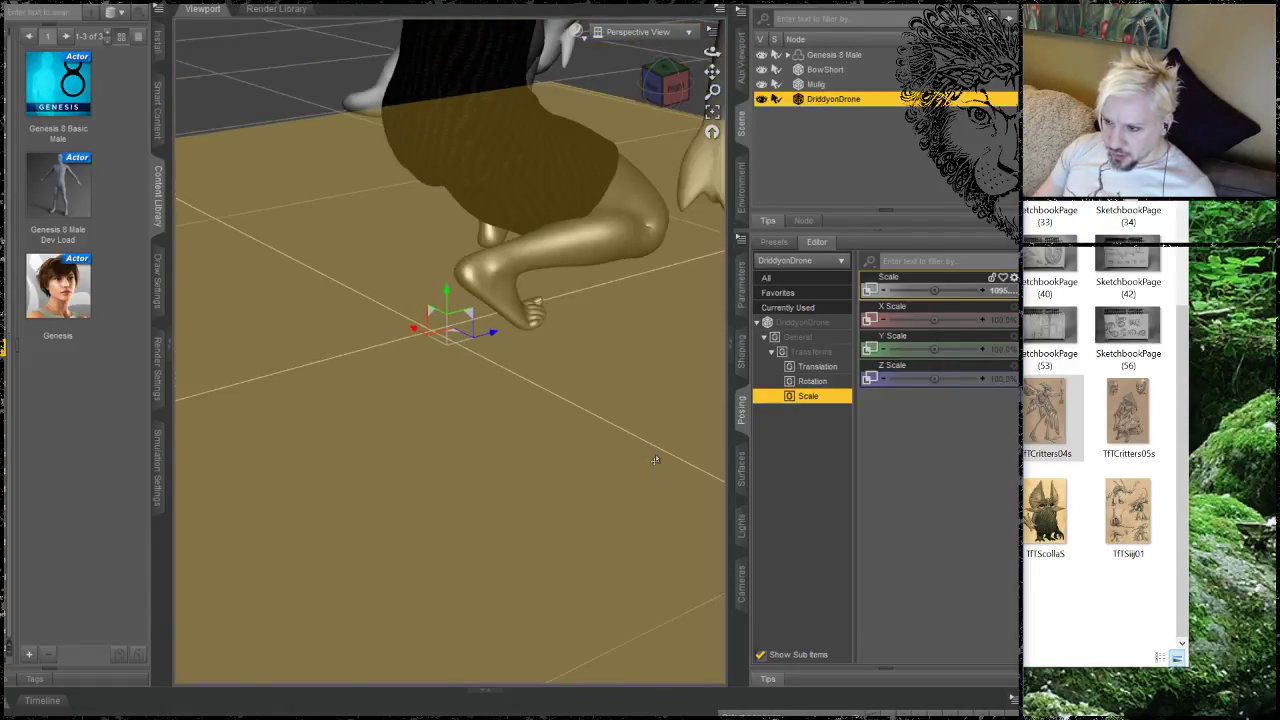
pyautogui.scroll(-6, 654, 458)
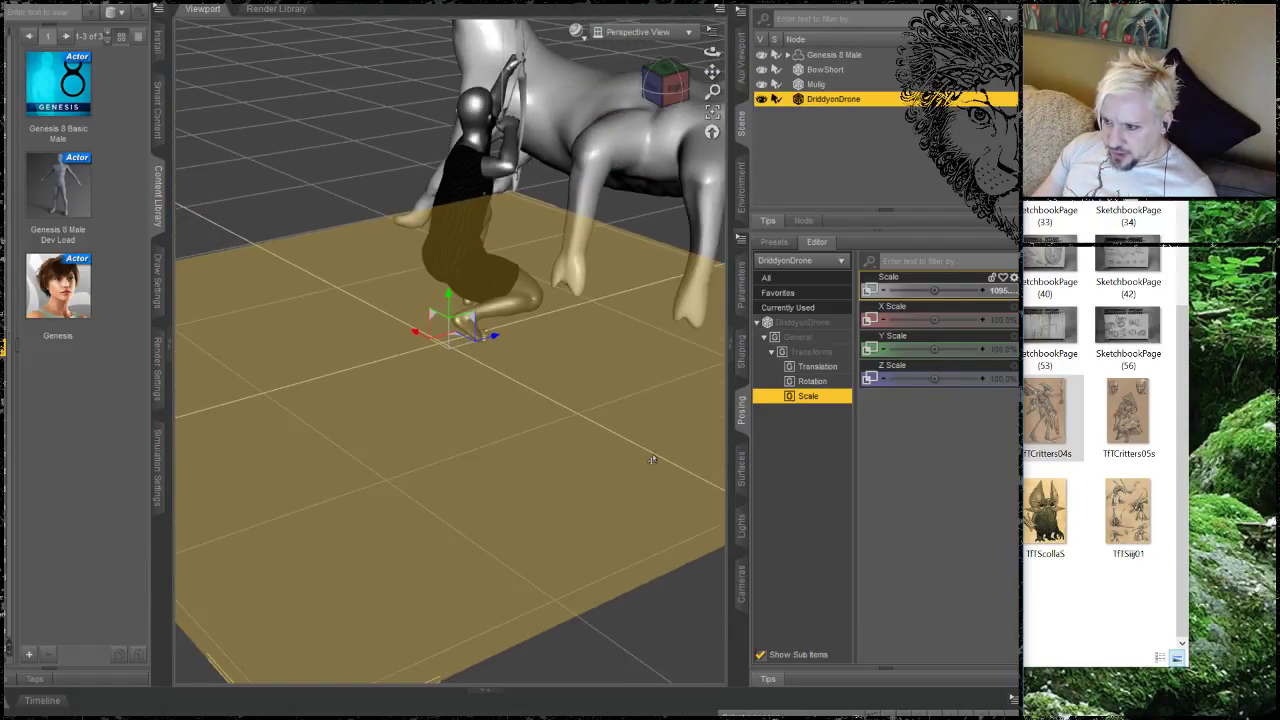
pyautogui.scroll(-2, 652, 457)
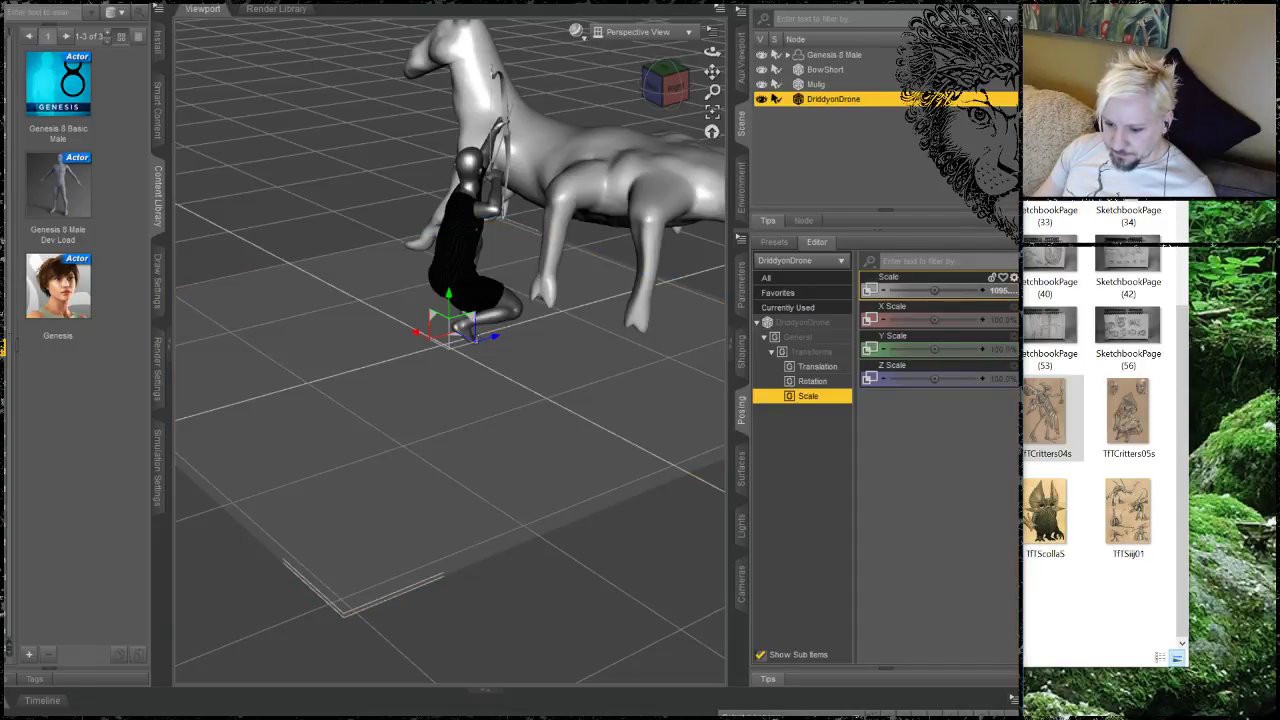
# Step: Switch to ZBrush, select the DriddyonDrone subtool and look through the available subtool operations
pyautogui.hotkey('alt', 'Tab')
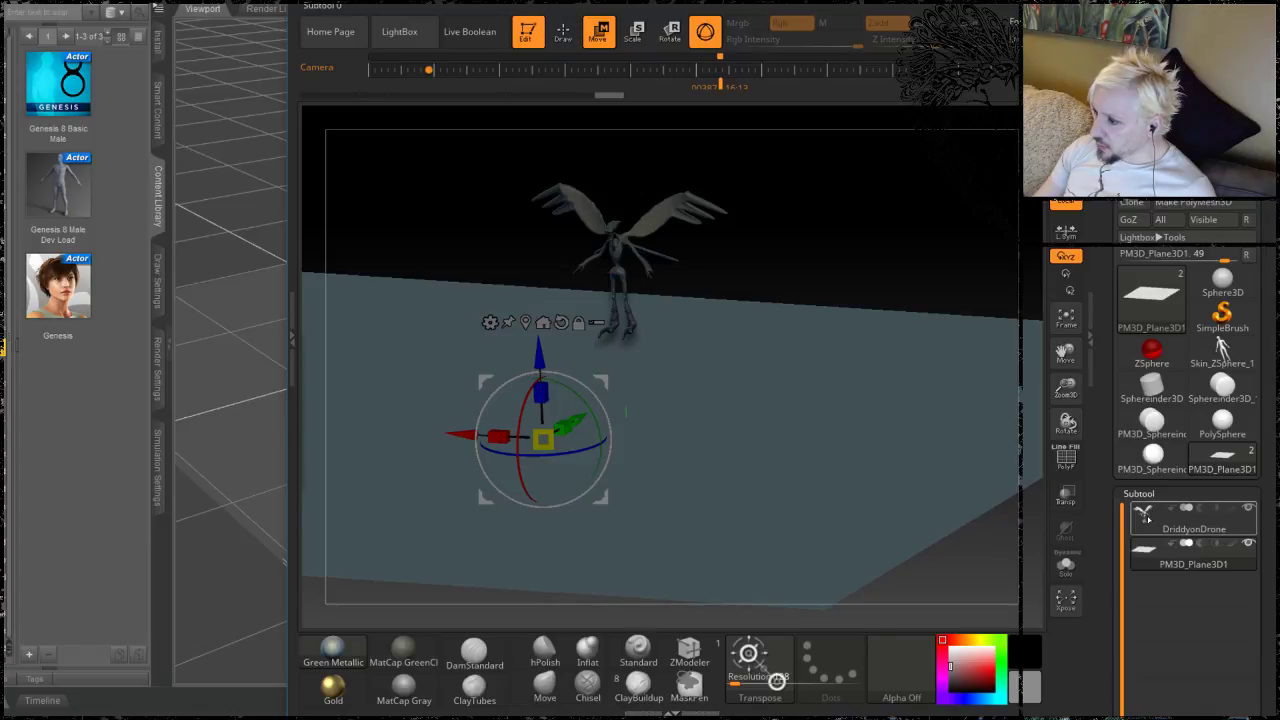
pyautogui.click(1152, 518)
pyautogui.scroll(-10, 1270, 516)
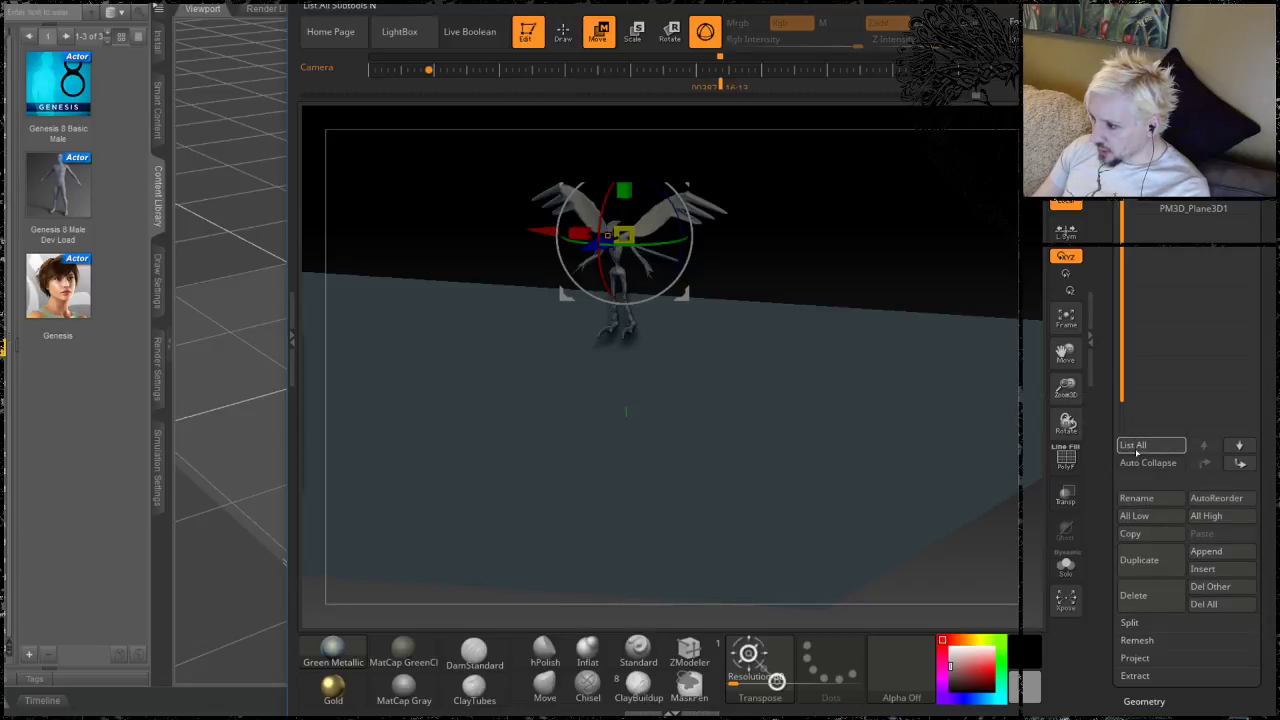
pyautogui.moveTo(1190, 180)
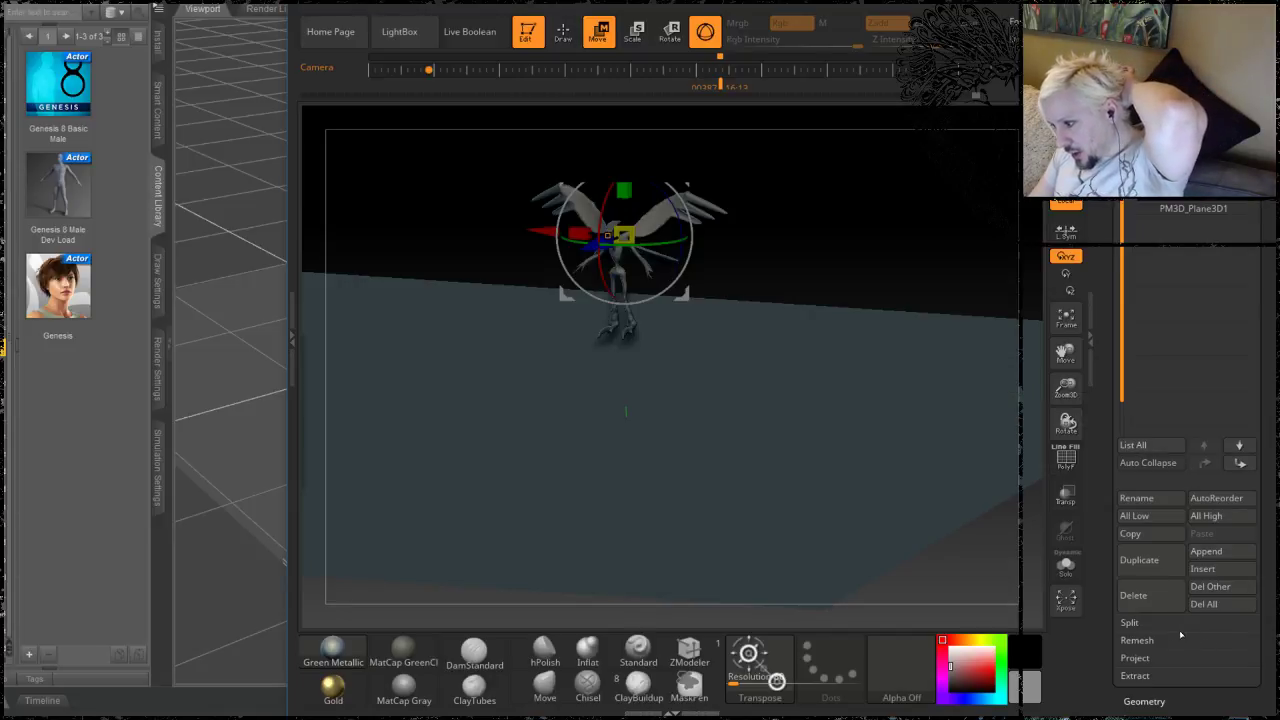
pyautogui.moveTo(1271, 617)
pyautogui.mouseDown()
pyautogui.moveTo(1261, 553)
pyautogui.moveTo(1271, 613)
pyautogui.mouseUp()
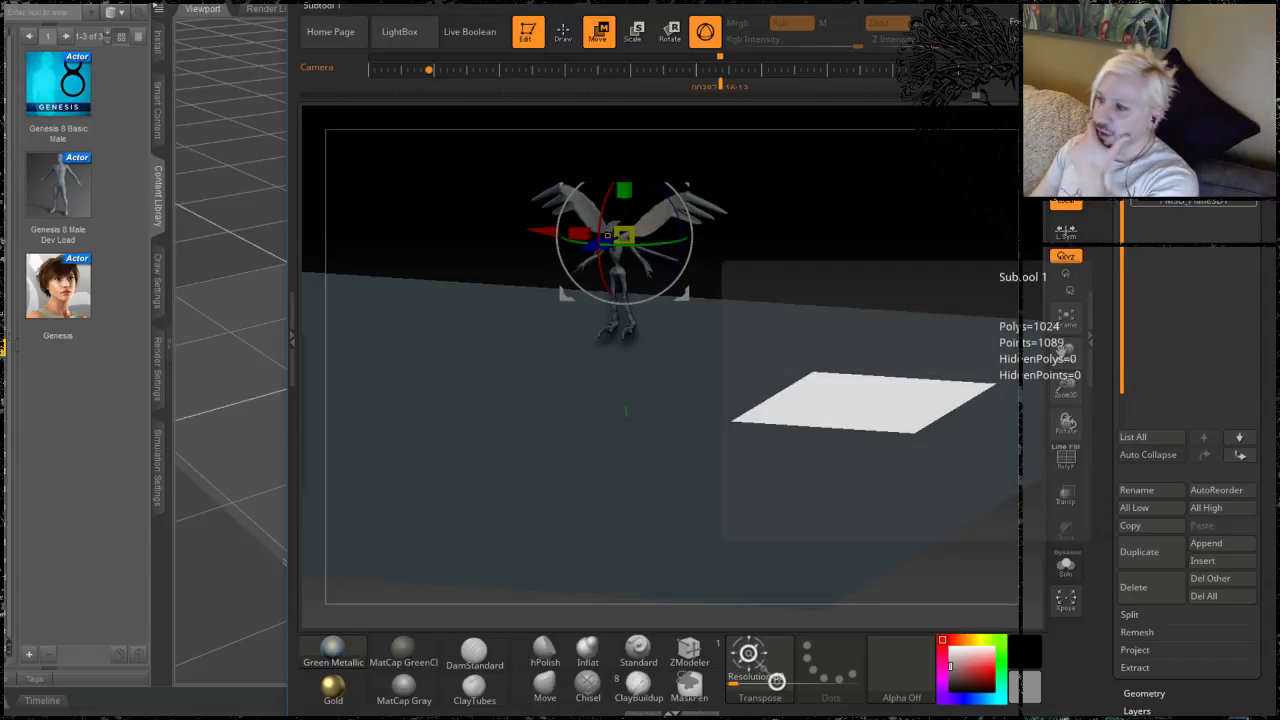
# Step: Select the PM3D_Plane3D1 ground plane subtool and turn it into a separate tool with Make PolyMesh3D
pyautogui.click(1188, 207)
pyautogui.moveTo(1186, 208)
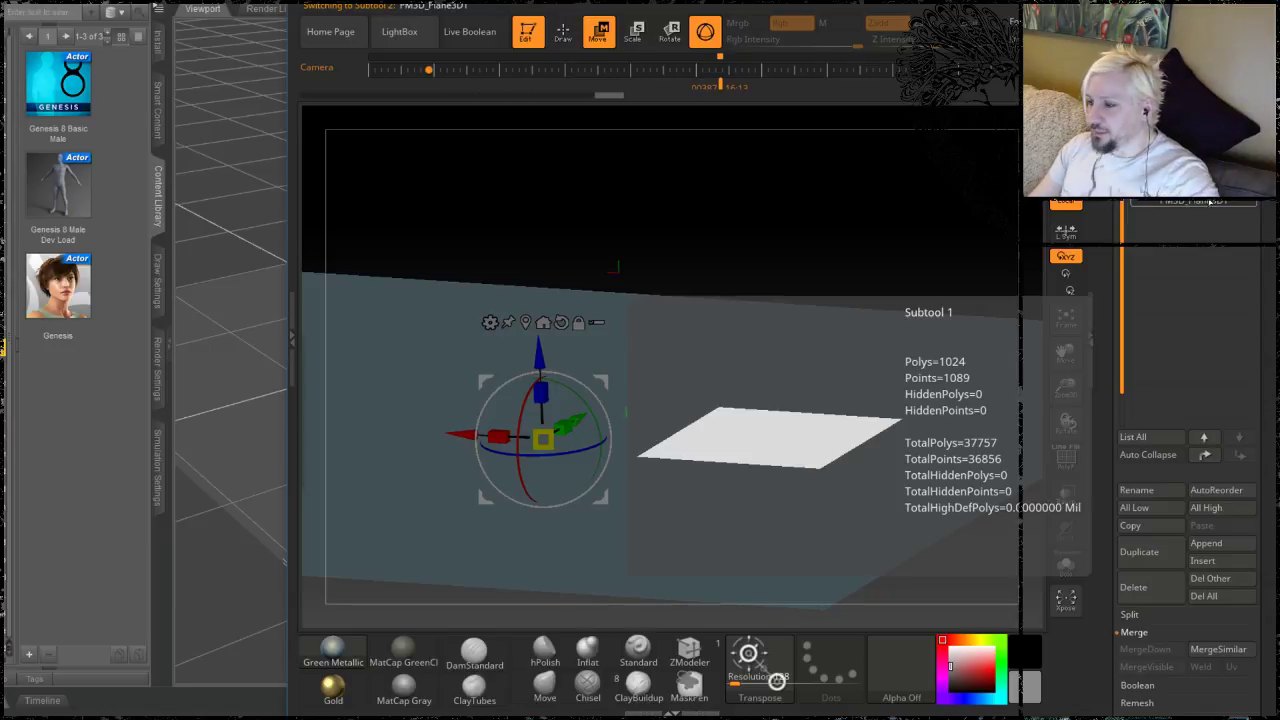
pyautogui.scroll(3, 1276, 313)
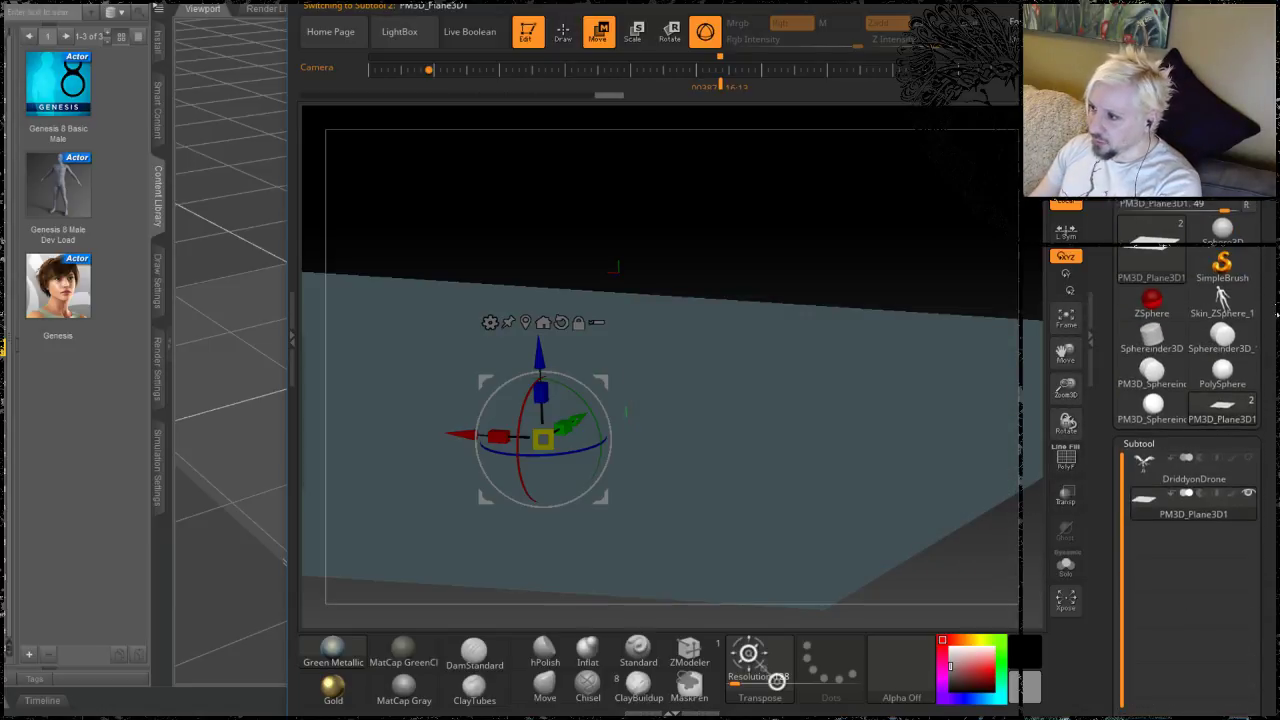
pyautogui.click(1210, 152)
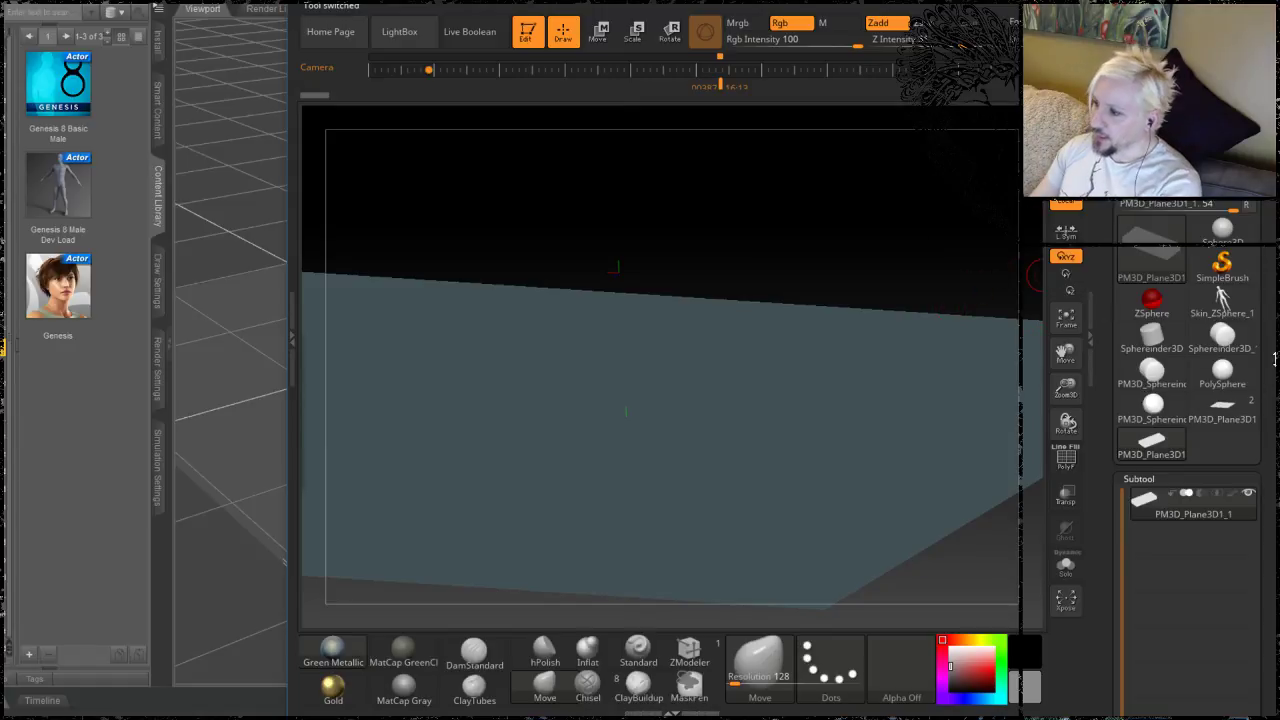
# Step: Return to the creature's tool, delete its PM3D_Plane3D1 subtool and append the PM3D_Plane3D1_1 polymesh plane in its place
pyautogui.scroll(-2, 1269, 361)
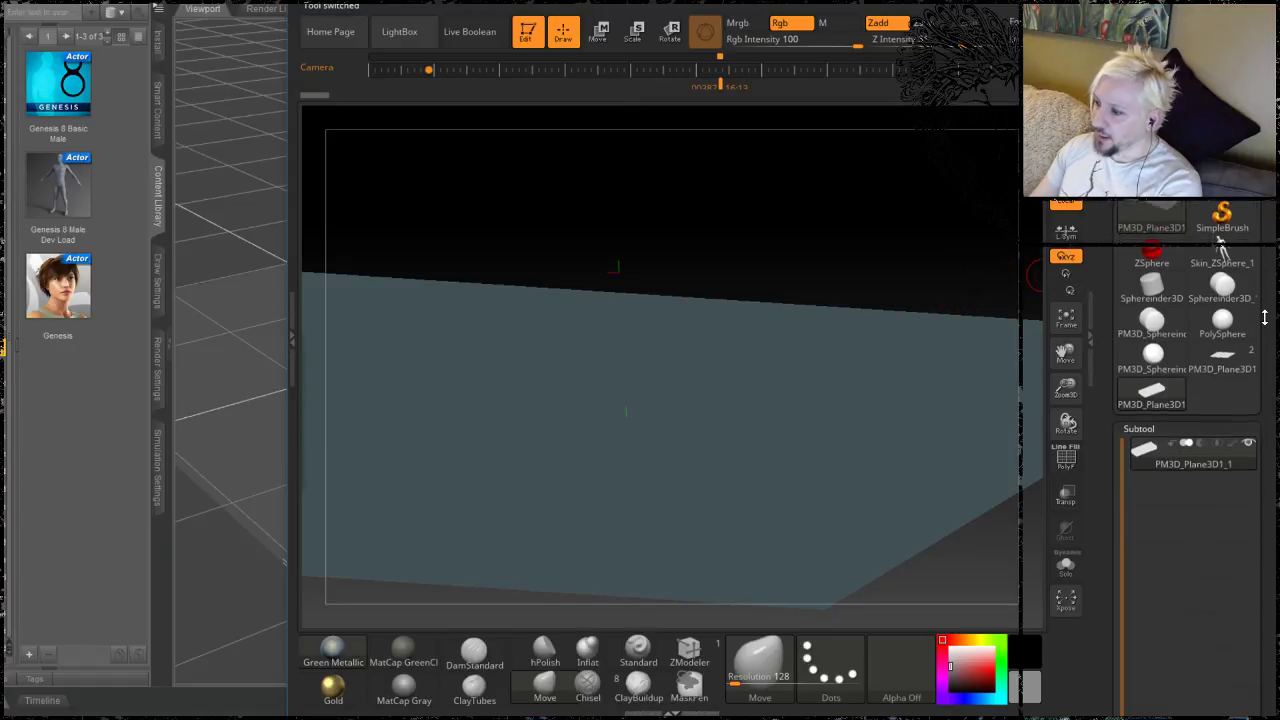
pyautogui.click(1222, 358)
pyautogui.scroll(-5, 1190, 360)
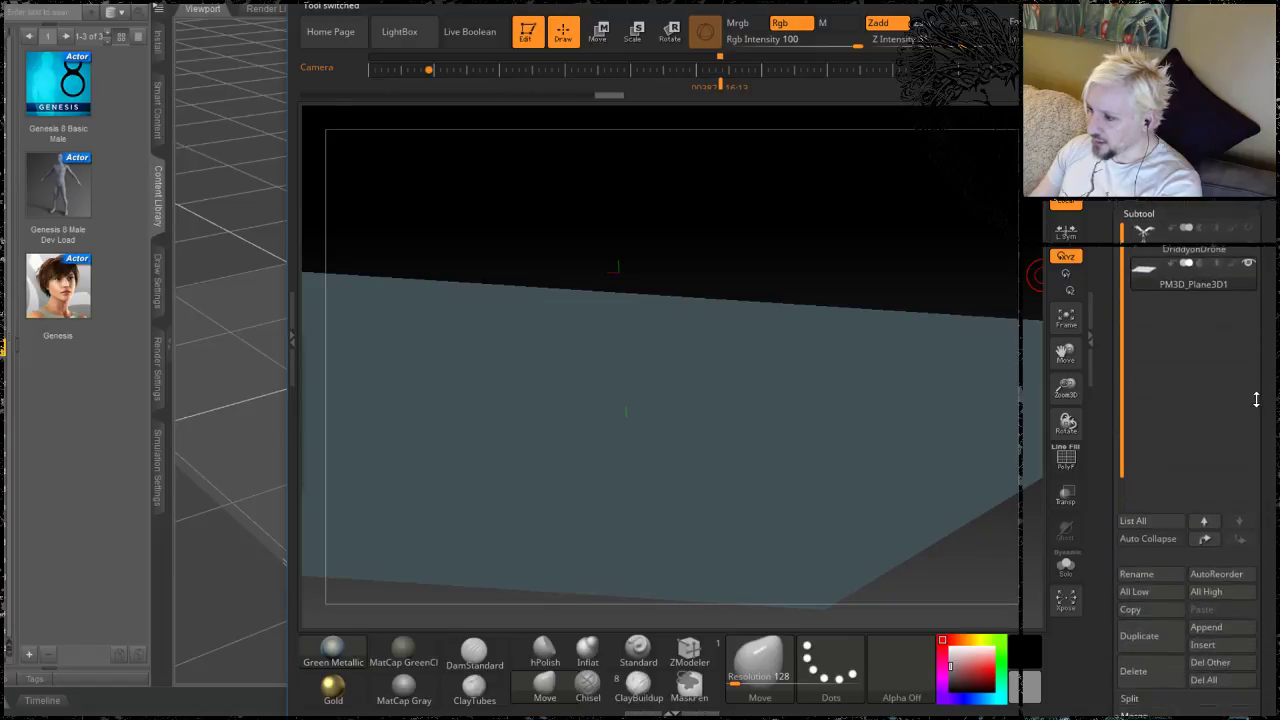
pyautogui.click(1133, 632)
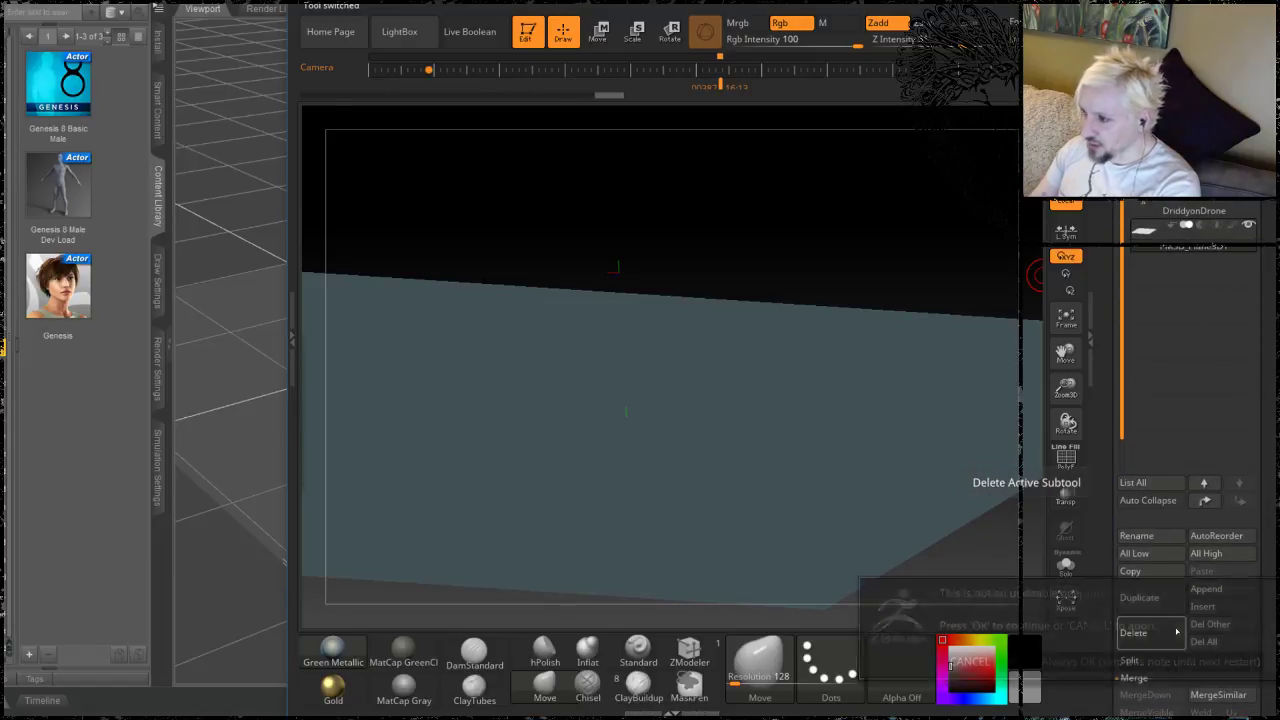
pyautogui.click(1015, 661)
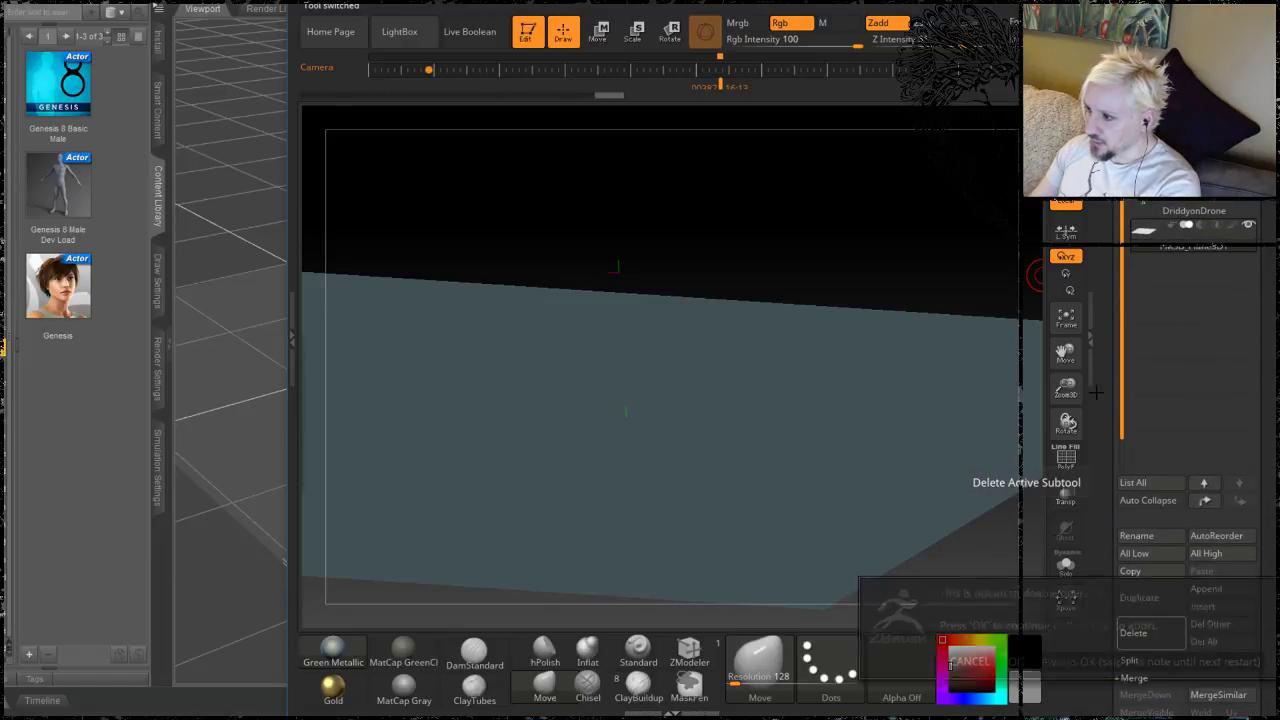
pyautogui.click(1190, 589)
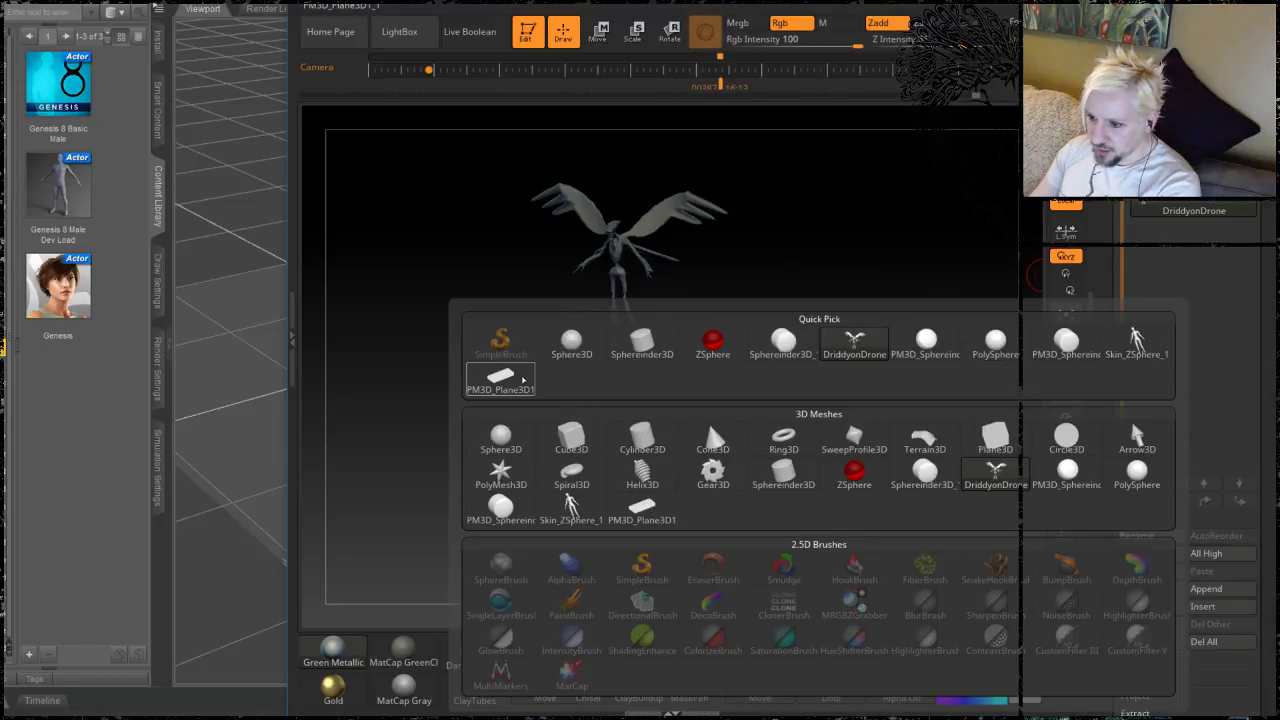
pyautogui.click(515, 376)
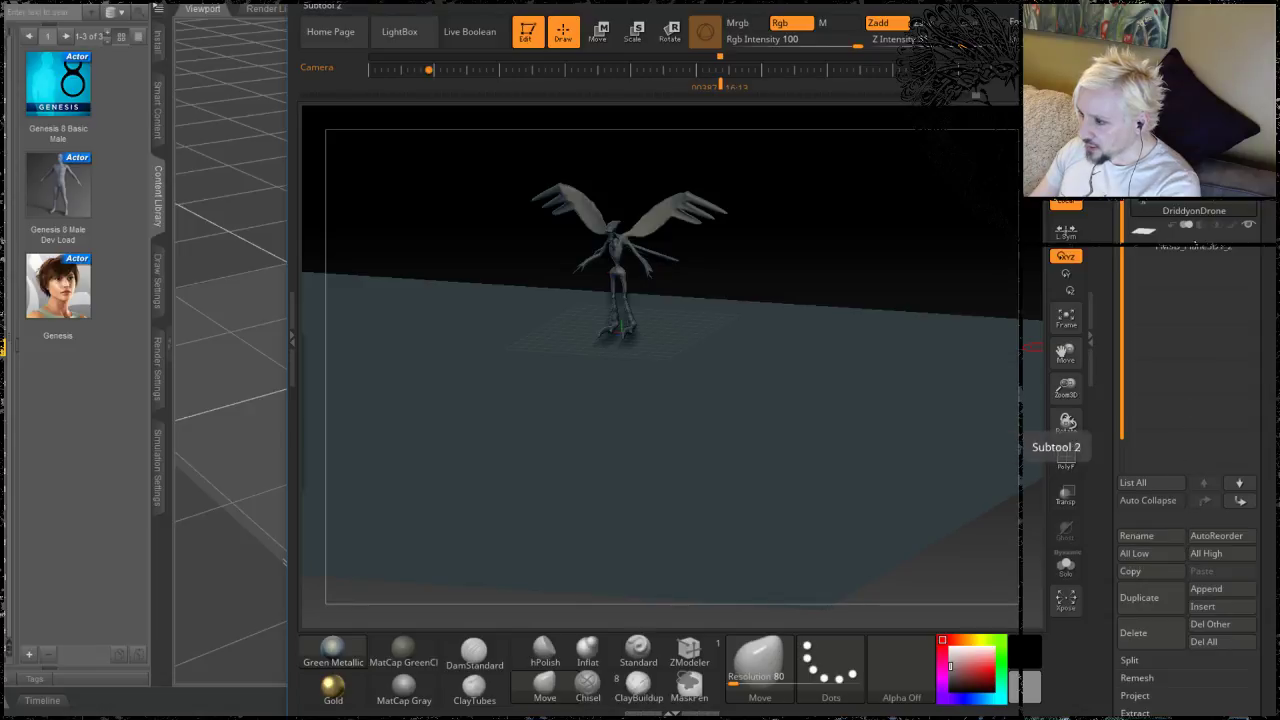
# Step: Review the creature tool's subtool list and the meshes available for appending
pyautogui.moveTo(1148, 205)
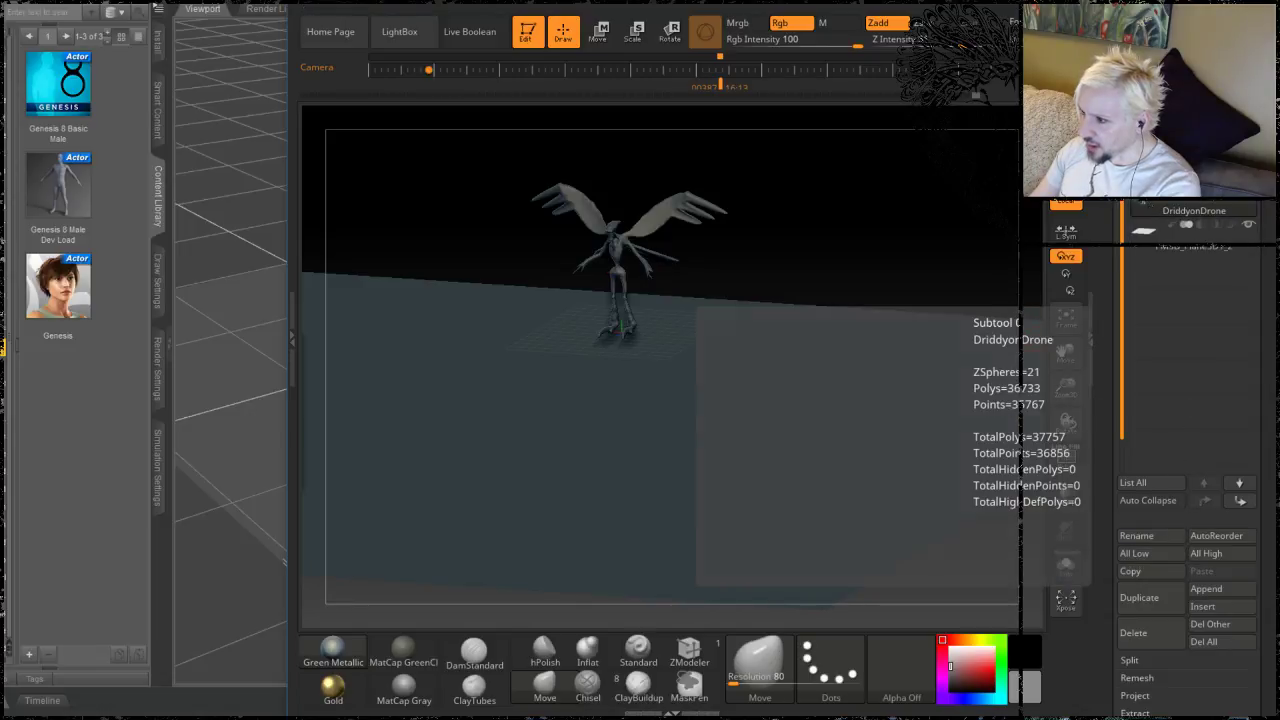
pyautogui.click(1150, 229)
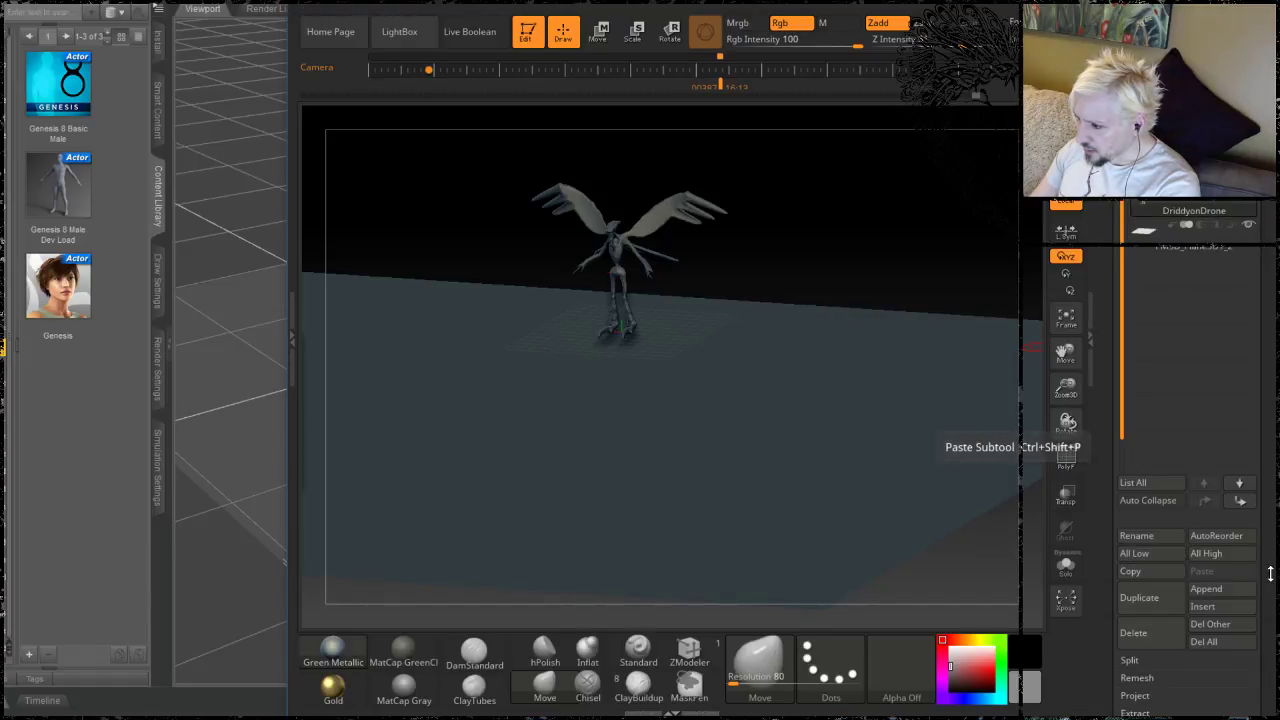
pyautogui.moveTo(1271, 572); pyautogui.dragTo(1273, 520)
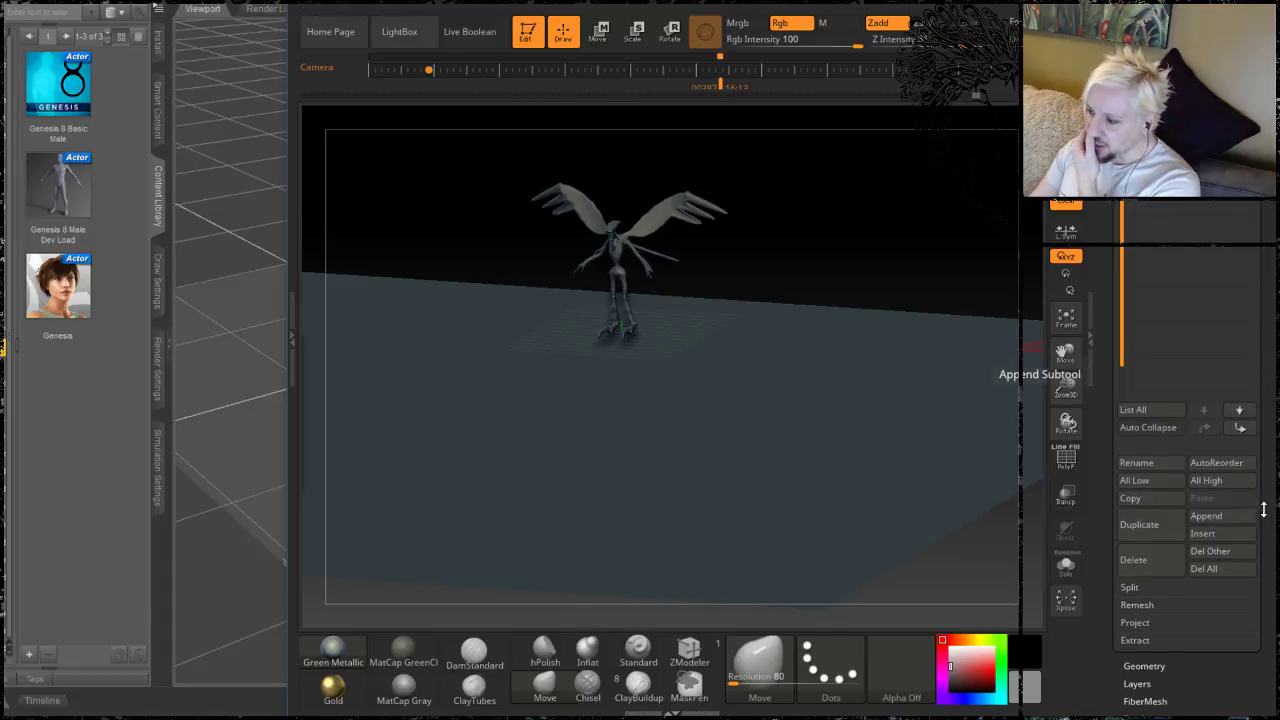
pyautogui.moveTo(1267, 512); pyautogui.dragTo(1275, 562)
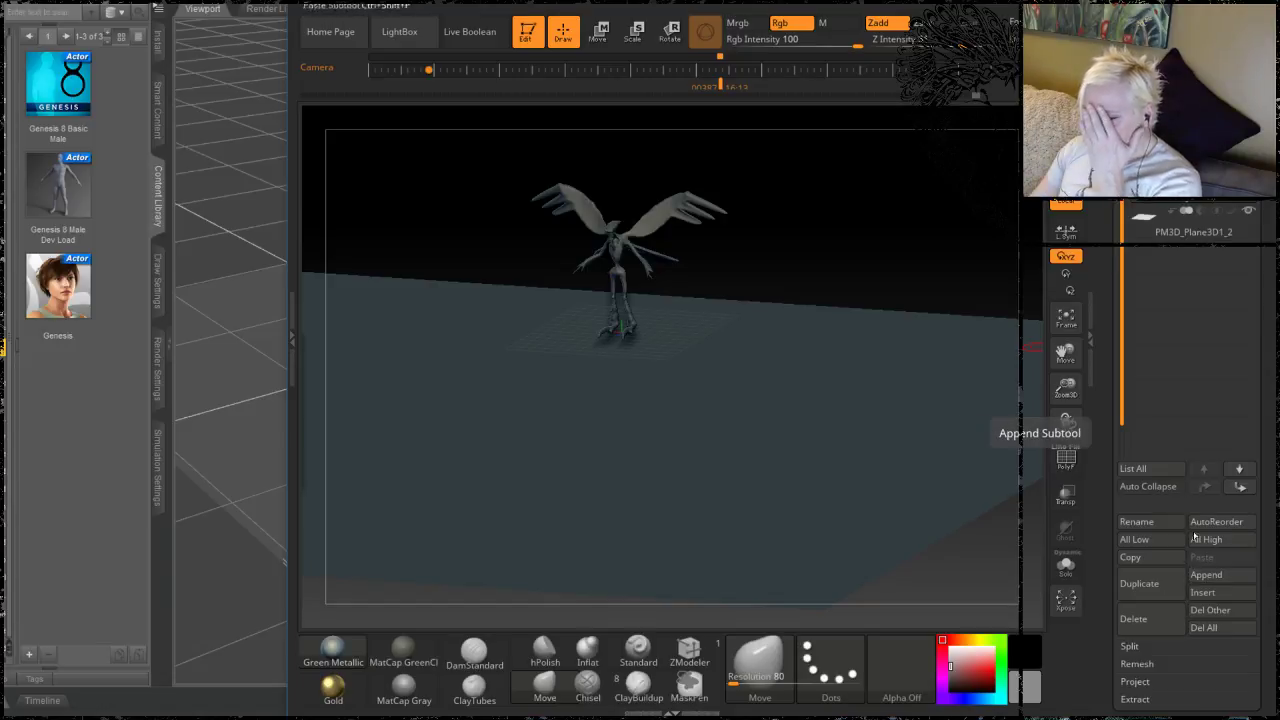
pyautogui.moveTo(1174, 304)
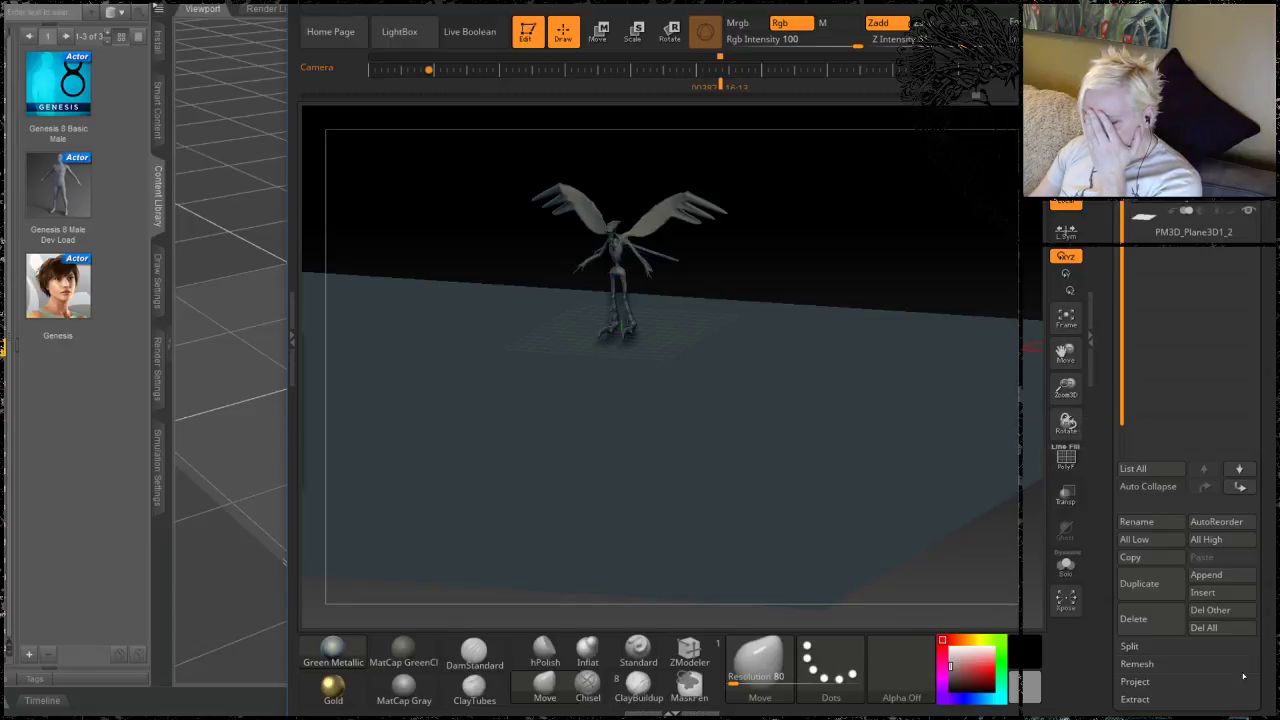
pyautogui.click(1206, 575)
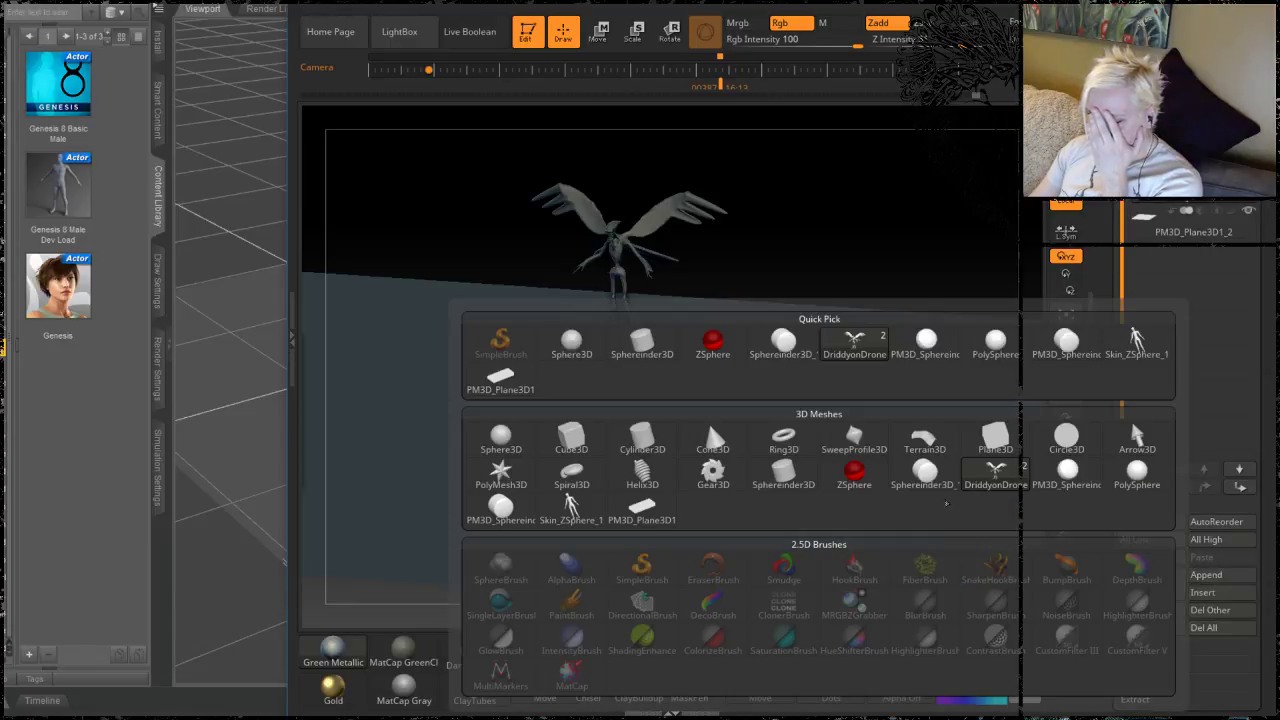
pyautogui.moveTo(982, 447)
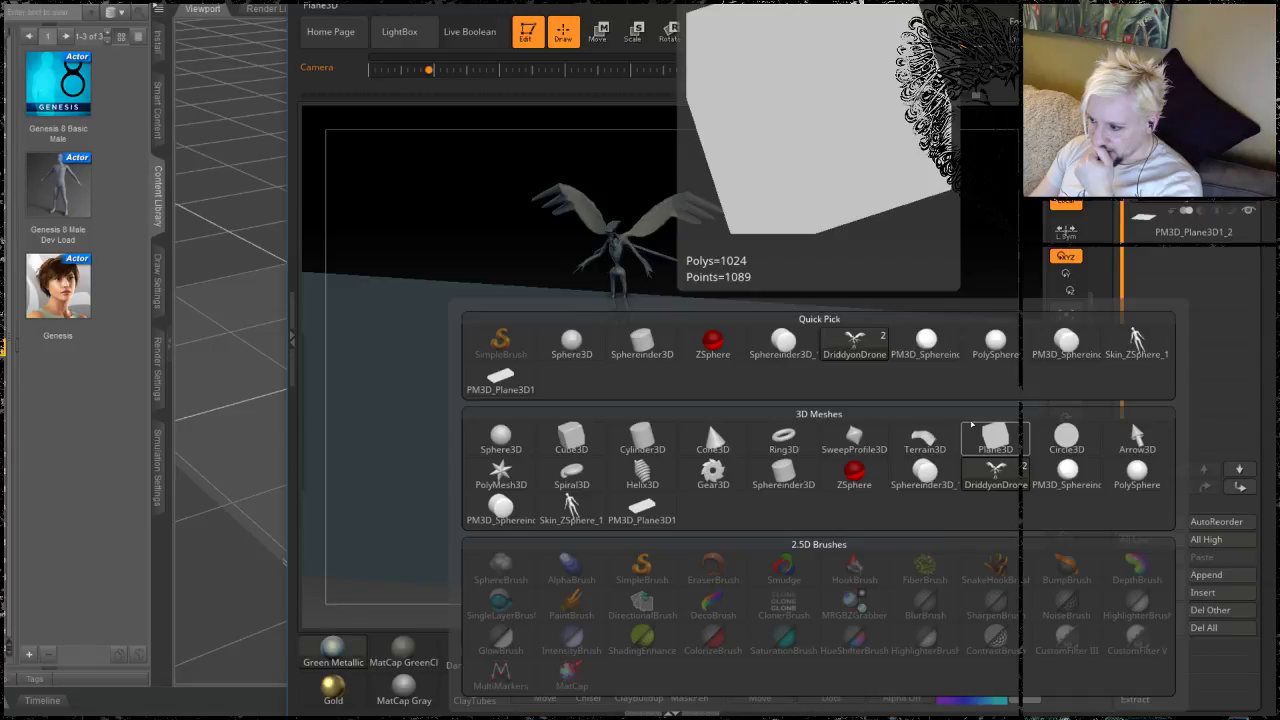
pyautogui.click(982, 437)
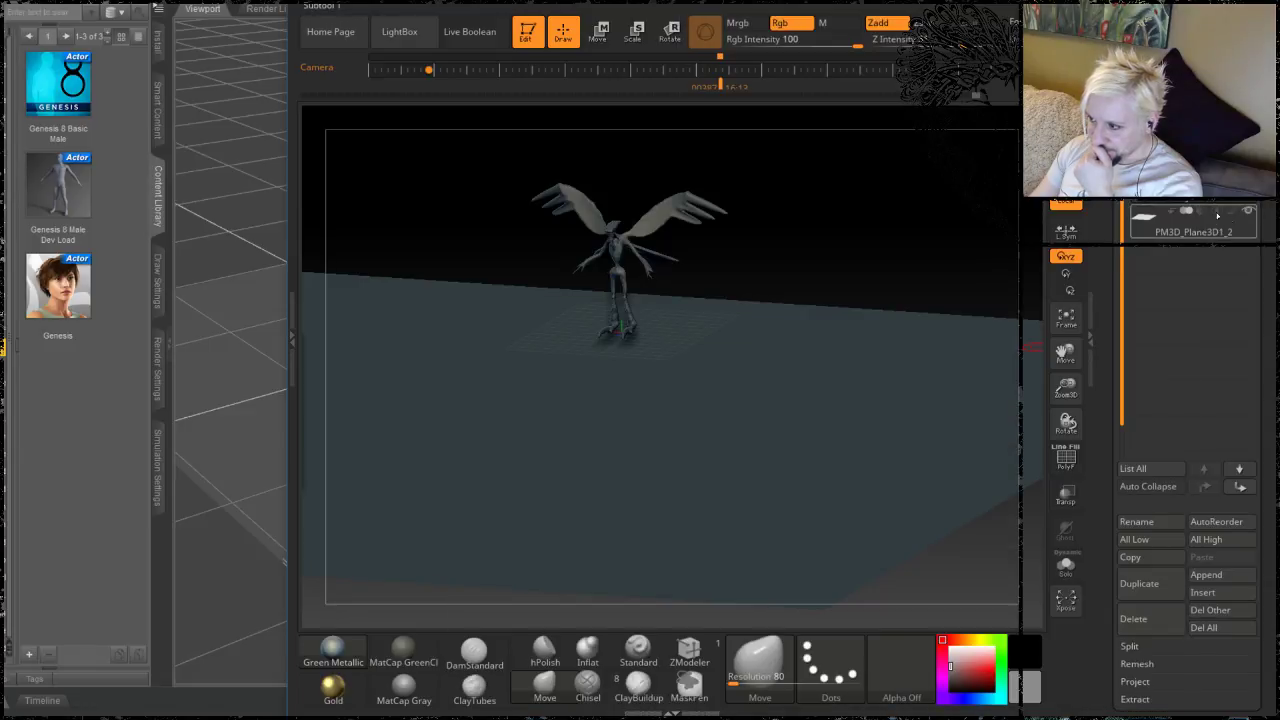
# Step: Delete the PM3D_Plane3D1_2 ground plane subtool from the creature's tool
pyautogui.click(1238, 230)
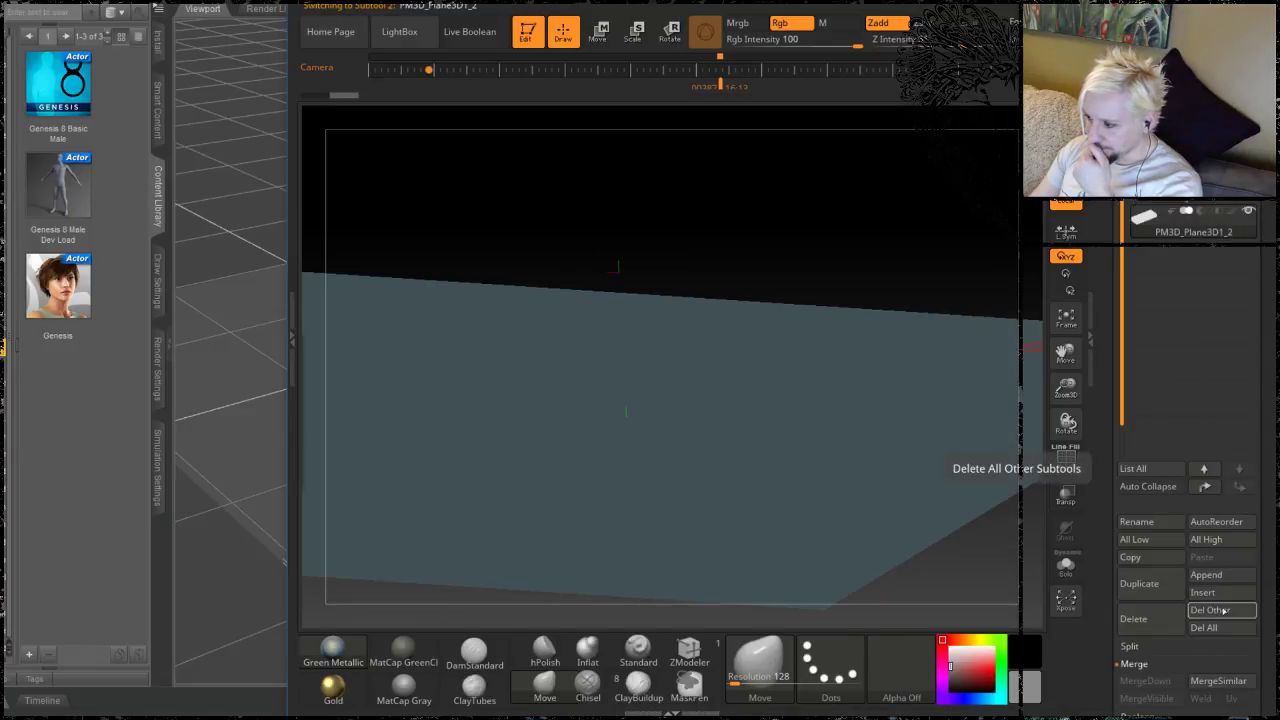
pyautogui.click(1165, 617)
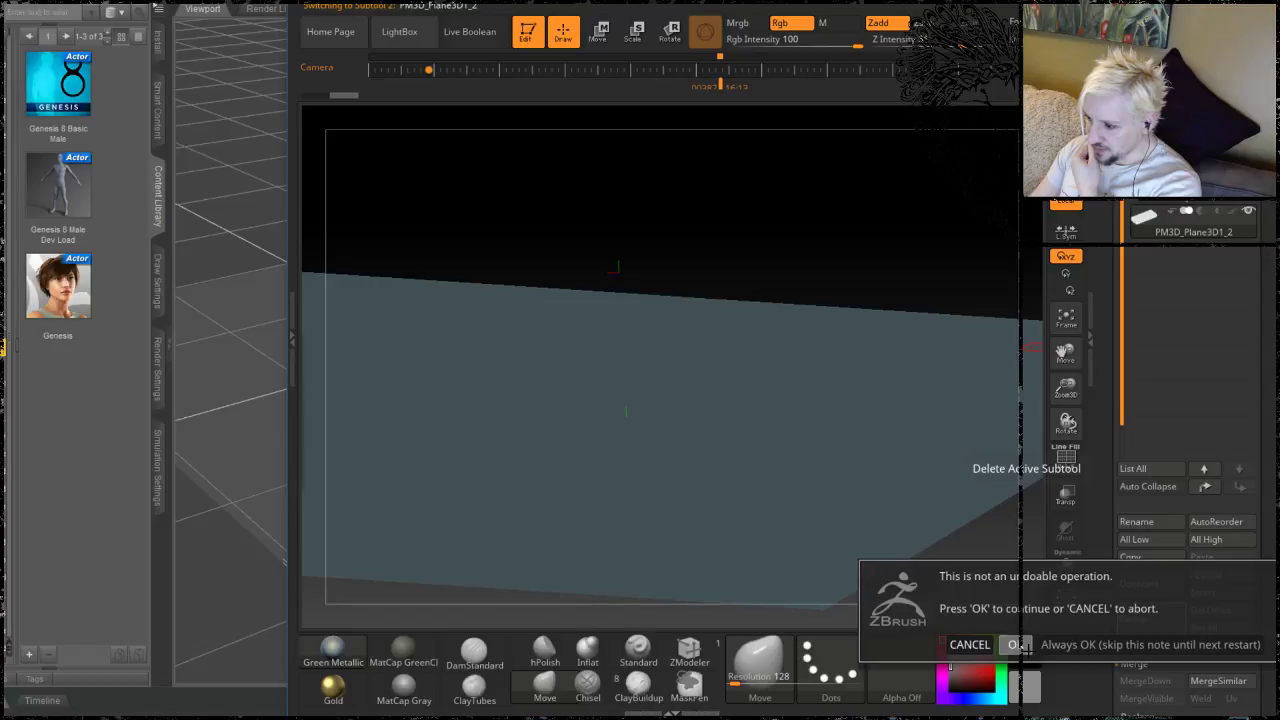
pyautogui.click(1015, 644)
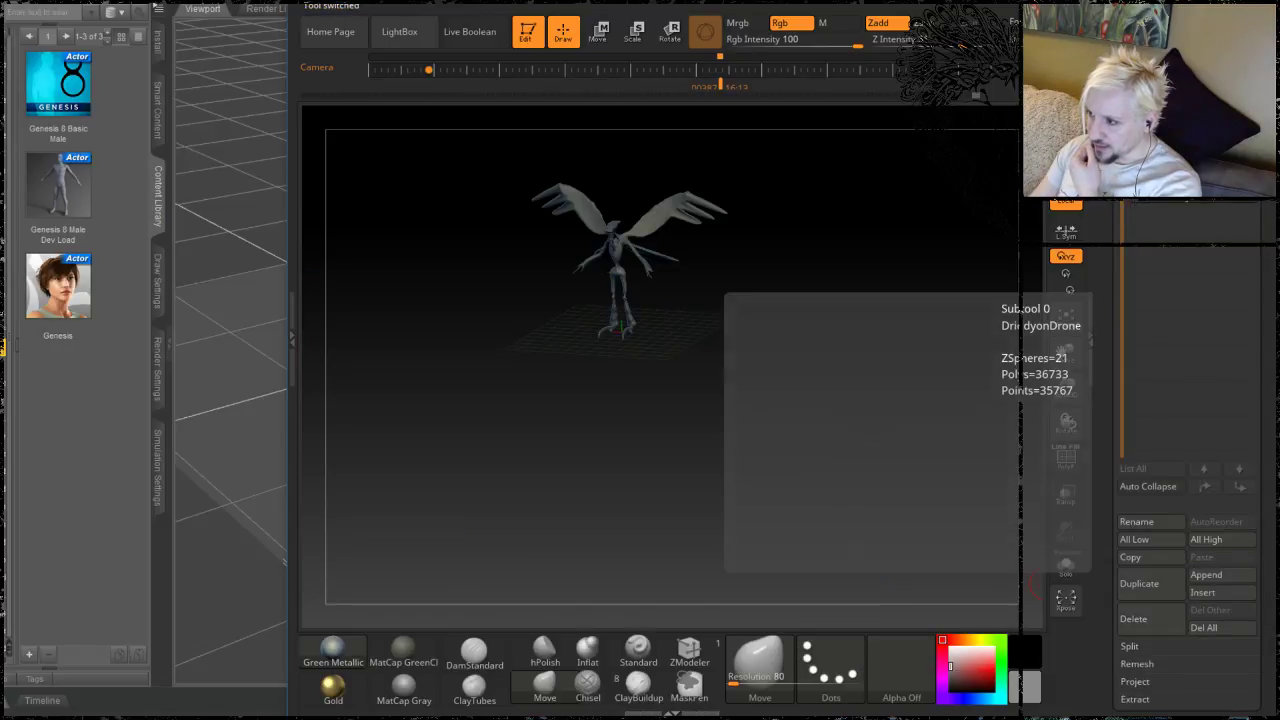
# Step: Save the creature's tool as a new ZTool file named DriddyonDrone2, keeping the existing DriddyonDrone file
pyautogui.moveTo(1265, 236); pyautogui.dragTo(1265, 650)
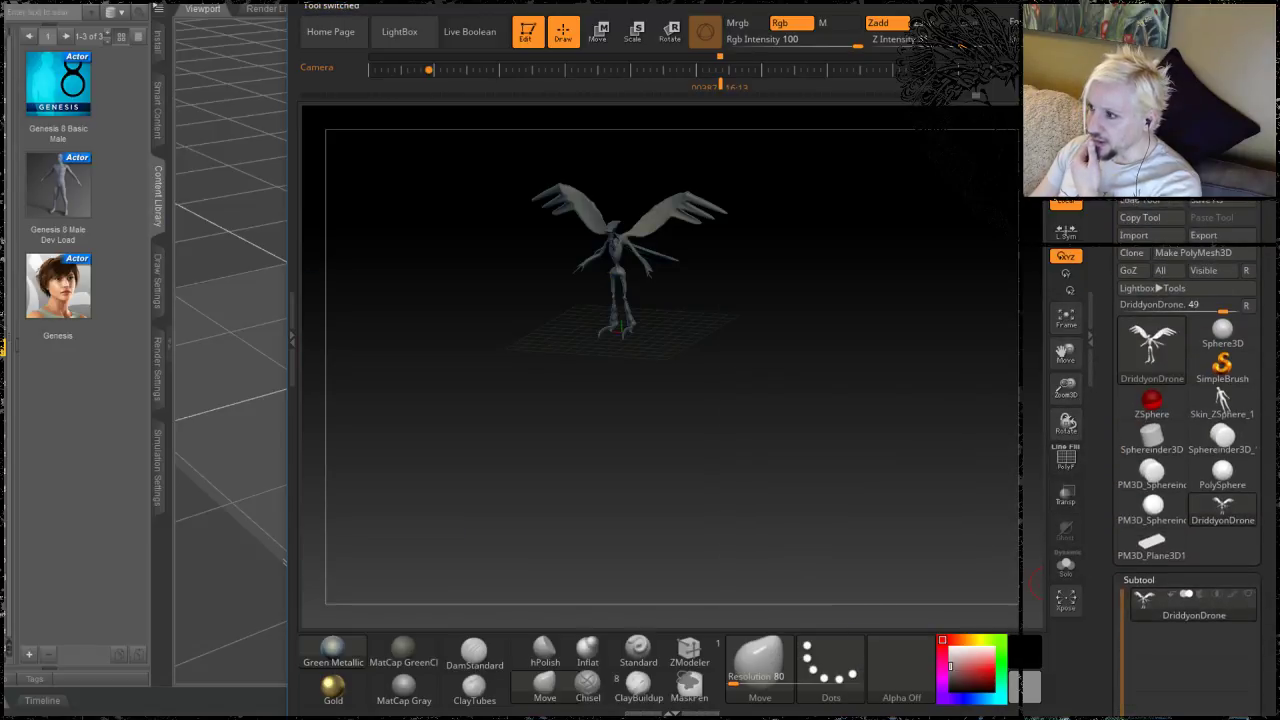
pyautogui.click(1205, 205)
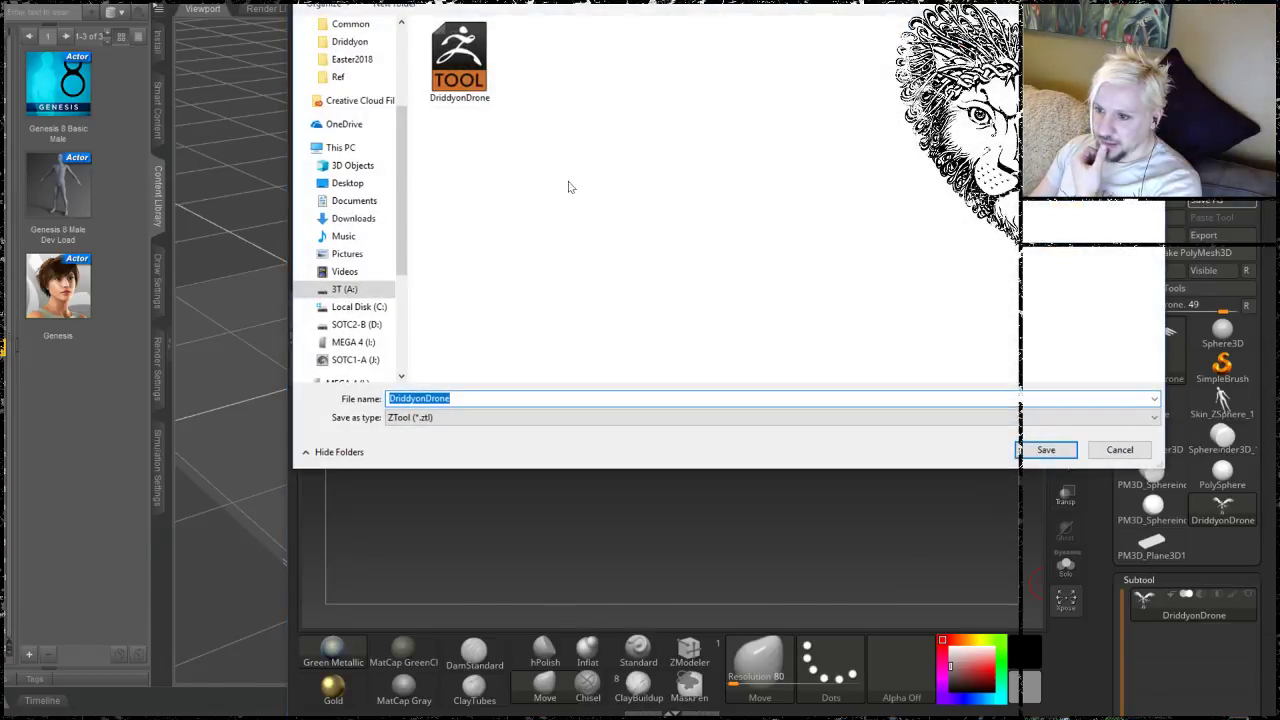
pyautogui.click(1046, 450)
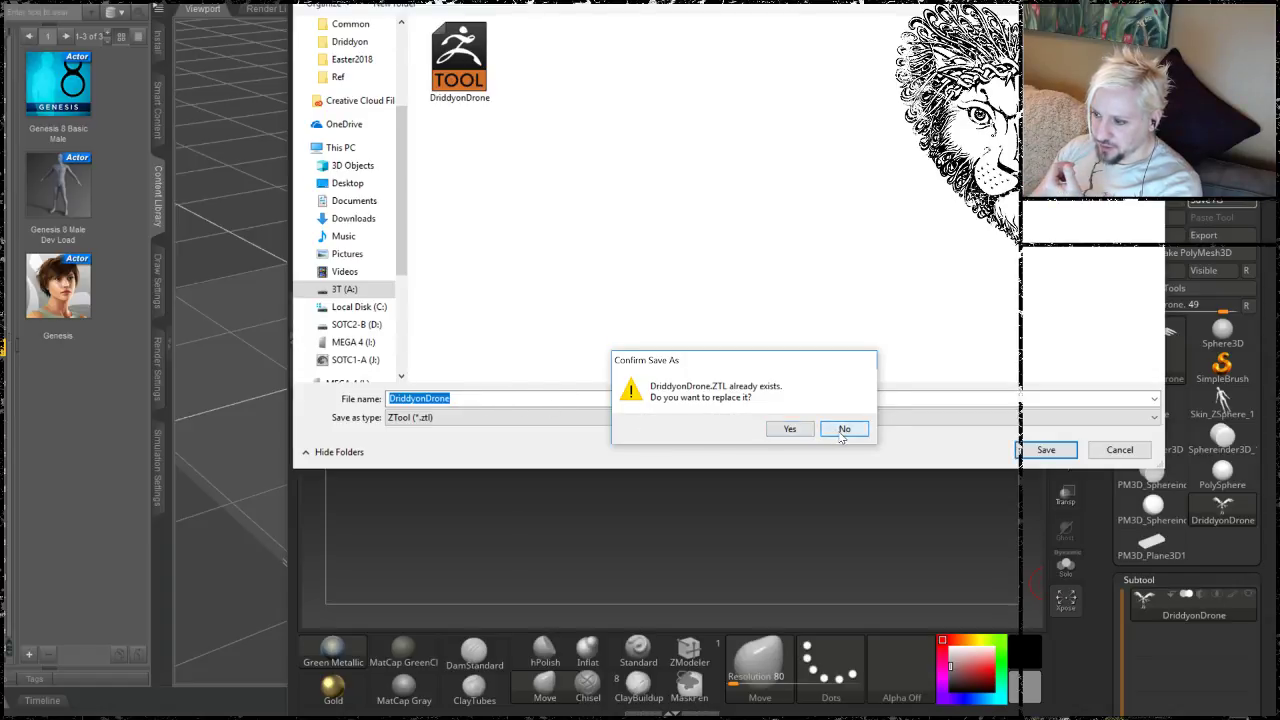
pyautogui.click(806, 430)
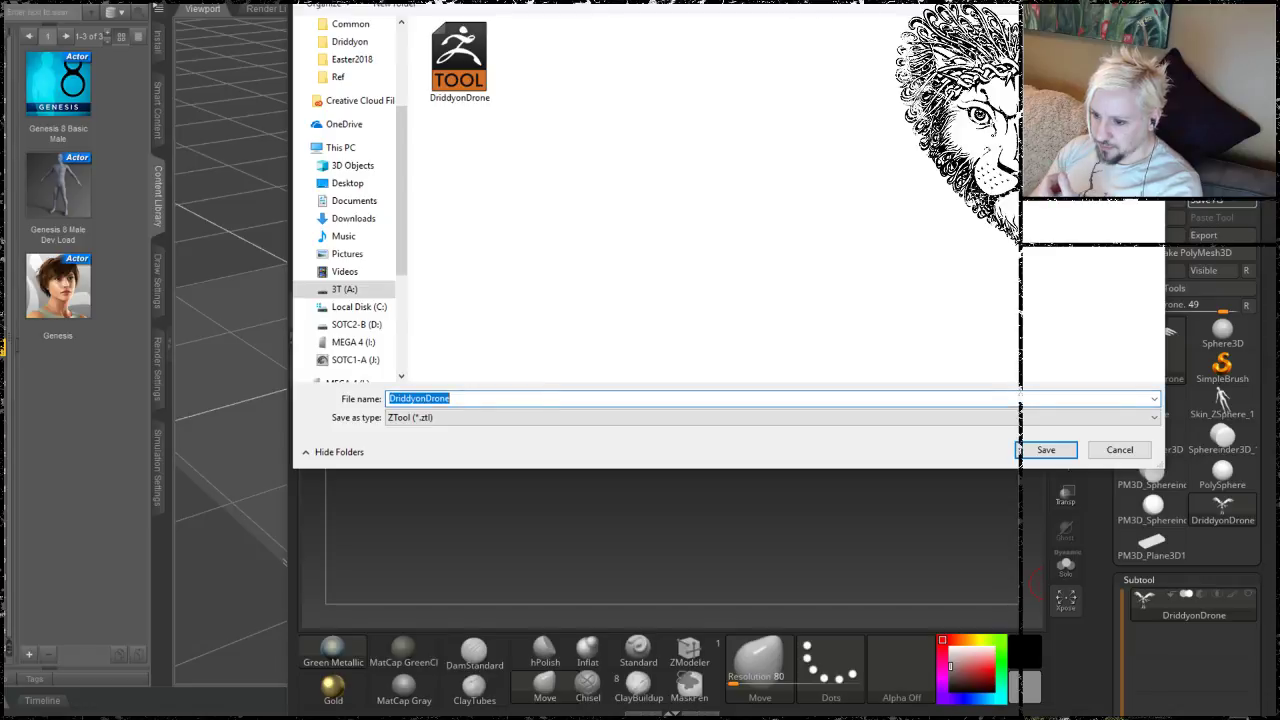
pyautogui.click(546, 397)
pyautogui.write('2')
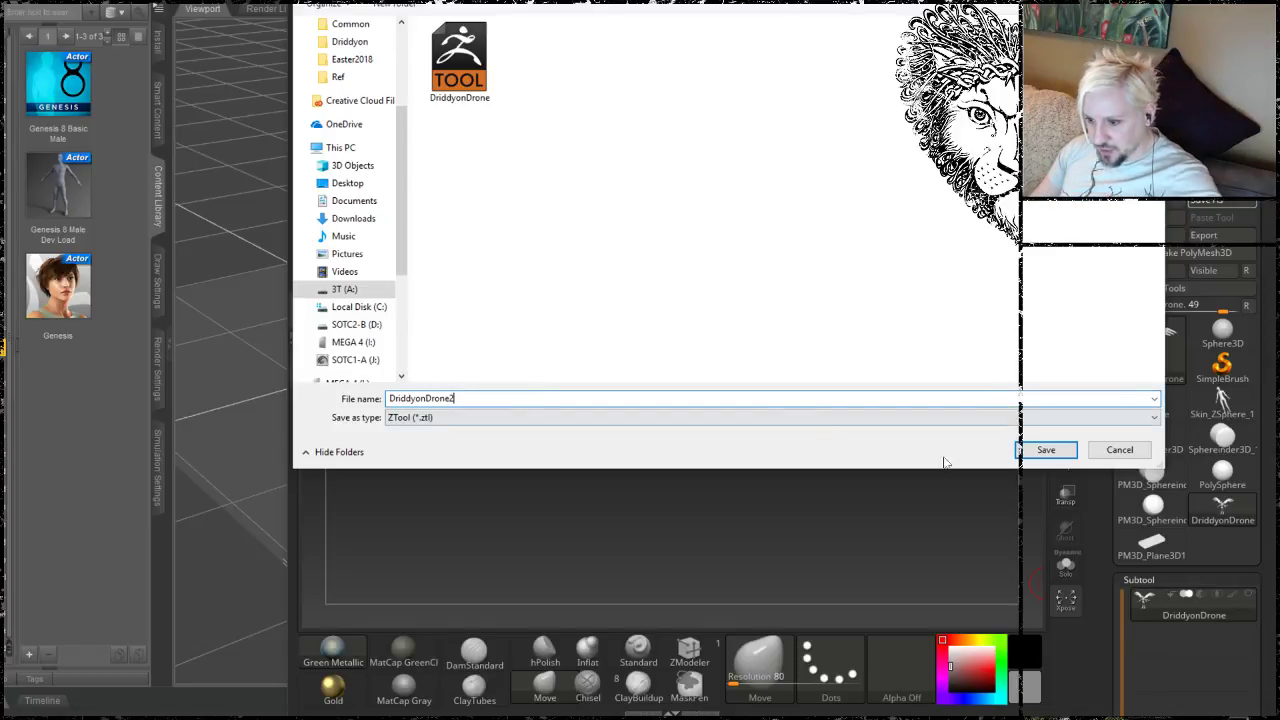
pyautogui.click(1046, 450)
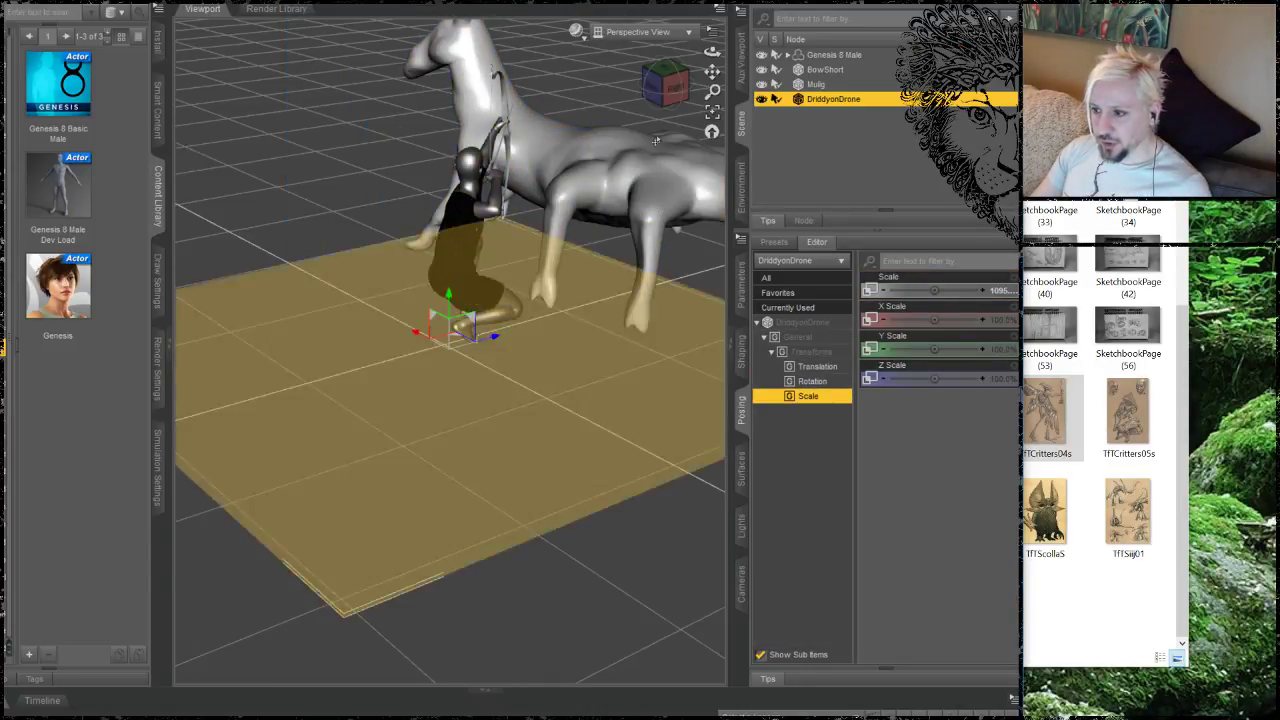
# Step: Return to ZBrush and export the creature without its plane as an OBJ file named DriddyonDrone2
pyautogui.hotkey('alt', 'f')
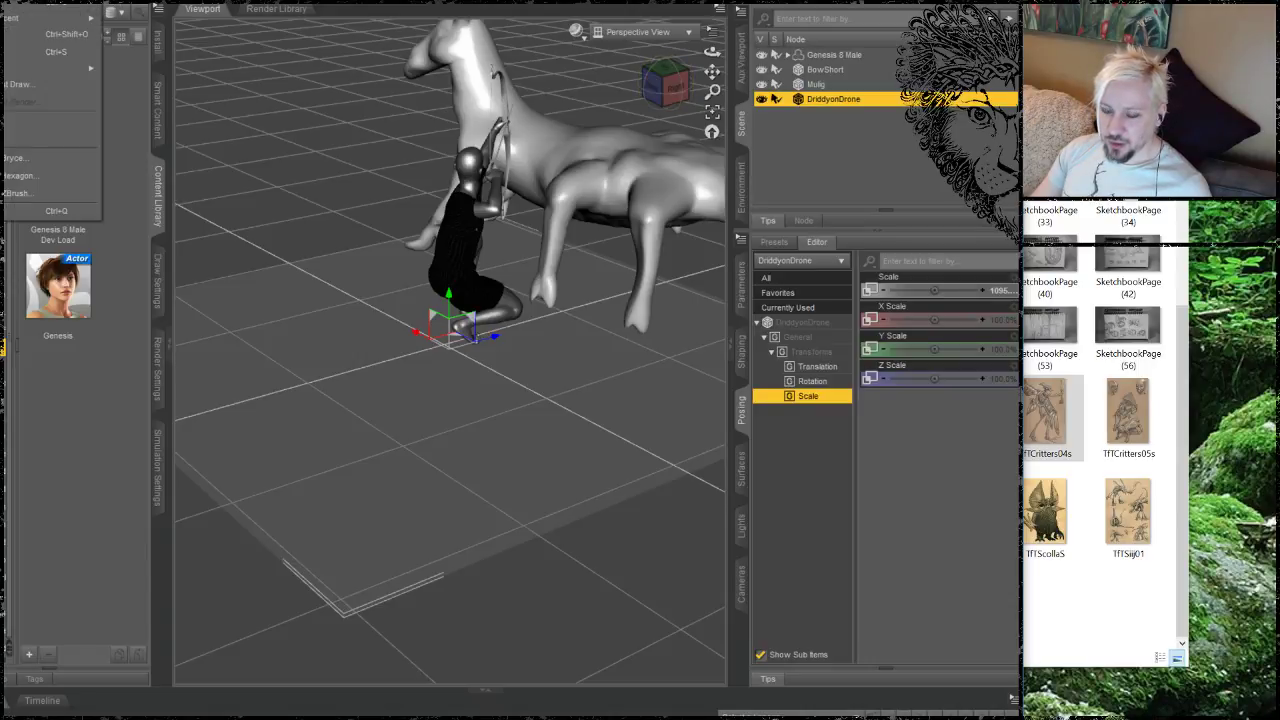
pyautogui.press('Right')
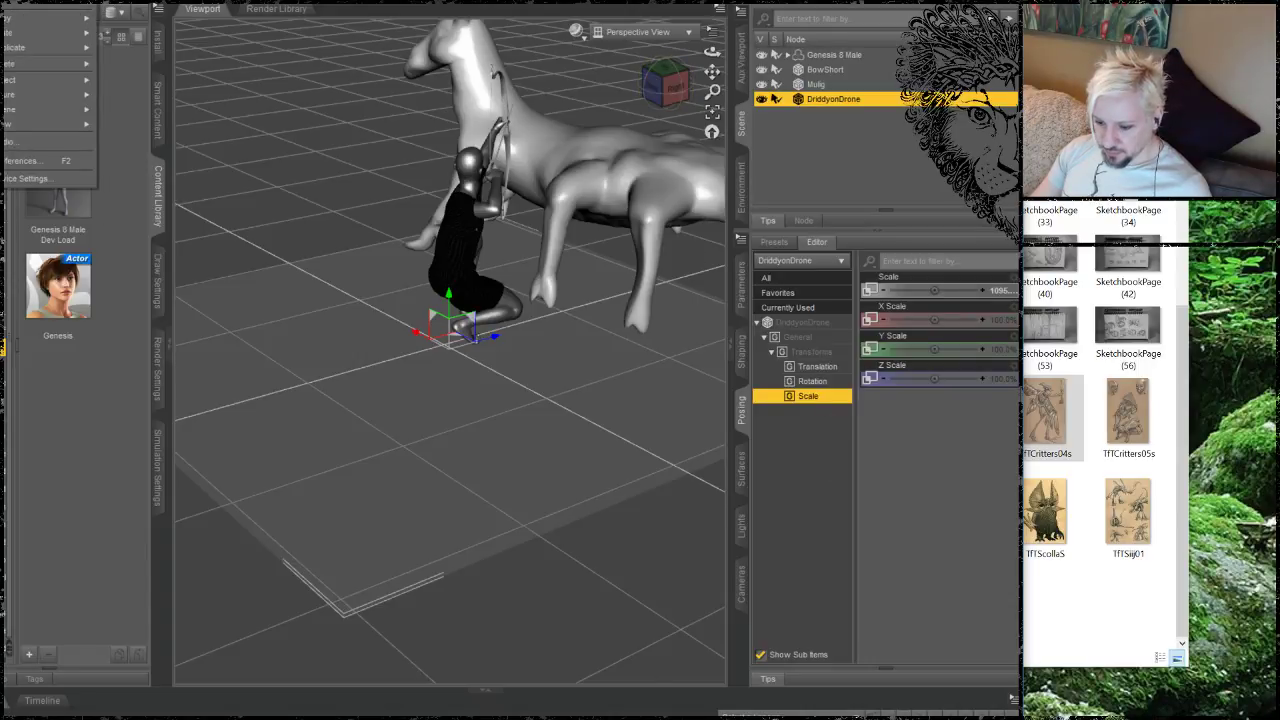
pyautogui.hotkey('alt', 'Tab')
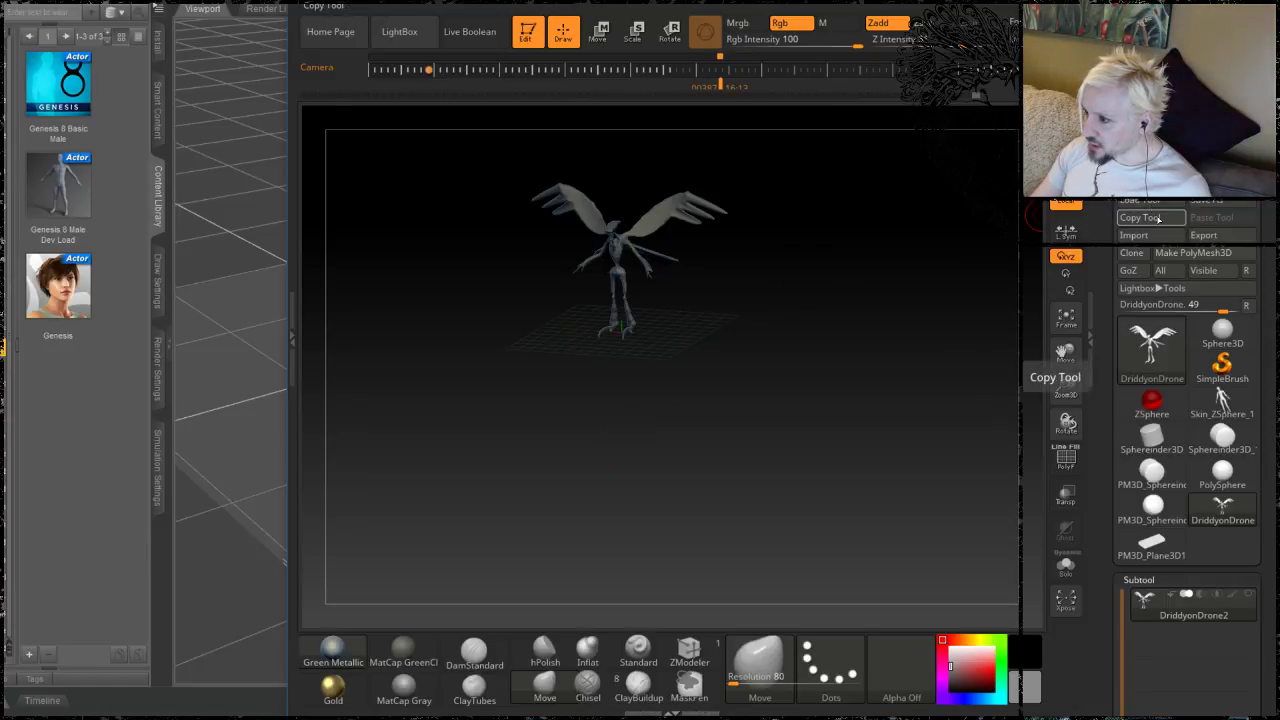
pyautogui.click(1203, 235)
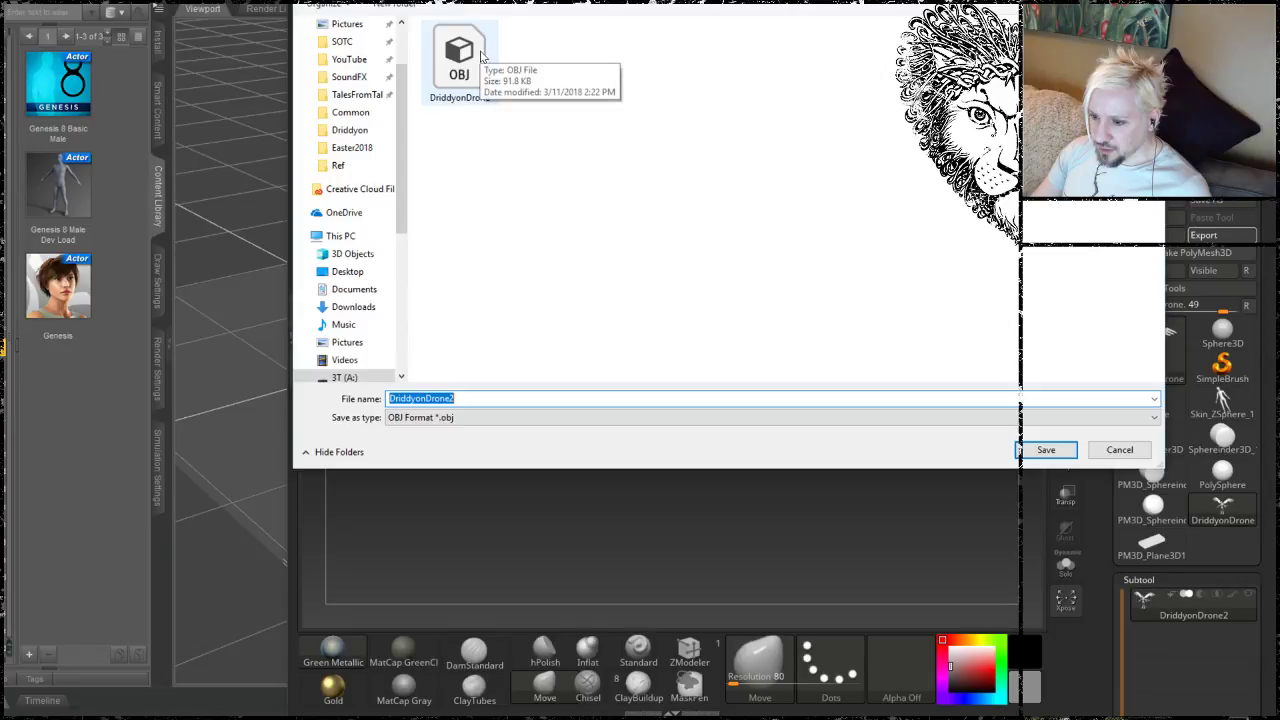
pyautogui.click(1025, 449)
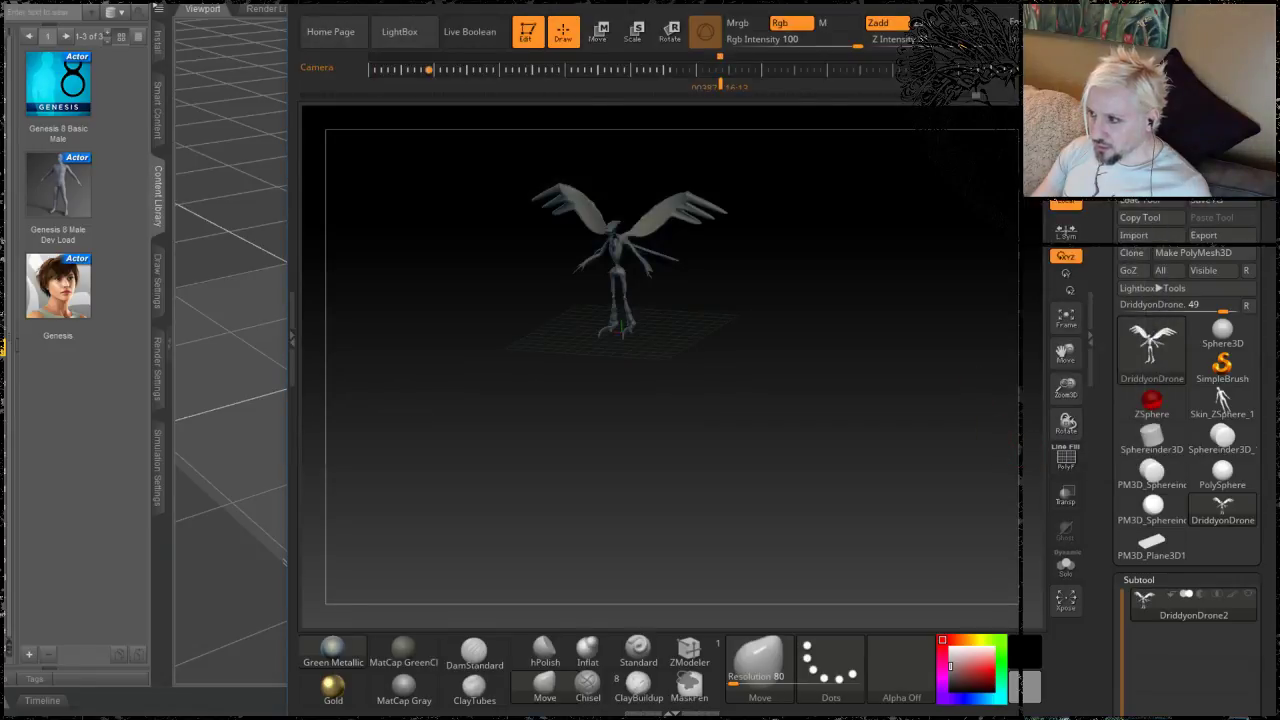
# Step: Switch to DAZ Studio and import the DriddyonDrone2 OBJ file with the offered import options
pyautogui.hotkey('alt', 'Tab')
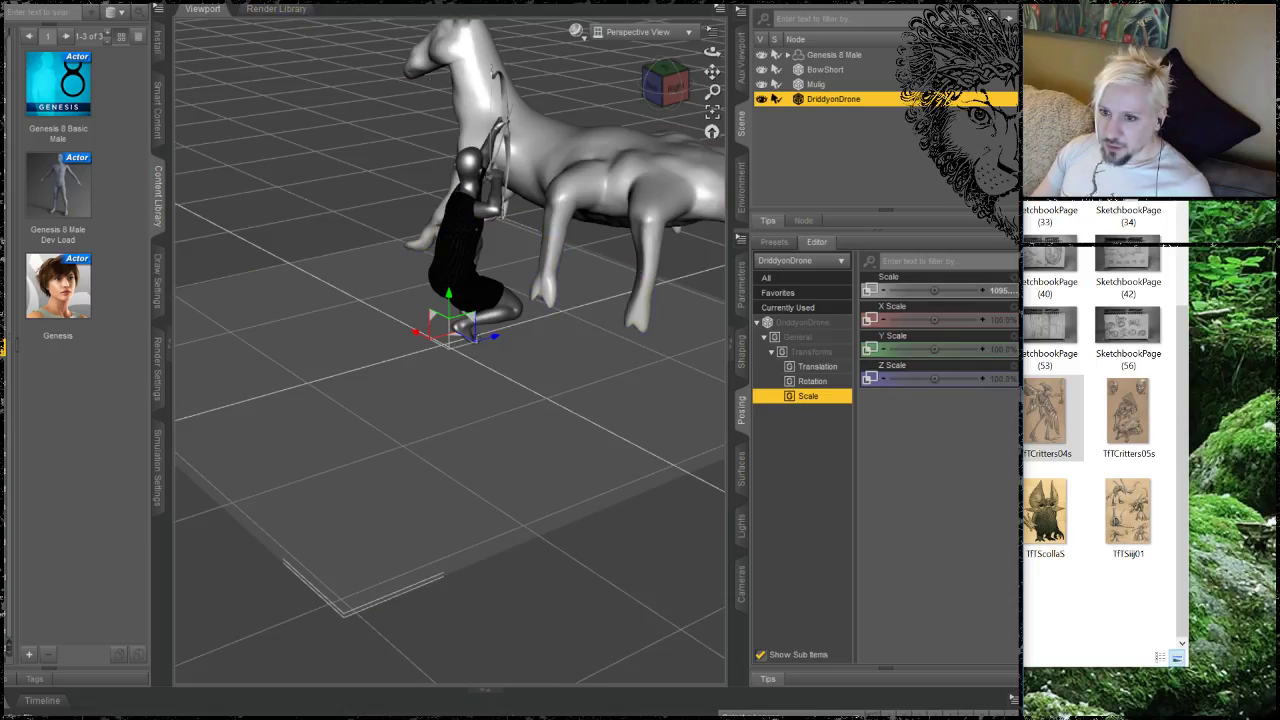
pyautogui.click(2, 2)
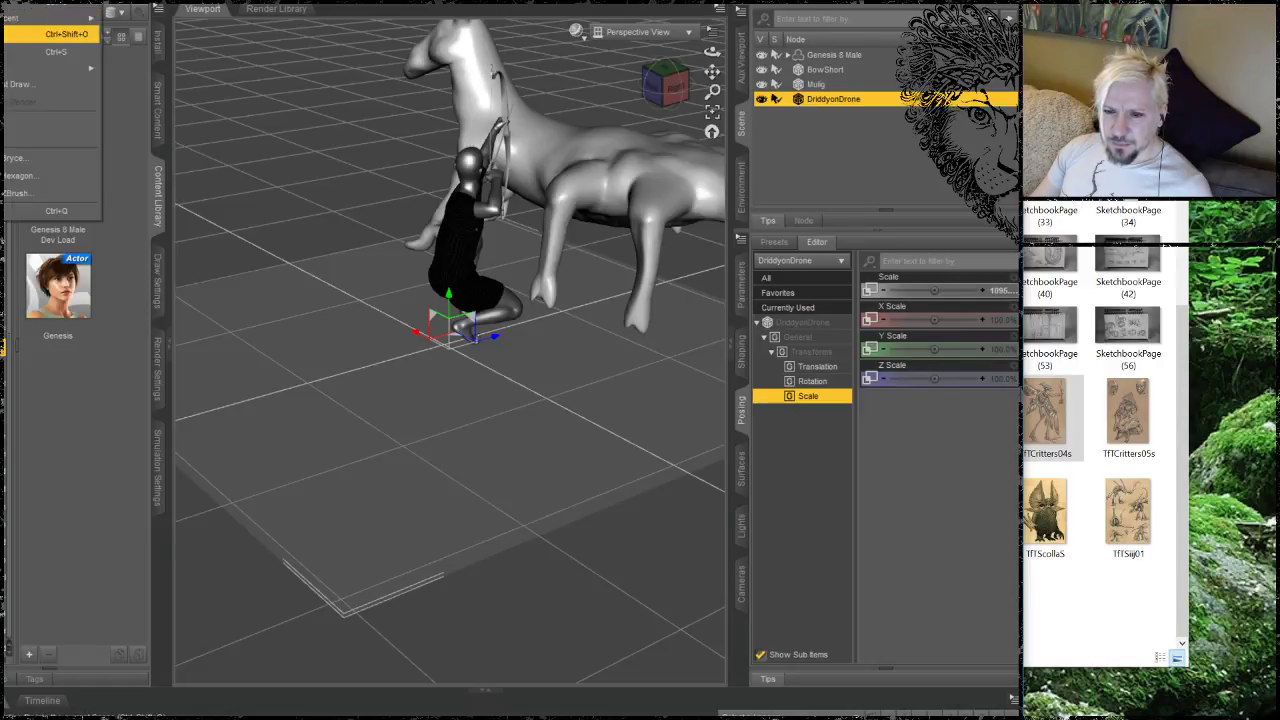
pyautogui.click(6, 125)
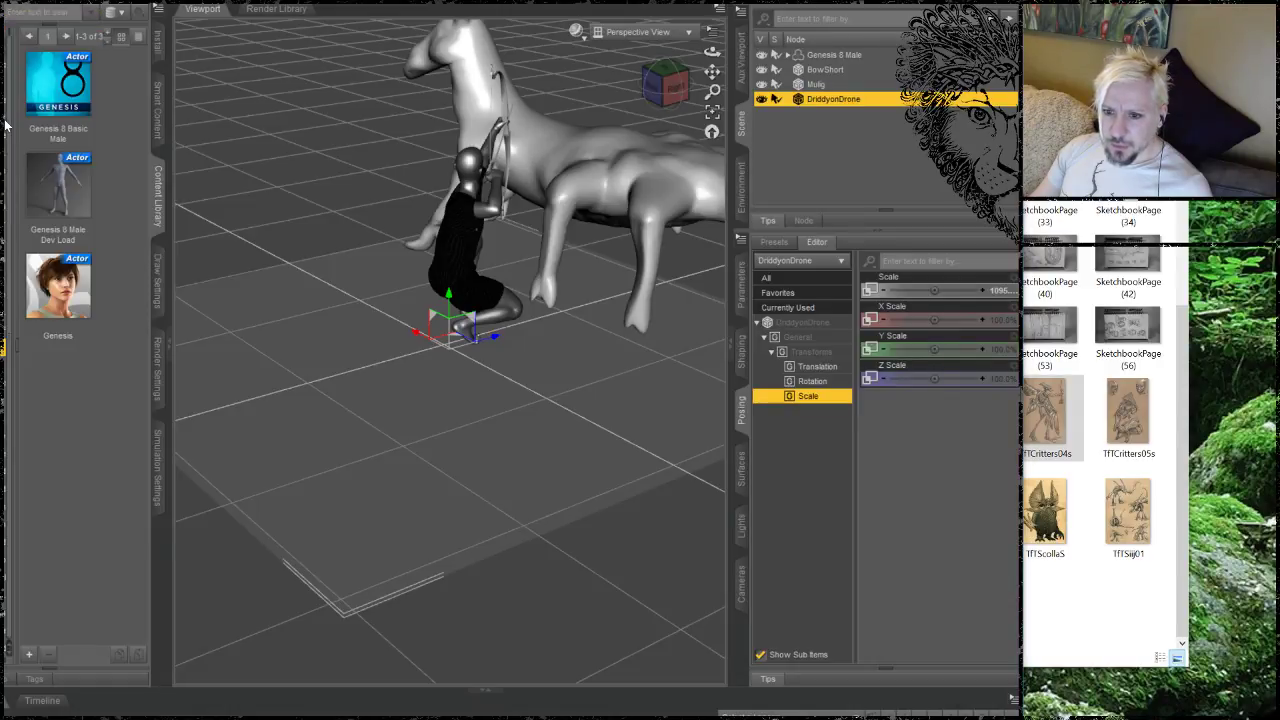
pyautogui.doubleClick(194, 97)
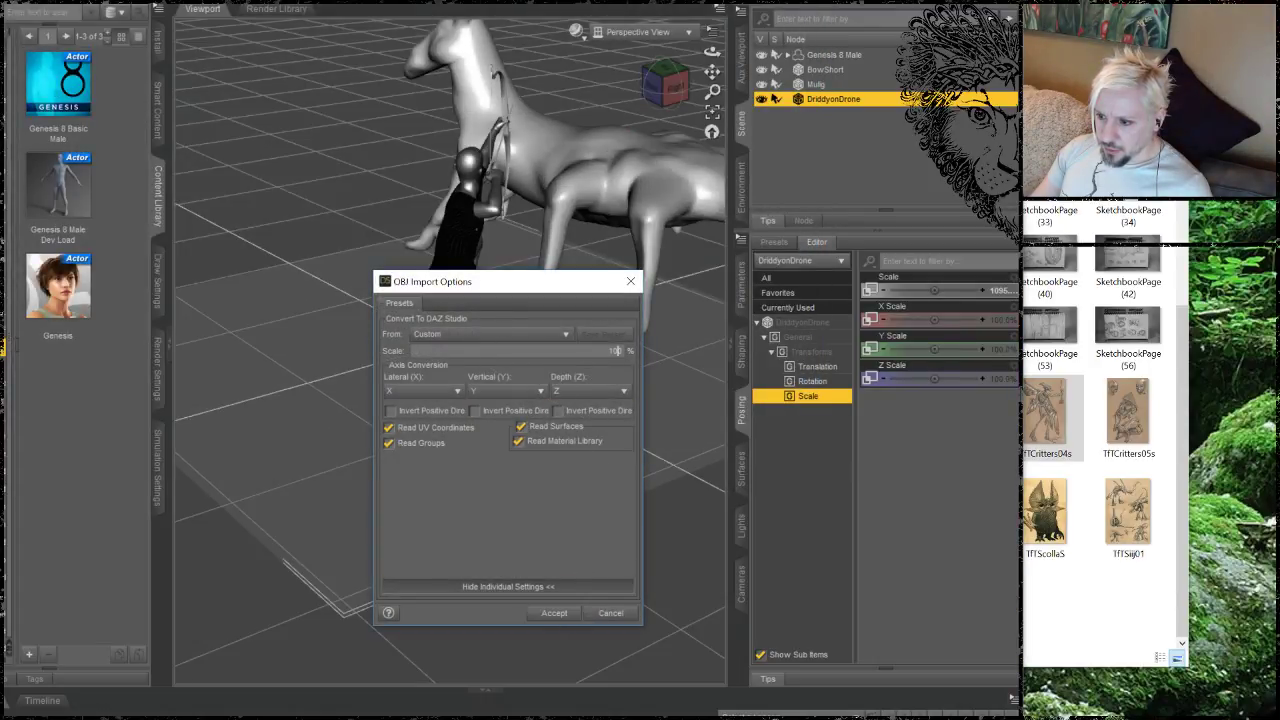
pyautogui.click(553, 614)
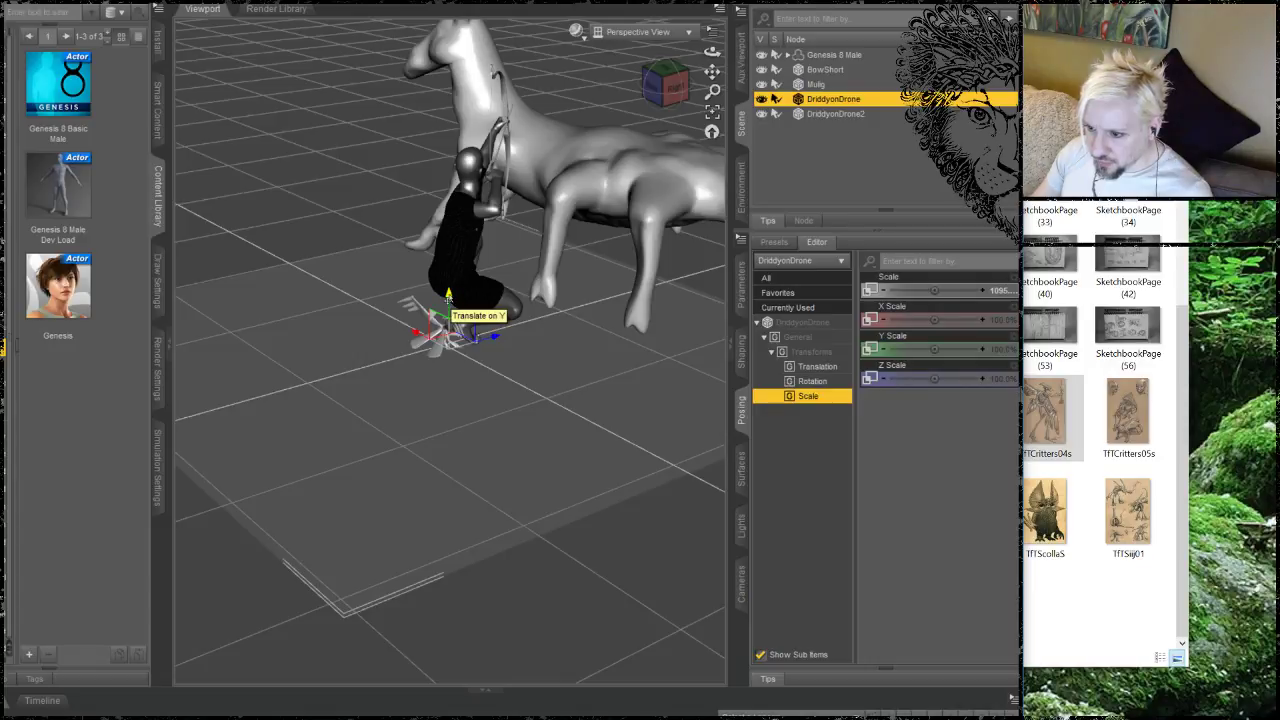
# Step: Set the DriddyonDrone ground plane's uniform scale to 100000% and lower it along Y beneath the archer and horse-like creature
pyautogui.moveTo(449, 297)
pyautogui.mouseDown()
pyautogui.moveTo(450, 211)
pyautogui.moveTo(455, 323)
pyautogui.moveTo(453, 290)
pyautogui.mouseUp()
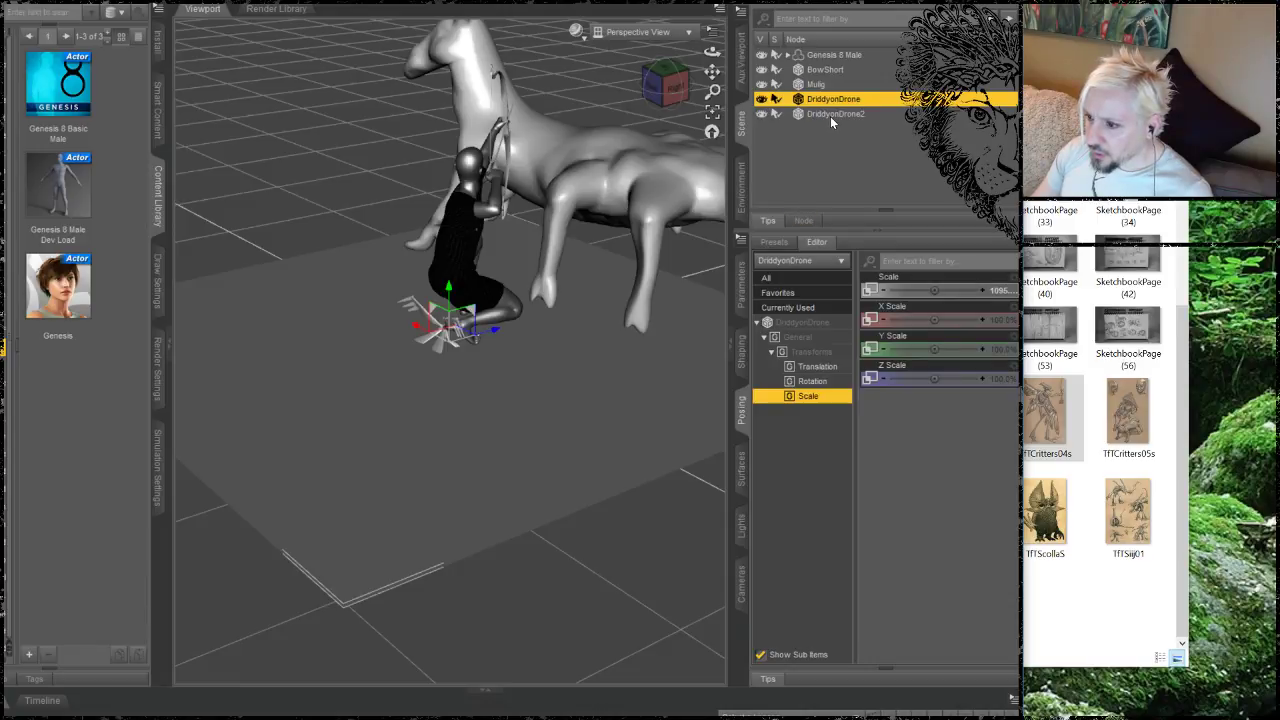
pyautogui.moveTo(933, 289); pyautogui.dragTo(976, 289)
pyautogui.hotkey('ctrl', 'z')
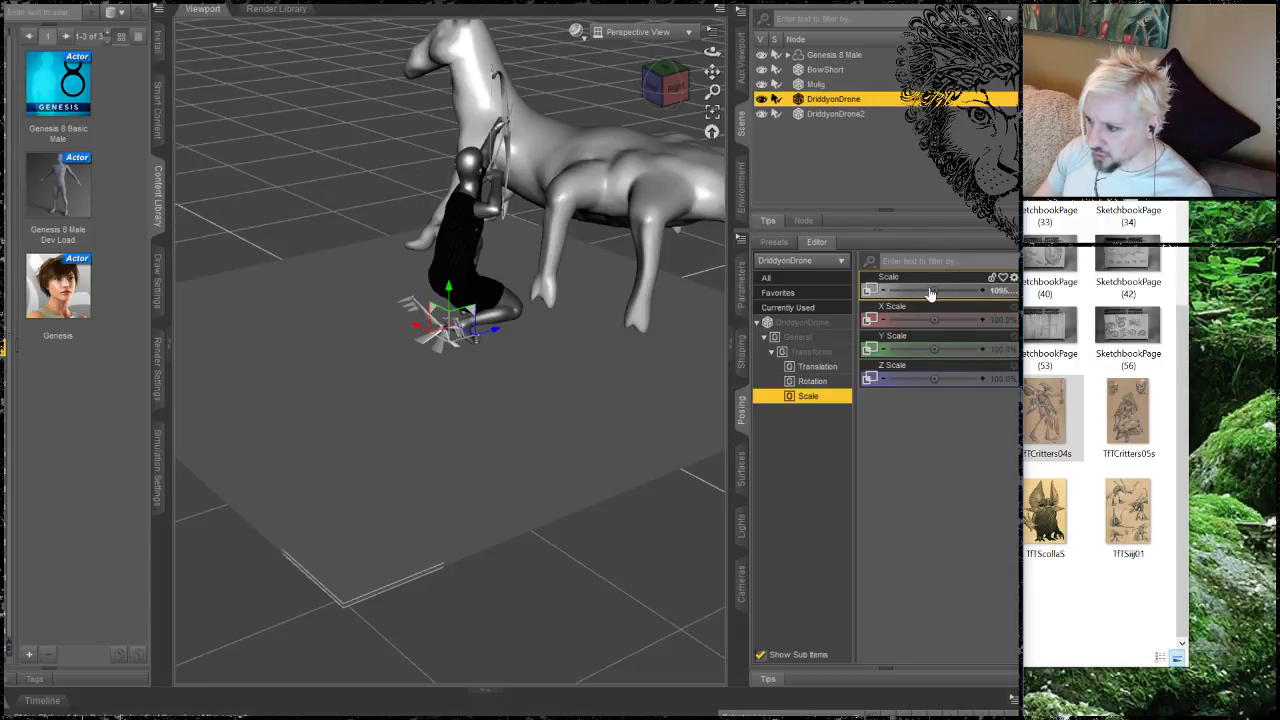
pyautogui.moveTo(936, 290); pyautogui.dragTo(940, 291)
pyautogui.click(998, 291)
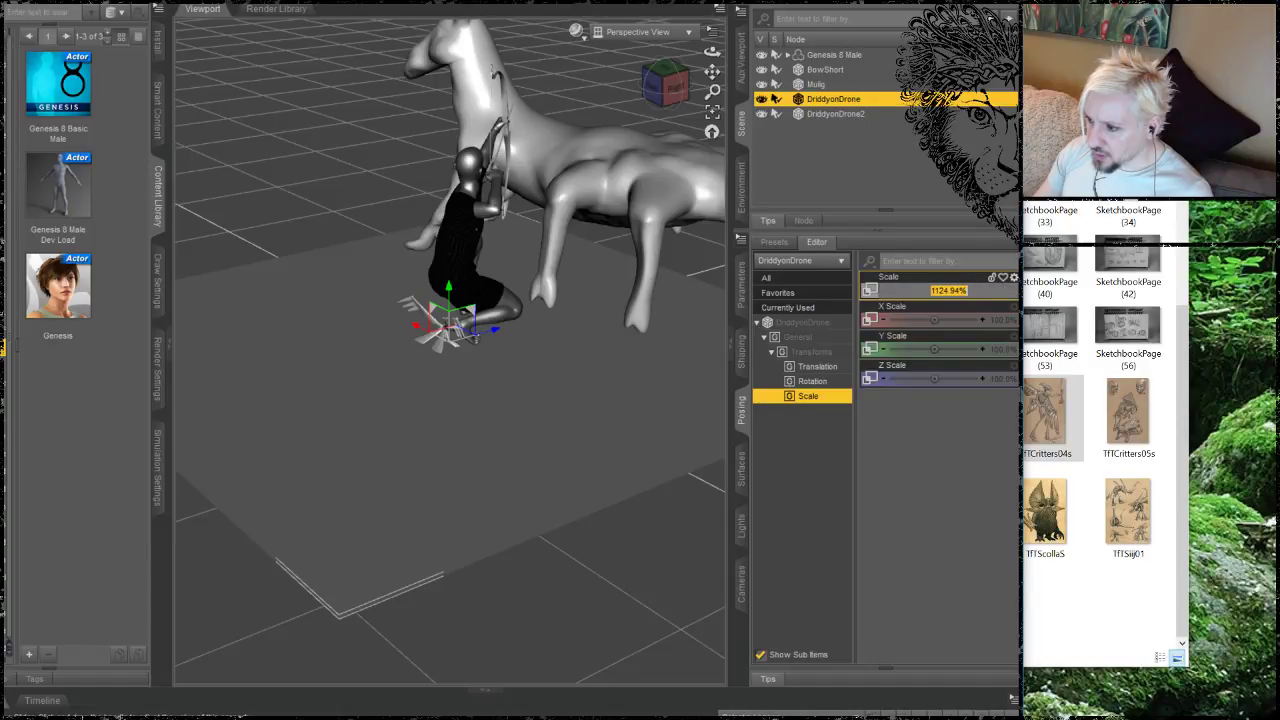
pyautogui.write('10')
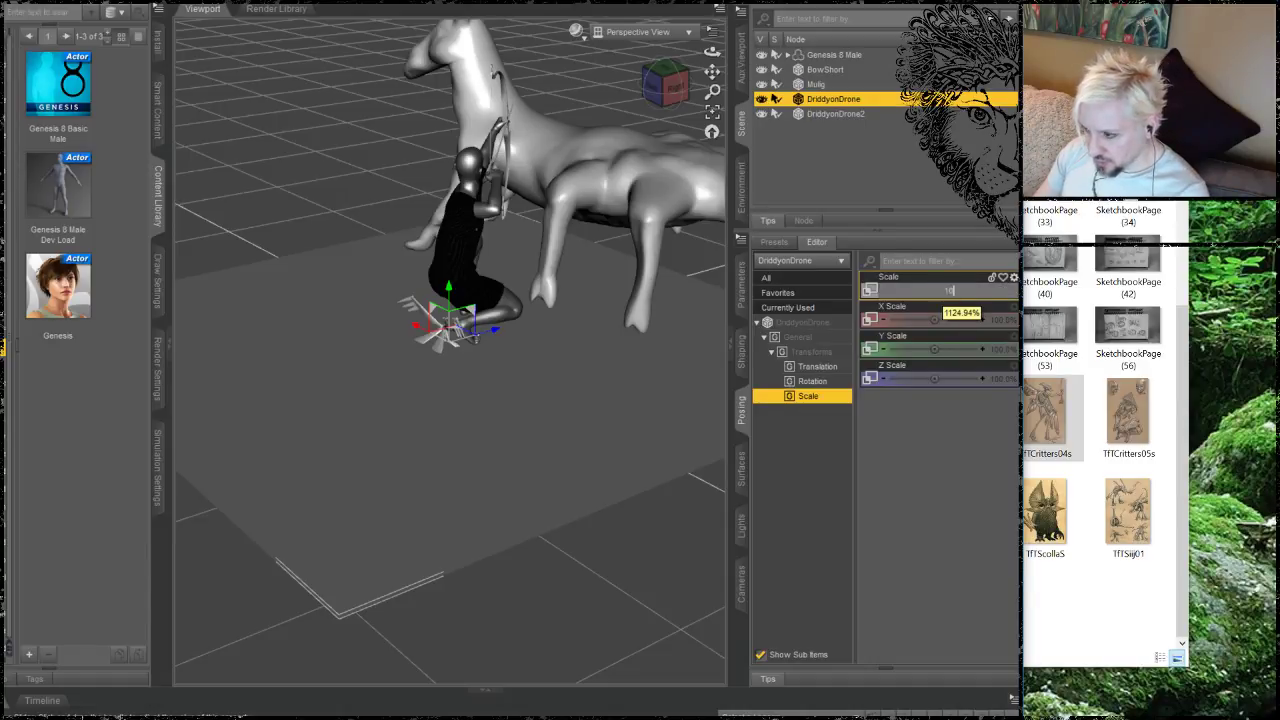
pyautogui.write('0000')
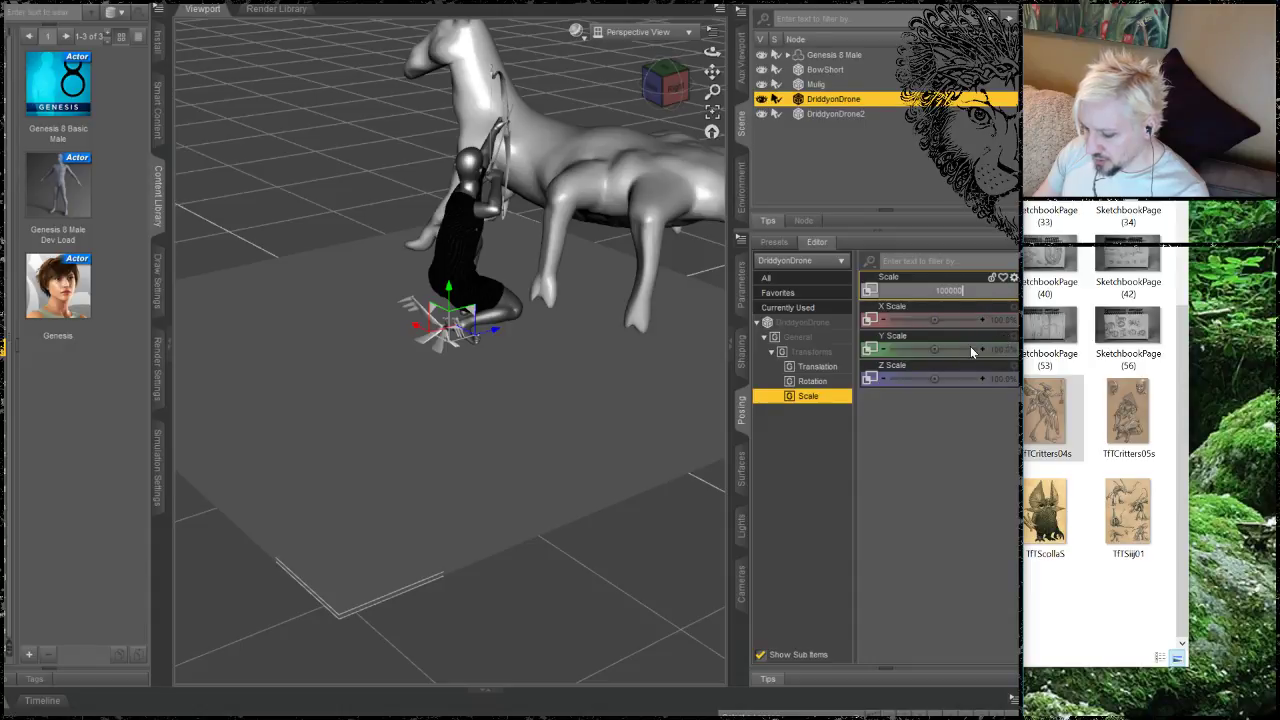
pyautogui.press('Return')
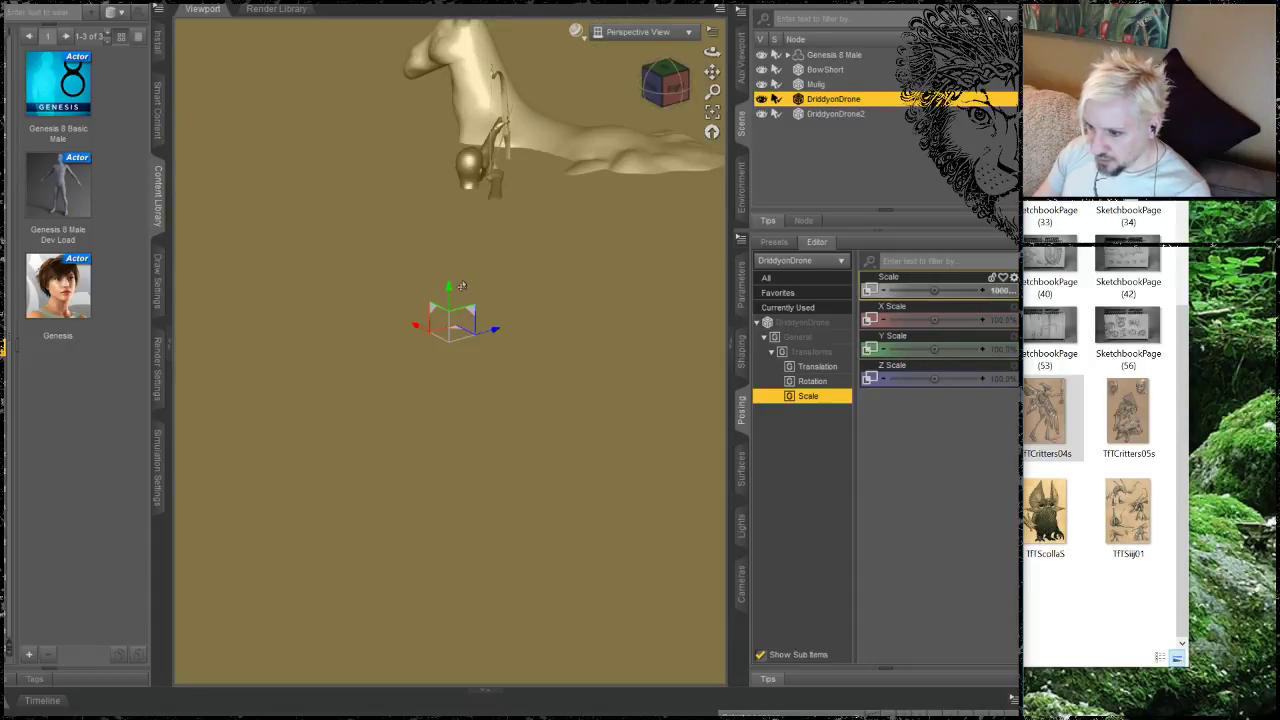
pyautogui.moveTo(451, 287); pyautogui.dragTo(438, 432)
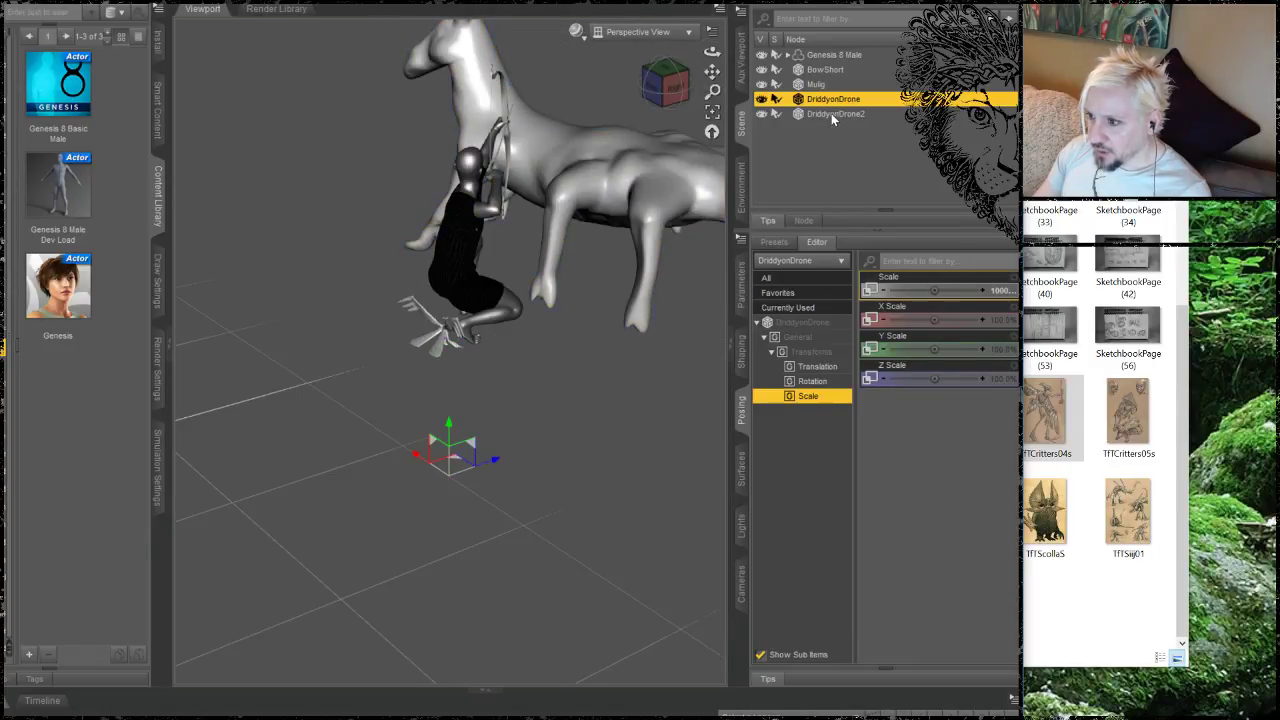
# Step: Enlarge DriddyonDrone2 uniformly until the winged creature towers over the kneeling archer
pyautogui.click(831, 113)
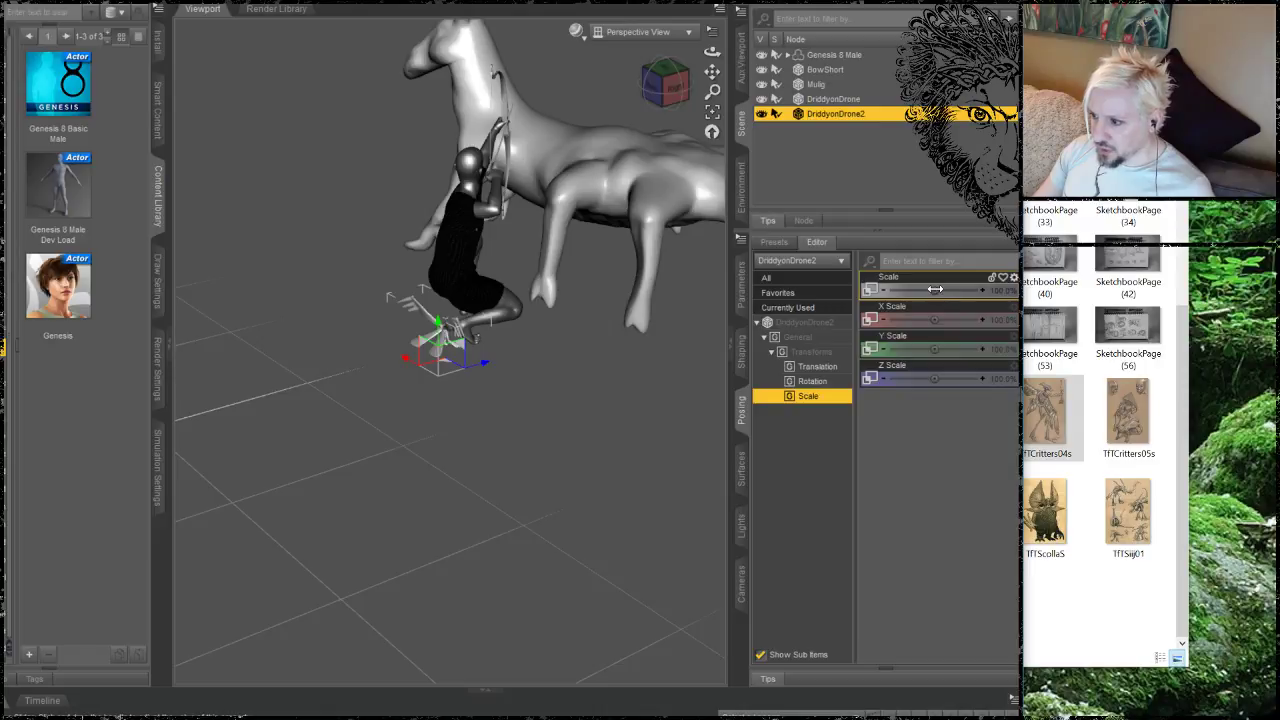
pyautogui.moveTo(935, 289); pyautogui.dragTo(995, 289)
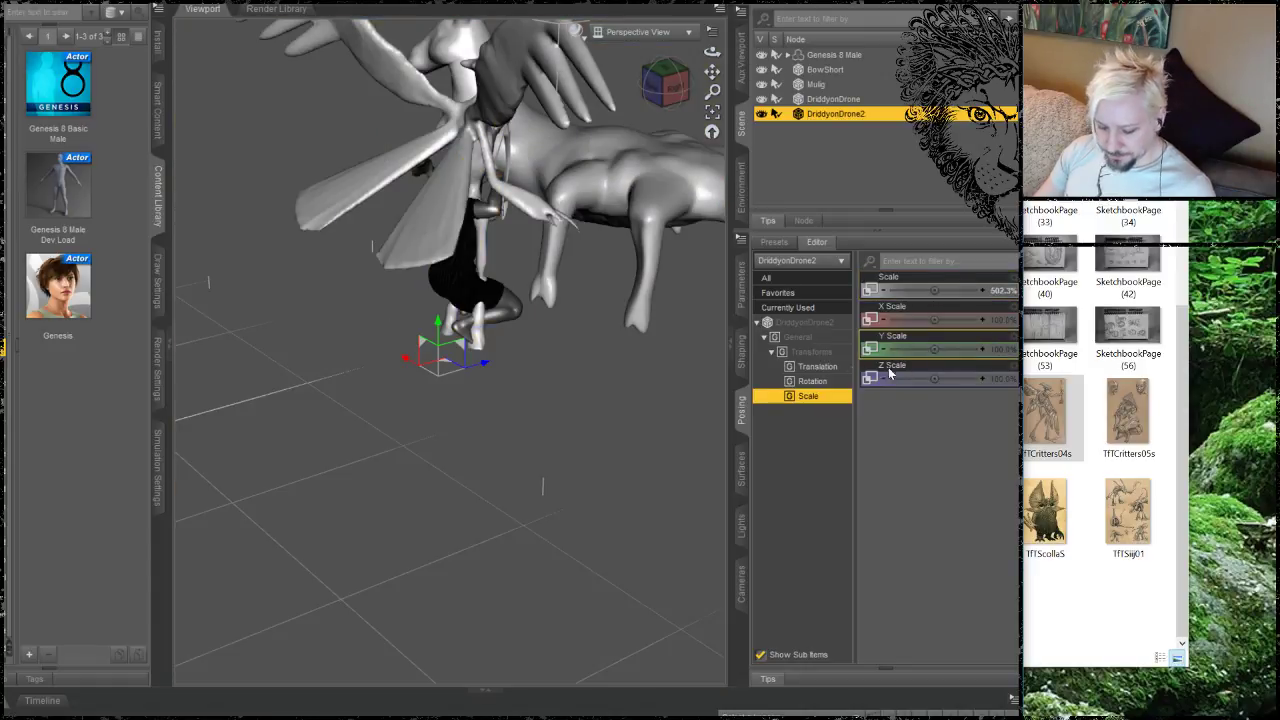
pyautogui.moveTo(712, 52); pyautogui.dragTo(704, 58)
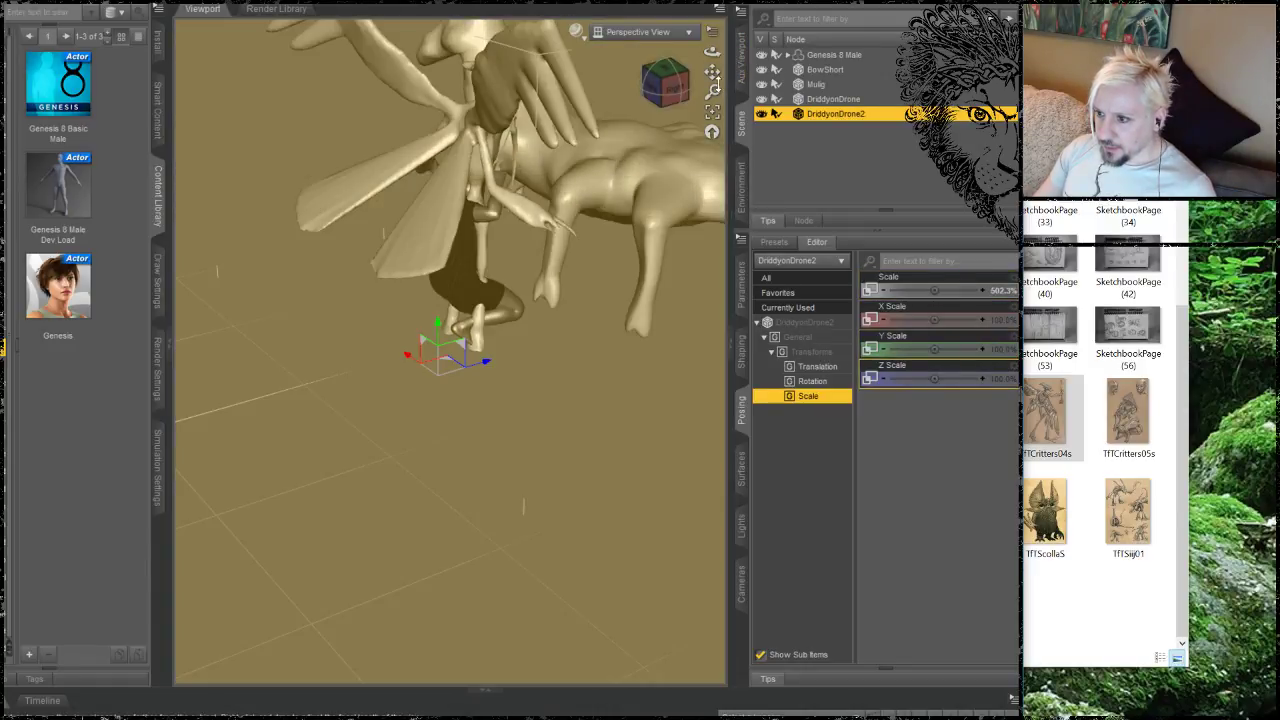
pyautogui.moveTo(712, 92); pyautogui.dragTo(712, 134)
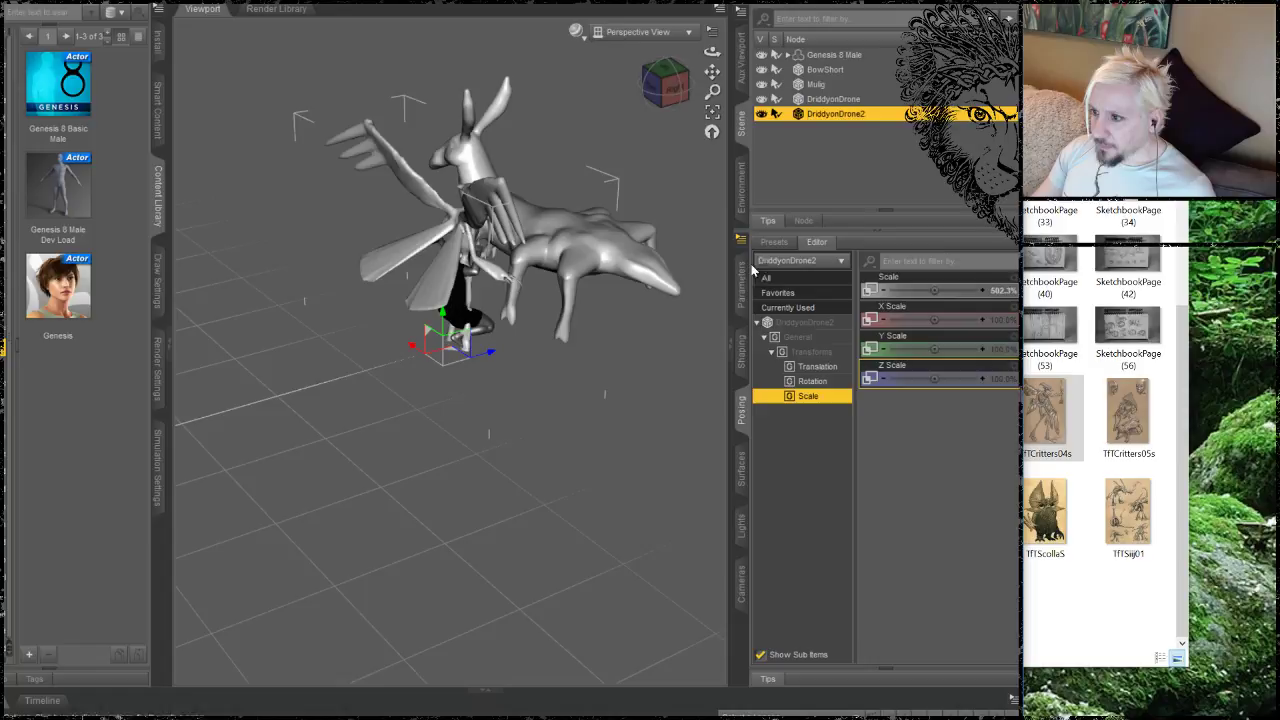
# Step: Raise DriddyonDrone2 and move it away from the archer to about Y 121 and Z 200, above the horse-like creature
pyautogui.click(845, 99)
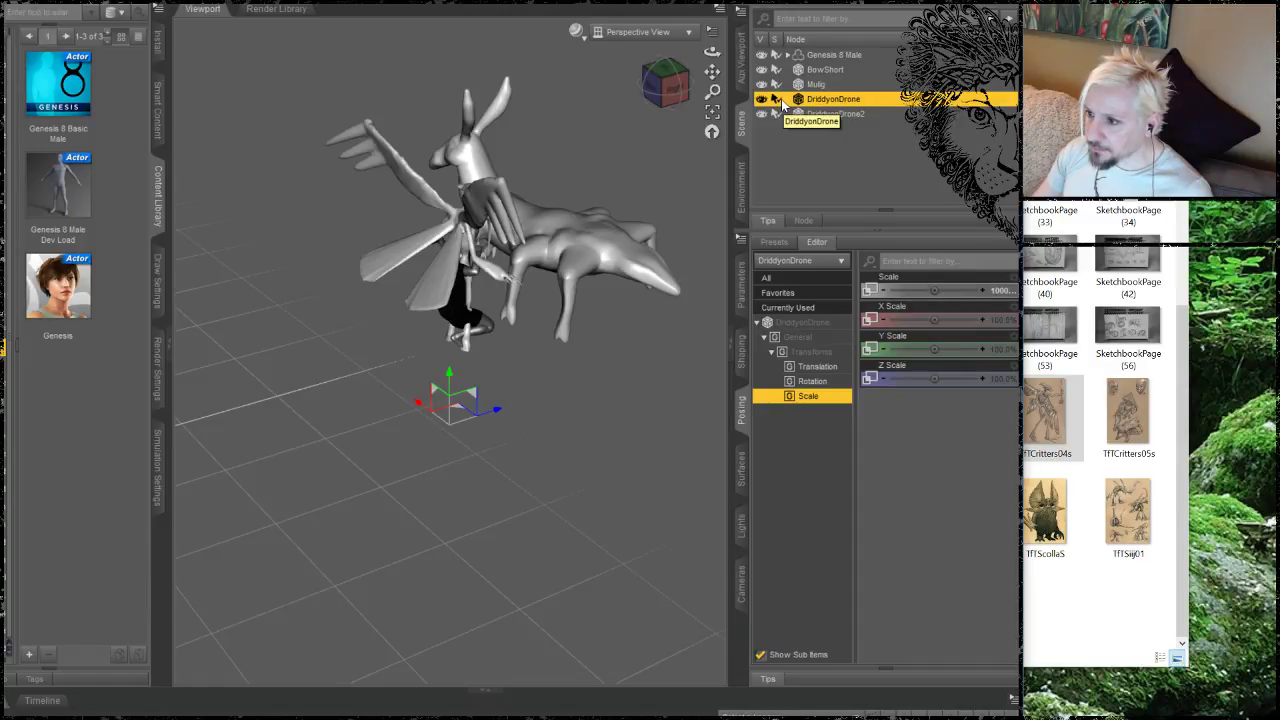
pyautogui.moveTo(773, 99); pyautogui.dragTo(534, 338)
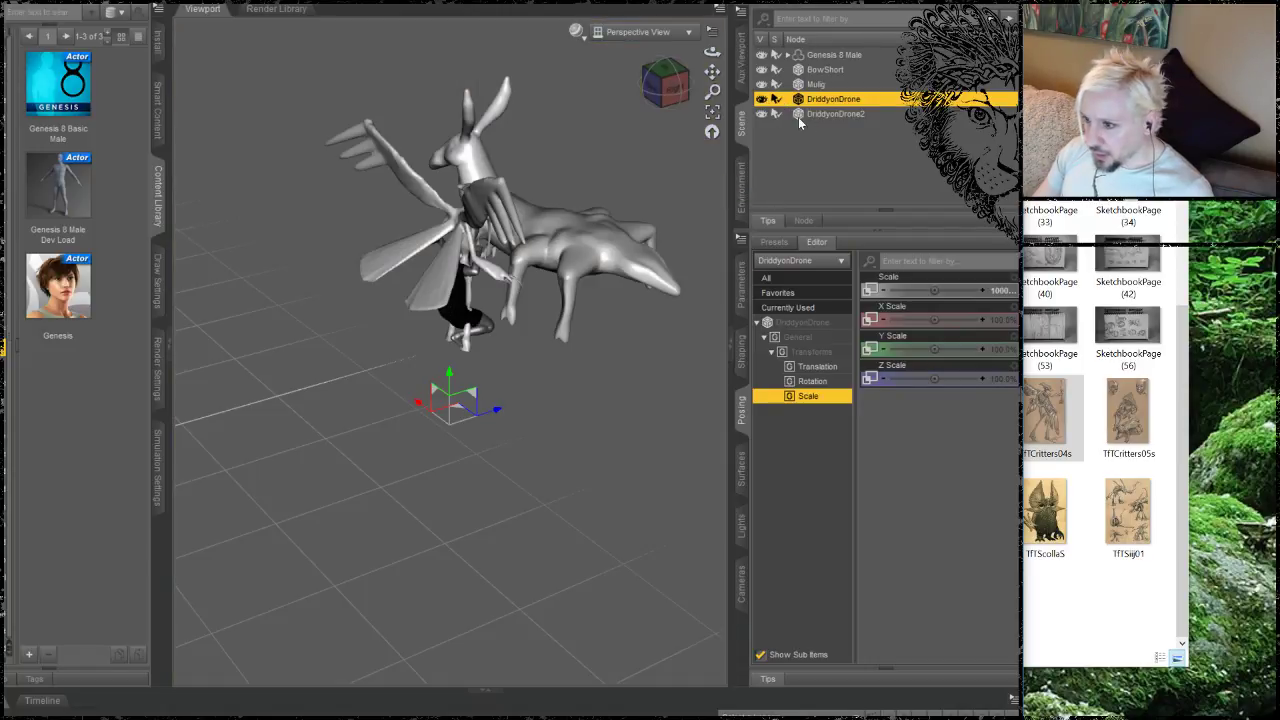
pyautogui.click(830, 114)
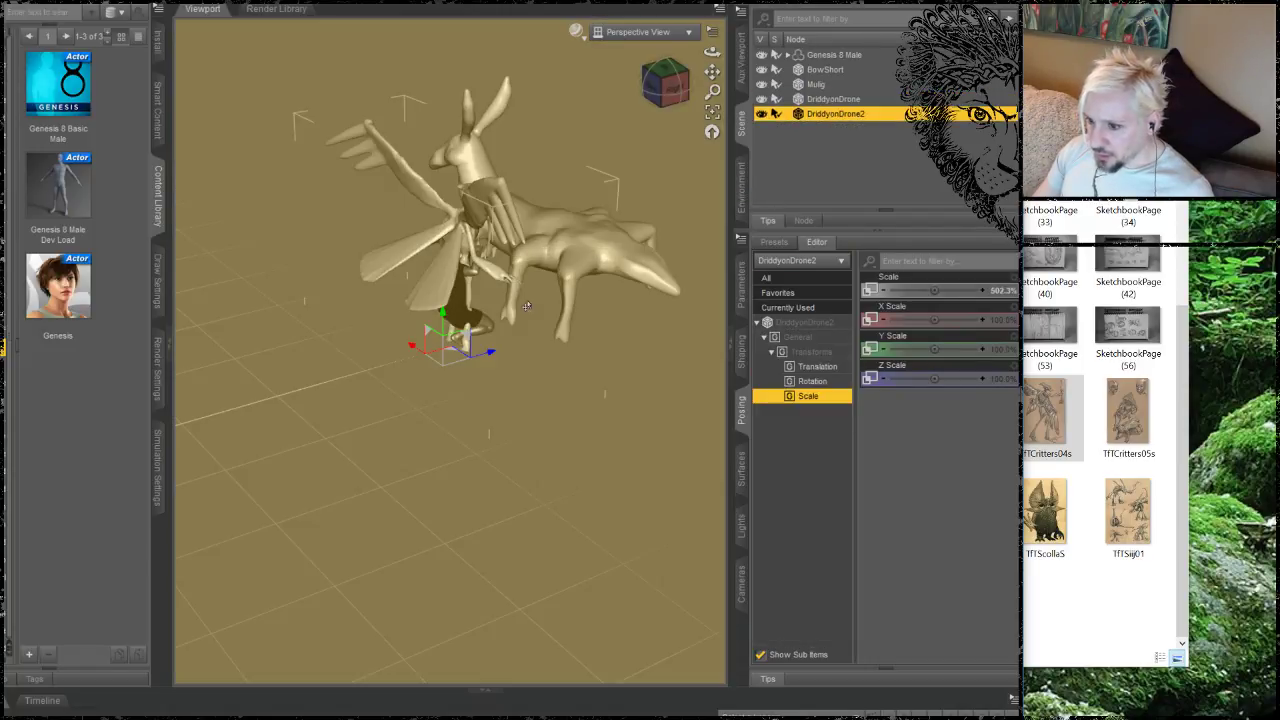
pyautogui.moveTo(492, 356); pyautogui.dragTo(492, 355)
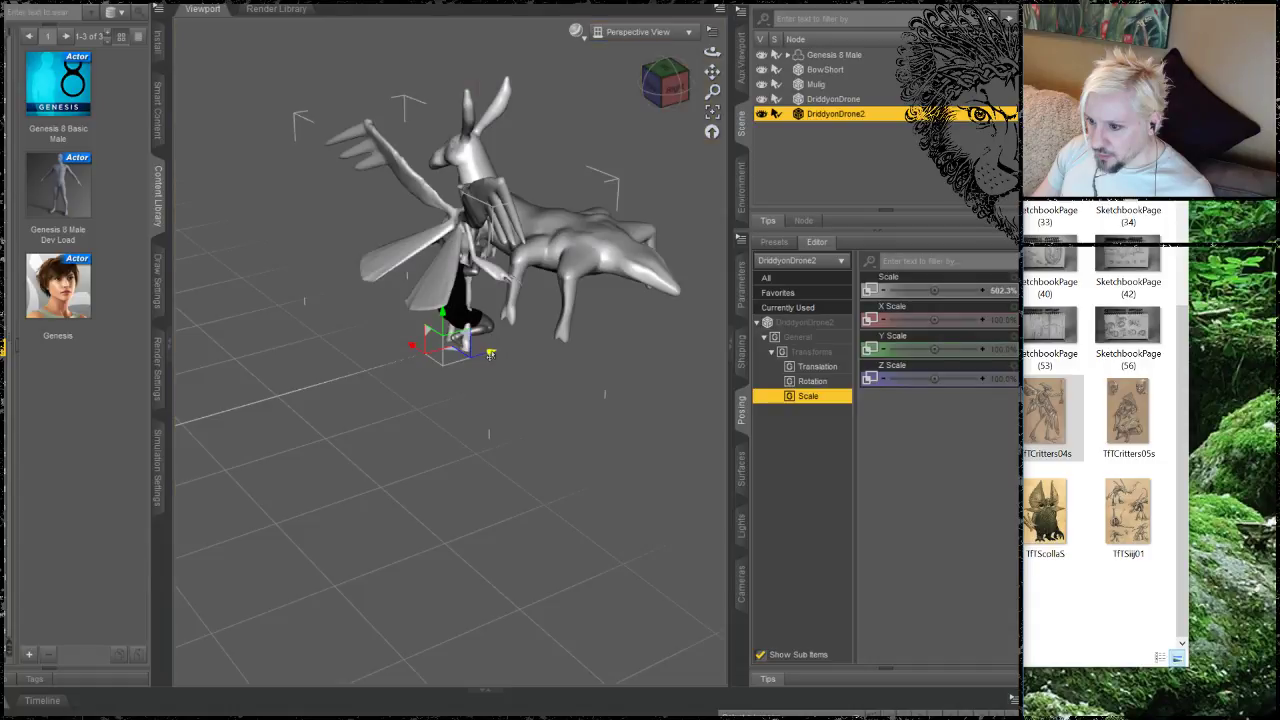
pyautogui.moveTo(613, 301); pyautogui.dragTo(622, 172)
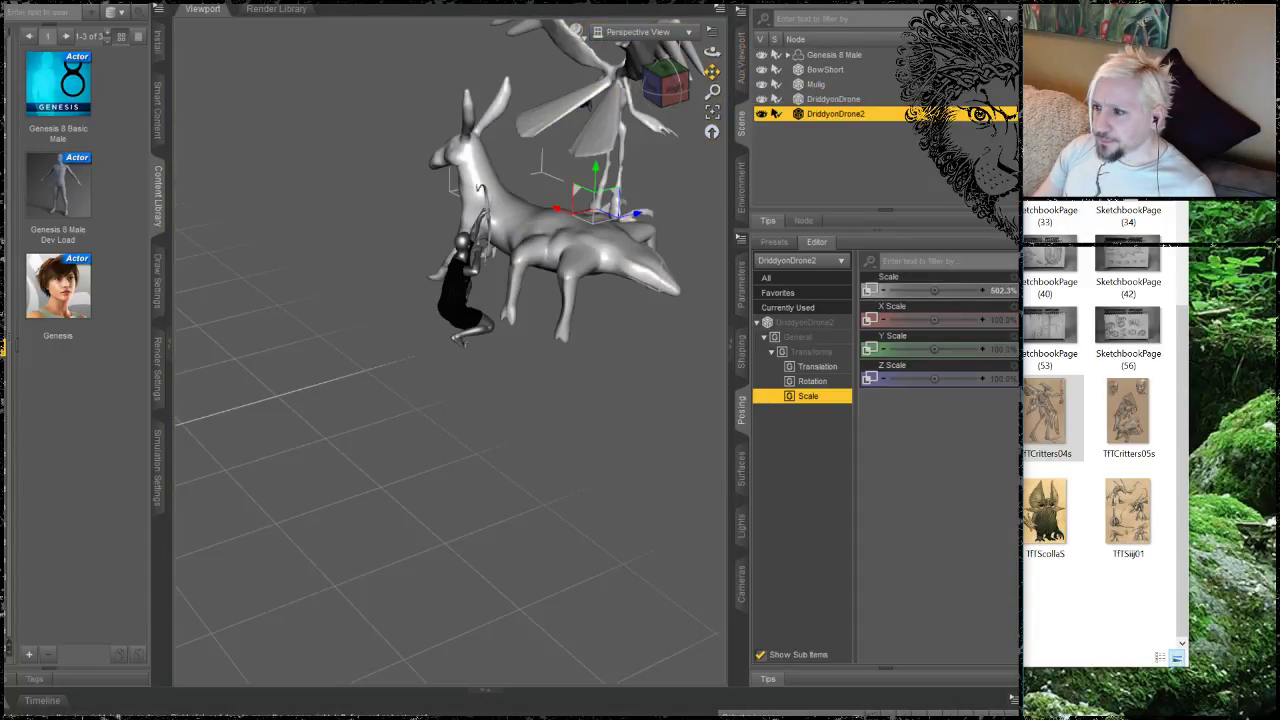
# Step: Widen the viewport into the side panels' area and frame the archer and both creatures from the horse-like creature's tail end
pyautogui.moveTo(1020, 360); pyautogui.dragTo(1279, 360)
pyautogui.moveTo(1022, 400); pyautogui.dragTo(1010, 400)
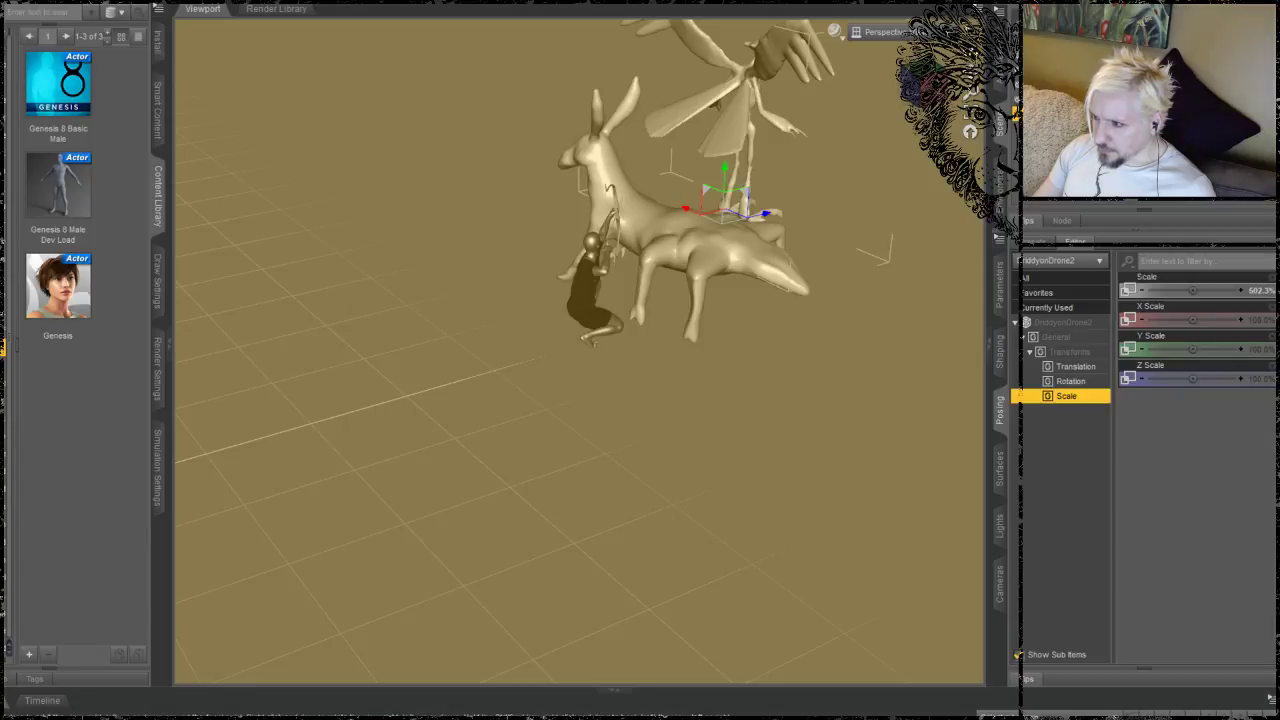
pyautogui.moveTo(971, 57); pyautogui.dragTo(905, 60)
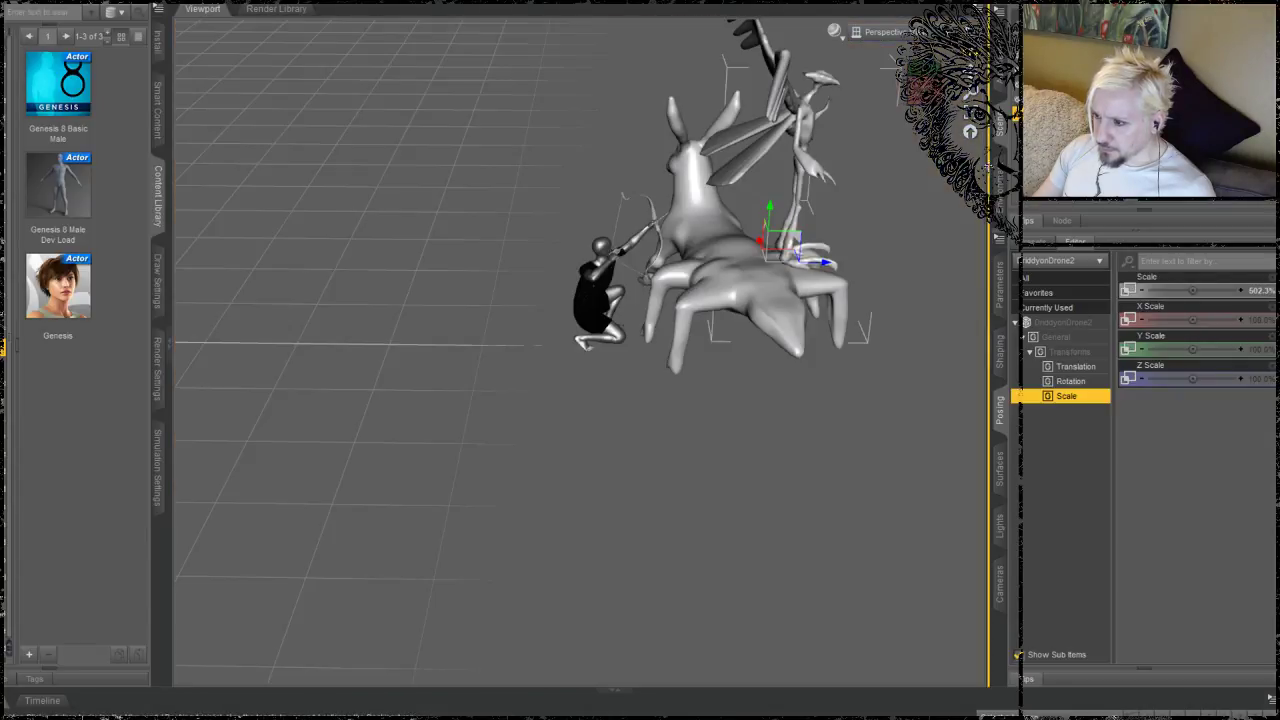
pyautogui.click(793, 182)
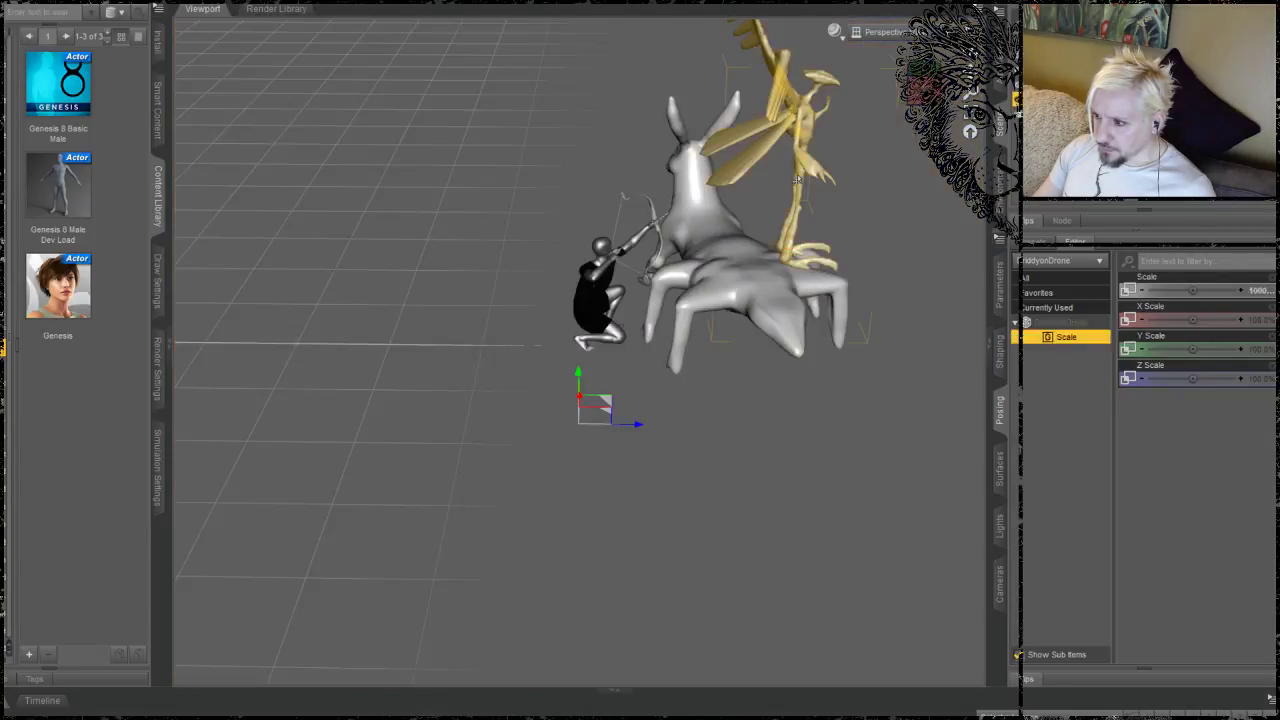
pyautogui.moveTo(969, 75); pyautogui.dragTo(778, 198)
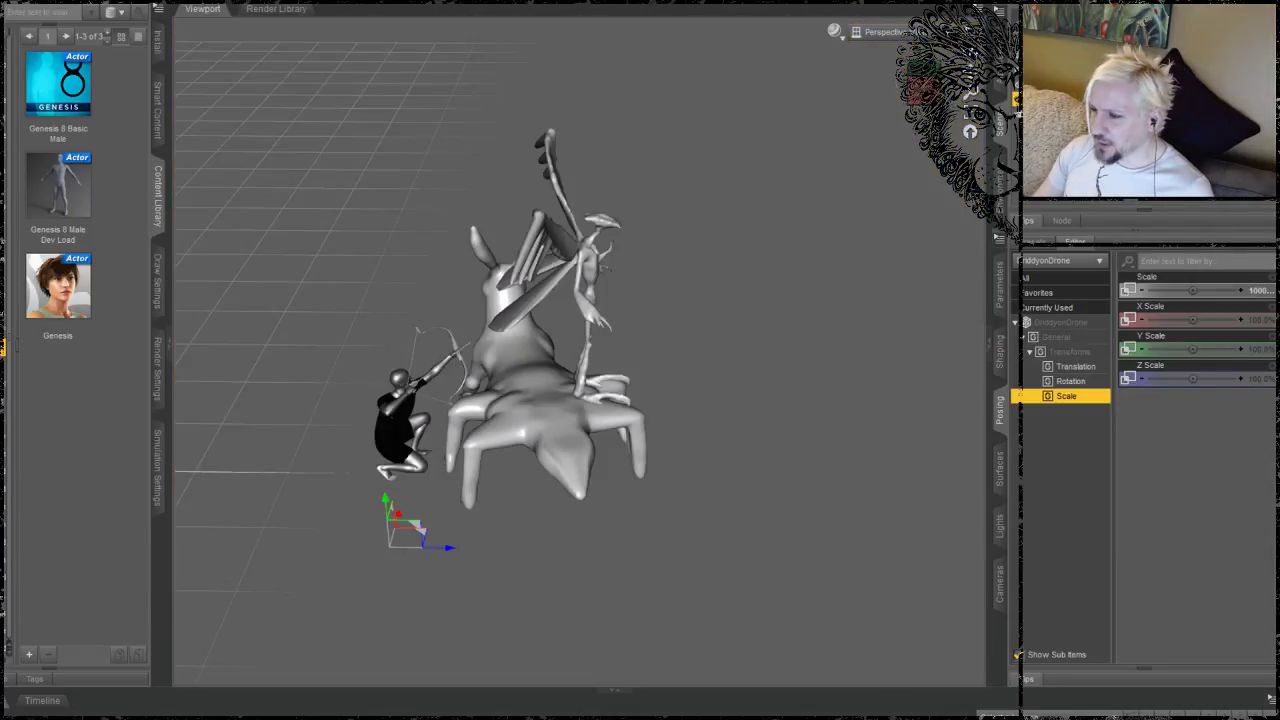
pyautogui.click(970, 131)
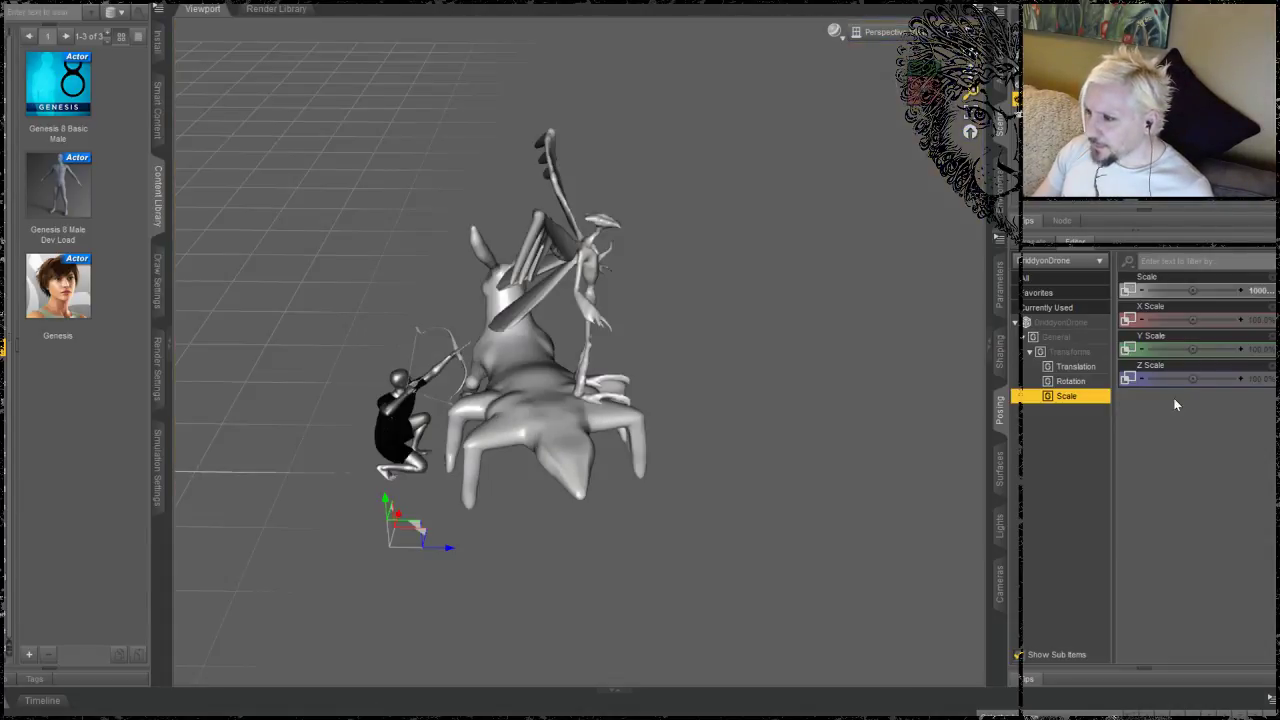
pyautogui.click(1068, 382)
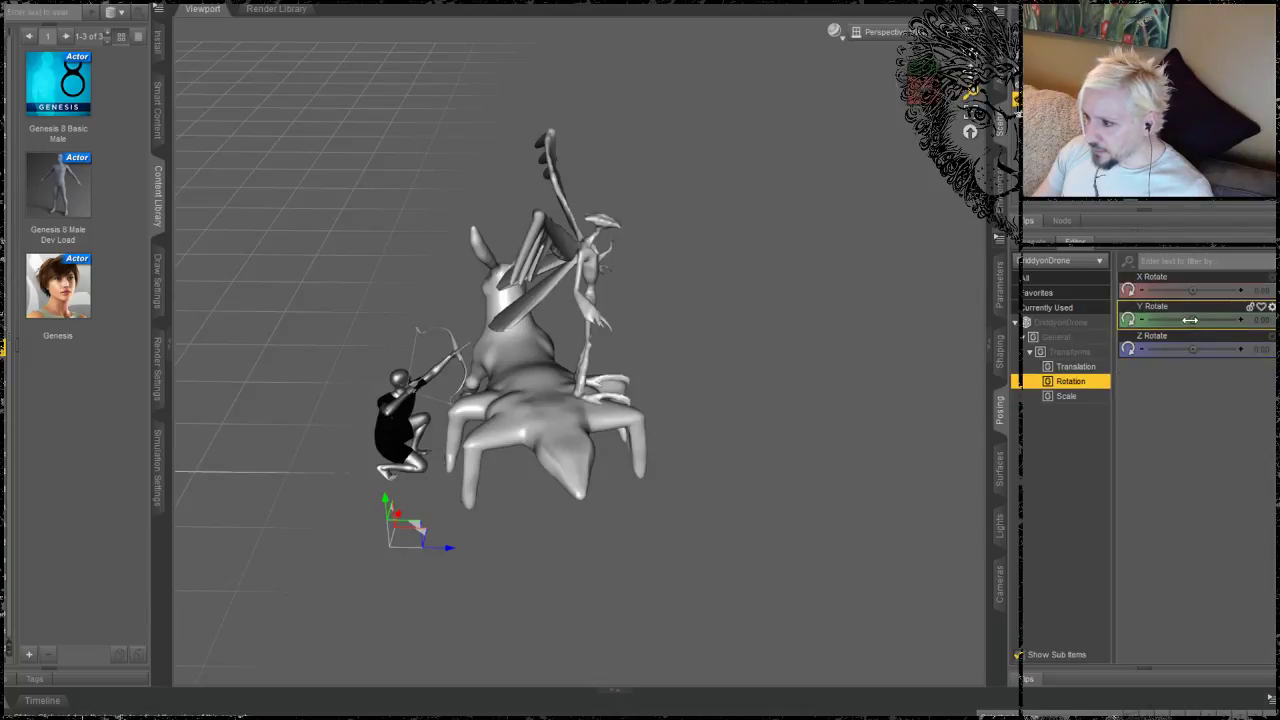
pyautogui.moveTo(1206, 319); pyautogui.dragTo(1274, 319)
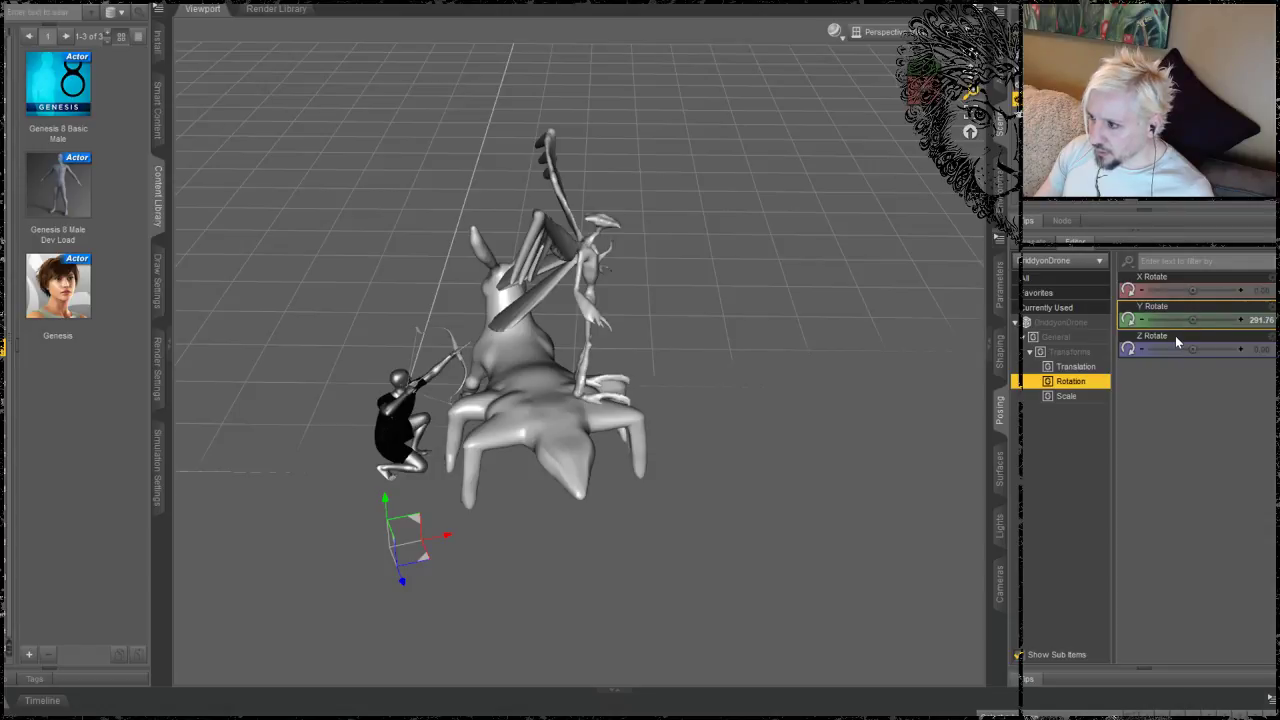
pyautogui.hotkey('ctrl', 'z')
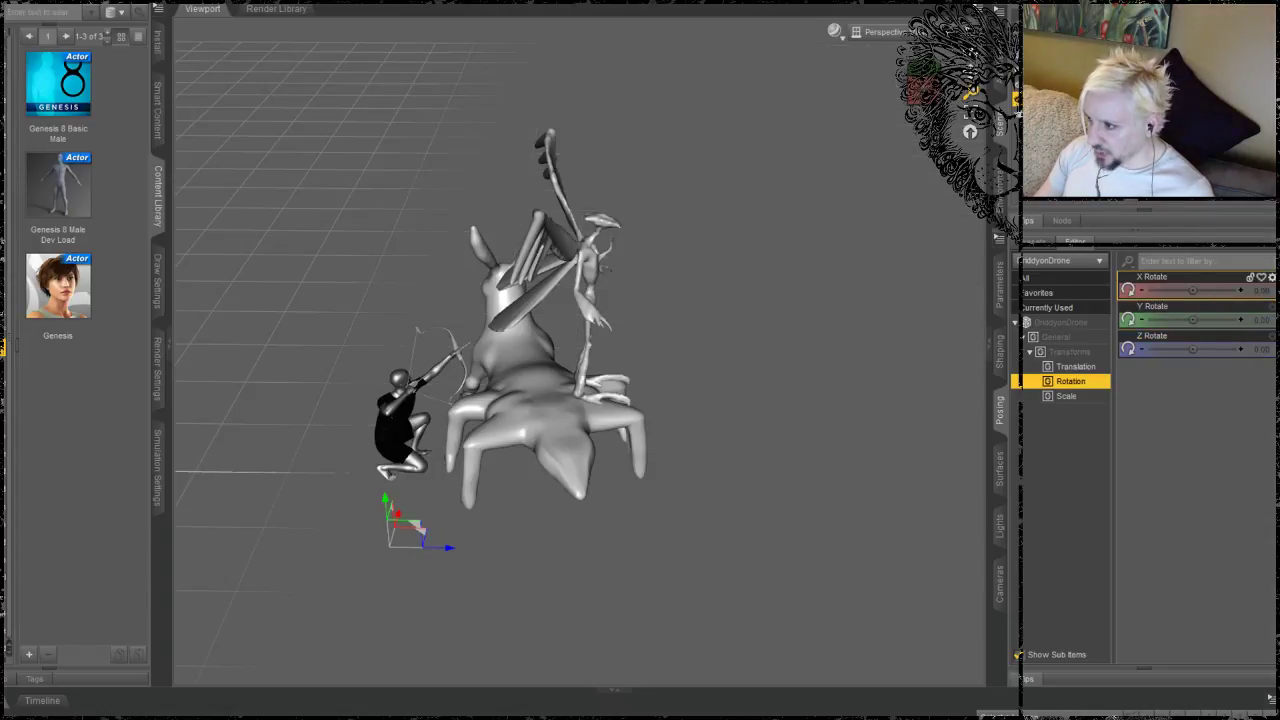
pyautogui.hotkey('ctrl', 'z')
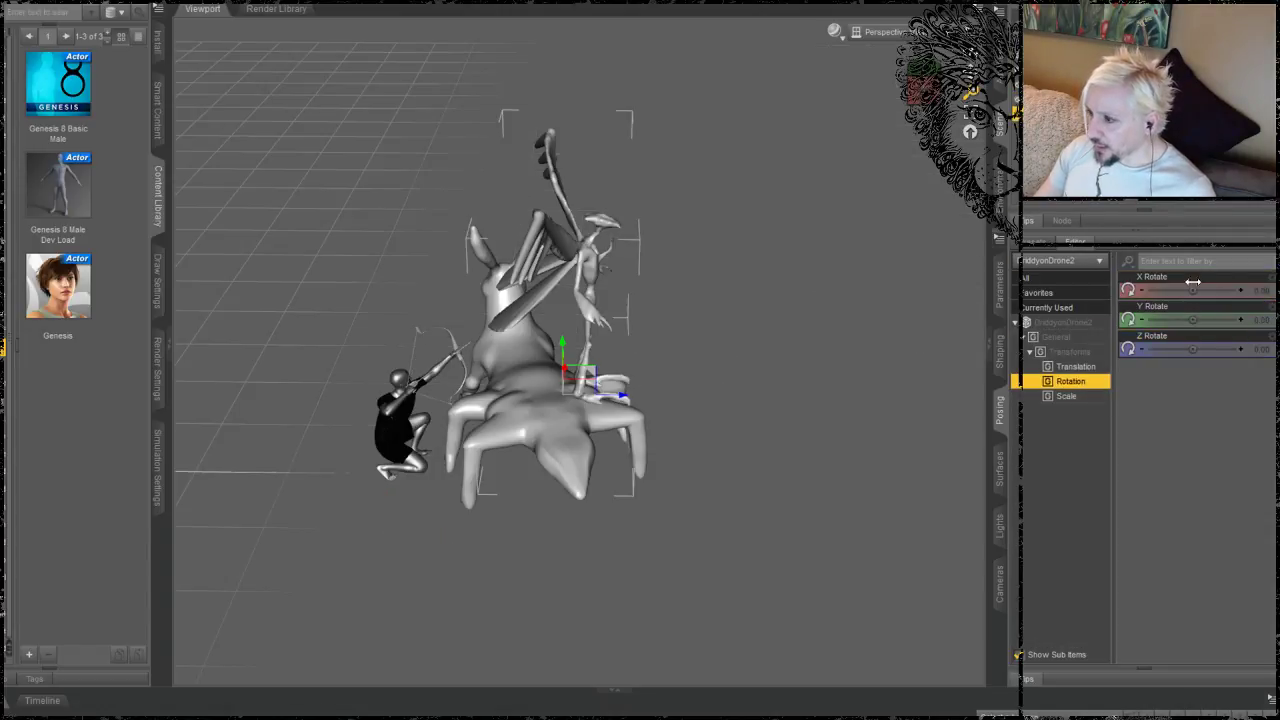
pyautogui.click(1070, 99)
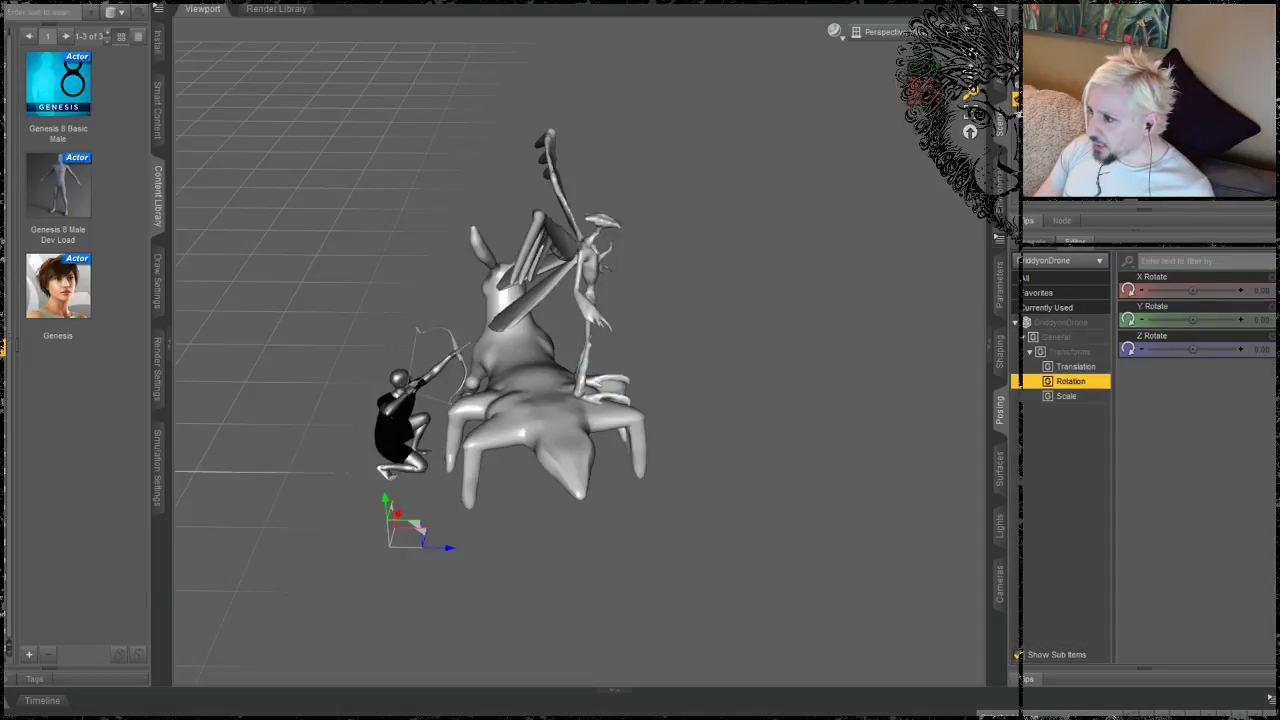
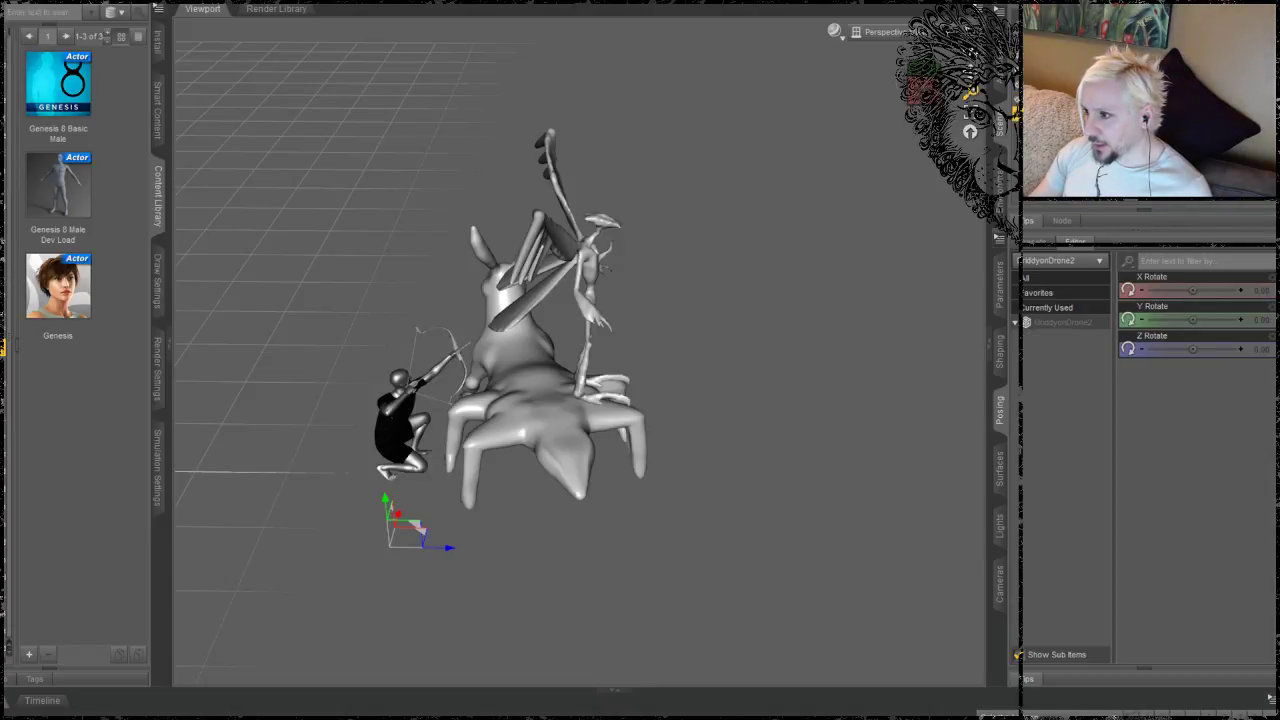
# Step: Select the winged DriddyonDrone2 and rotate it about Y to about 206 degrees so it faces the archer
pyautogui.click(585, 243)
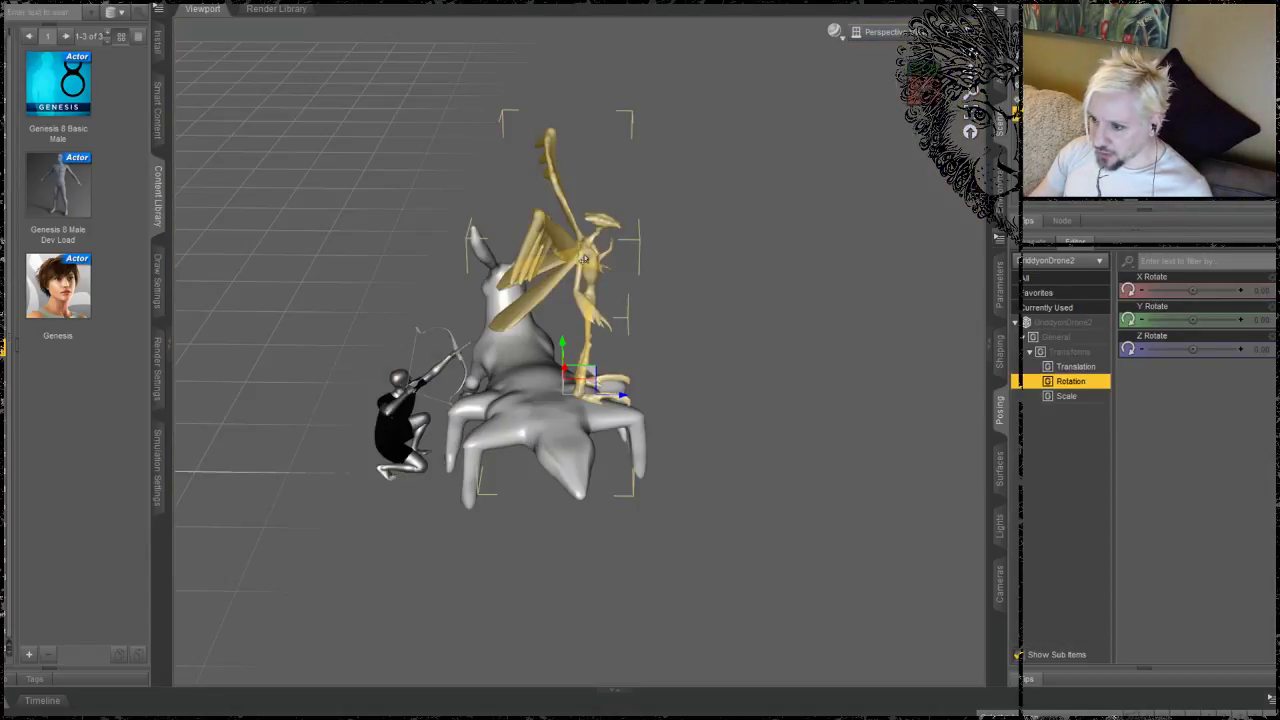
pyautogui.moveTo(587, 258); pyautogui.dragTo(583, 203, button='middle')
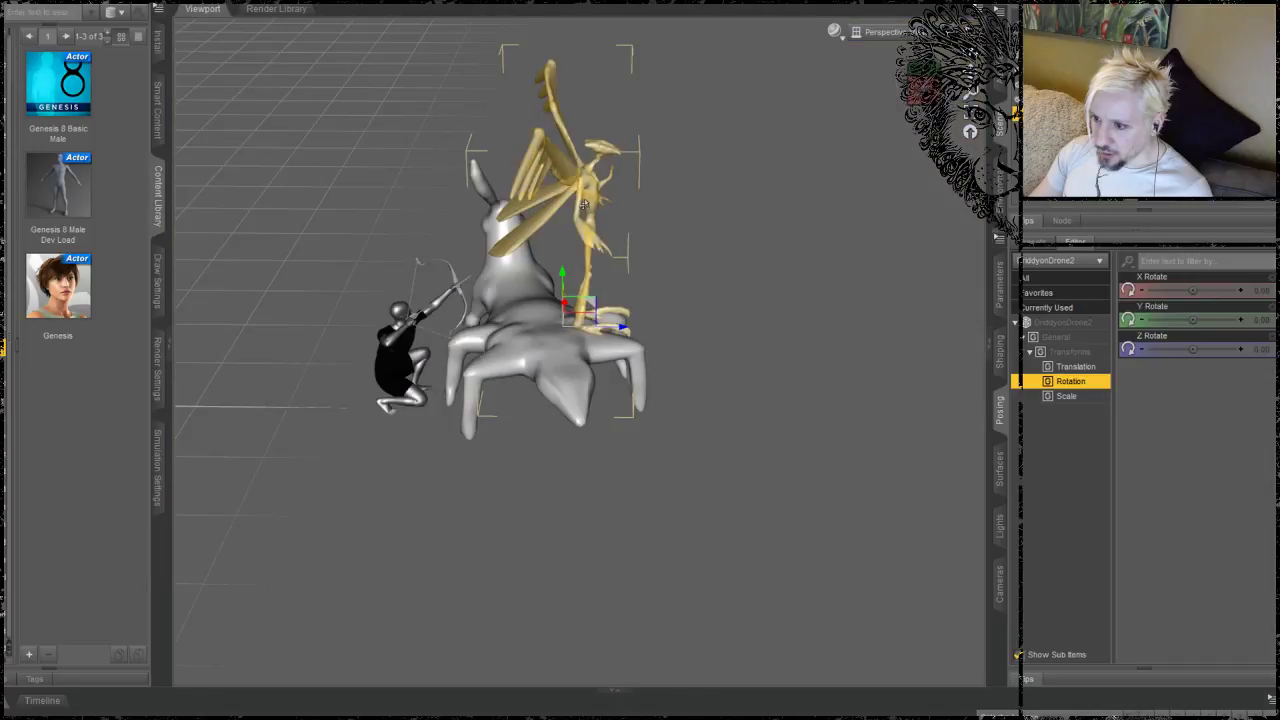
pyautogui.scroll(5, 587, 196)
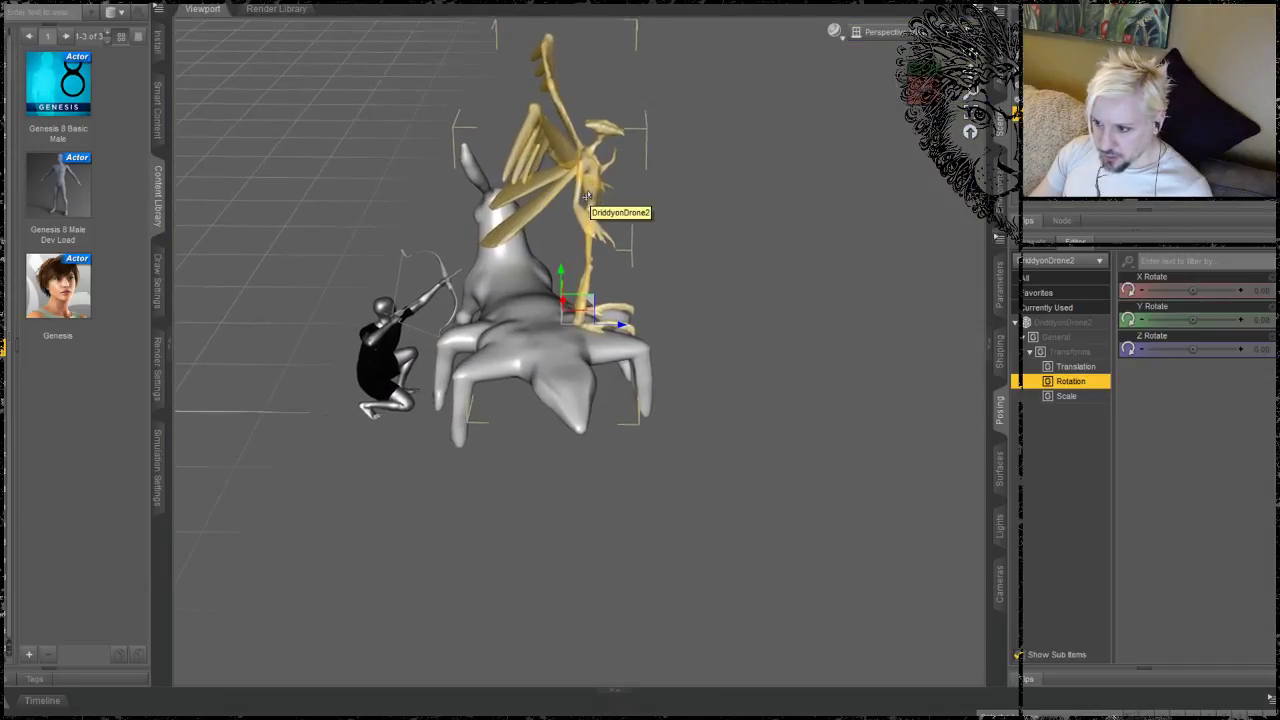
pyautogui.scroll(5, 587, 196)
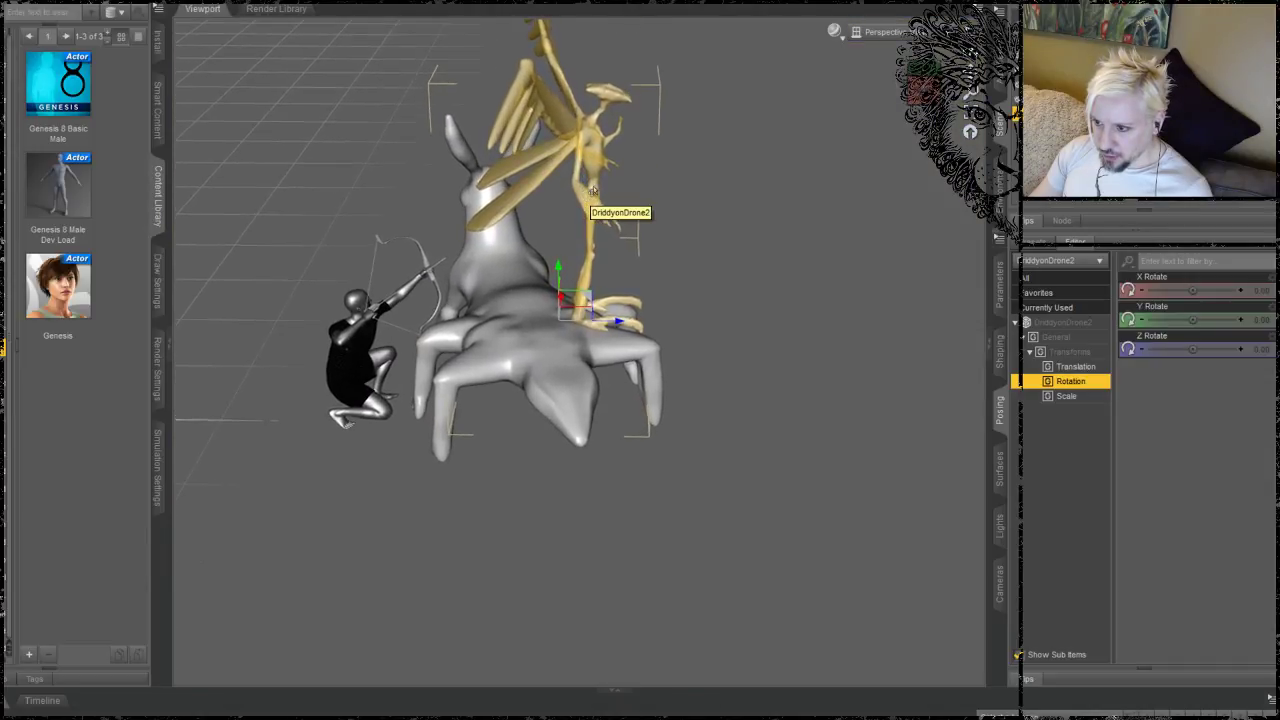
pyautogui.moveTo(587, 196); pyautogui.dragTo(650, 422, button='middle')
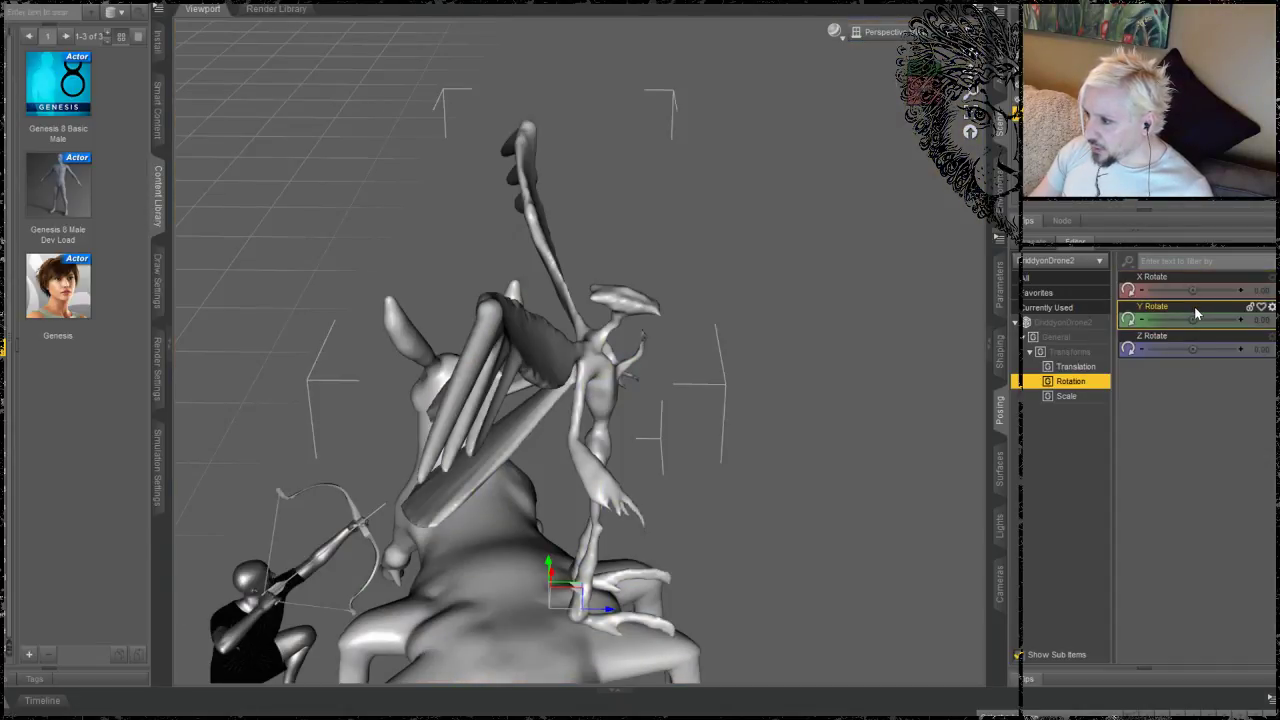
pyautogui.moveTo(1192, 319); pyautogui.dragTo(1216, 319)
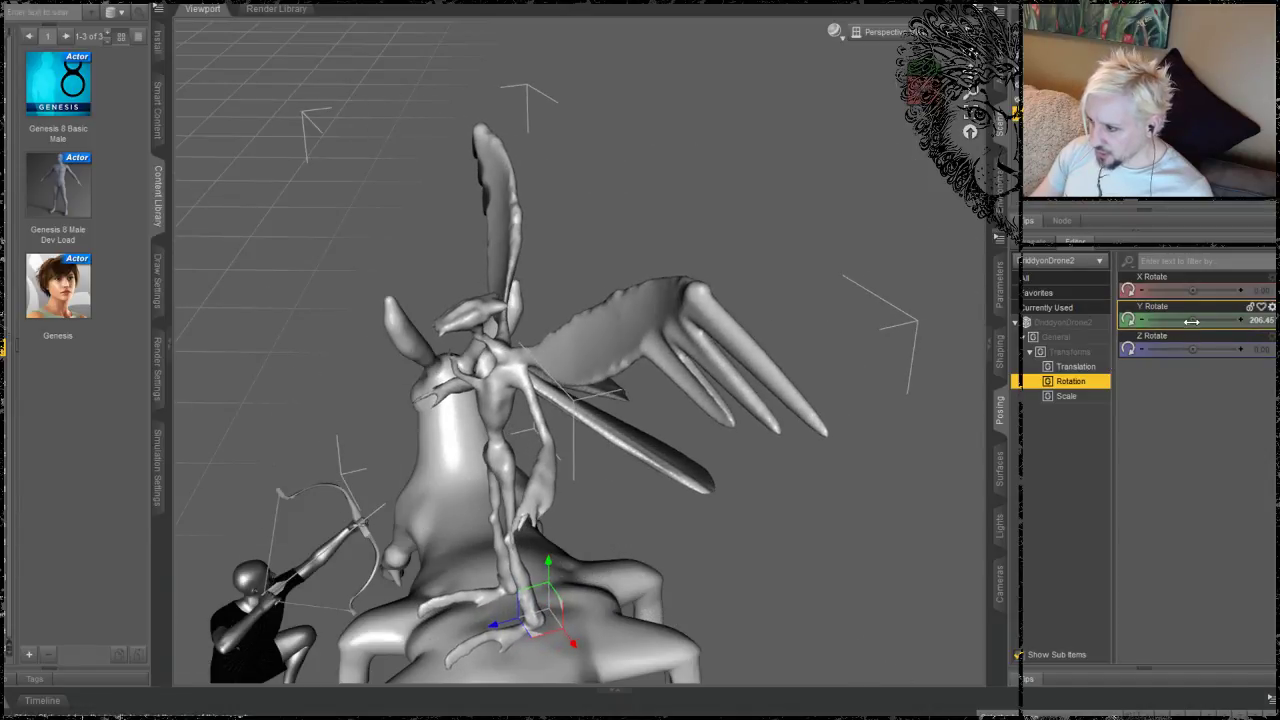
# Step: Translate DriddyonDrone2 farther from the archer, past the horse-like creature, to about X 87 and Z 376
pyautogui.click(1074, 366)
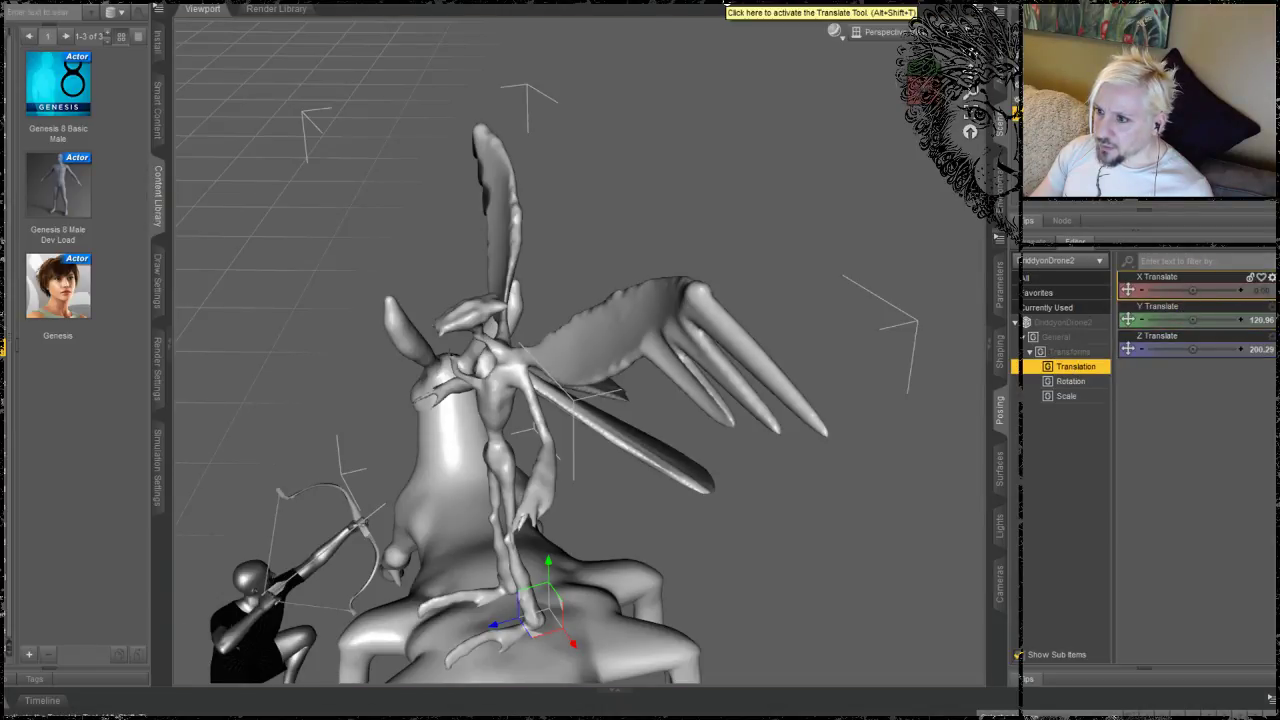
pyautogui.click(722, 5)
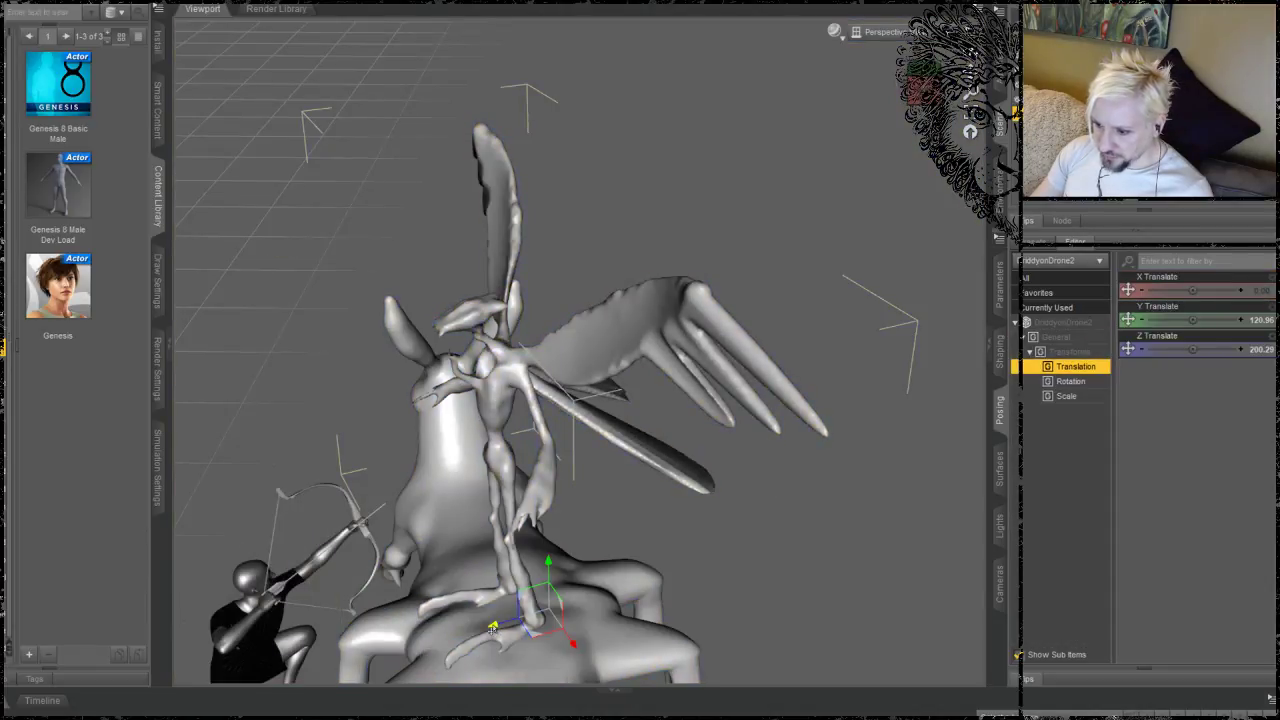
pyautogui.moveTo(493, 627); pyautogui.dragTo(784, 510)
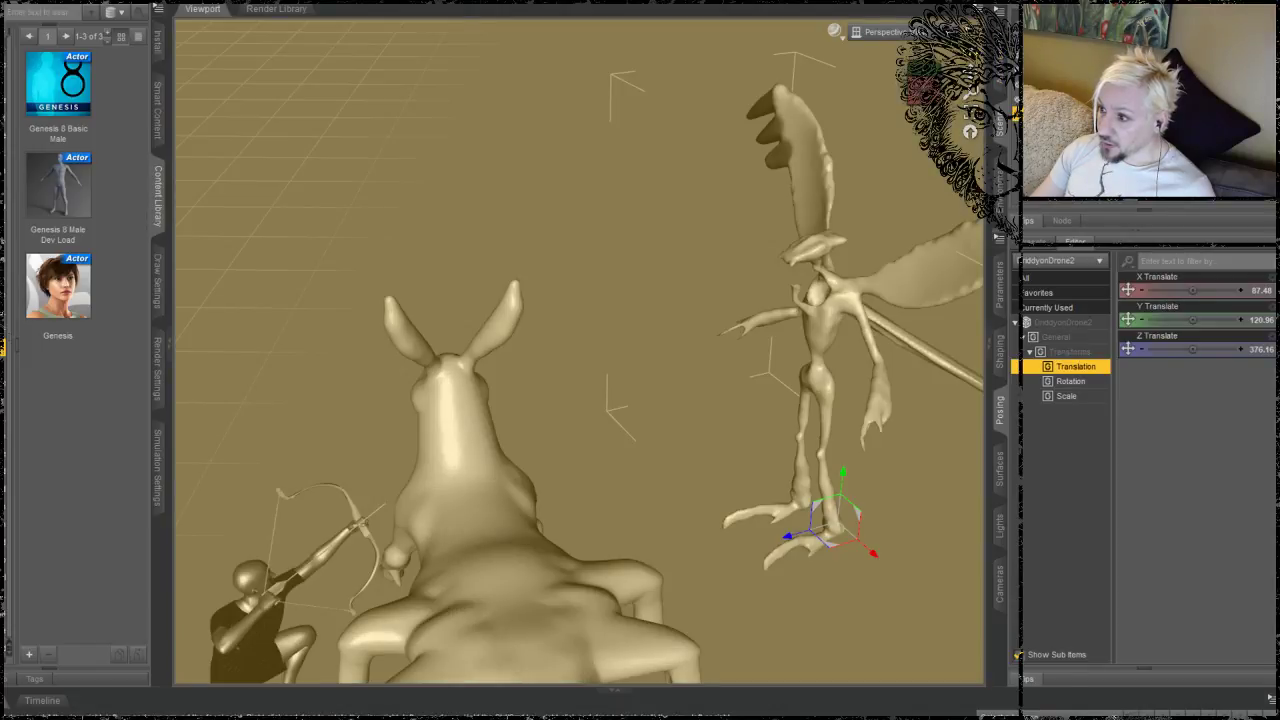
# Step: Slide DriddyonDrone2 along its own X axis toward the horse-like creature's head, to about X 187 and Z 327
pyautogui.moveTo(975, 58); pyautogui.dragTo(1078, 20)
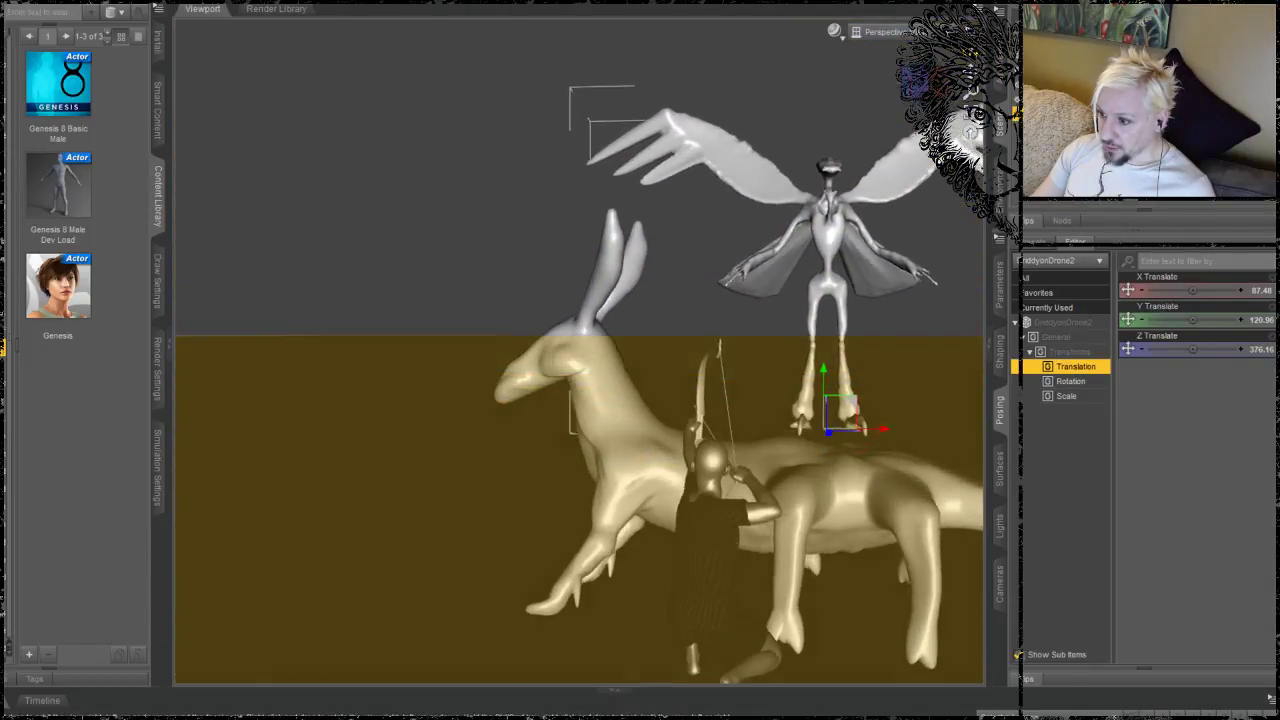
pyautogui.moveTo(975, 122); pyautogui.dragTo(971, 131)
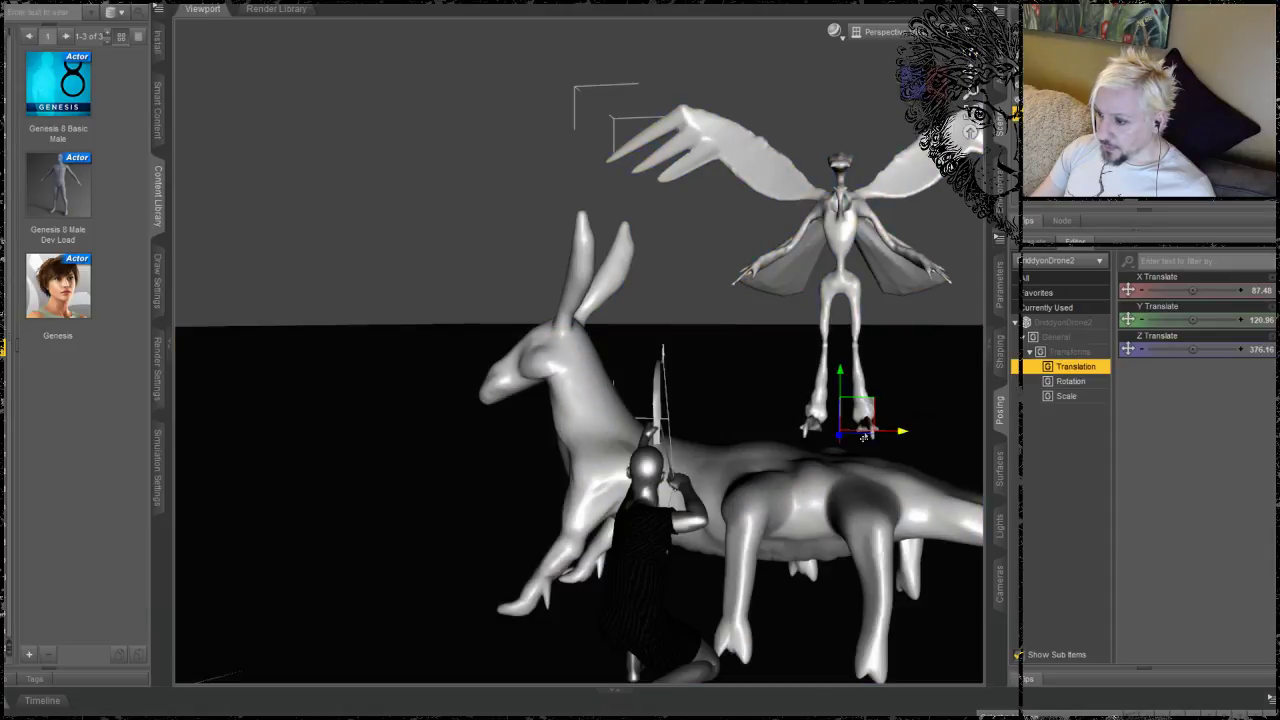
pyautogui.moveTo(863, 436); pyautogui.dragTo(779, 427)
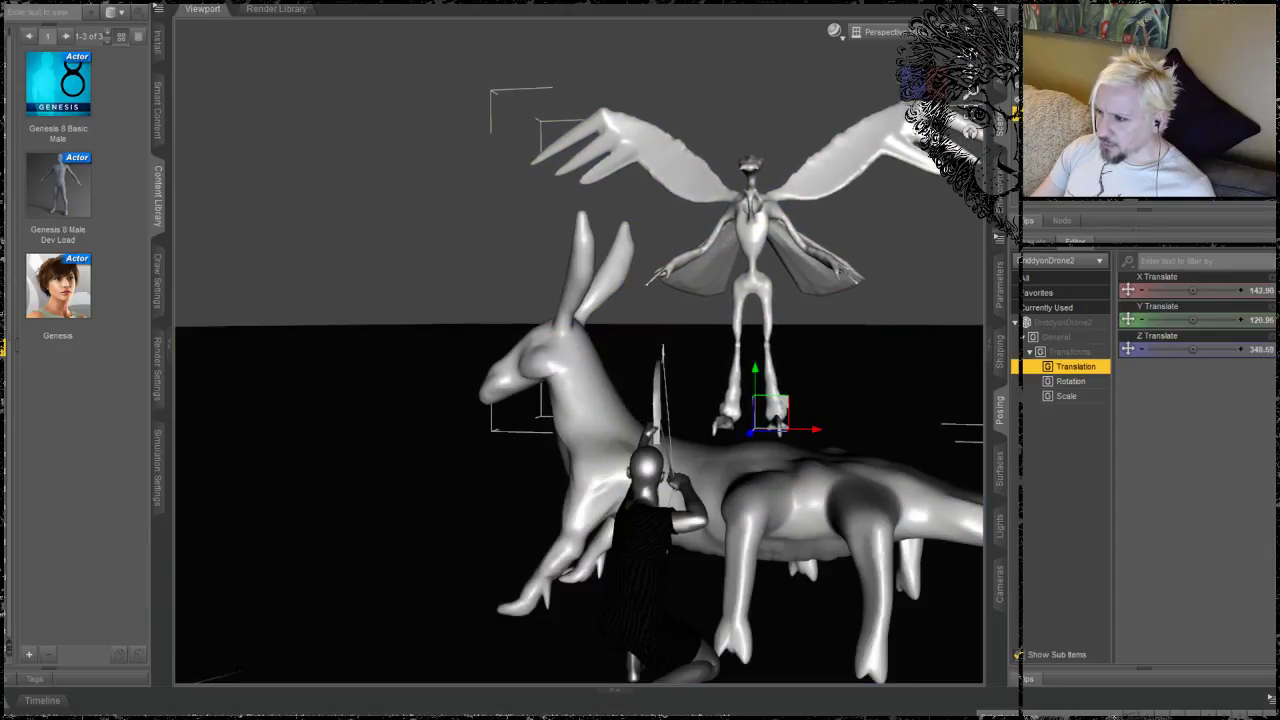
pyautogui.moveTo(974, 124); pyautogui.dragTo(970, 131)
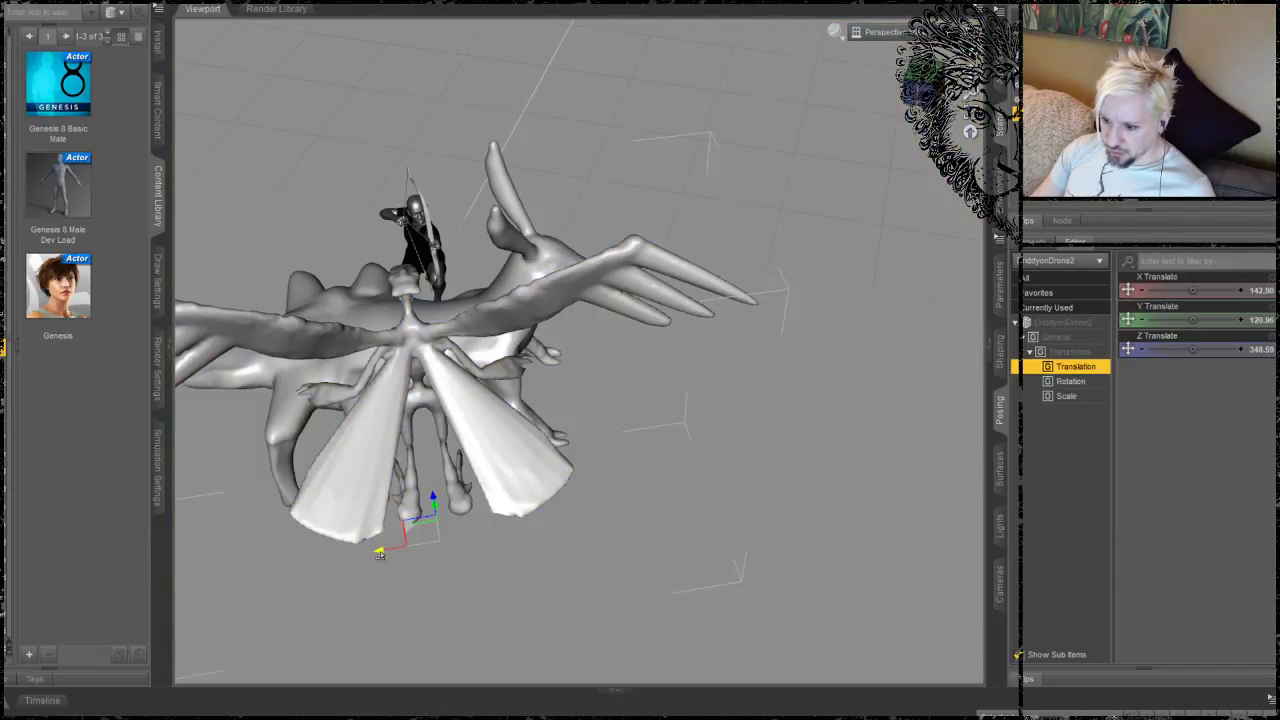
pyautogui.moveTo(380, 556); pyautogui.dragTo(453, 542)
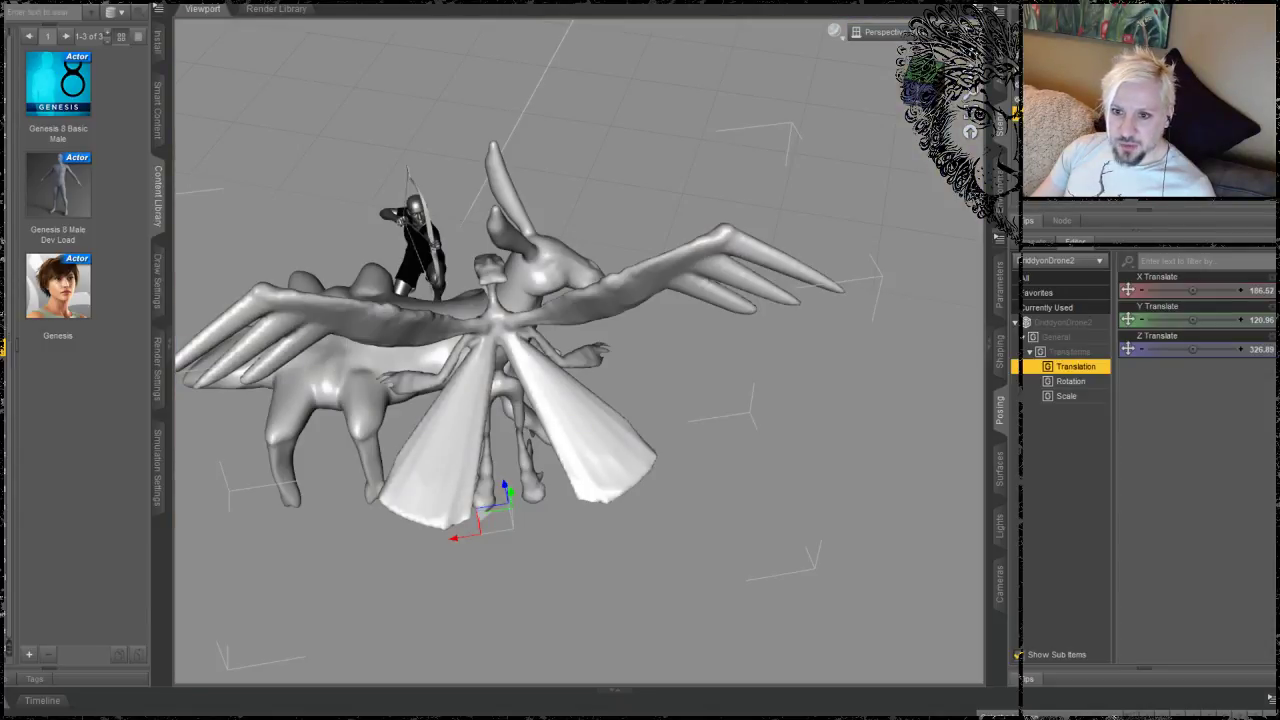
pyautogui.hotkey('alt', 'f')
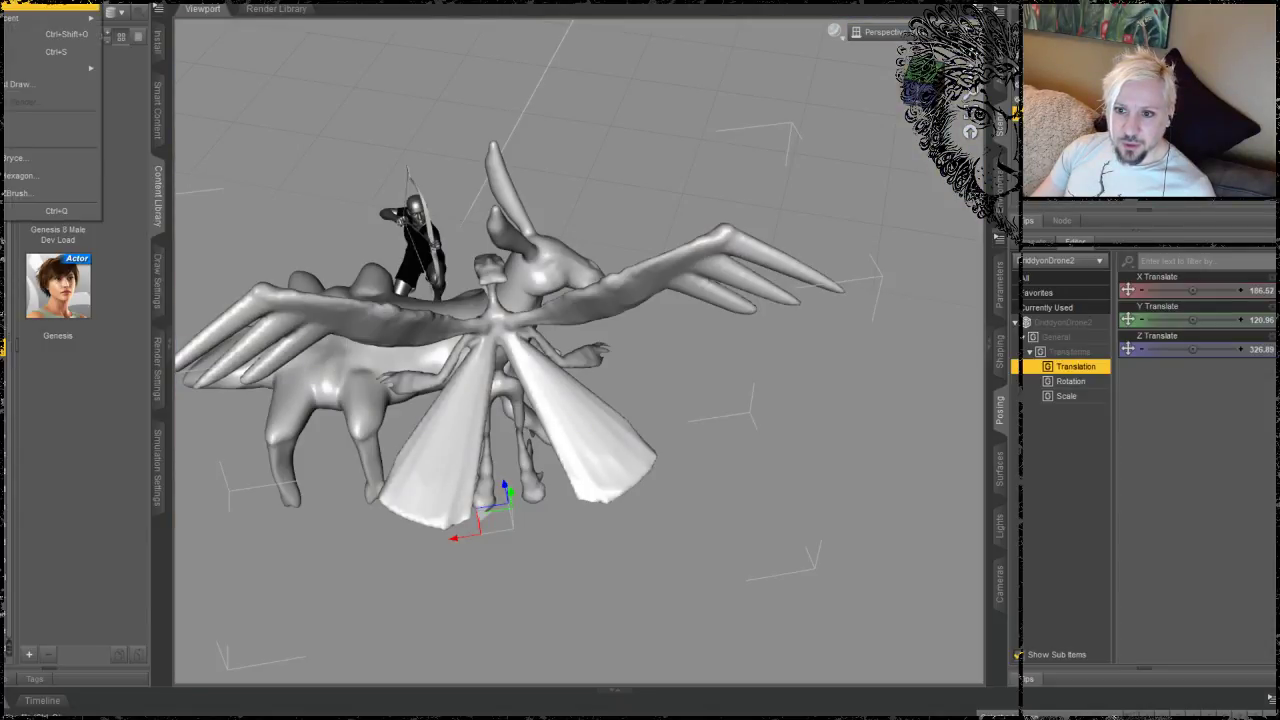
pyautogui.click(30, 4)
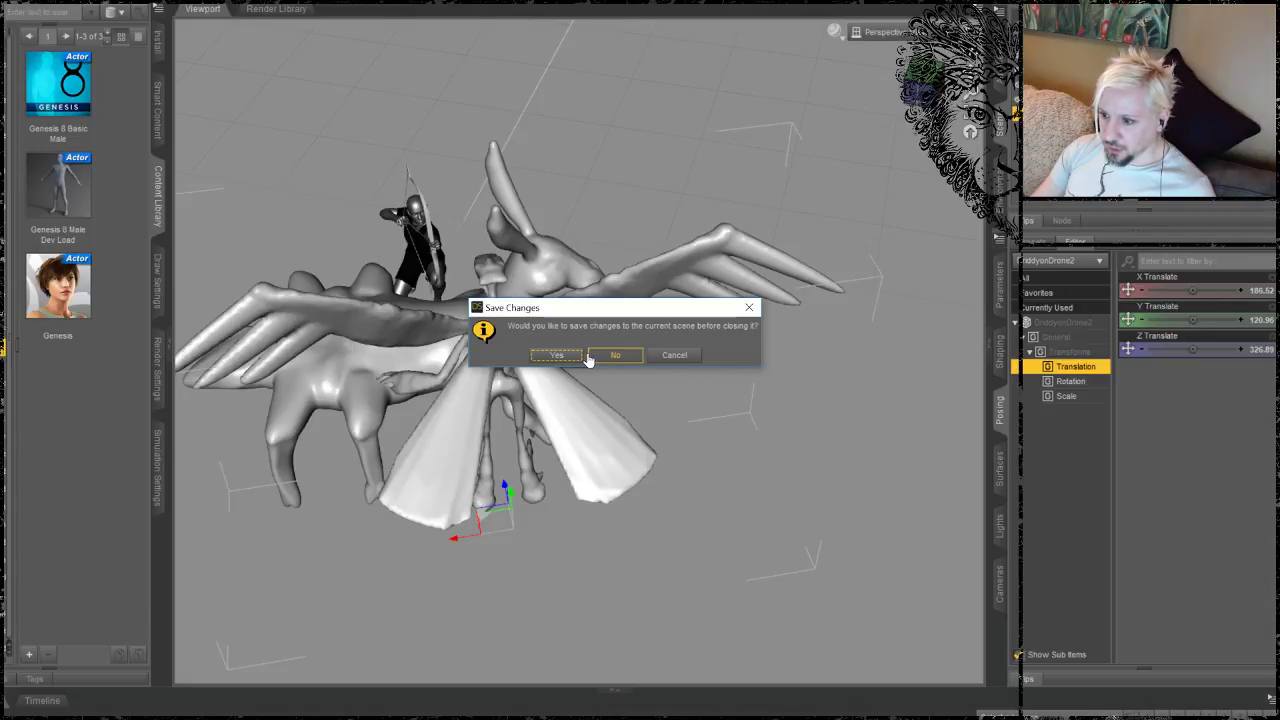
pyautogui.click(674, 356)
# Step: Import the MuligPlatform OBJ at 1000% scale, without reading UV coordinates, groups or the material library
pyautogui.hotkey('alt', 'f')
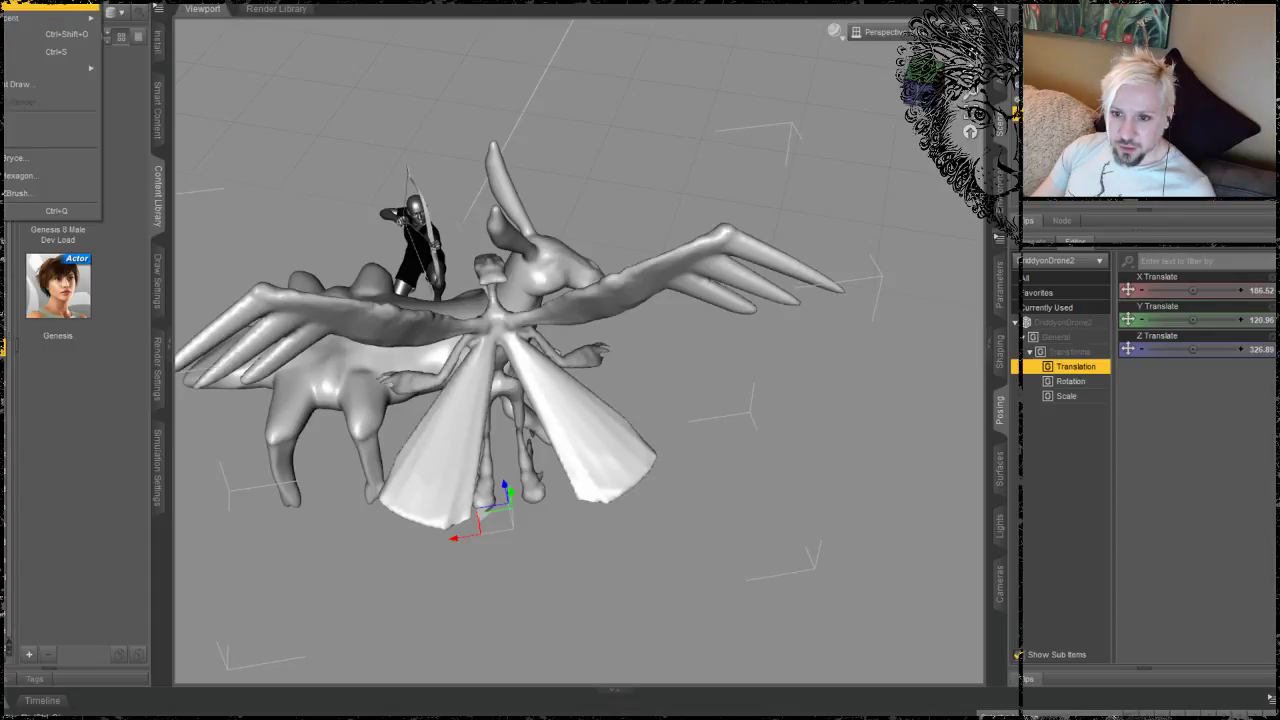
pyautogui.click(12, 128)
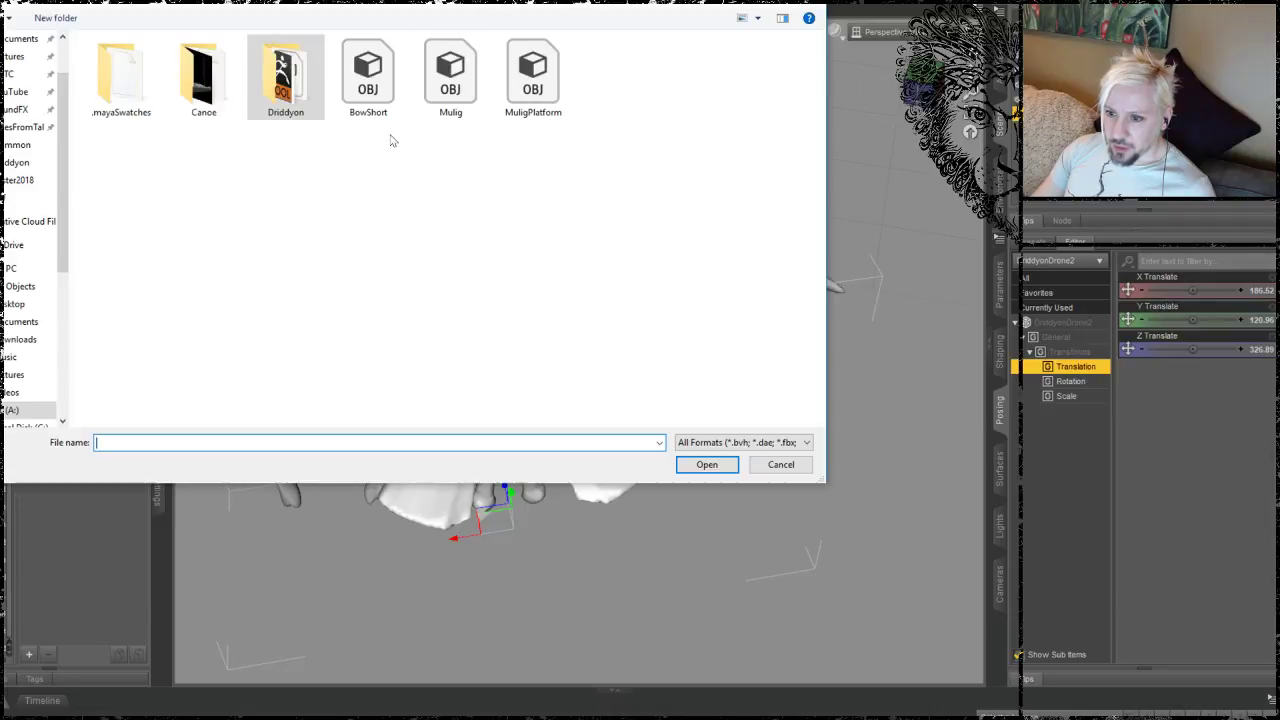
pyautogui.doubleClick(533, 75)
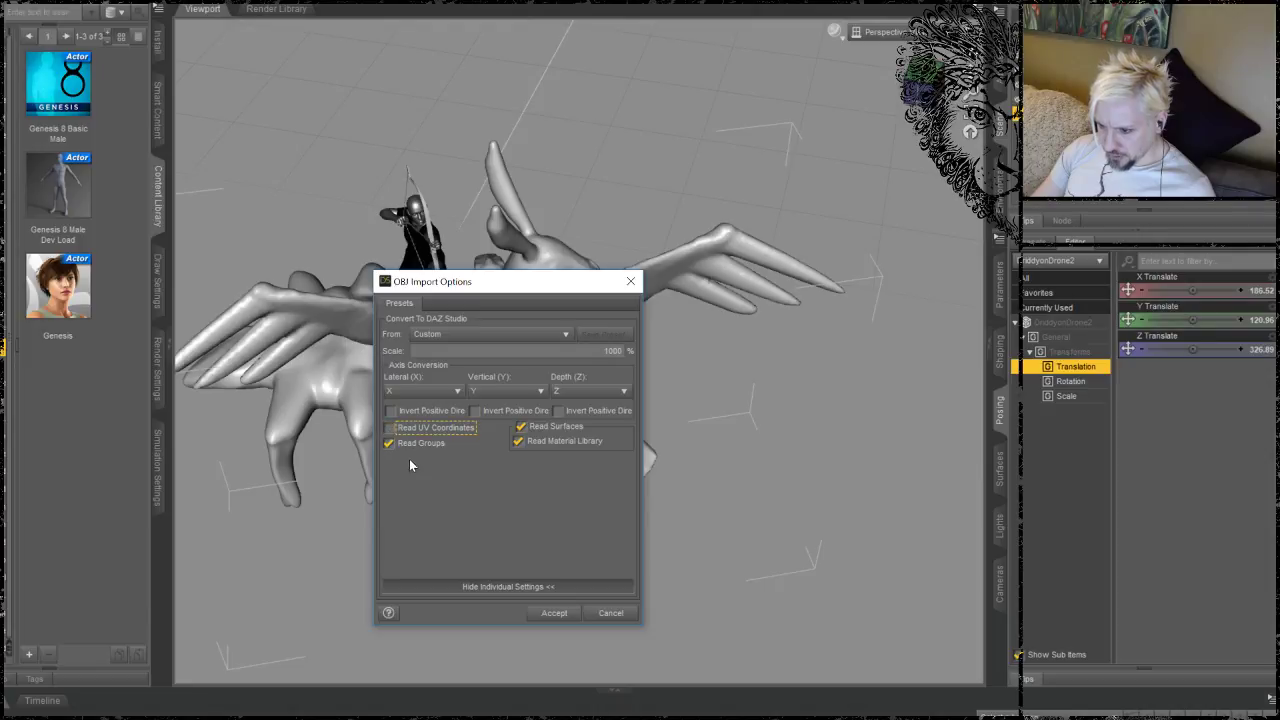
pyautogui.click(519, 443)
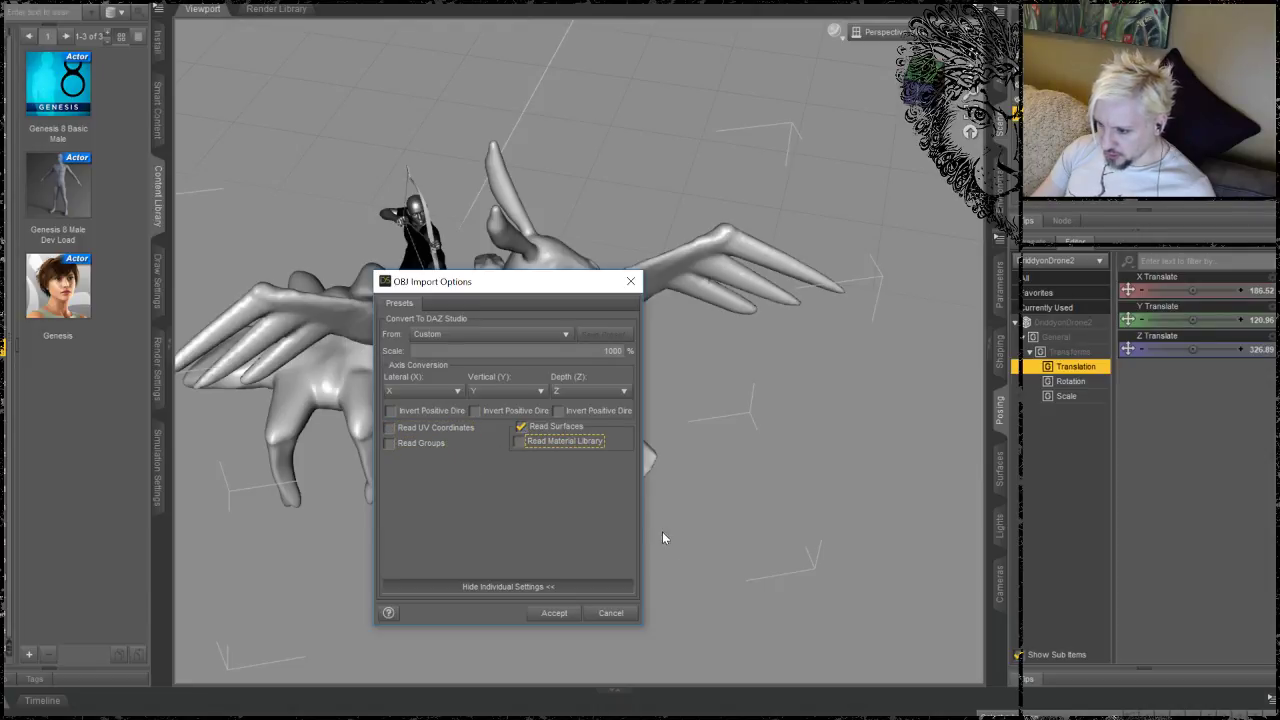
pyautogui.click(564, 613)
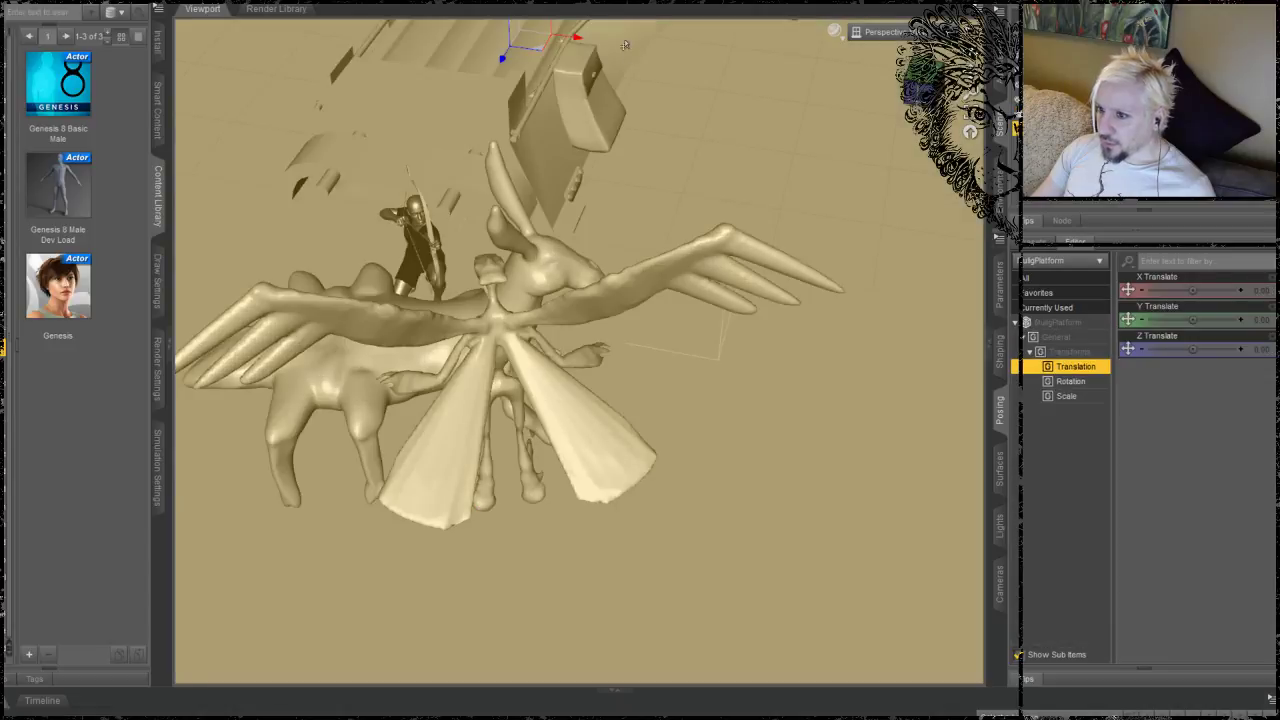
# Step: Translate MuligPlatform along Z to about 545 and scale it uniformly to about 41.5%
pyautogui.click(502, 60)
pyautogui.moveTo(502, 60); pyautogui.dragTo(412, 472)
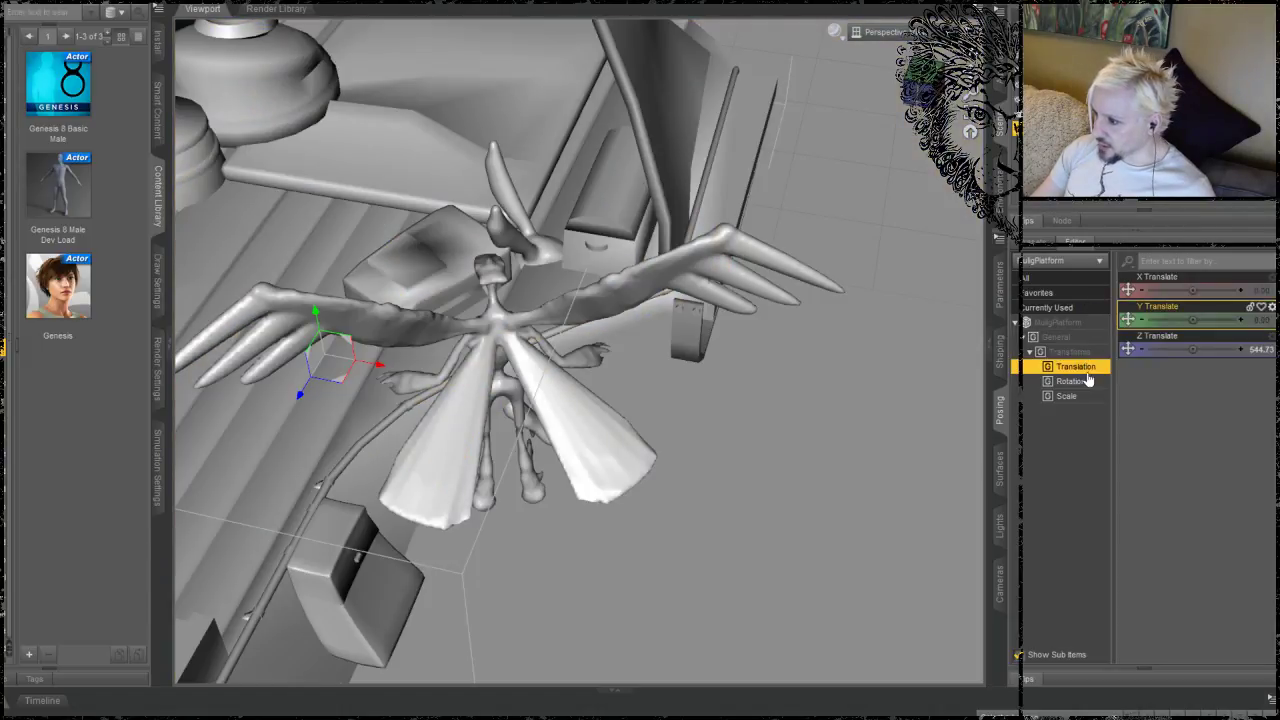
pyautogui.click(1066, 396)
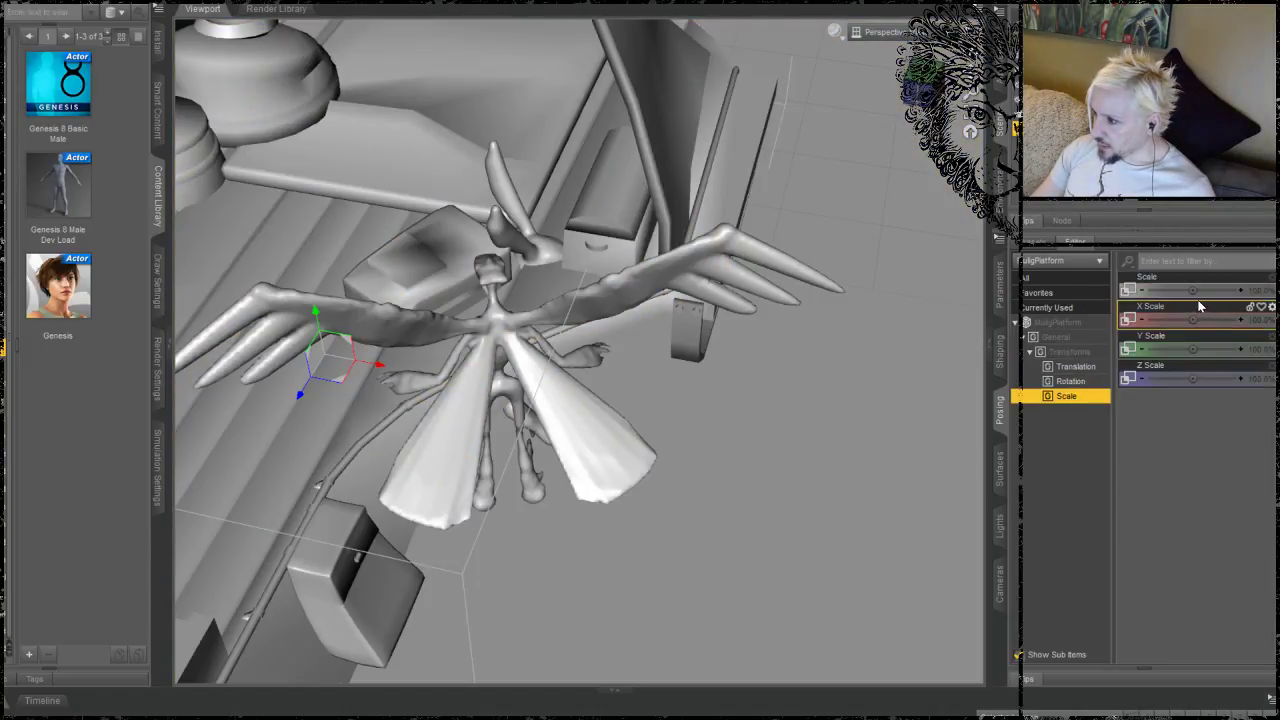
pyautogui.moveTo(1192, 290); pyautogui.dragTo(1147, 290)
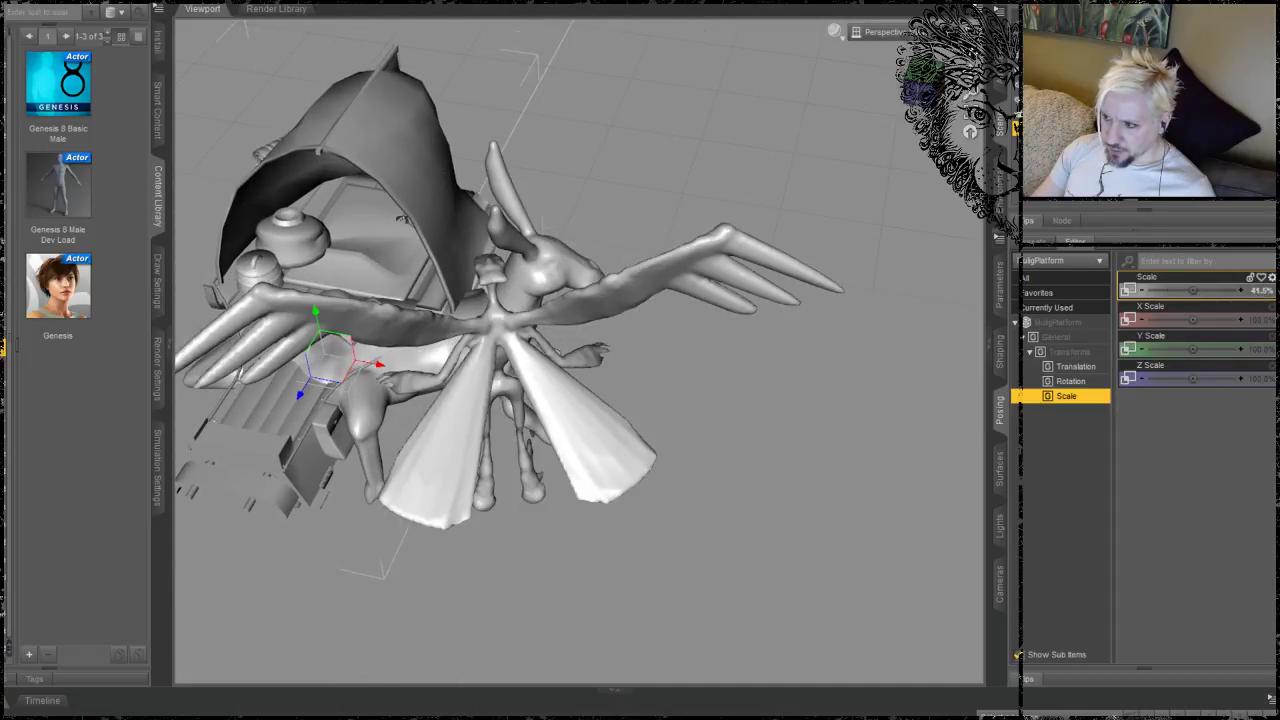
# Step: Rotate MuligPlatform about Y to about 104 degrees so its open front faces the same way as the horse-like creature's head
pyautogui.moveTo(970, 55); pyautogui.dragTo(703, 23)
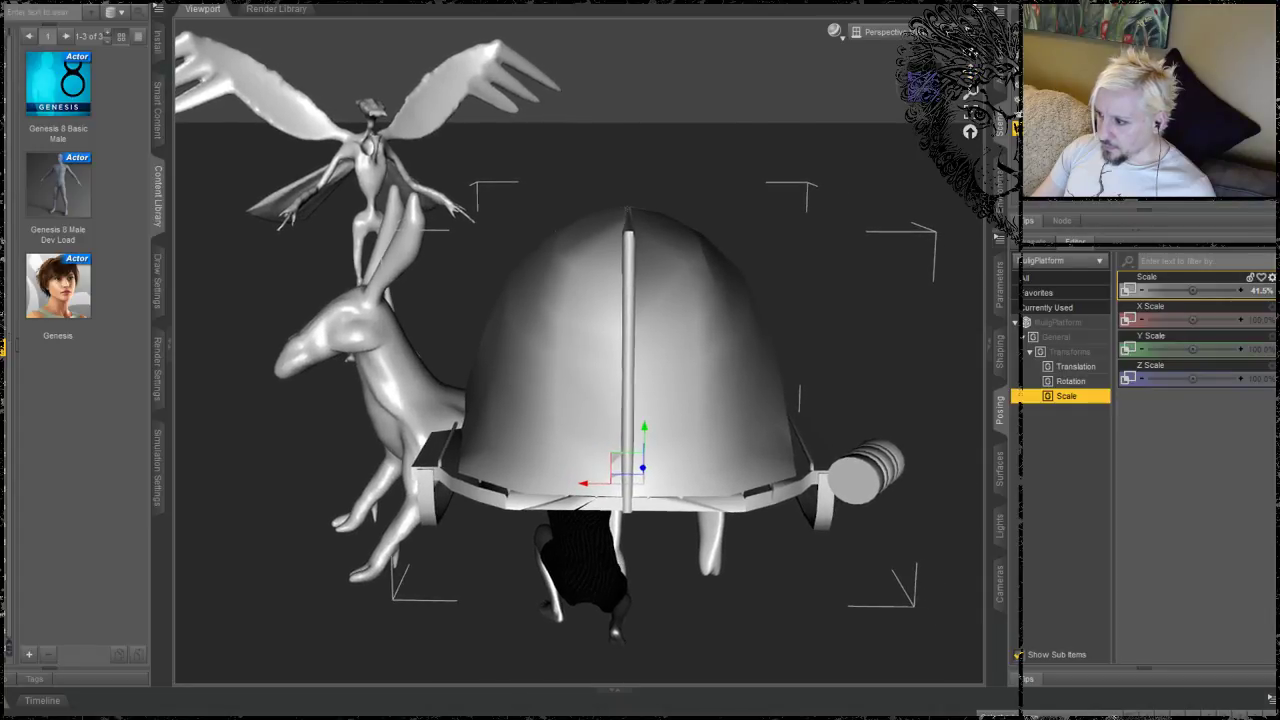
pyautogui.moveTo(1193, 349); pyautogui.dragTo(1198, 354)
pyautogui.hotkey('ctrl', 'z')
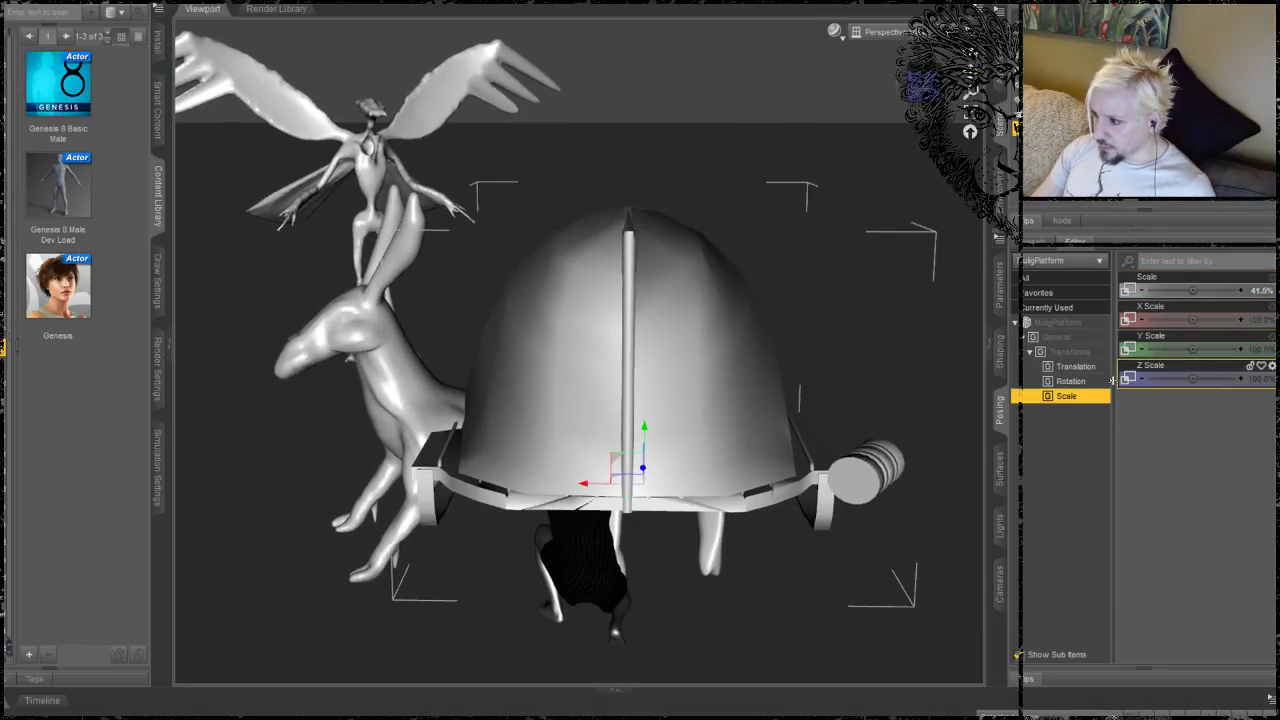
pyautogui.click(1070, 381)
pyautogui.moveTo(1193, 320); pyautogui.dragTo(1232, 320)
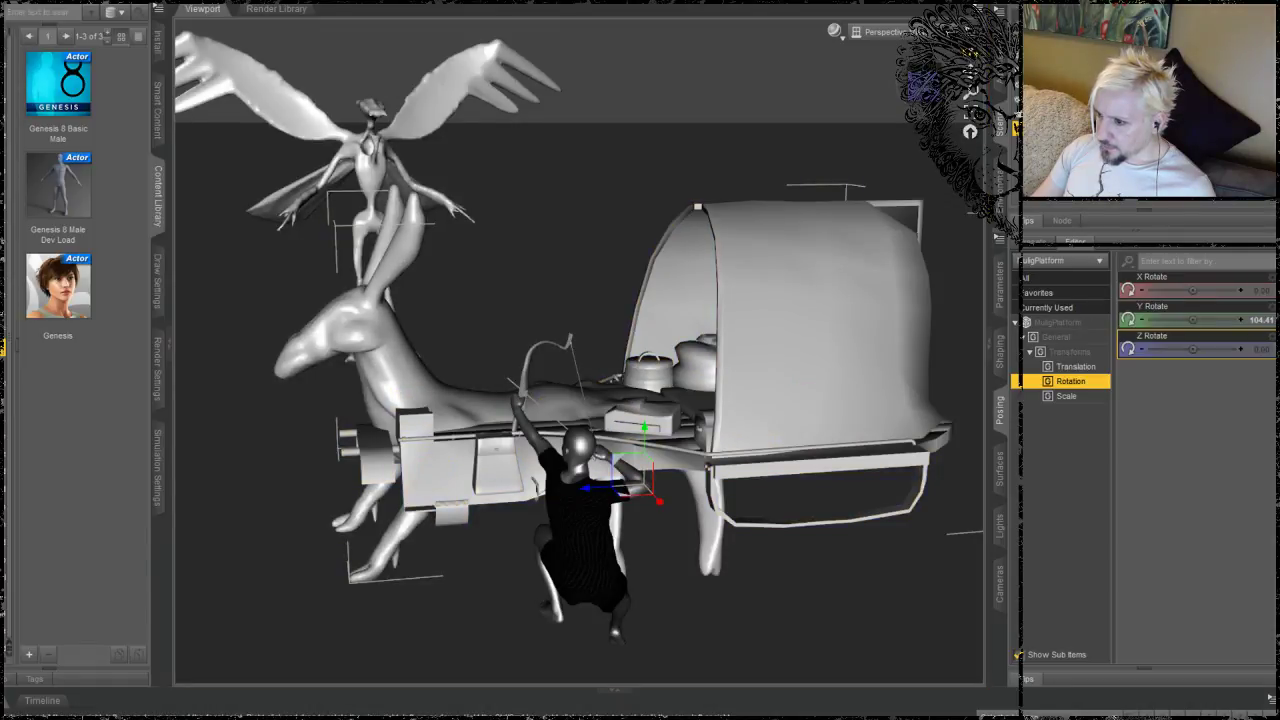
# Step: Translate MuligPlatform over the horse-like creature's back and raise it, to about X 12, Y 34 and Z 591
pyautogui.moveTo(922, 86); pyautogui.dragTo(982, 109)
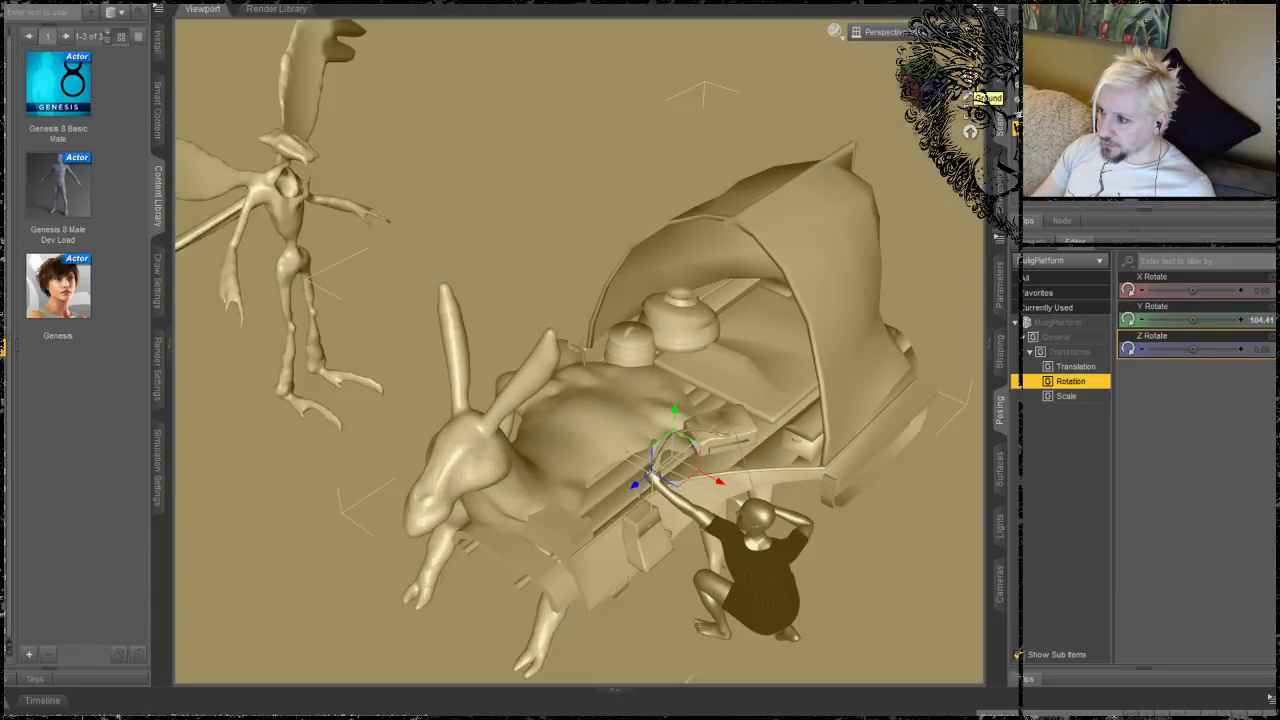
pyautogui.moveTo(970, 74); pyautogui.dragTo(988, 76)
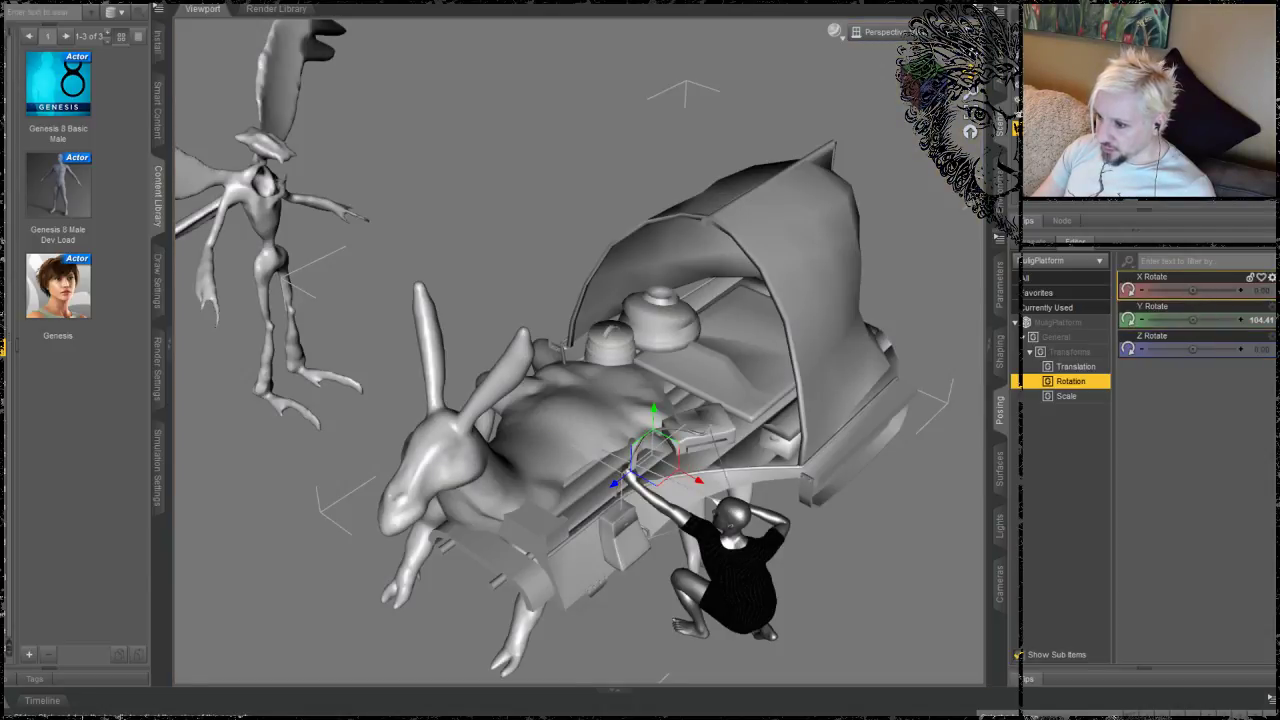
pyautogui.moveTo(1192, 291); pyautogui.dragTo(1200, 291)
pyautogui.hotkey('ctrl', 'z')
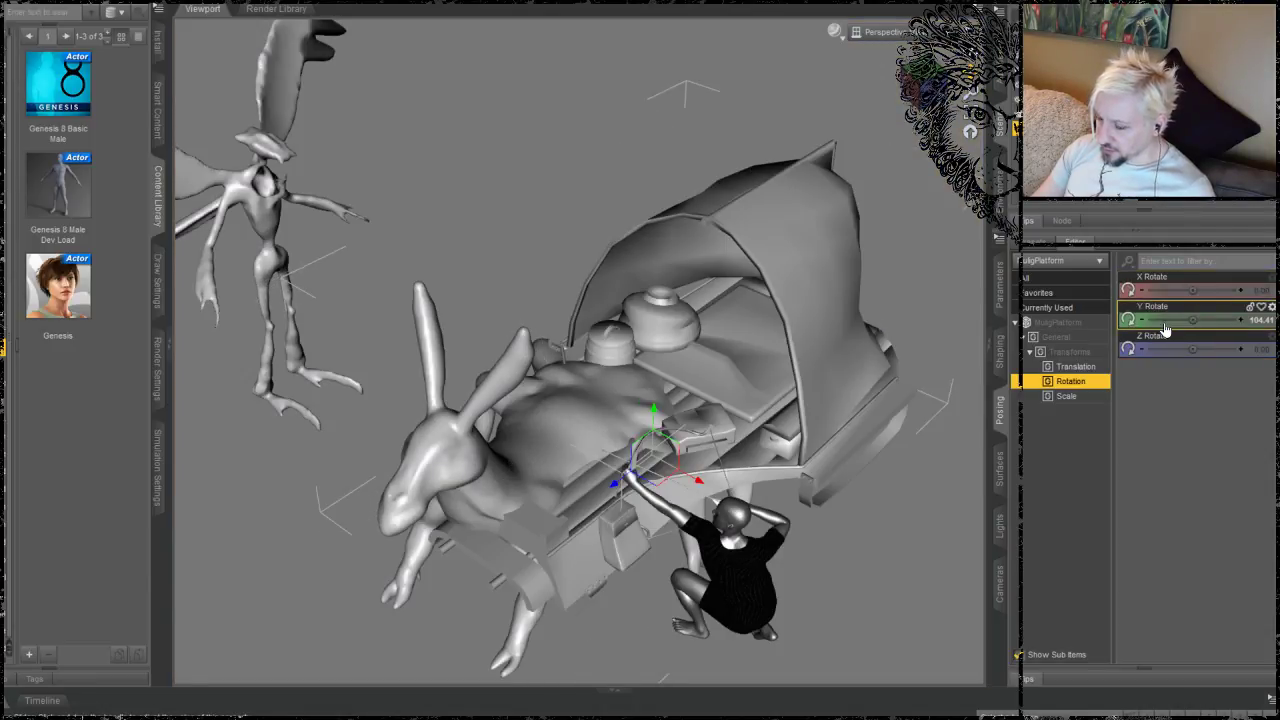
pyautogui.click(1076, 366)
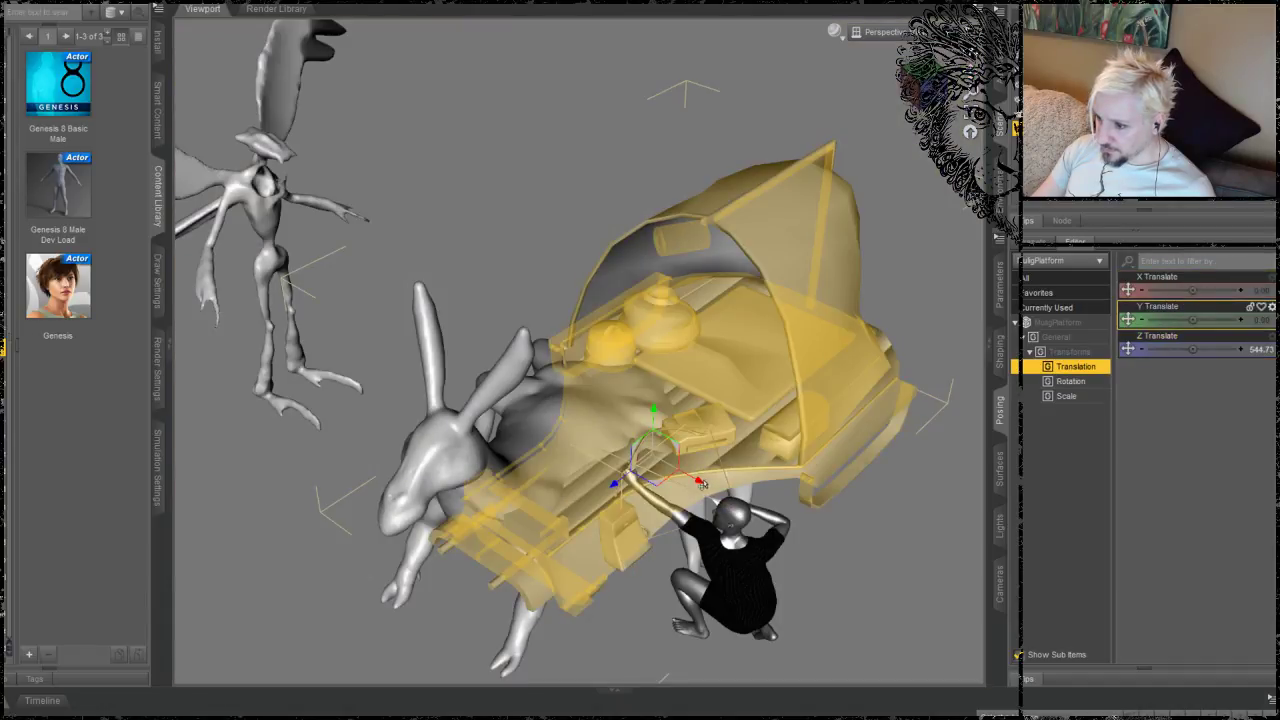
pyautogui.moveTo(697, 482); pyautogui.dragTo(644, 448)
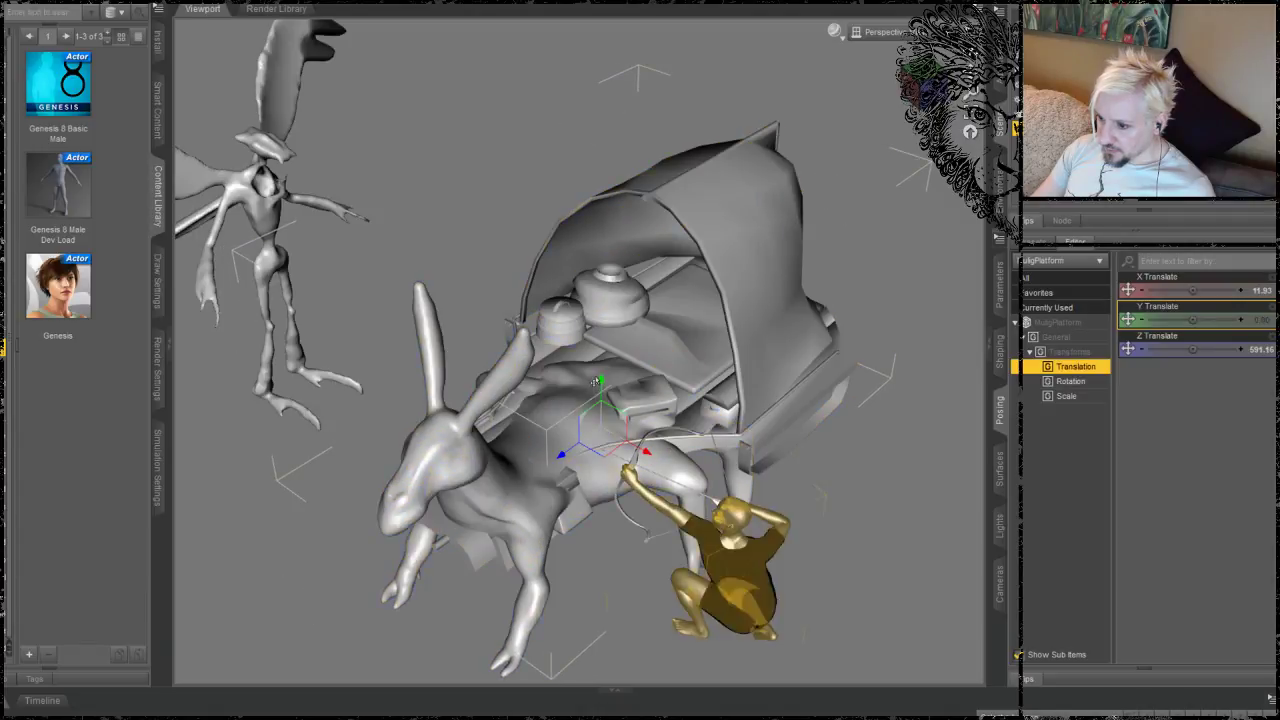
pyautogui.moveTo(601, 378); pyautogui.dragTo(608, 346)
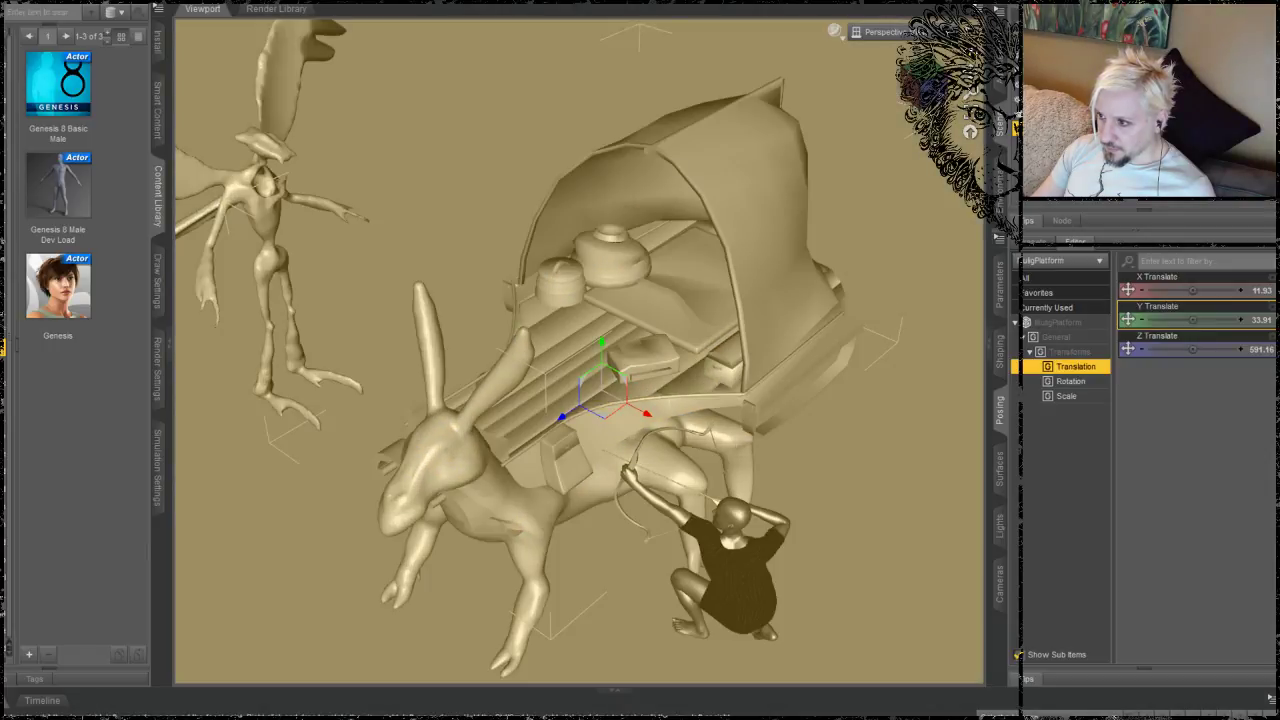
# Step: Scale MuligPlatform down to about 32% and shift it sideways to center it over the horse-like creature's back
pyautogui.moveTo(970, 57); pyautogui.dragTo(1042, 184)
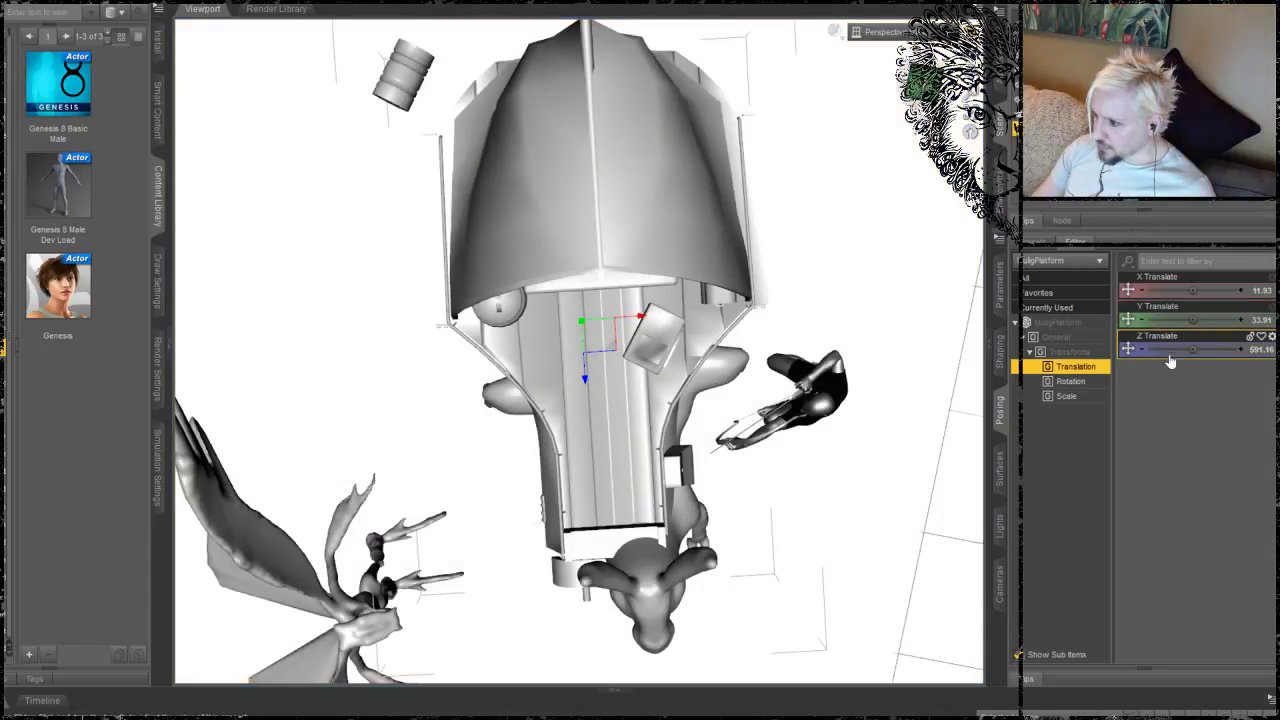
pyautogui.click(1066, 397)
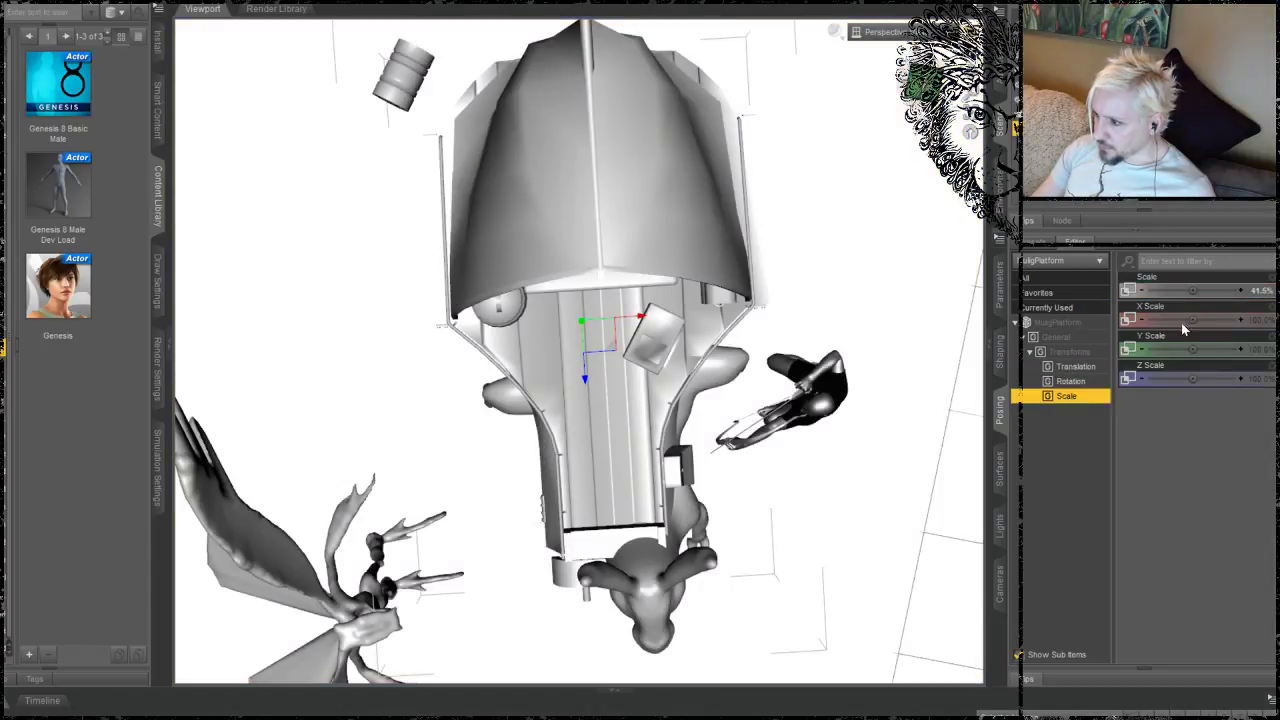
pyautogui.moveTo(1192, 290)
pyautogui.mouseDown()
pyautogui.moveTo(1173, 290)
pyautogui.moveTo(1184, 290)
pyautogui.mouseUp()
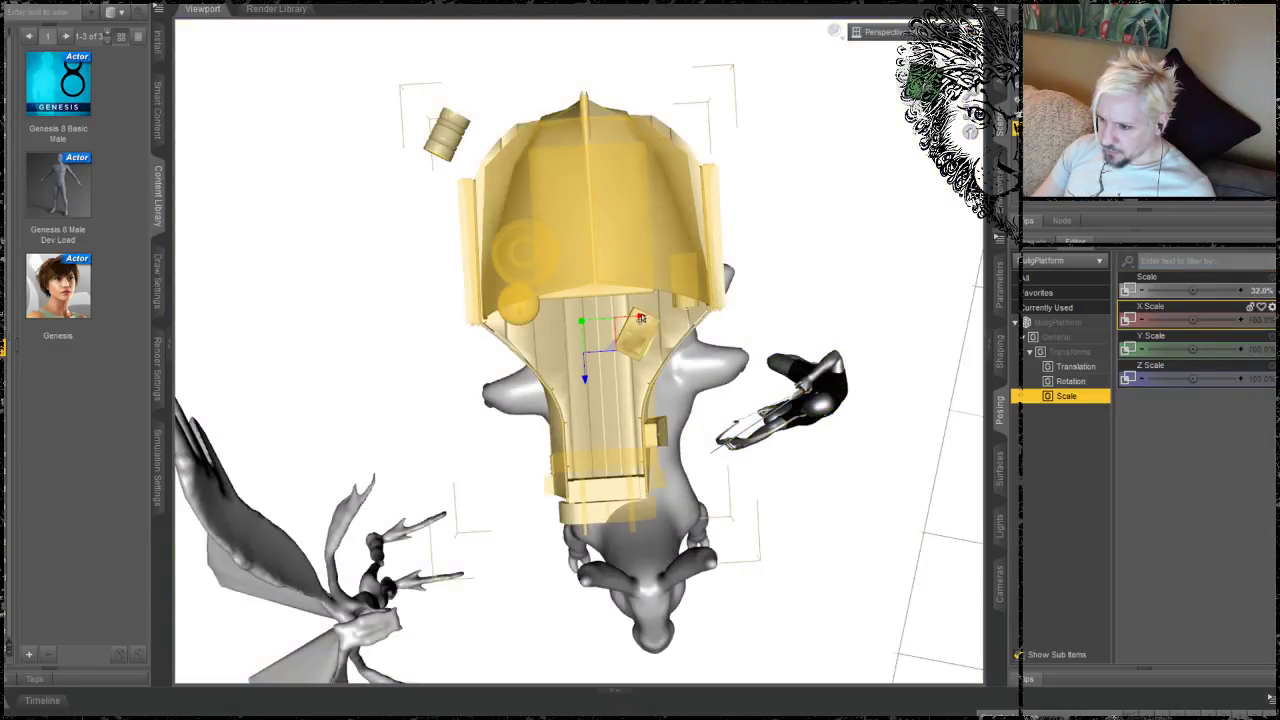
pyautogui.moveTo(641, 318); pyautogui.dragTo(749, 387)
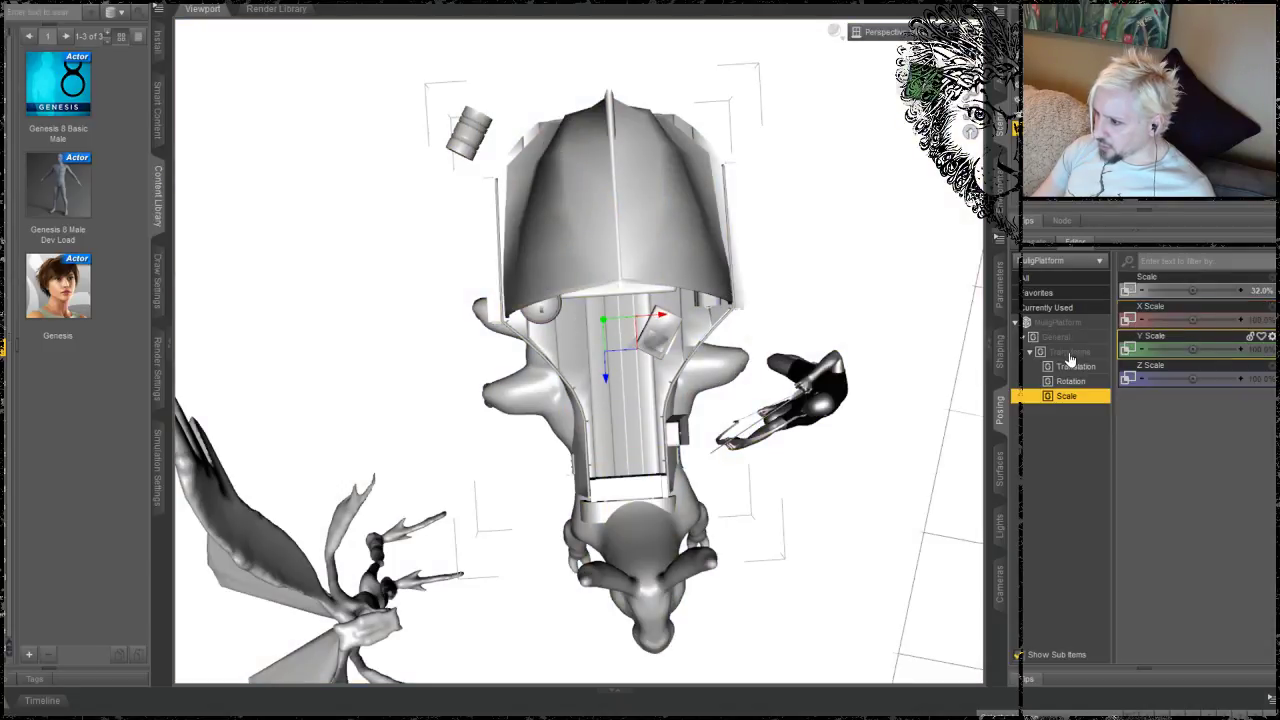
# Step: Try rotating MuligPlatform about Y to about 110 degrees
pyautogui.click(1070, 381)
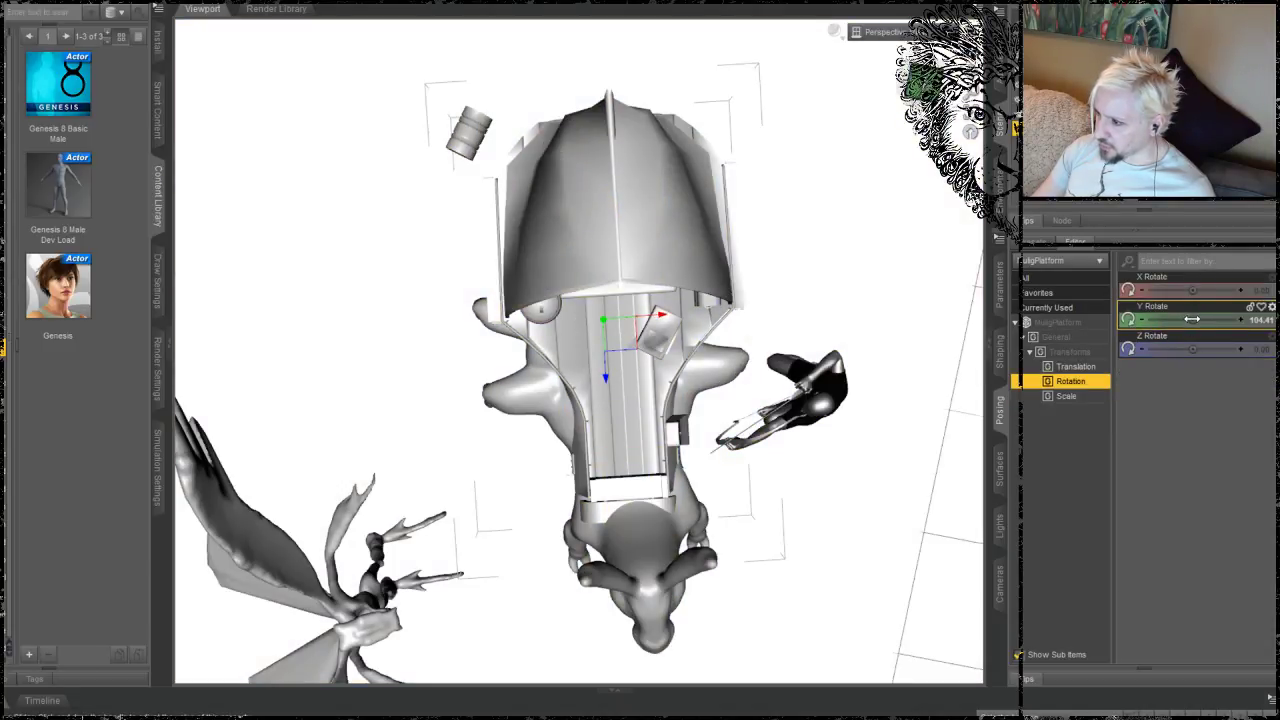
pyautogui.moveTo(1192, 319); pyautogui.dragTo(1205, 319)
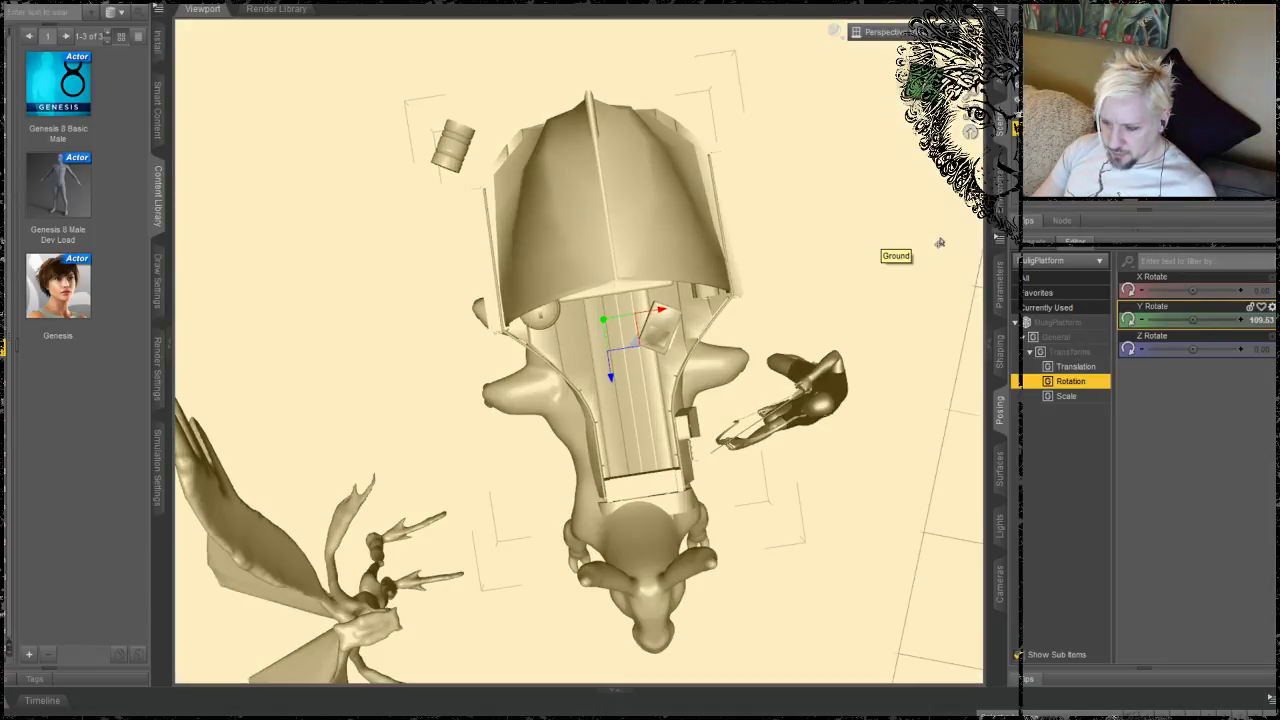
pyautogui.hotkey('ctrl', 'z')
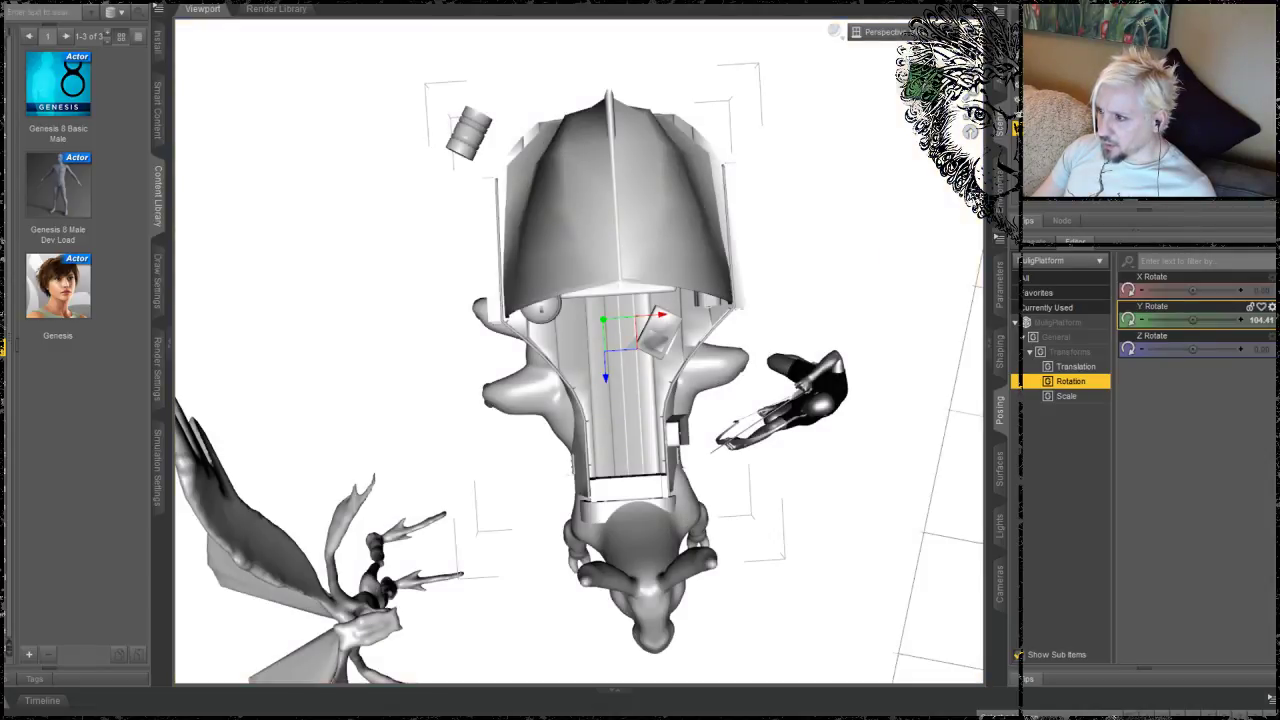
# Step: Delete the horse-like Mulig creature and import the Mulig OBJ again at 1000% scale, reading only its surfaces
pyautogui.click(1017, 84)
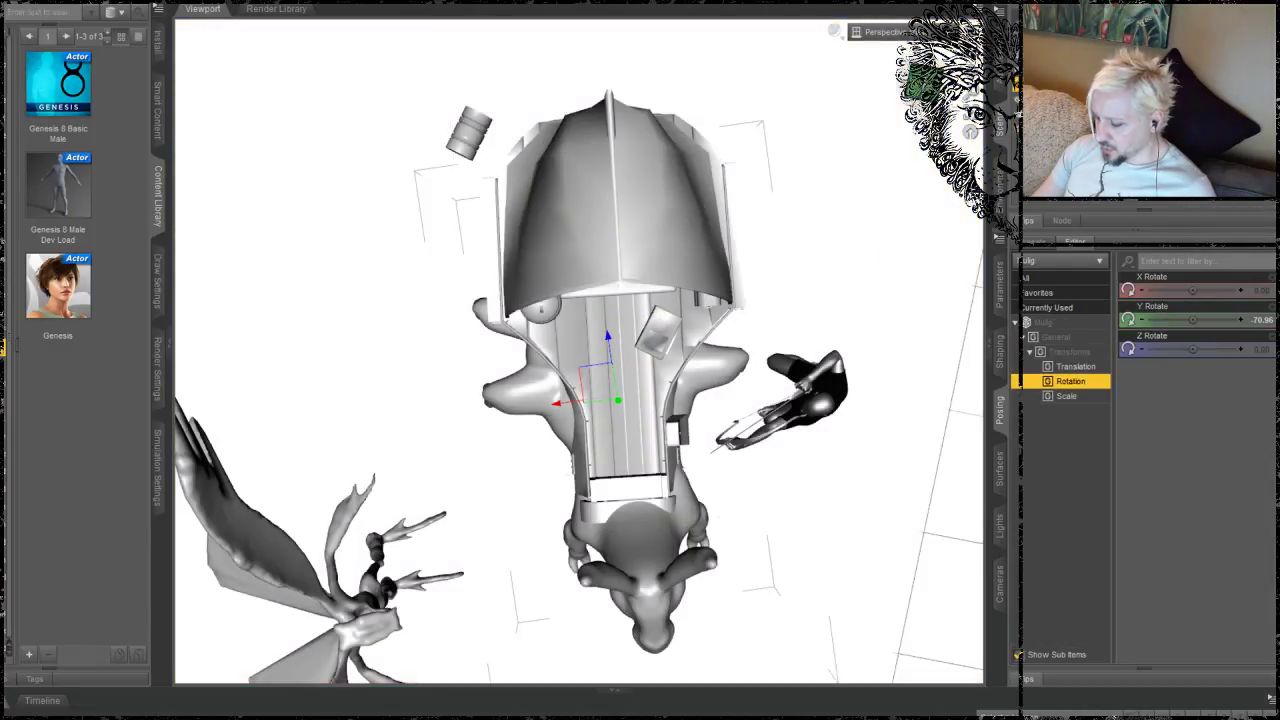
pyautogui.press('Delete')
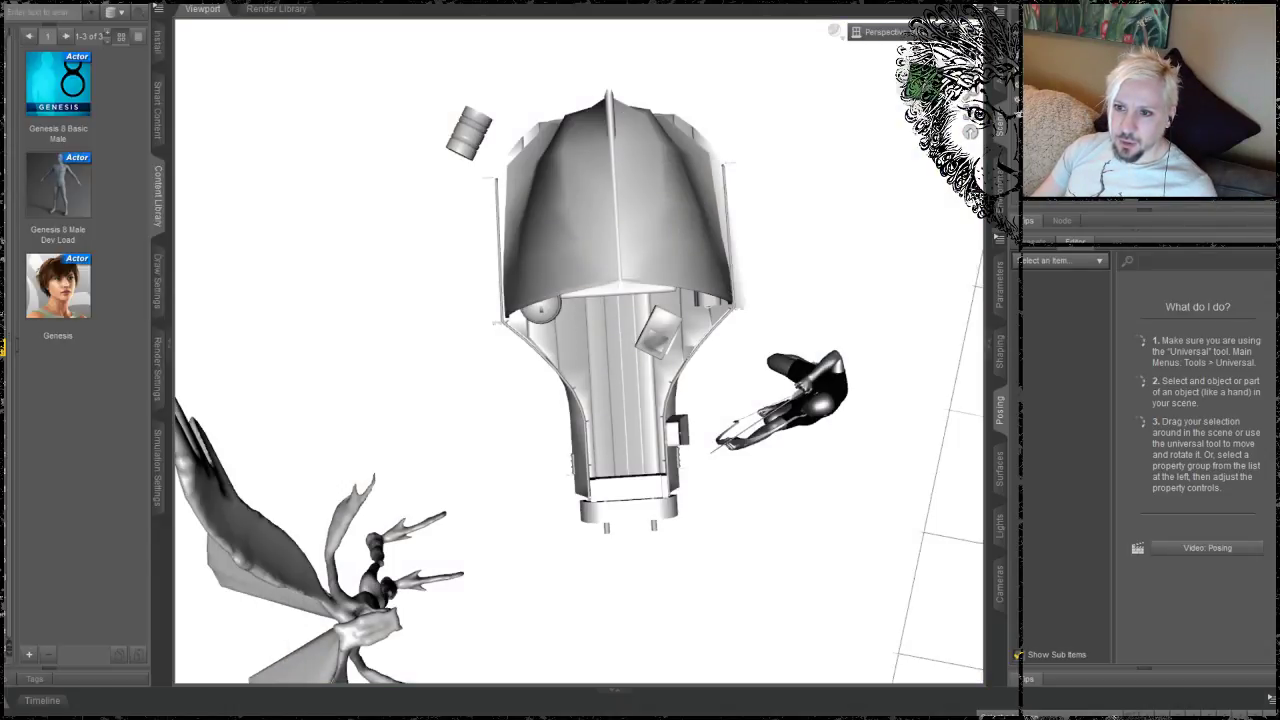
pyautogui.hotkey('alt', 'f')
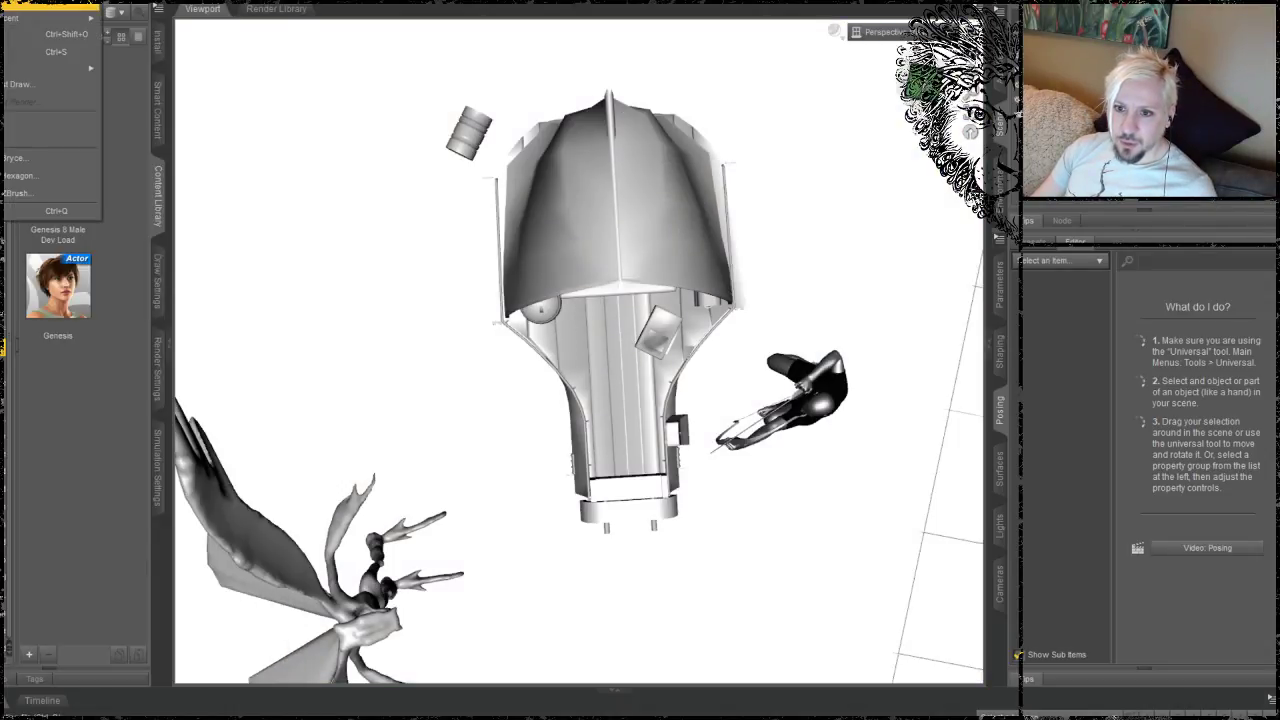
pyautogui.click(30, 121)
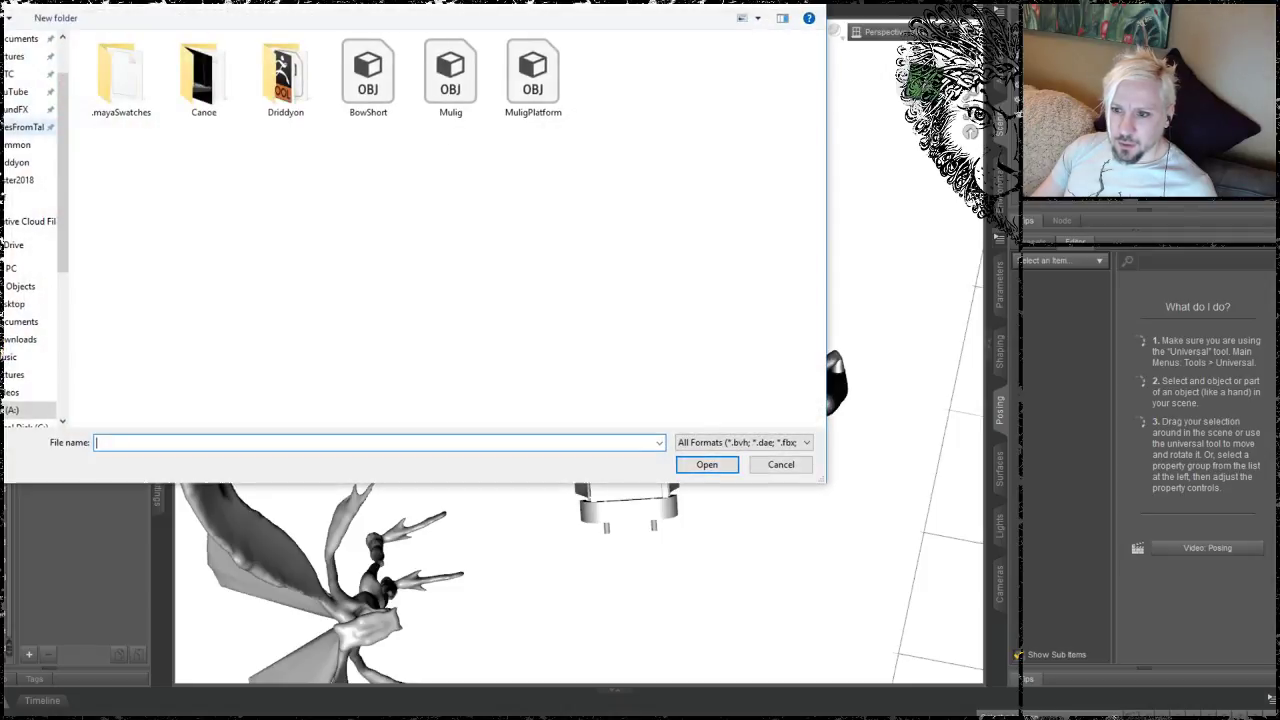
pyautogui.doubleClick(450, 75)
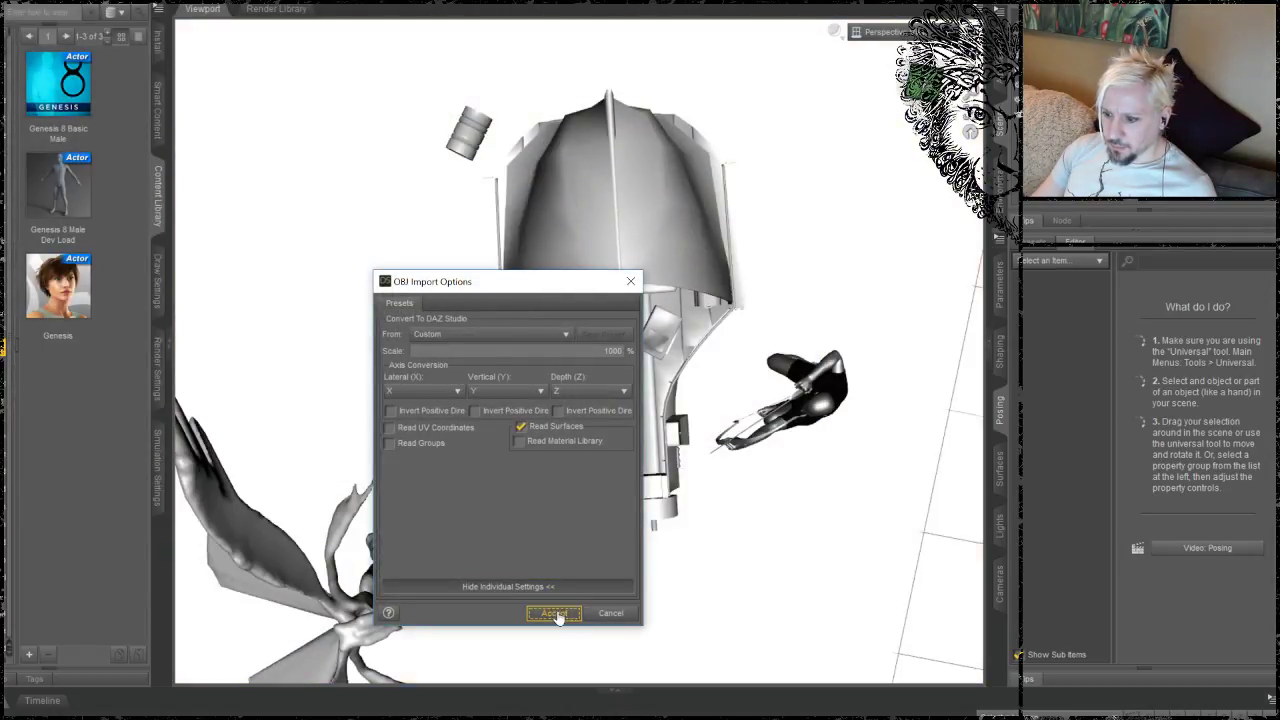
pyautogui.click(556, 615)
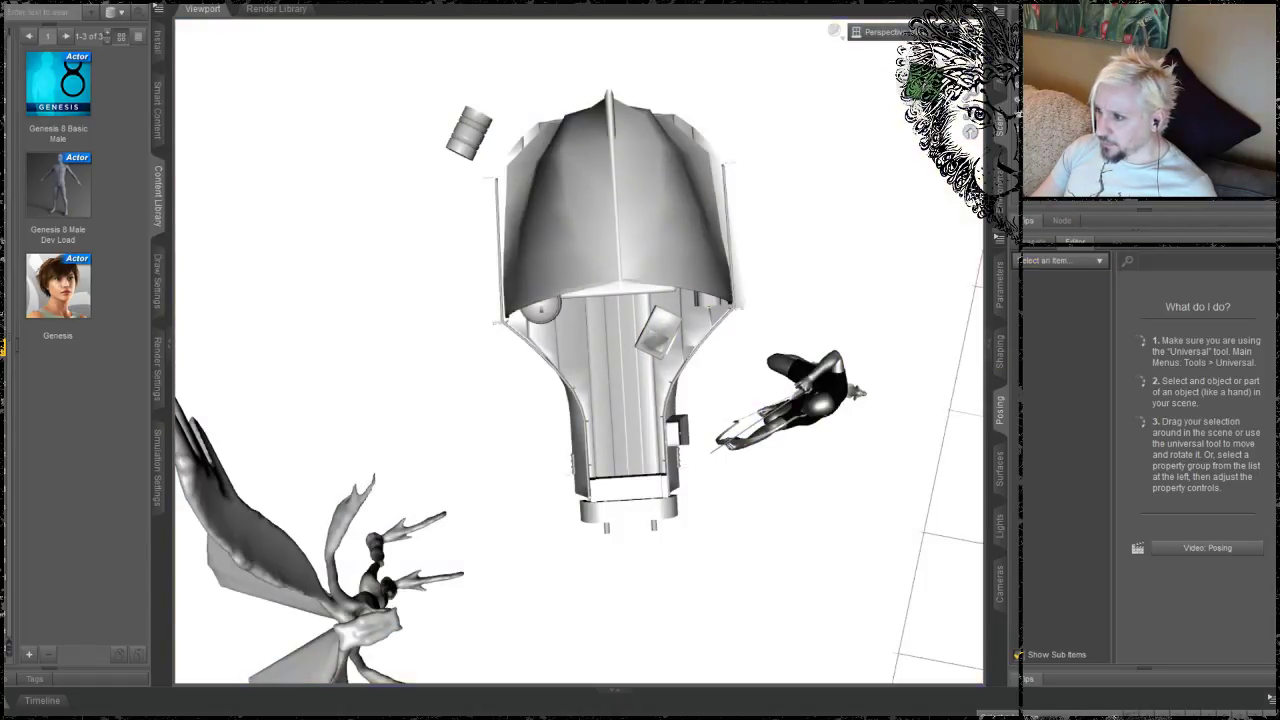
# Step: Select the newly imported Mulig creature and scale it uniformly to about 736%
pyautogui.click(1062, 128)
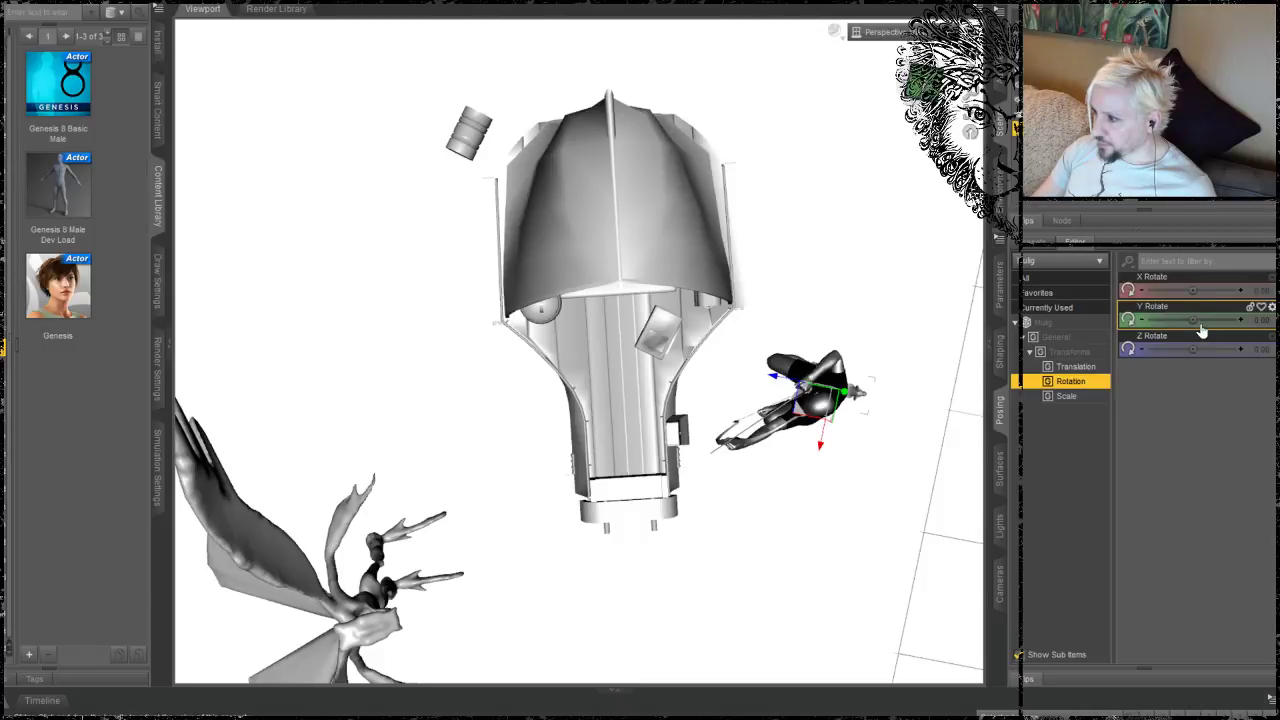
pyautogui.click(1078, 397)
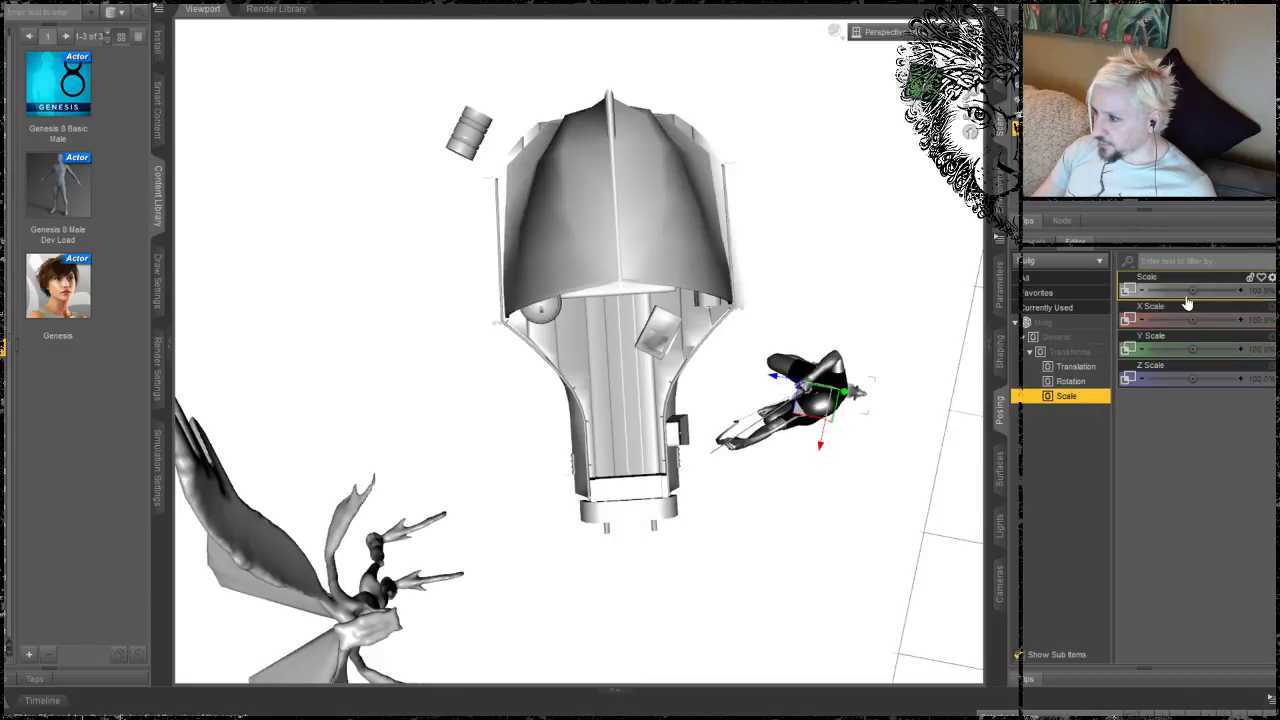
pyautogui.moveTo(1214, 290); pyautogui.dragTo(1249, 289)
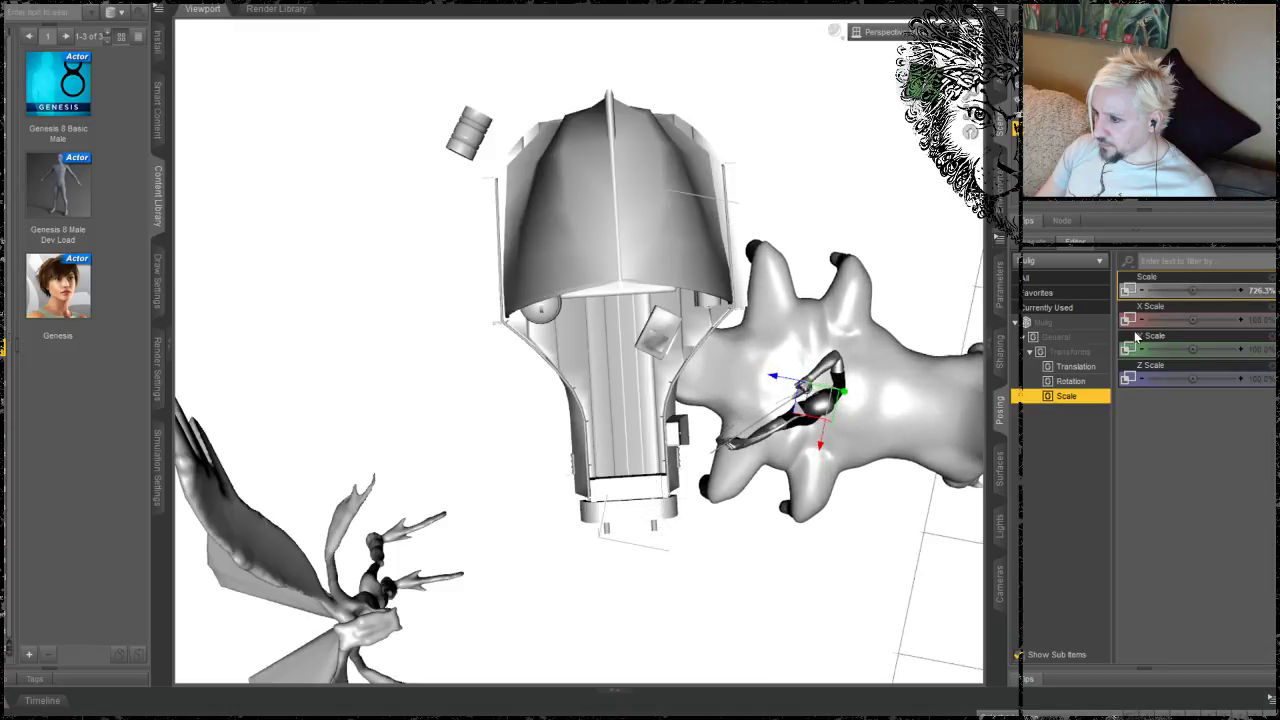
# Step: Move the Mulig creature along Z to about 172 beneath the platform and rotate it about Y to about -76 degrees
pyautogui.click(1070, 368)
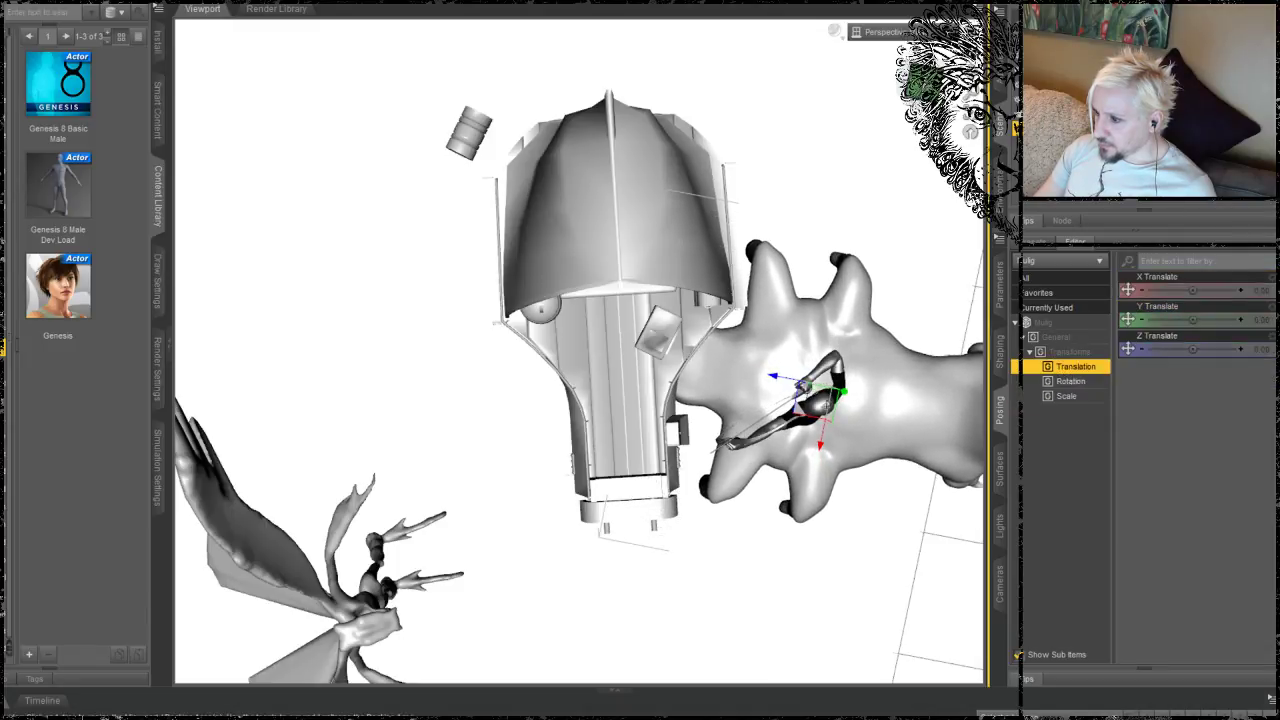
pyautogui.moveTo(771, 384); pyautogui.dragTo(561, 337)
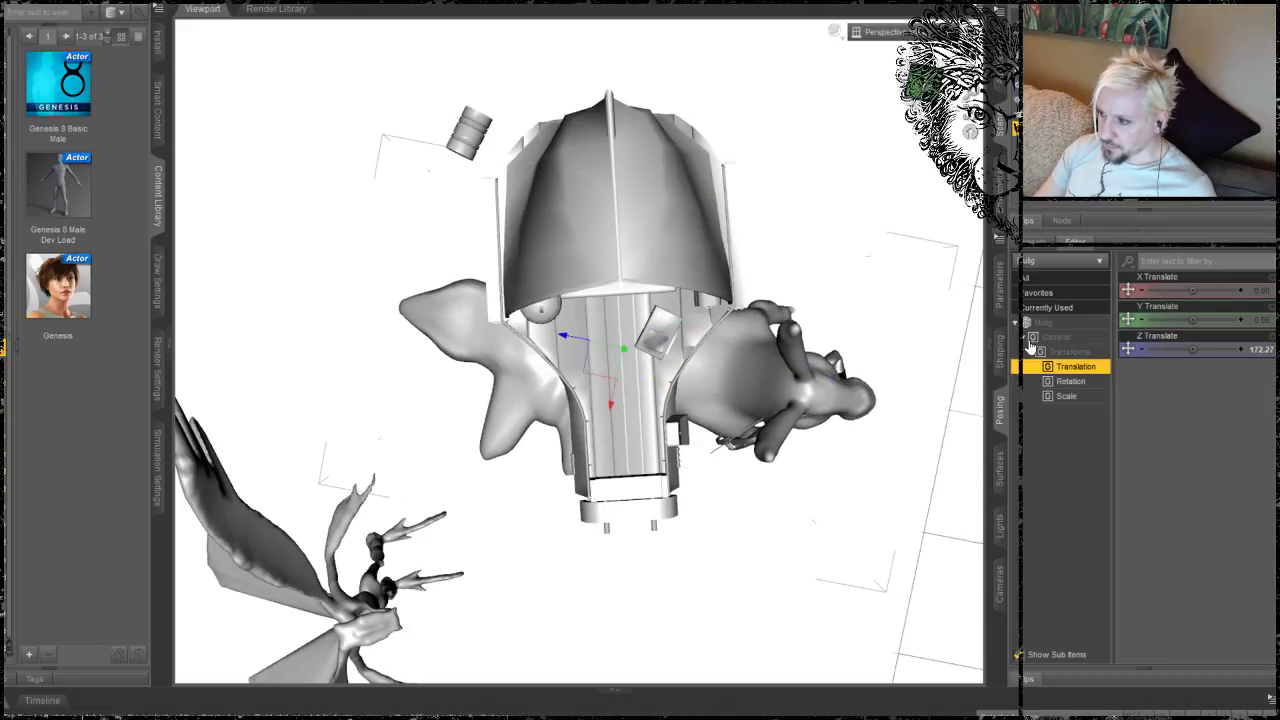
pyautogui.click(1050, 382)
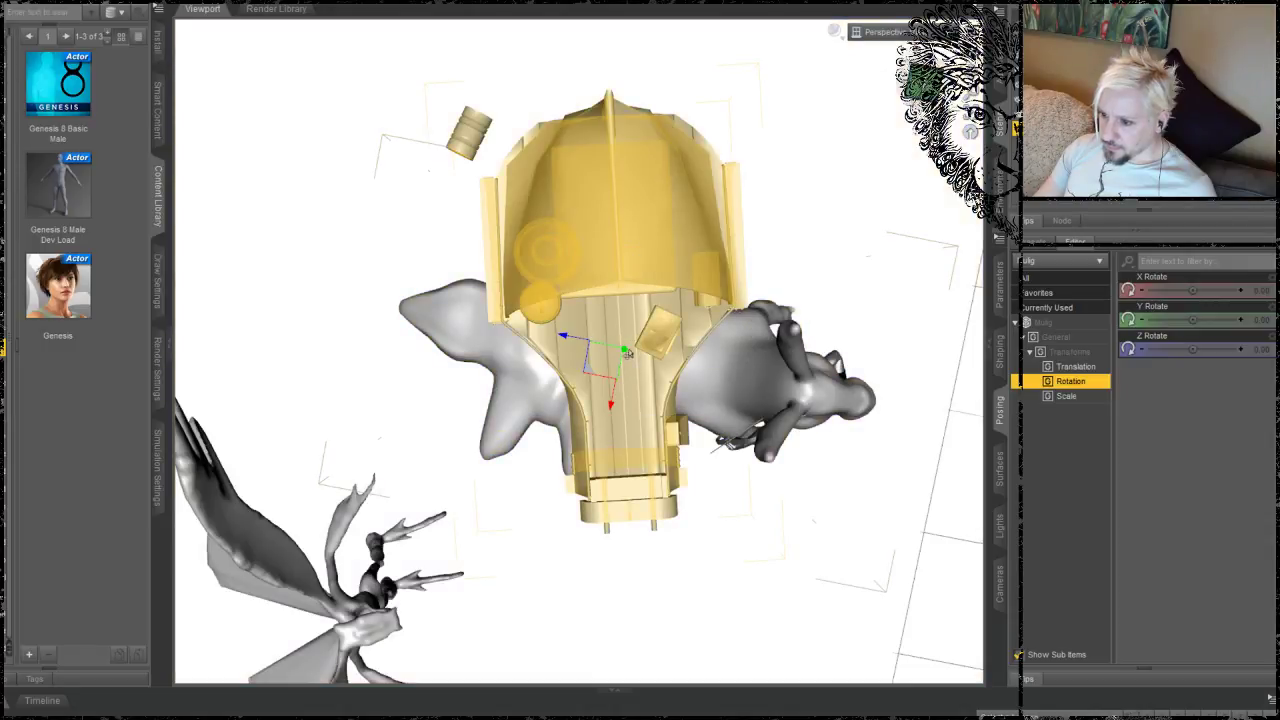
pyautogui.hotkey('alt', 'shift', 'r')
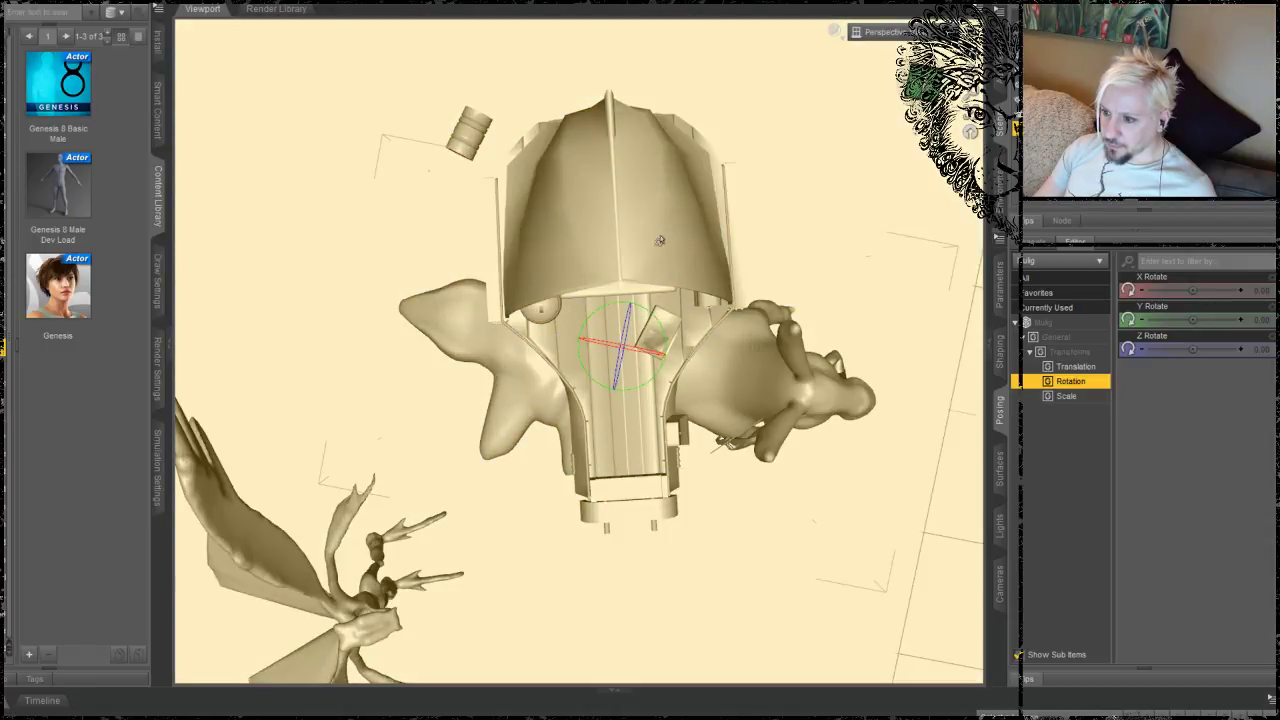
pyautogui.click(728, 375)
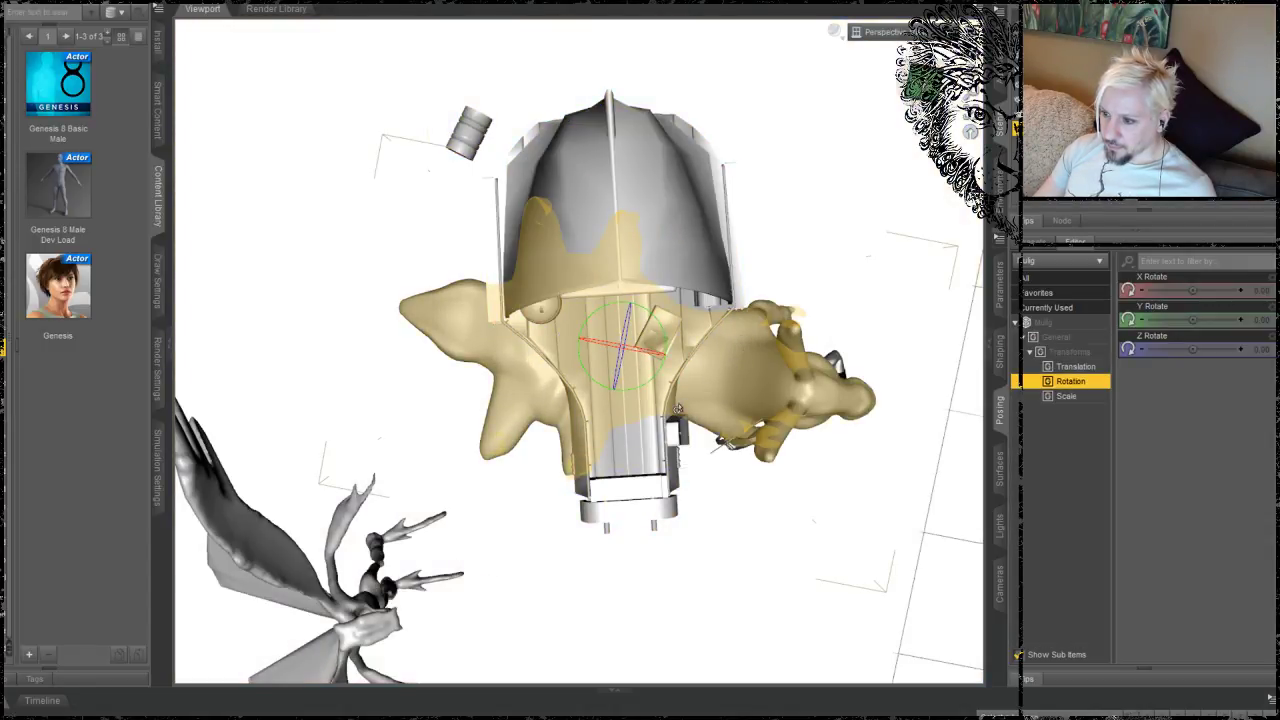
pyautogui.moveTo(636, 390)
pyautogui.mouseDown()
pyautogui.moveTo(610, 395)
pyautogui.moveTo(638, 411)
pyautogui.mouseUp()
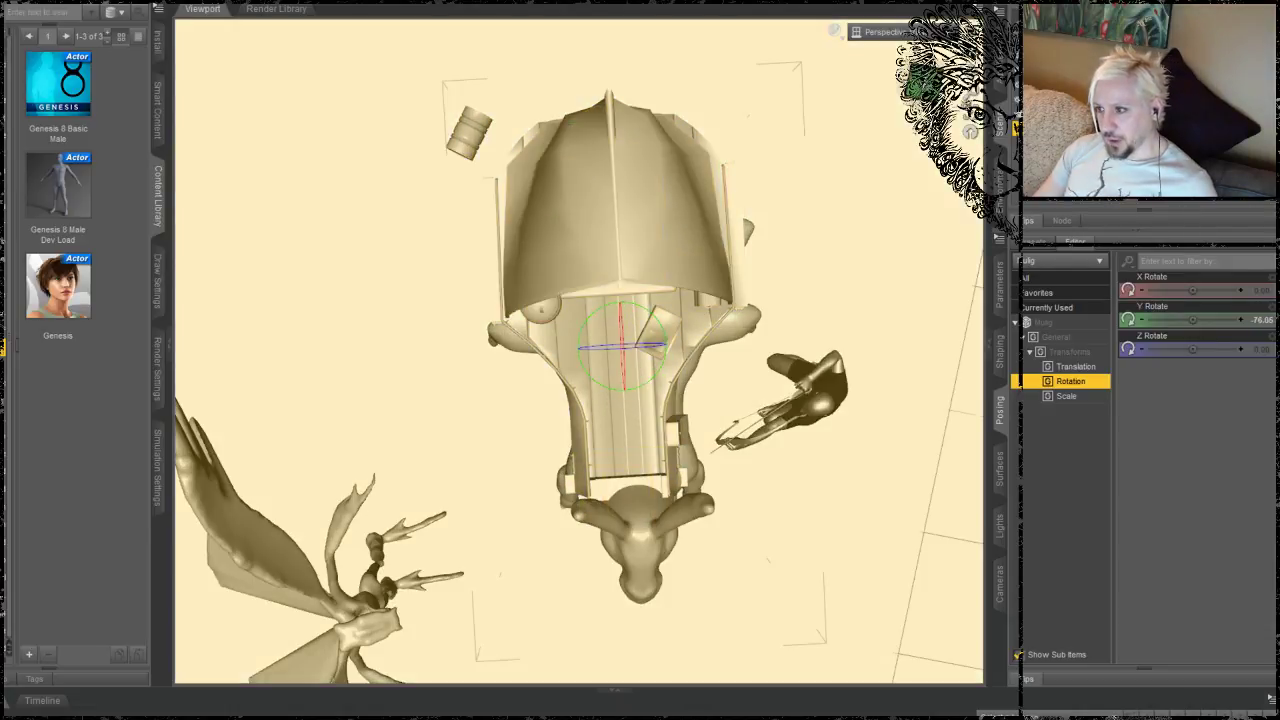
# Step: Shift the Mulig creature toward its head and raise it slightly so its back meets the underside of the platform
pyautogui.moveTo(972, 113); pyautogui.dragTo(900, 25)
pyautogui.moveTo(970, 54)
pyautogui.mouseDown()
pyautogui.moveTo(964, 14)
pyautogui.moveTo(1010, 18)
pyautogui.moveTo(1004, 44)
pyautogui.moveTo(946, 46)
pyautogui.moveTo(936, 76)
pyautogui.moveTo(974, 74)
pyautogui.mouseUp()
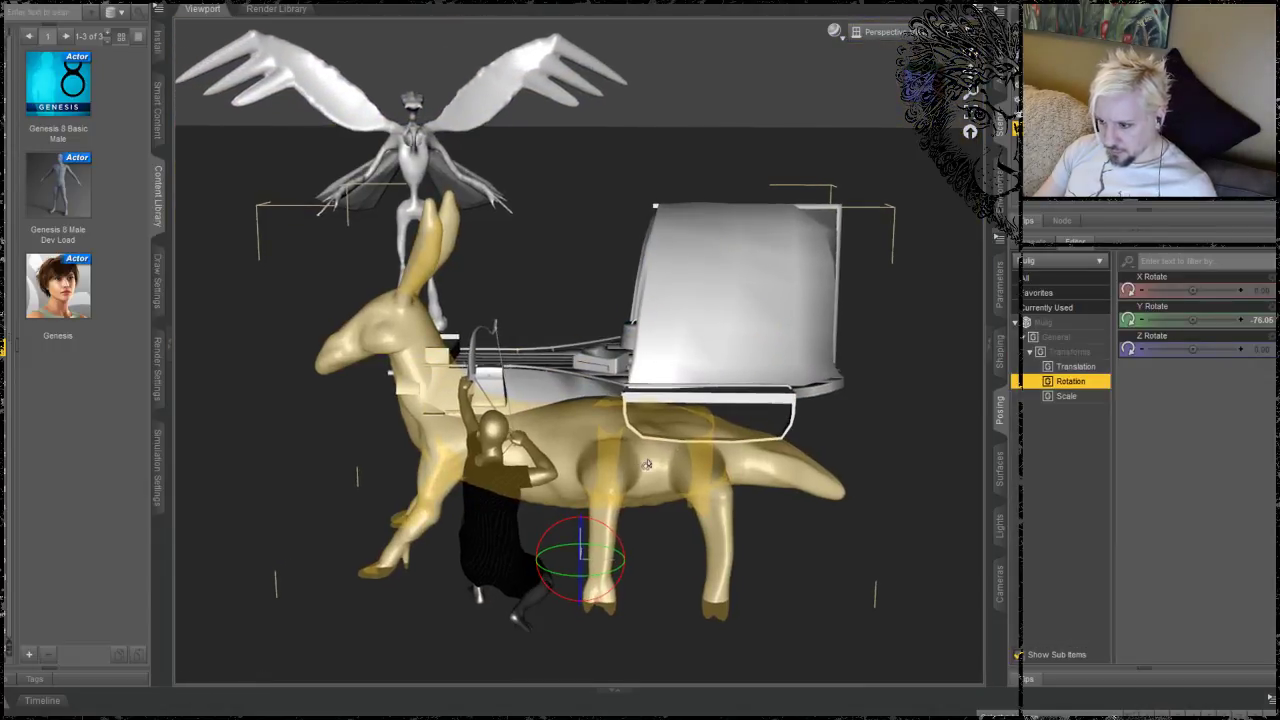
pyautogui.hotkey('alt', 'shift', 't')
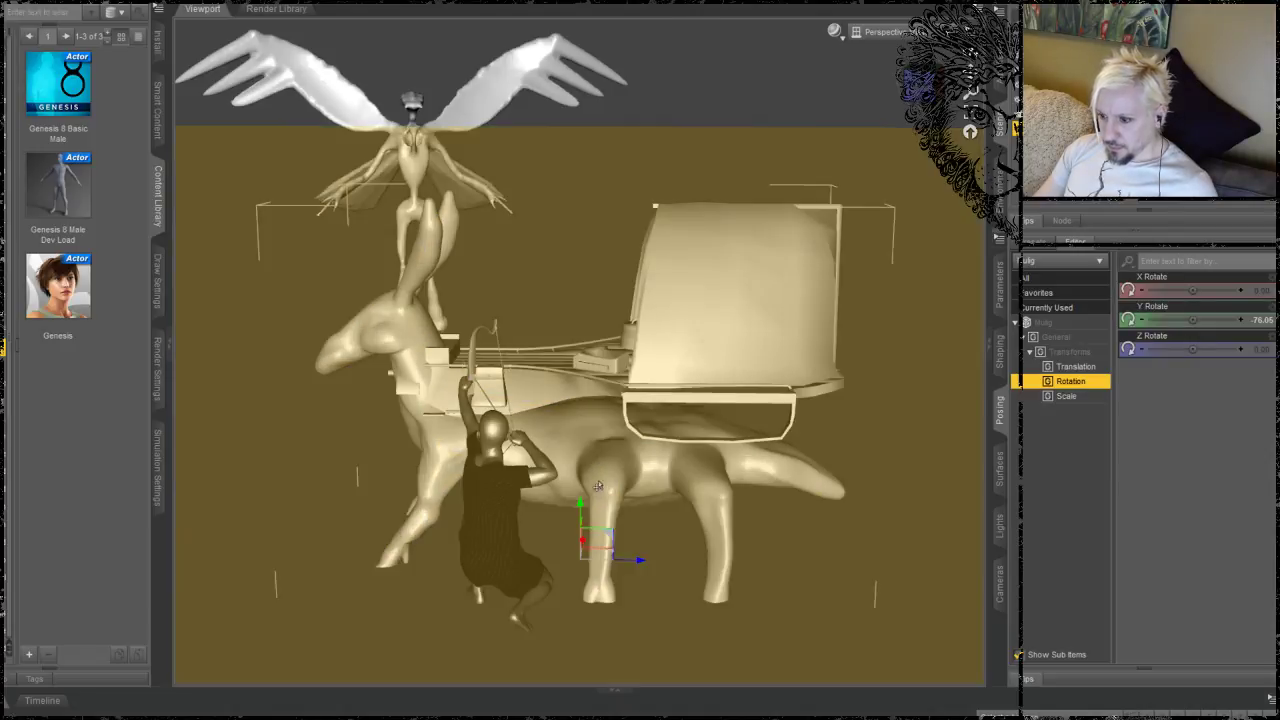
pyautogui.moveTo(640, 564); pyautogui.dragTo(591, 566)
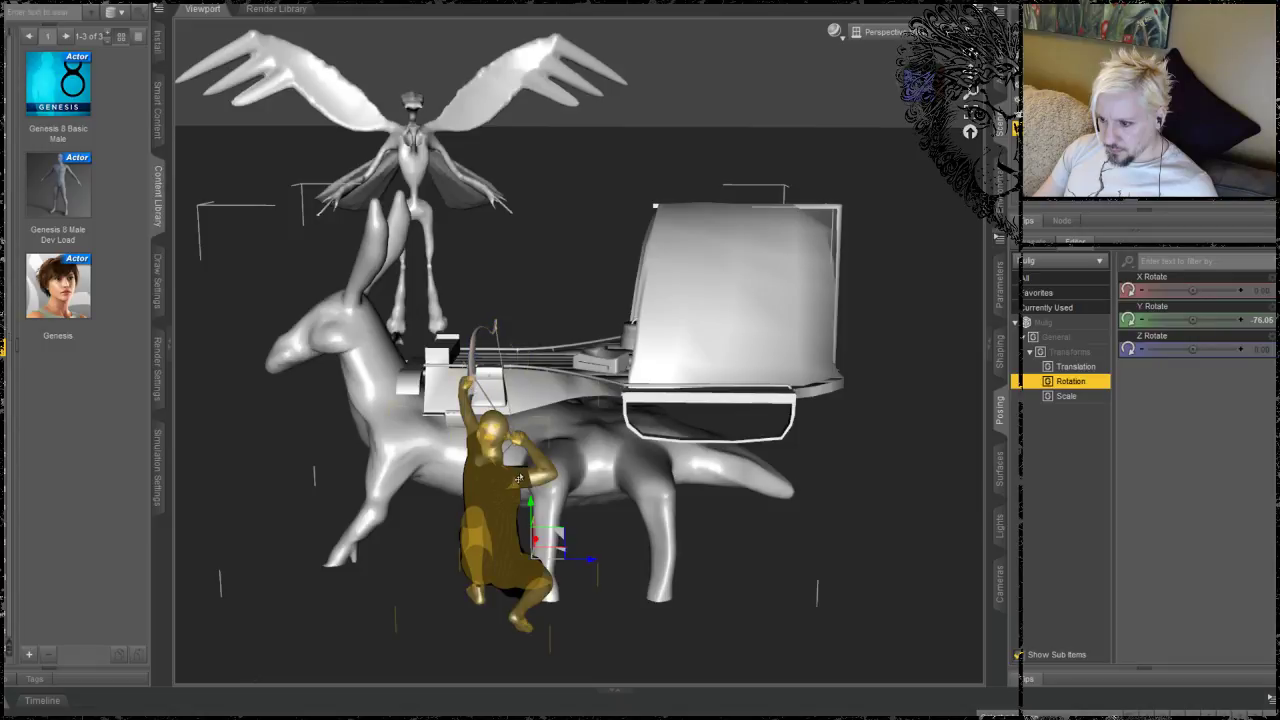
pyautogui.moveTo(530, 500)
pyautogui.mouseDown()
pyautogui.moveTo(530, 470)
pyautogui.moveTo(540, 520)
pyautogui.moveTo(537, 482)
pyautogui.mouseUp()
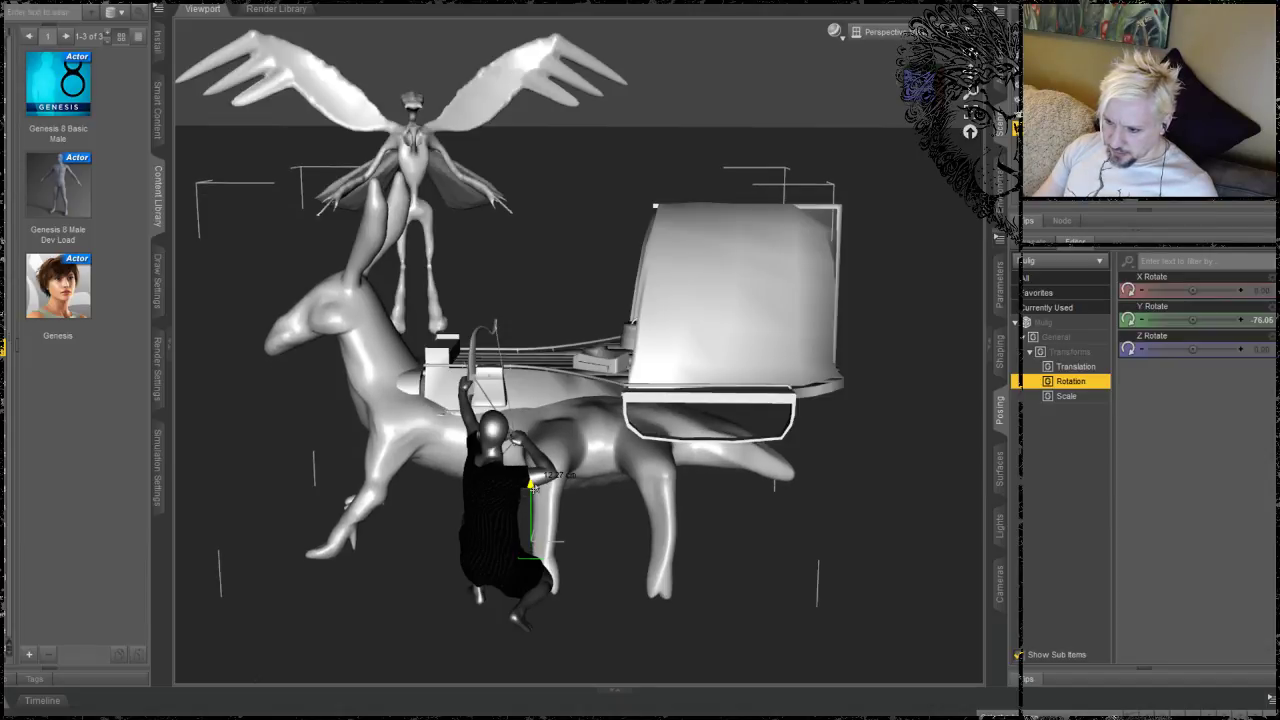
pyautogui.click(664, 430)
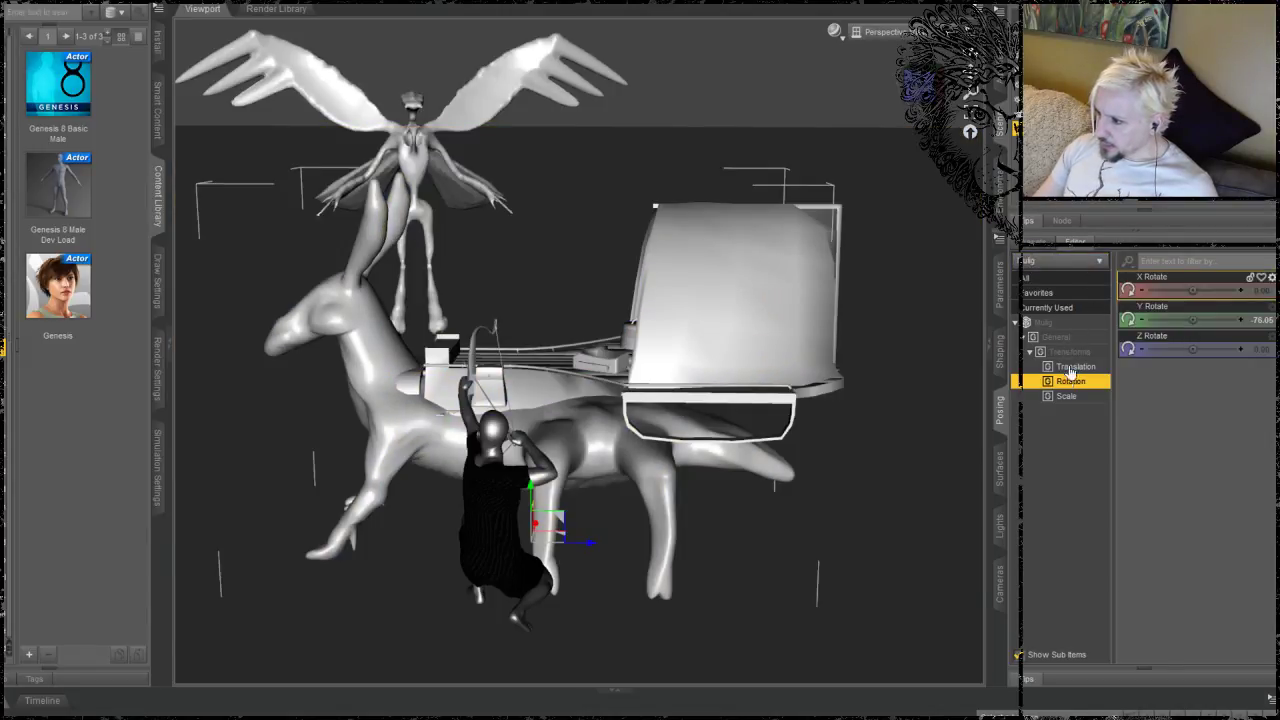
# Step: Scale the Mulig creature uniformly to about 813% and nudge MuligPlatform slightly up and toward the creature's head
pyautogui.click(1055, 398)
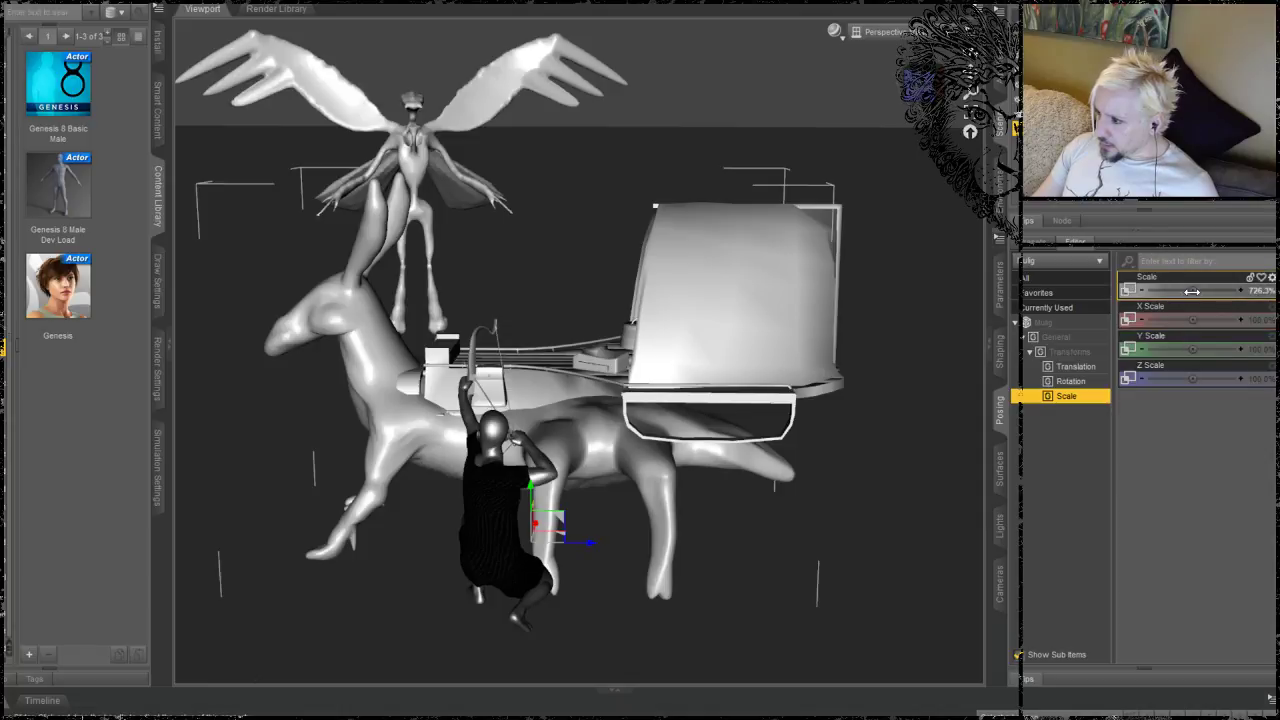
pyautogui.moveTo(1192, 290); pyautogui.dragTo(1220, 289)
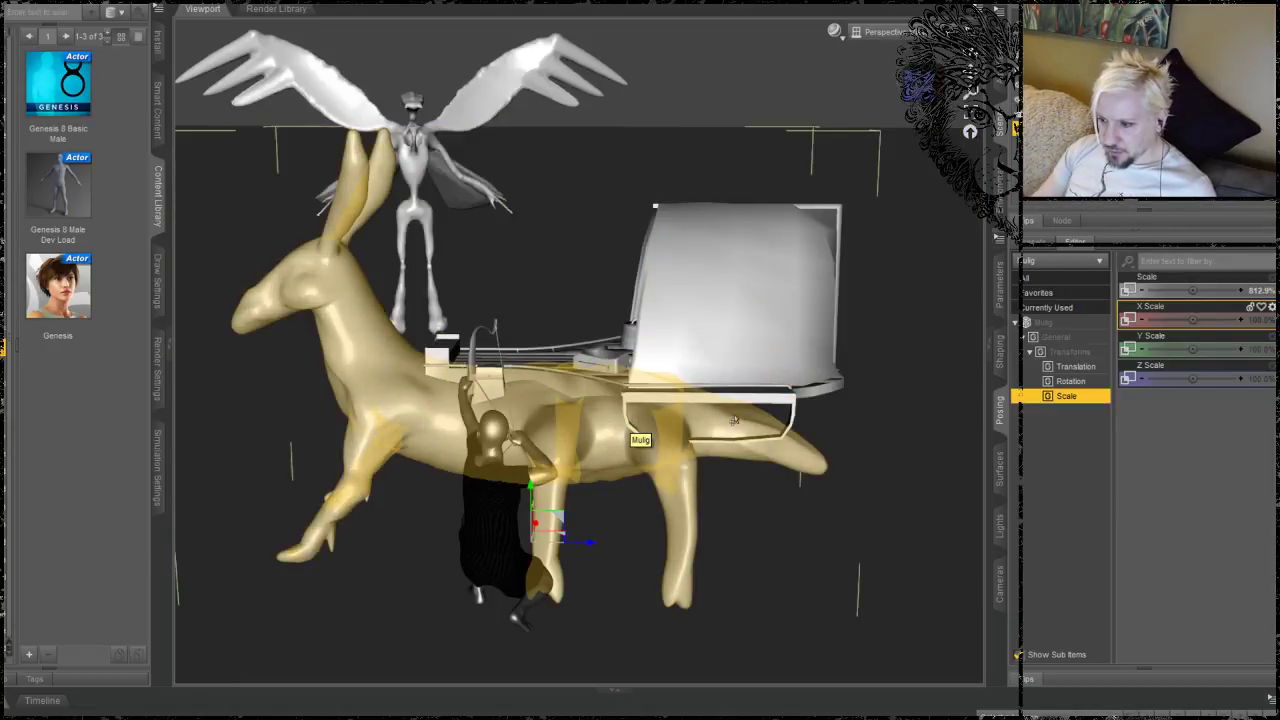
pyautogui.click(723, 393)
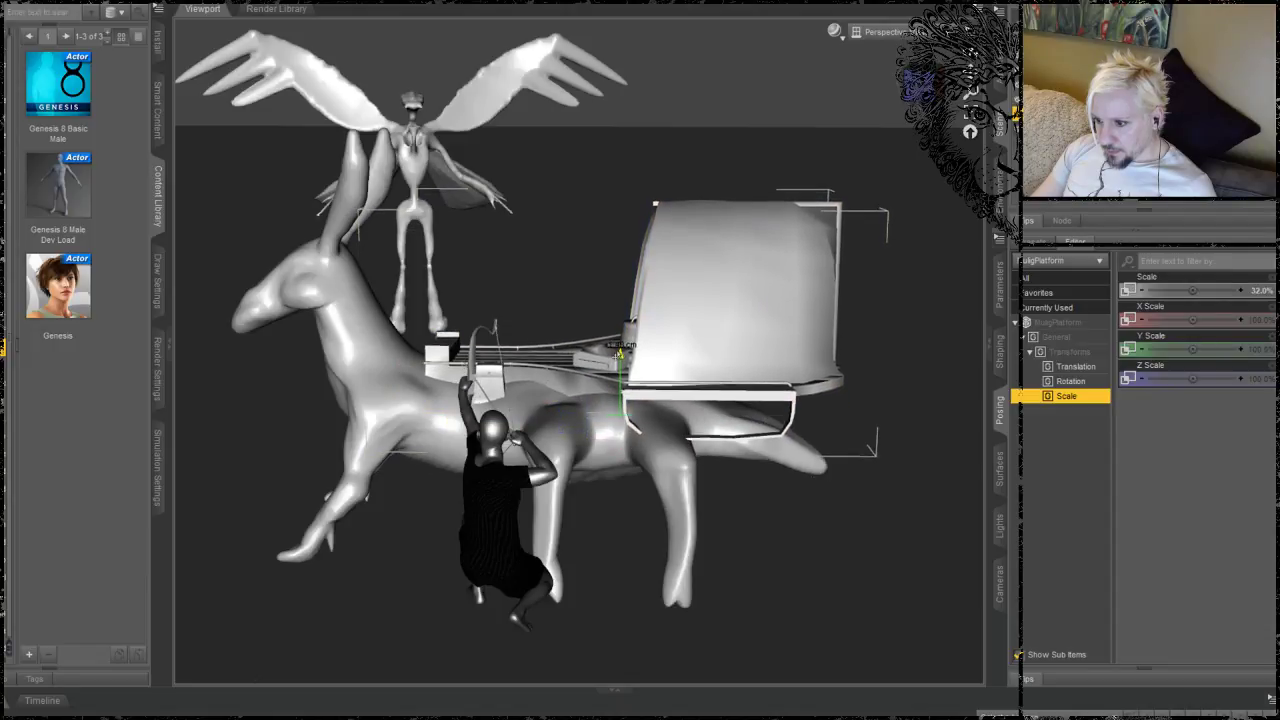
pyautogui.moveTo(619, 353); pyautogui.dragTo(619, 349)
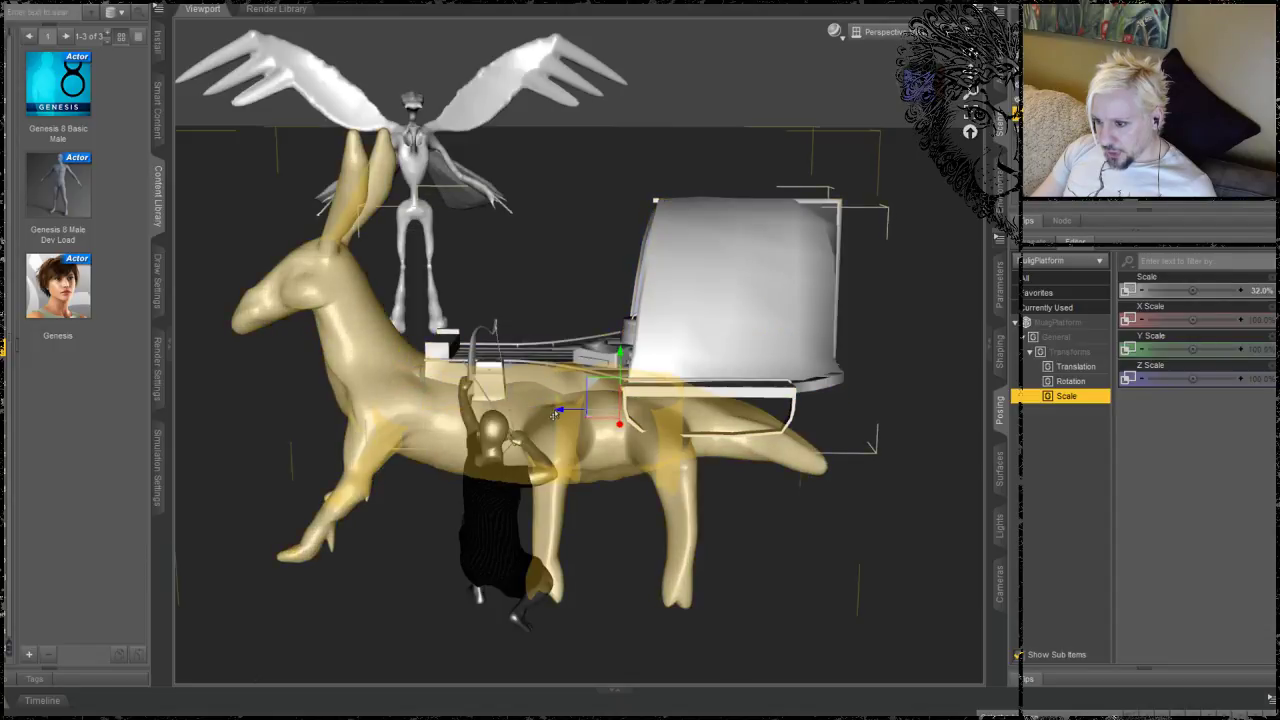
pyautogui.moveTo(559, 411); pyautogui.dragTo(552, 410)
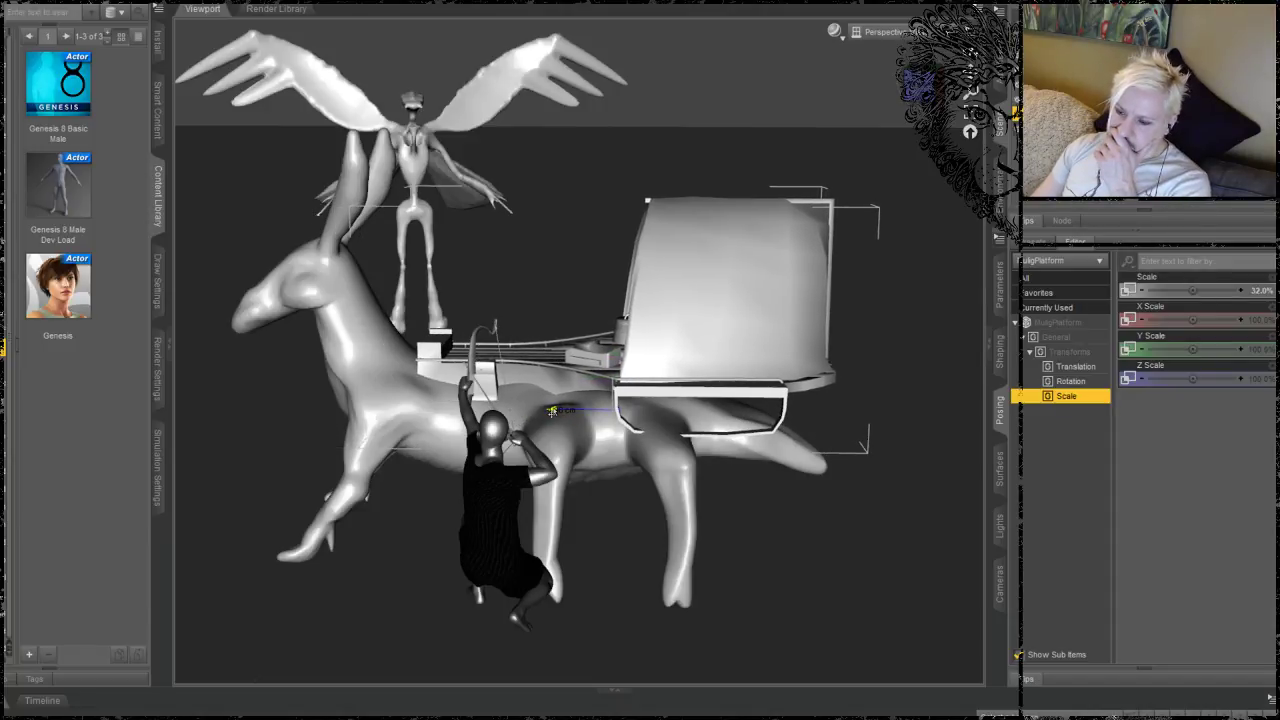
# Step: Scale the Mulig creature to about 1033% and rotate it to about -5.4 degrees X, -73.4 degrees Y and -2.9 degrees Z
pyautogui.click(360, 405)
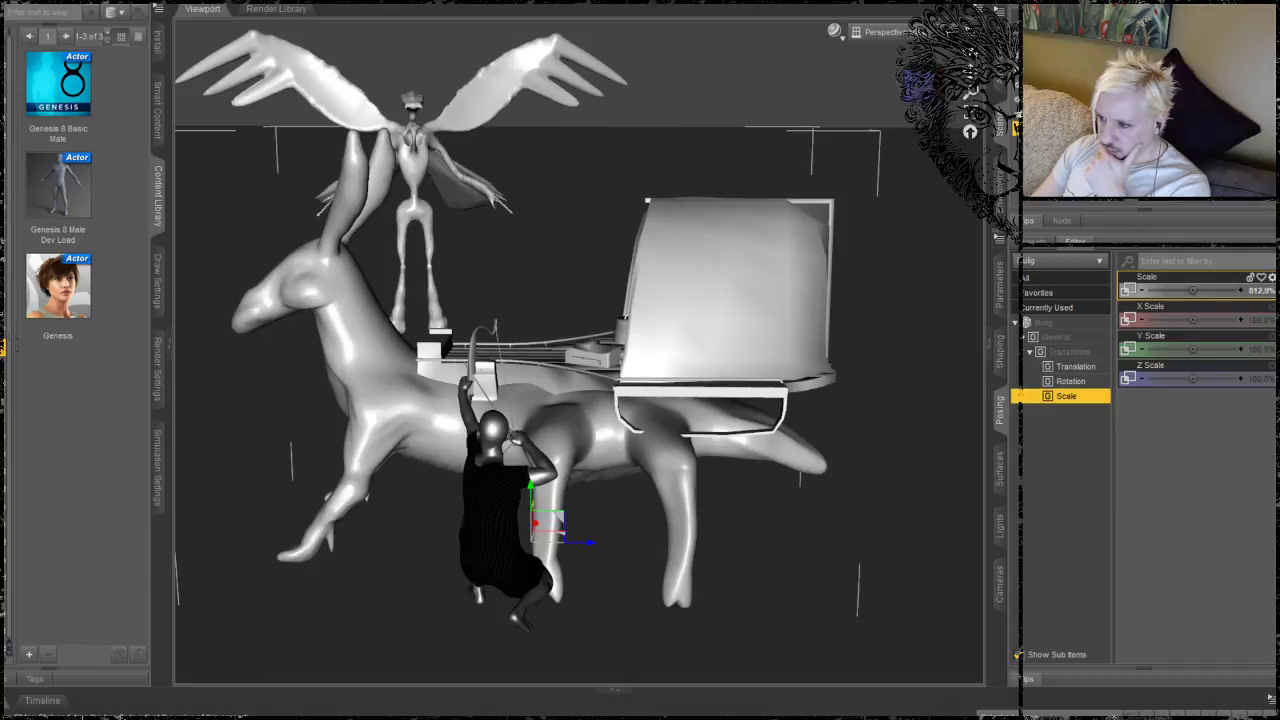
pyautogui.moveTo(1193, 290); pyautogui.dragTo(1222, 289)
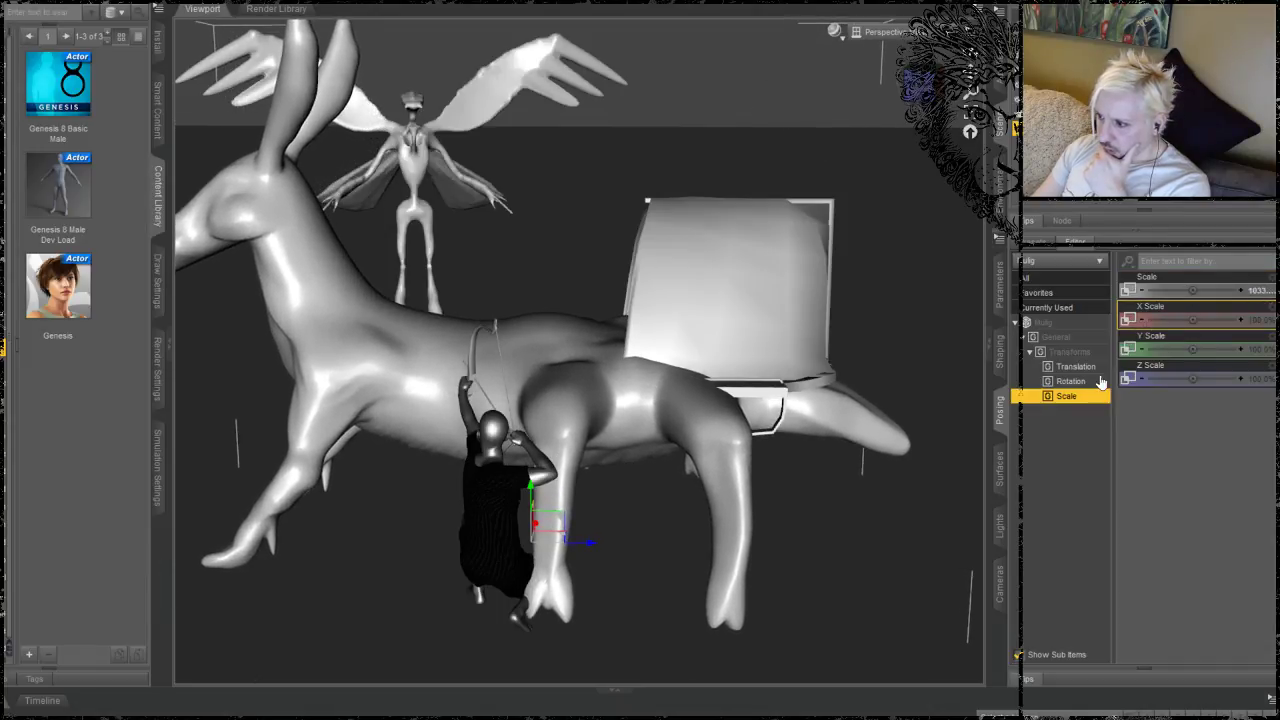
pyautogui.click(1063, 382)
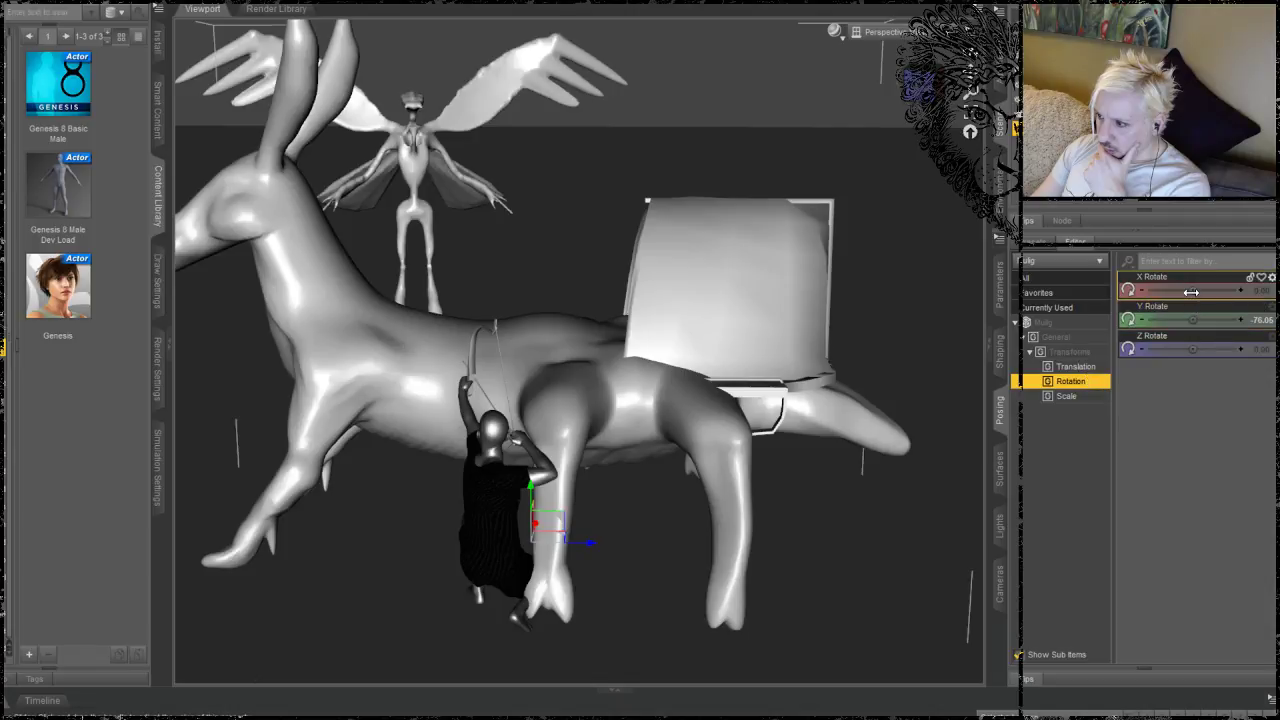
pyautogui.moveTo(1191, 291); pyautogui.dragTo(1217, 291)
pyautogui.hotkey('ctrl', 'z')
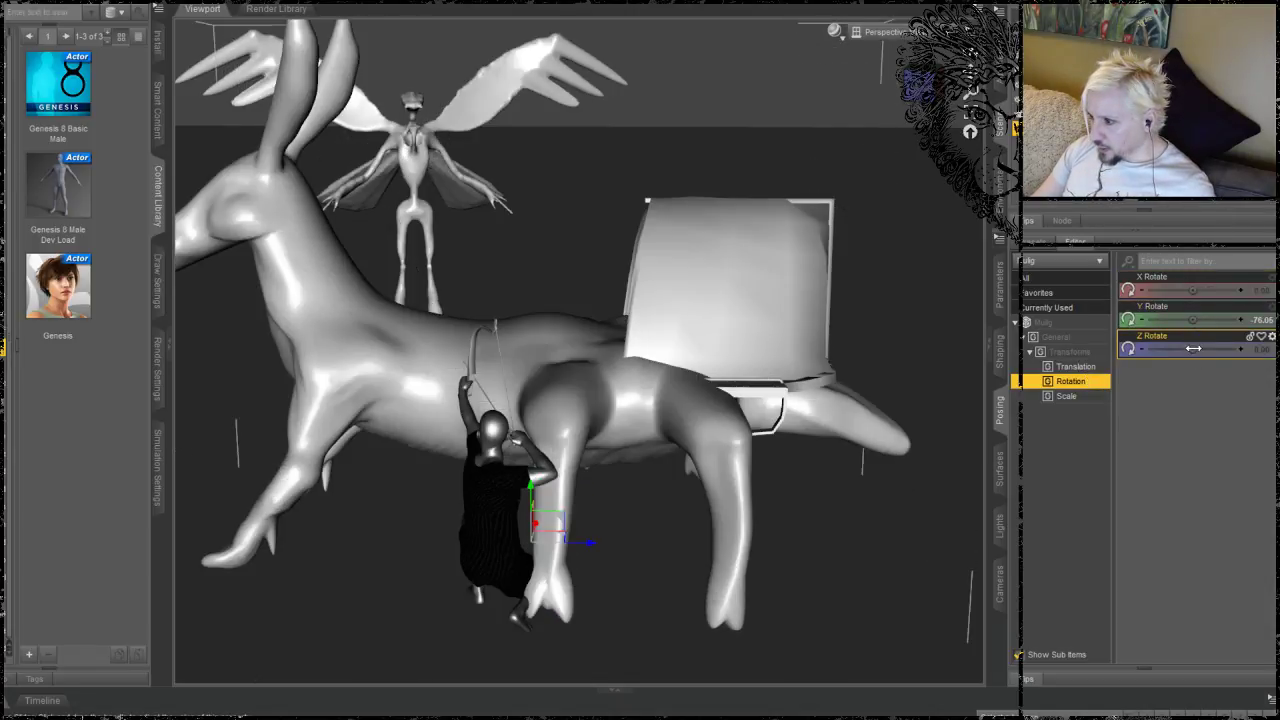
pyautogui.moveTo(1193, 348); pyautogui.dragTo(1180, 290)
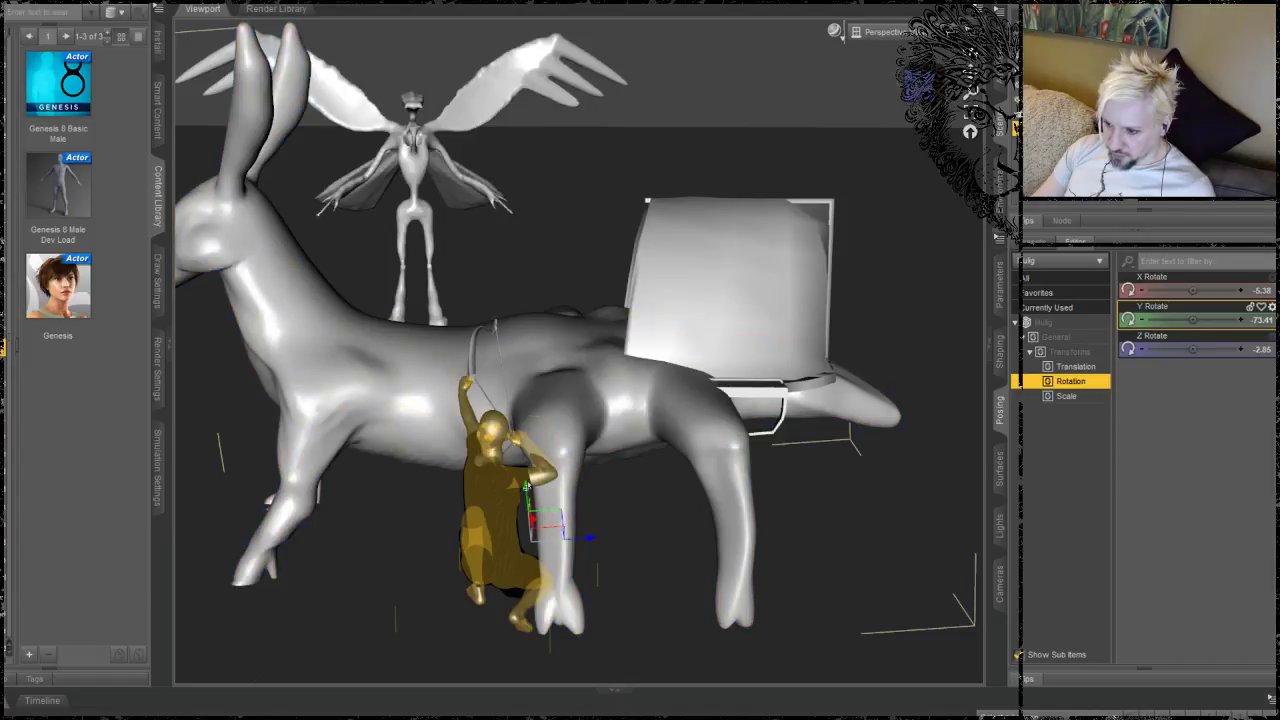
# Step: Raise the Mulig creature and shift it toward its tail, and lift MuligPlatform to sit on the creature's back
pyautogui.moveTo(525, 487)
pyautogui.mouseDown()
pyautogui.moveTo(522, 447)
pyautogui.moveTo(523, 465)
pyautogui.mouseUp()
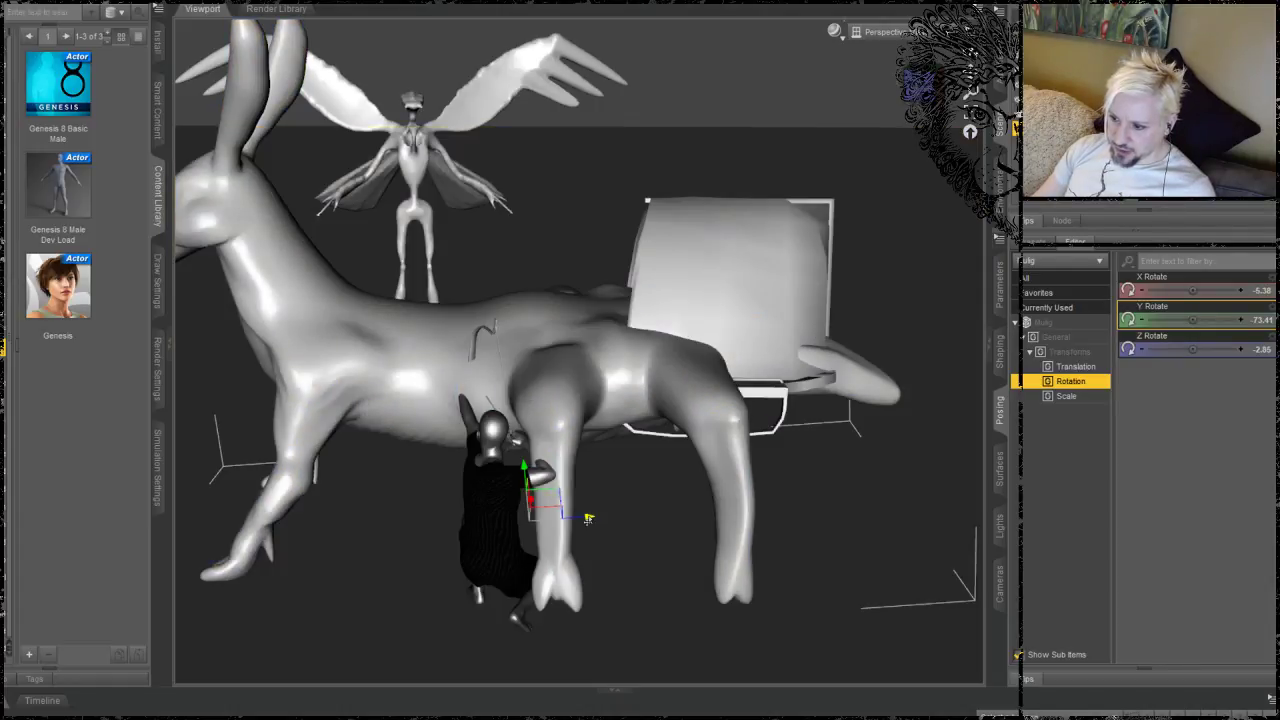
pyautogui.moveTo(588, 519); pyautogui.dragTo(639, 514)
pyautogui.click(719, 310)
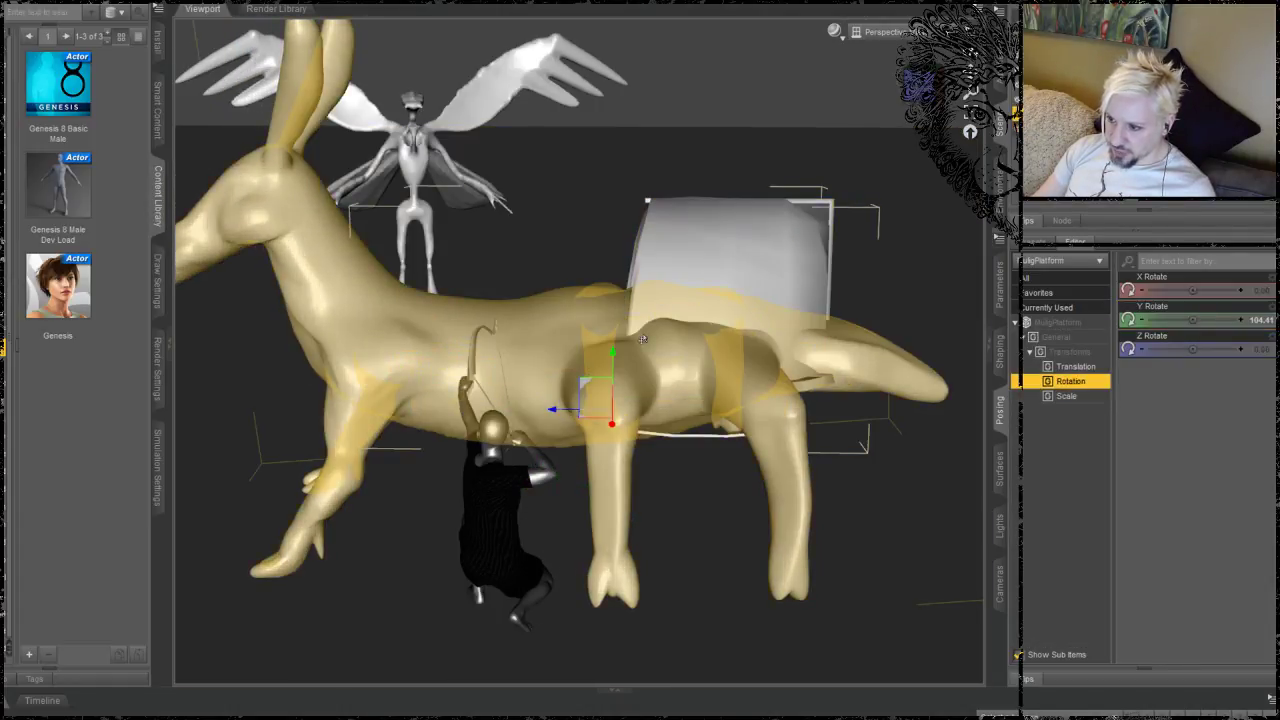
pyautogui.click(600, 322)
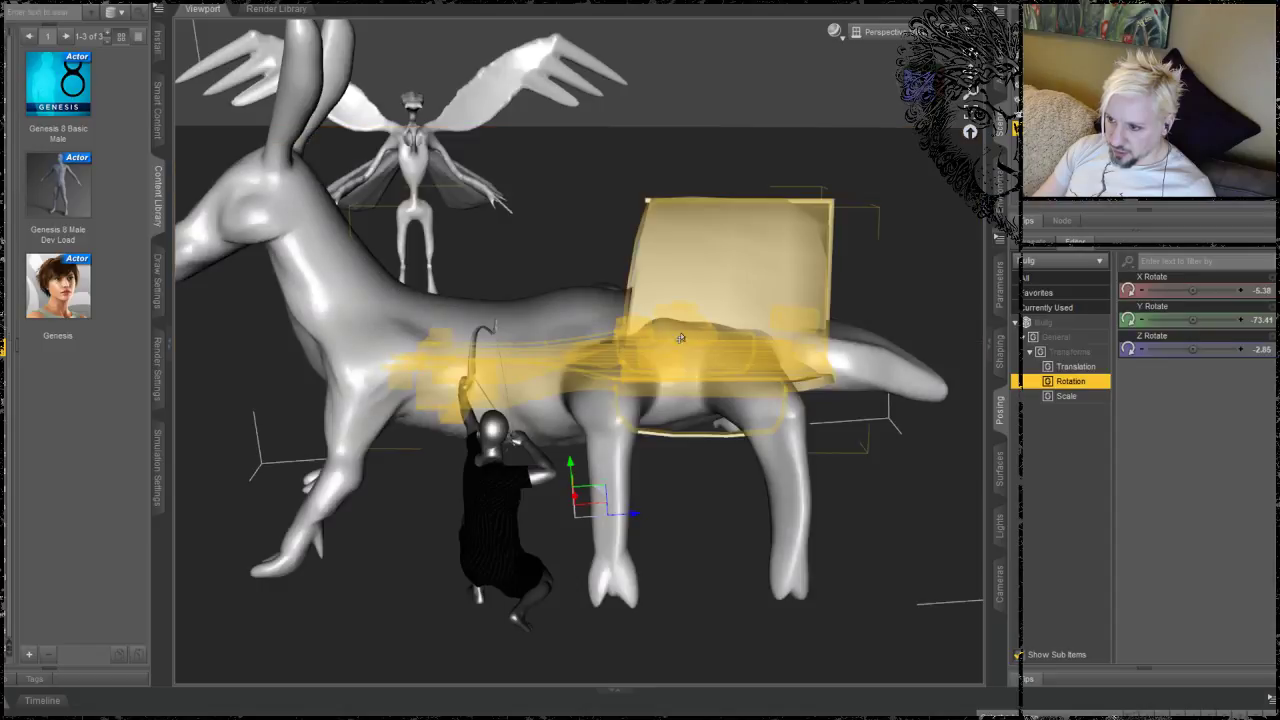
pyautogui.click(715, 314)
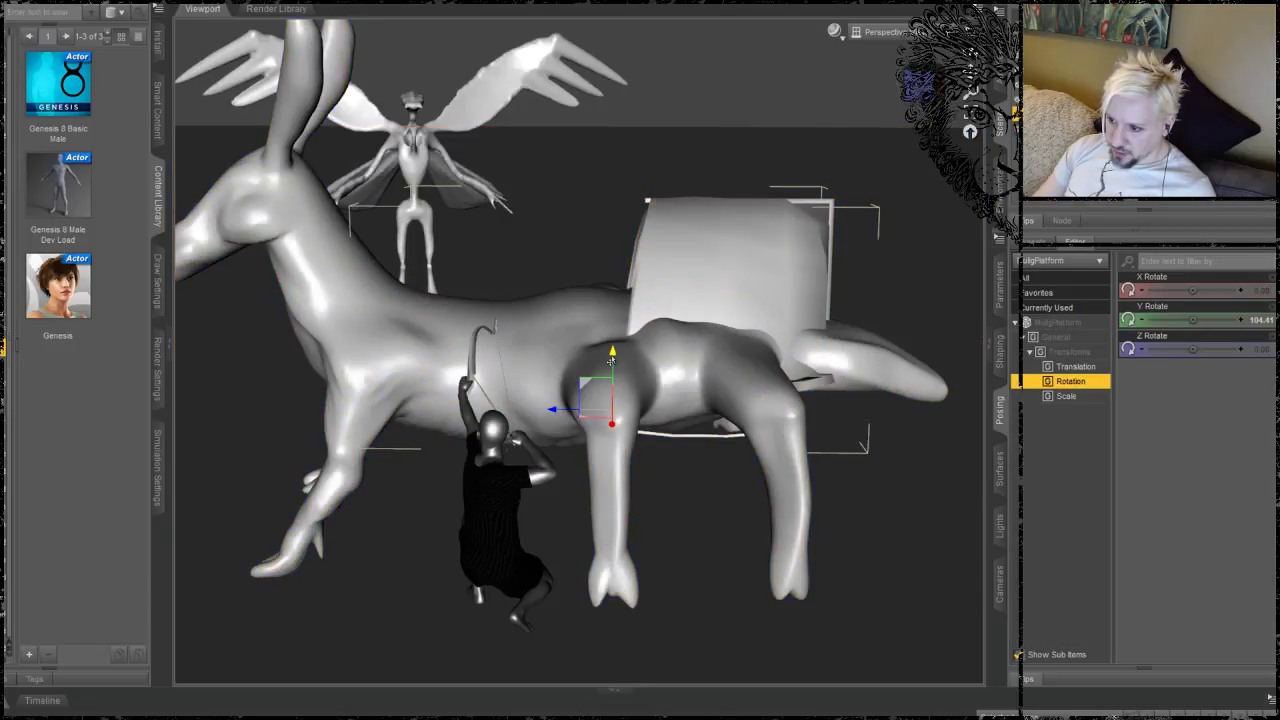
pyautogui.moveTo(612, 360); pyautogui.dragTo(613, 289)
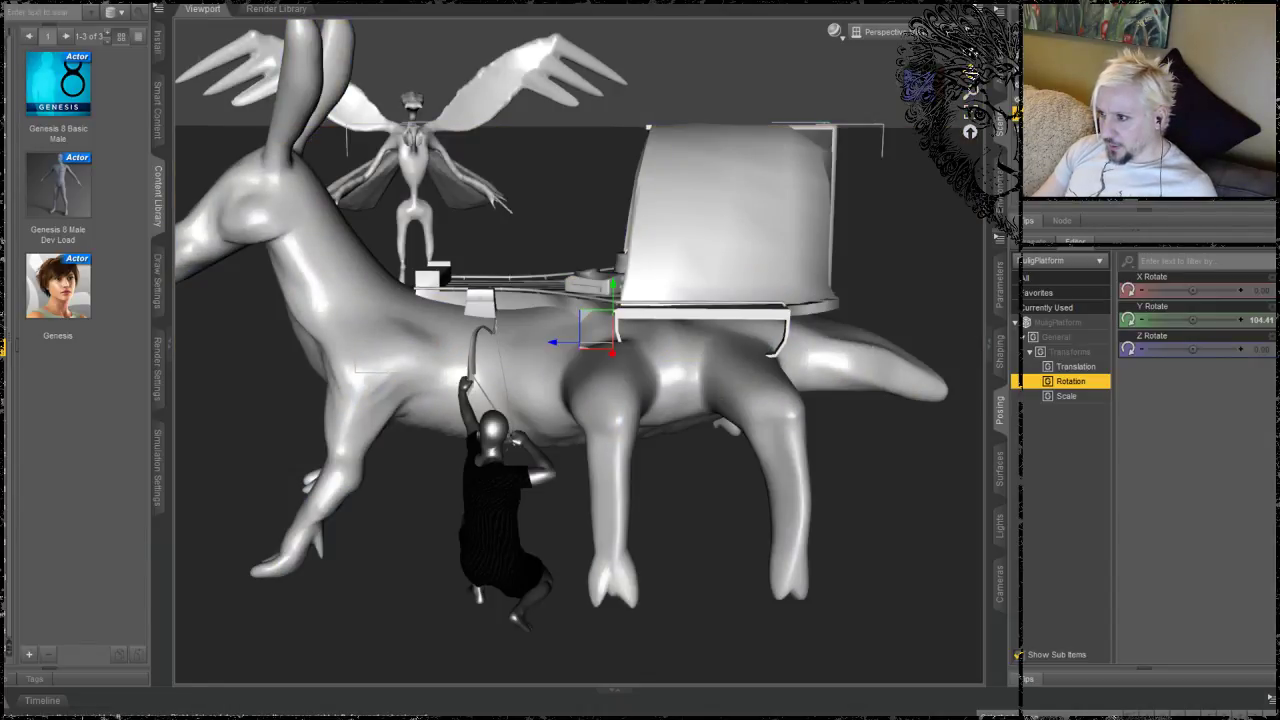
# Step: Select the whole Genesis 8 Male archer and move it along Z, out from beside the Mulig creature's legs
pyautogui.moveTo(970, 72)
pyautogui.mouseDown()
pyautogui.moveTo(984, 96)
pyautogui.moveTo(980, 68)
pyautogui.moveTo(1105, 170)
pyautogui.moveTo(1070, 165)
pyautogui.moveTo(955, 74)
pyautogui.mouseUp()
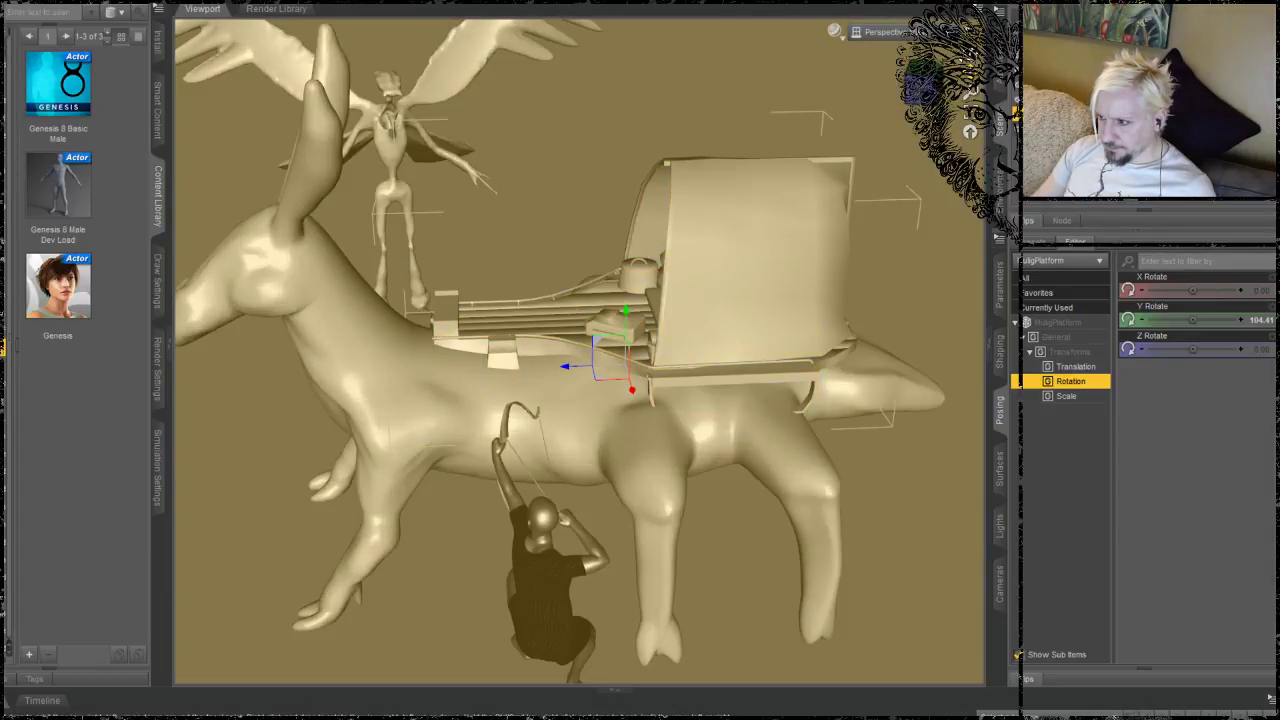
pyautogui.moveTo(970, 52); pyautogui.dragTo(872, 26)
pyautogui.moveTo(872, 190); pyautogui.dragTo(865, 213)
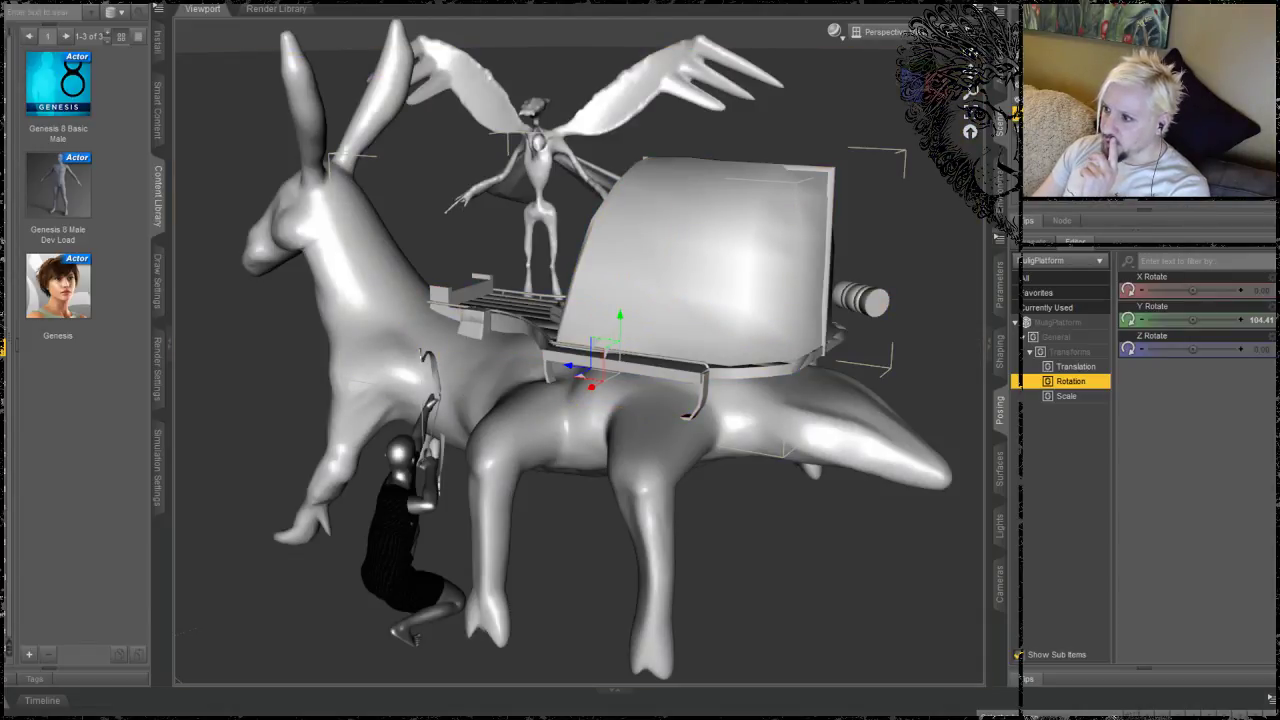
pyautogui.click(1080, 57)
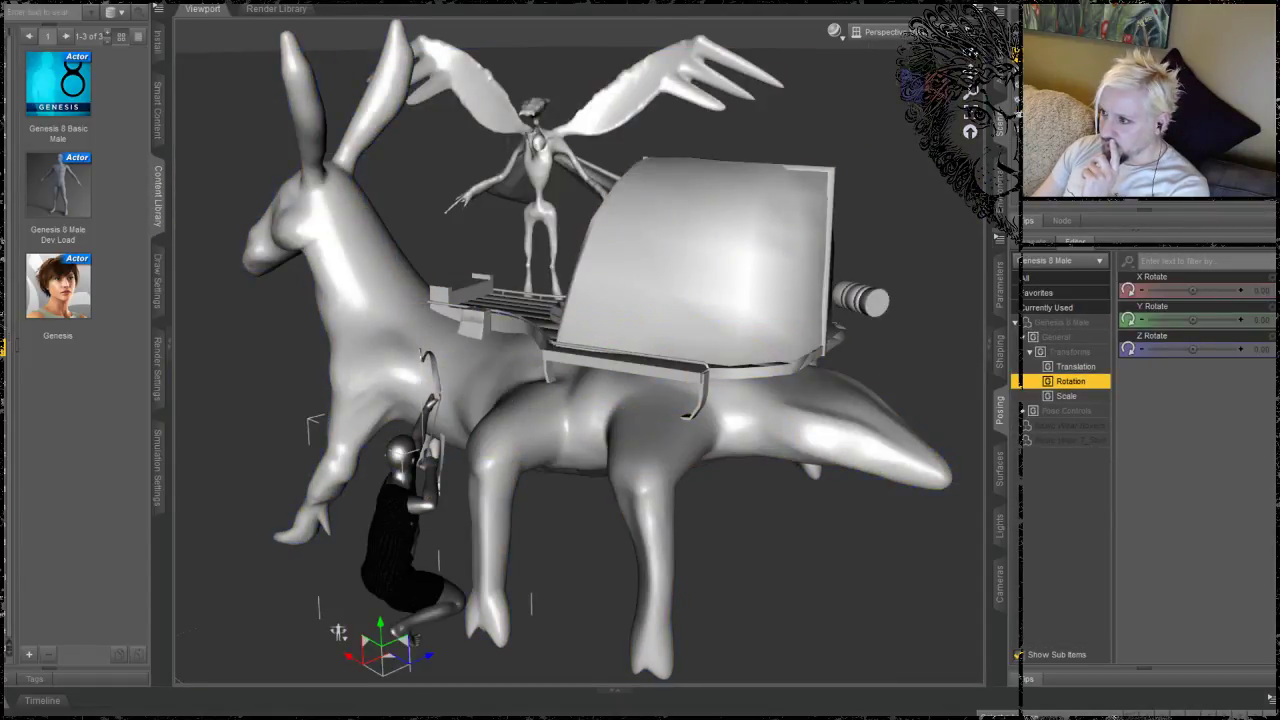
pyautogui.click(425, 470)
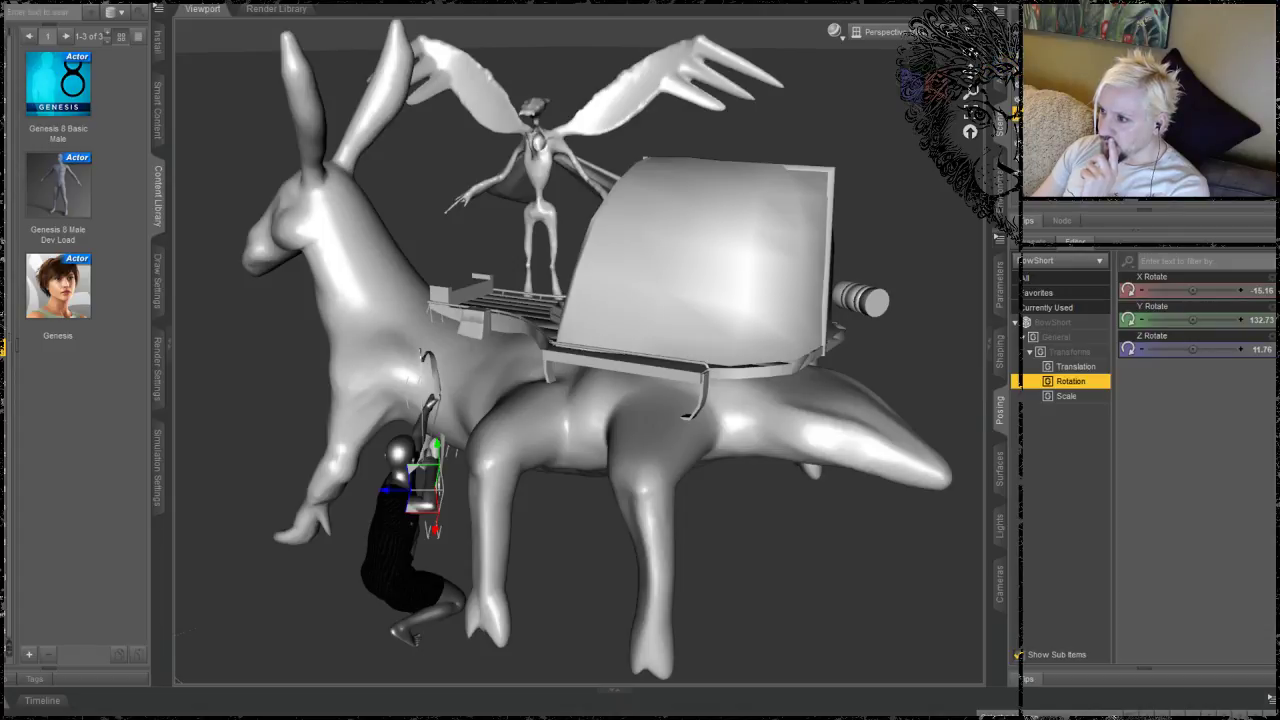
pyautogui.click(1080, 57)
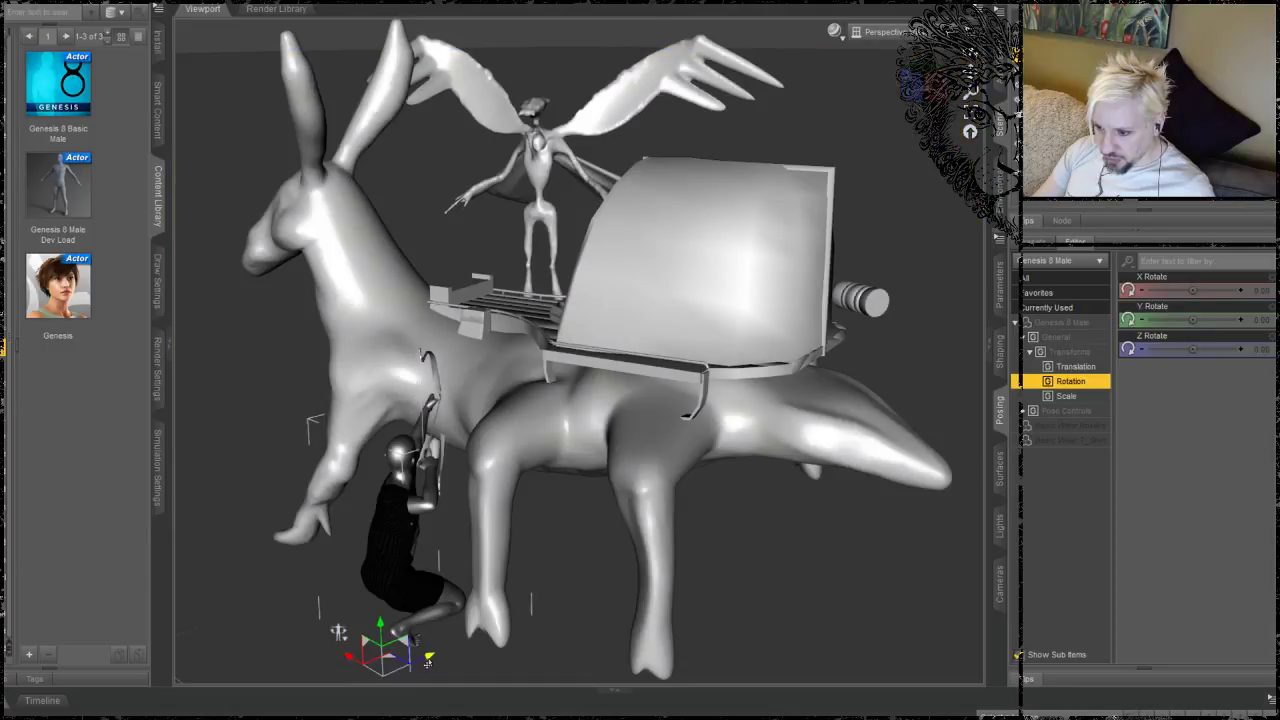
pyautogui.moveTo(428, 660); pyautogui.dragTo(297, 703)
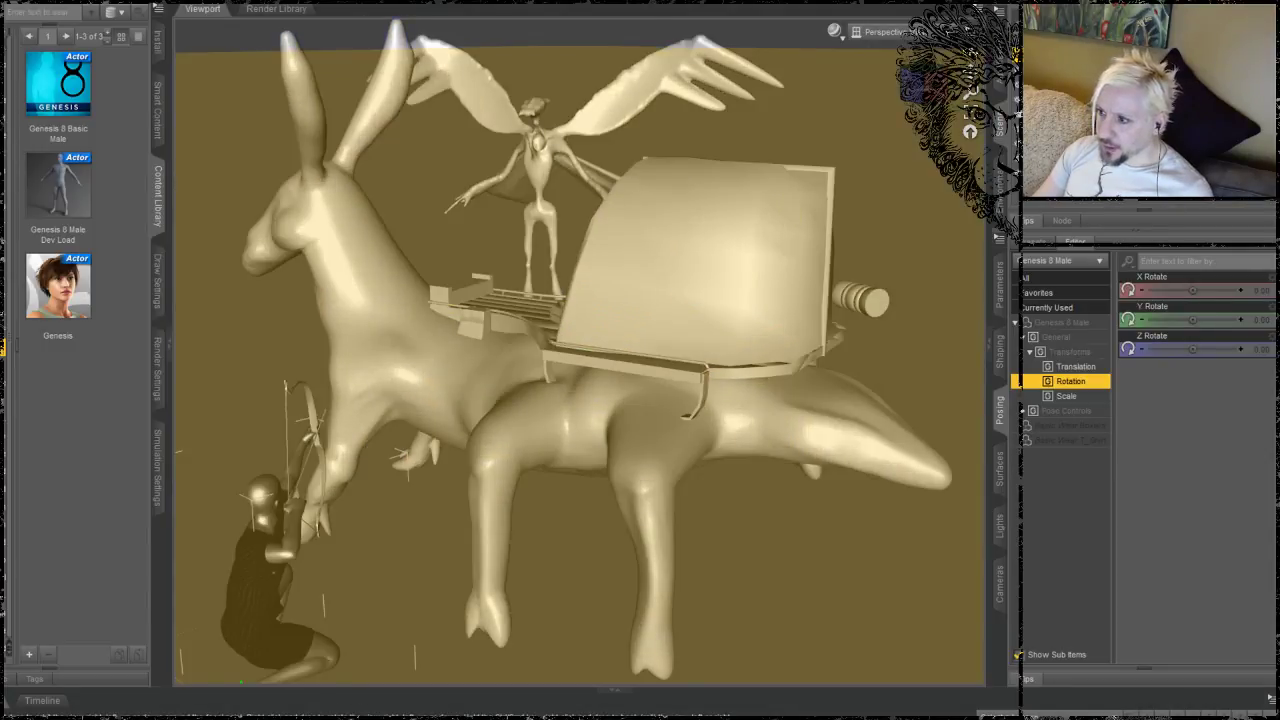
# Step: Try shifting the archer from its new spot near the creature's front legs, and undo the shift
pyautogui.moveTo(974, 59); pyautogui.dragTo(906, 144)
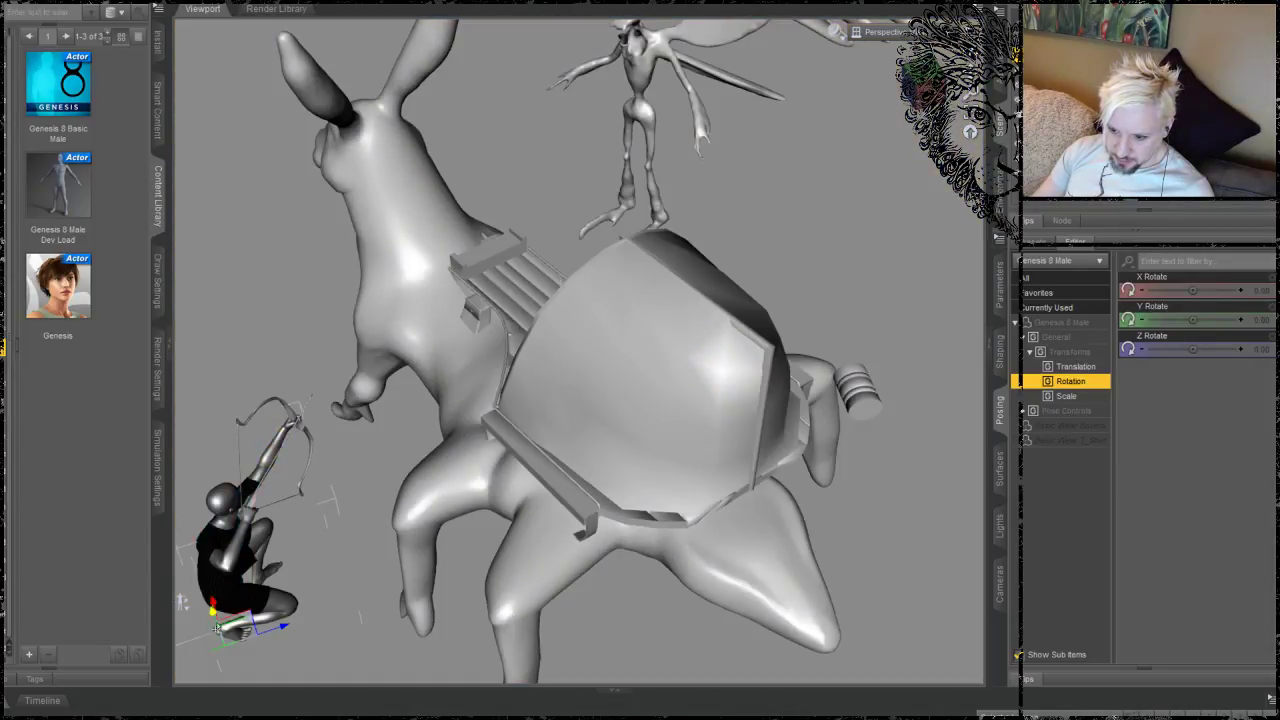
pyautogui.moveTo(213, 621); pyautogui.dragTo(235, 655)
pyautogui.hotkey('ctrl', 'z')
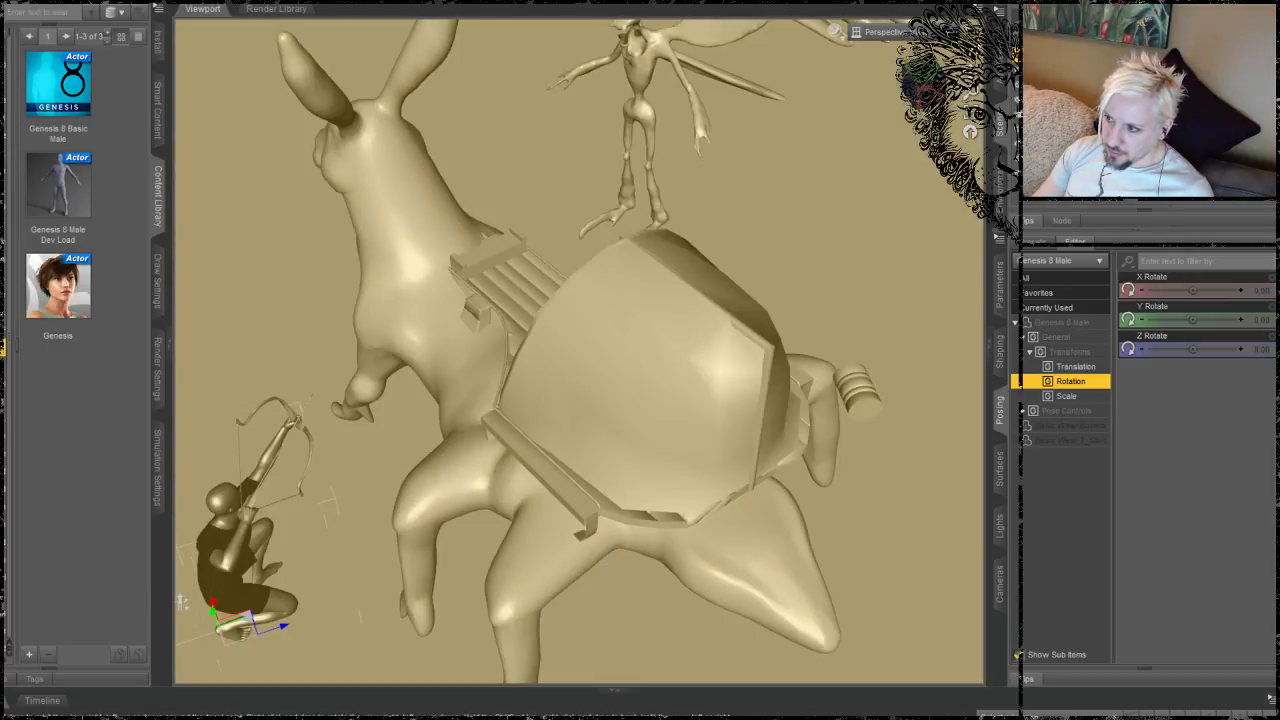
pyautogui.moveTo(970, 131); pyautogui.dragTo(985, 94)
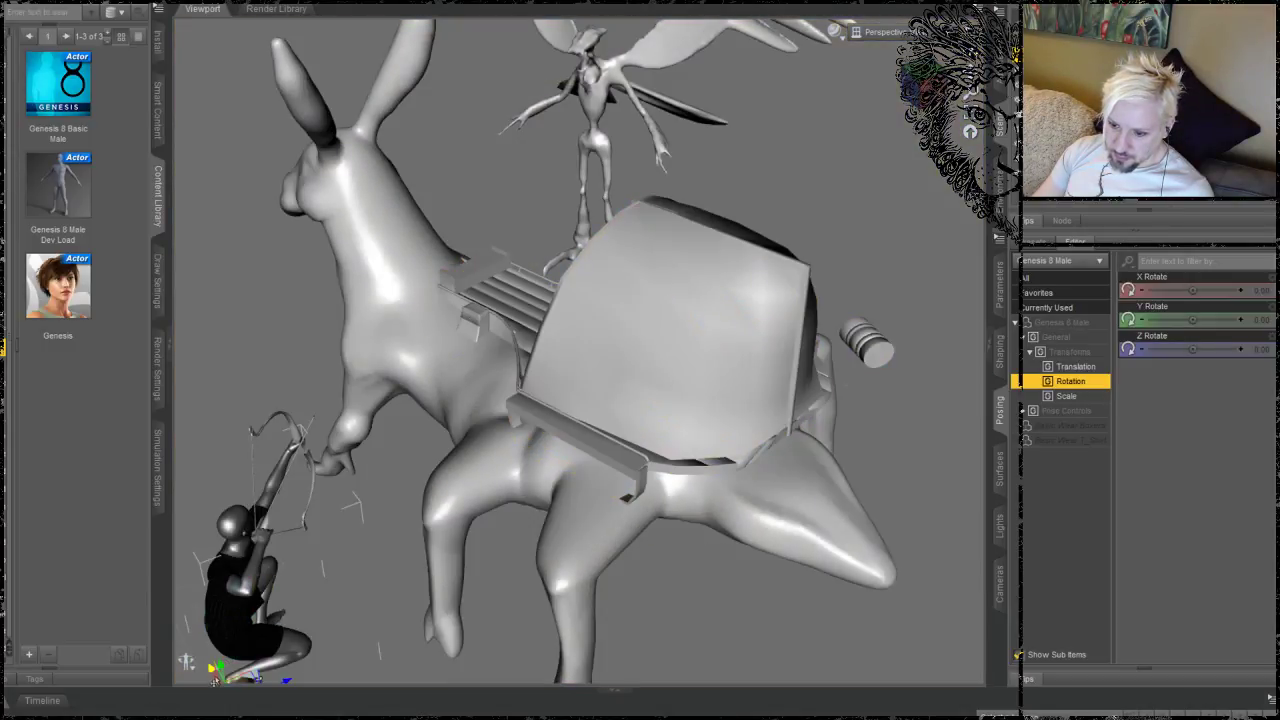
# Step: Move the archer to a new spot near the Mulig creature's front legs and check the placement from low and high angles
pyautogui.moveTo(221, 672); pyautogui.dragTo(263, 719)
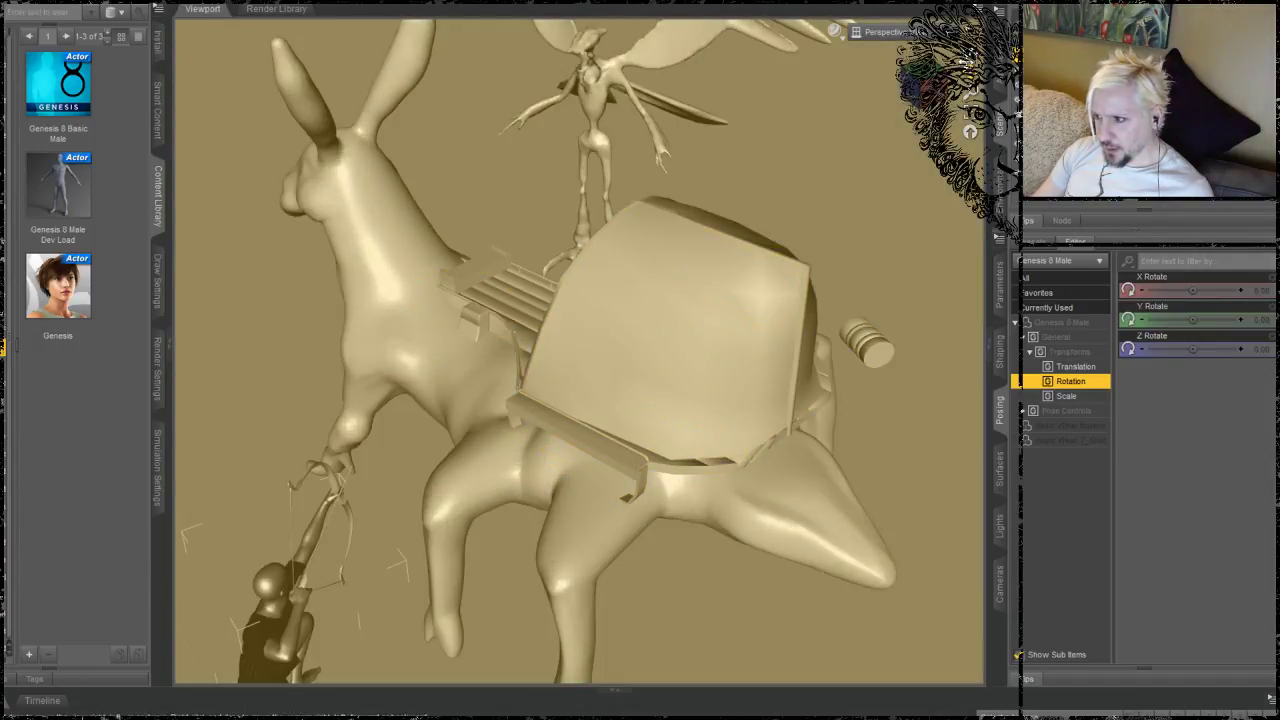
pyautogui.moveTo(967, 62); pyautogui.dragTo(958, 11)
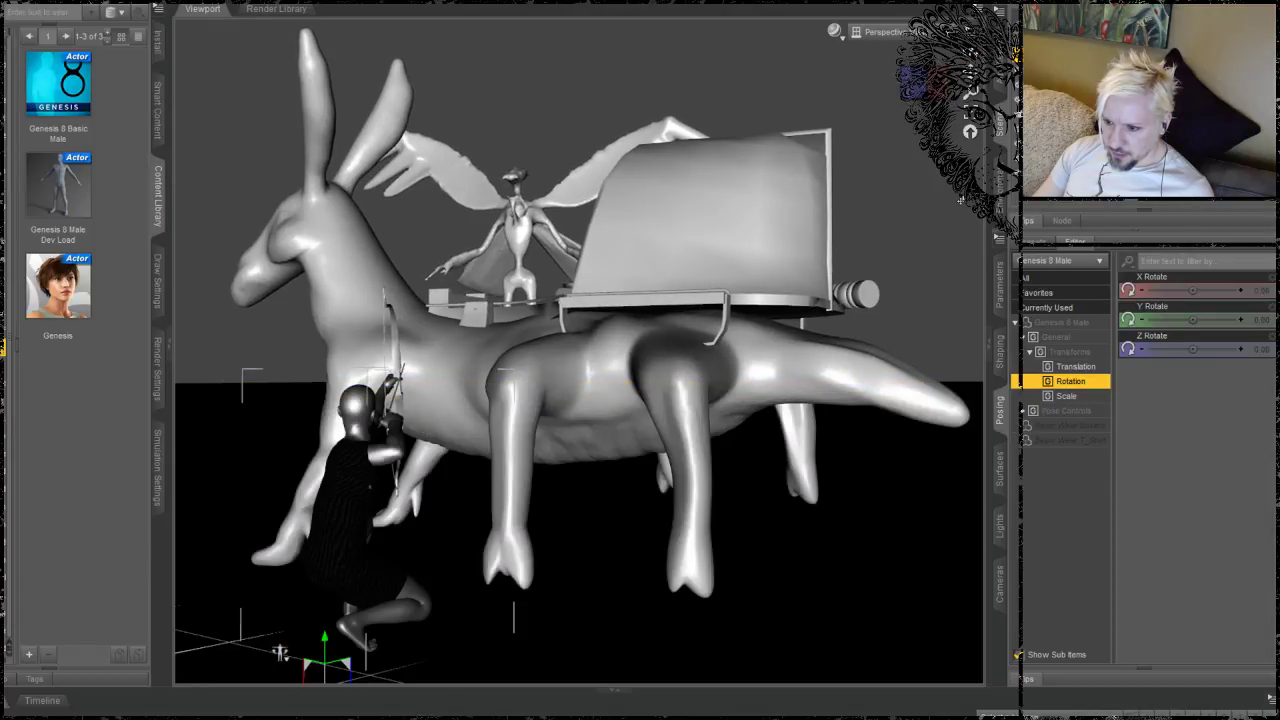
pyautogui.moveTo(967, 62); pyautogui.dragTo(1037, 56)
pyautogui.keyDown('alt'); pyautogui.moveTo(733, 637); pyautogui.dragTo(900, 600); pyautogui.keyUp('alt')
pyautogui.moveTo(970, 82); pyautogui.dragTo(945, 84)
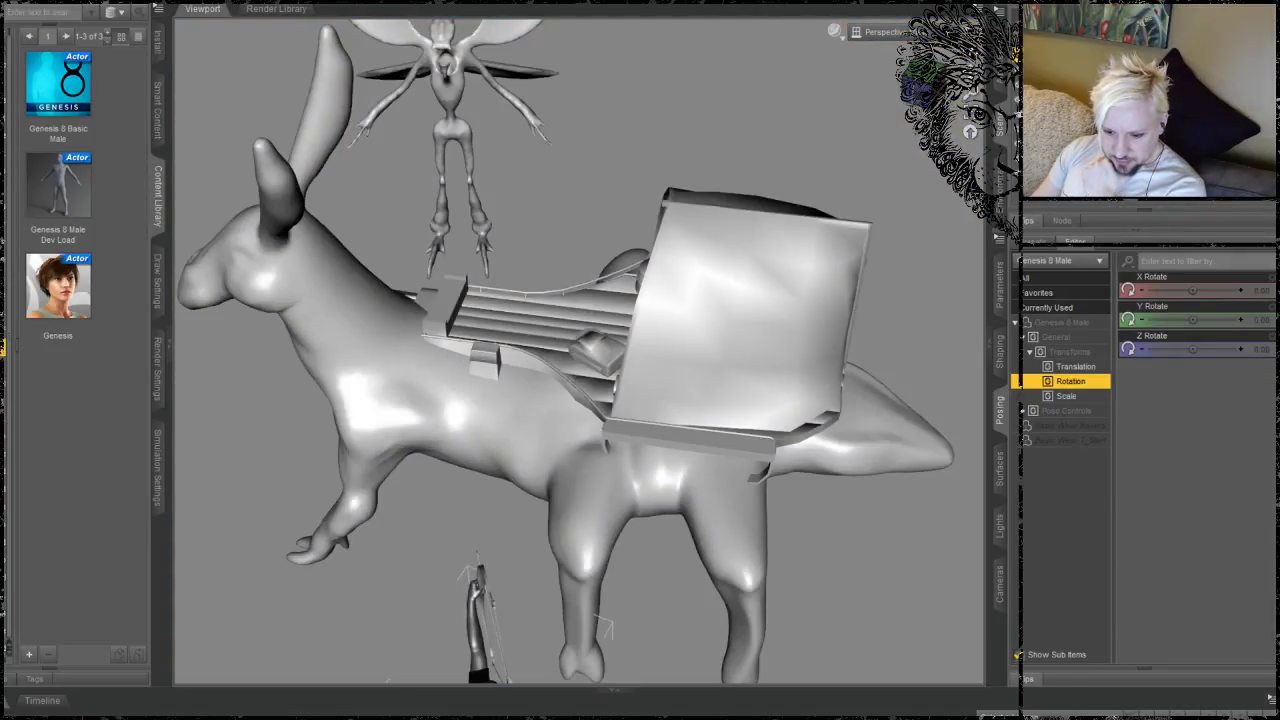
# Step: Switch to File Explorer, open the TfTCritters05s illustration, and compare its creature and covered platform with the DAZ Studio scene
pyautogui.hotkey('alt', 'Tab')
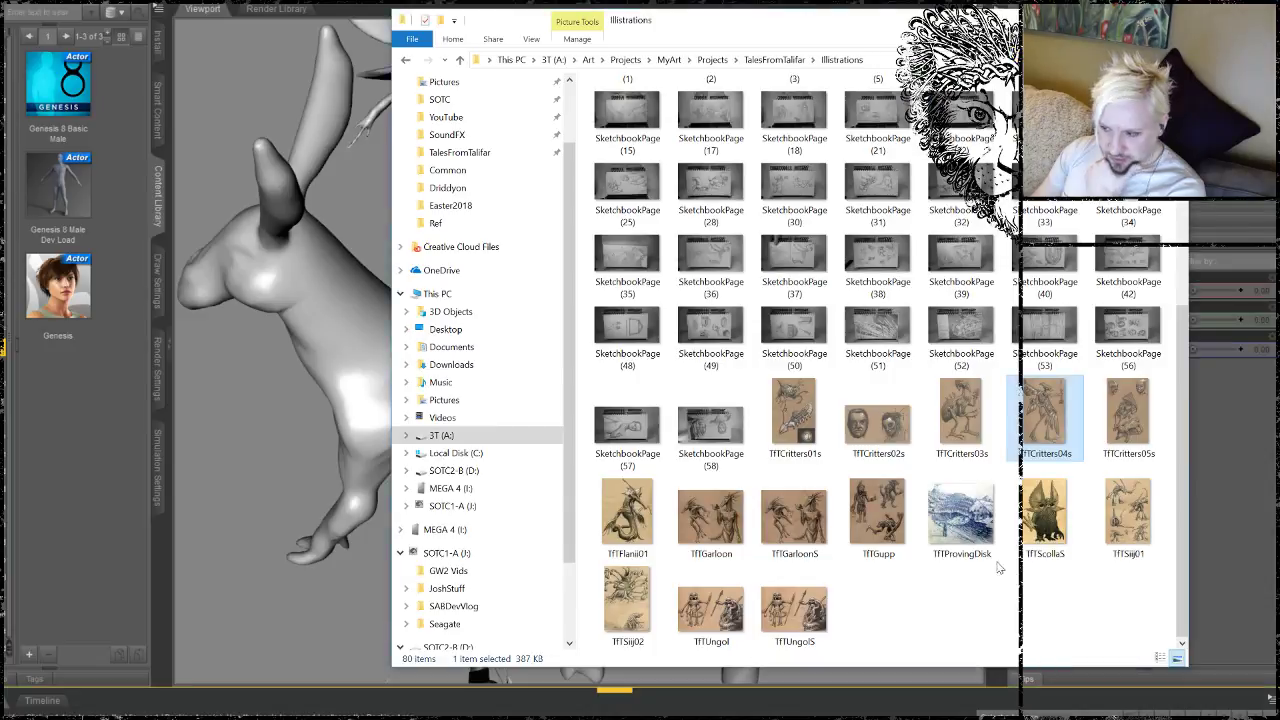
pyautogui.doubleClick(1128, 422)
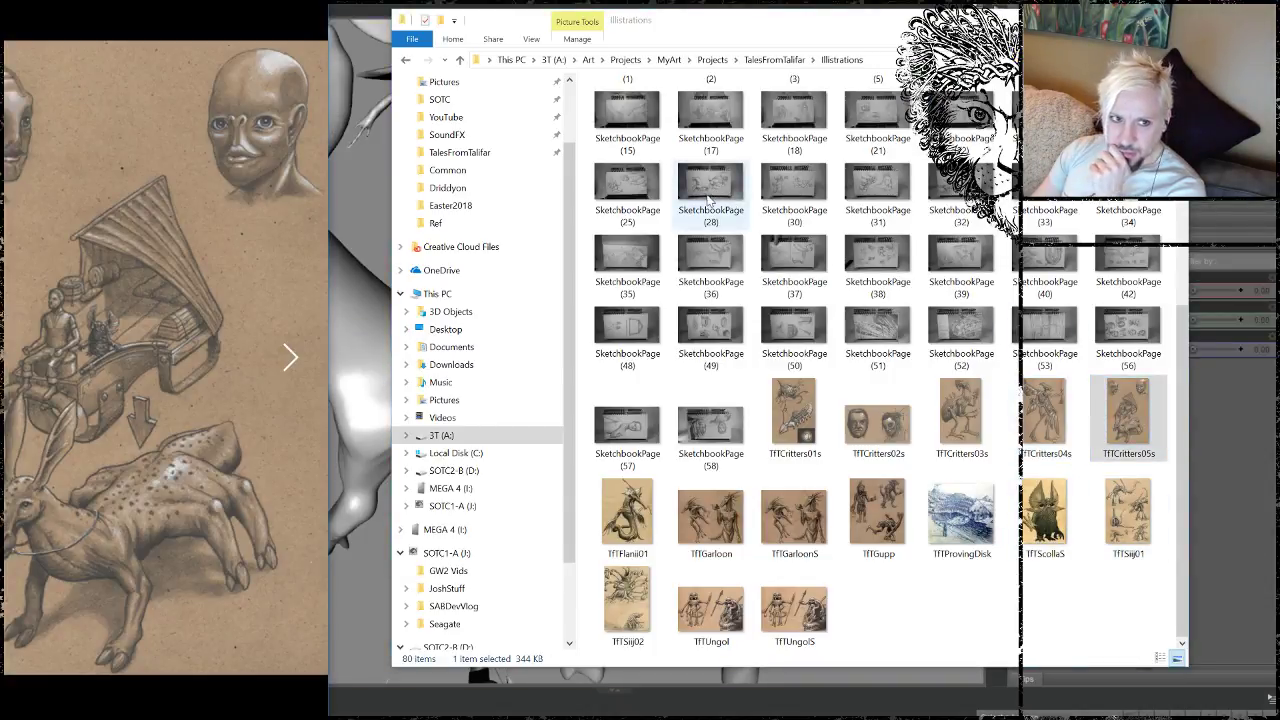
pyautogui.moveTo(328, 712); pyautogui.dragTo(358, 712)
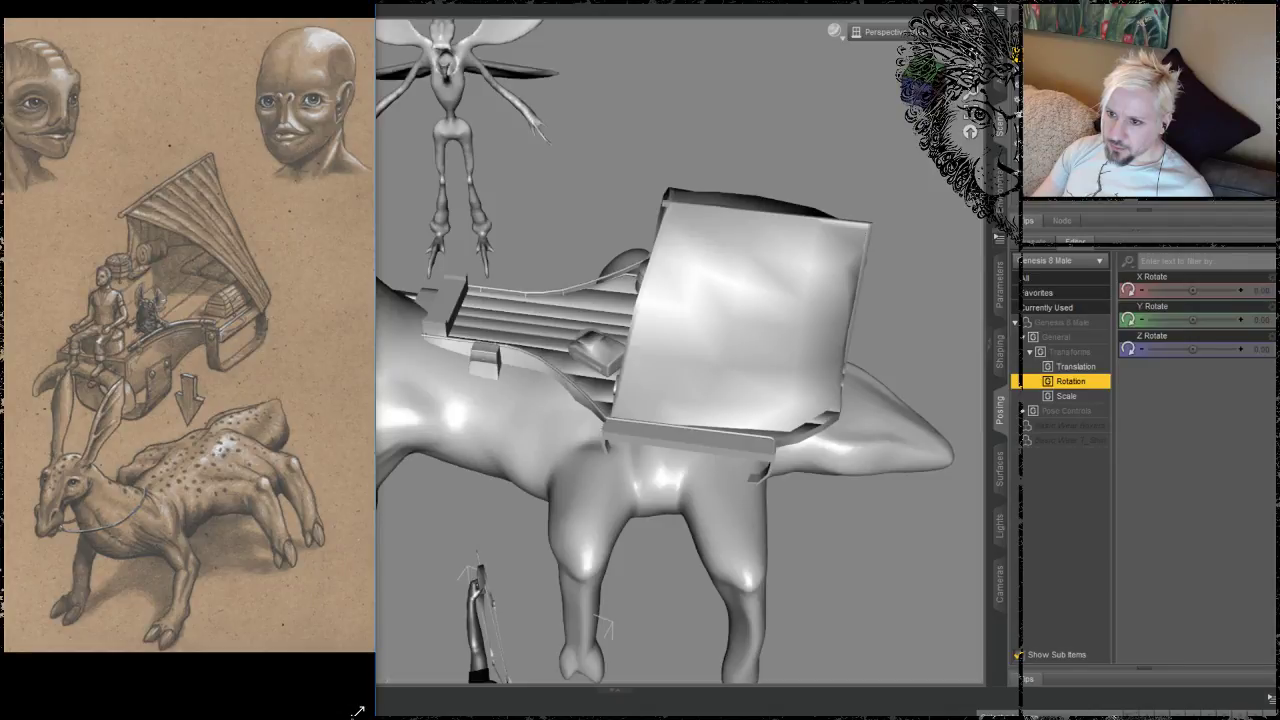
pyautogui.click(265, 8)
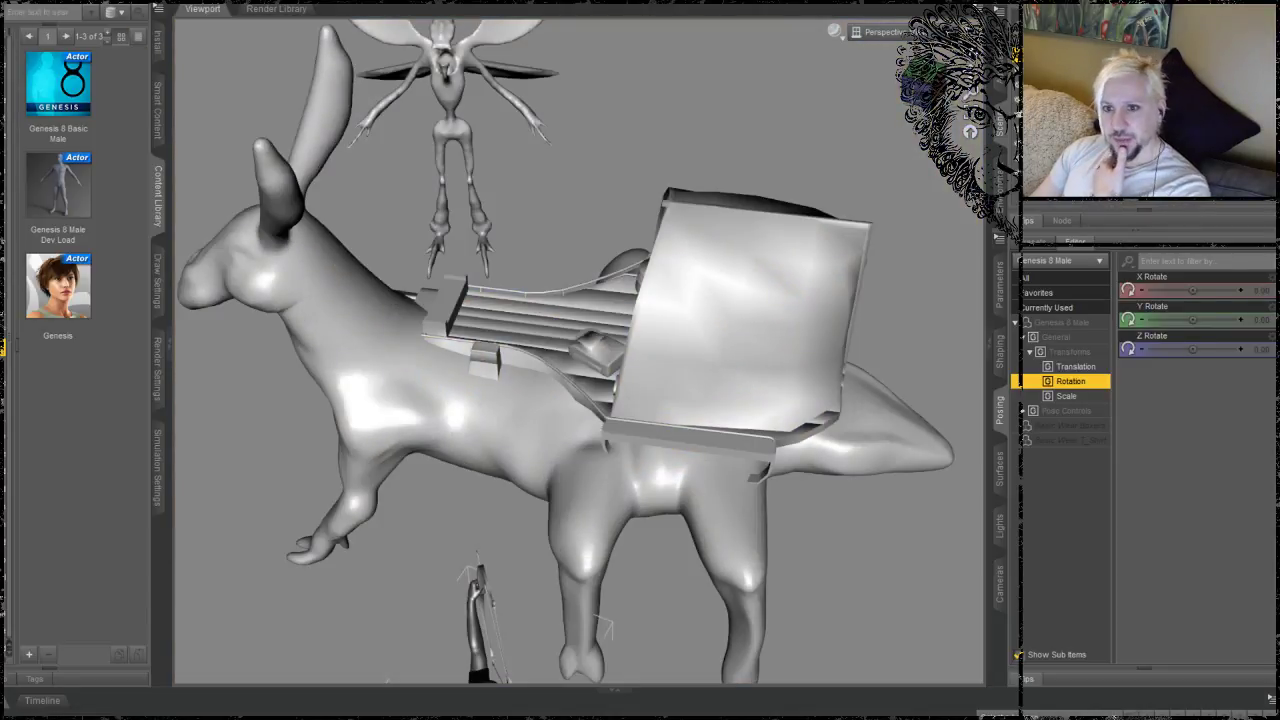
# Step: Start saving the assembled creature, platform and archer setup as a scene file
pyautogui.hotkey('alt', 'f')
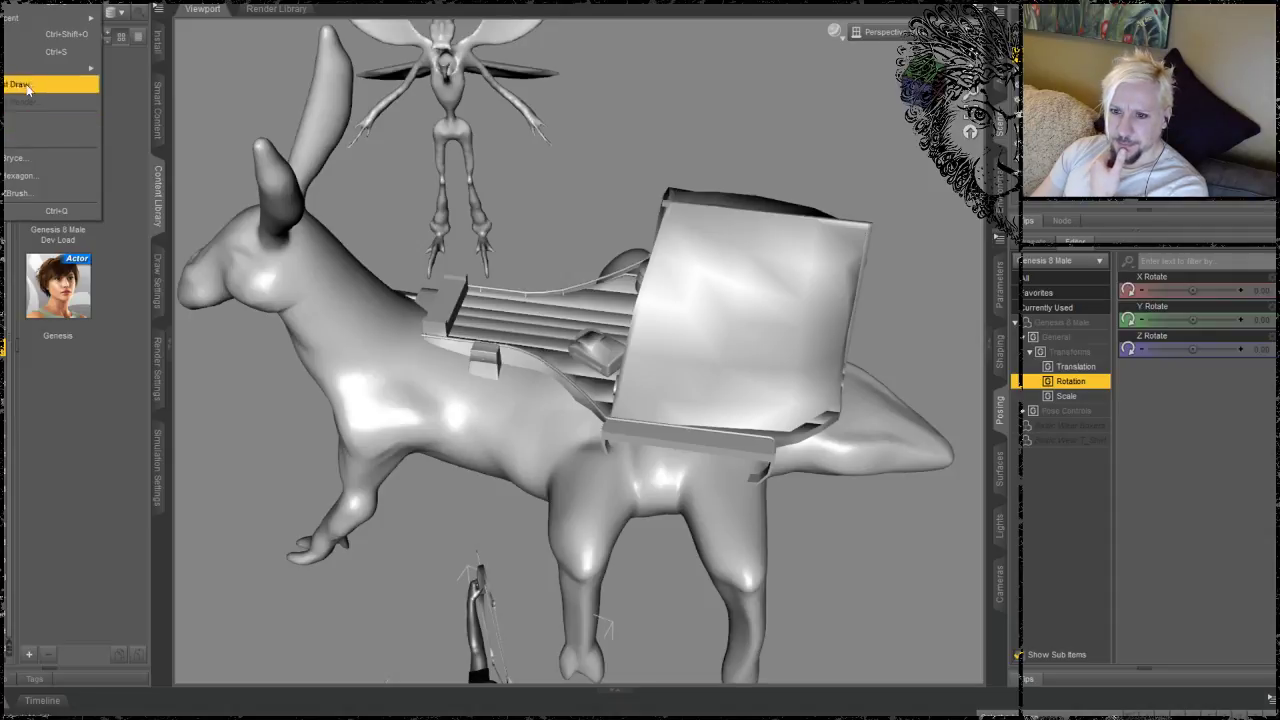
pyautogui.moveTo(7, 20)
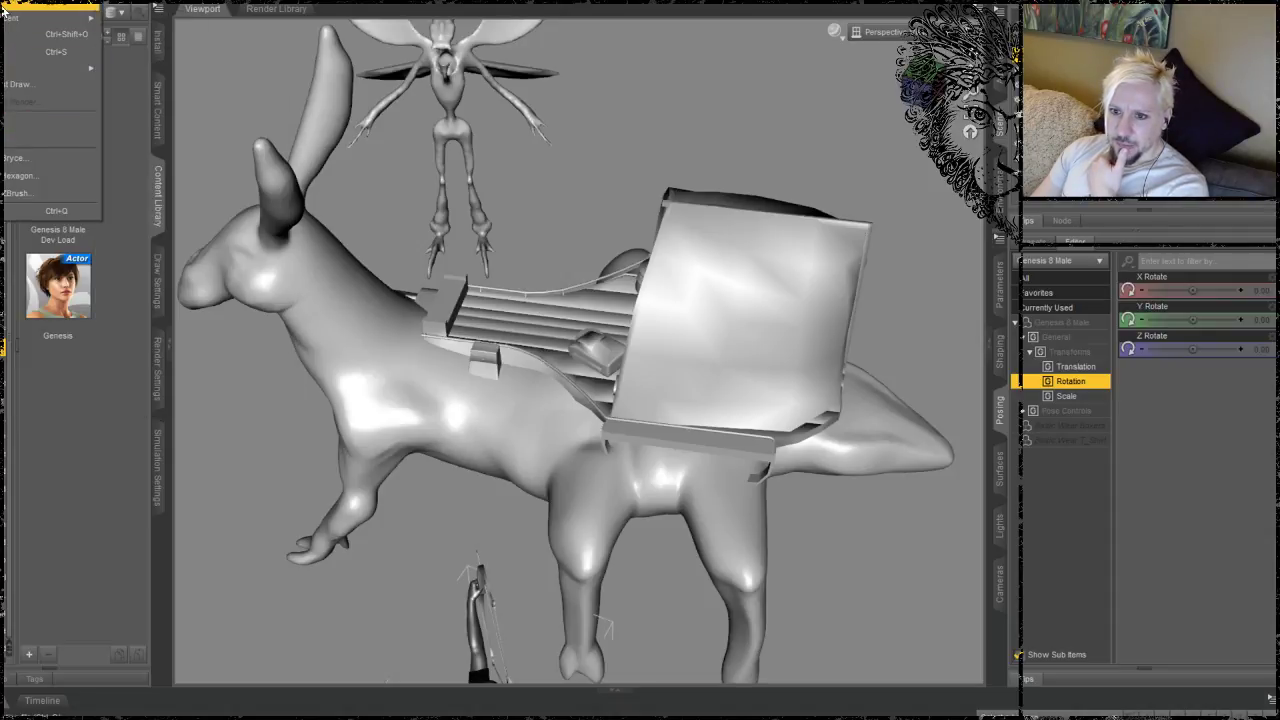
pyautogui.moveTo(28, 70)
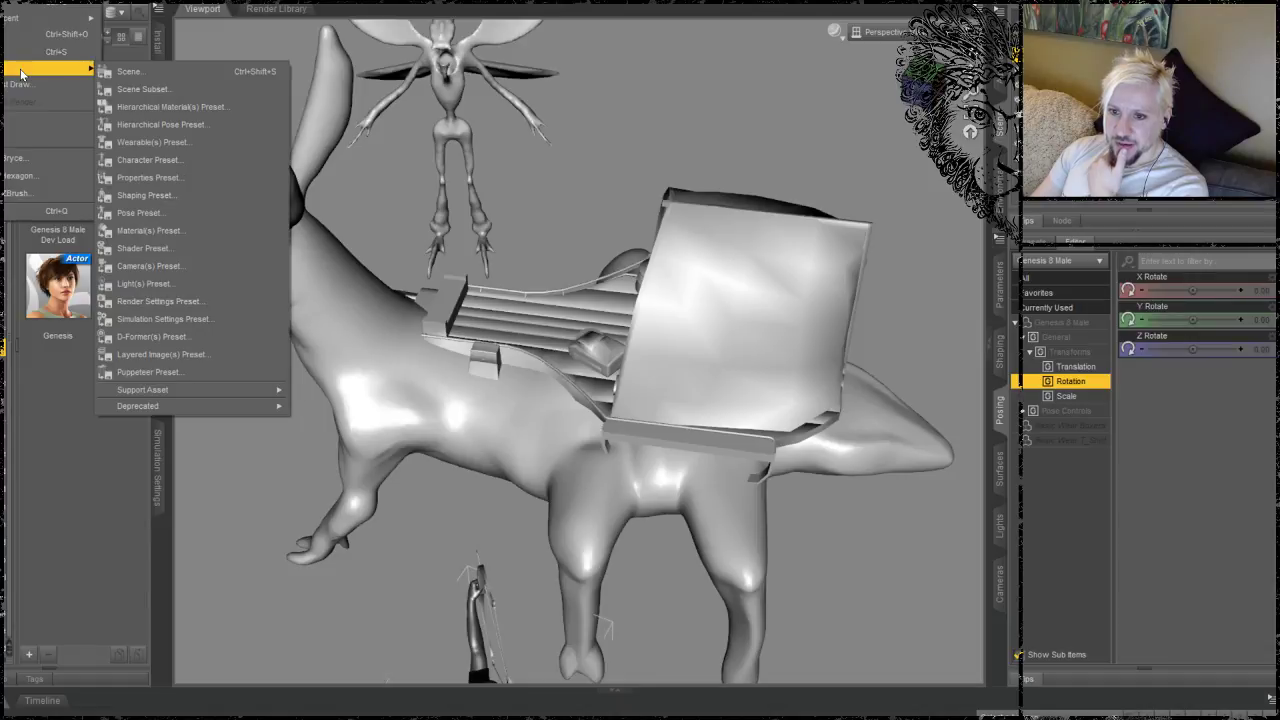
pyautogui.click(131, 74)
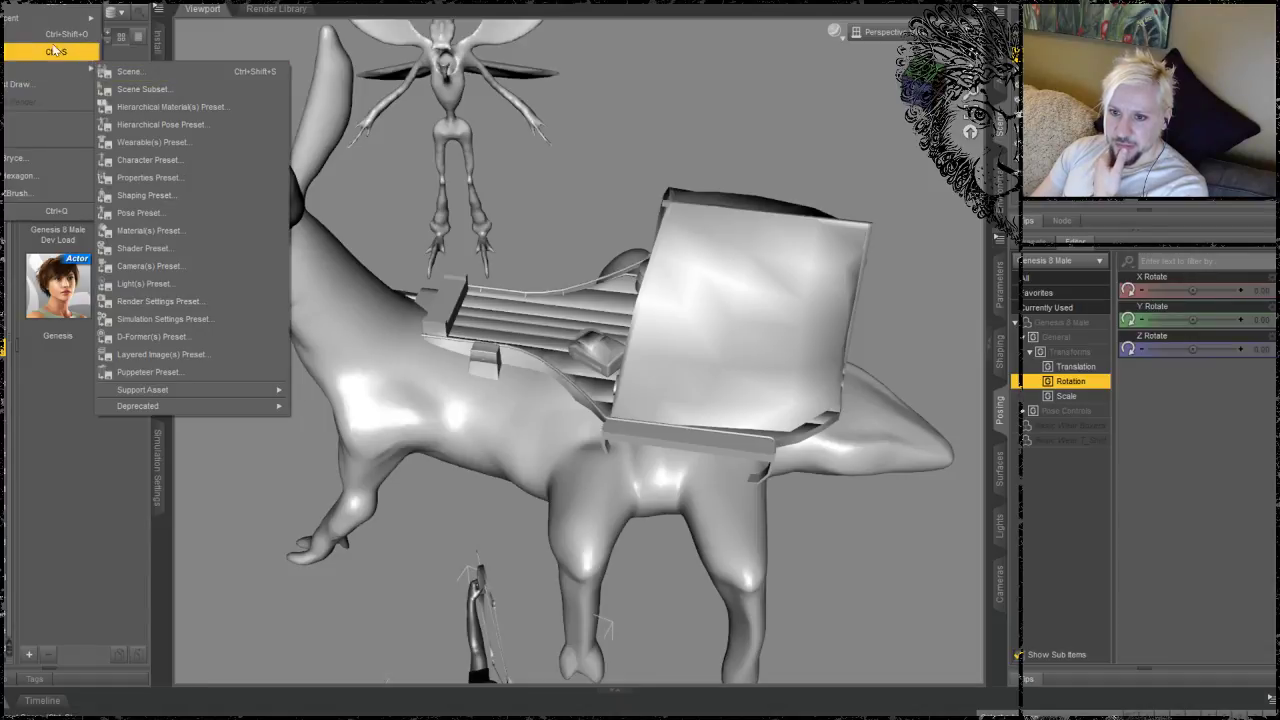